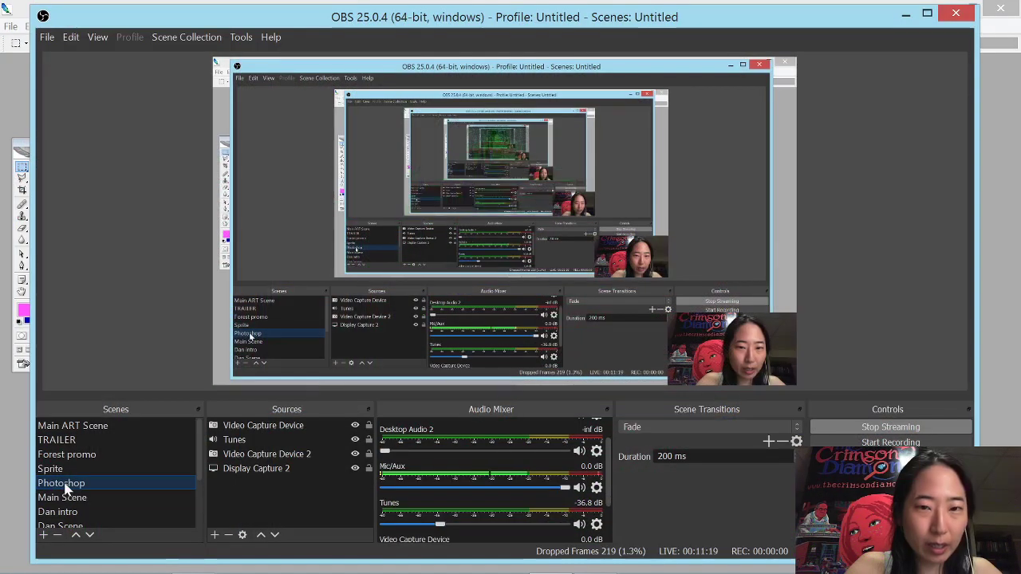
- Select the Photoshop scene in OBS and bring up the VLC playlist briefly to check the playing music
left_click(61, 484)
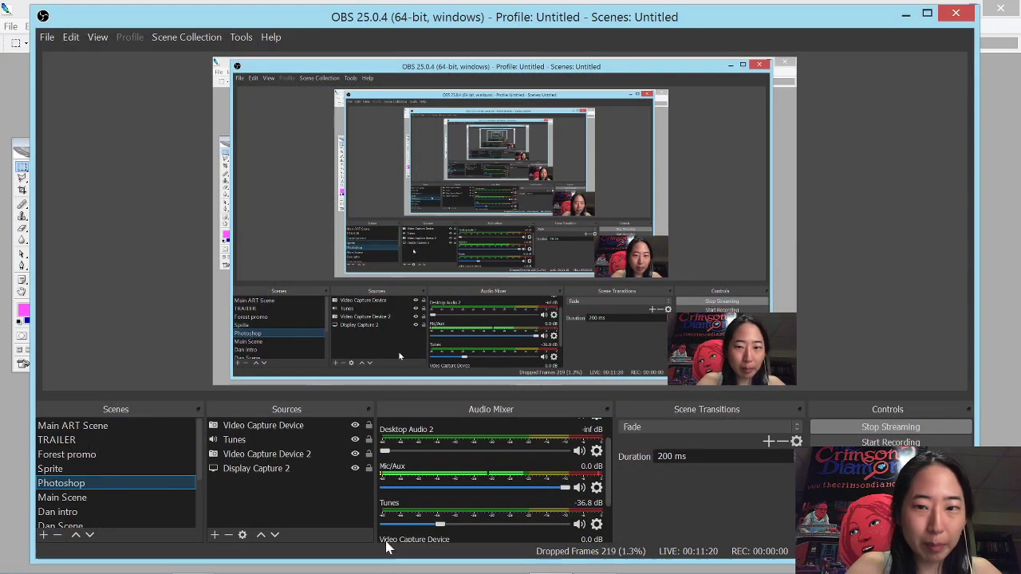
left_click(592, 562)
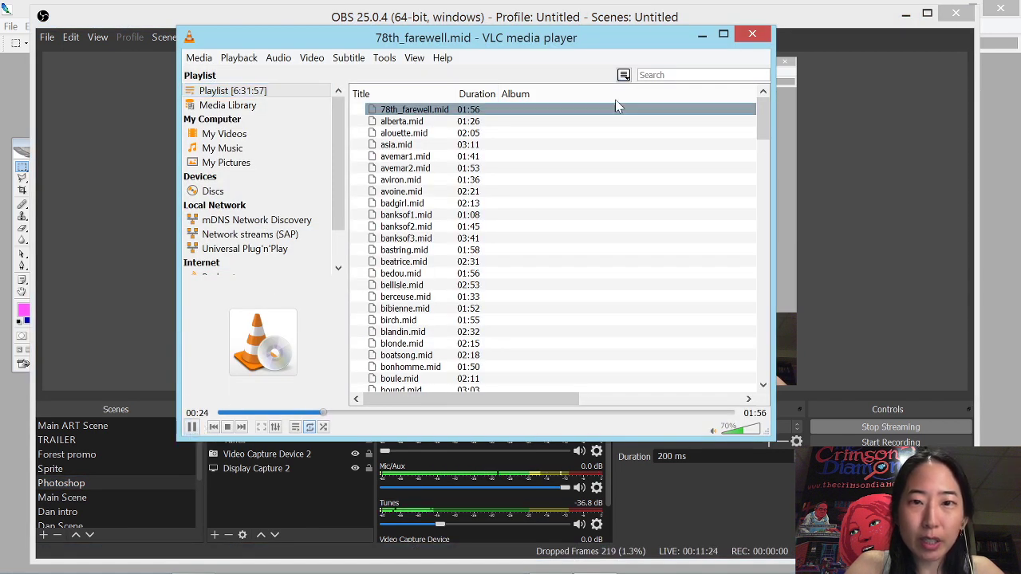
left_click(654, 24)
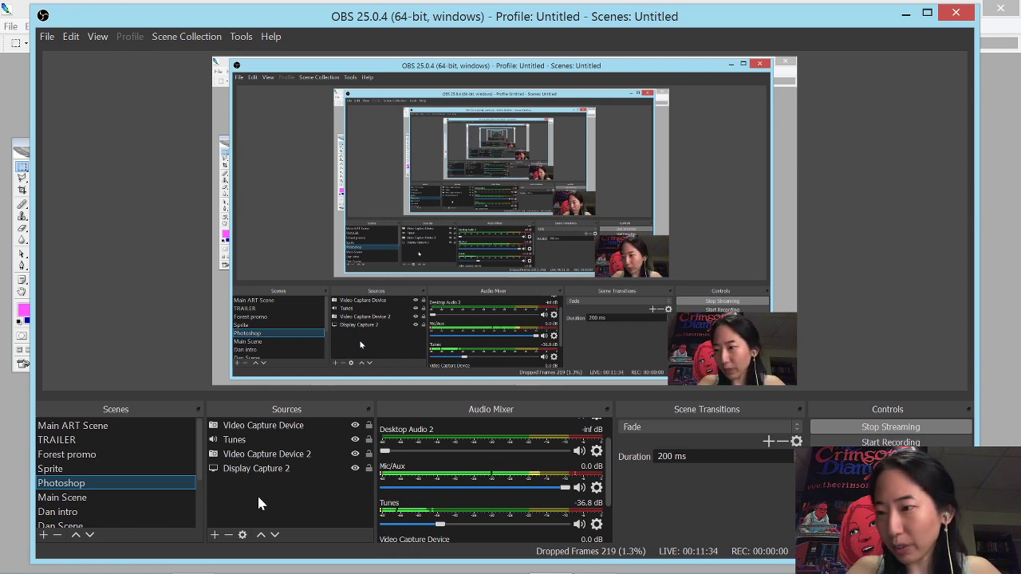
- Switch to Adobe Photoshop and open EGAPALETTE_proper from the Colours folder in Art preview
mouse_move(191, 560)
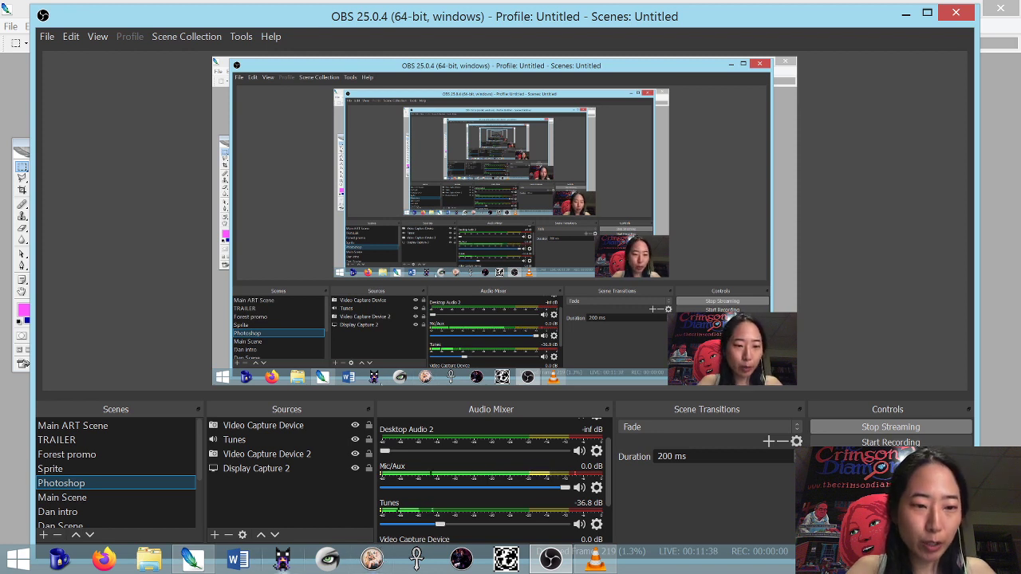
left_click(189, 564)
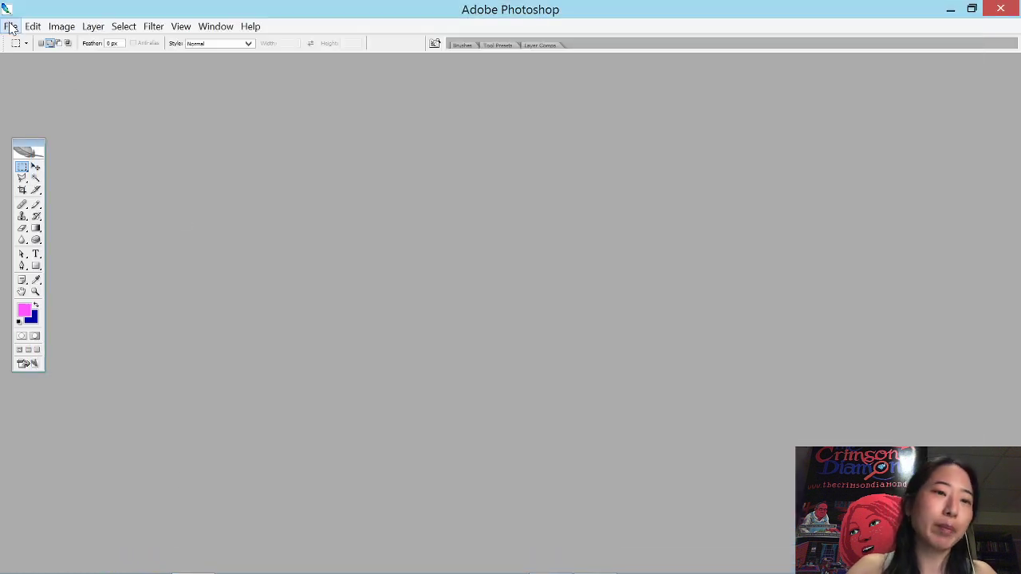
left_click(10, 26)
left_click(30, 57)
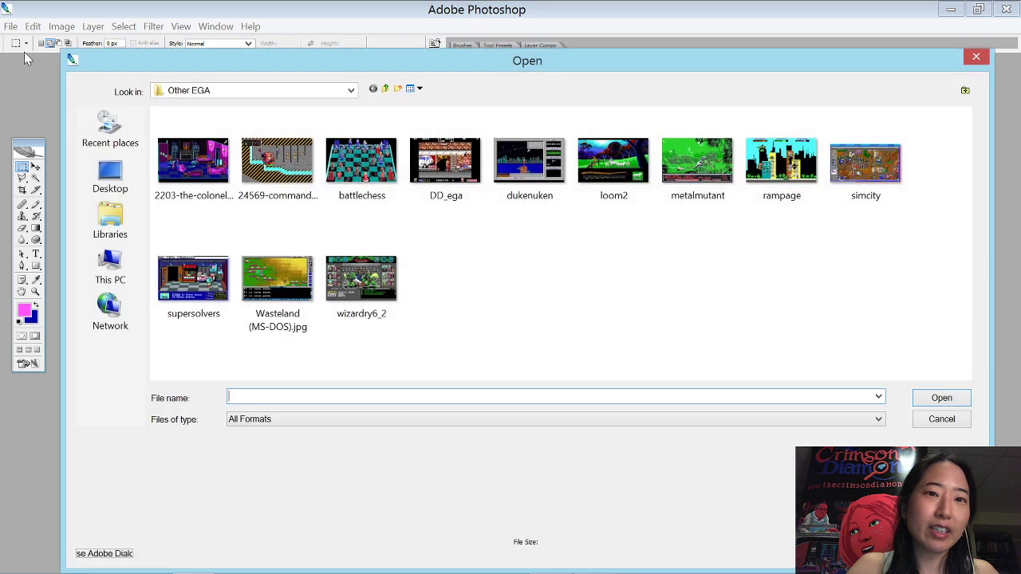
left_click(385, 88)
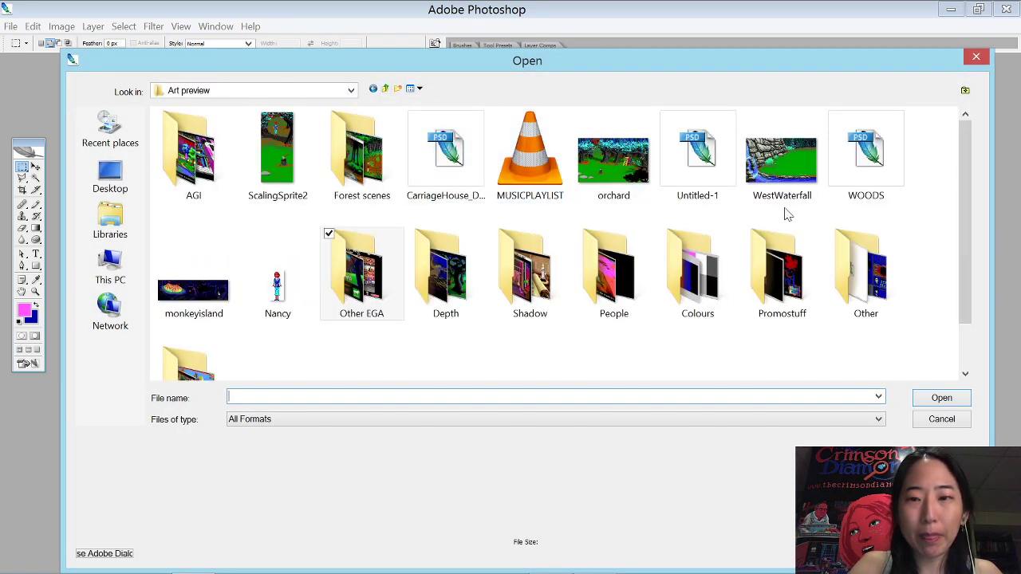
mouse_move(961, 227)
left_mouse_down()
mouse_move(961, 289)
mouse_move(950, 226)
left_mouse_up()
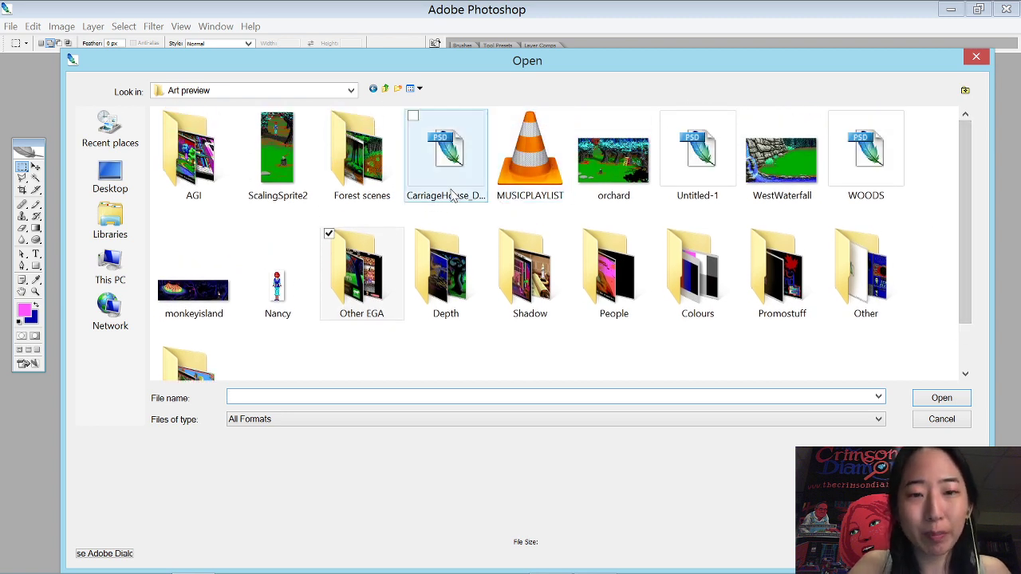
scroll(944, 200, "down", 1)
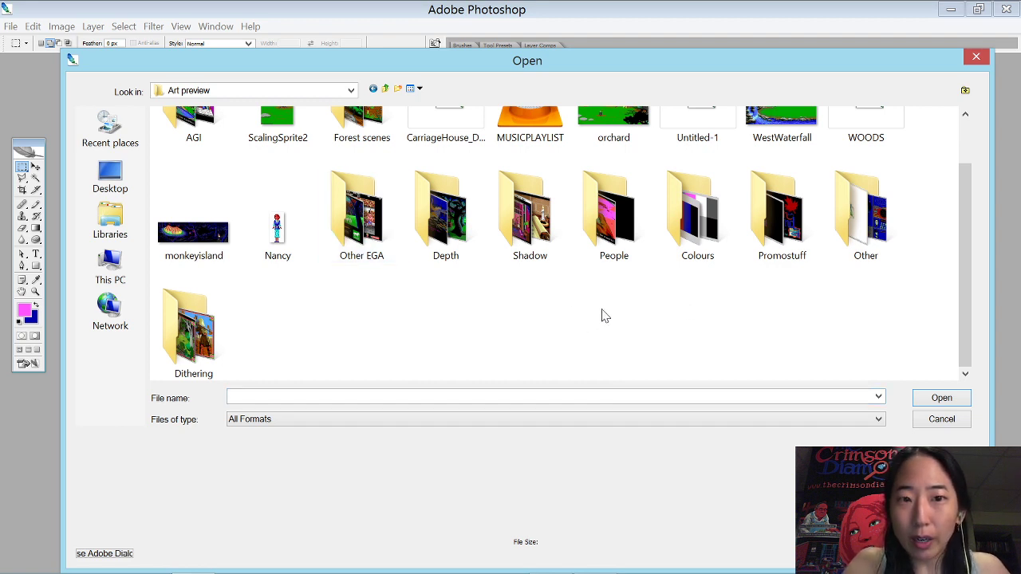
double_click(694, 215)
left_click(352, 182)
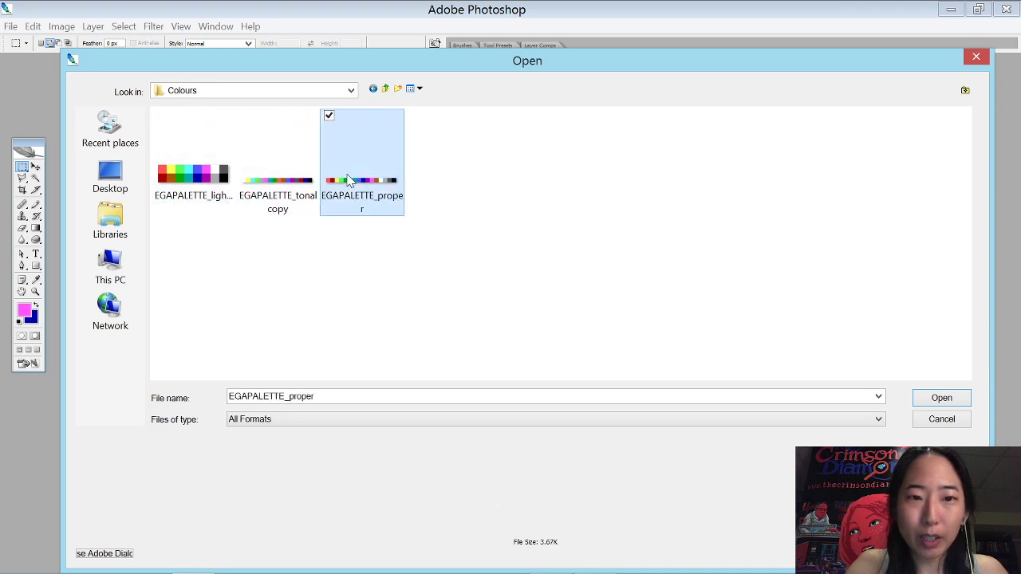
double_click(349, 182)
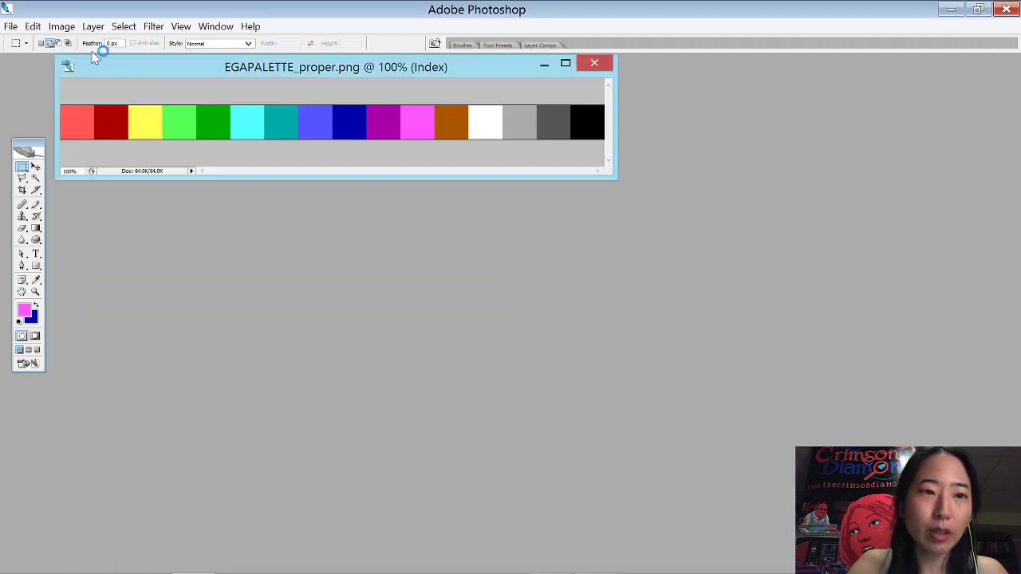
- Rotate the palette canvas 90° CW and park its window behind the toolbox at 66.67% zoom
left_click(63, 26)
left_click(70, 28)
left_click(180, 26)
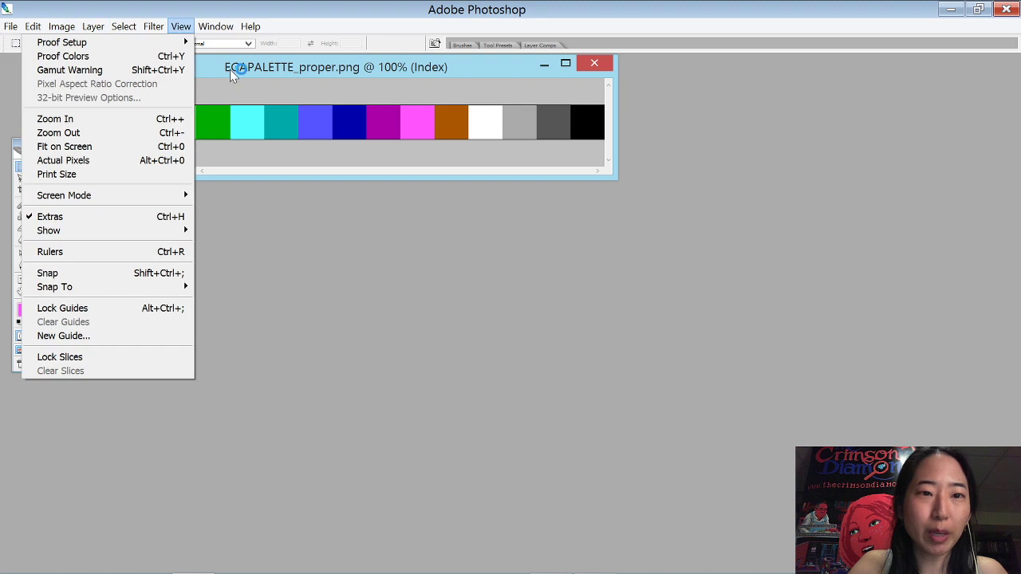
left_click_drag(230, 69, 323, 98)
left_click(58, 29)
mouse_move(104, 170)
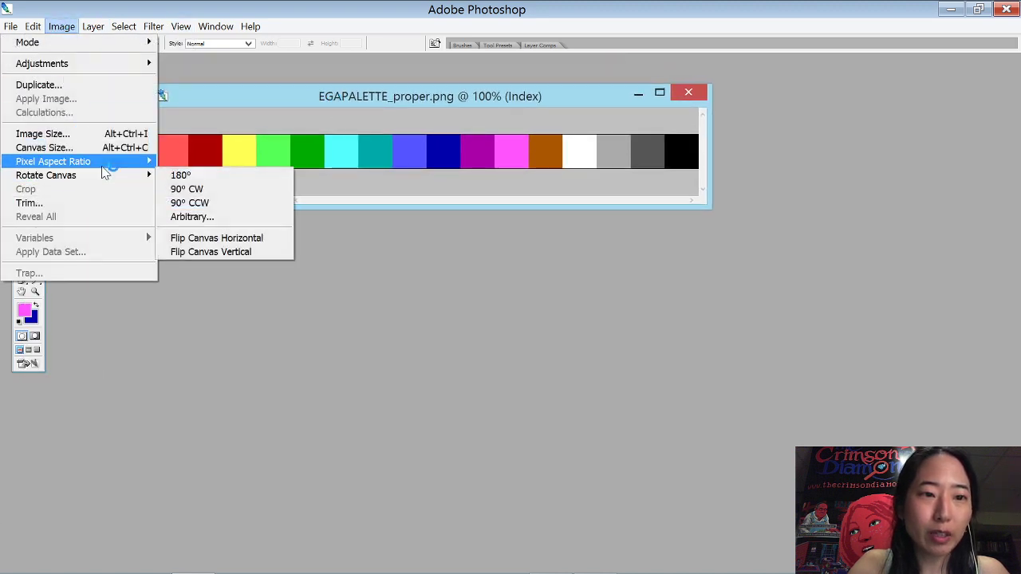
left_click(183, 187)
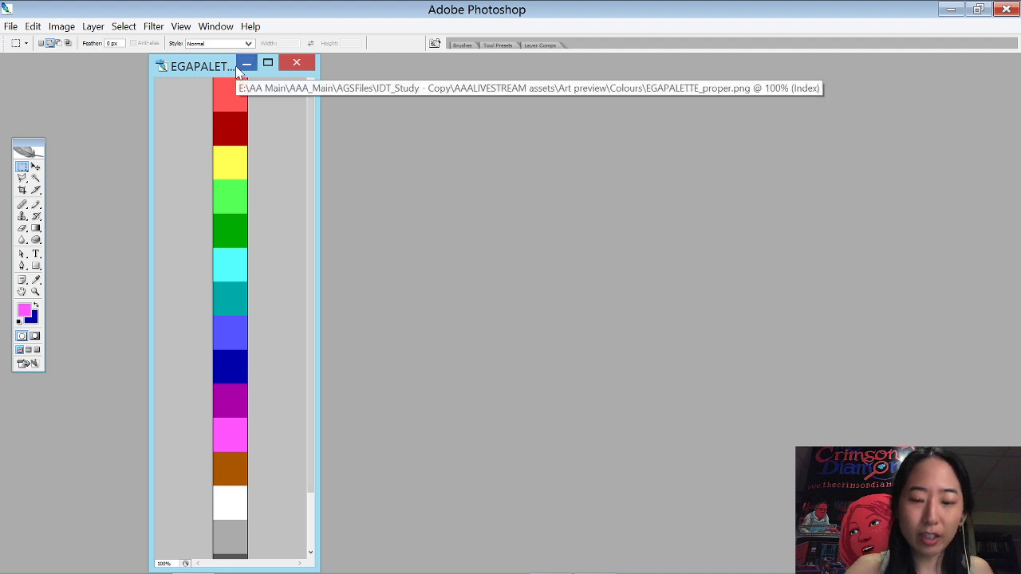
key("ctrl+minus")
left_click_drag(201, 72, 53, 62)
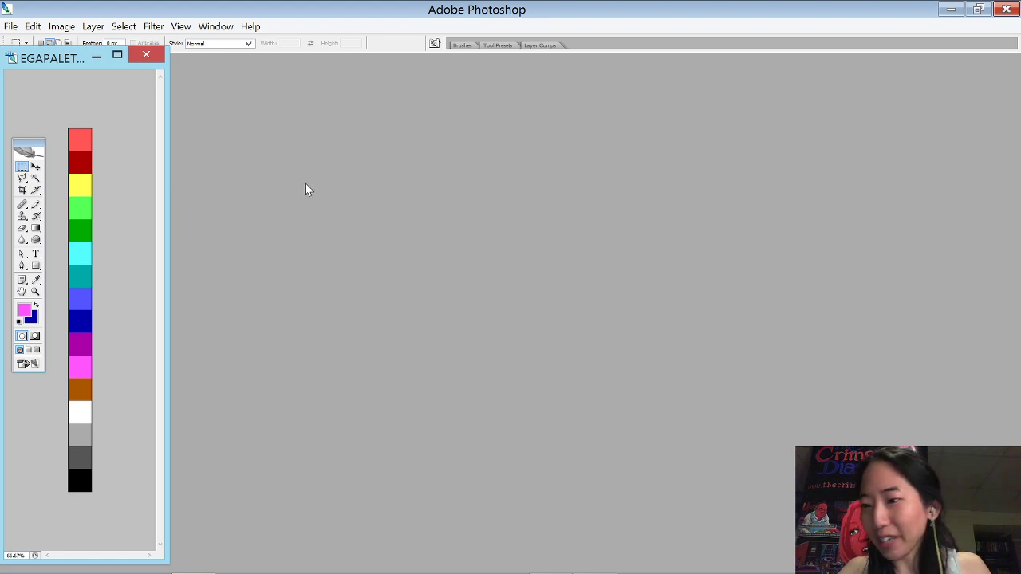
- Open all the game screenshots in the Other EGA folder at once
key("ctrl+o")
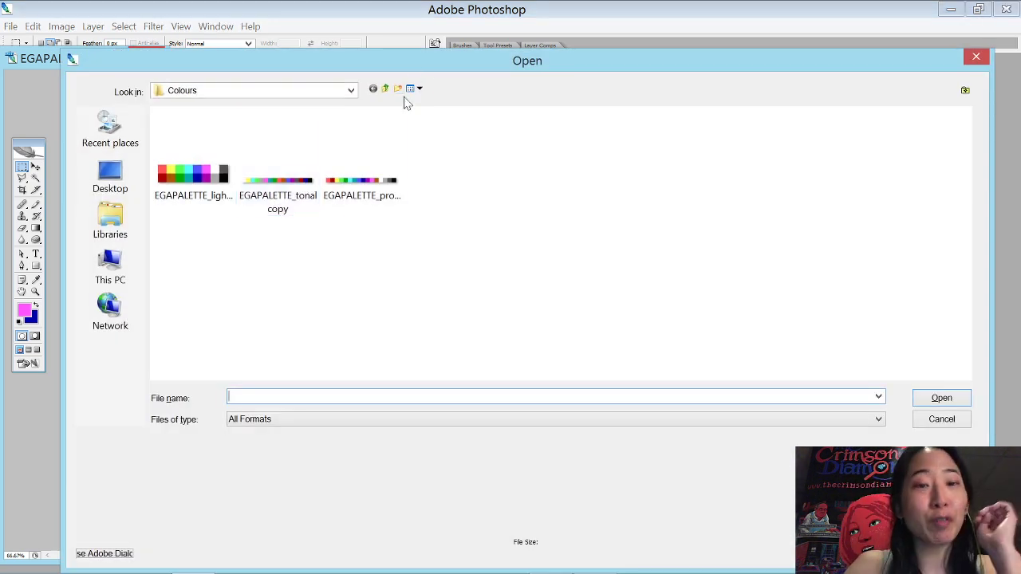
left_click(385, 90)
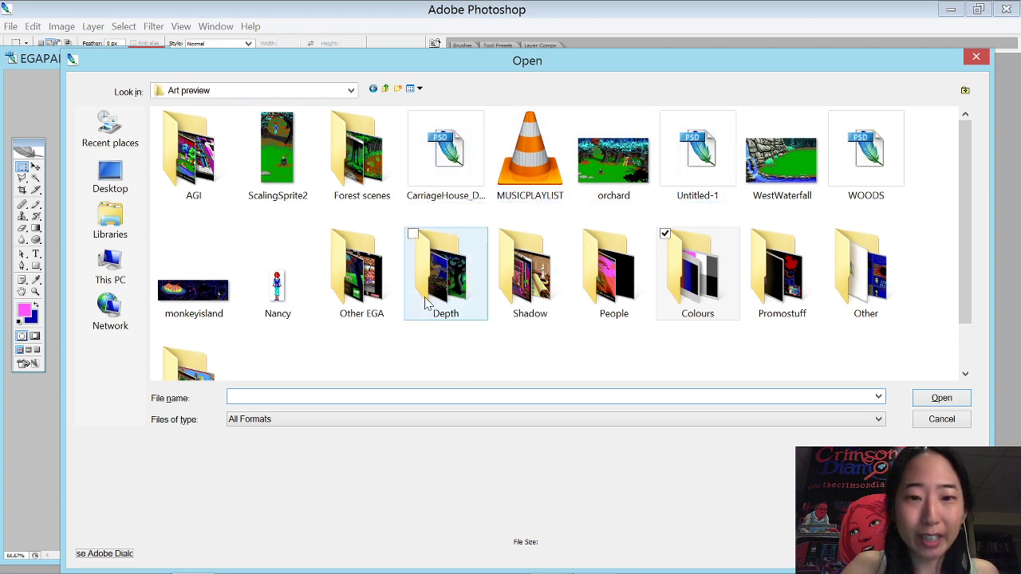
double_click(362, 280)
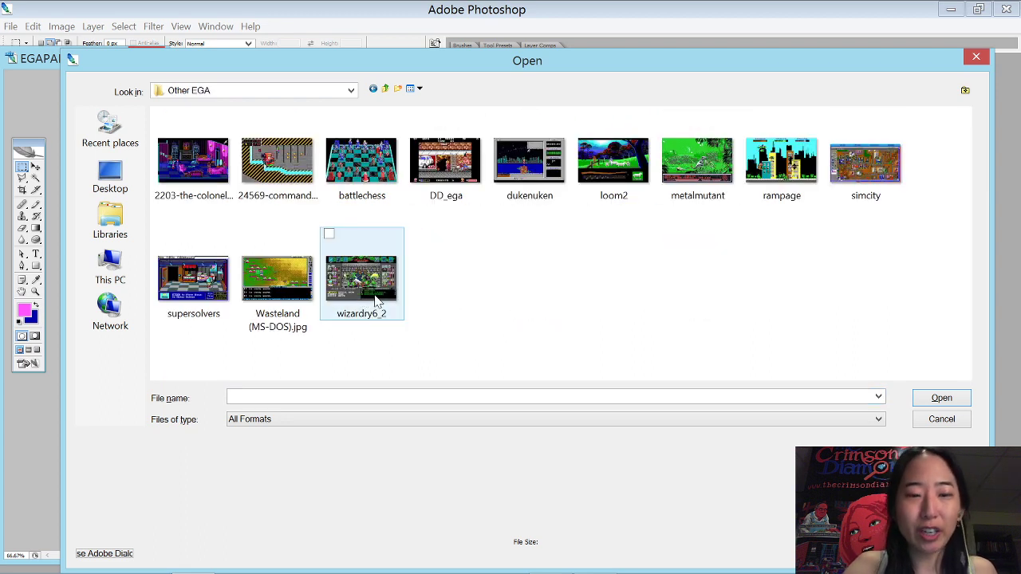
left_click(210, 191)
key("ctrl+a")
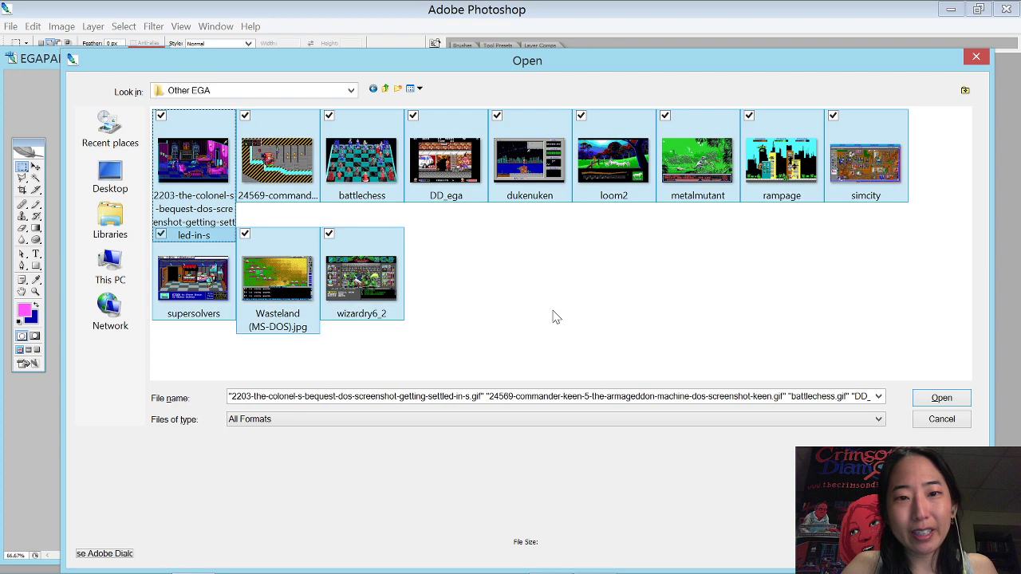
left_click(943, 399)
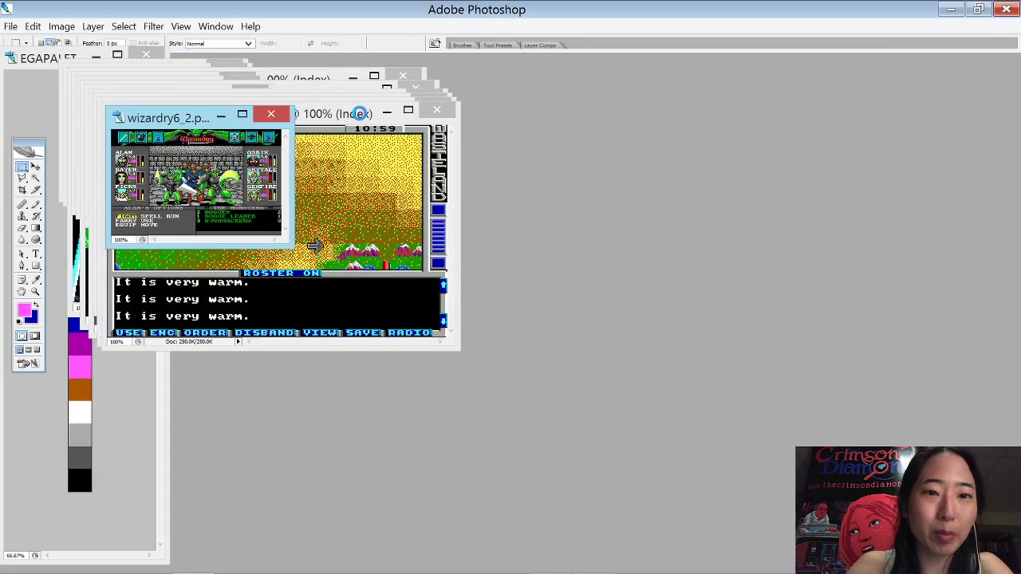
- Examine wizardry6_2.png at 400% zoom in an enlarged window and close it
left_click_drag(194, 124, 216, 88)
left_click_drag(305, 207, 950, 548)
key("ctrl+plus")
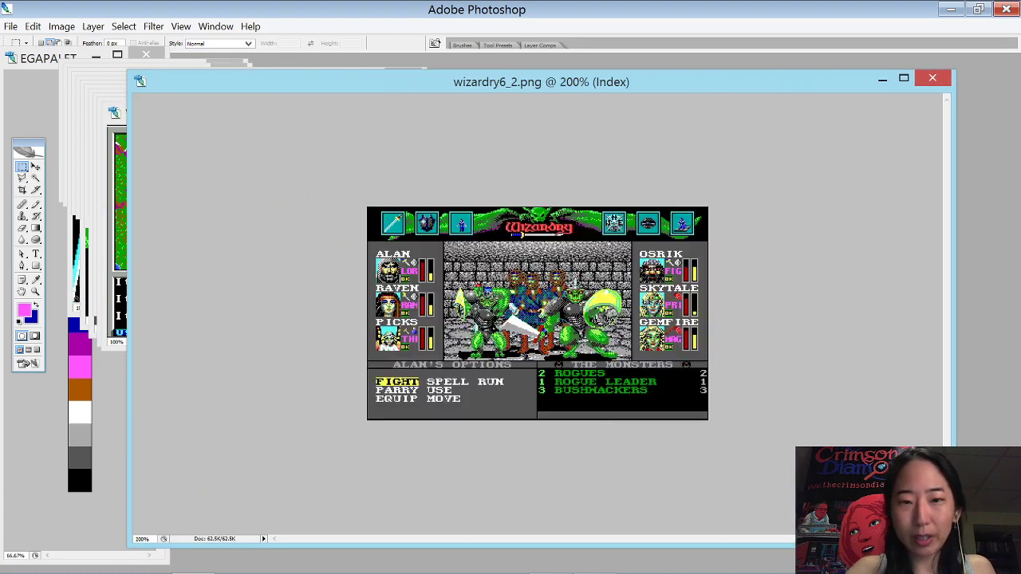
key("ctrl+plus")
key("ctrl+plus")
key("ctrl+plus")
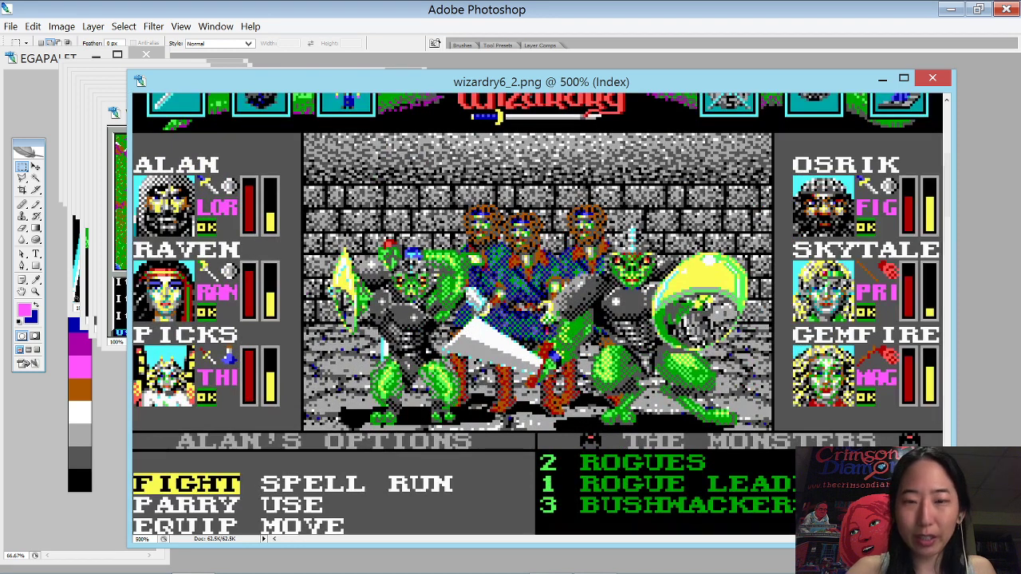
key("ctrl+minus")
left_click_drag(381, 84, 331, 70)
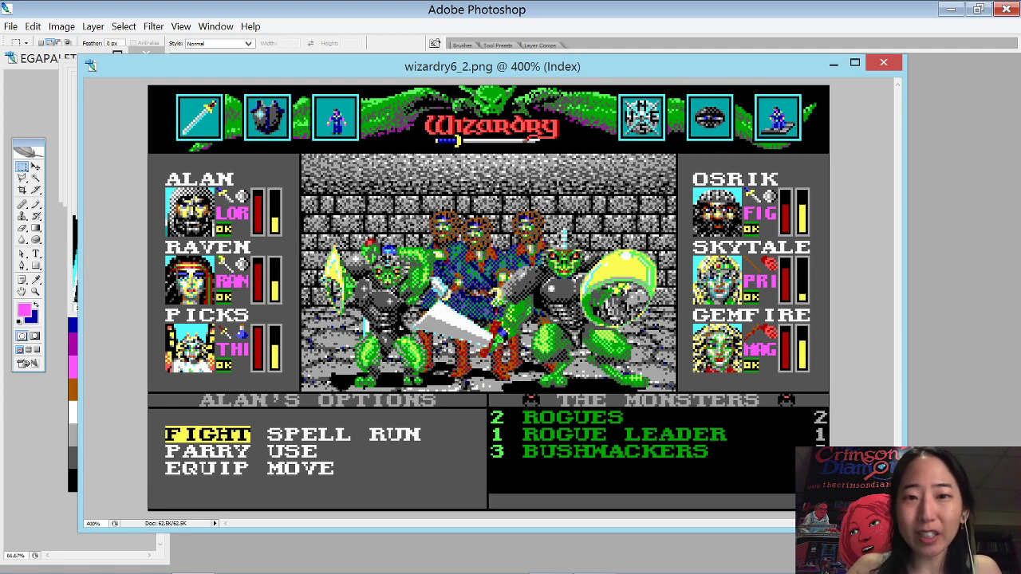
left_click(886, 66)
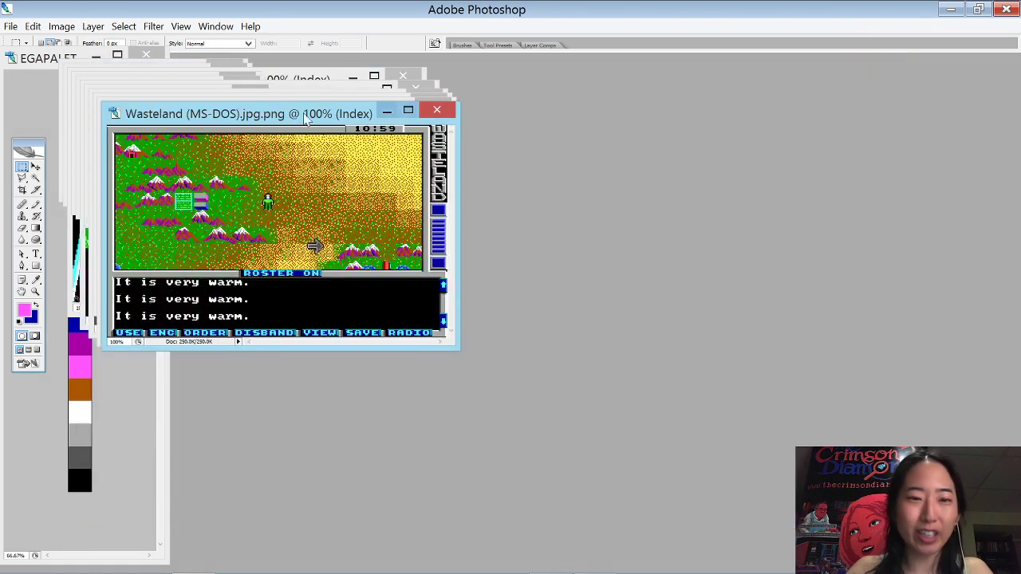
- Examine the Wasteland (MS-DOS) screenshot at 200% zoom in an enlarged window and close it
left_click_drag(460, 348, 947, 548)
key("ctrl+plus")
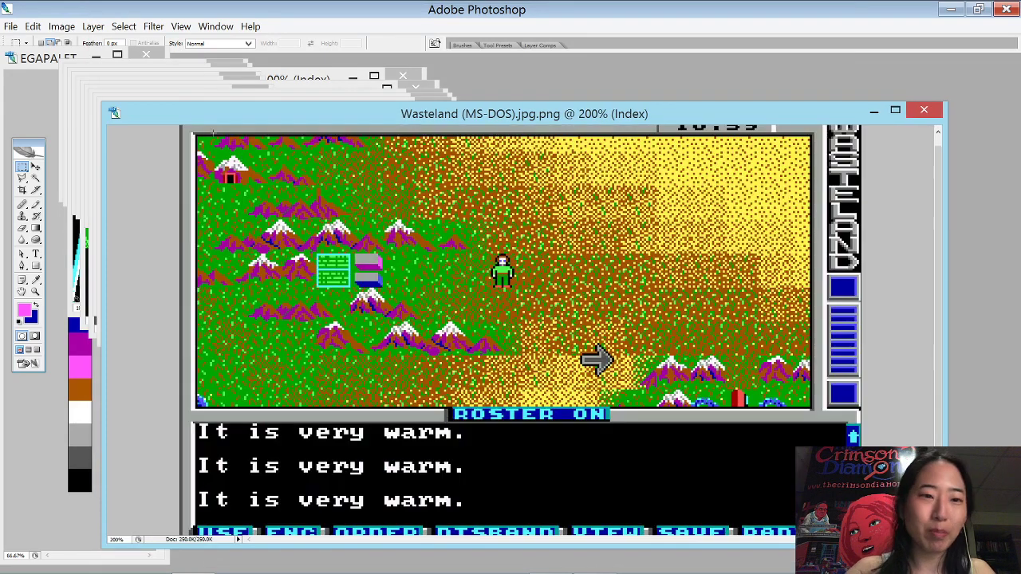
left_click_drag(102, 104, 58, 33)
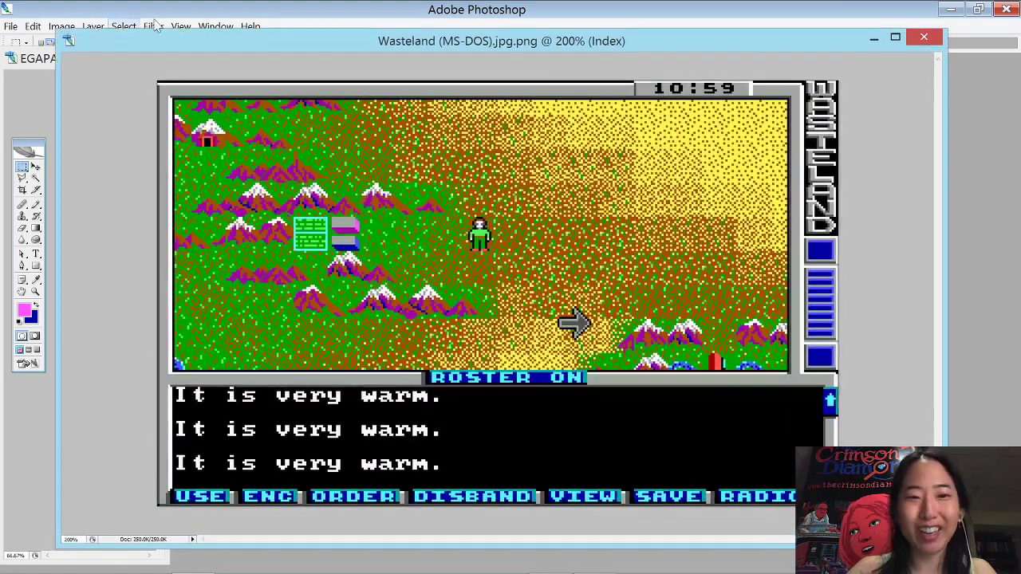
left_click_drag(189, 34, 176, 53)
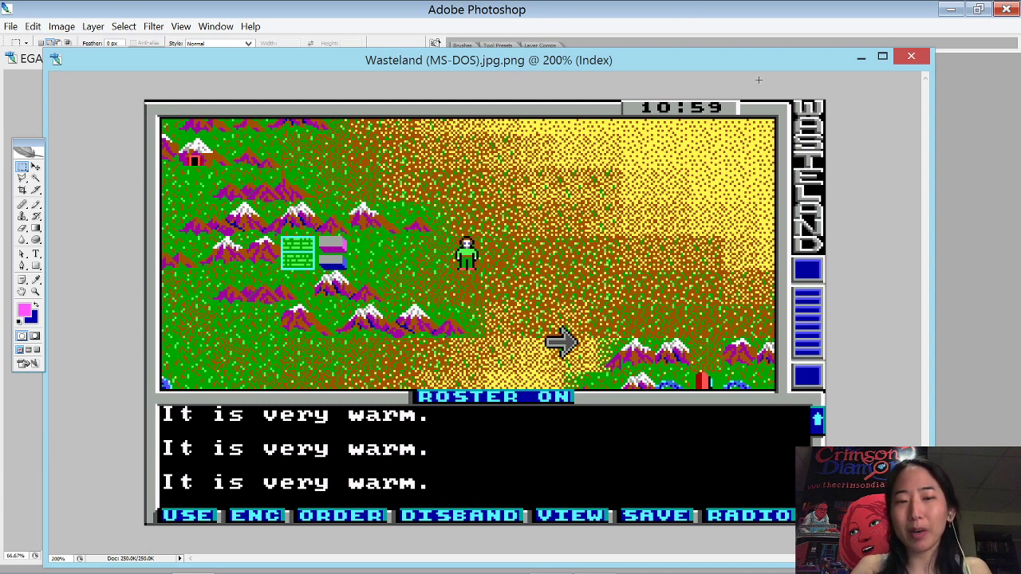
left_click(916, 60)
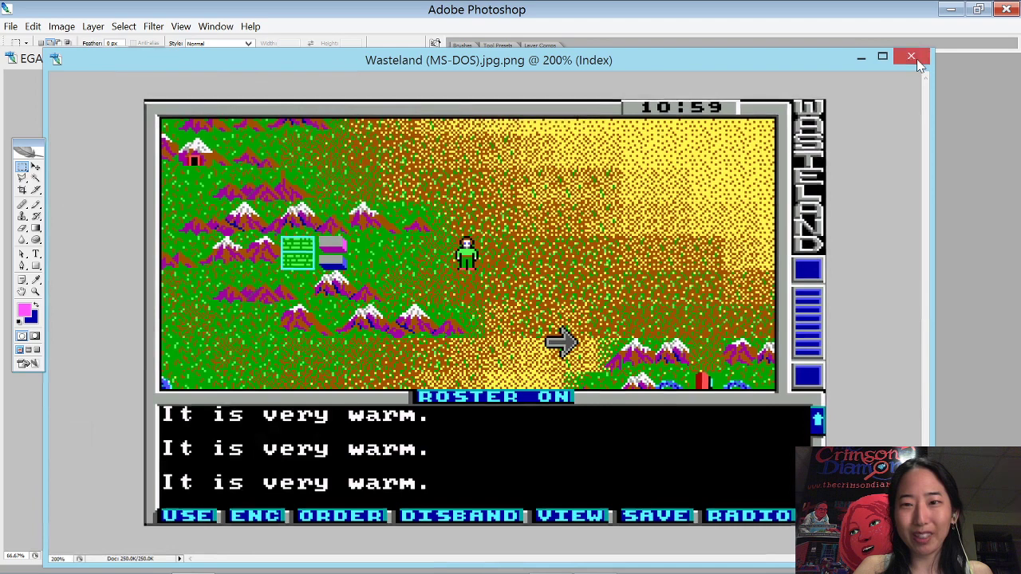
- Examine supersolvers.gif at 200% zoom in an enlarged window and close it
left_click_drag(451, 341, 897, 573)
key("super+plus")
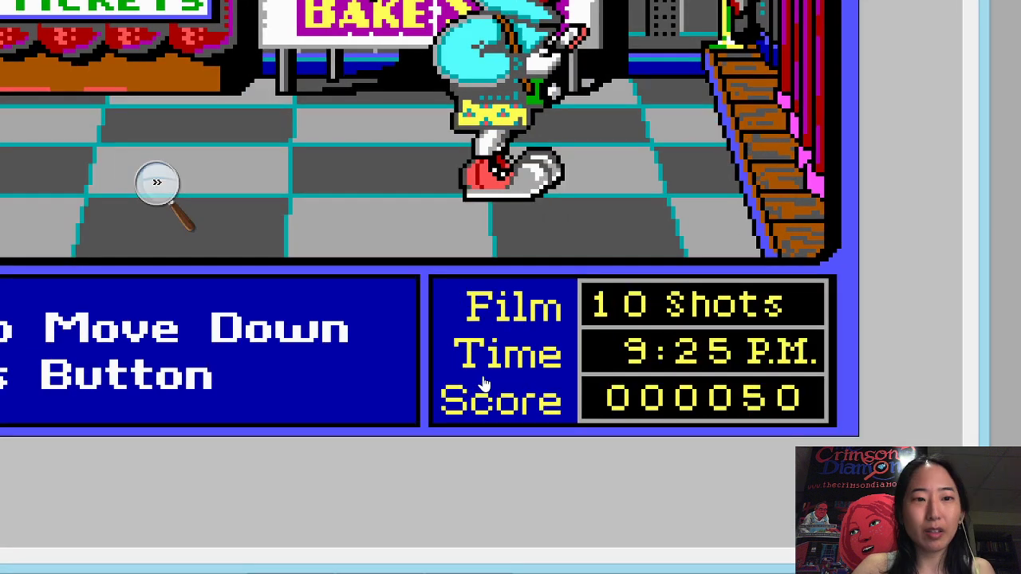
key("super+Escape")
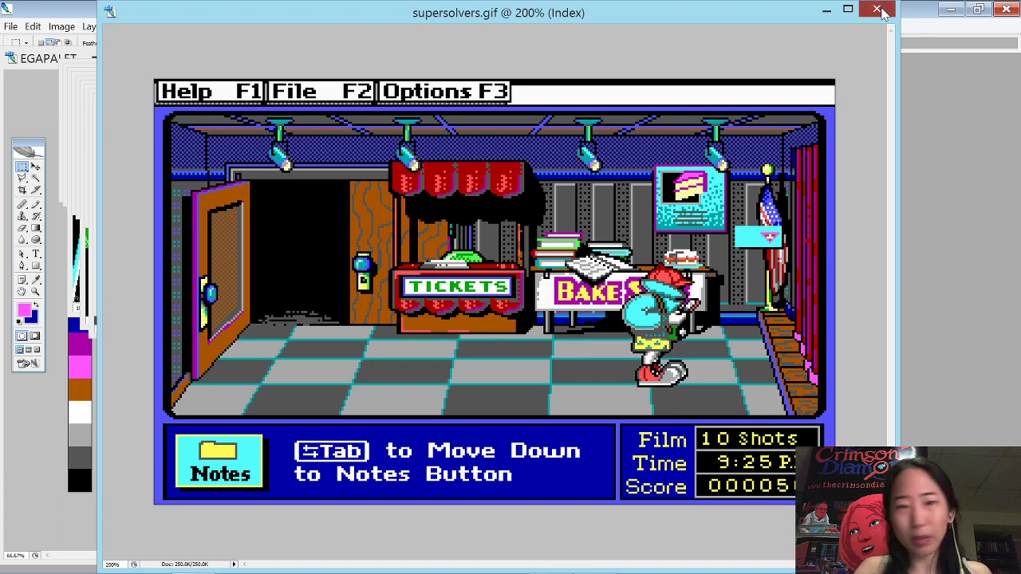
left_click(879, 9)
- Examine simcity.gif at 300% zoom in an enlarged window and close it
left_click_drag(445, 311, 916, 560)
key("ctrl+plus")
key("ctrl+plus")
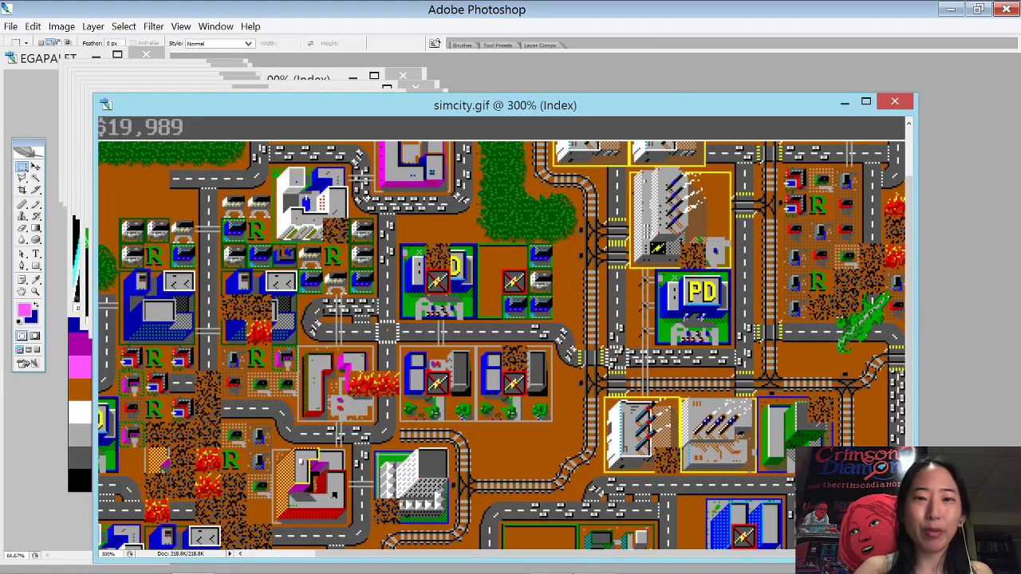
left_click_drag(523, 95, 468, 21)
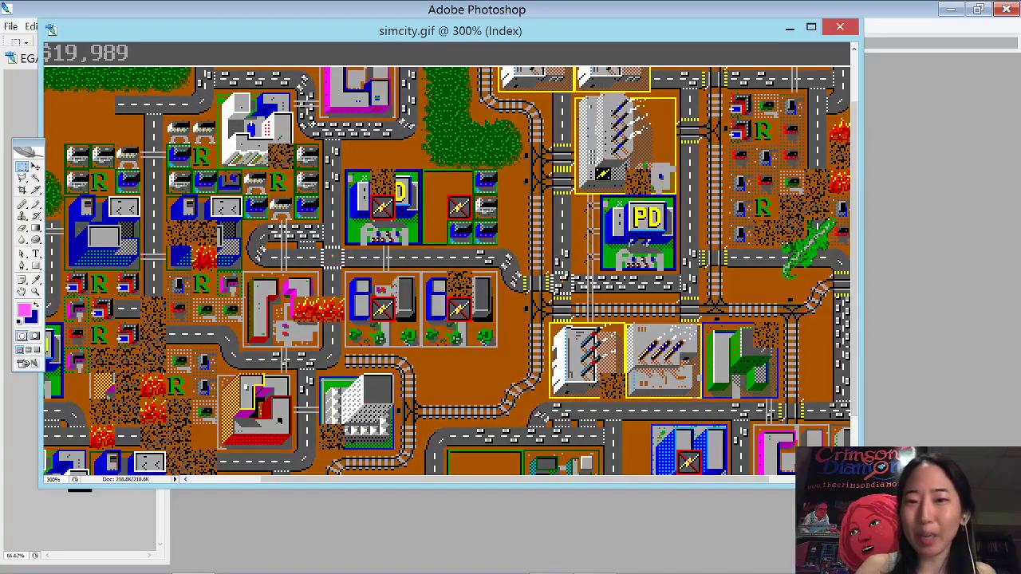
left_click_drag(857, 484, 1014, 564)
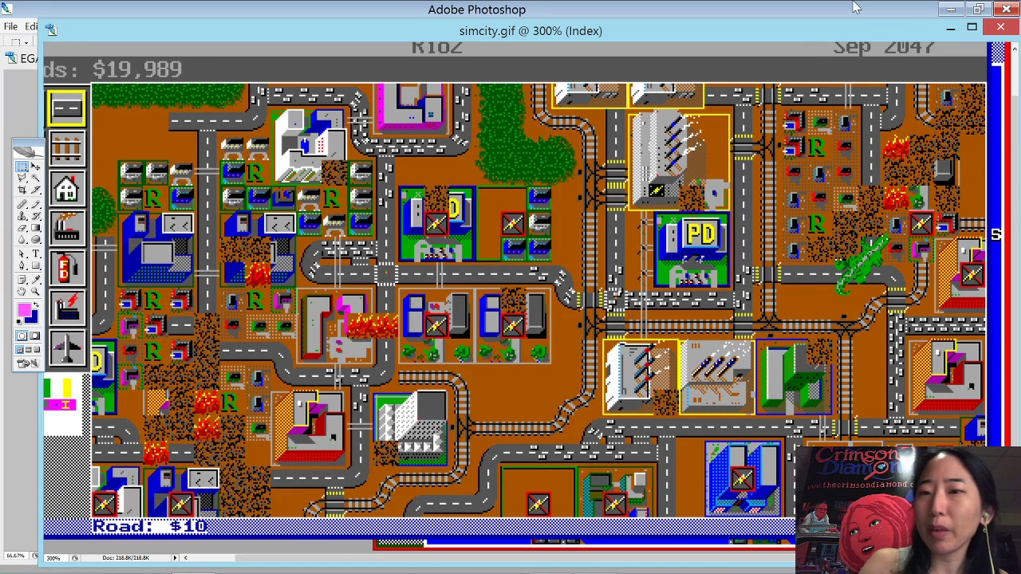
left_click_drag(889, 37, 876, 46)
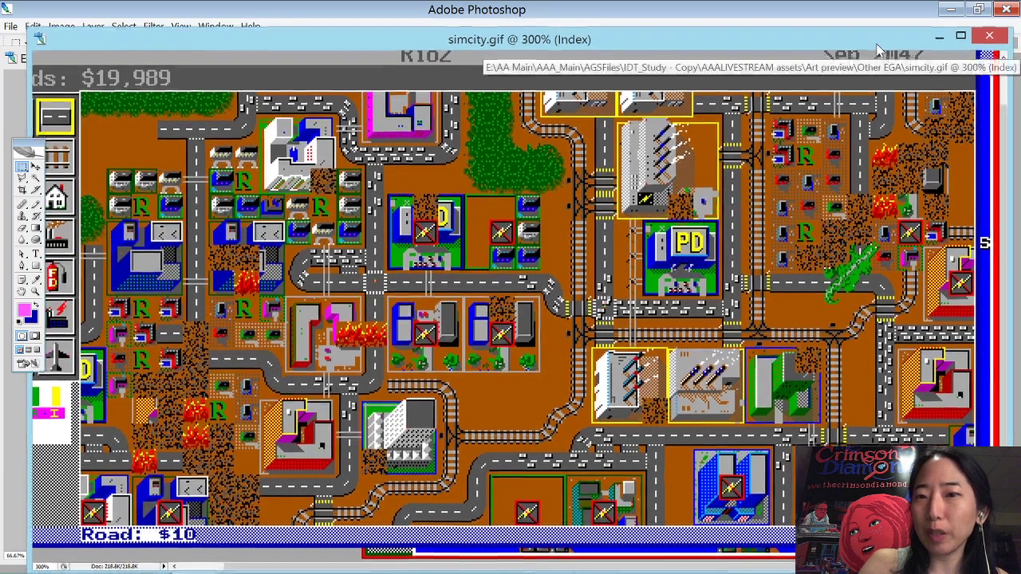
left_click(991, 39)
- Examine rampage.gif at 200% zoom in an enlarged window positioned to show the whole picture
left_click_drag(447, 338, 1001, 557)
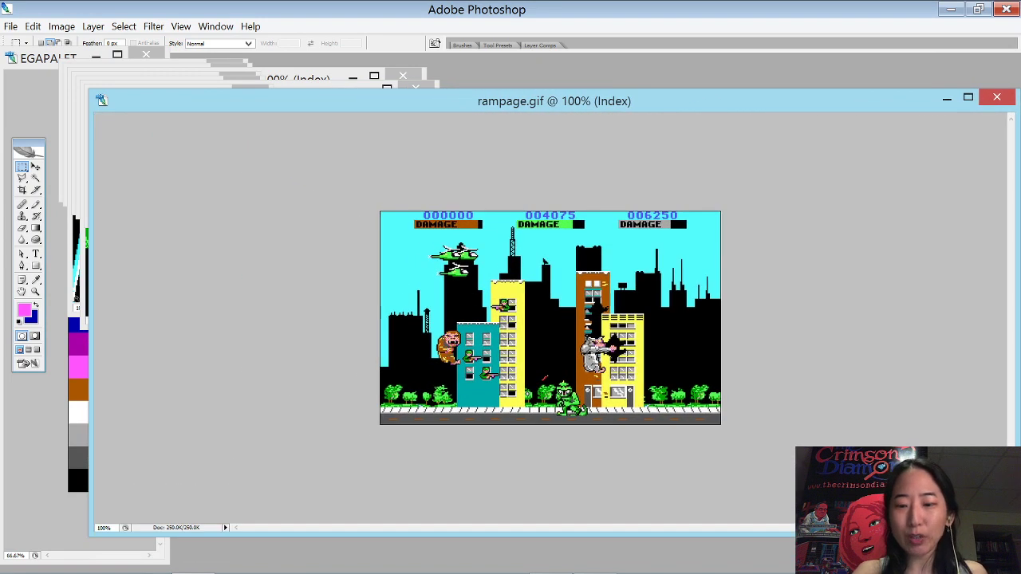
key("ctrl+plus")
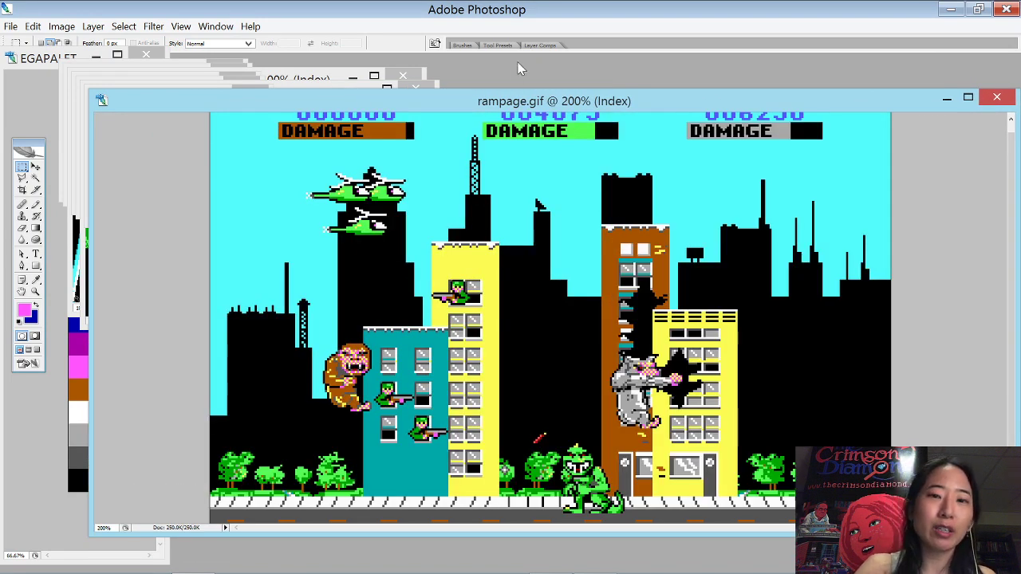
left_click_drag(510, 99, 470, 66)
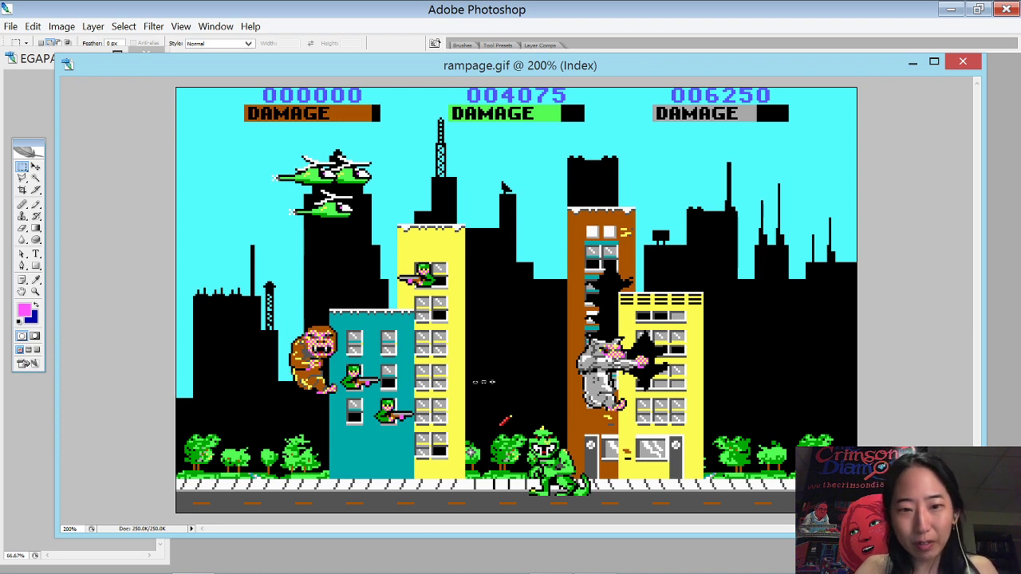
- Examine the pixels around the green lizard monster in rampage.gif at 1070% zoom, return to 300%, and close the image
left_click_drag(475, 380, 571, 464)
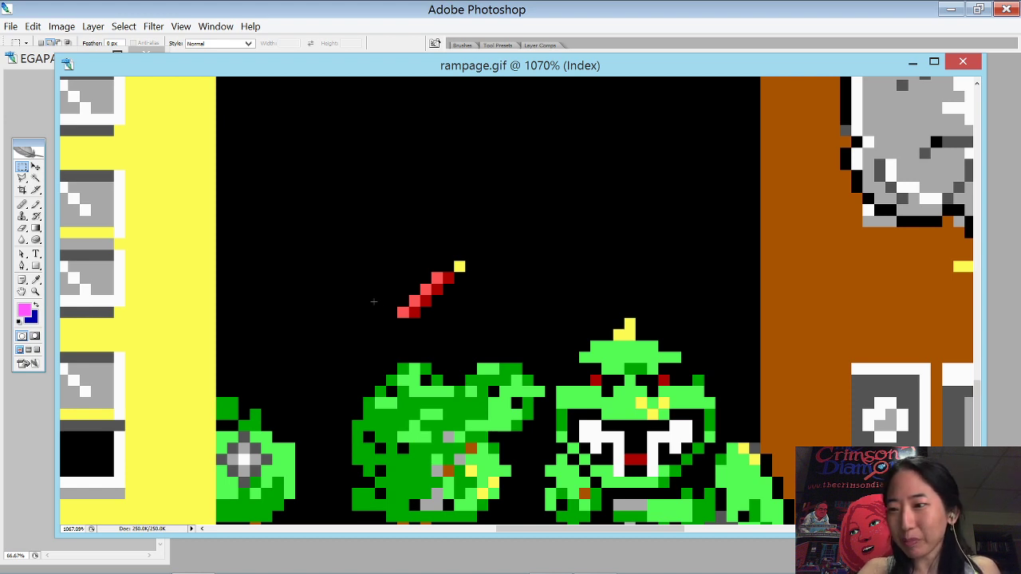
key("ctrl+minus")
key("ctrl+minus")
key("ctrl+minus")
key("ctrl+minus")
key("ctrl+minus")
key("ctrl+minus")
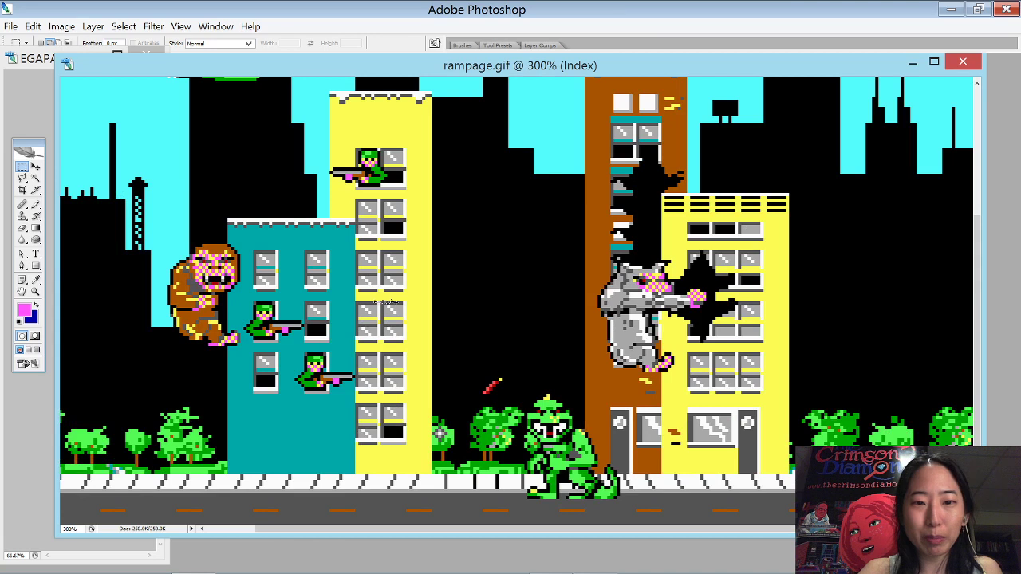
left_click_drag(355, 126, 403, 204)
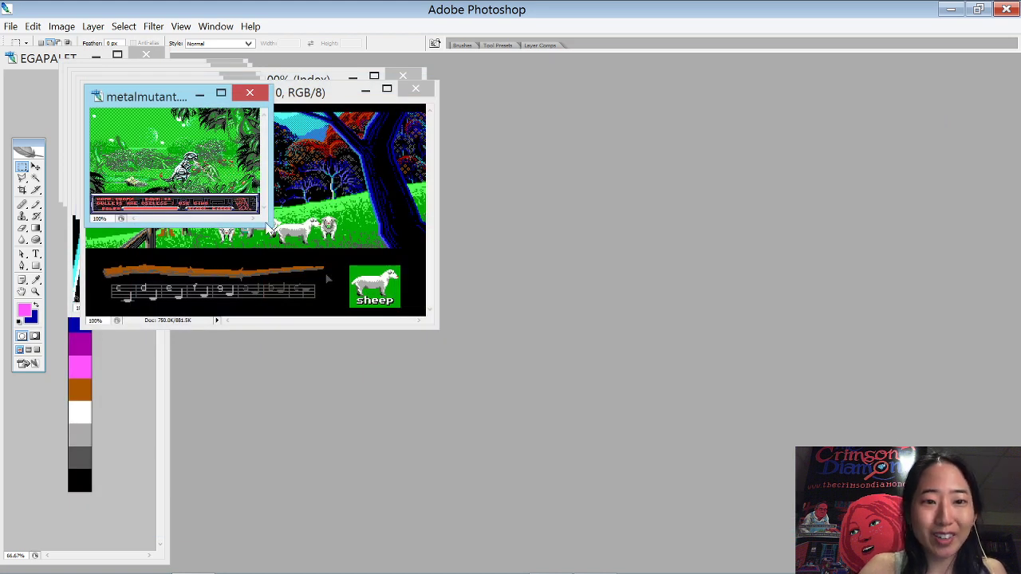
- Examine metalmutant.png at 400% zoom in an enlarged window and close it
left_click_drag(160, 99, 142, 85)
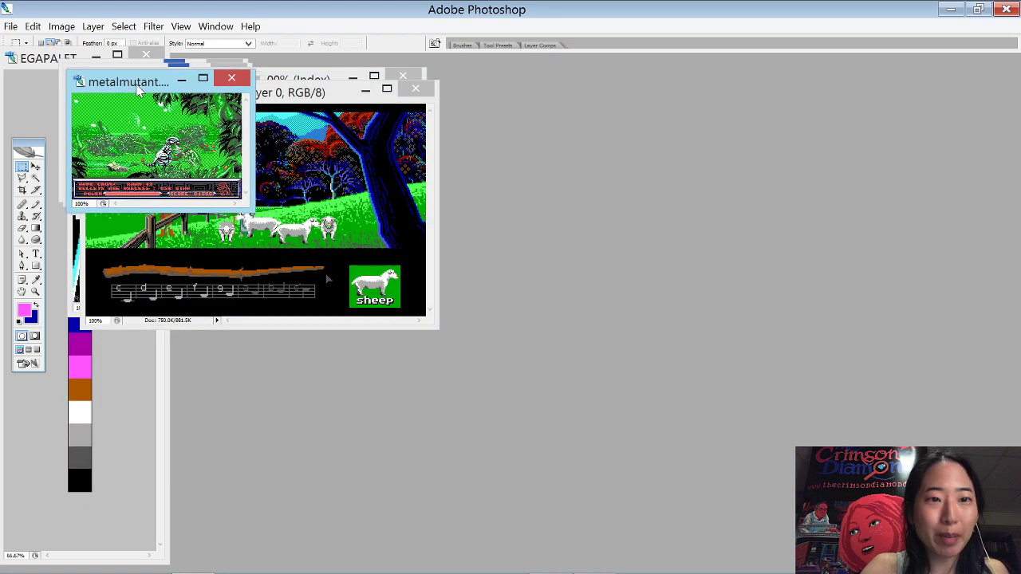
left_click_drag(249, 209, 980, 563)
key("ctrl+plus")
key("ctrl+plus")
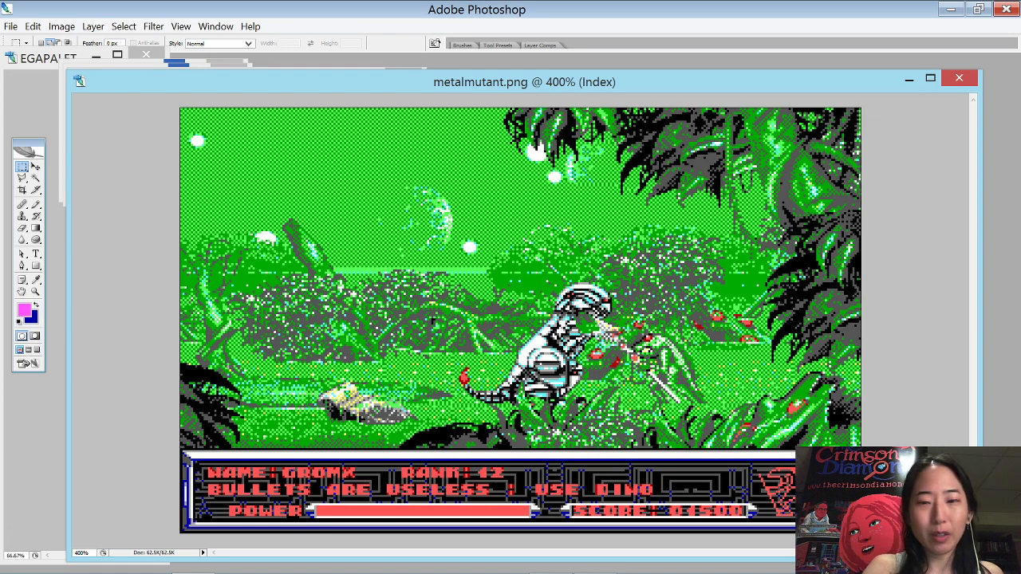
left_click(959, 77)
- Examine loom2.png at 200% zoom in an enlarged window and close it
left_click_drag(437, 326, 960, 548)
key("ctrl+plus")
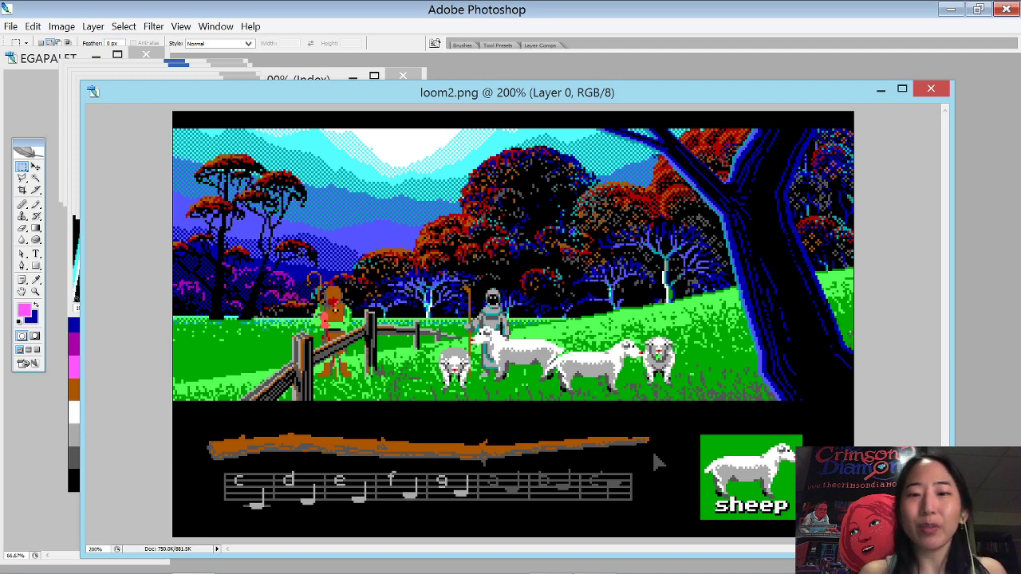
mouse_move(806, 571)
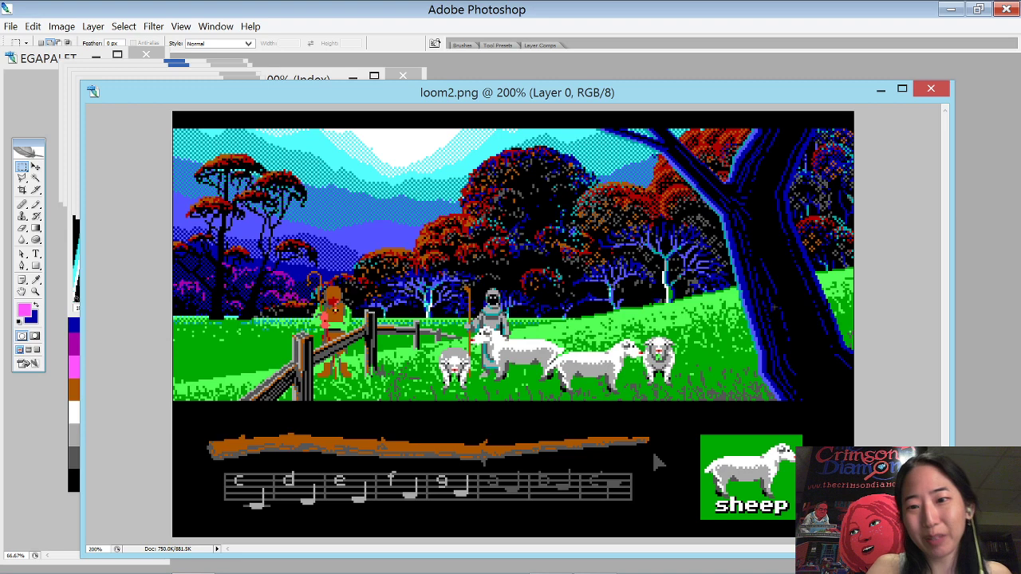
key("v")
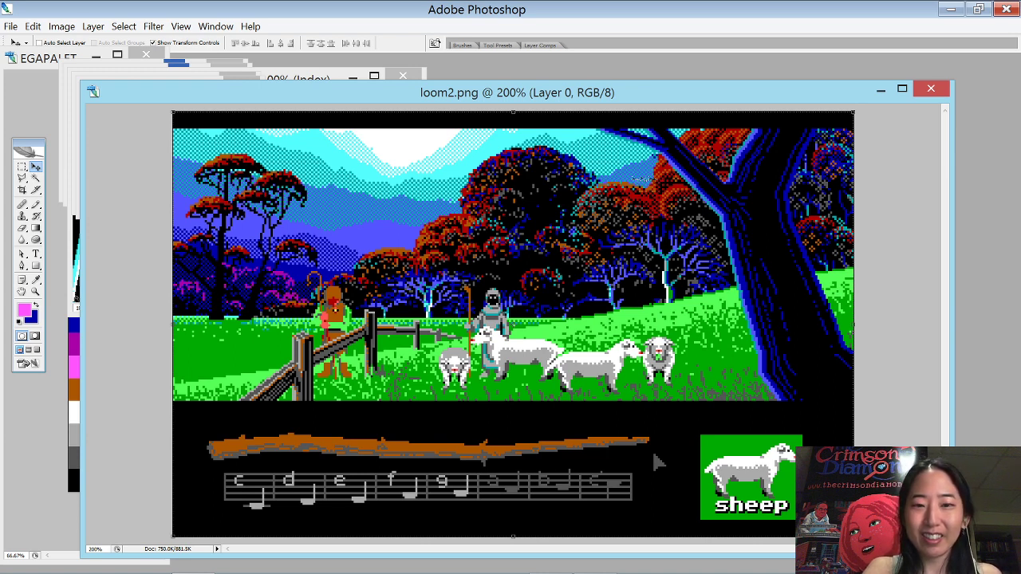
left_click_drag(643, 99, 628, 95)
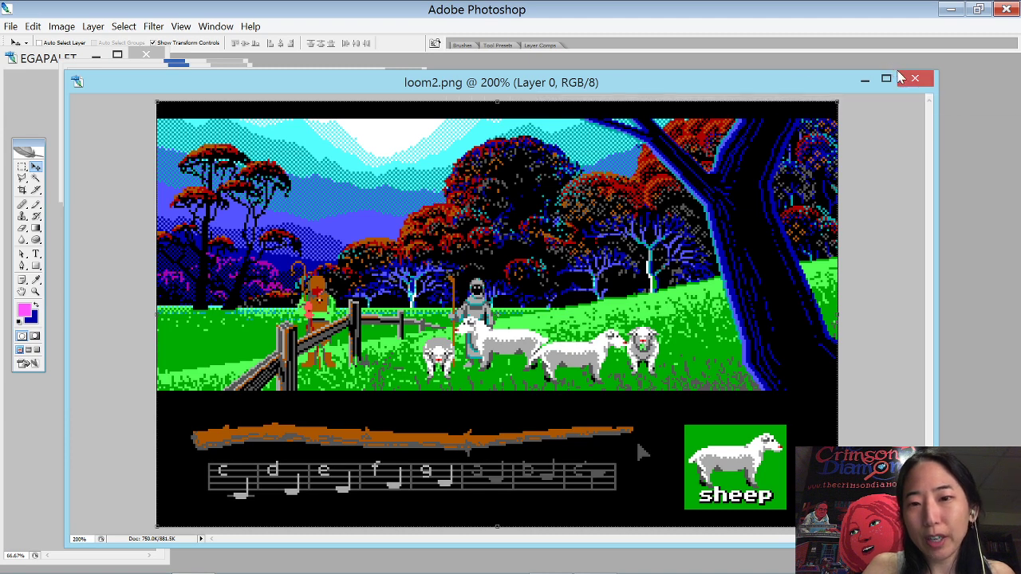
left_click_drag(751, 89, 759, 89)
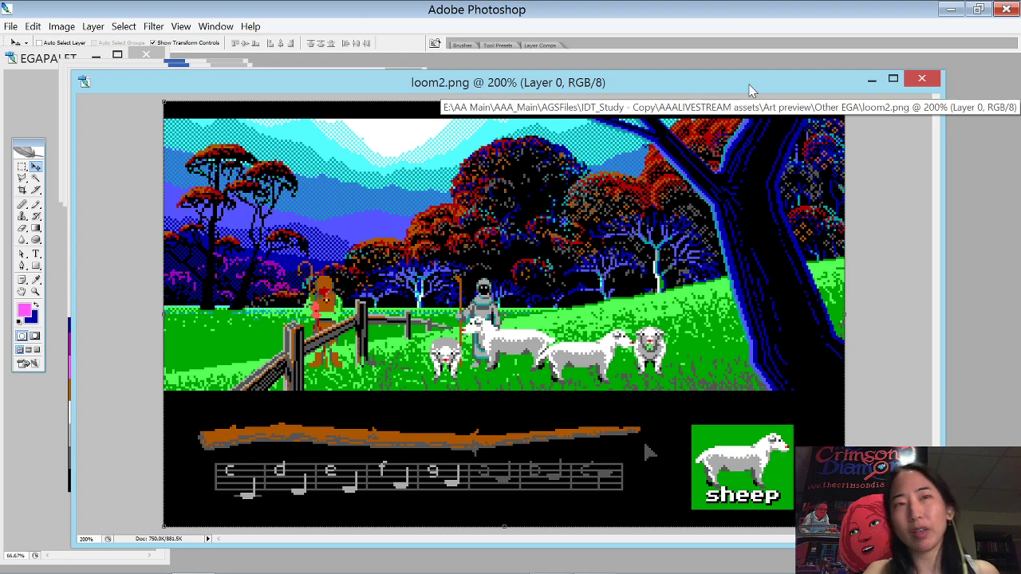
left_click(921, 81)
- Examine dukenuken.png at 400% zoom in an enlarged window and close it
left_click_drag(255, 213, 876, 547)
key("ctrl+plus")
key("ctrl+plus")
key("ctrl+plus")
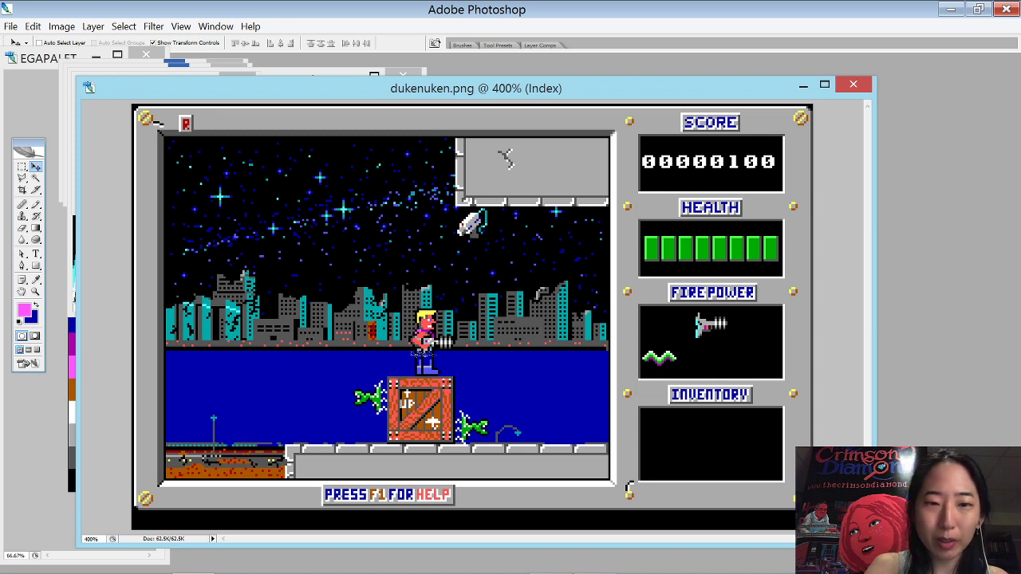
left_click(853, 85)
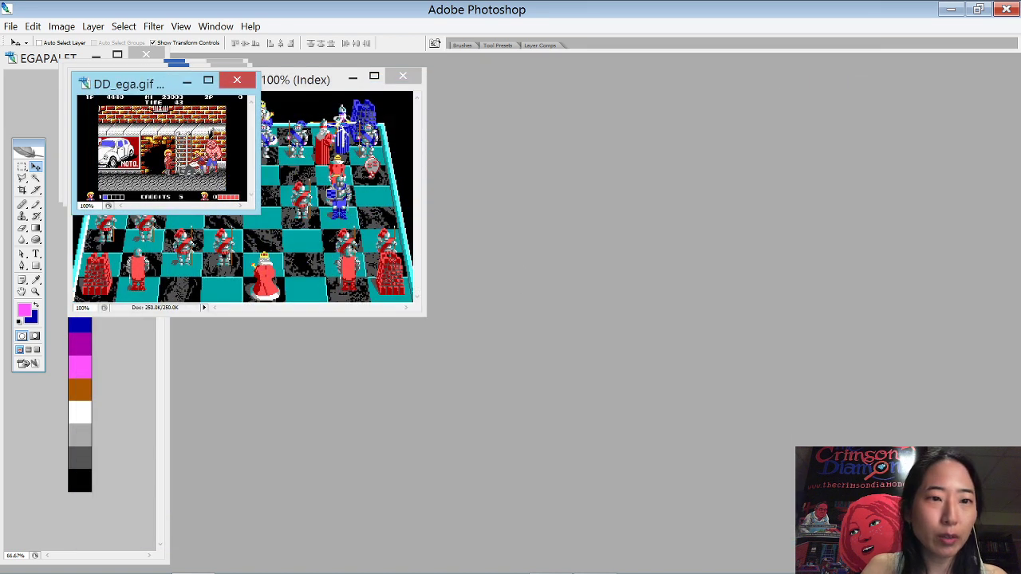
- Examine DD_ega.gif at 300% zoom in an enlarged window and close it
left_click_drag(122, 88, 145, 104)
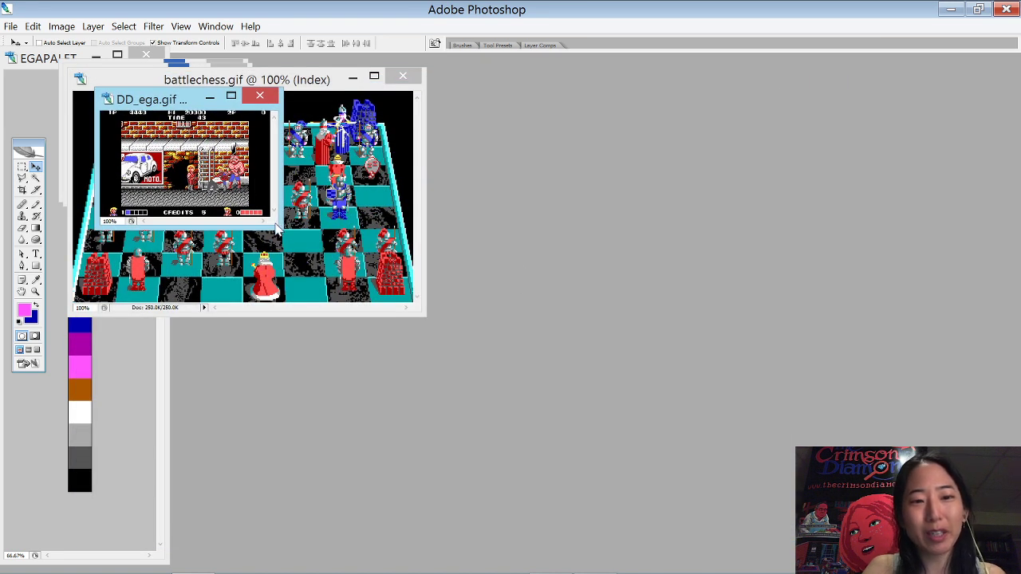
left_click_drag(278, 229, 986, 538)
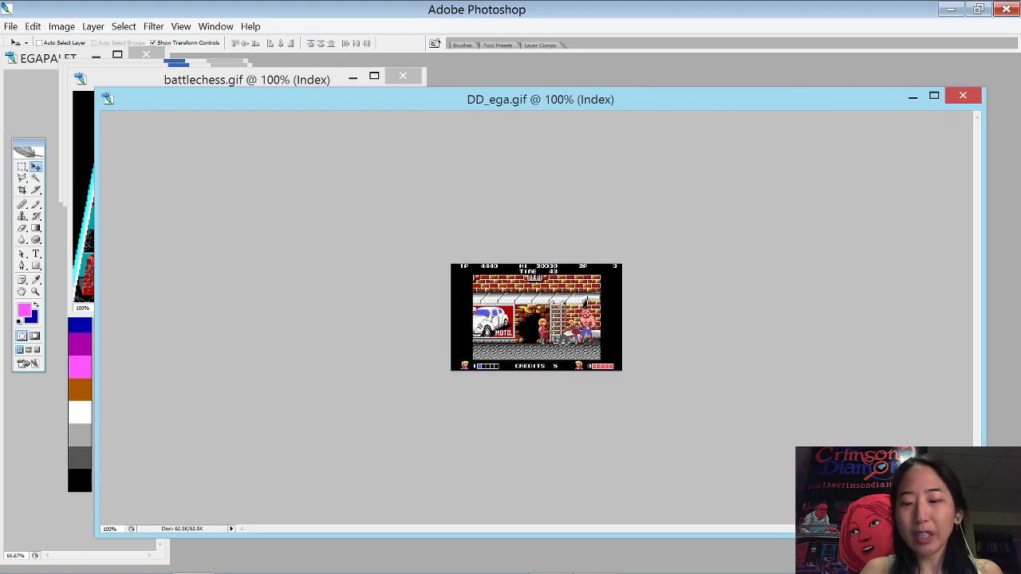
key("ctrl+plus")
key("ctrl+plus")
key("ctrl+plus")
key("ctrl+minus")
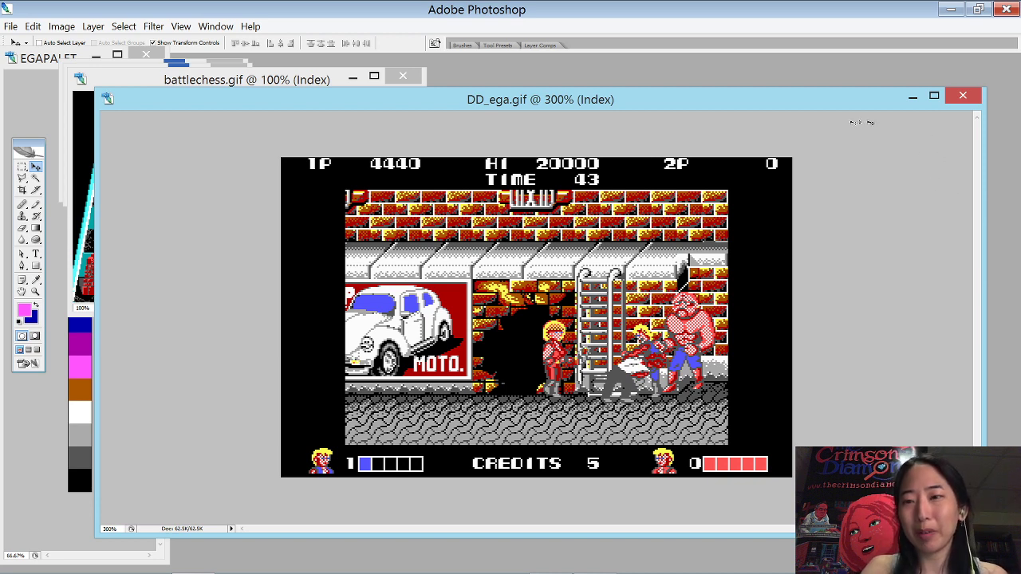
left_click(963, 95)
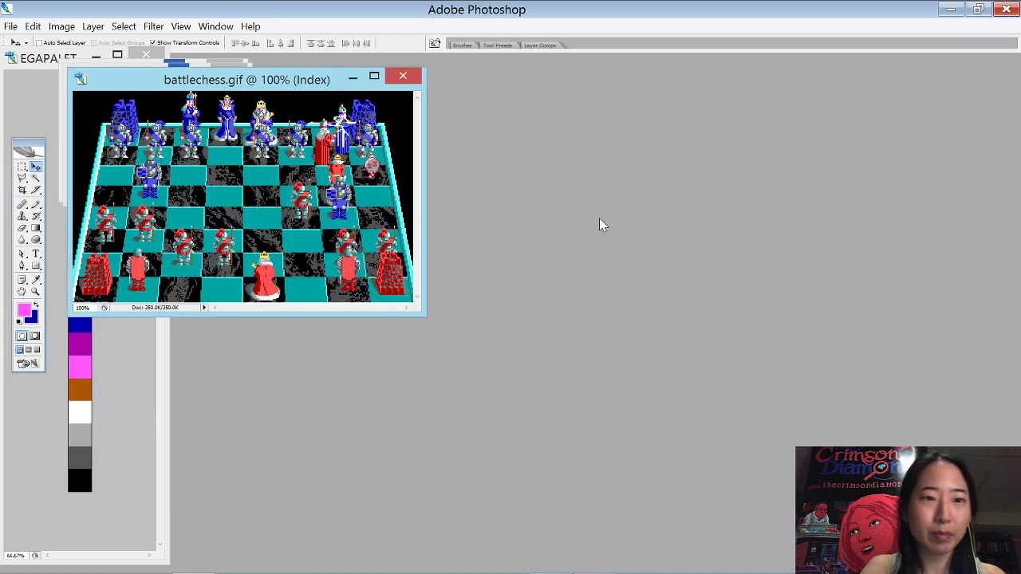
- Examine battlechess.gif at 200% zoom in an enlarged window and close it
left_click_drag(424, 314, 914, 509)
key("ctrl+plus")
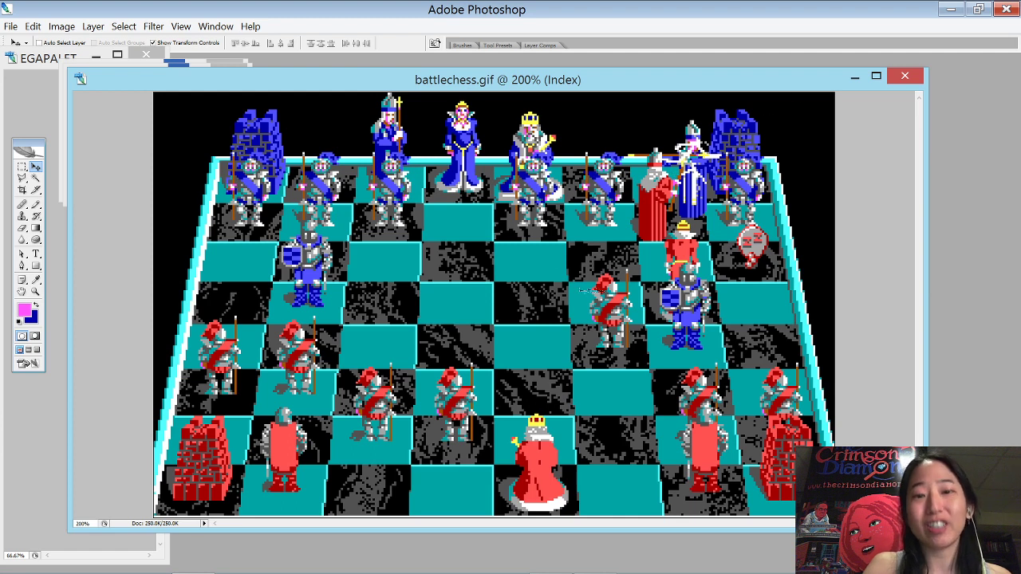
left_click(902, 78)
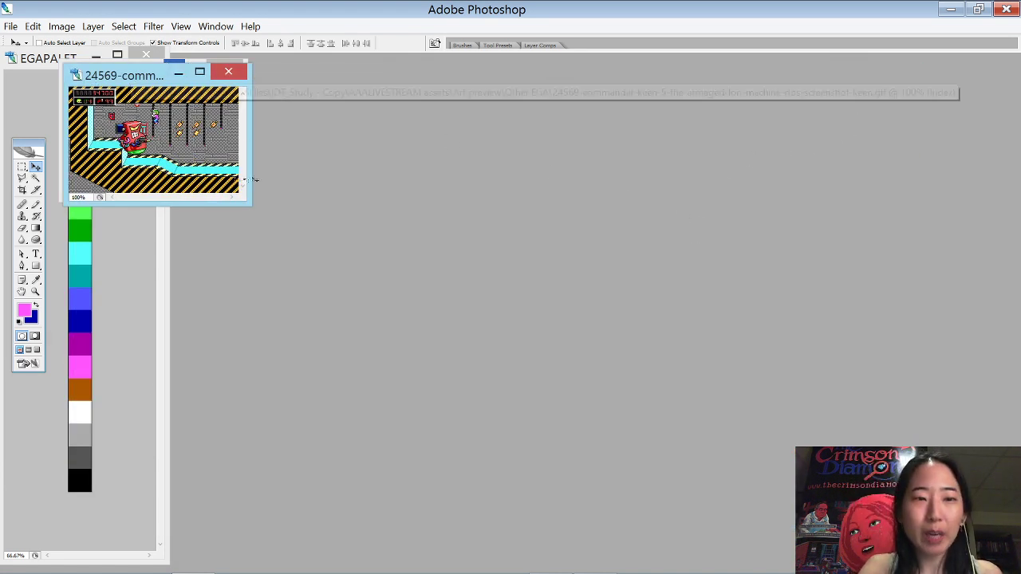
- Examine the Commander Keen 5 screenshot at 400% zoom in an enlarged window and close it
left_click_drag(249, 205, 922, 527)
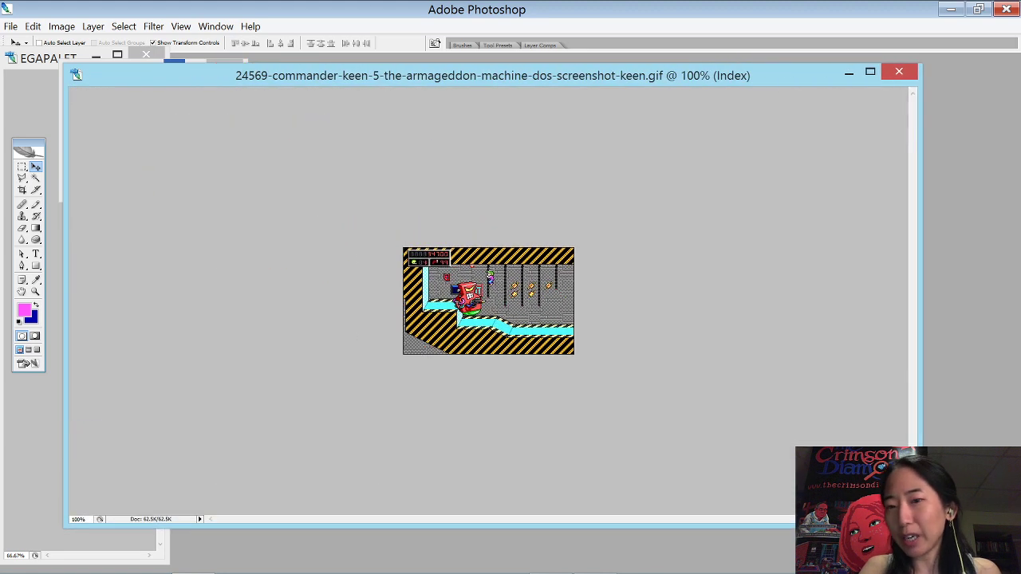
key("ctrl+plus")
key("ctrl+plus")
key("ctrl+plus")
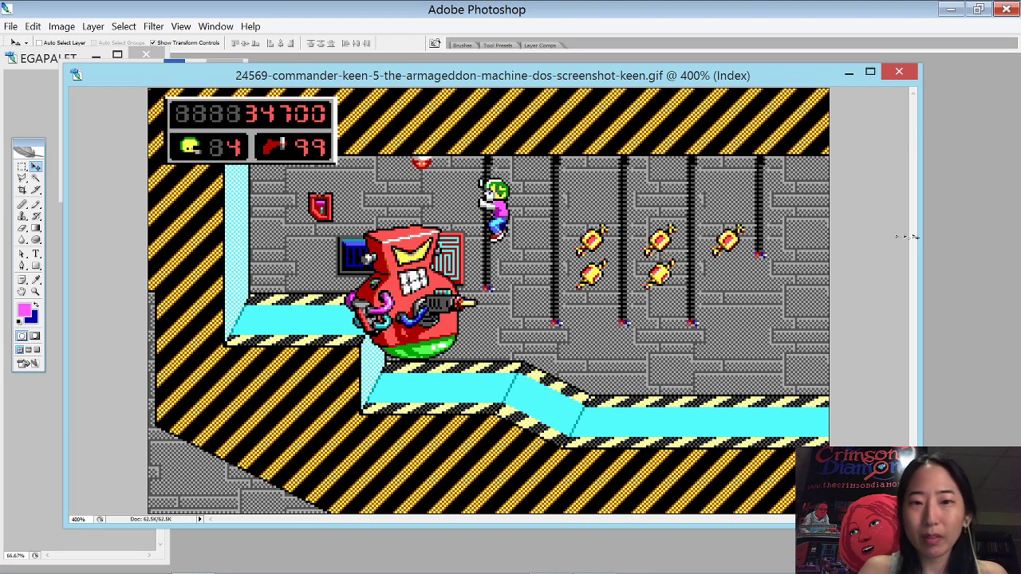
left_click(899, 71)
- Examine The Colonel's Bequest screenshot at 400% zoom in an enlarged window and close it
left_click_drag(116, 82, 161, 76)
left_click_drag(289, 198, 923, 520)
key("ctrl+plus")
key("ctrl+plus")
key("ctrl+plus")
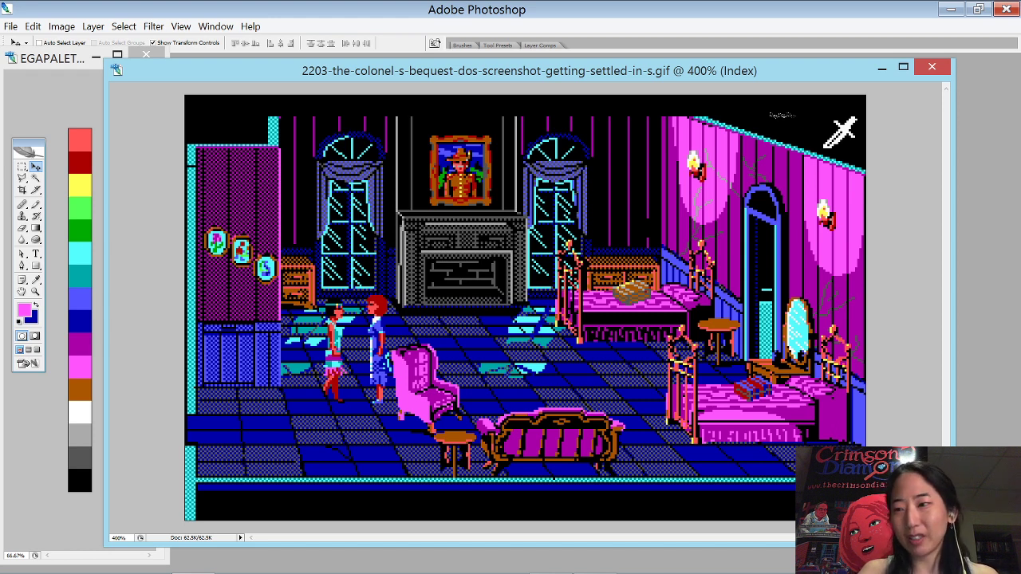
left_click(933, 70)
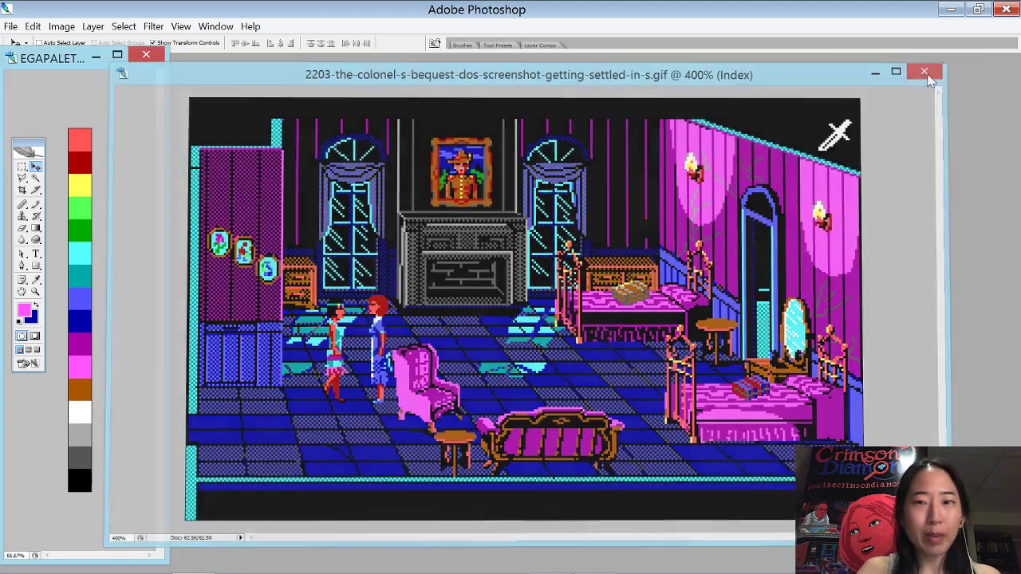
- Reposition the EGA palette window and open EGAPALETTE_lighthshadow.png from the Colours folder inside Art preview
left_click_drag(50, 63, 86, 59)
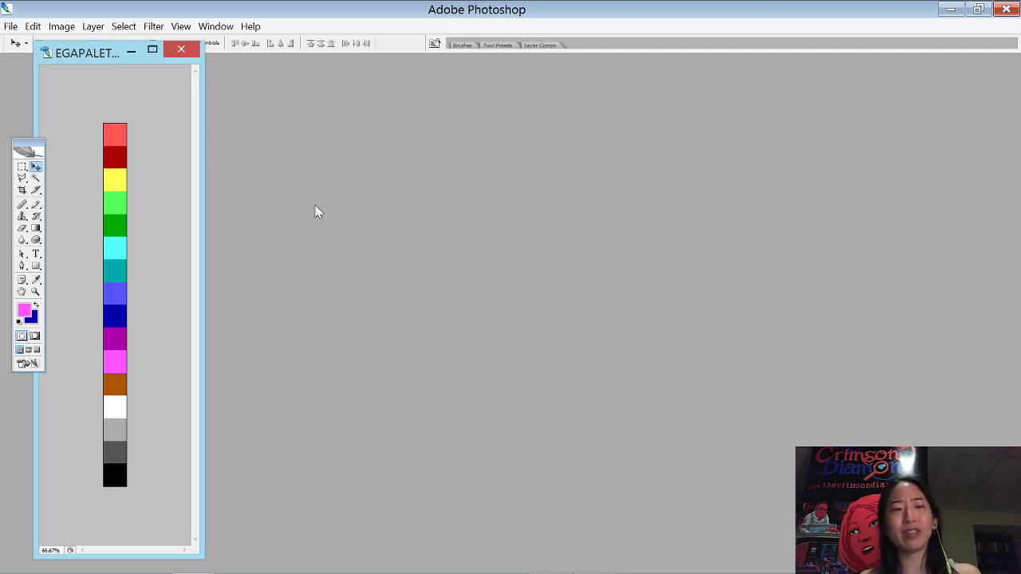
left_click_drag(37, 43, 80, 88)
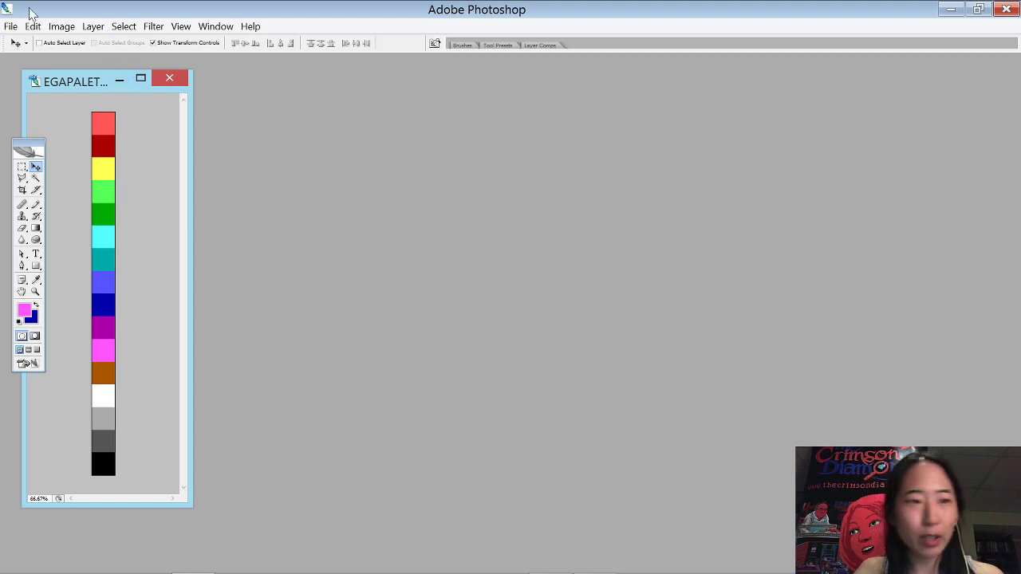
left_click(10, 26)
left_click(30, 56)
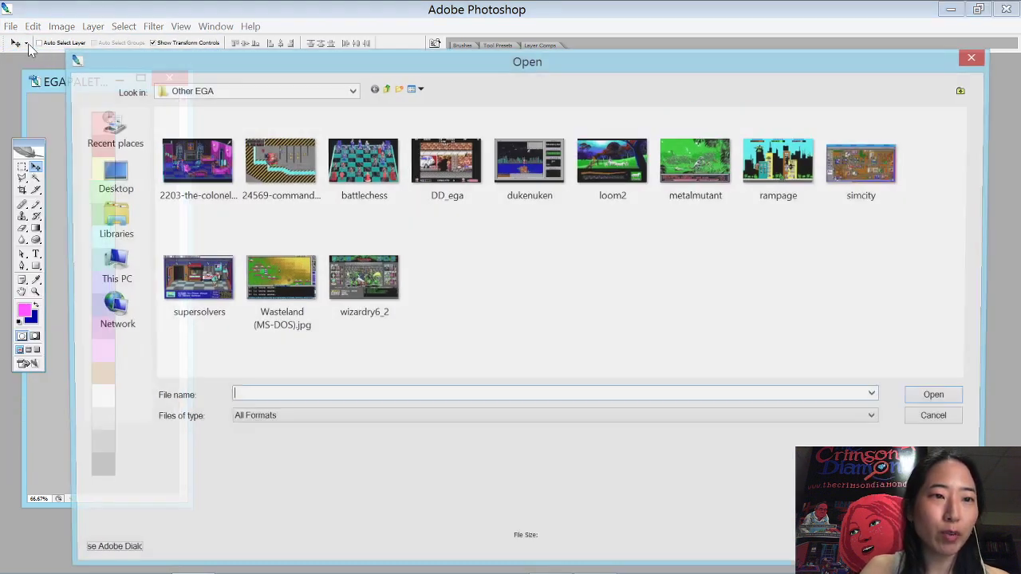
left_click(385, 89)
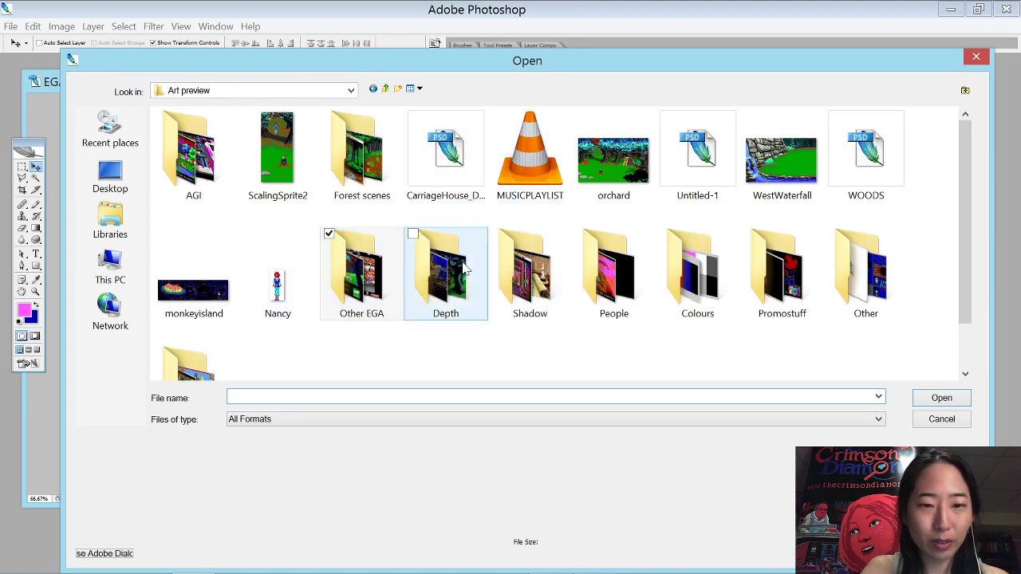
left_click(668, 281)
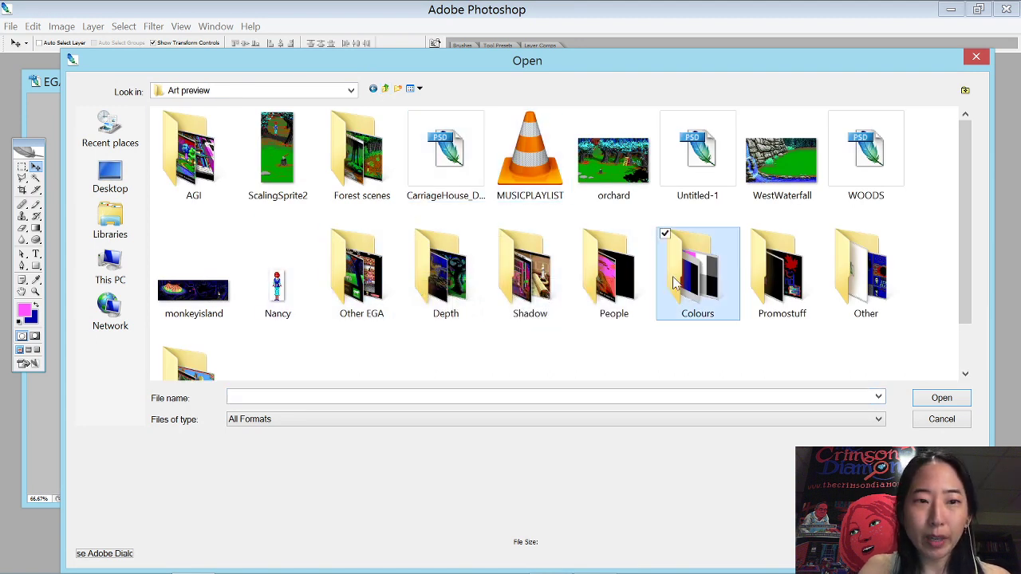
double_click(684, 287)
double_click(185, 174)
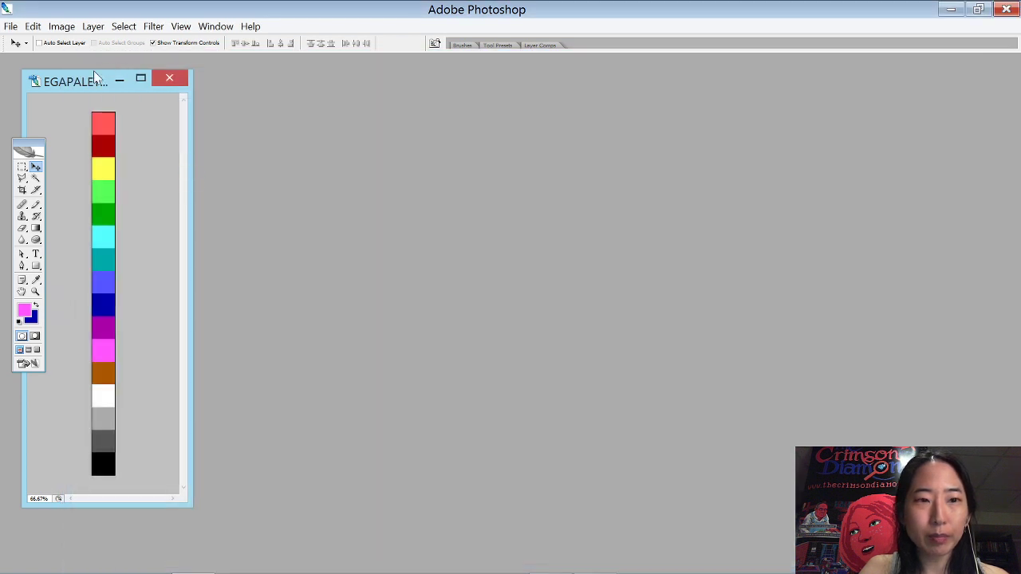
- Arrange the two palette windows side by side, with EGAPALETTE_lighthshadow.png in an enlarged window at 200% zoom
left_click_drag(88, 86, 139, 157)
left_click(232, 109)
left_click_drag(234, 117, 243, 66)
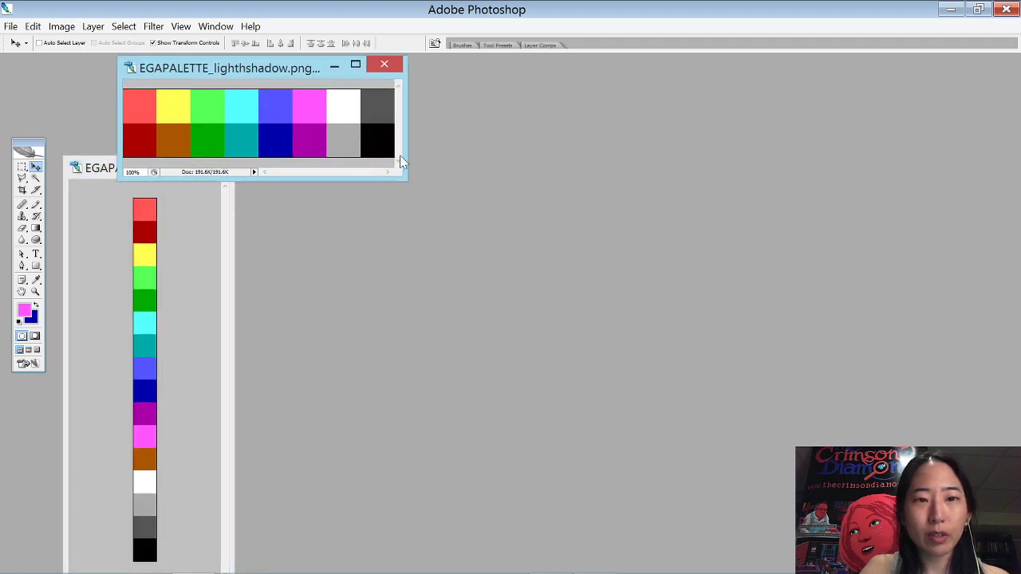
left_click_drag(400, 181, 718, 298)
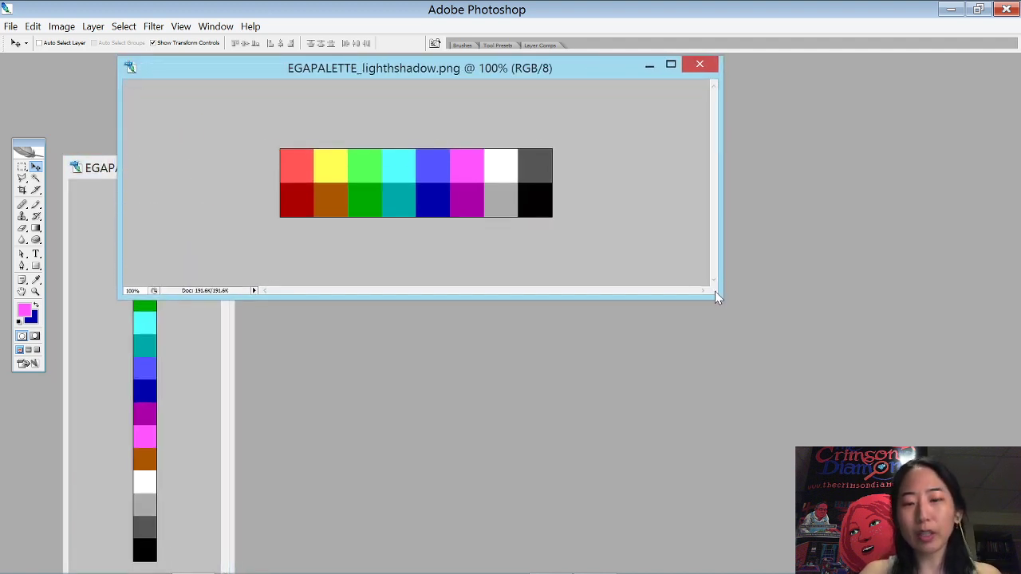
key("ctrl+plus")
left_click_drag(486, 68, 626, 123)
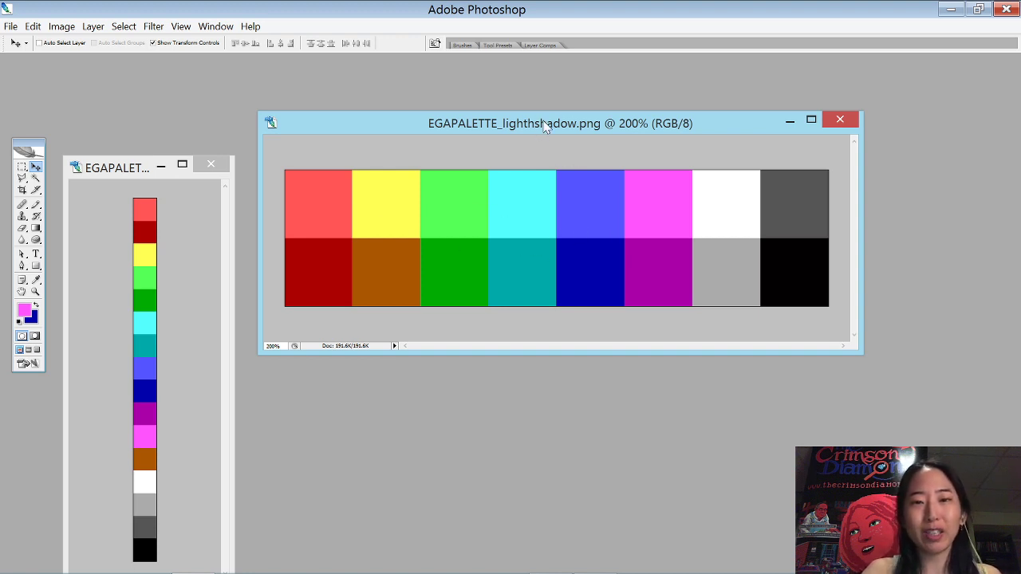
left_click_drag(547, 123, 551, 130)
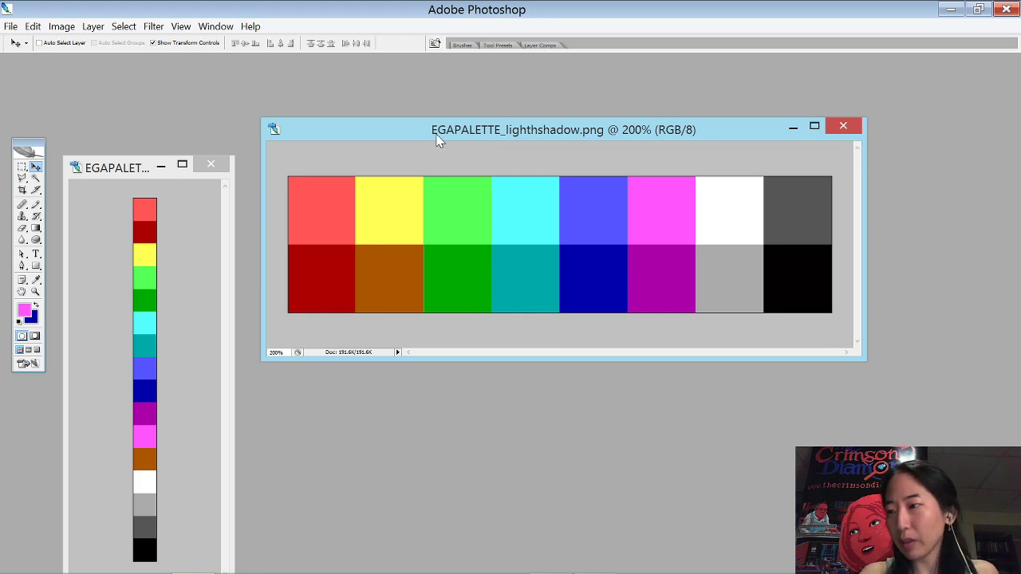
- Open all the example screenshots in the Shadow folder inside Art preview at once
key("ctrl+o")
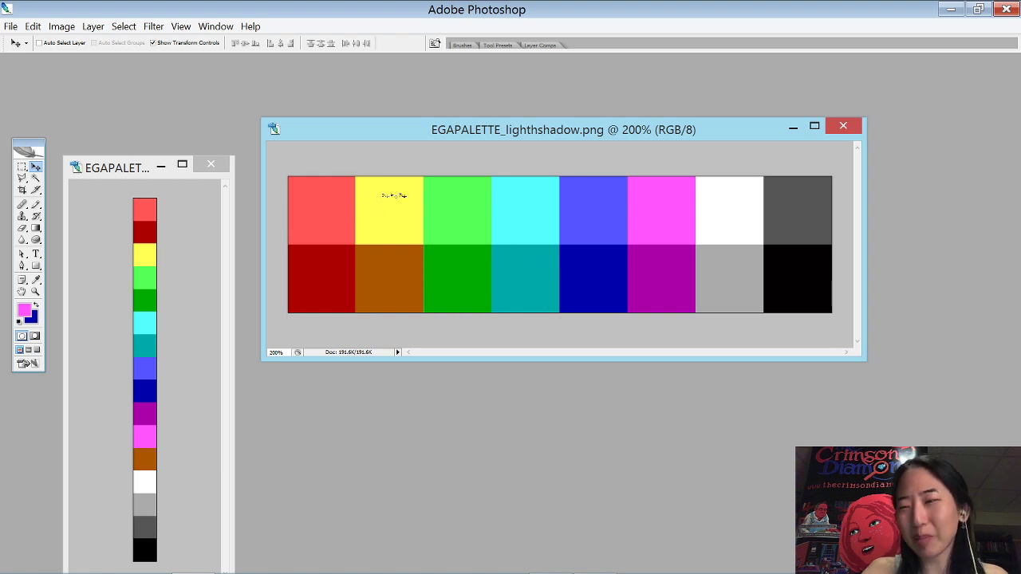
key("ctrl+o")
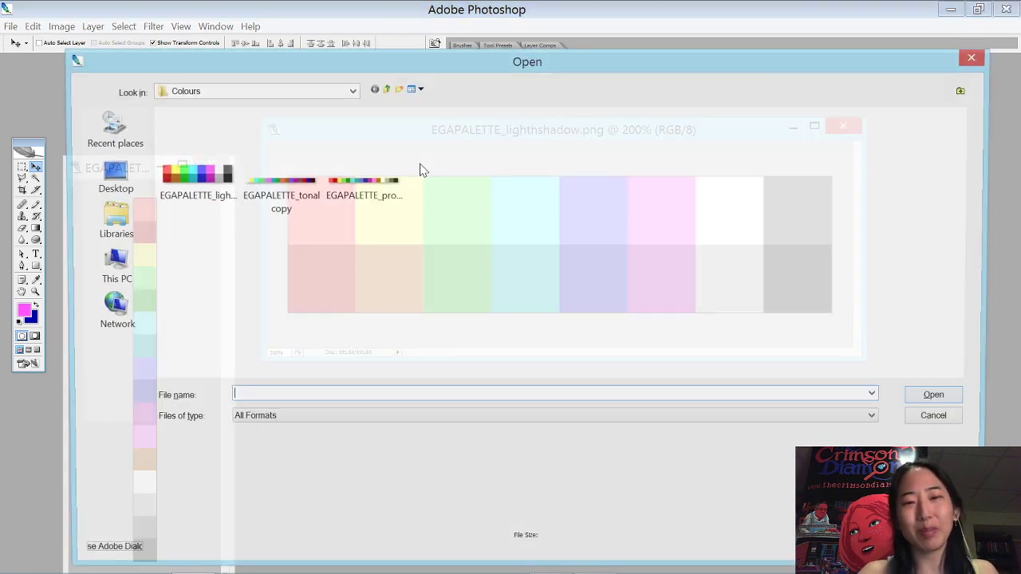
left_click(386, 90)
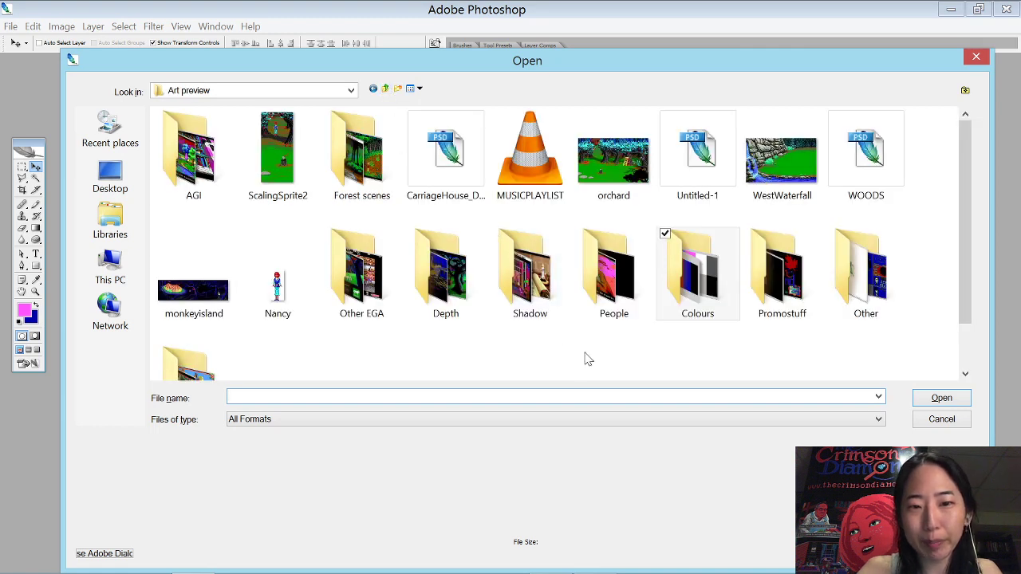
double_click(526, 302)
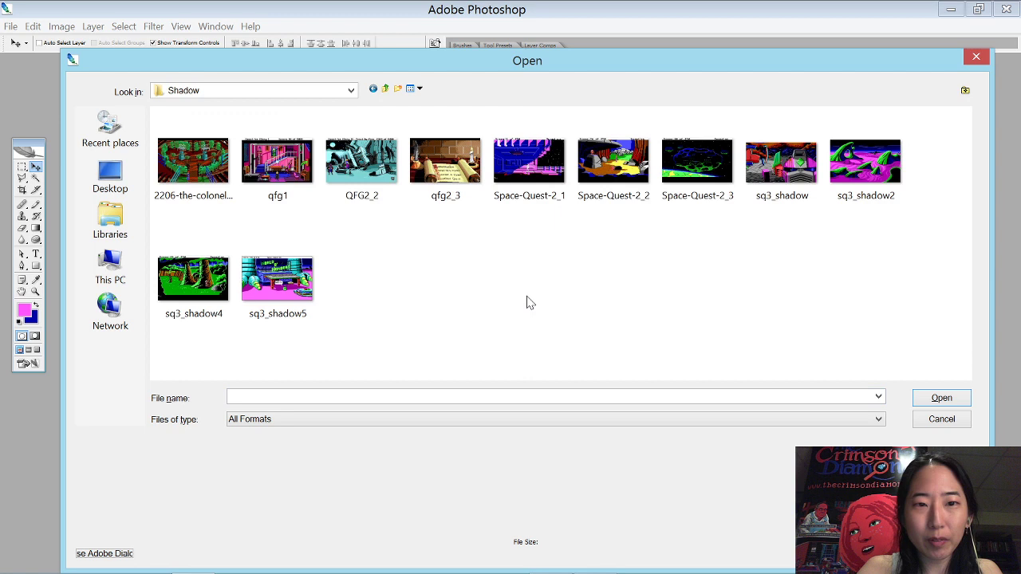
left_click(313, 293)
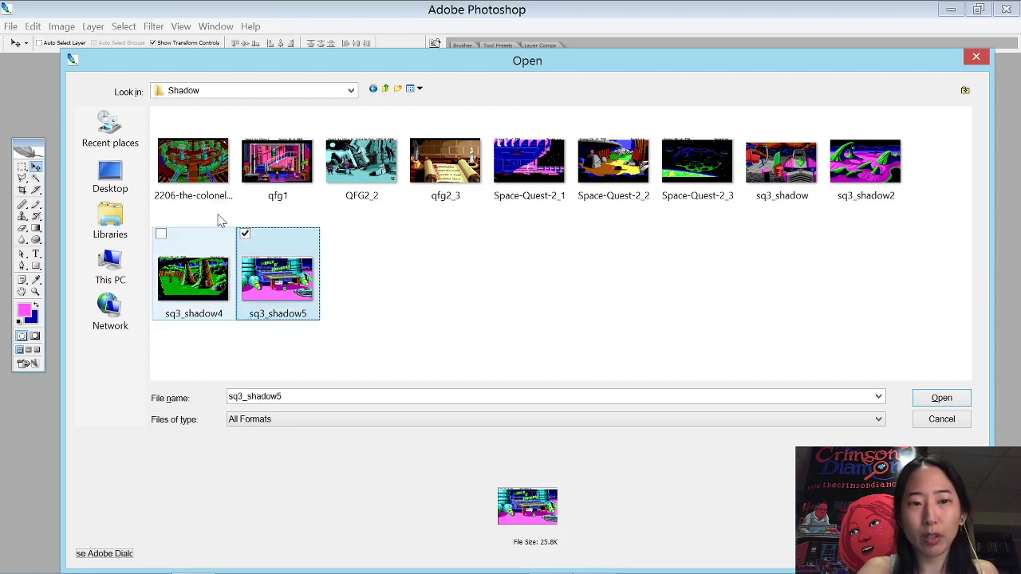
left_click(196, 171, "shift")
key("Return")
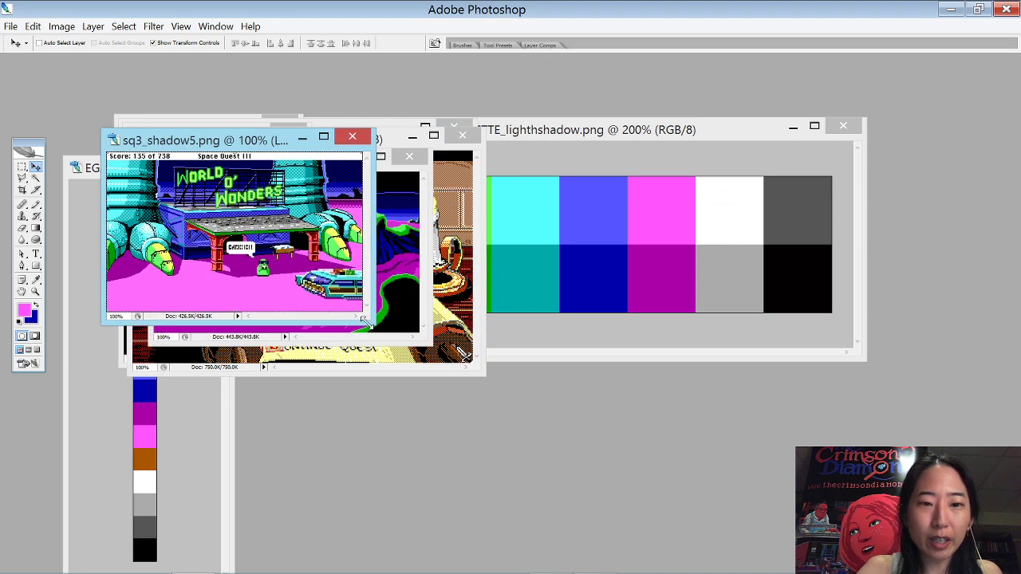
- Examine the Space Quest III screenshot sq3_shadow5.png at 300% zoom in an enlarged window
left_click_drag(366, 318, 776, 518)
key("ctrl+plus")
key("ctrl+plus")
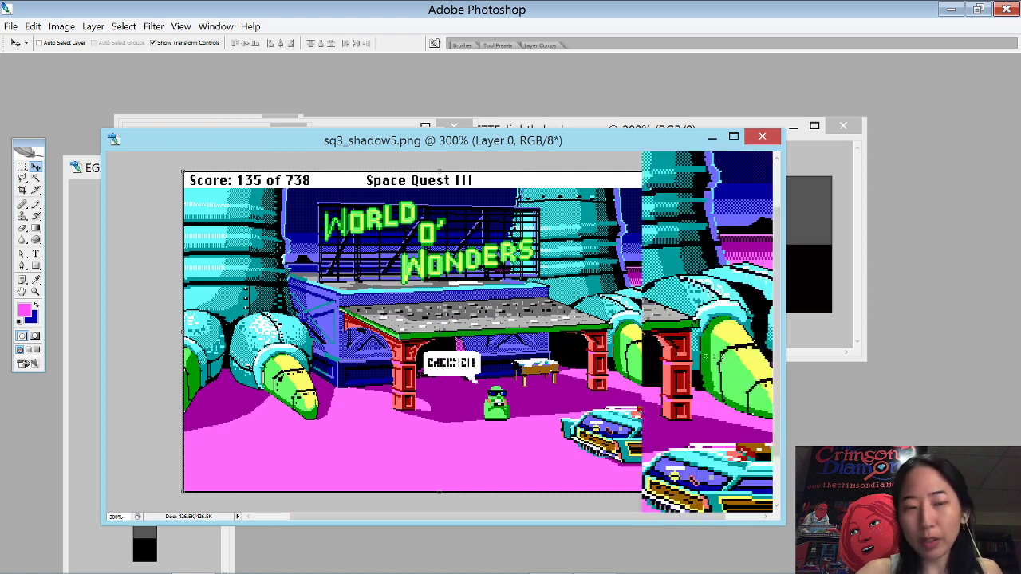
left_click_drag(334, 297, 475, 379)
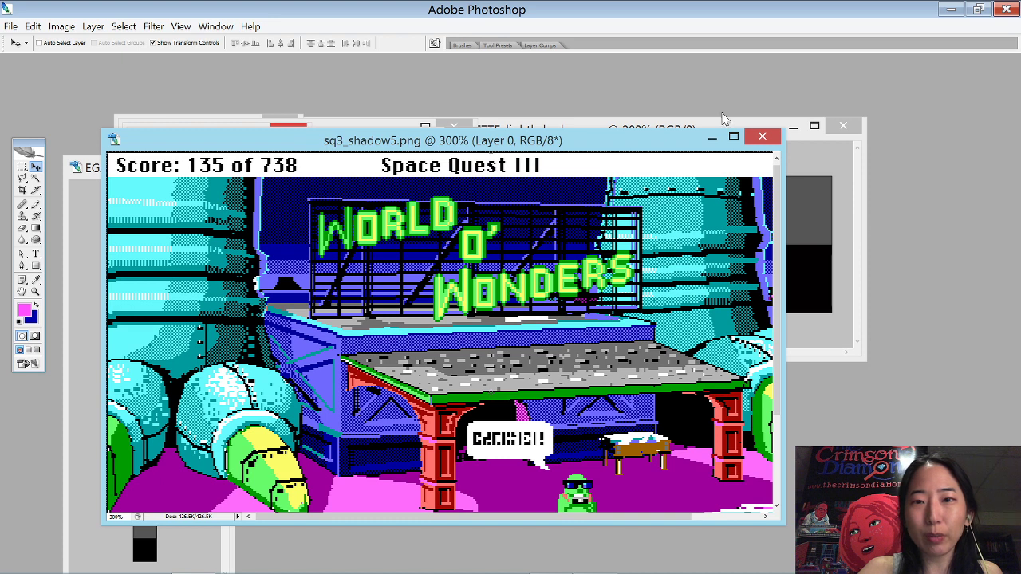
- Move the EGAPALETTE_lighthshadow.png window up beside the Space Quest III screenshot for comparison and close sq3_shadow5.png
left_click(850, 171)
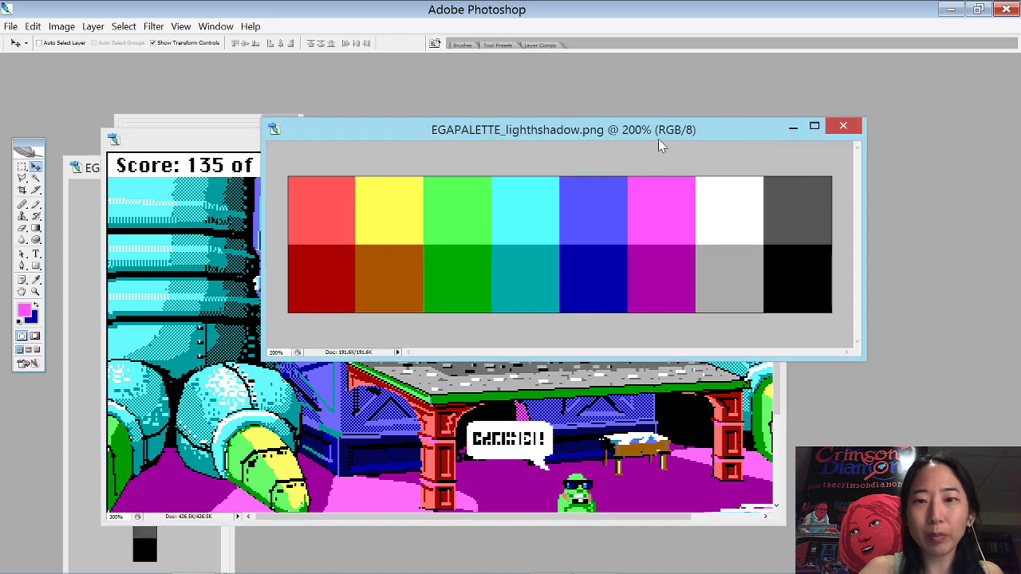
left_click_drag(658, 137, 874, 106)
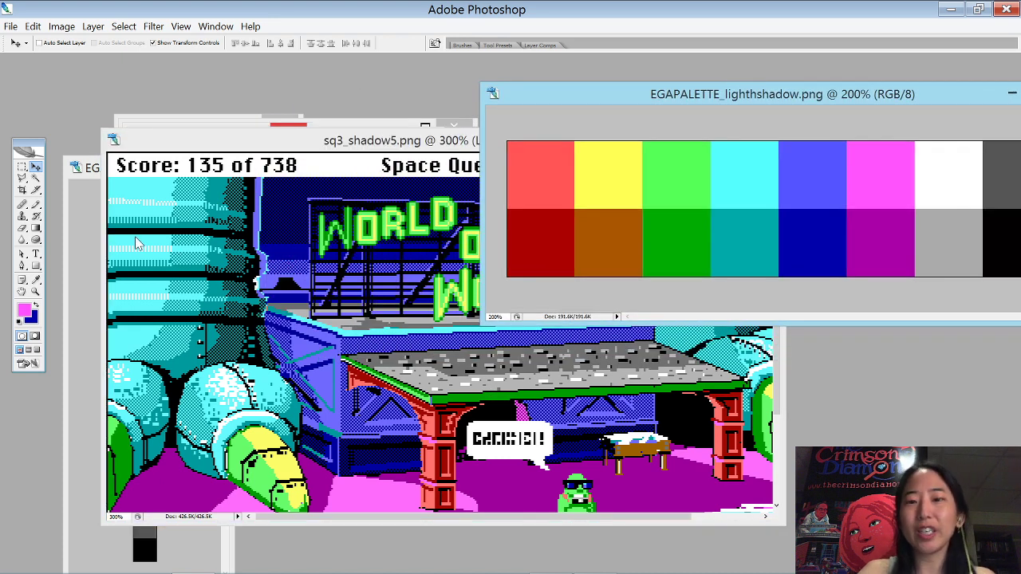
left_click_drag(647, 100, 547, 52)
left_click(257, 162)
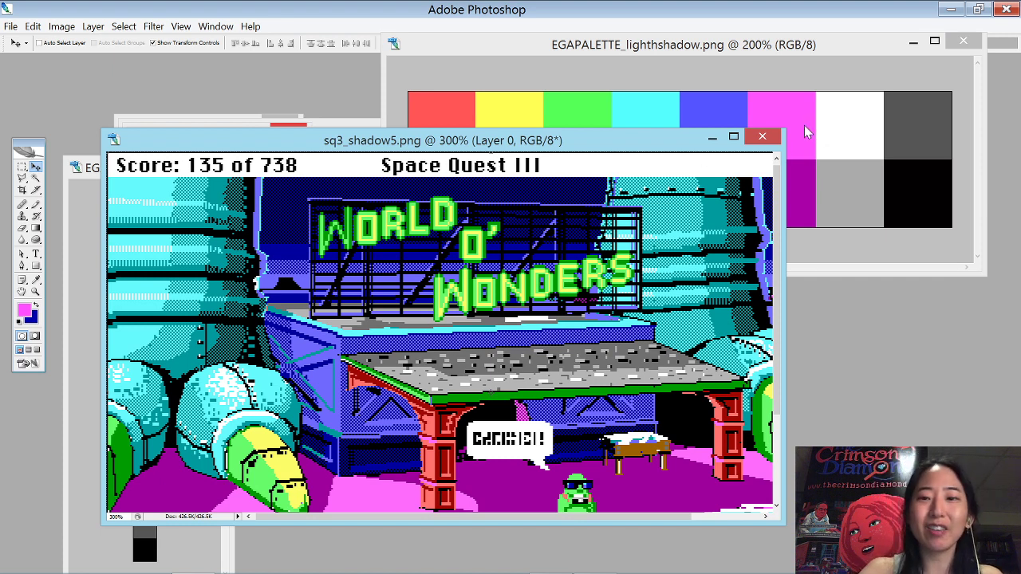
left_click(772, 139)
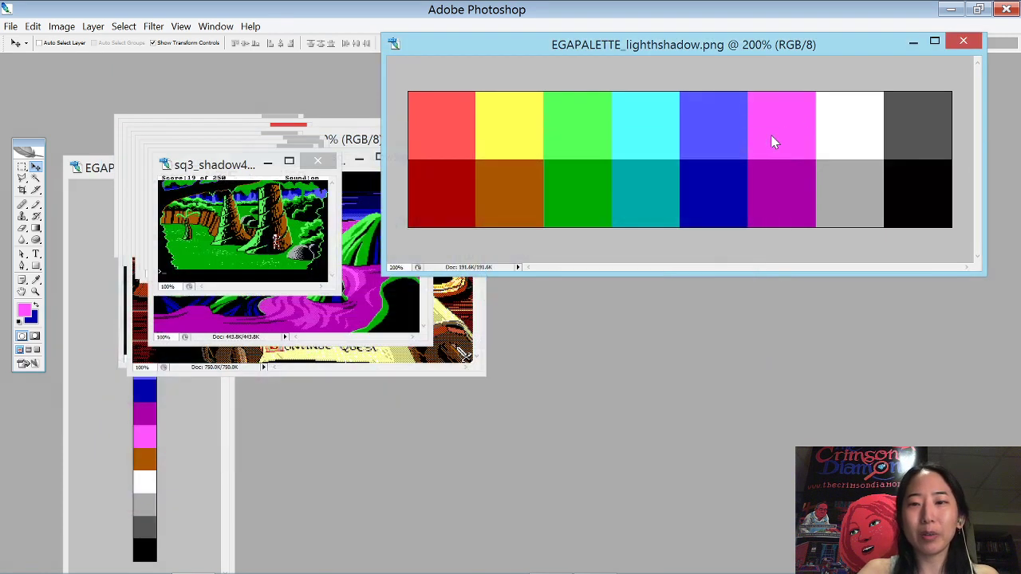
- Examine the forest screenshot sq3_shadow4.png at 400% zoom in an enlarged window and close it
left_click_drag(195, 168, 148, 223)
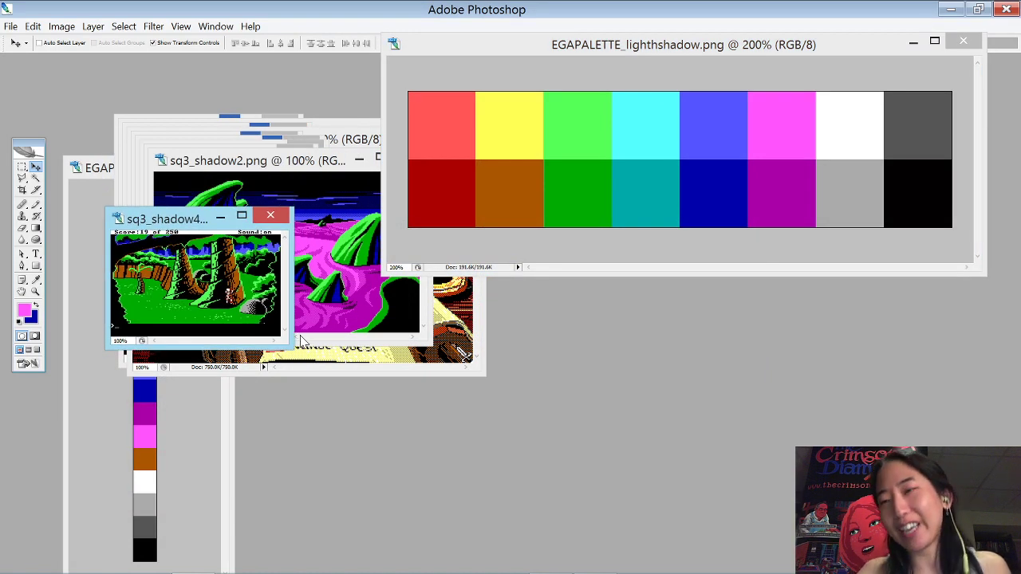
left_click_drag(290, 345, 552, 561)
key("ctrl+plus")
key("ctrl+plus")
key("ctrl+minus")
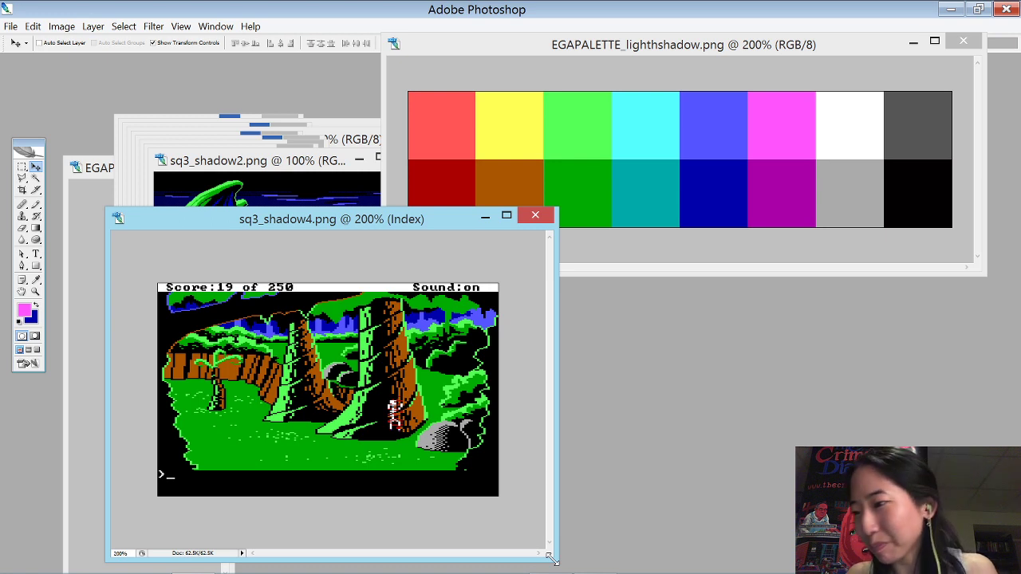
mouse_move(279, 560)
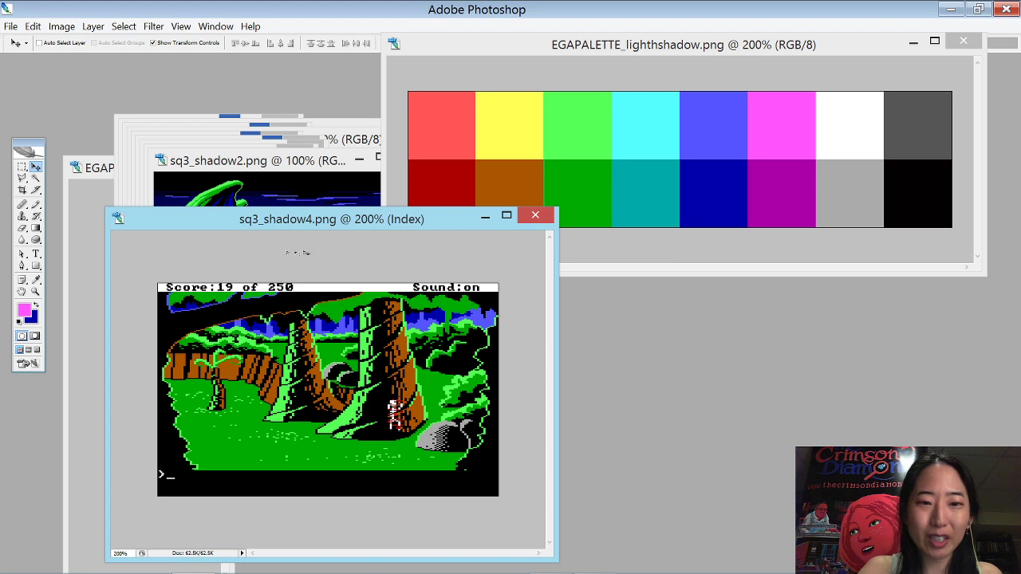
left_click_drag(558, 209, 790, 49)
key("ctrl+plus")
key("ctrl+plus")
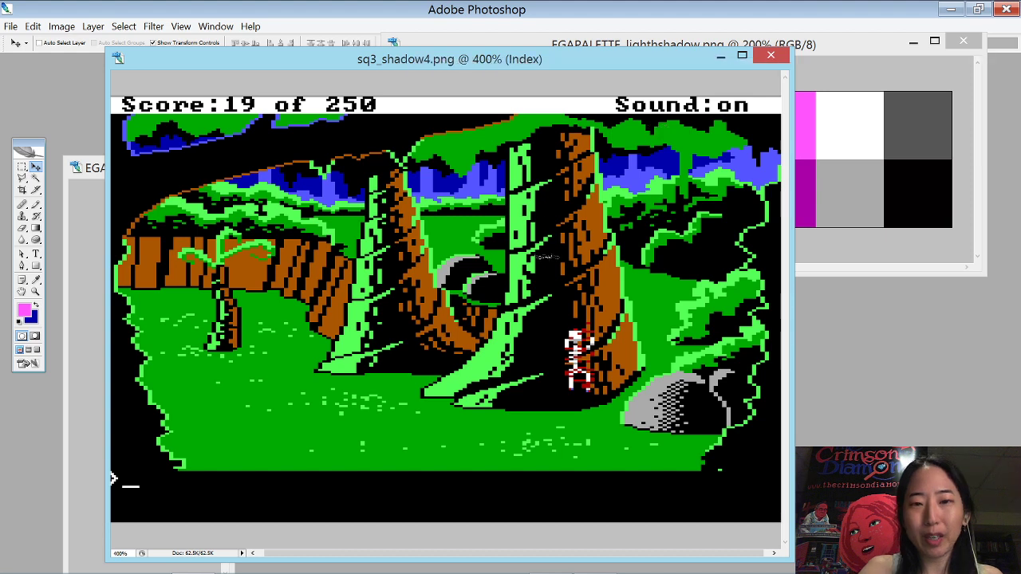
left_click(772, 57)
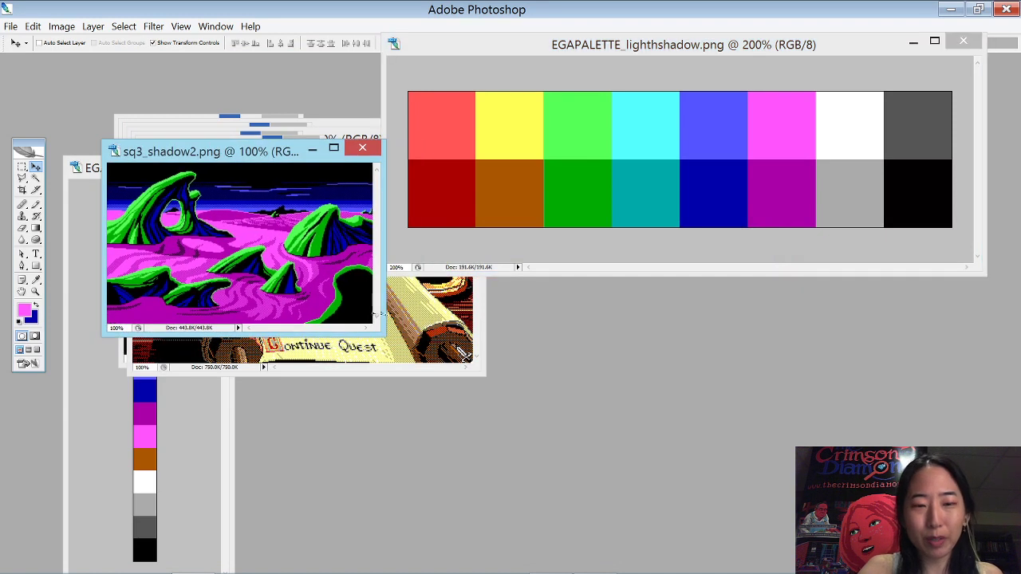
- Show the magenta landscape sq3_shadow2.png at 400% zoom in an enlarged window
left_click_drag(383, 336, 846, 550)
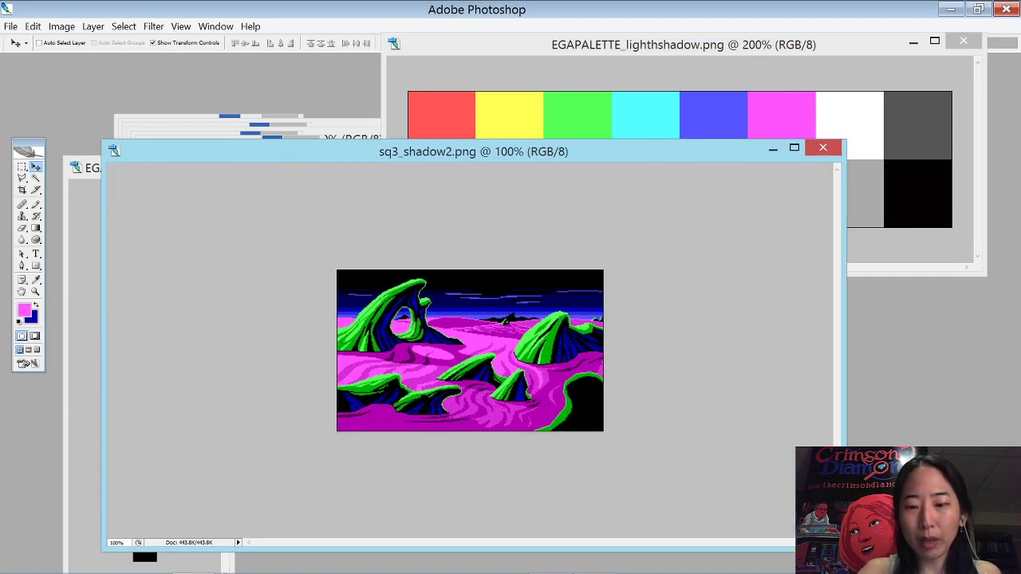
key("ctrl+plus")
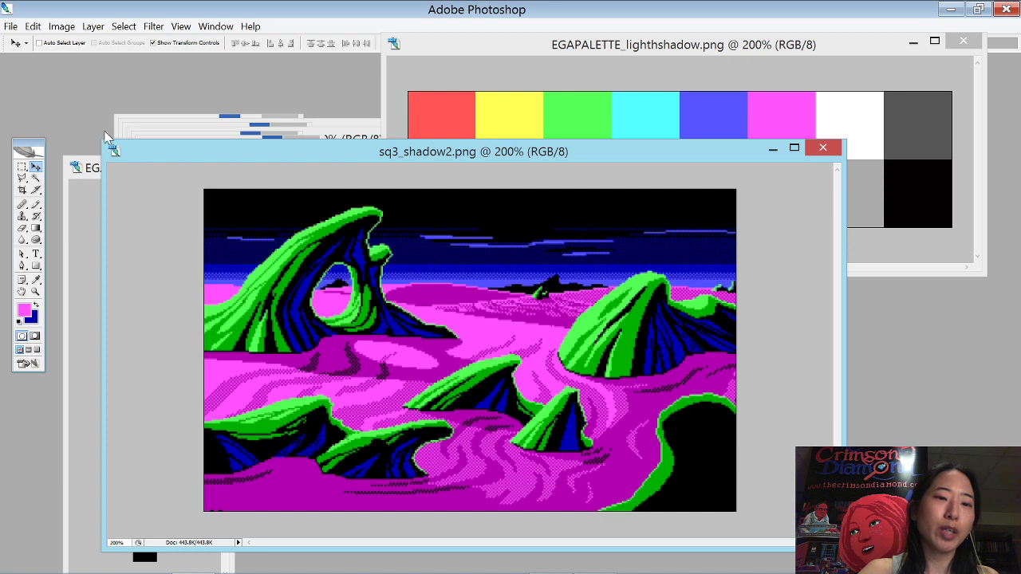
left_click_drag(103, 142, 64, 54)
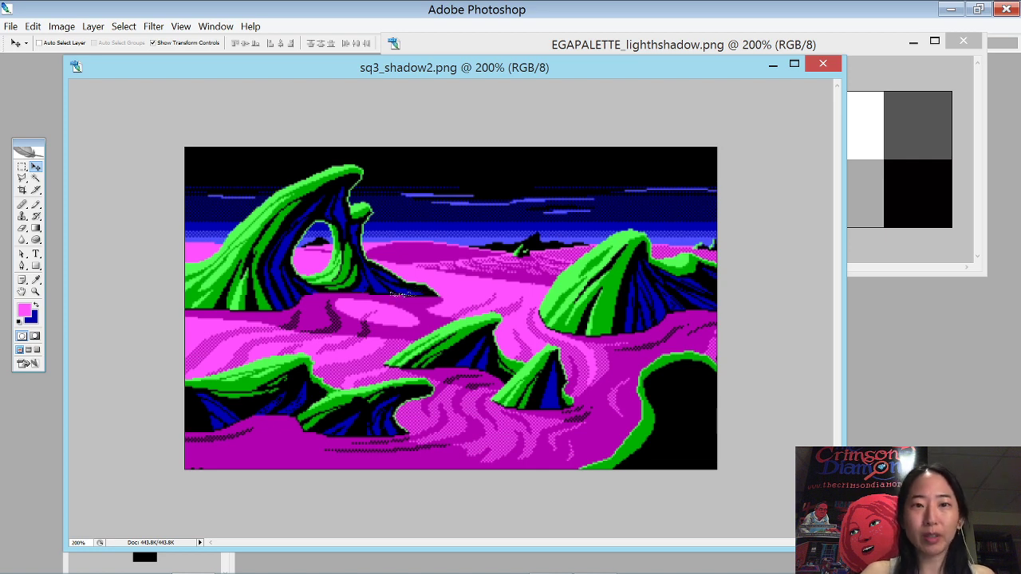
key("ctrl+plus")
key("ctrl+plus")
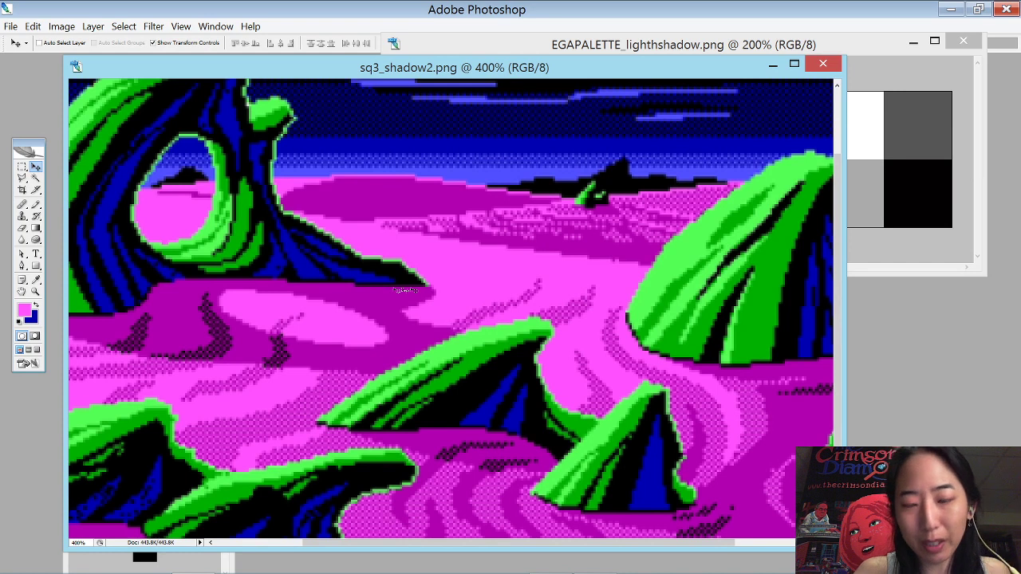
- Inspect the shadow pixels of sq3_shadow2.png up close, return to 300% zoom and close the image
key("ctrl+plus")
key("ctrl+plus")
key("ctrl+plus")
key("ctrl+minus")
key("ctrl+minus")
key("ctrl+minus")
key("ctrl+minus")
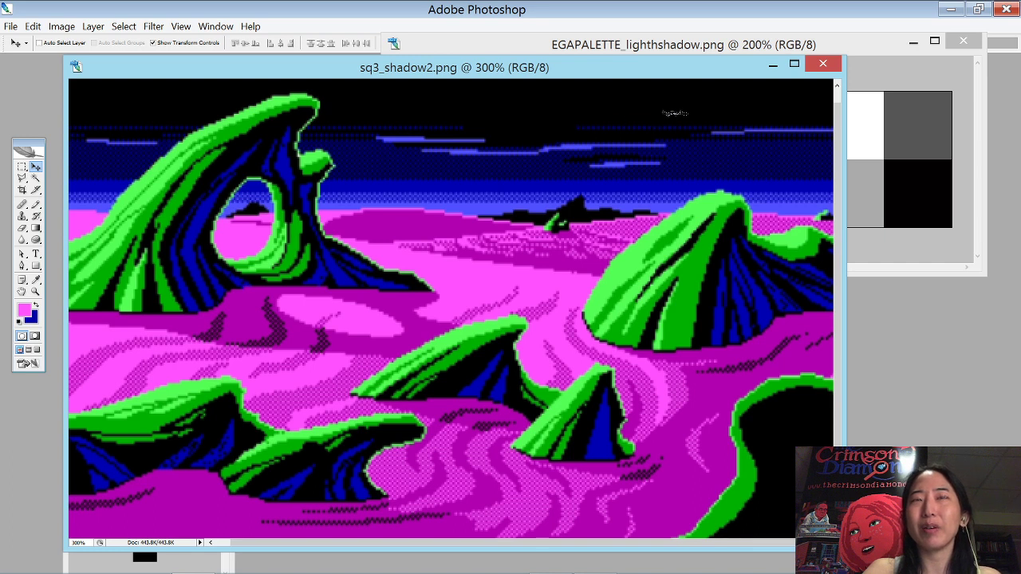
left_click(824, 64)
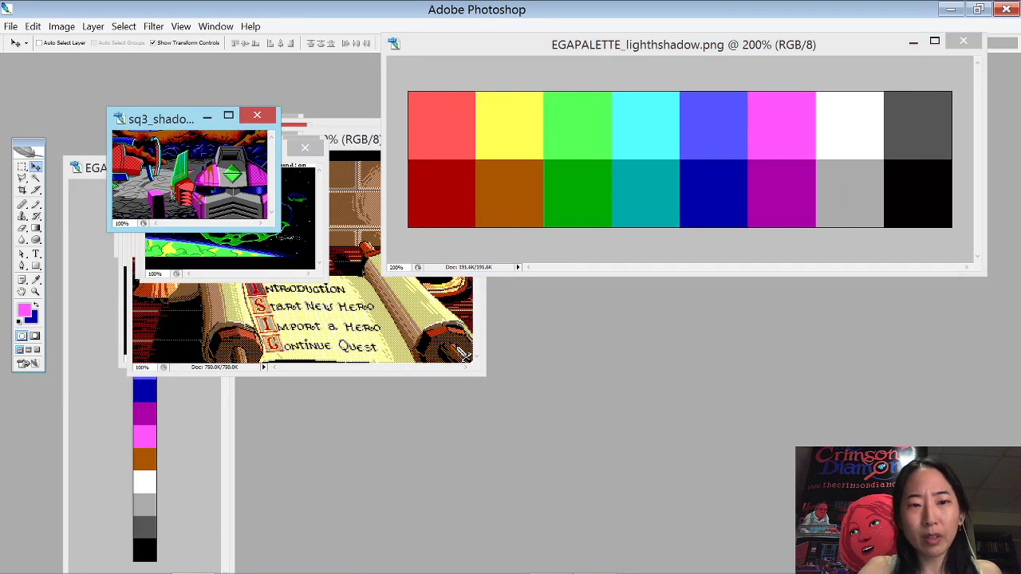
- Examine the sq3_shadow.png screenshot at 500% zoom in an enlarged window and close it
left_click_drag(278, 231, 737, 522)
key("ctrl+plus")
key("ctrl+plus")
key("ctrl+plus")
key("ctrl+plus")
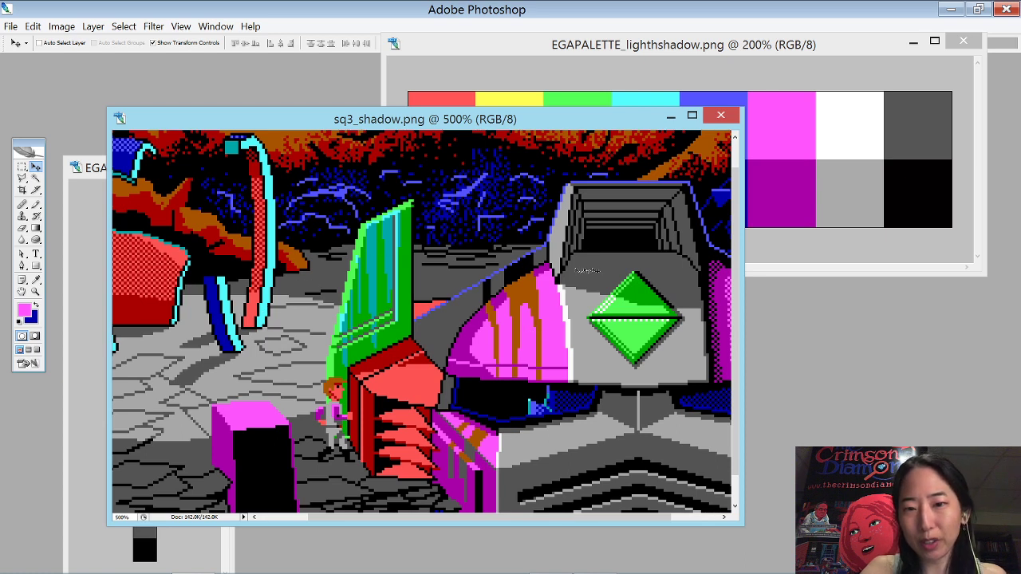
left_click(723, 114)
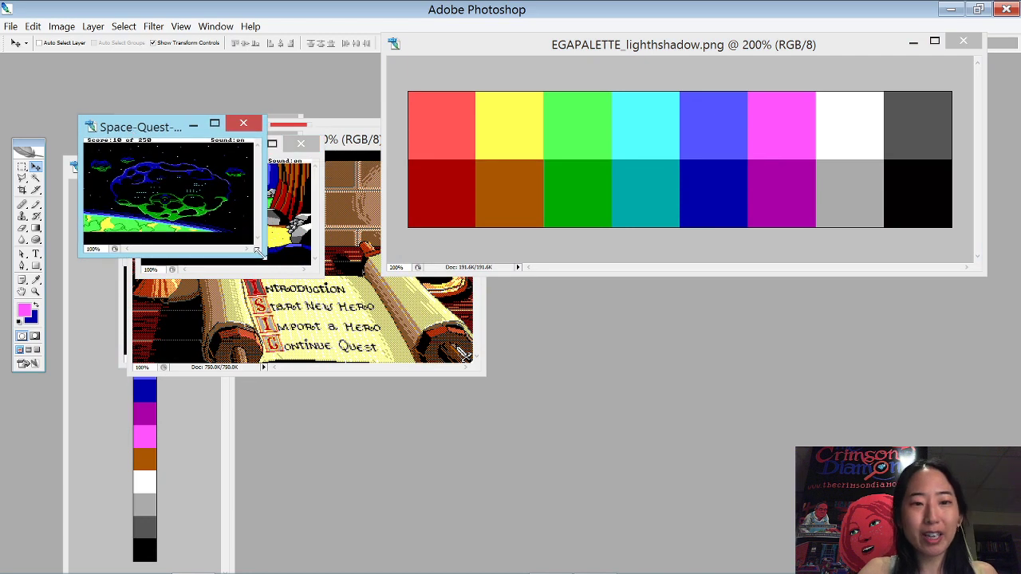
- Examine the asteroid screenshot Space-Quest-2_3.png at 400% zoom in an enlarged window and close it
left_click_drag(263, 252, 388, 314)
left_click_drag(463, 353, 786, 545)
key("ctrl+plus")
key("ctrl+plus")
key("ctrl+plus")
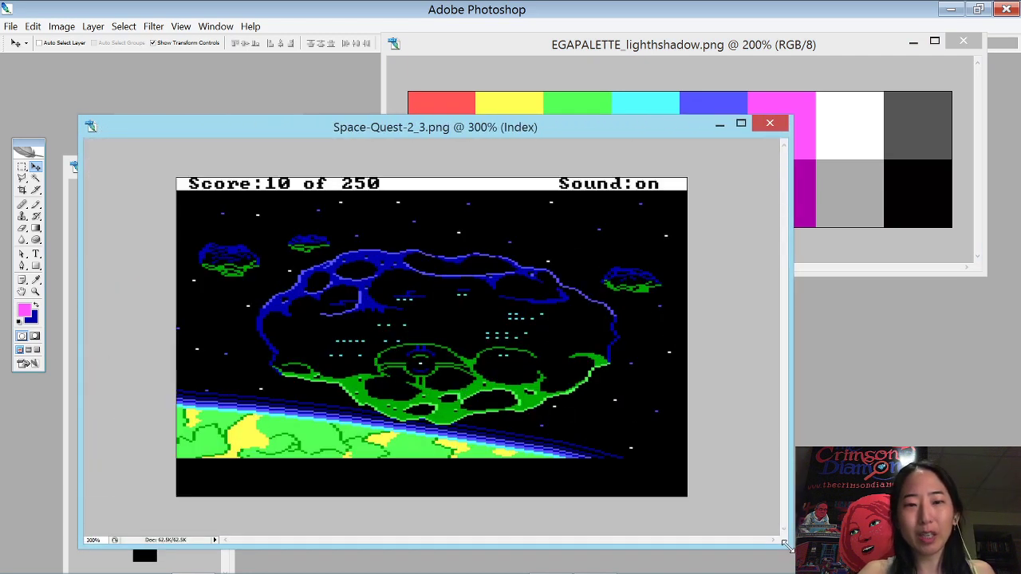
key("ctrl+plus")
key("ctrl+minus")
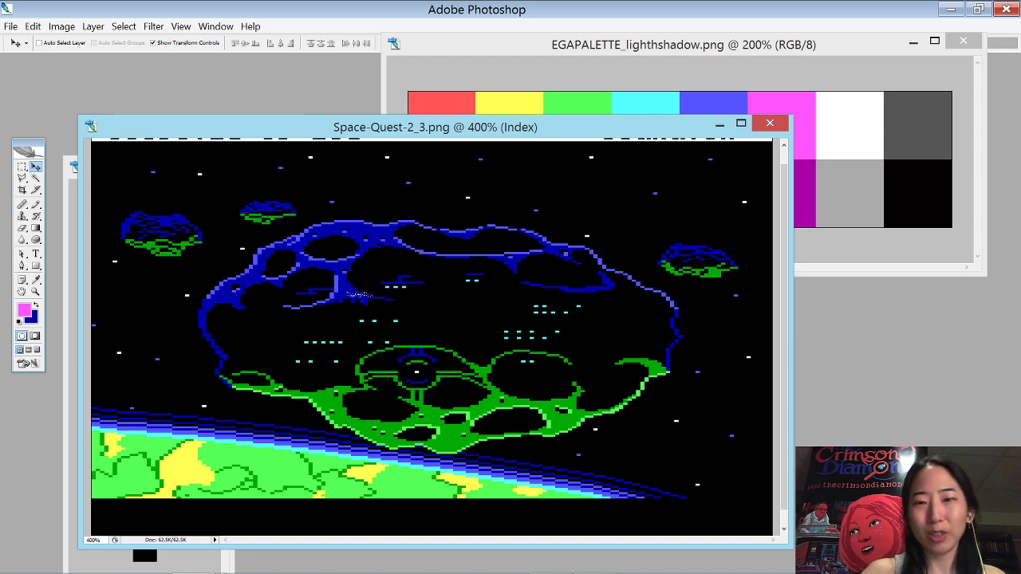
left_click(771, 123)
- Show Space-Quest-2_2.png at 400% zoom in an enlarged window
left_click_drag(200, 147, 186, 158)
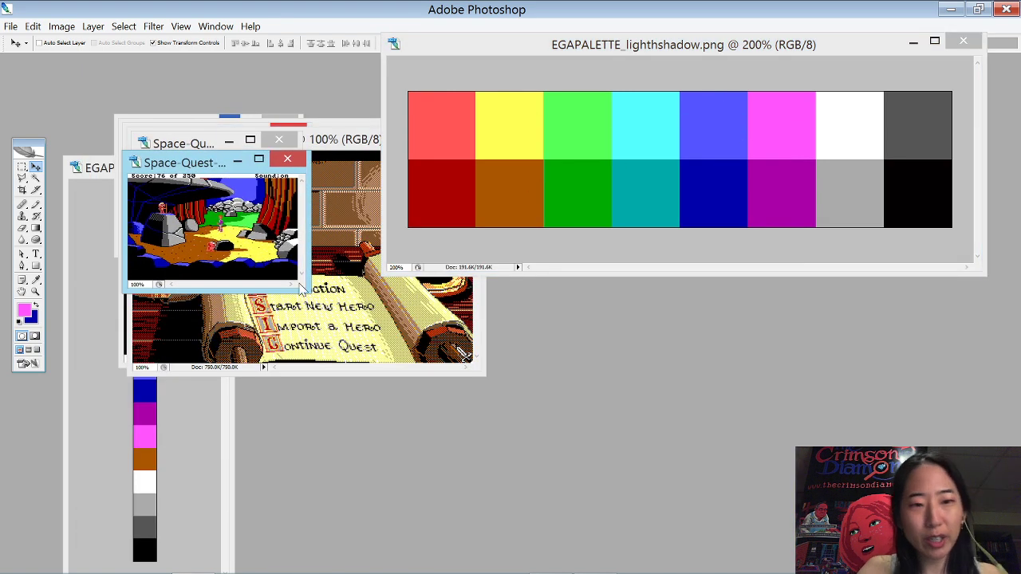
left_click_drag(303, 289, 896, 565)
key("ctrl+plus")
key("ctrl+plus")
key("ctrl+plus")
key("ctrl+plus")
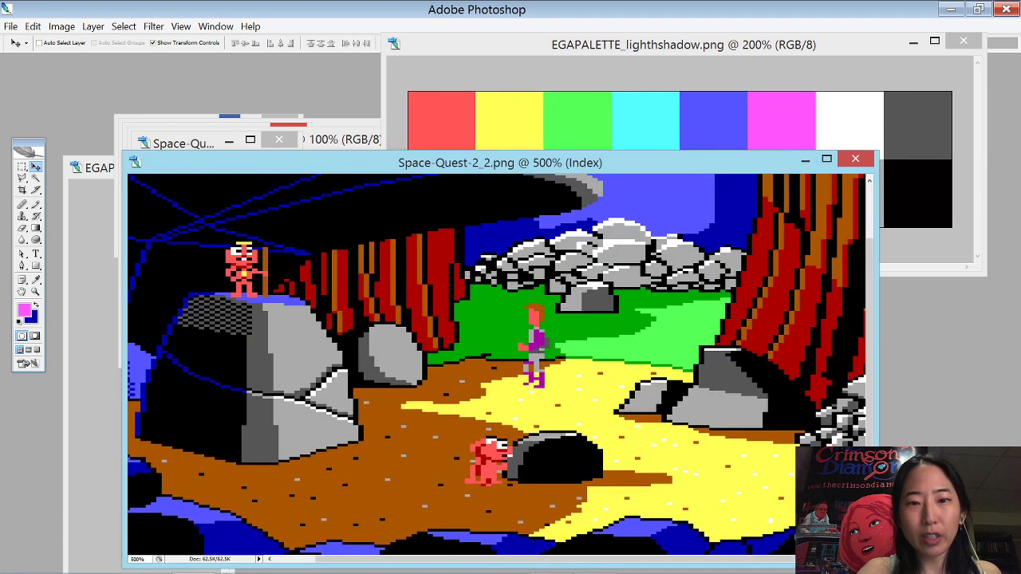
key("ctrl+minus")
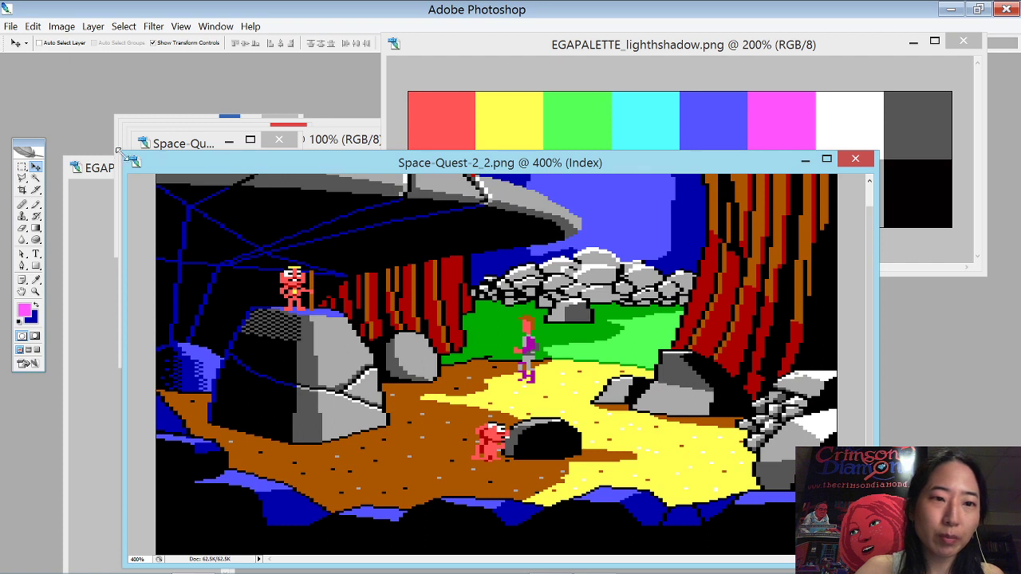
- Enlarge the Space-Quest-2_2.png window further, examine its shadows at 600% zoom and close it
left_click(119, 153)
left_click(528, 184)
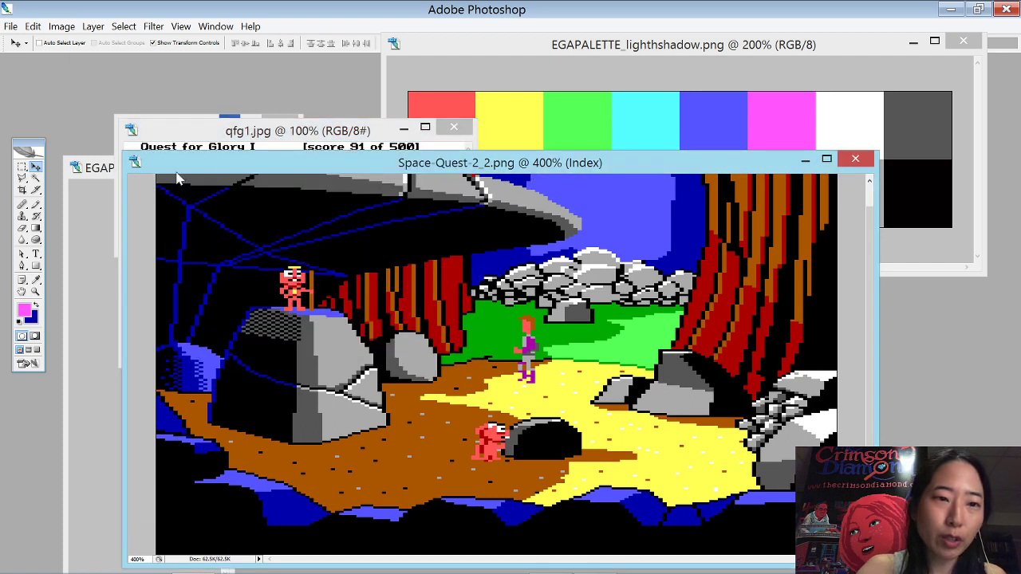
left_click_drag(124, 155, 32, 30)
key("ctrl+plus")
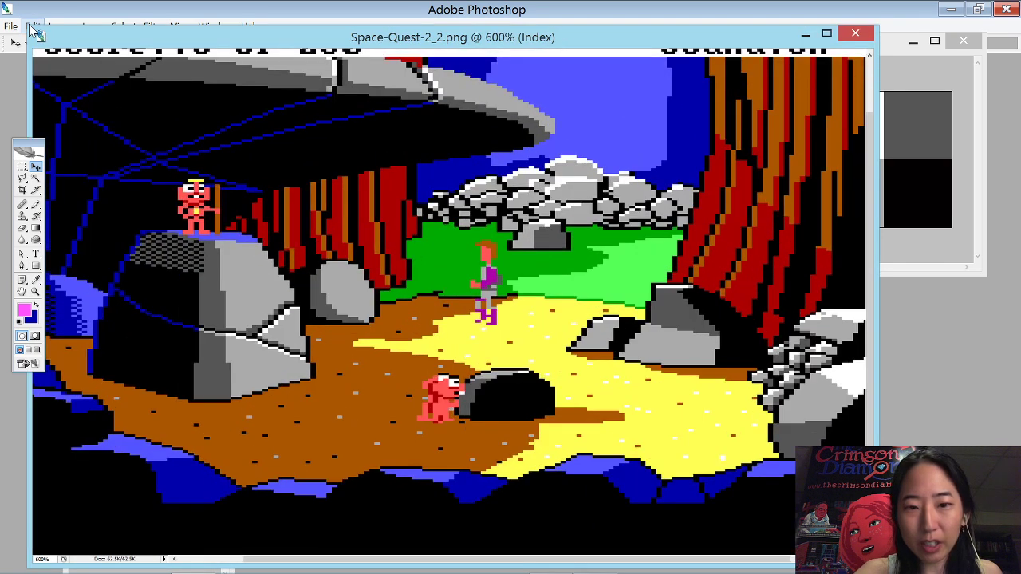
key("ctrl+plus")
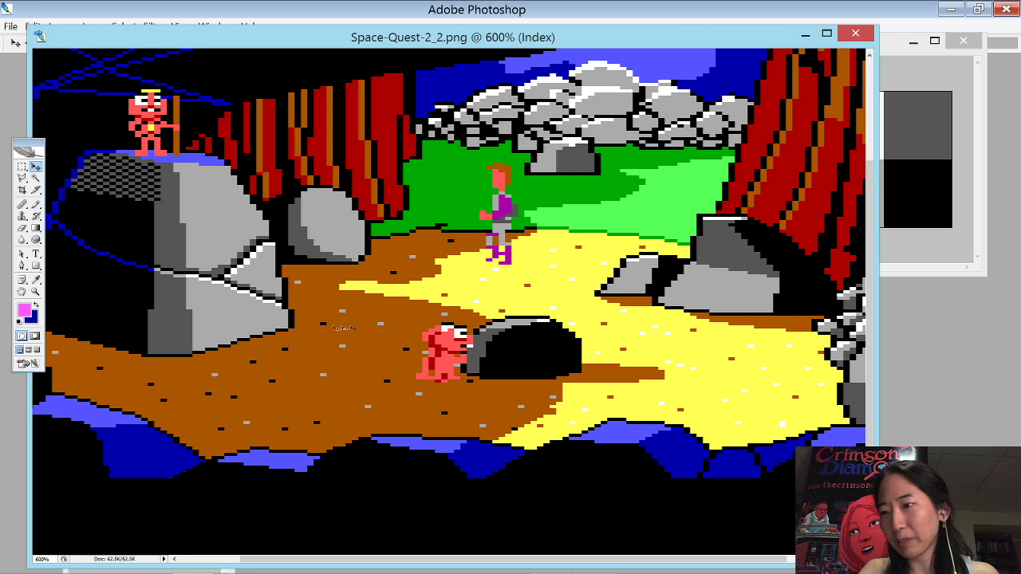
left_click(856, 33)
- Reposition and enlarge the Quest for Glory I screenshot qfg1.jpg and show it at 200% zoom
left_click_drag(251, 133, 157, 72)
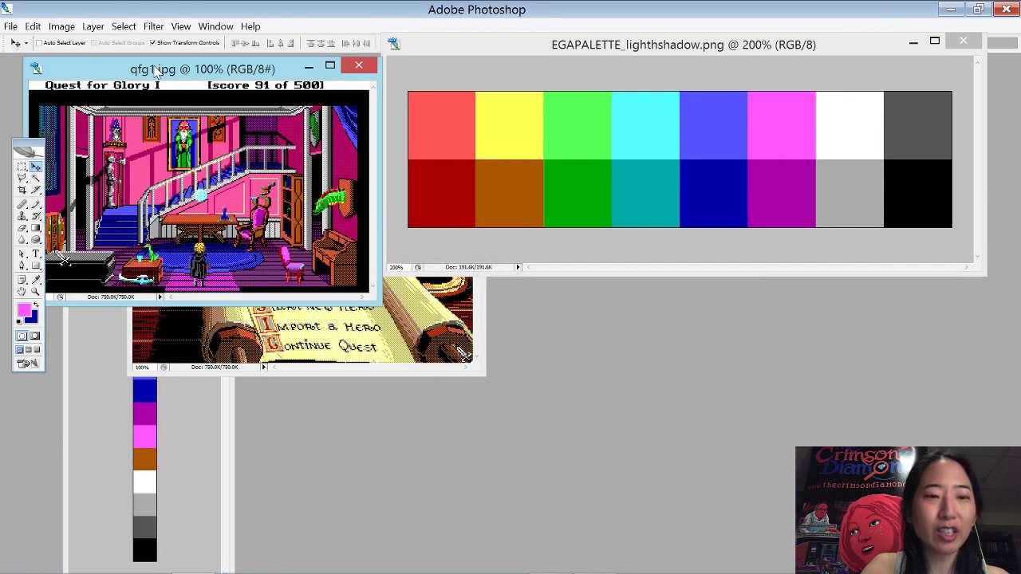
left_click_drag(379, 304, 936, 555)
key("ctrl+plus")
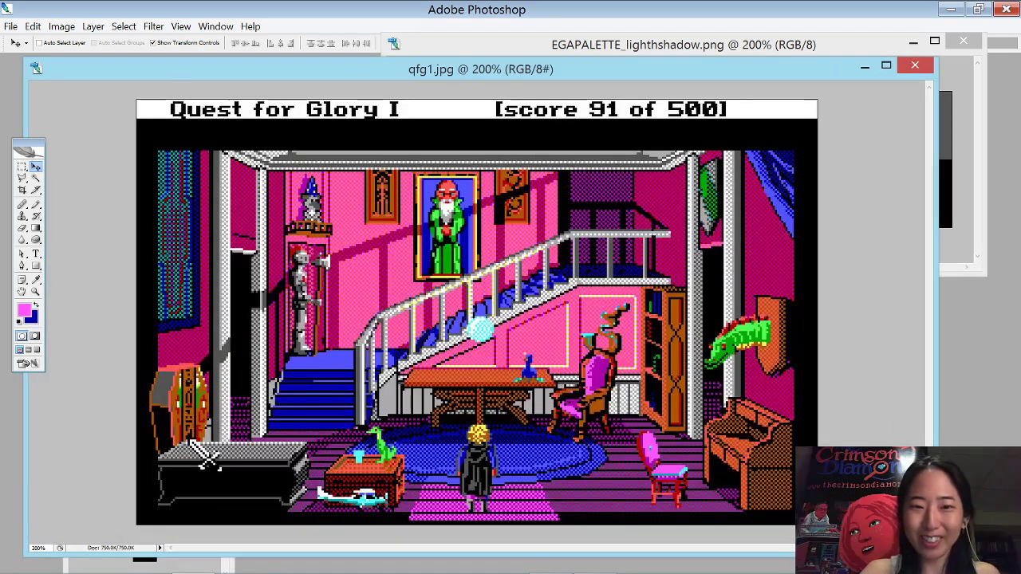
- Extend the qfg1.jpg window upward to the screen's edge and show the room at 300% zoom
key("ctrl+plus")
key("ctrl+minus")
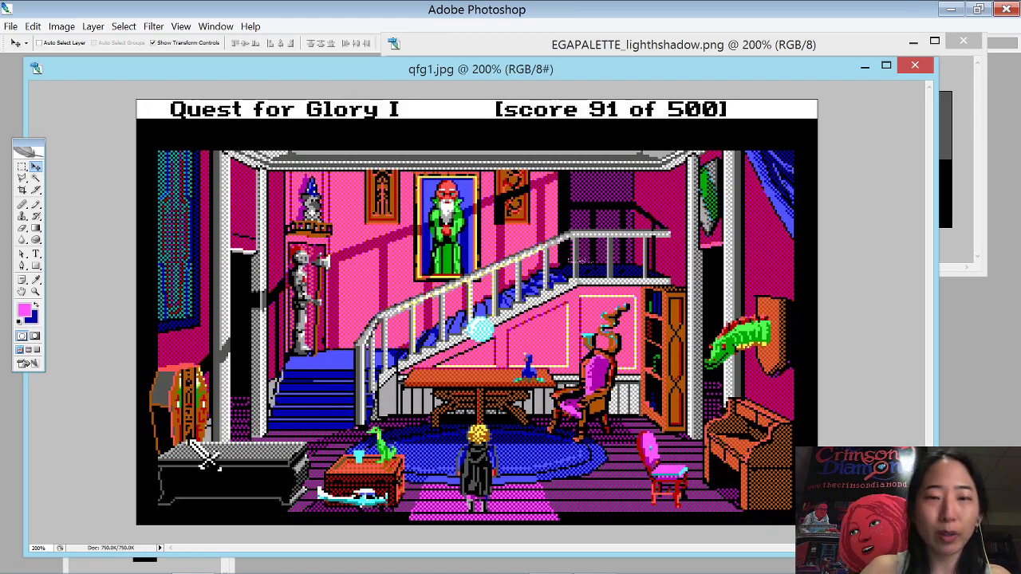
left_click_drag(176, 59, 176, 6)
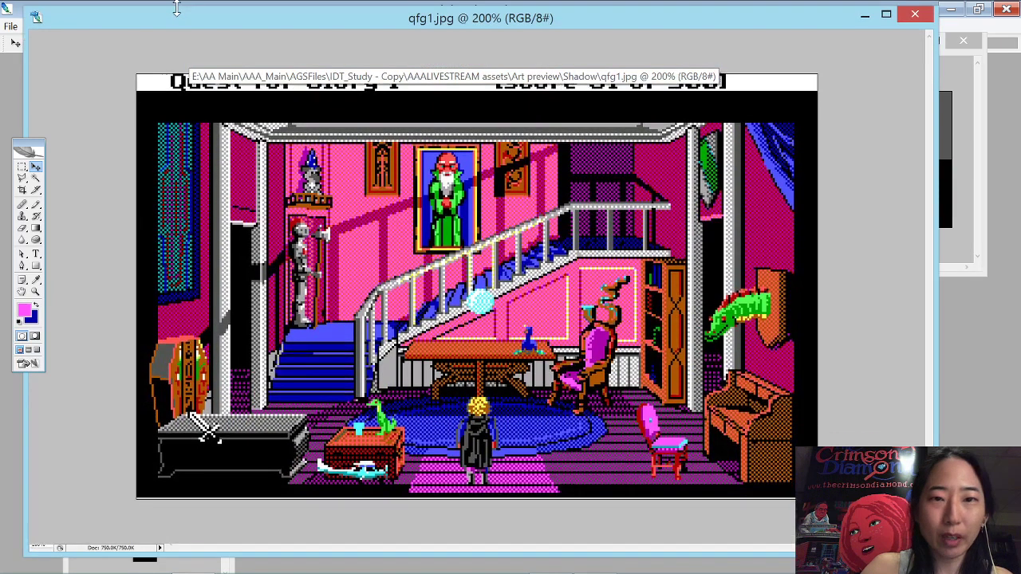
key("ctrl+plus")
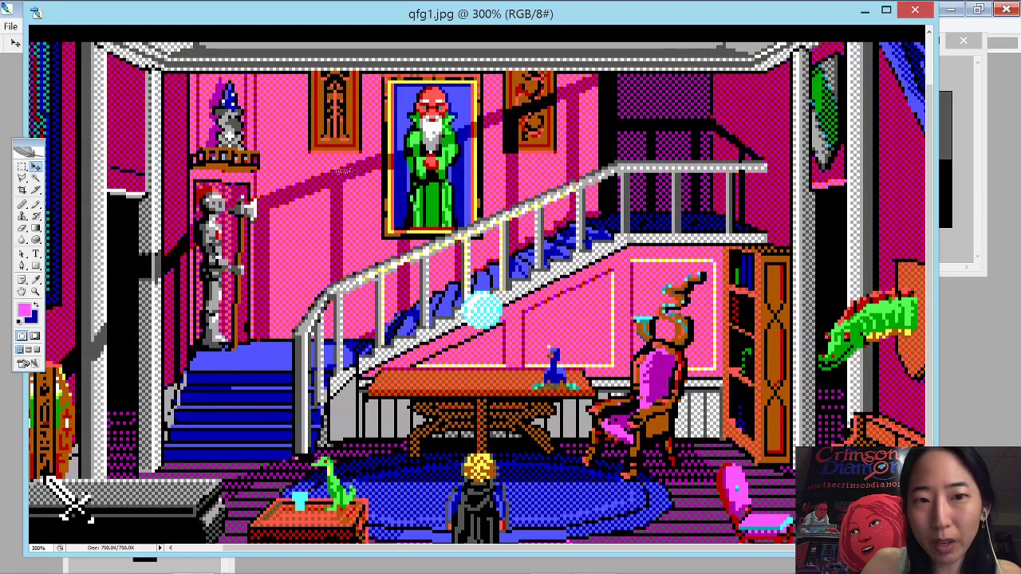
- Examine the railing's shadow across the pink wall and the wizard portrait at 1600% zoom, and return to 200%
left_click(281, 150)
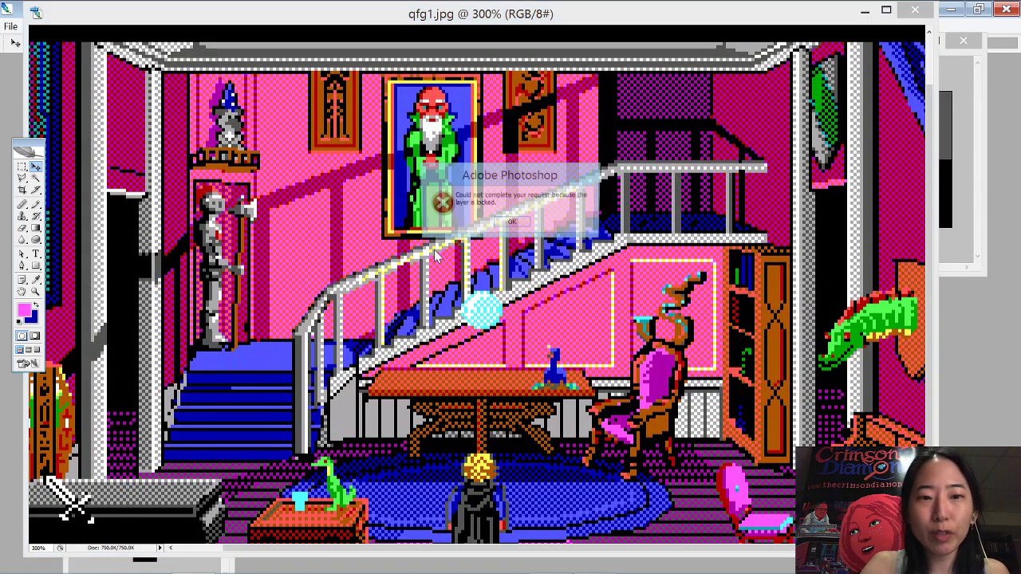
left_click(519, 223)
left_click_drag(342, 163, 391, 225)
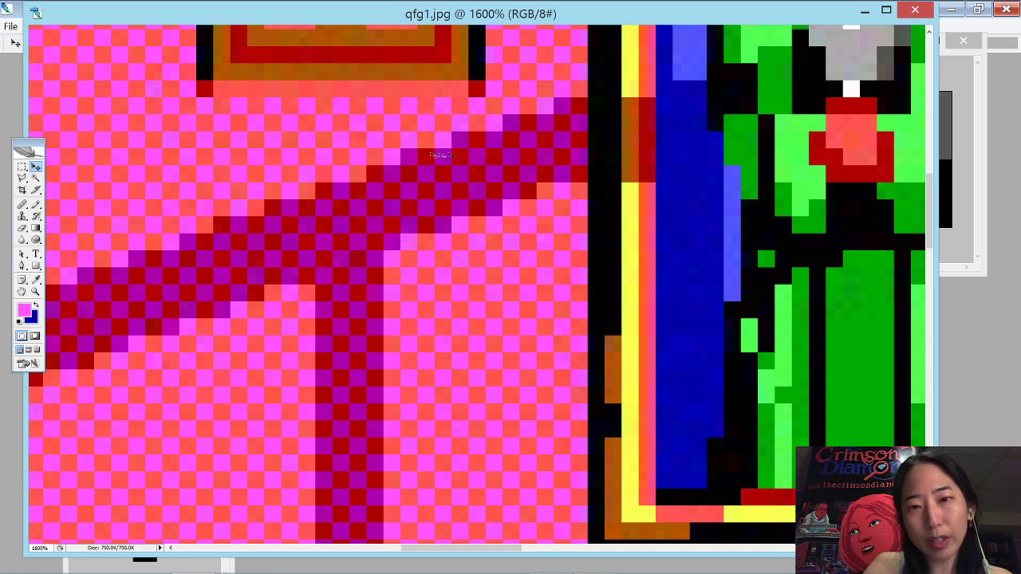
left_click_drag(635, 220, 472, 264)
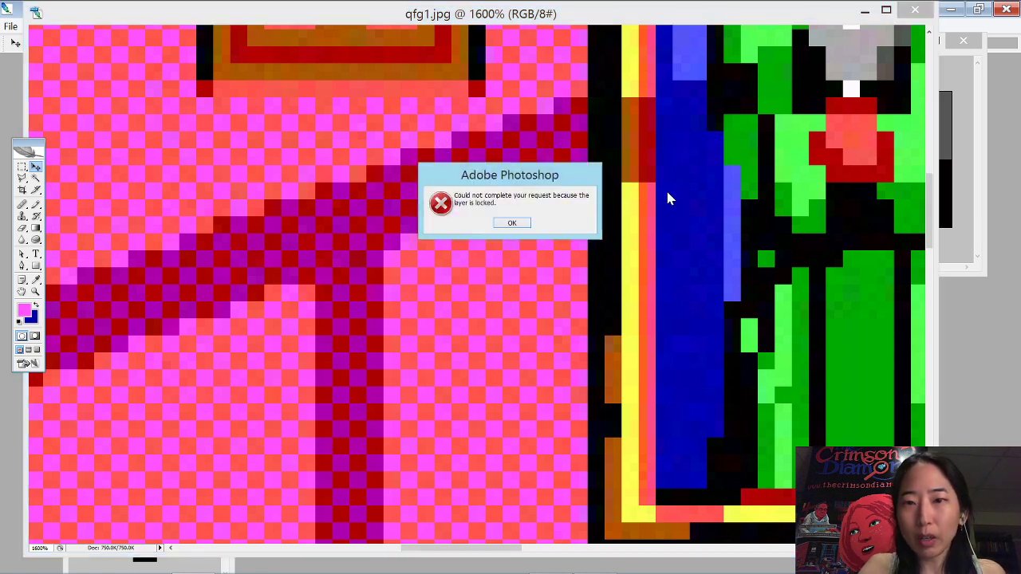
left_click(517, 225)
left_click_drag(626, 261, 240, 409)
left_click_drag(524, 291, 499, 301)
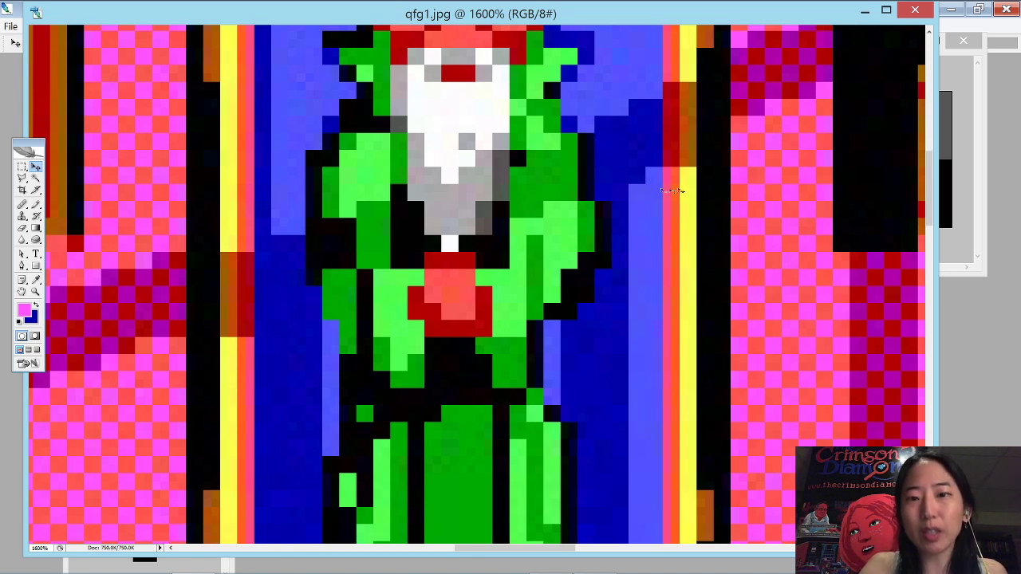
key("ctrl+minus")
key("ctrl+minus")
key("ctrl+minus")
key("ctrl+minus")
key("ctrl+minus")
key("ctrl+minus")
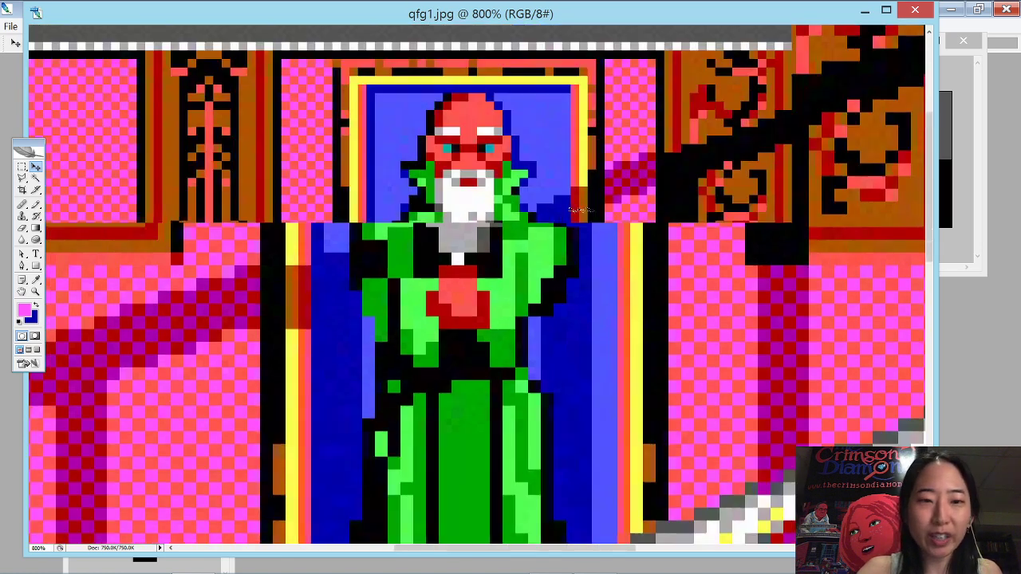
key("ctrl+minus")
key("ctrl+minus")
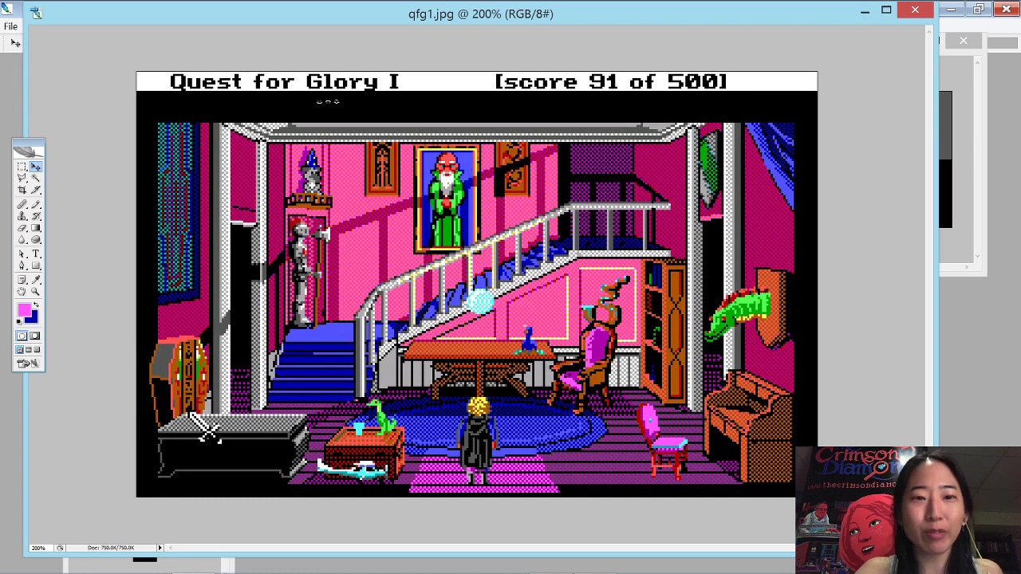
- Examine the dithered wall shadow between the suit of armour and the portrait at about 930% zoom, and close qfg1.jpg
left_click_drag(339, 180, 422, 294)
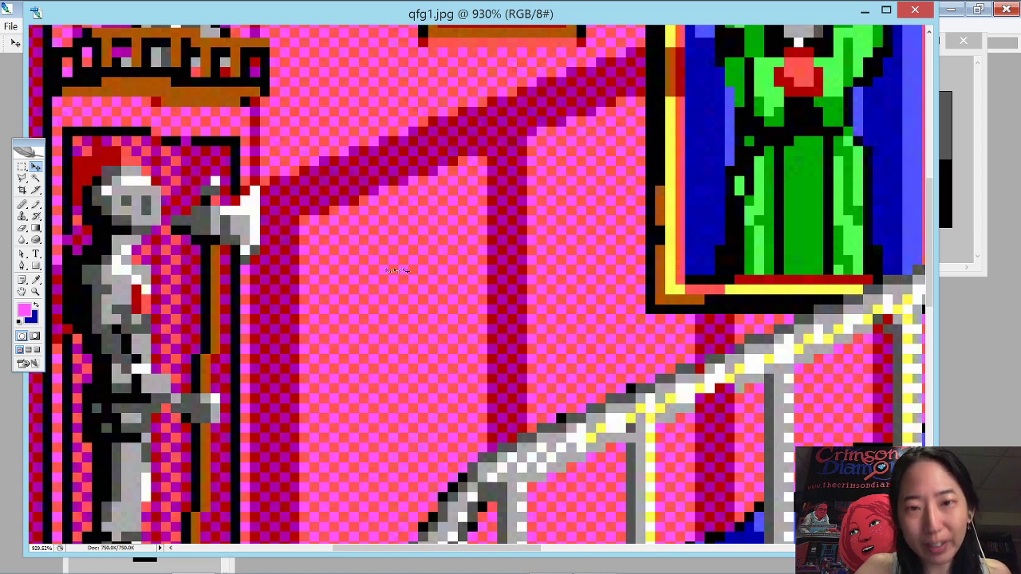
key("ctrl+minus")
key("ctrl+minus")
key("ctrl+minus")
key("ctrl+minus")
key("ctrl+minus")
key("ctrl+minus")
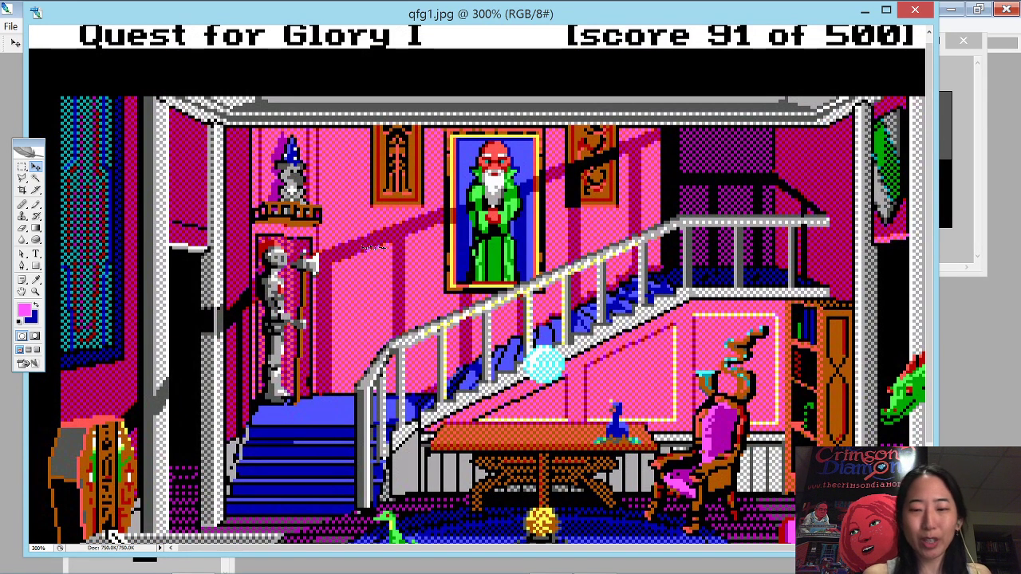
key("ctrl+minus")
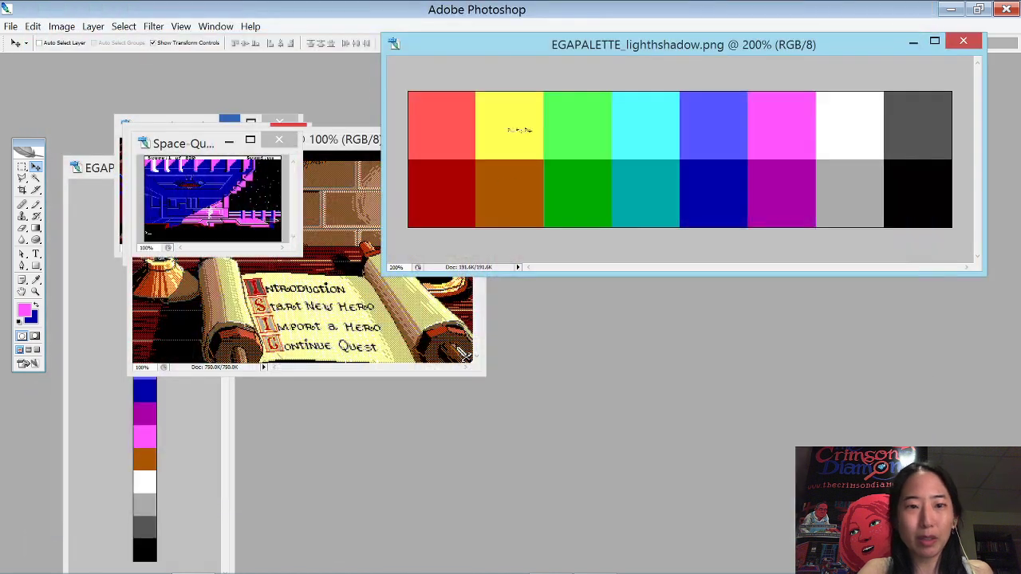
- Show Space-Quest-2_1.png at 400% zoom in an enlarged window
left_click_drag(179, 143, 167, 119)
left_click(292, 236)
left_click_drag(263, 140, 254, 182)
left_click(177, 123)
left_click_drag(281, 230, 982, 551)
key("ctrl+plus")
key("ctrl+plus")
key("ctrl+plus")
key("ctrl+plus")
key("ctrl+plus")
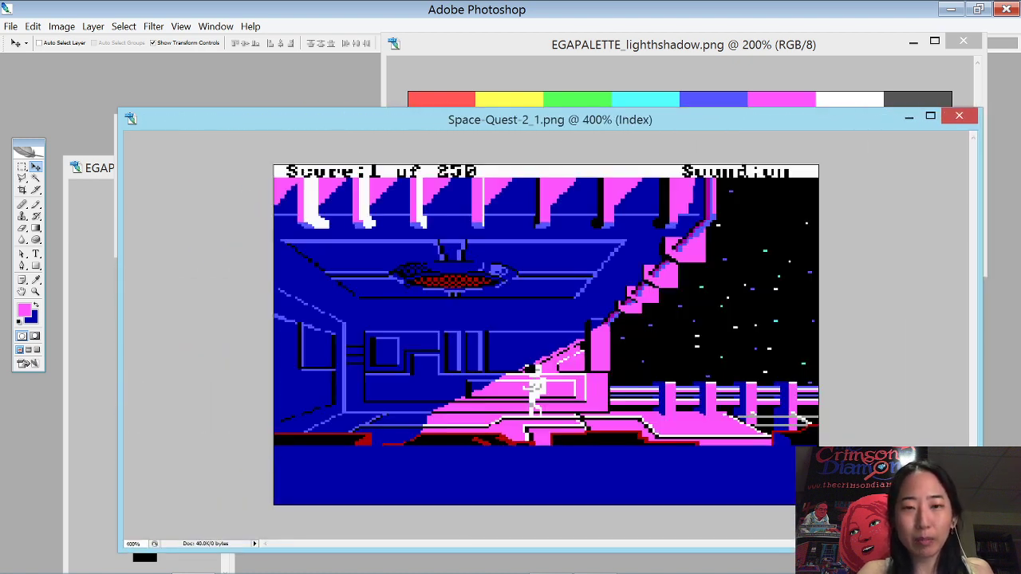
- Examine the blue and magenta shadow areas of Space-Quest-2_1.png and close it
key("ctrl+minus")
key("ctrl+minus")
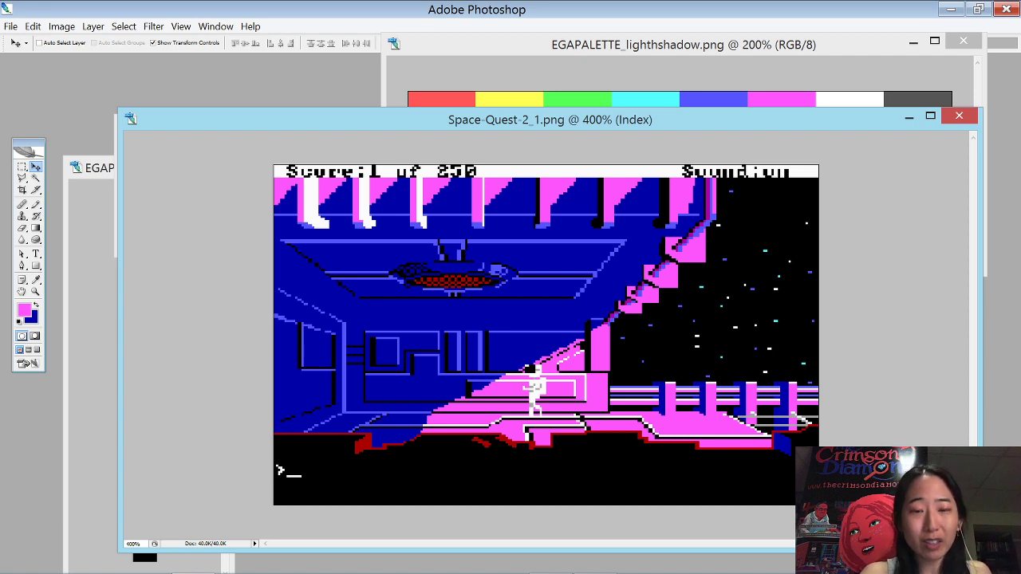
key("ctrl+plus")
key("ctrl+plus")
key("ctrl+minus")
key("ctrl+minus")
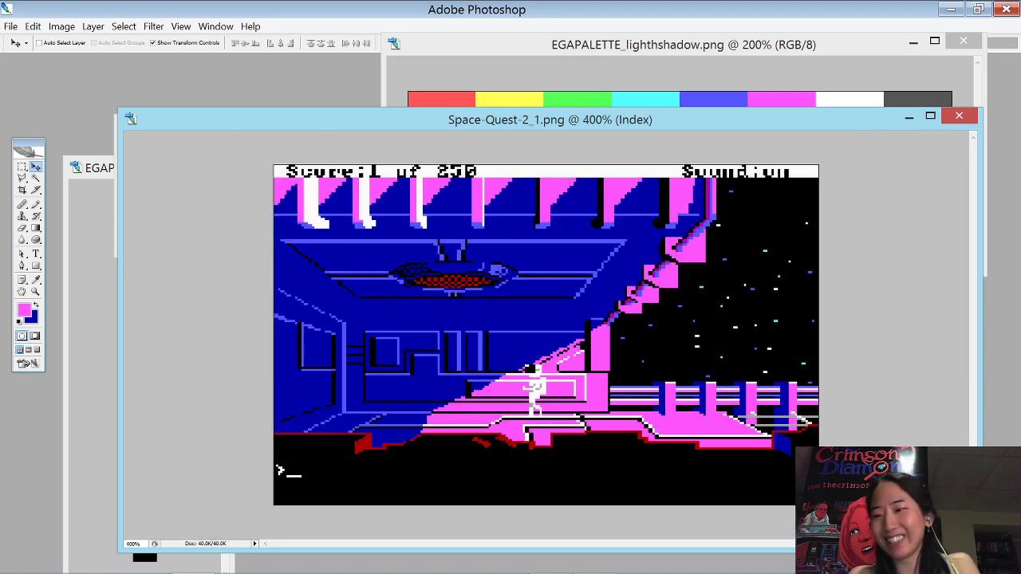
key("ctrl+w")
- Reposition and enlarge the scroll menu screenshot qfg2_3.png and show it at 200% zoom
left_click_drag(269, 184, 217, 117)
left_click_drag(423, 351, 1001, 547)
left_click_drag(477, 105, 450, 23)
key("ctrl+plus")
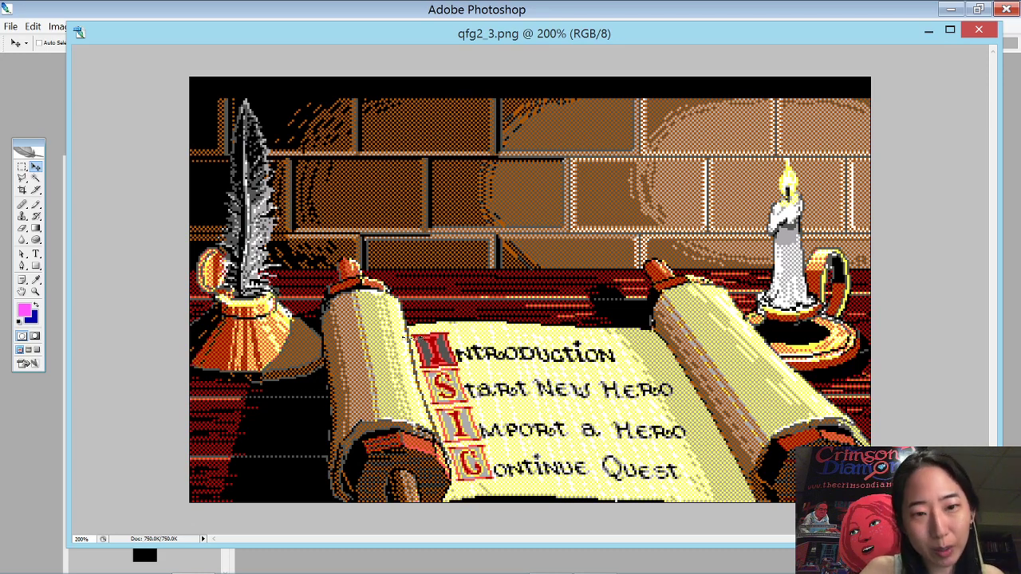
- Examine the dithered shading on the rolled edge of the scroll at about 1140% zoom, and return to 300%
left_click_drag(326, 315, 416, 399)
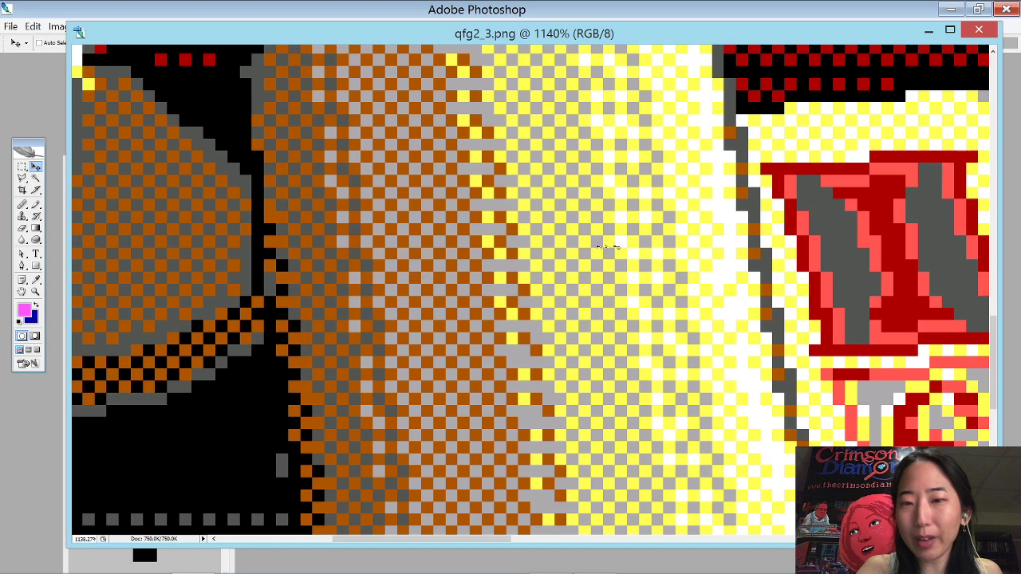
key("ctrl+minus")
key("ctrl+minus")
key("ctrl+minus")
key("ctrl+minus")
key("ctrl+minus")
key("ctrl+minus")
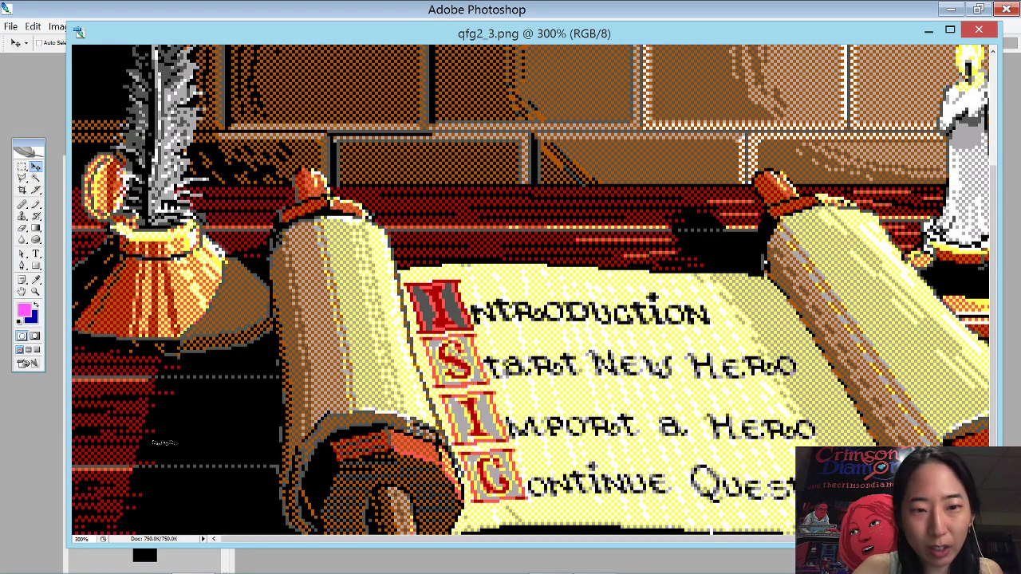
- Examine the candlelit brick wall of qfg2_3.png at 300% zoom and close the screenshot
key("ctrl+minus")
key("ctrl+minus")
key("ctrl+minus")
key("ctrl+plus")
key("ctrl+plus")
key("ctrl+plus")
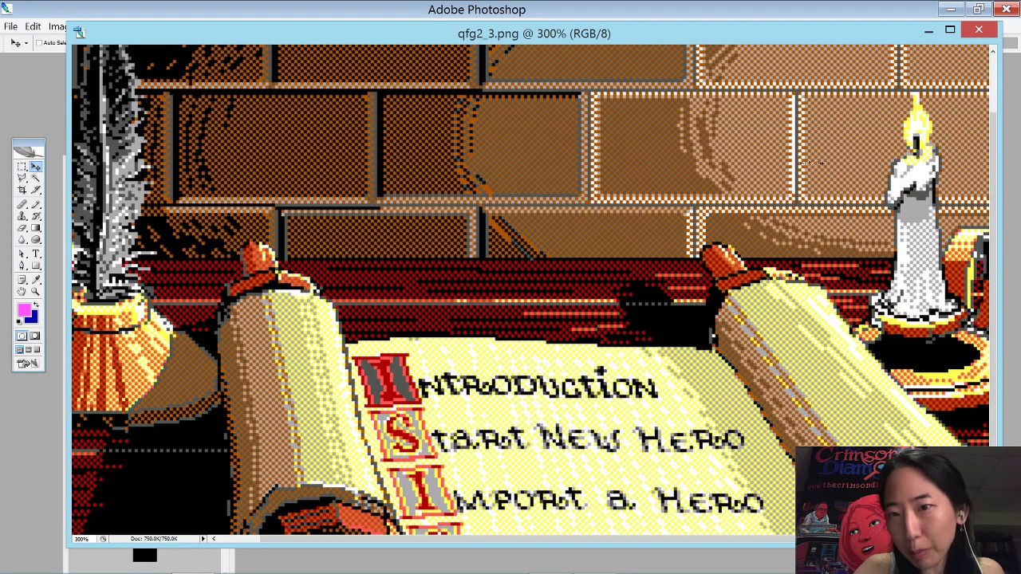
left_click_drag(311, 160, 534, 189)
key("ctrl+minus")
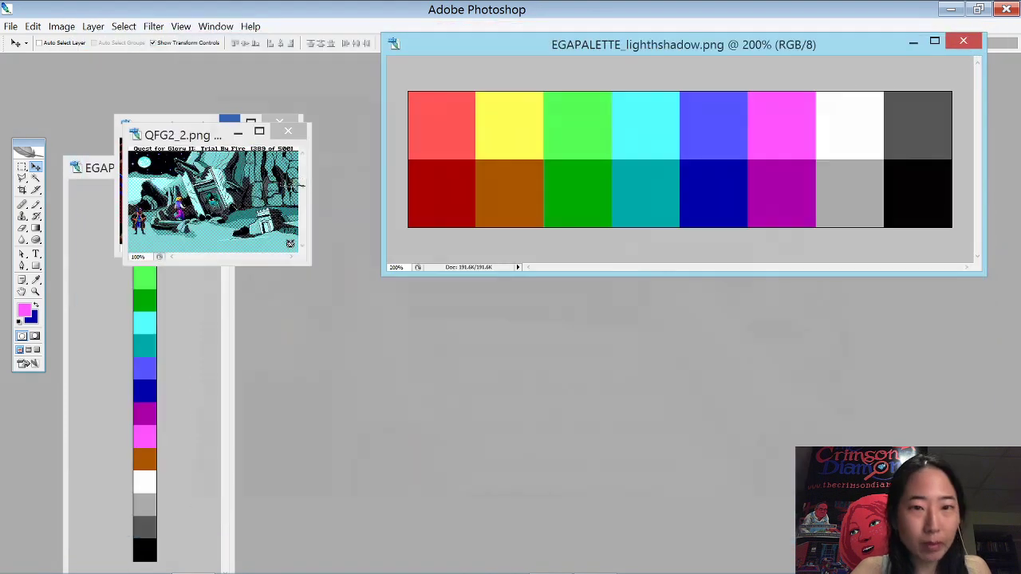
key("ctrl+w")
- Enlarge the QFG2_2.png window, examine the moonlit scene's shadows at 400% zoom and close it
left_click_drag(191, 137, 210, 109)
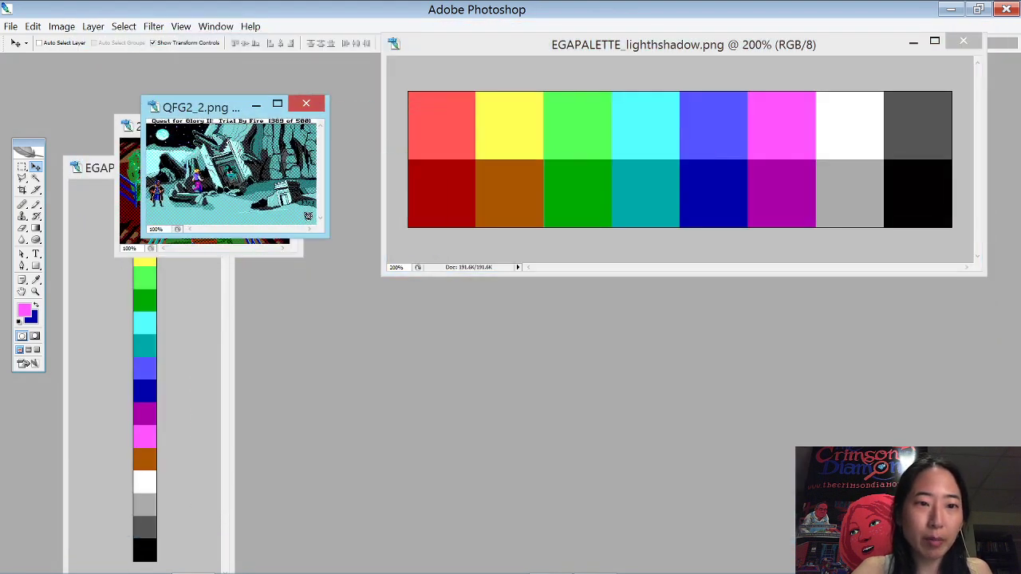
left_click_drag(326, 232, 1008, 538)
key("ctrl+plus")
key("ctrl+plus")
left_click_drag(142, 99, 4, 13)
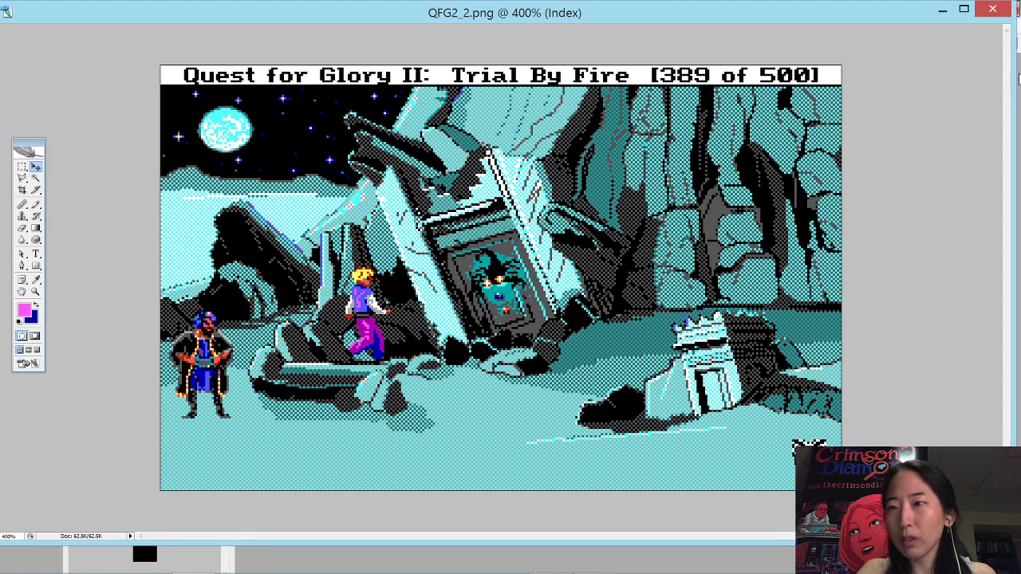
left_click(991, 8)
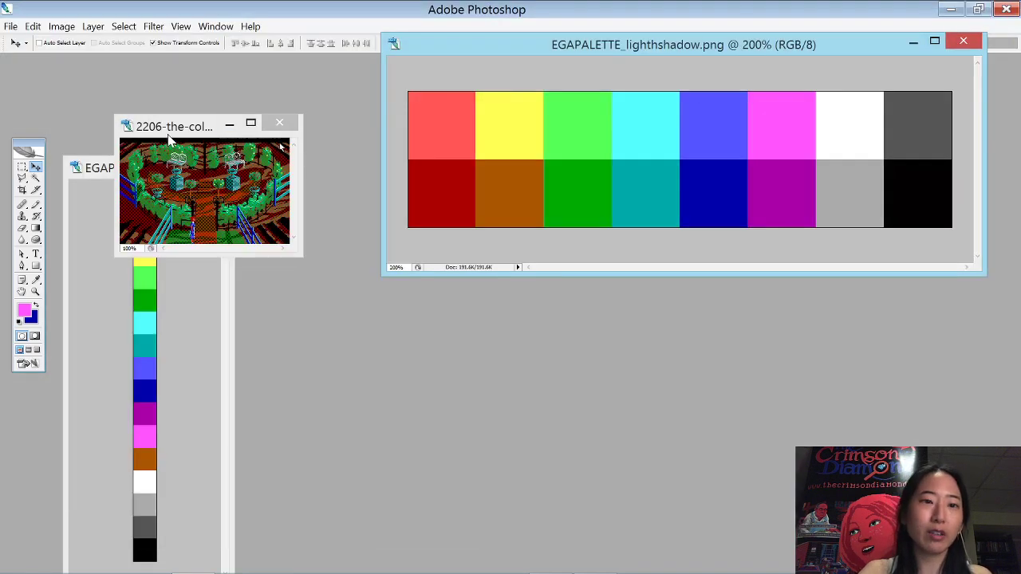
- Show the Colonel's Bequest garden screenshot at 400% zoom in an enlarged window
left_click_drag(169, 132, 151, 113)
left_click_drag(279, 234, 895, 543)
key("ctrl+plus")
key("ctrl+plus")
key("ctrl+plus")
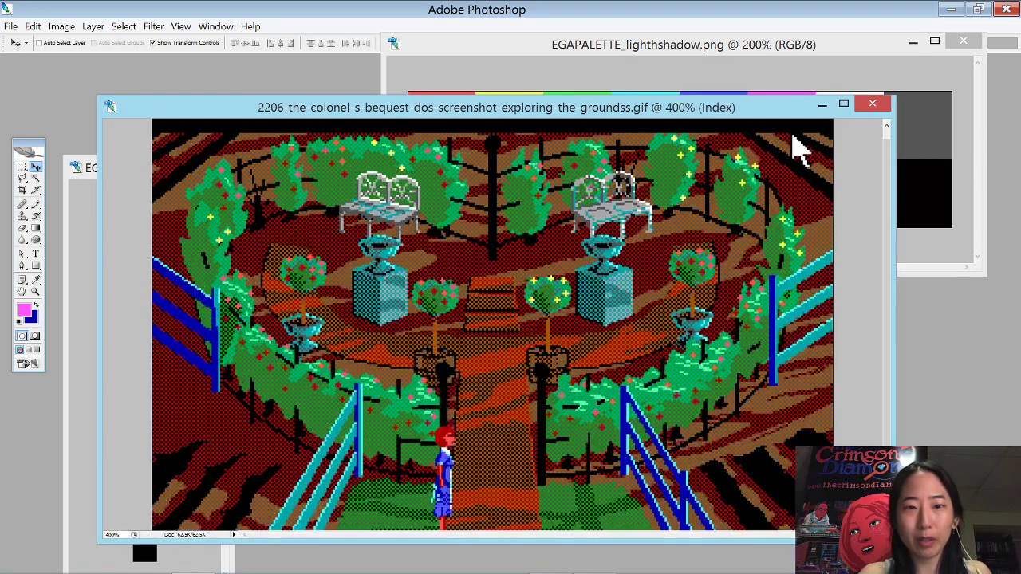
left_click_drag(101, 98, 21, 24)
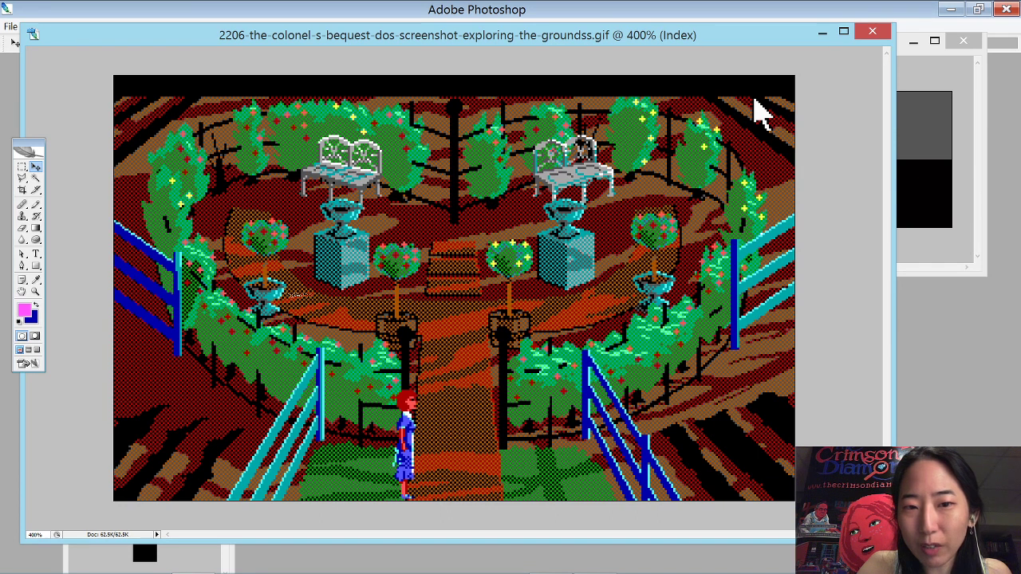
- Examine the garden's dithered ground shadows at 1600% zoom, return to 400% and close the Colonel's Bequest screenshot
left_click_drag(490, 243, 615, 346)
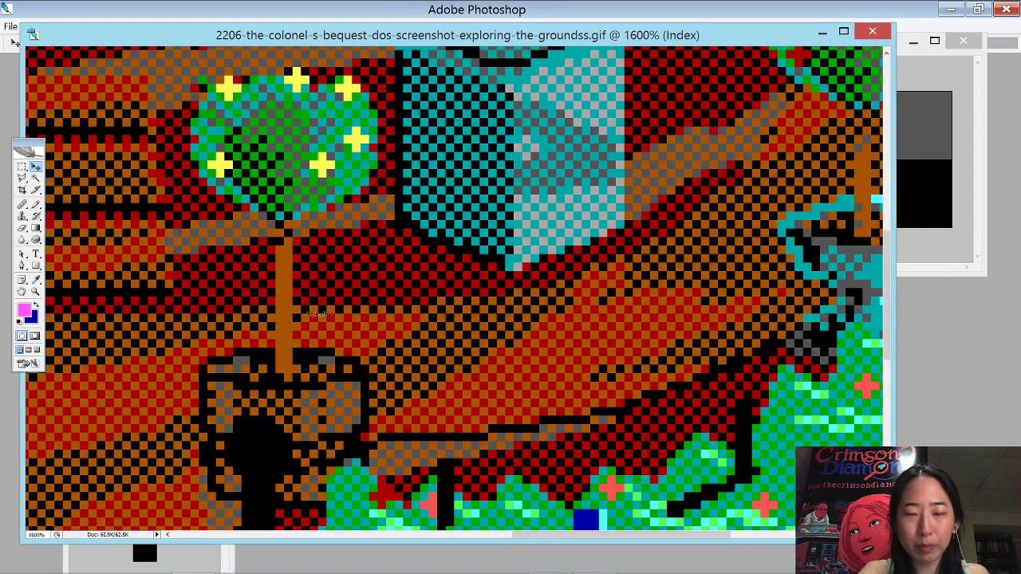
scroll(588, 145, "down", 4)
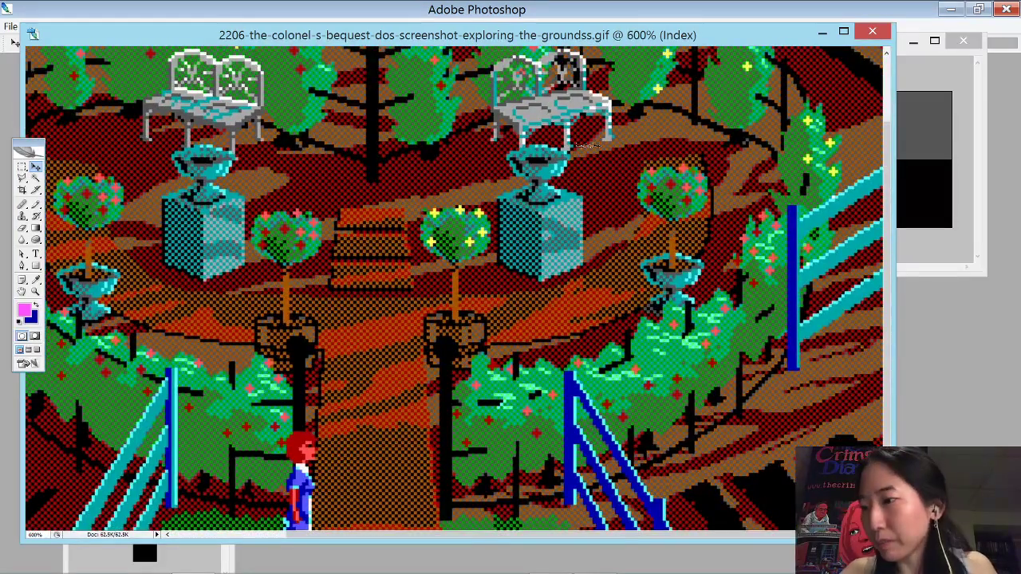
scroll(832, 57, "down", 2)
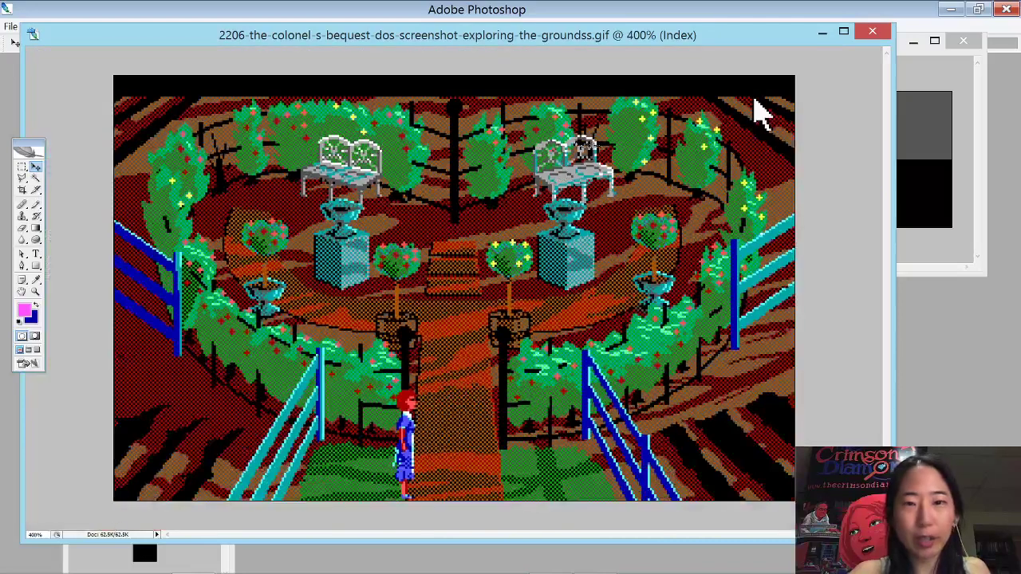
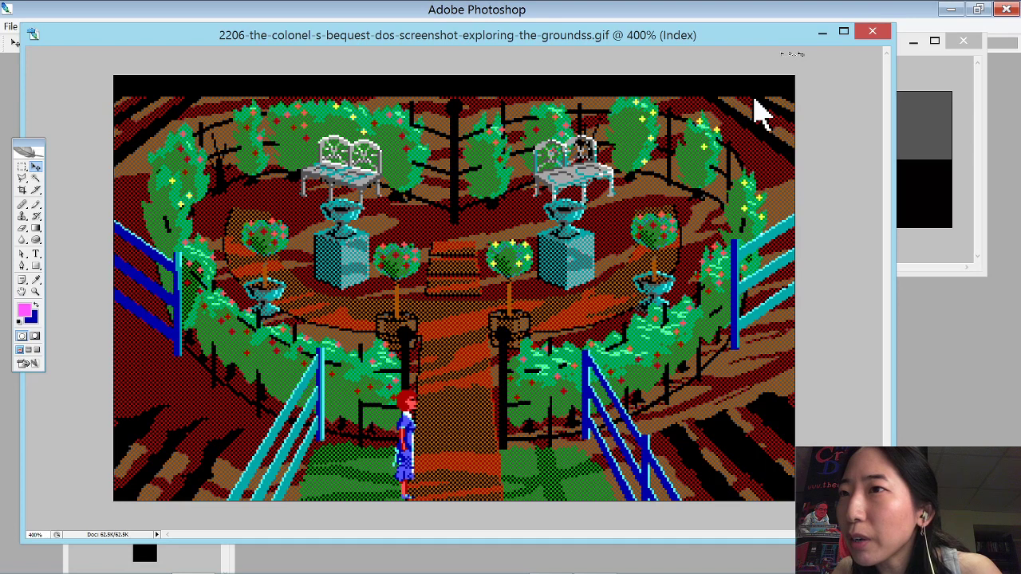
mouse_move(995, 6)
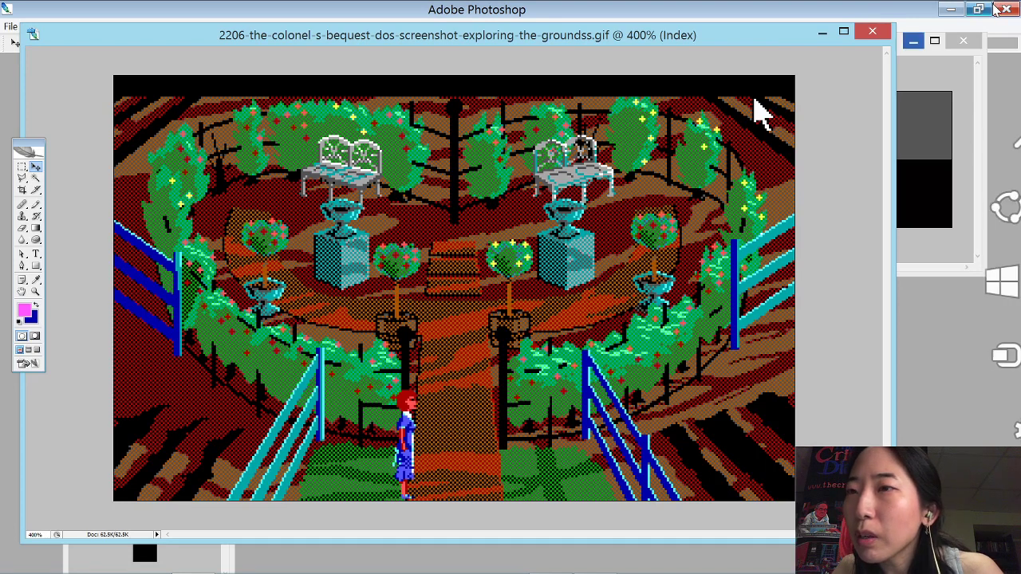
left_click(872, 30)
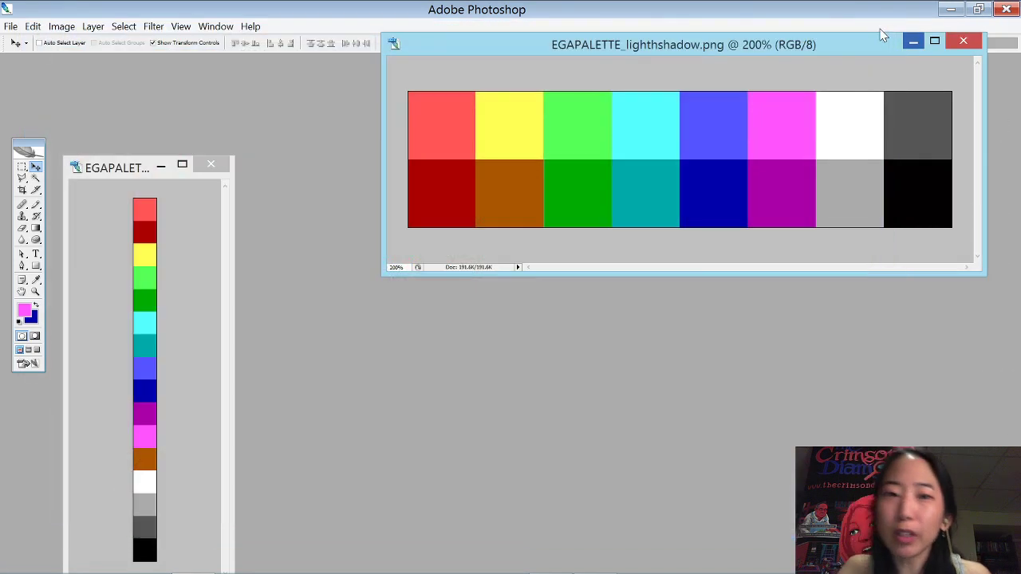
- Open all five EGA screenshots from the Depth folder in Art preview
double_click(702, 284)
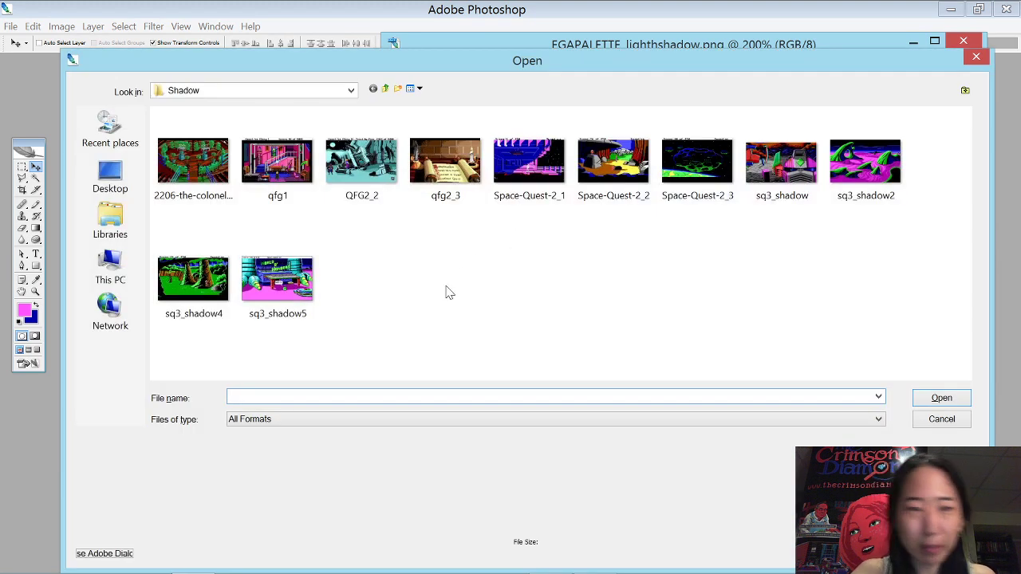
left_click(386, 87)
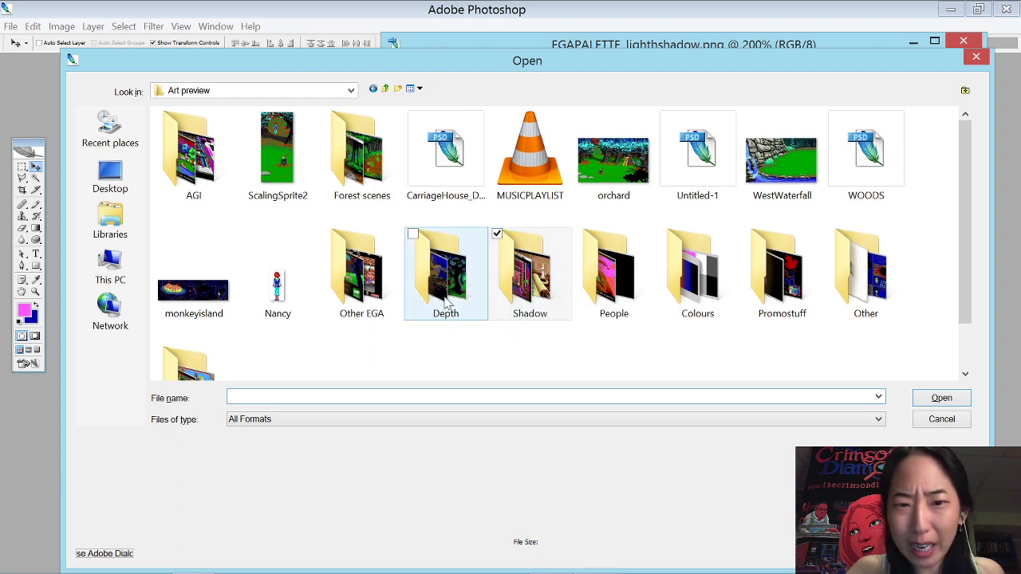
double_click(447, 301)
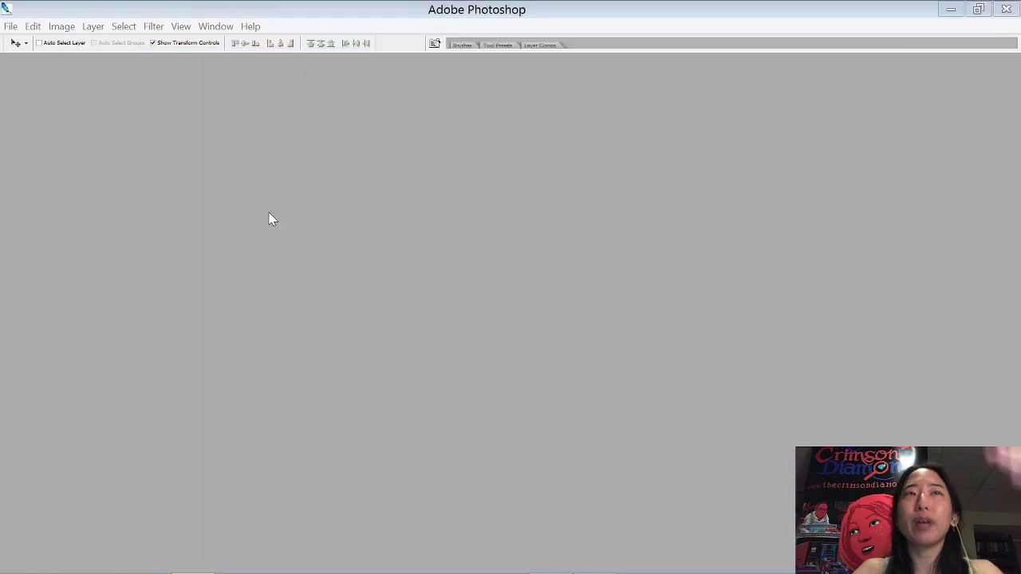
key("ctrl+a")
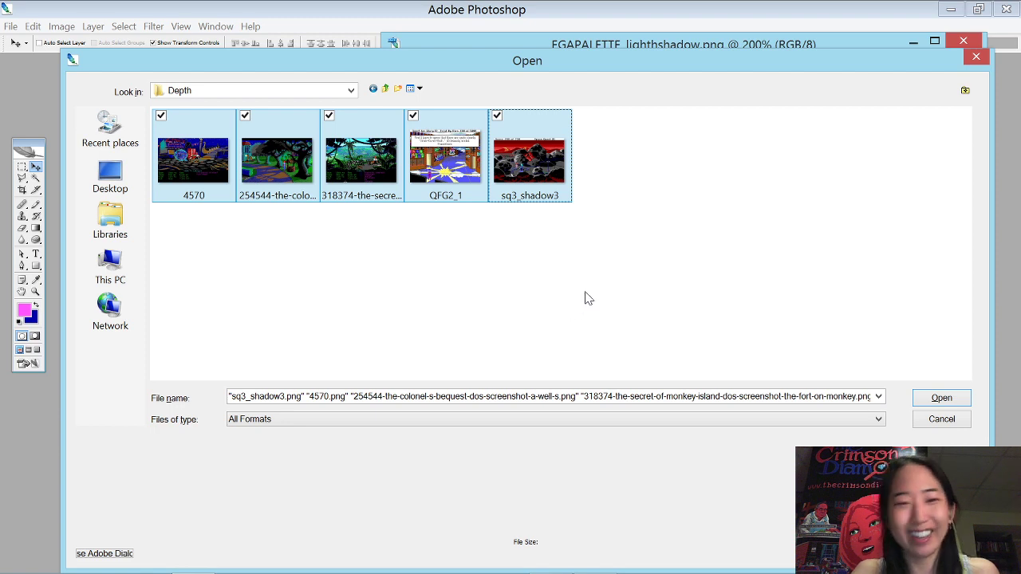
left_click(941, 398)
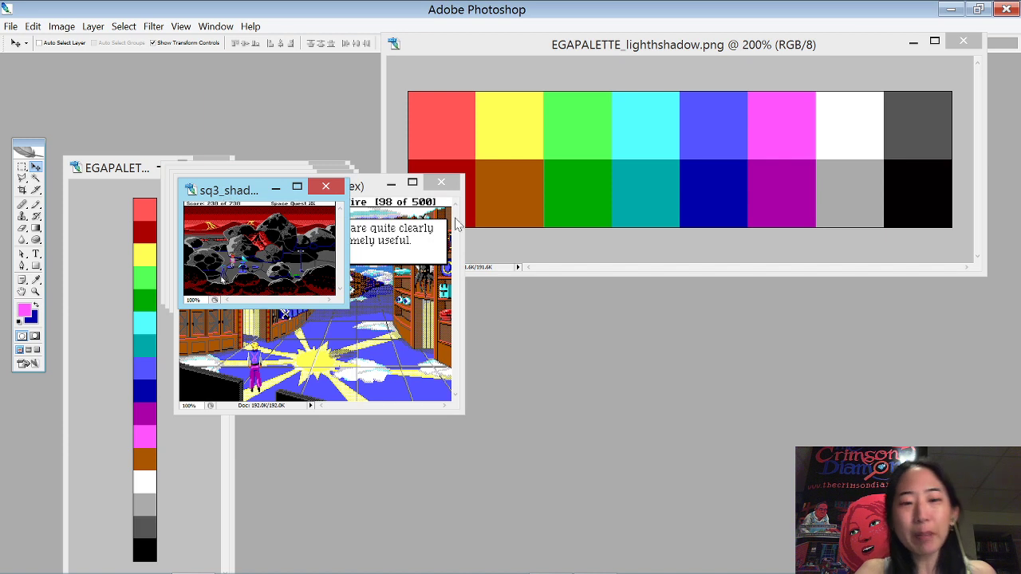
- Show the Space Quest III screenshot sq3_shadow3.png at 400% zoom in an enlarged, repositioned window
left_click_drag(226, 192, 203, 132)
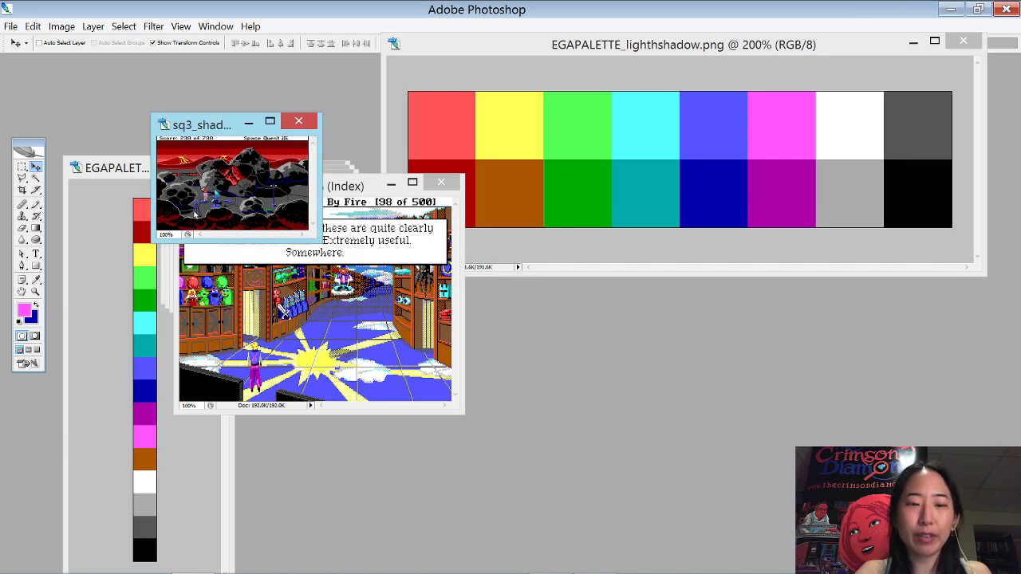
left_click_drag(322, 243, 896, 551)
key("ctrl+plus")
key("ctrl+plus")
key("ctrl+plus")
key("ctrl+plus")
key("ctrl+minus")
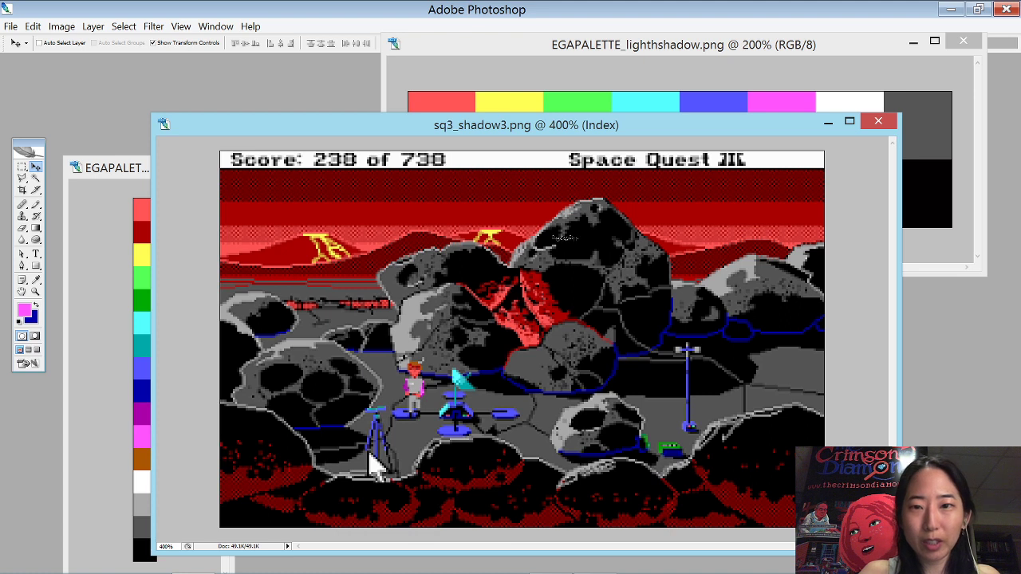
left_click_drag(341, 122, 302, 93)
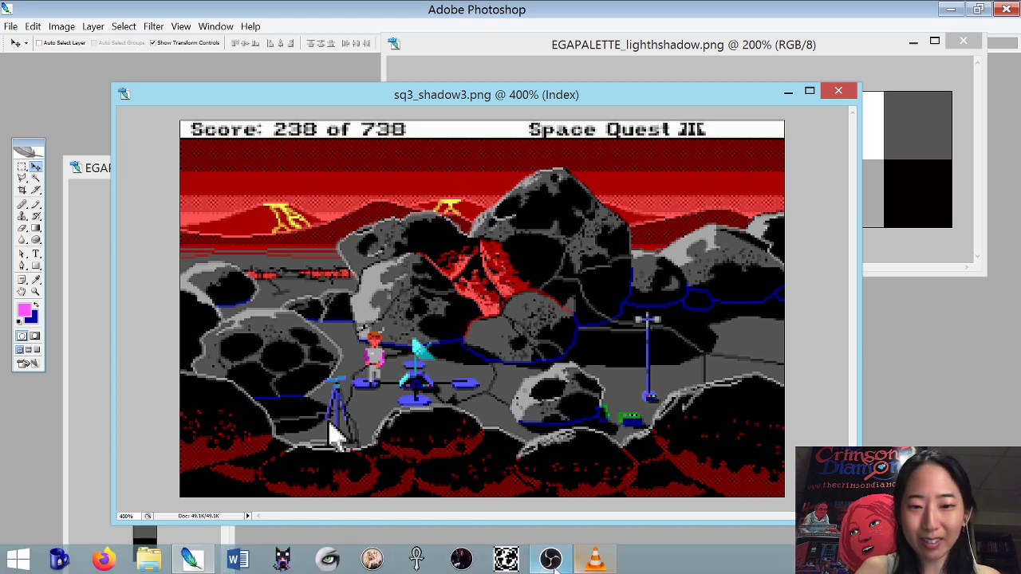
- Switch to OBS to change the streamed scene, restore the Photoshop scene and return to Photoshop
left_click(551, 562)
left_click(76, 497)
left_click(50, 469)
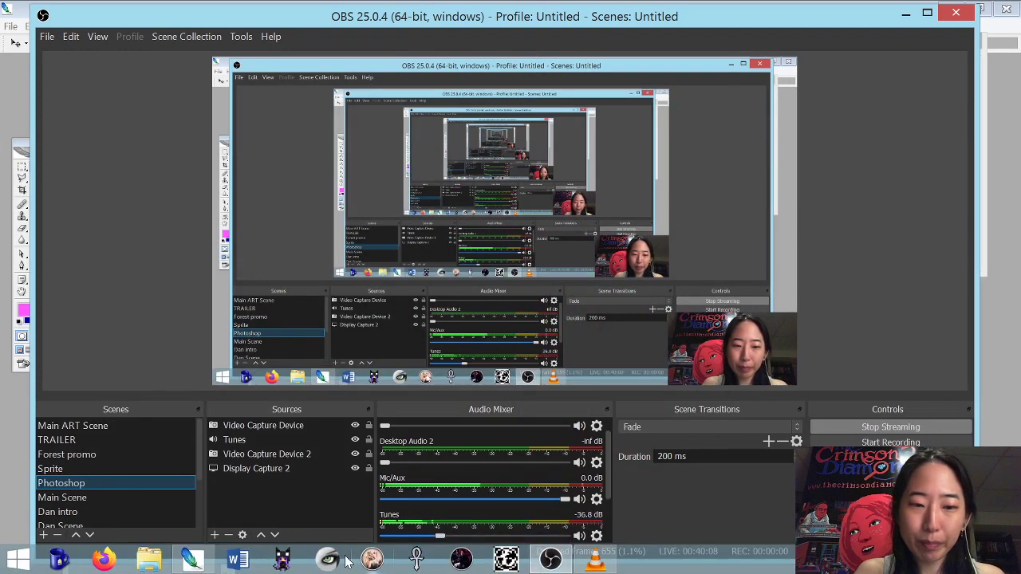
left_click(192, 559)
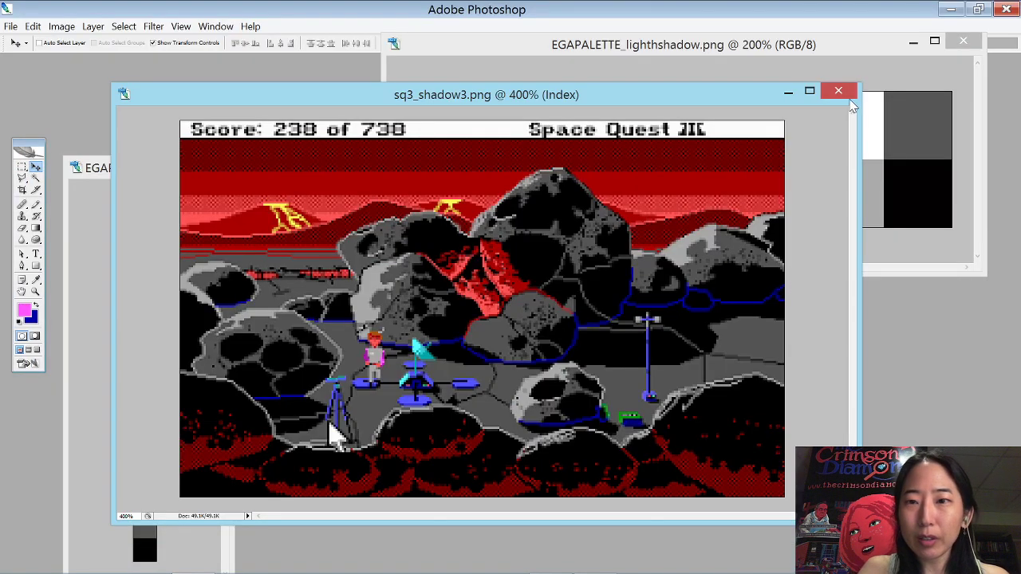
- Close sq3_shadow3.png, examine the shop interior of QFG2_1.png at 200% zoom in an enlarged window and close it
left_click(838, 90)
left_click_drag(243, 185, 152, 67)
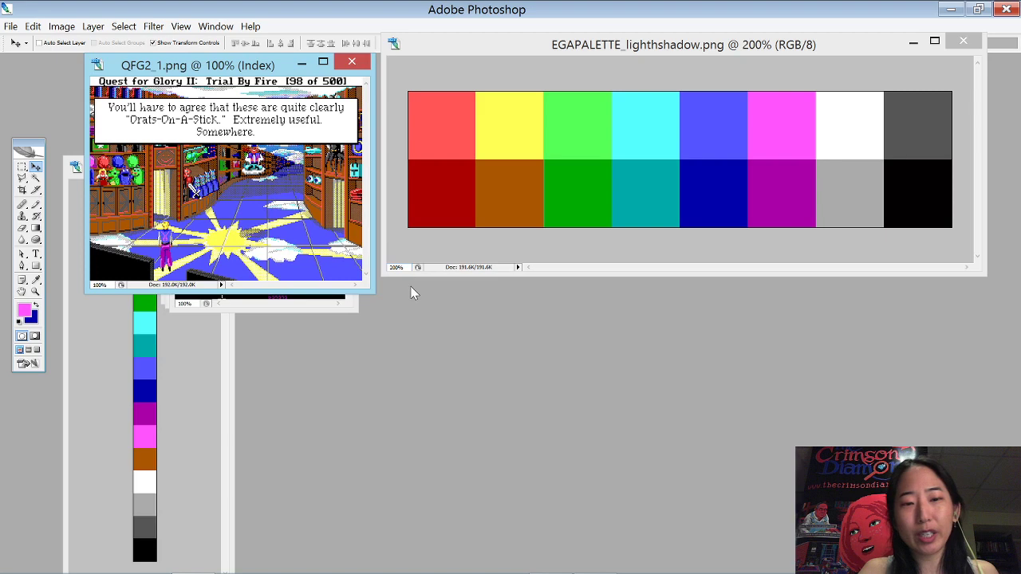
left_click_drag(373, 292, 994, 565)
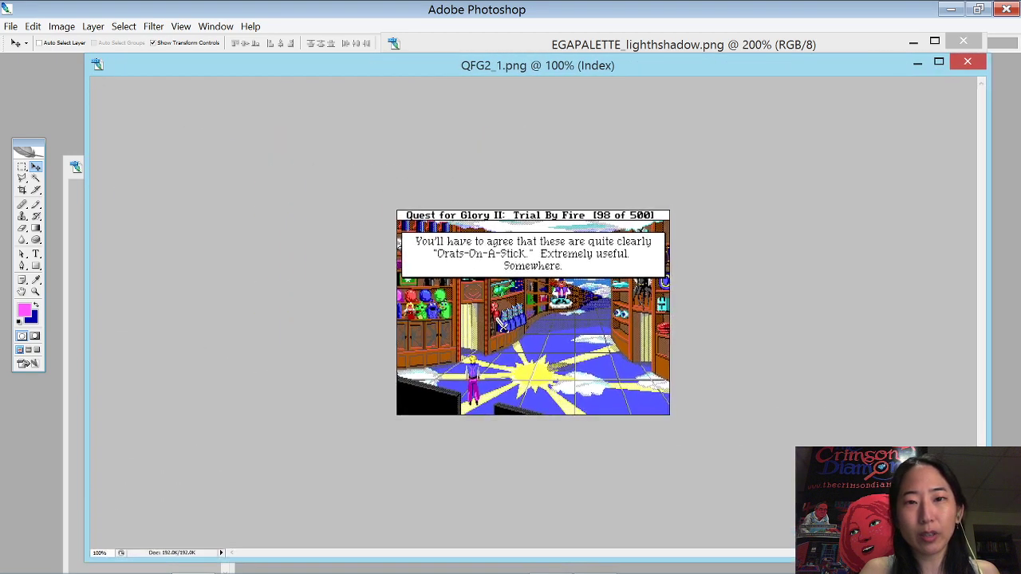
key("ctrl+plus")
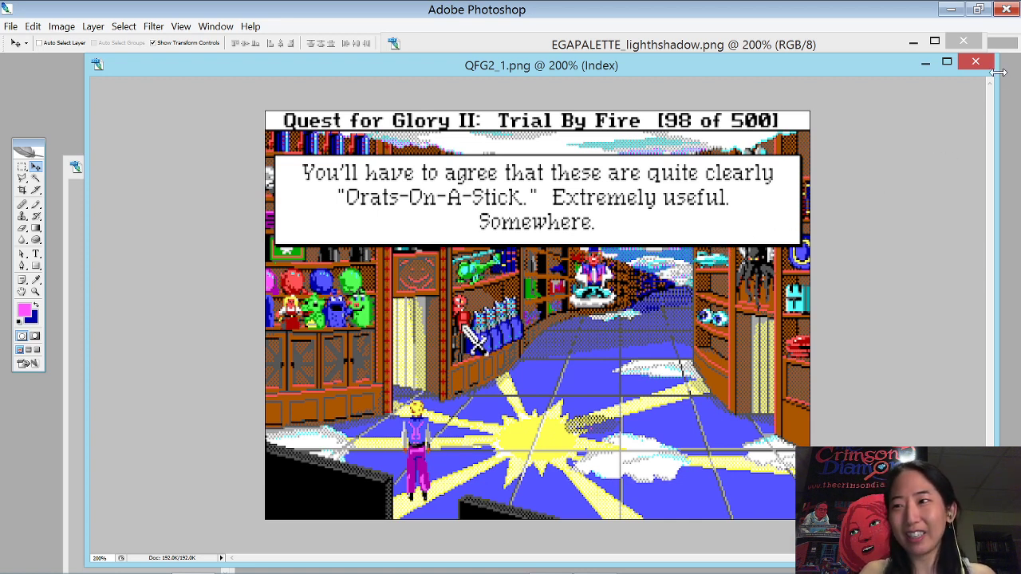
left_click(968, 62)
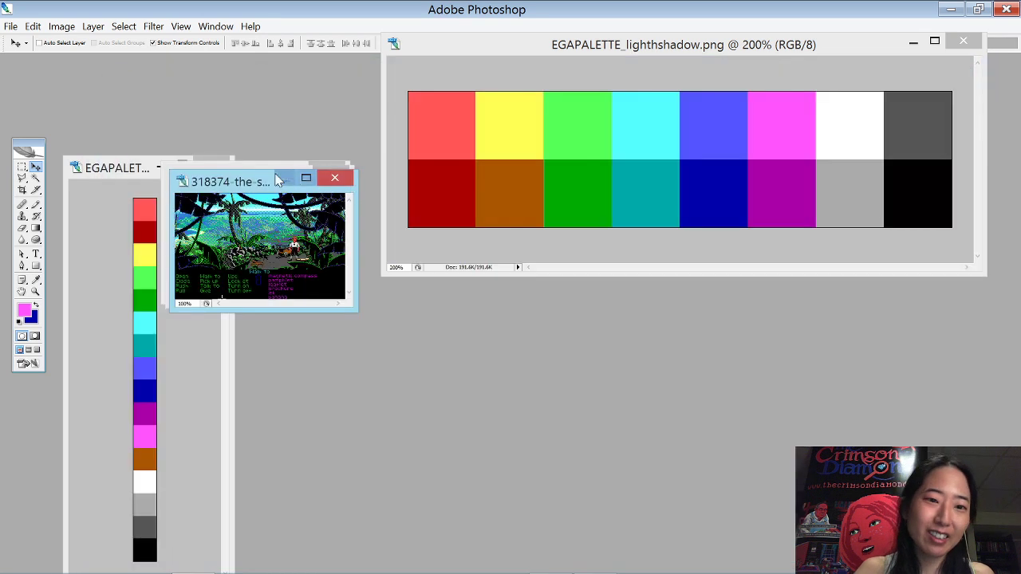
- Examine the Monkey Island fort screenshot at 400% zoom and its character and background at 1600%, and close it
left_click_drag(209, 179, 124, 136)
left_click_drag(264, 262, 905, 497)
key("ctrl+plus")
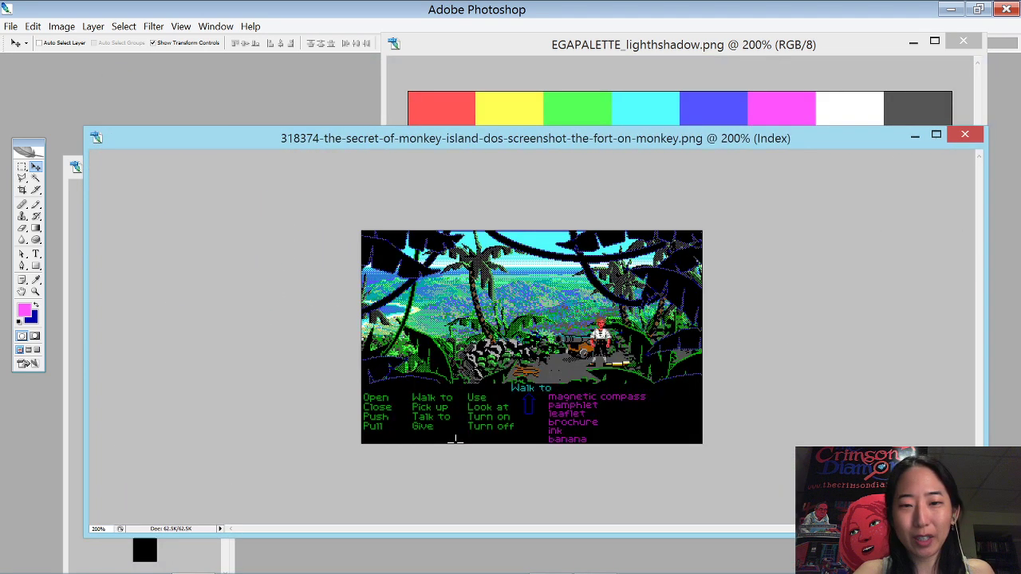
key("ctrl+plus")
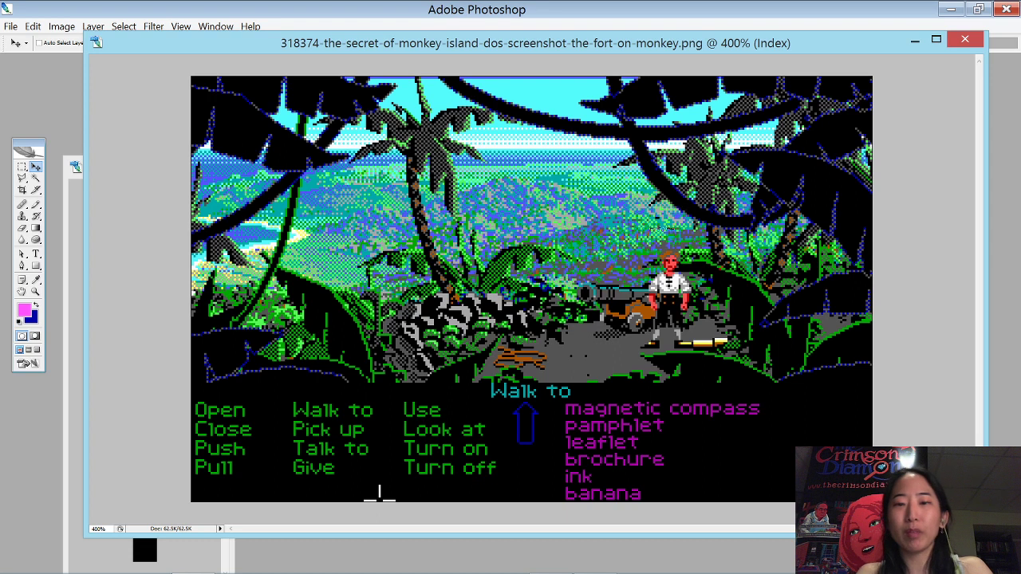
left_click_drag(641, 233, 705, 311)
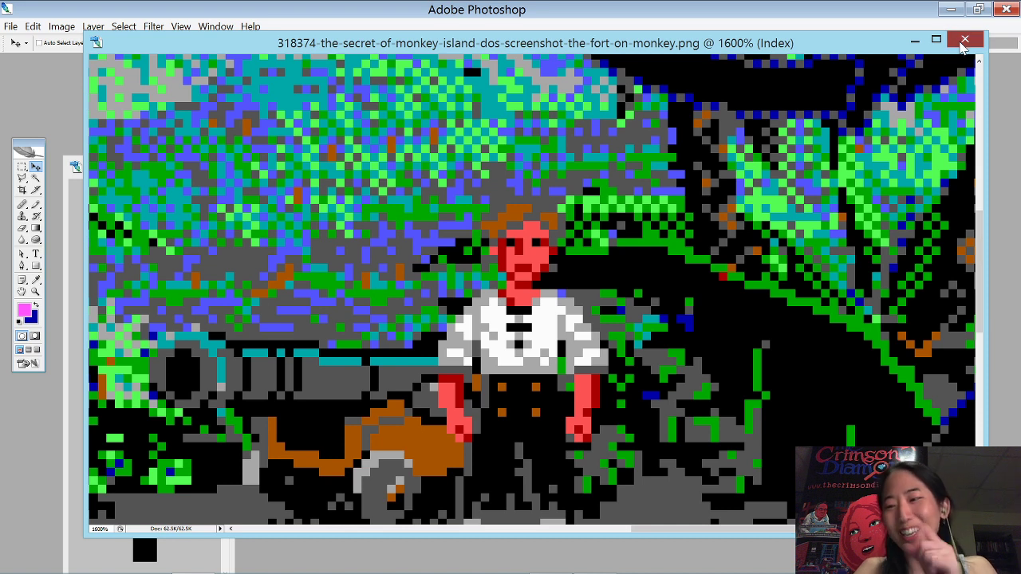
left_click(964, 42)
- Show the Colonel's Bequest well screenshot at 400% zoom in an enlarged window
left_click_drag(206, 169, 157, 102)
left_click_drag(284, 233, 935, 529)
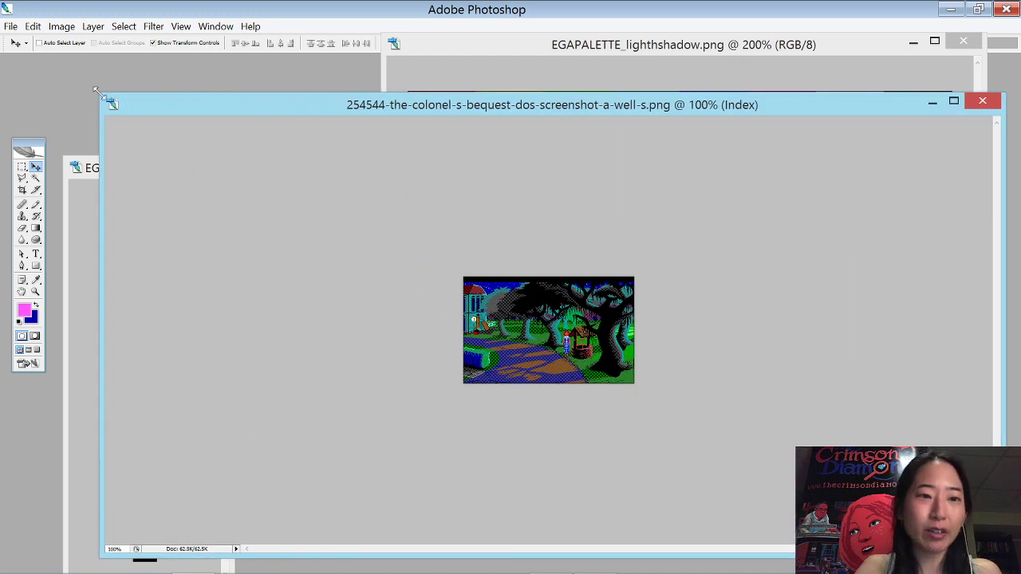
left_click_drag(95, 89, 35, 25)
key("ctrl+plus")
key("ctrl+plus")
key("ctrl+plus")
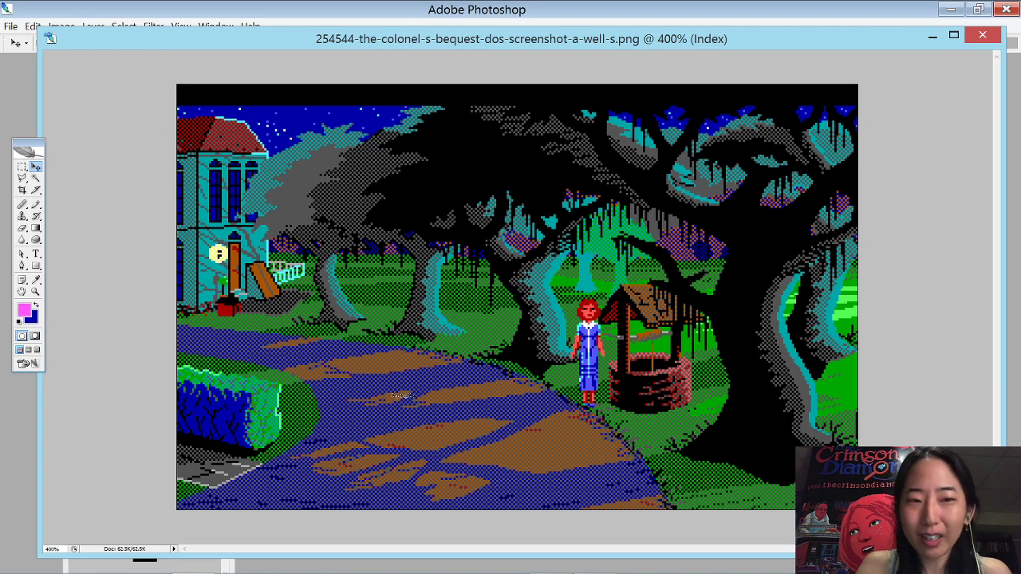
- Examine the dithered background foliage near the well at about 1500% zoom, zoom back out and close the screenshot
left_click_drag(611, 177, 756, 307)
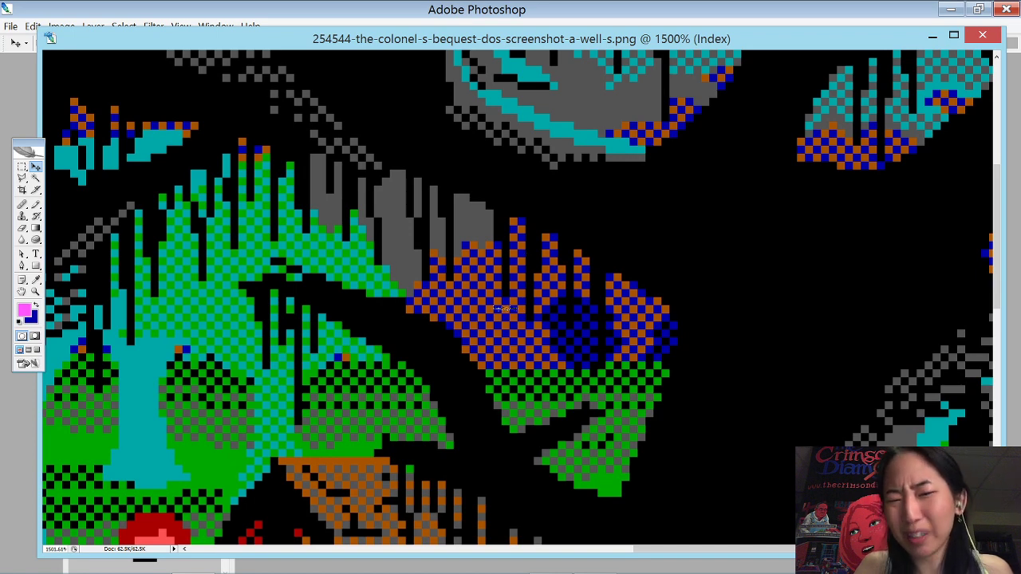
key("ctrl+minus")
key("ctrl+minus")
key("ctrl+minus")
key("ctrl+minus")
key("ctrl+minus")
key("ctrl+minus")
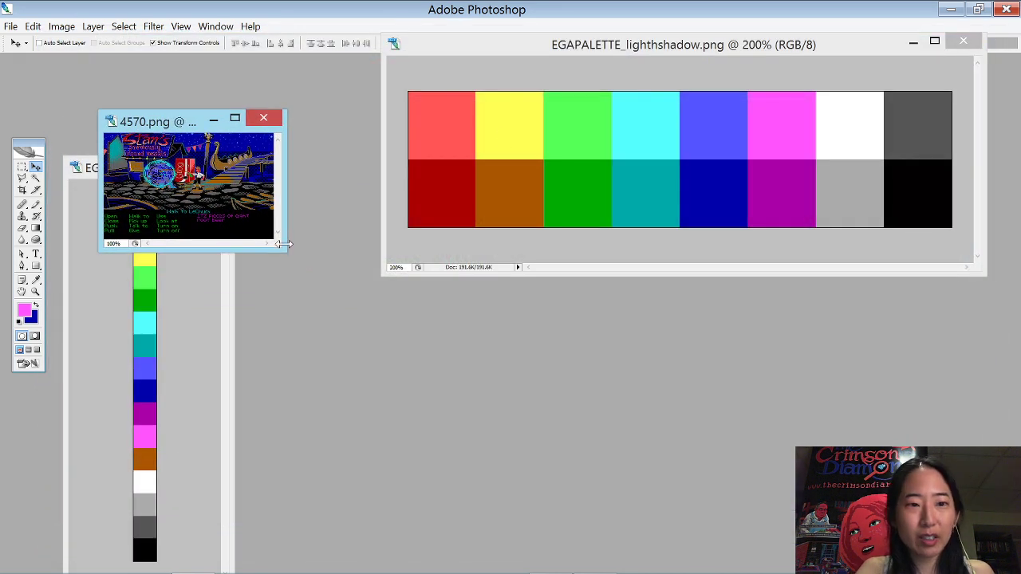
- Examine the Monkey Island harbour scene in 4570.png at 400% zoom in an enlarged window and close it
left_click_drag(284, 246, 980, 547)
key("ctrl+plus")
key("ctrl+plus")
key("ctrl+plus")
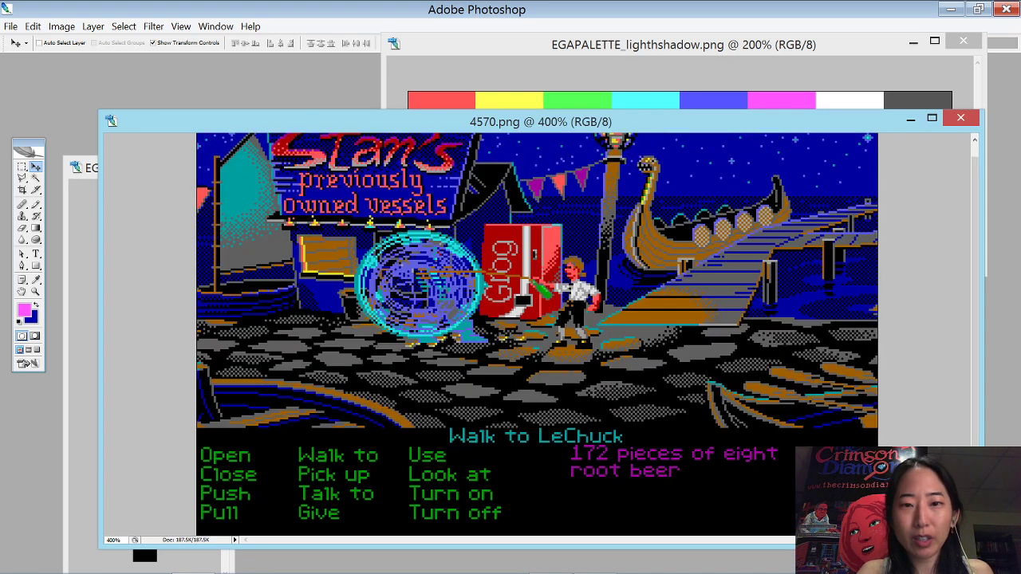
left_click_drag(100, 113, 32, 39)
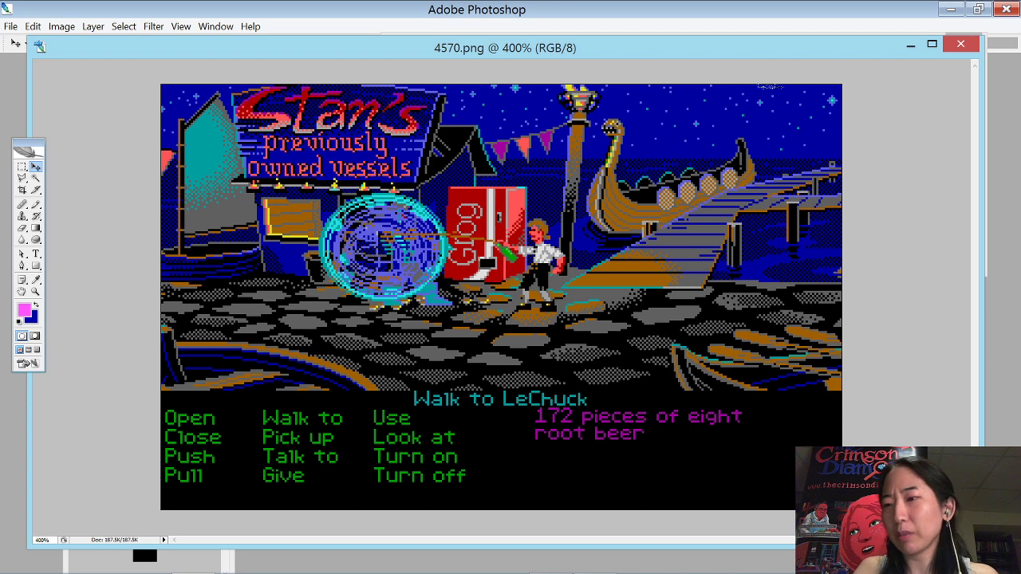
left_click_drag(760, 53, 734, 77)
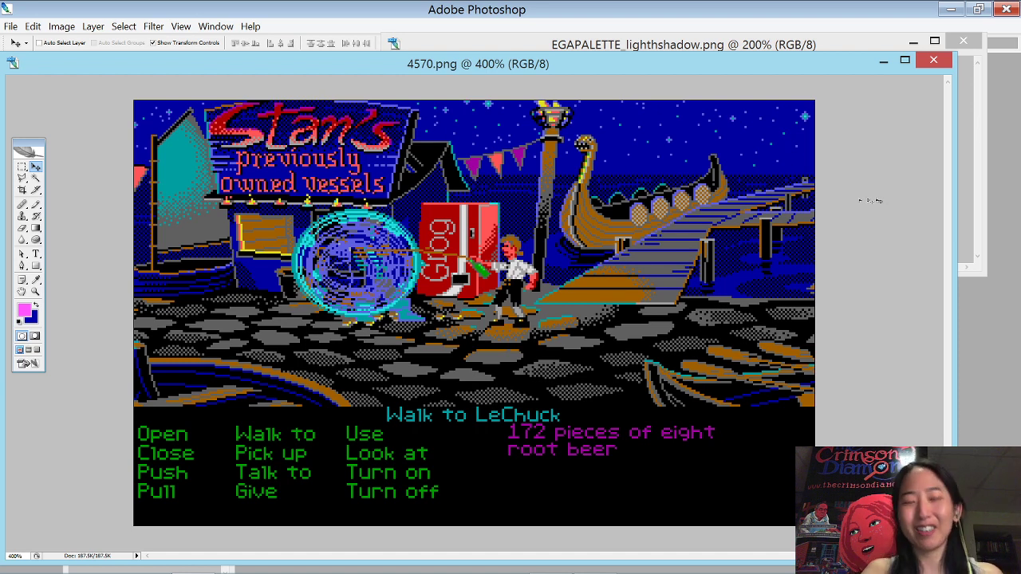
left_click(935, 59)
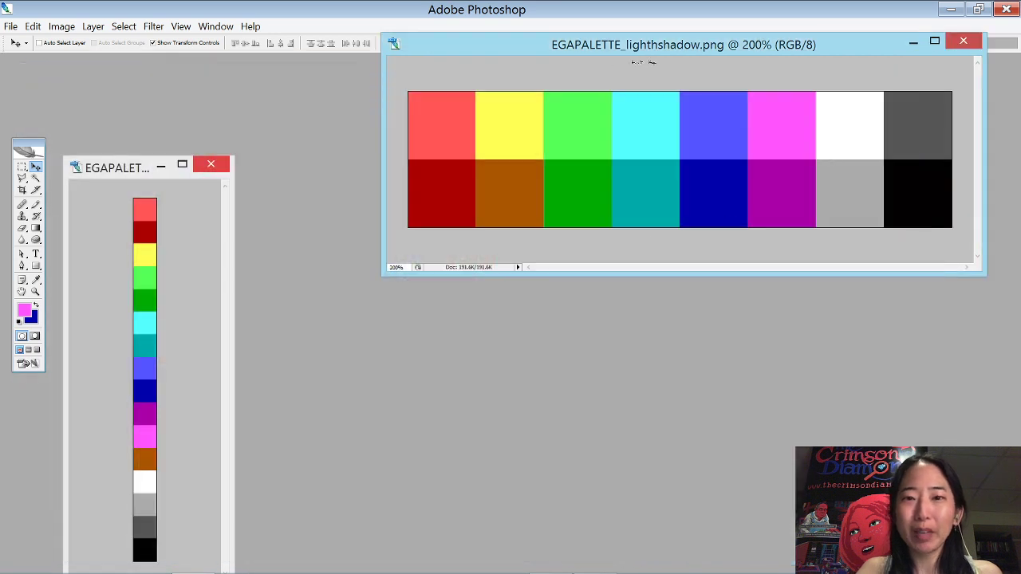
- Reposition the EGAPALETTE_lighthshadow.png window and create a new white RGB document of 320 × 200 pixels
left_click(654, 46)
left_click_drag(654, 46, 578, 65)
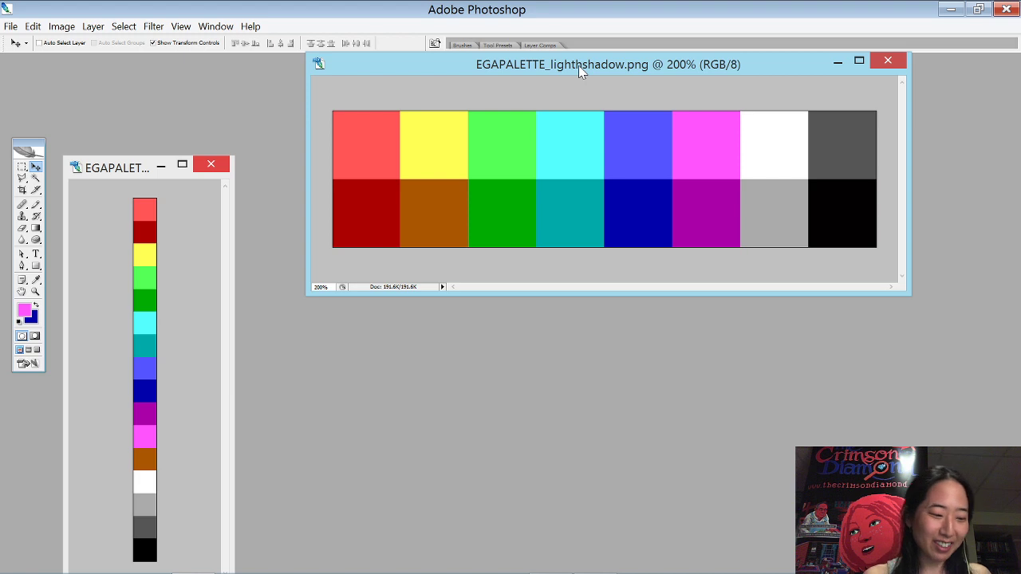
key("ctrl+n")
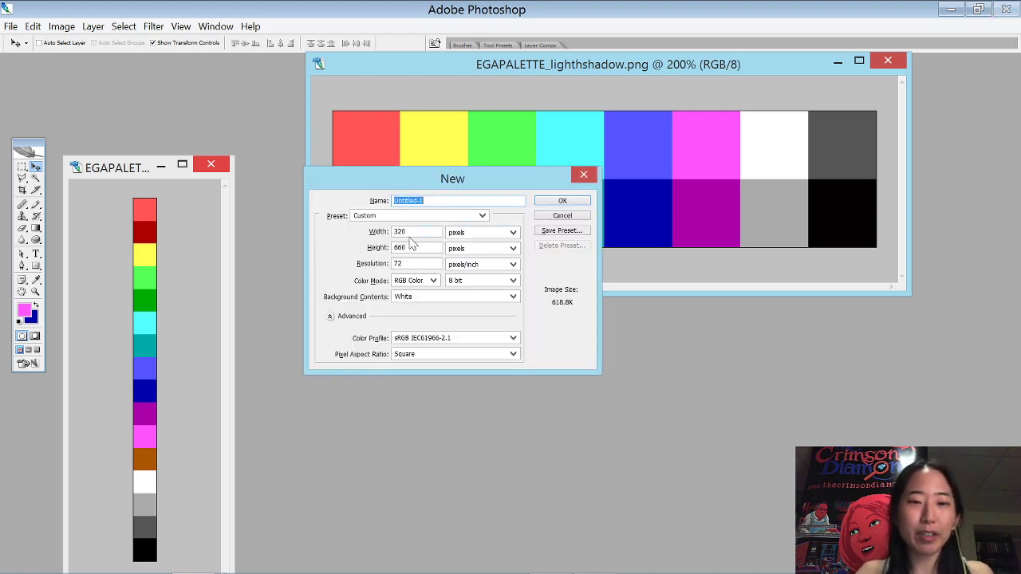
left_click_drag(411, 247, 354, 265)
type("200")
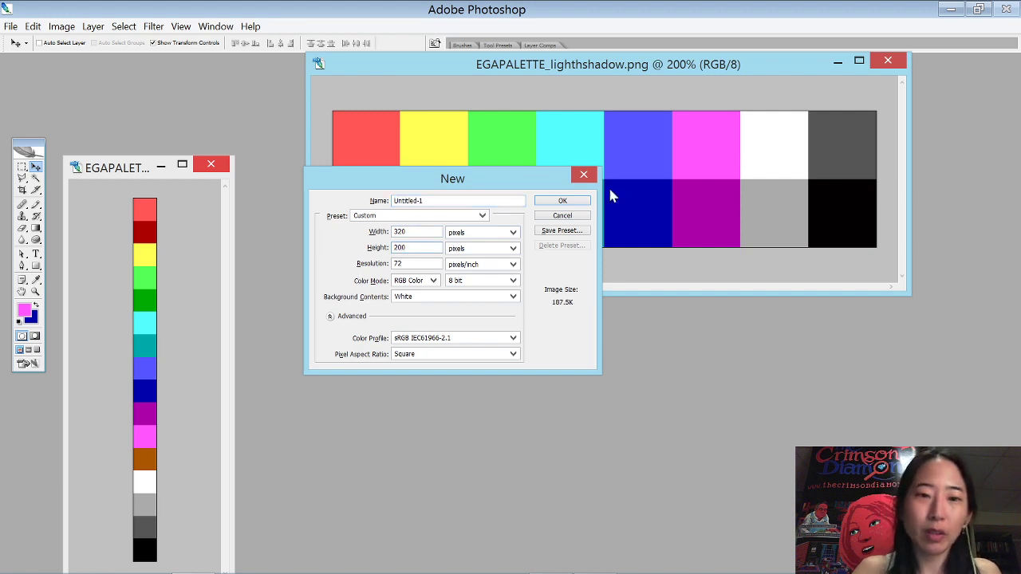
left_click(564, 200)
- Enlarge the new document's window, show the canvas at 300% zoom and close EGAPALETTE_lighthshadow.png
left_click_drag(268, 194, 266, 145)
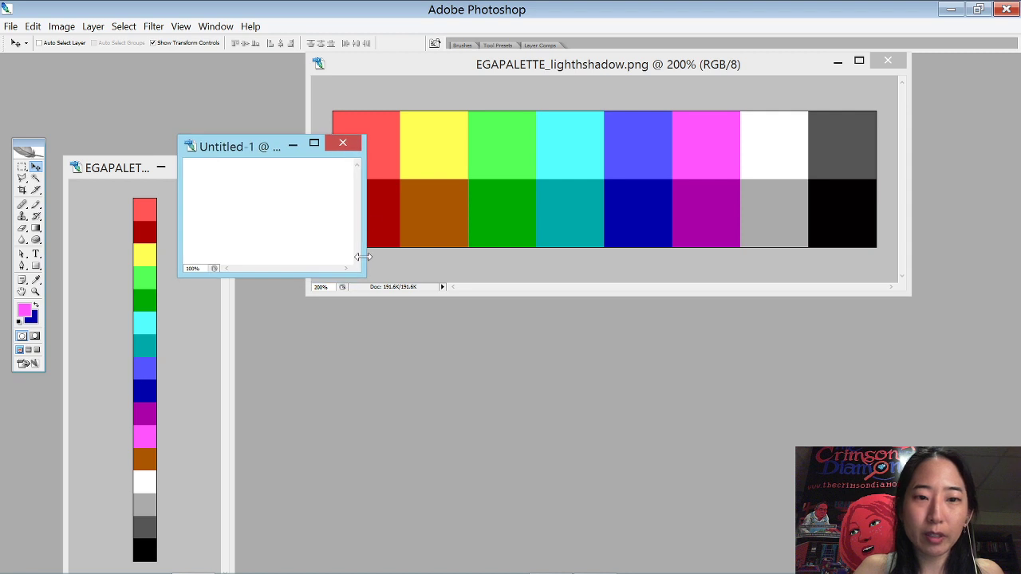
left_click_drag(363, 273, 968, 504)
key("ctrl+plus")
key("ctrl+plus")
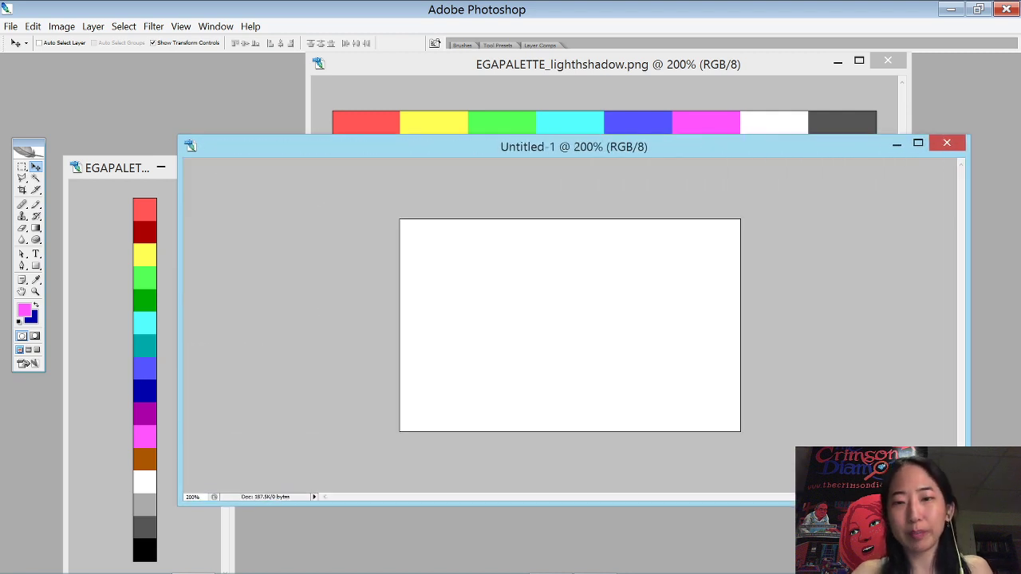
left_click(897, 60)
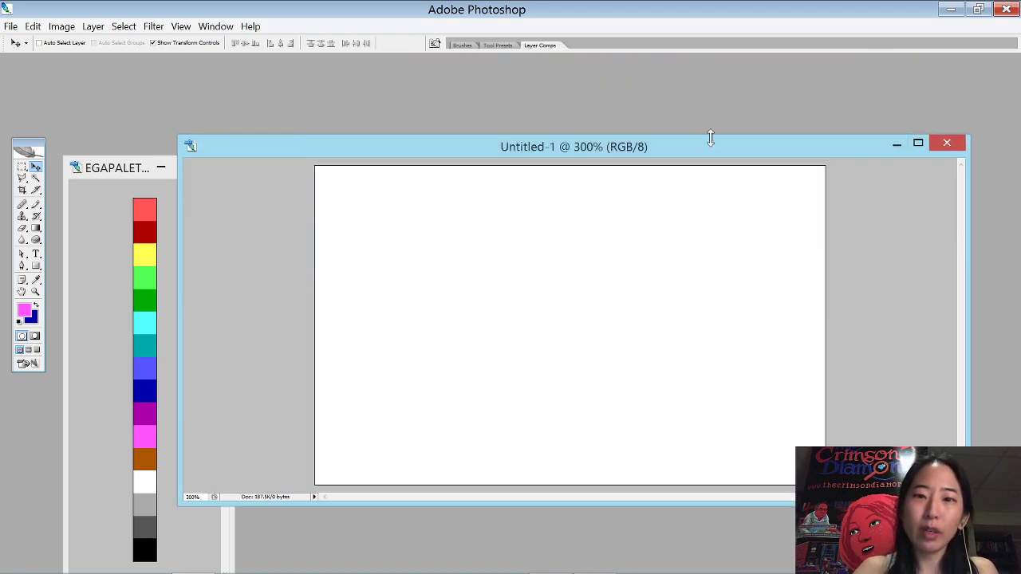
- Arrange the vertical EGA palette window behind the toolbox and place the taller blank canvas window beside it
left_click_drag(90, 173, 30, 112)
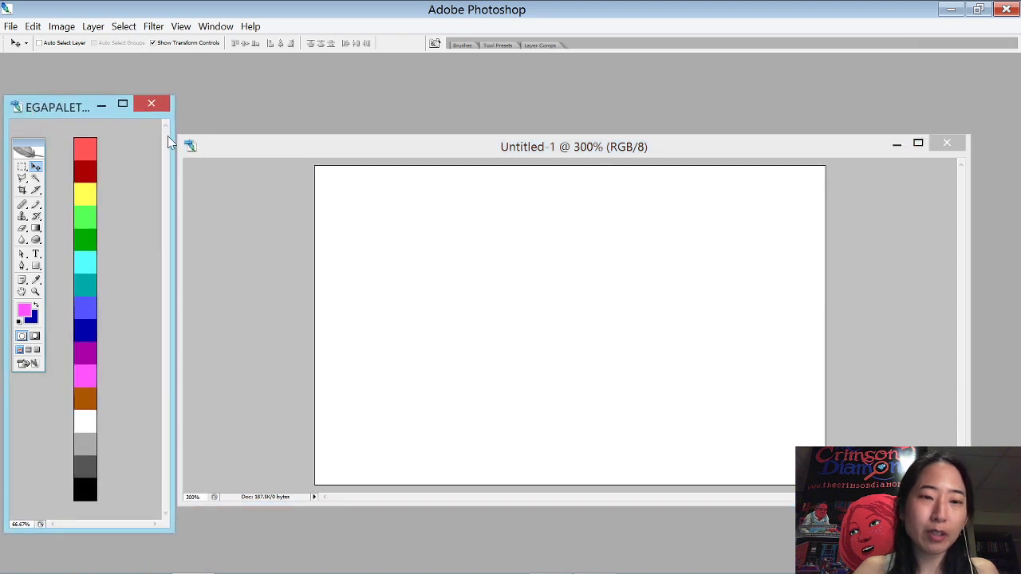
left_click(204, 140)
left_click_drag(245, 155, 186, 83)
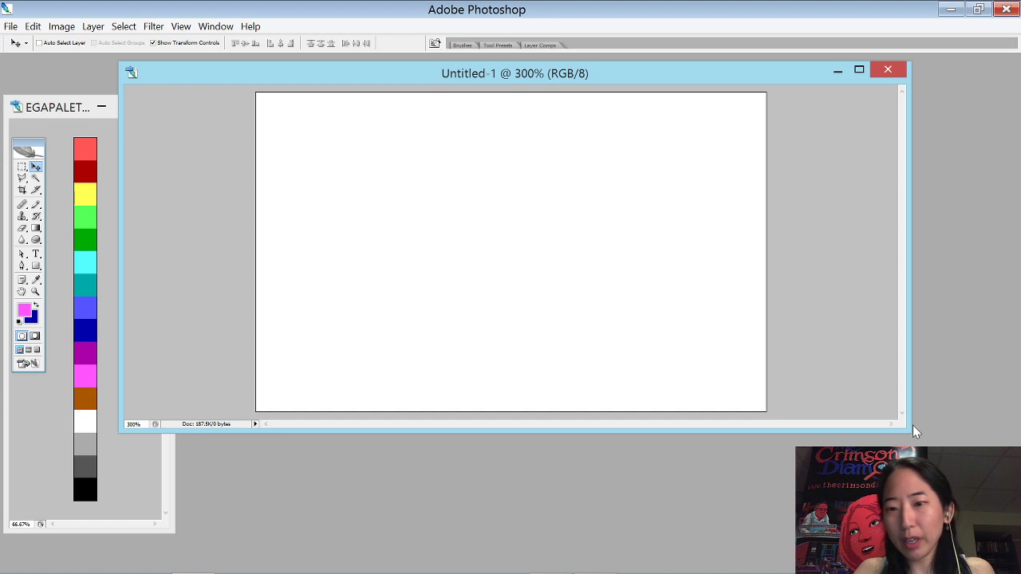
left_click_drag(907, 427, 906, 532)
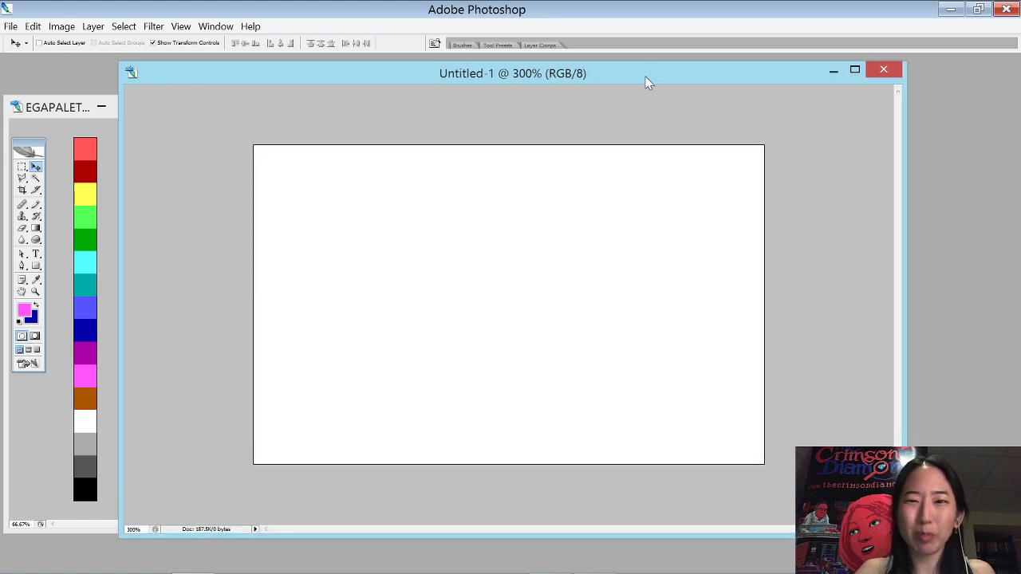
left_click_drag(646, 82, 673, 80)
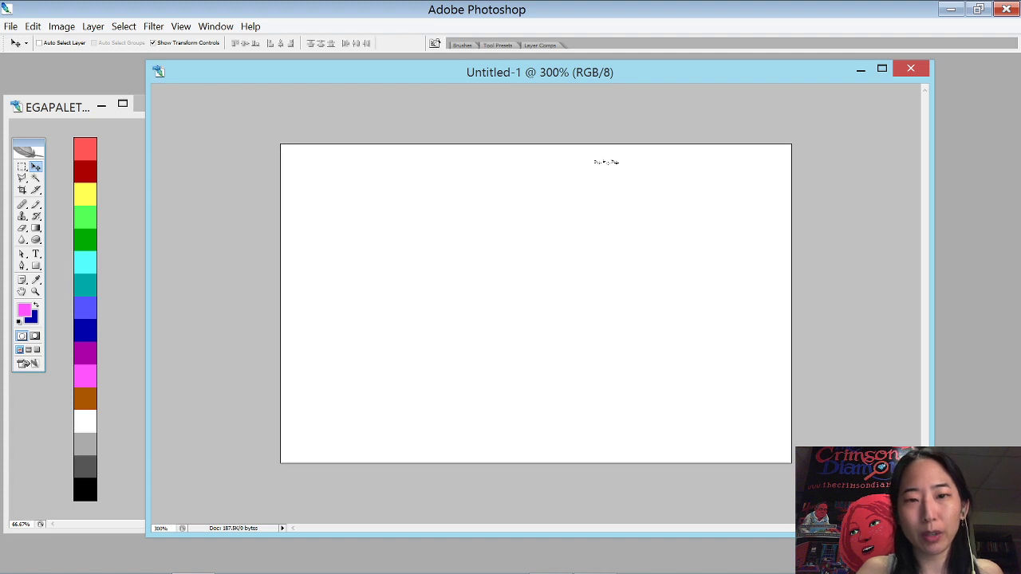
- Sample the dark green from the EGA palette and fill the entire white Background layer with it
key("b")
left_click(85, 238, "alt")
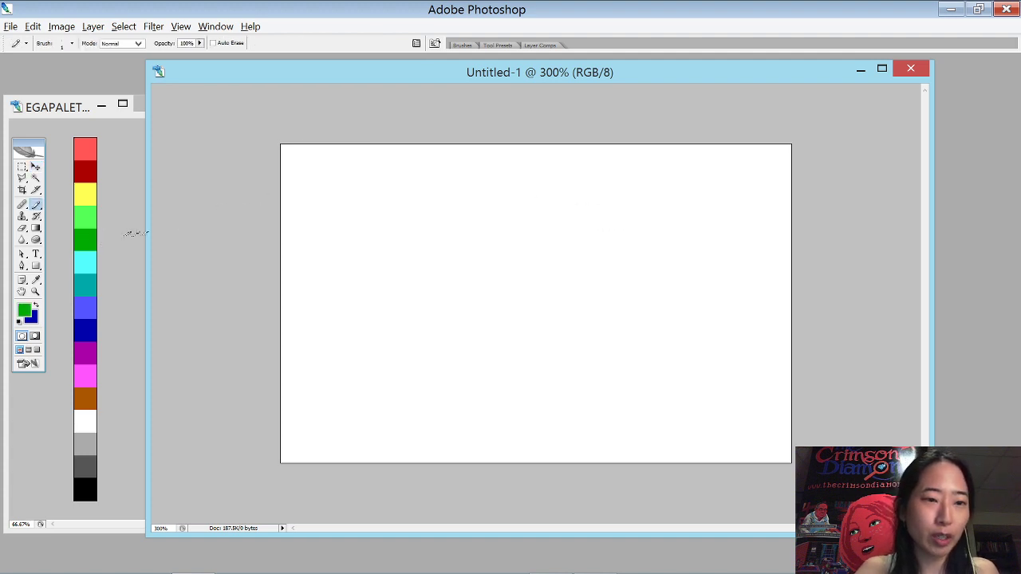
key("w")
key("x")
left_click(393, 240)
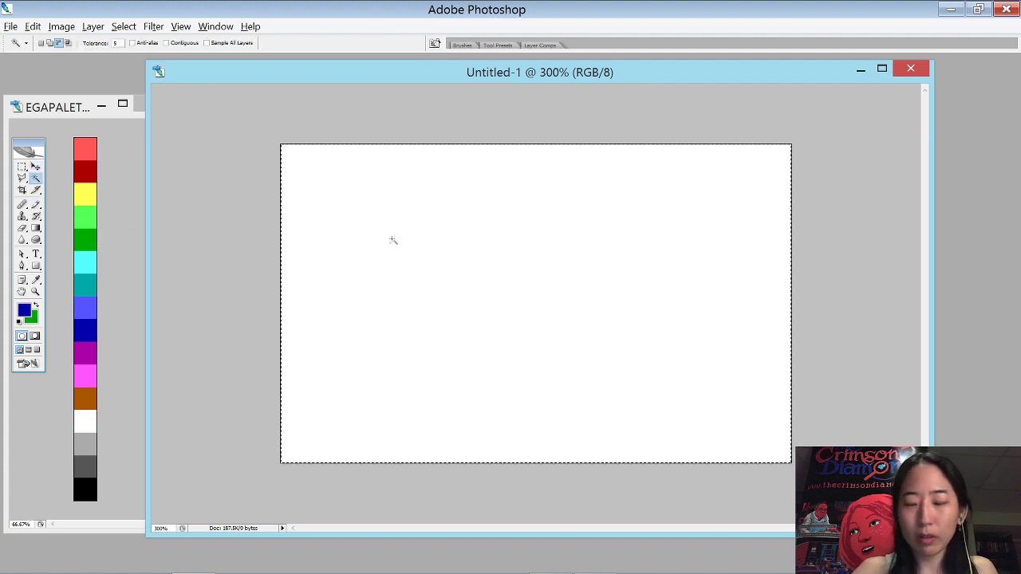
key("F7")
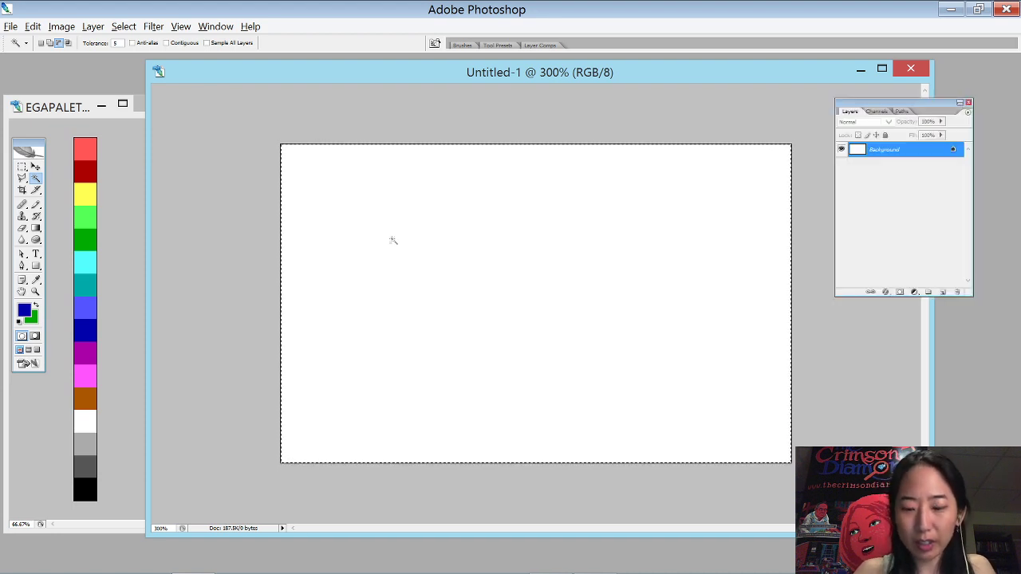
key("ctrl+BackSpace")
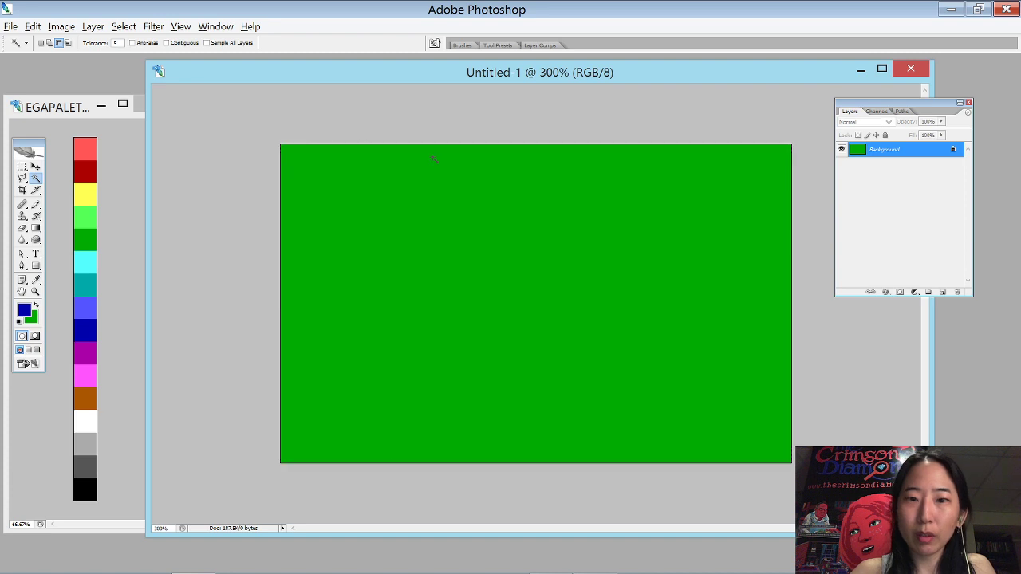
- Add a new empty layer above the green Background and put the layer list away
key("ctrl+shift+n")
key("Return")
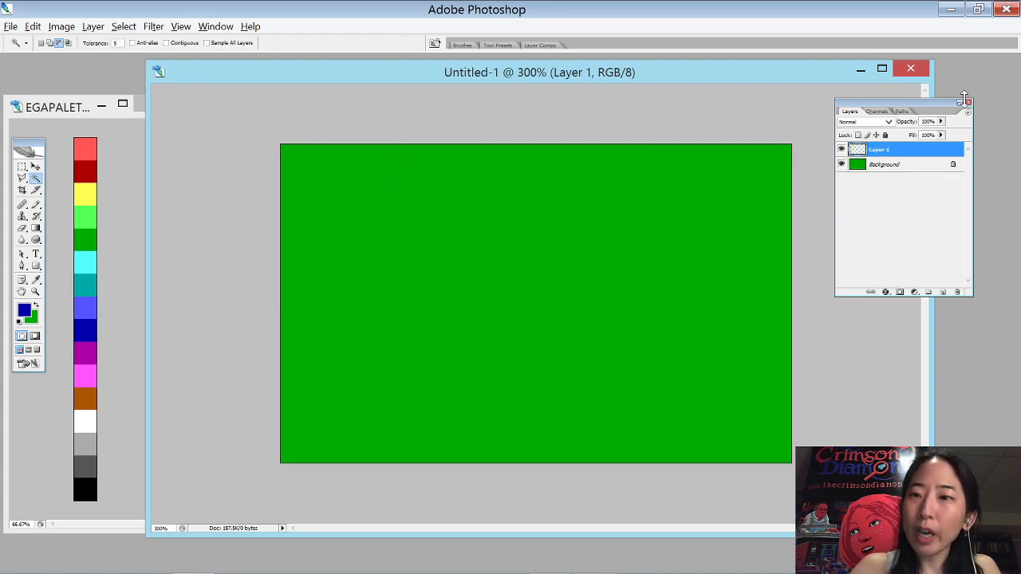
left_click(969, 103)
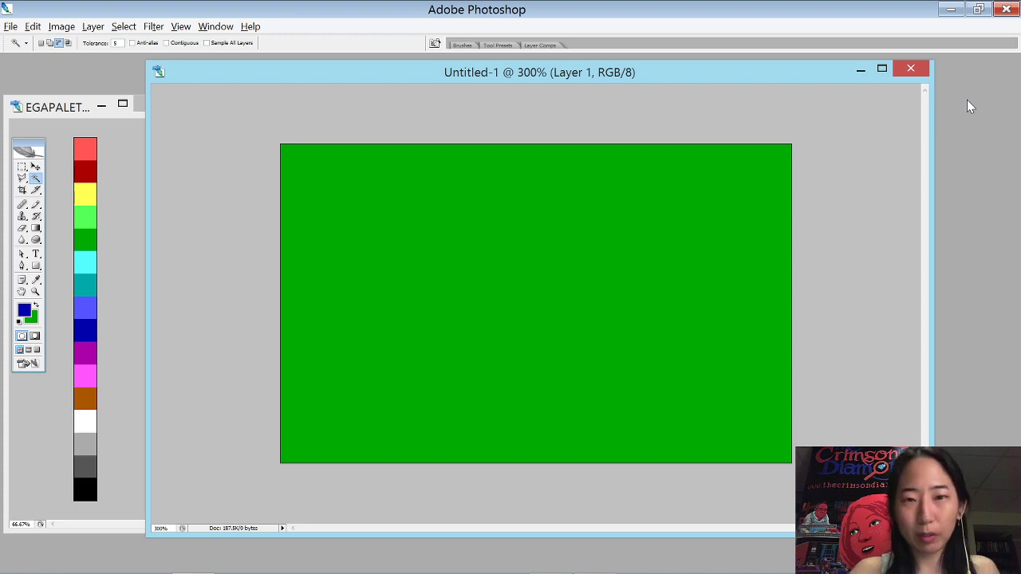
- Open Nancy.gif from the Art preview folder
key("ctrl+o")
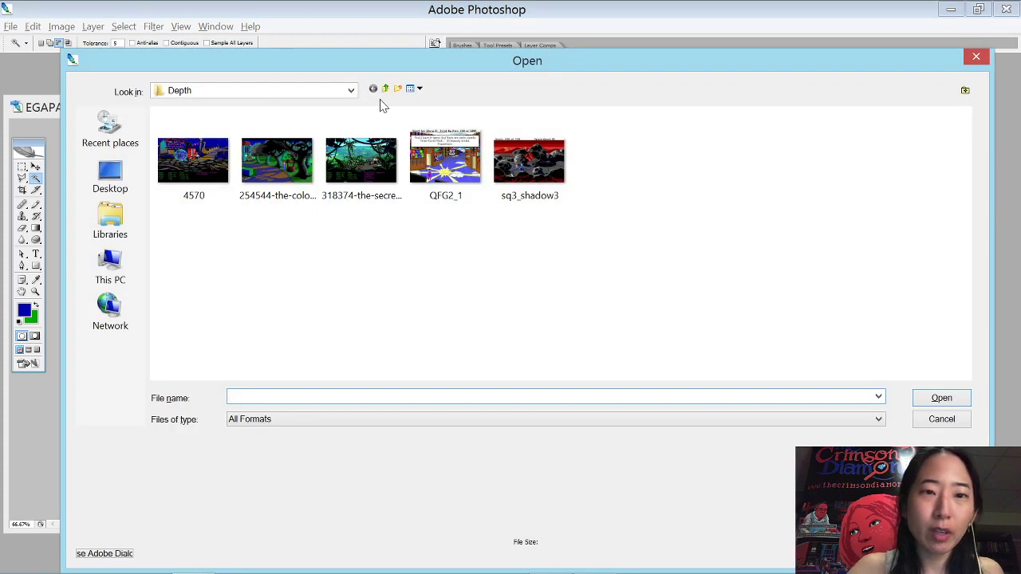
left_click(386, 89)
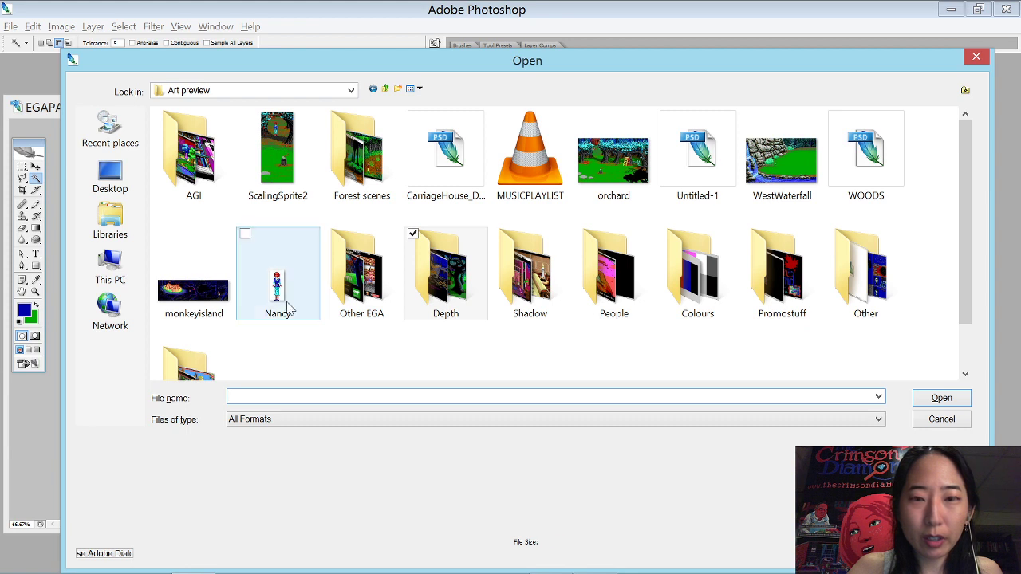
key("Escape")
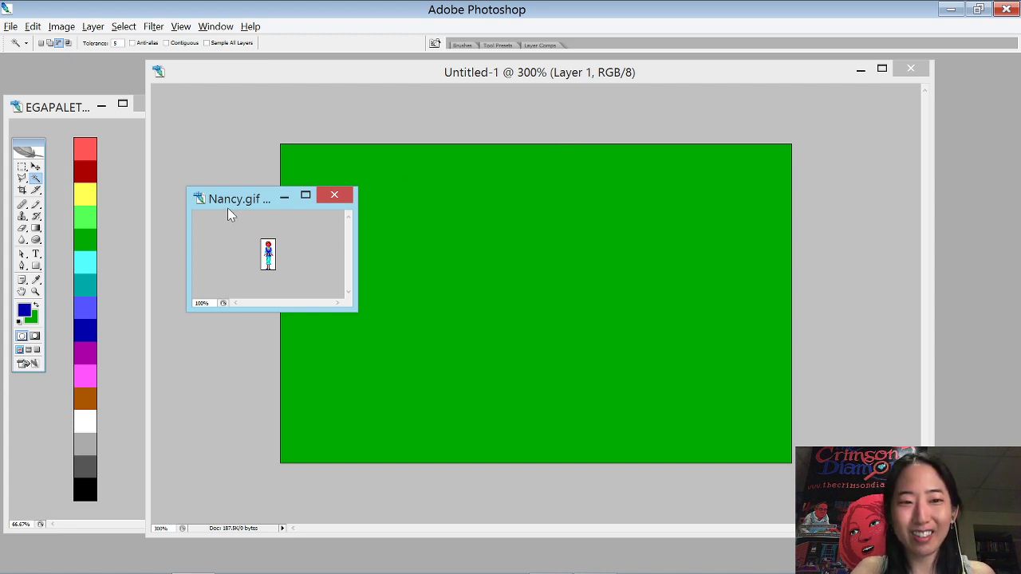
- Copy the character sprite from Nancy.gif onto the new layer of the green canvas and remove its white background
left_click_drag(227, 204, 129, 195)
key("v")
left_click_drag(178, 250, 446, 103)
key("w")
left_click(548, 276)
key("ctrl+d")
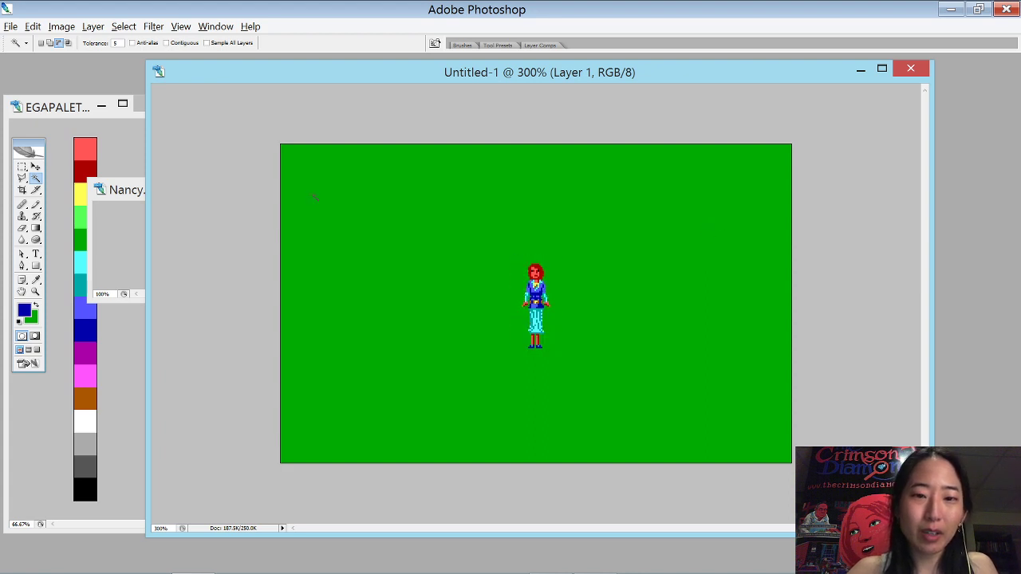
- Close Nancy.gif and shift the character sprite slightly left of the canvas centre
left_click(114, 192)
left_click(235, 185)
key("v")
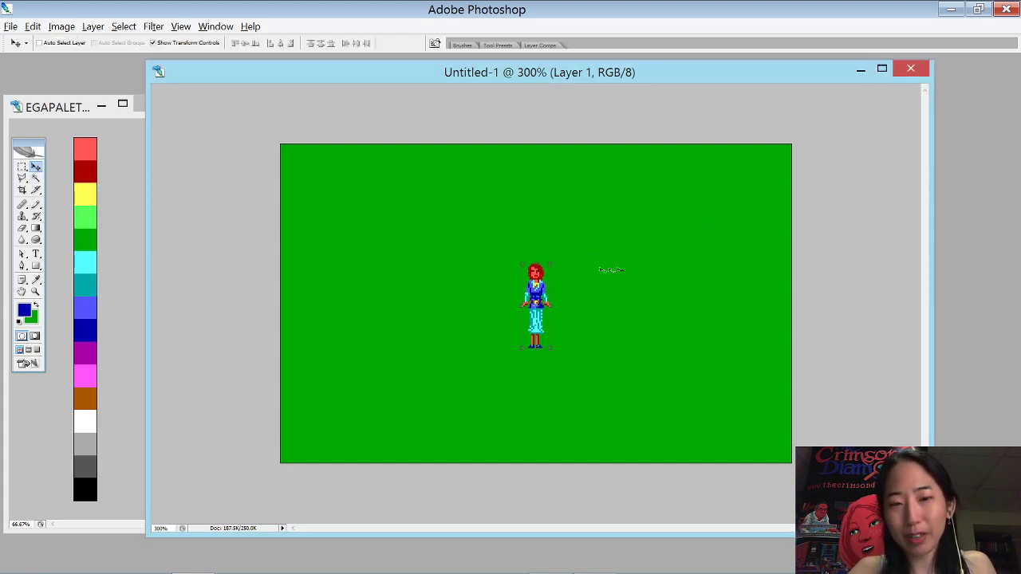
left_click_drag(535, 287, 468, 289)
- Rename the character sprite's layer as PERSON
key("F8")
key("F7")
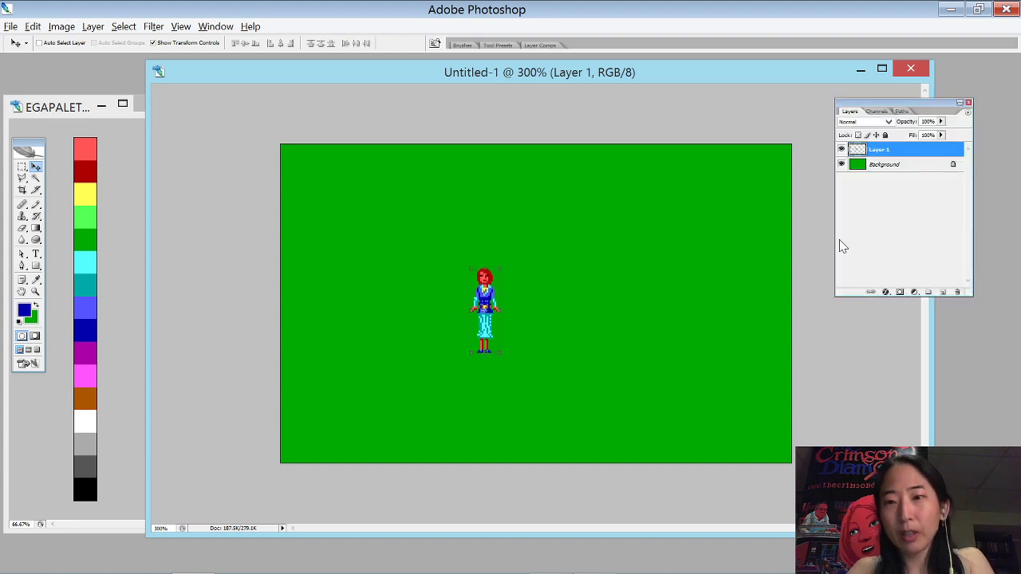
double_click(880, 150)
type("PERSON")
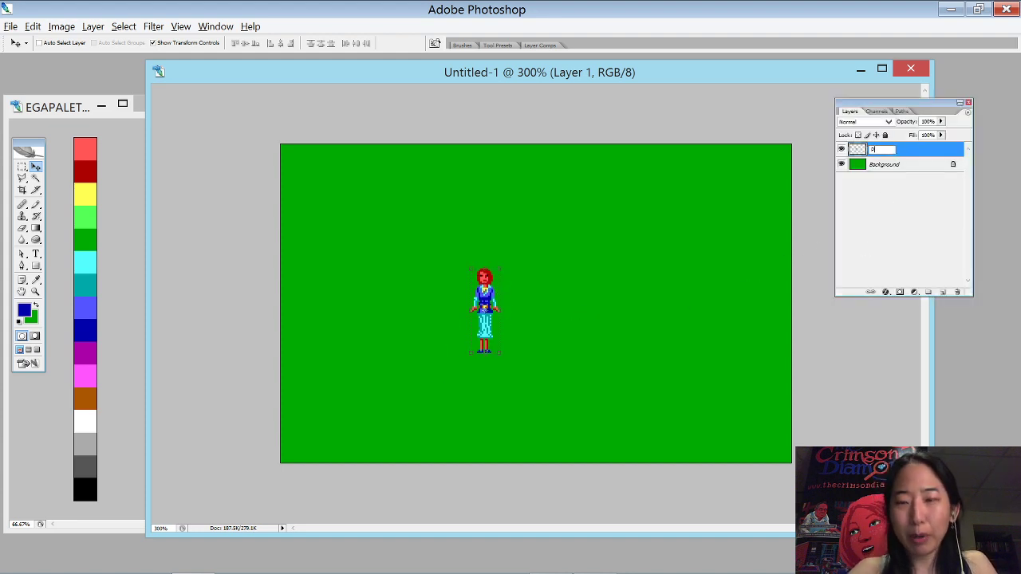
key("Return")
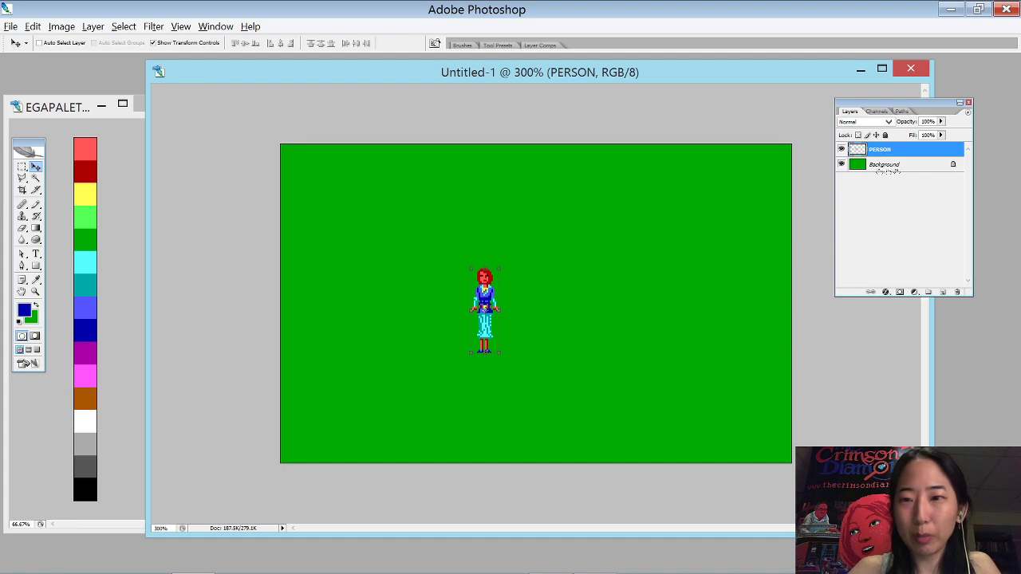
- Add a new layer between PERSON and Background, and show the canvas at 400% zoom in a repositioned window
left_click(886, 166)
key("ctrl+shift+n")
key("Return")
key("b")
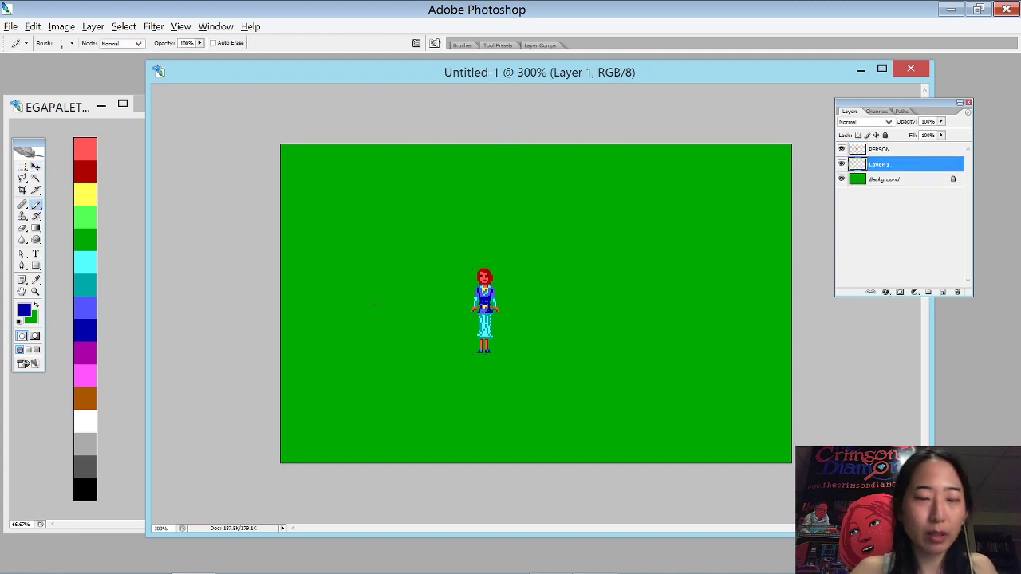
key("ctrl+plus")
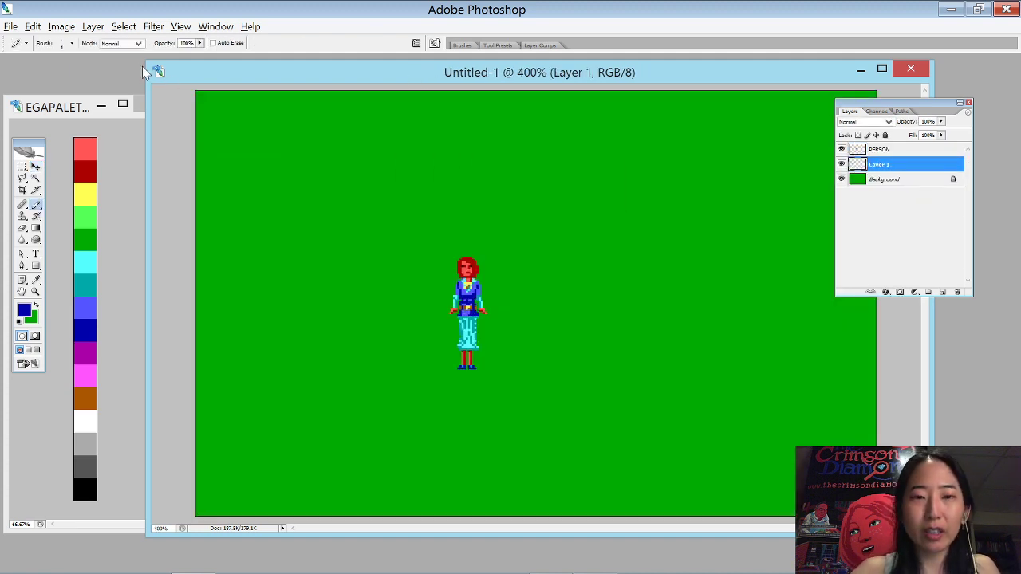
left_click_drag(231, 72, 201, 82)
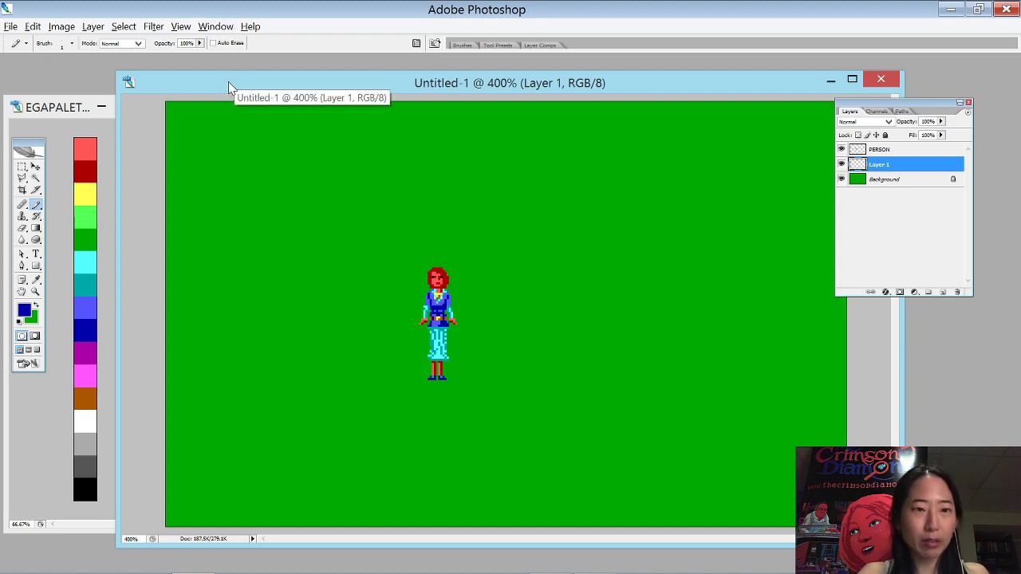
left_click_drag(231, 87, 223, 82)
- Draw a thin, gently sloping light green horizon line with the Pencil across the full canvas width behind the character
left_click(82, 218, "alt")
key("x")
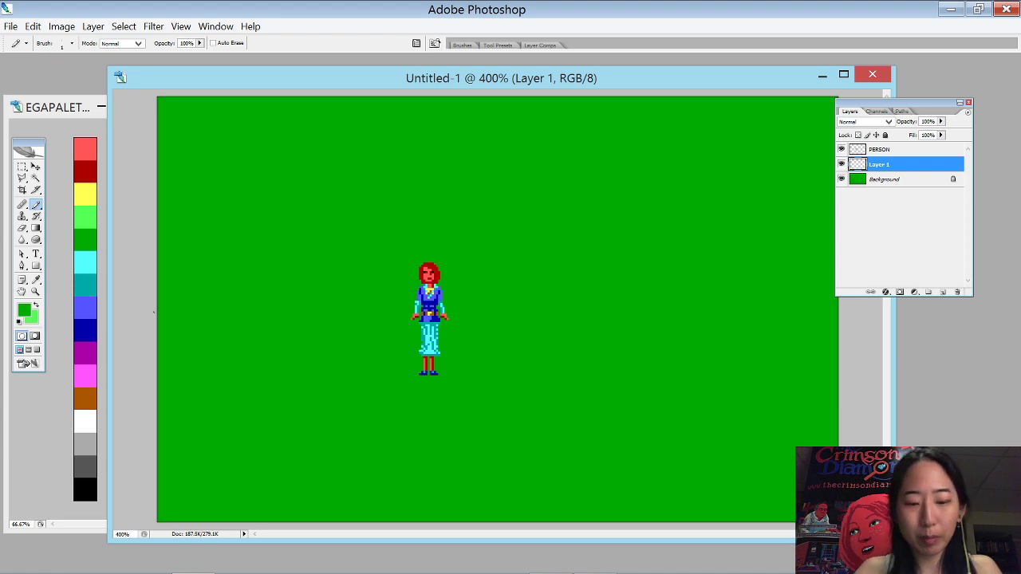
key("x")
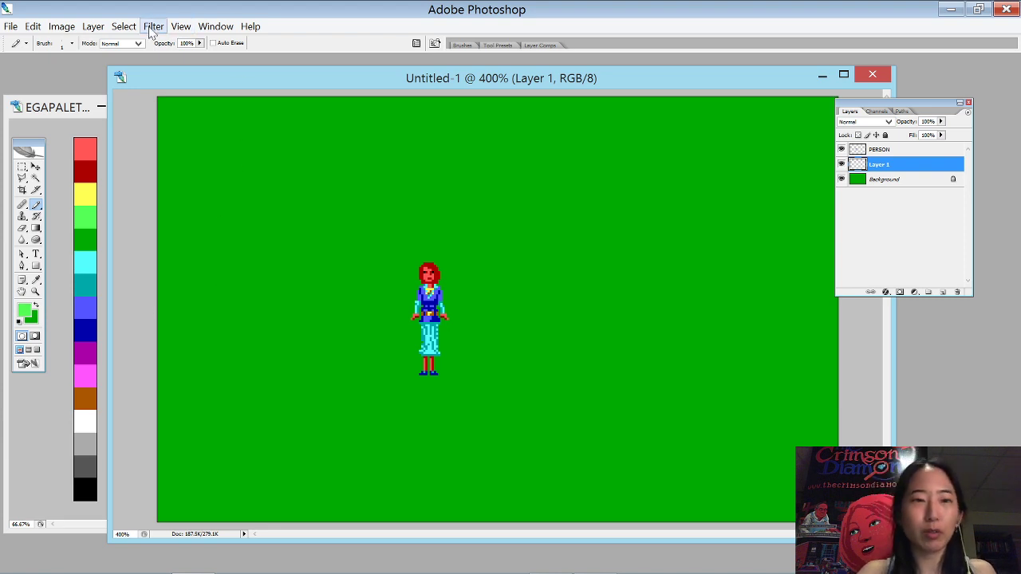
left_click_drag(116, 72, 101, 49)
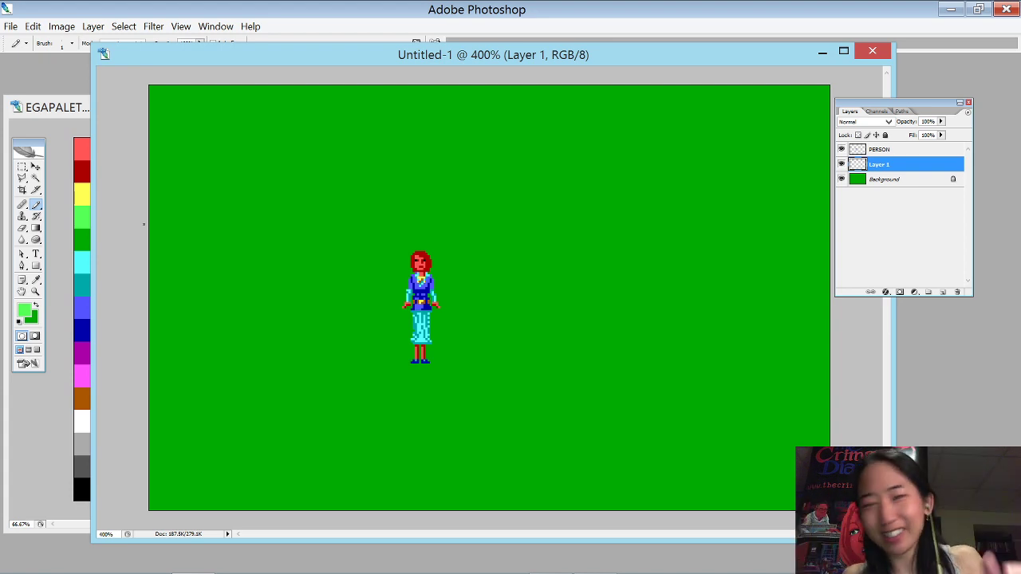
mouse_move(150, 286)
left_mouse_down()
mouse_move(744, 315)
mouse_move(1003, 355)
left_mouse_up()
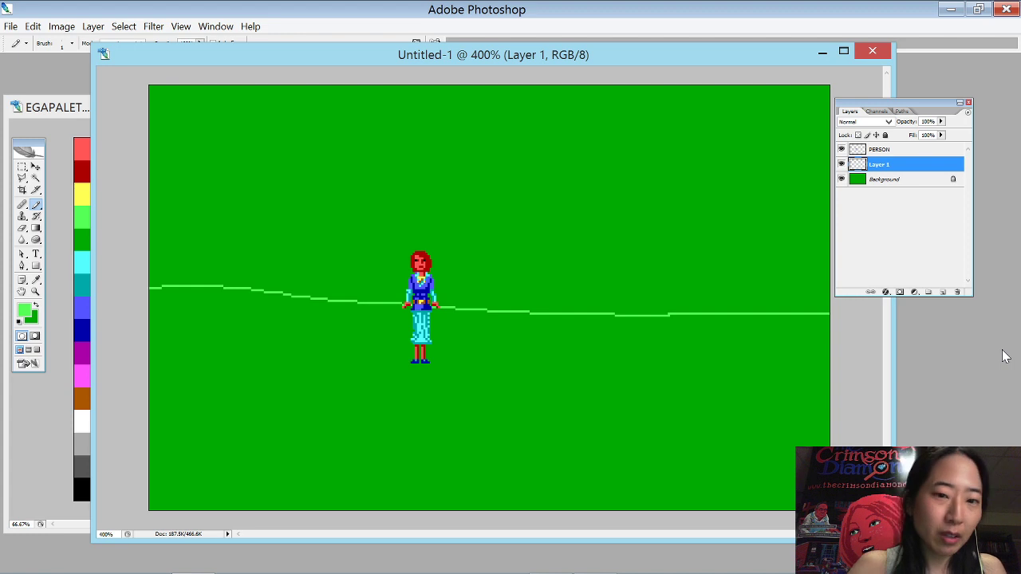
- Draw two curved brown path edges with the Pencil, widening from the horizon line toward the canvas's lower-right area
left_click_drag(371, 53, 411, 56)
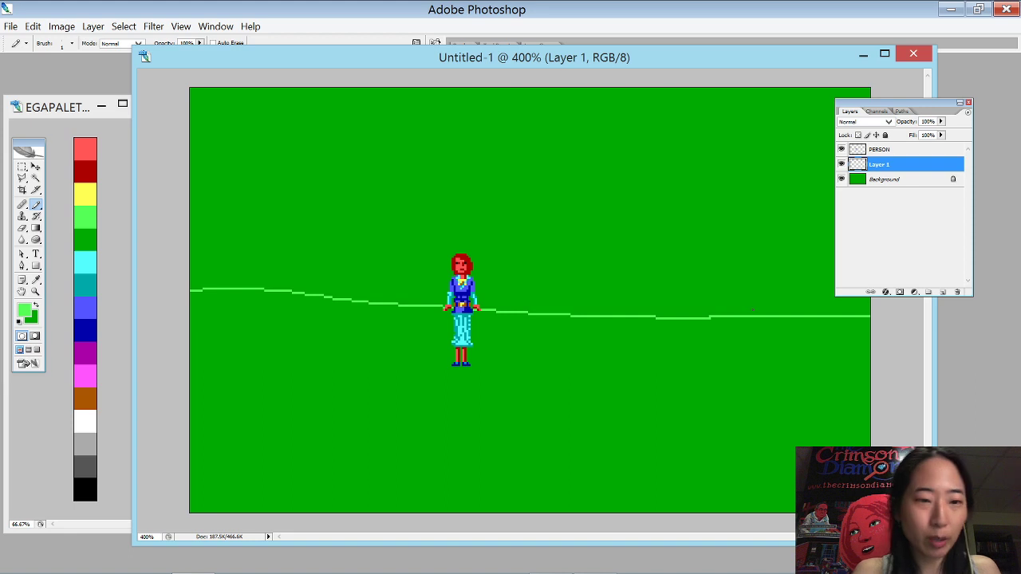
left_click(89, 394)
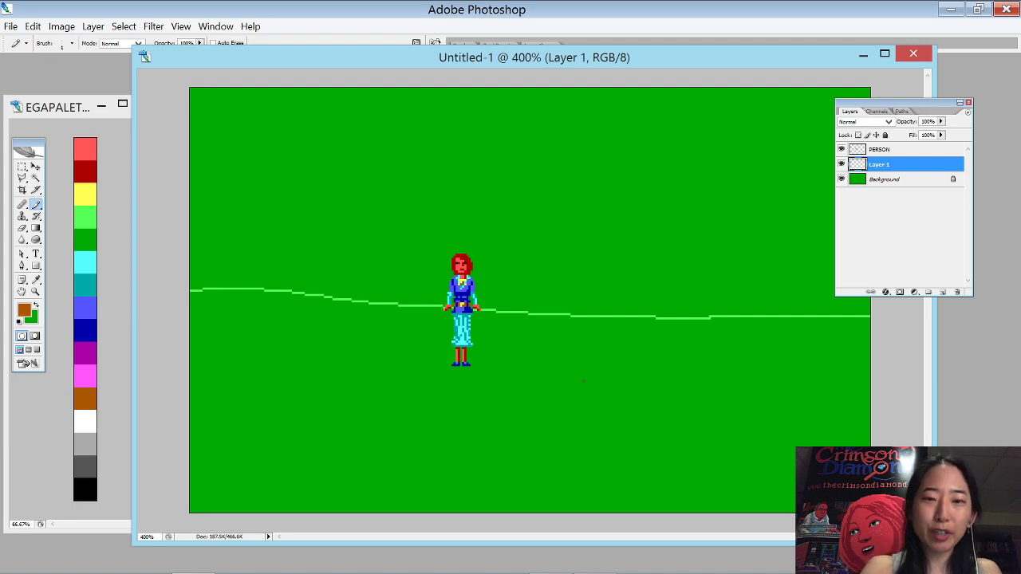
left_click_drag(386, 308, 531, 512)
left_click_drag(529, 307, 648, 330)
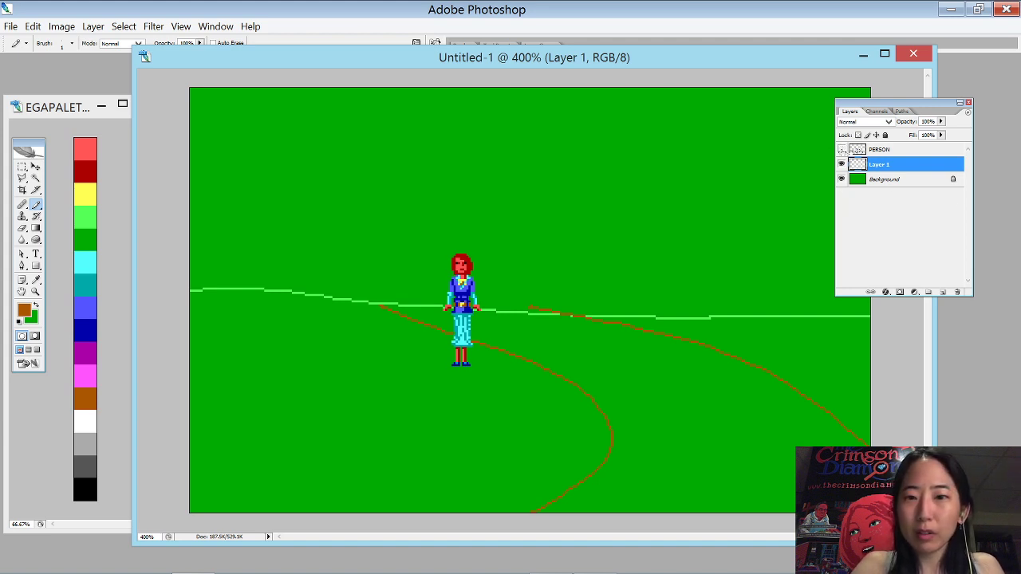
- Hide the PERSON layer and fill the contiguous area between the two path edges with brown
left_click(841, 149)
key("w")
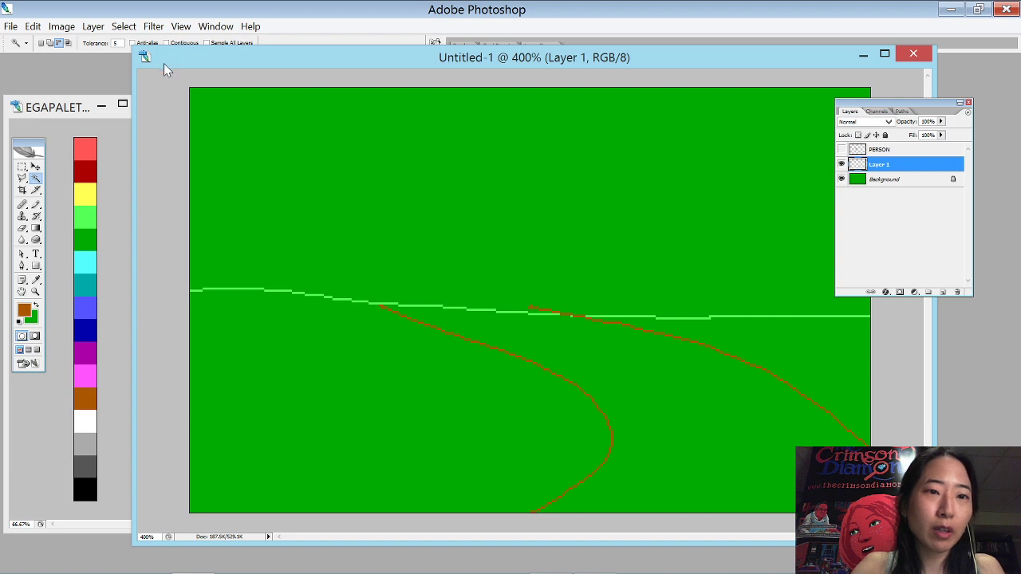
left_click_drag(164, 63, 158, 78)
left_click(687, 422)
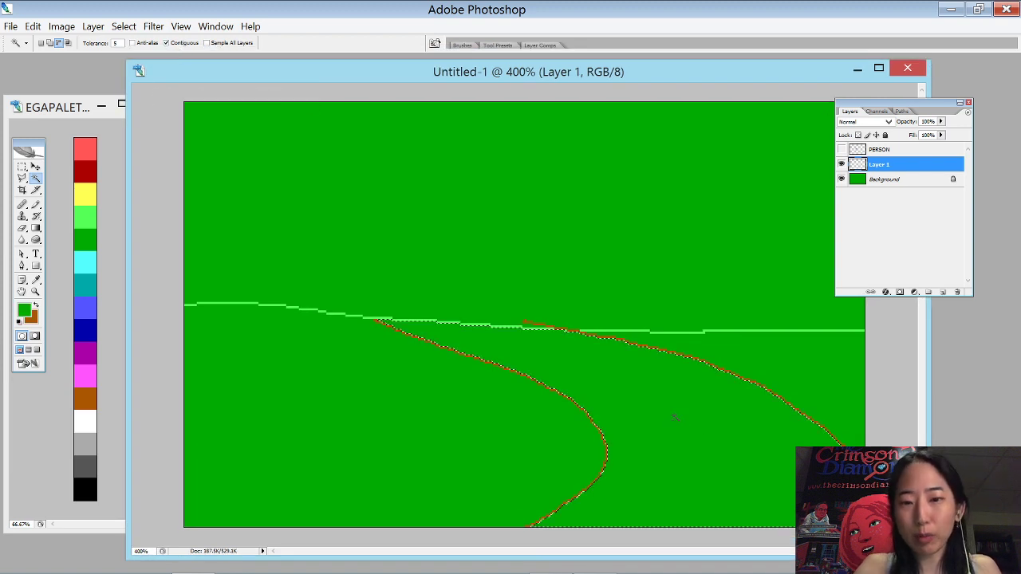
key("x")
key("ctrl+BackSpace")
key("ctrl+d")
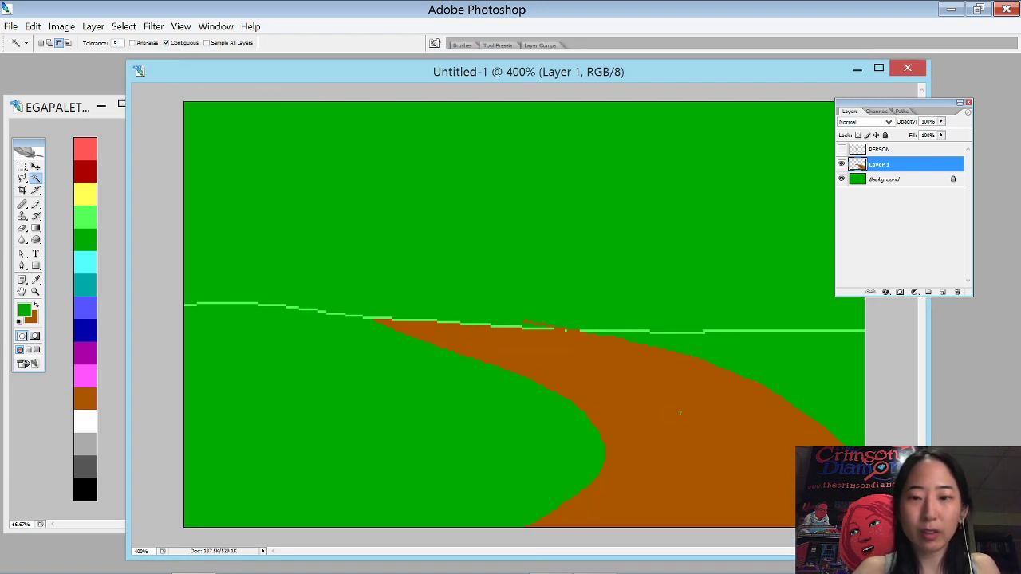
- Paint a large dark grey bare tree with branches and splayed roots on the canvas's left side, using a 6-pixel Pencil
key("b")
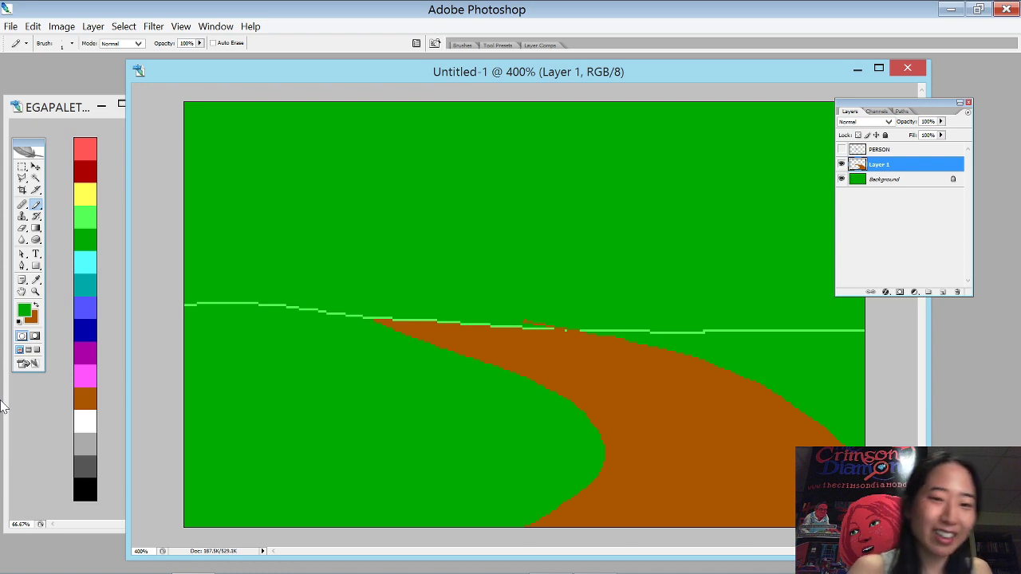
left_click(85, 466)
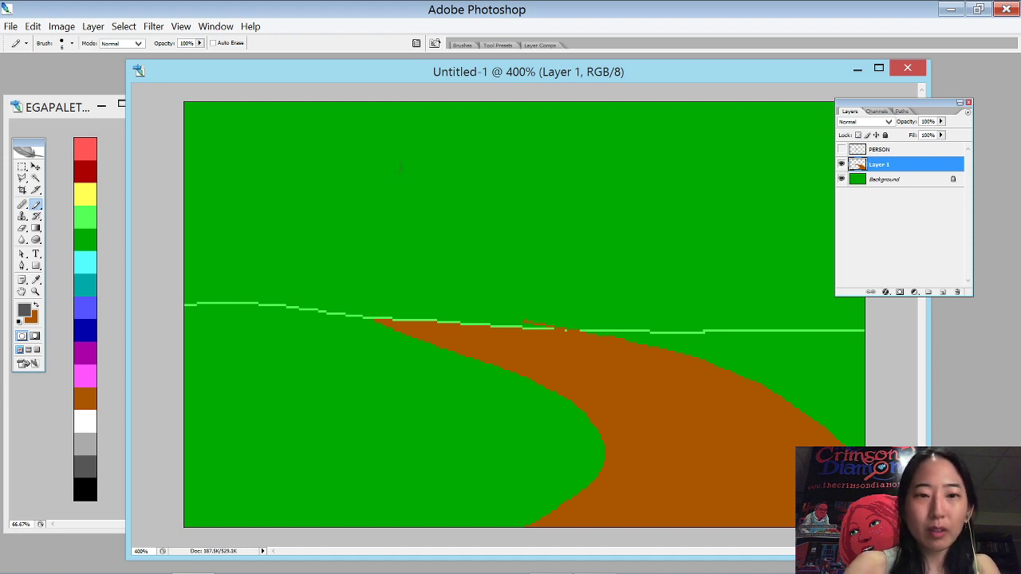
mouse_move(249, 148)
left_mouse_down()
mouse_move(271, 403)
mouse_move(285, 443)
mouse_move(267, 123)
mouse_move(291, 439)
left_mouse_up()
left_click_drag(279, 216, 338, 116)
left_click_drag(200, 105, 258, 218)
left_click_drag(323, 205, 286, 257)
left_click_drag(245, 102, 256, 148)
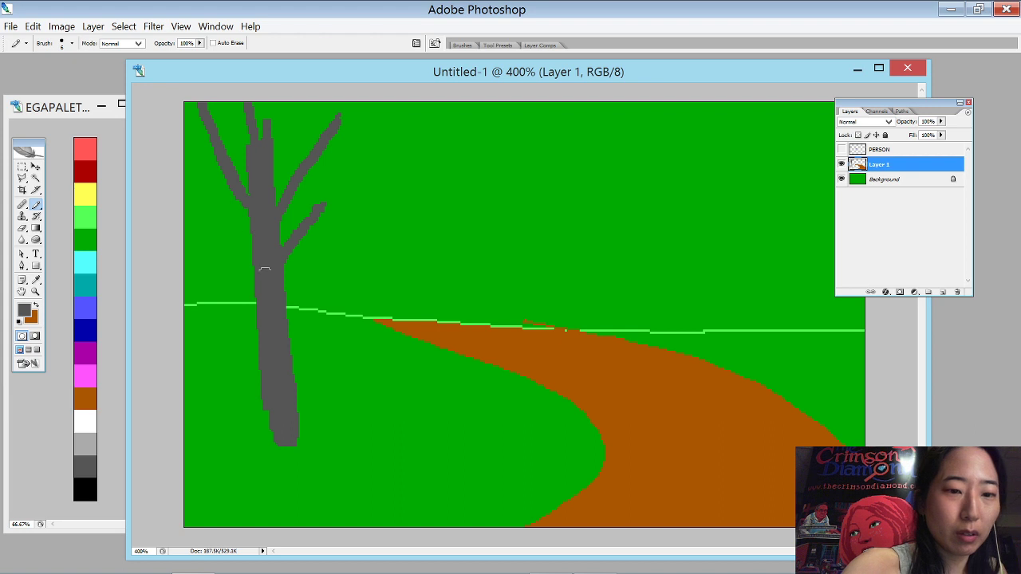
left_click_drag(257, 359, 244, 479)
mouse_move(264, 407)
left_mouse_down()
mouse_move(263, 461)
mouse_move(323, 479)
left_mouse_up()
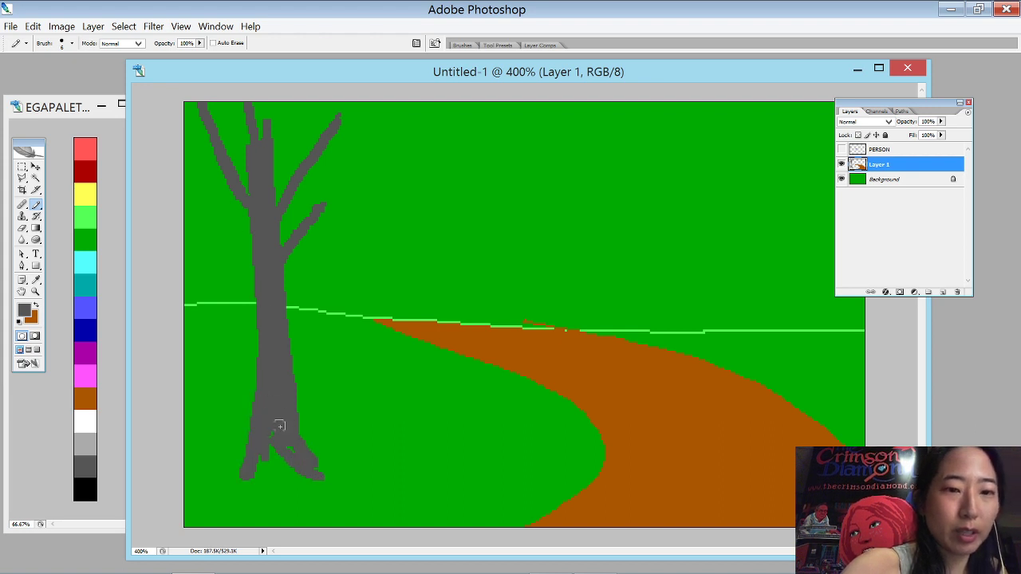
left_click(312, 466)
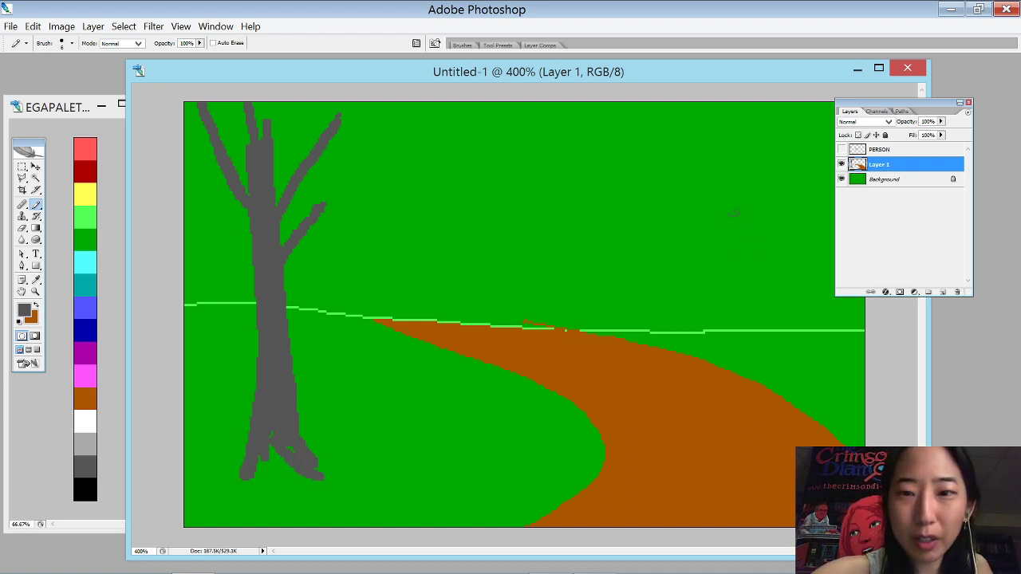
- Paint a smaller dark grey bare tree with short branches at the horizon right of the path, redoing its trunk once
mouse_move(757, 195)
left_mouse_down()
mouse_move(757, 347)
mouse_move(758, 207)
mouse_move(769, 336)
left_mouse_up()
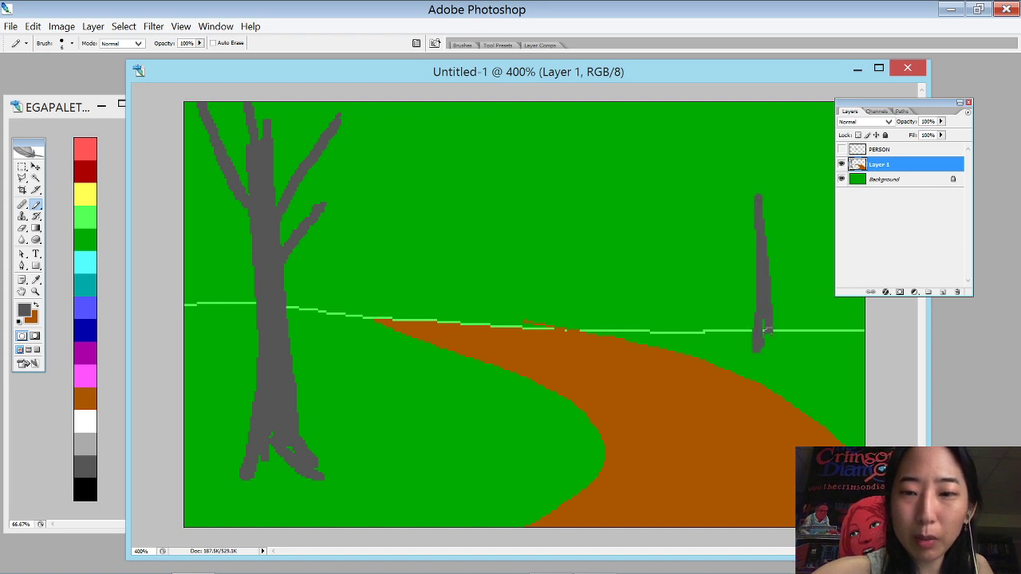
key("ctrl+z")
left_click_drag(761, 185, 765, 341)
left_click_drag(735, 200, 756, 244)
mouse_move(760, 177)
left_mouse_down()
mouse_move(763, 214)
mouse_move(797, 183)
mouse_move(732, 172)
left_mouse_up()
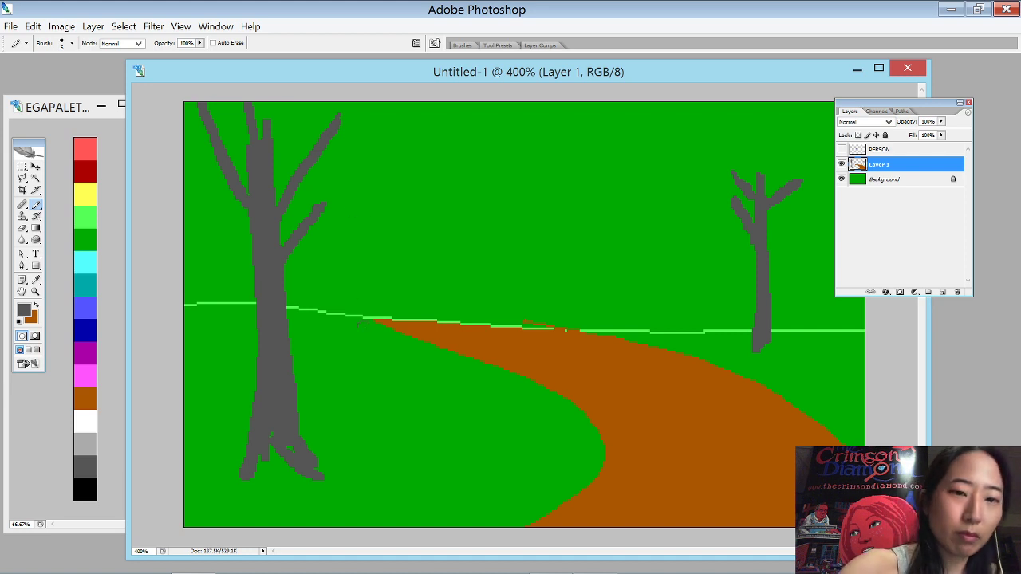
- Paint a dark grey medium-height tree with many upward-slanting branches between the large left tree and the path
left_click_drag(370, 209, 356, 449)
left_click_drag(336, 226, 366, 272)
left_click_drag(321, 262, 349, 302)
left_click_drag(393, 268, 369, 320)
left_click_drag(314, 308, 362, 354)
left_click_drag(414, 323, 367, 383)
left_click_drag(306, 356, 361, 410)
left_click_drag(311, 399, 360, 438)
left_click_drag(429, 415, 365, 440)
left_click_drag(308, 386, 355, 420)
left_click_drag(384, 415, 367, 434)
left_click_drag(390, 371, 364, 396)
left_click_drag(324, 351, 362, 380)
left_click_drag(319, 422, 337, 427)
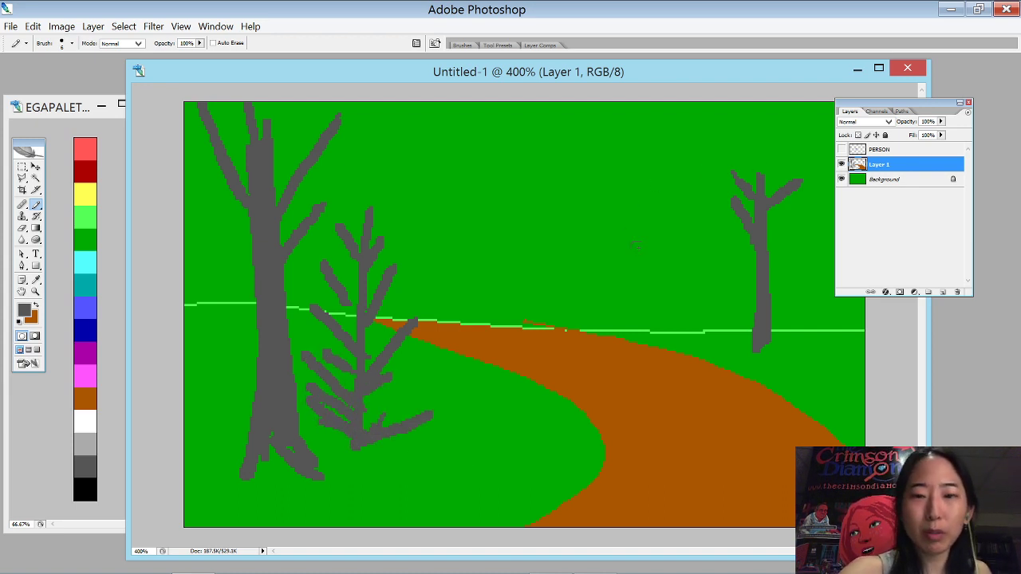
- Paint two small dark grey bushy bare trees side by side at the horizon, between the path and the small distant tree
left_click_drag(707, 257, 709, 340)
key("ctrl+z")
left_click_drag(703, 264, 707, 325)
left_click_drag(688, 266, 706, 273)
left_click_drag(686, 277, 692, 294)
left_click_drag(712, 284, 701, 319)
mouse_move(681, 304)
left_mouse_down()
mouse_move(719, 300)
mouse_move(702, 338)
left_mouse_up()
mouse_move(686, 318)
left_mouse_down()
mouse_move(707, 344)
mouse_move(718, 333)
left_mouse_up()
left_click_drag(700, 246, 704, 318)
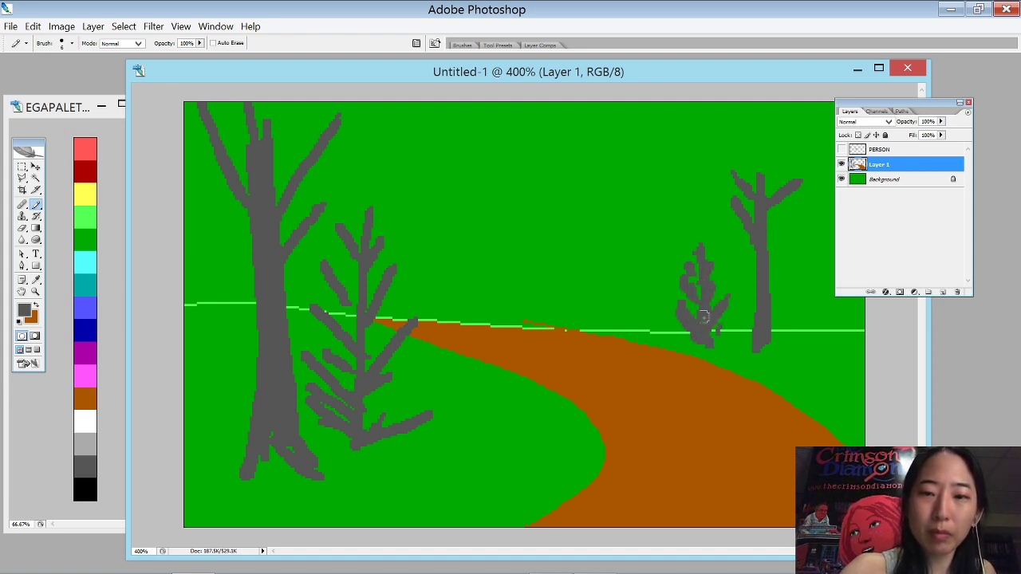
left_click_drag(660, 245, 665, 258)
mouse_move(675, 263)
left_mouse_down()
mouse_move(683, 297)
mouse_move(666, 334)
mouse_move(685, 344)
mouse_move(659, 340)
left_mouse_up()
mouse_move(726, 329)
left_mouse_down()
mouse_move(737, 343)
mouse_move(753, 339)
left_mouse_up()
- Shift the image window clear of the layers palette and paint a dark grey many-branched tree at the canvas's right edge, redoing its first stroke
left_click_drag(736, 66, 678, 69)
left_click_drag(777, 227, 752, 346)
key("ctrl+z")
left_click_drag(789, 192, 773, 379)
mouse_move(754, 206)
left_mouse_down()
mouse_move(778, 243)
mouse_move(789, 237)
mouse_move(780, 268)
left_mouse_up()
mouse_move(803, 247)
left_mouse_down()
mouse_move(771, 292)
mouse_move(789, 303)
left_mouse_up()
mouse_move(770, 327)
left_mouse_down()
mouse_move(747, 281)
mouse_move(806, 302)
left_mouse_up()
mouse_move(769, 359)
left_mouse_down()
mouse_move(738, 314)
mouse_move(734, 345)
left_mouse_up()
mouse_move(785, 371)
left_mouse_down()
mouse_move(806, 354)
mouse_move(801, 372)
left_mouse_up()
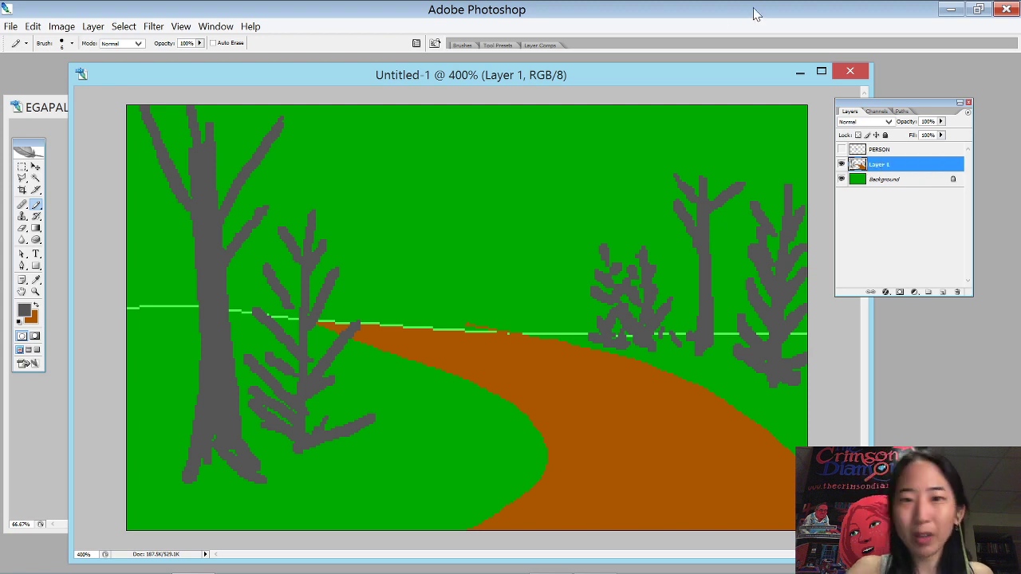
- Briefly show the PERSON layer to compare the character with the trees, and move the layers palette away from the canvas
left_click_drag(543, 79, 618, 66)
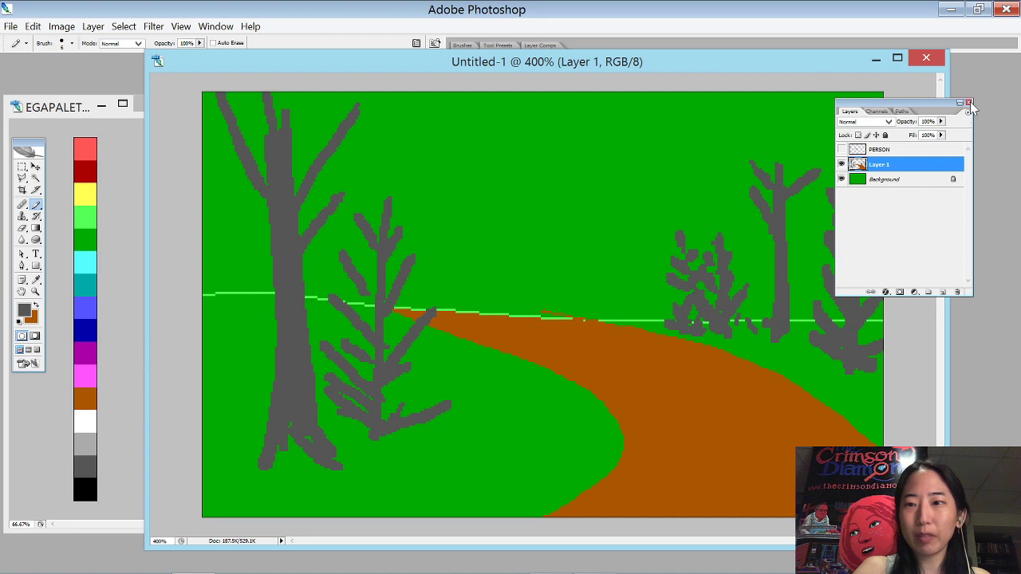
left_click(841, 150)
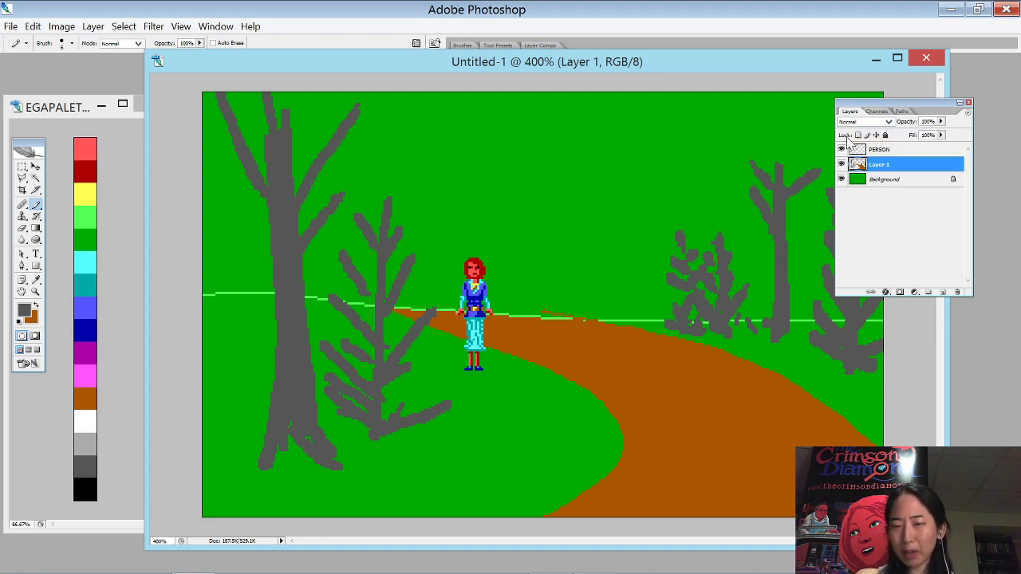
left_click_drag(859, 108, 880, 101)
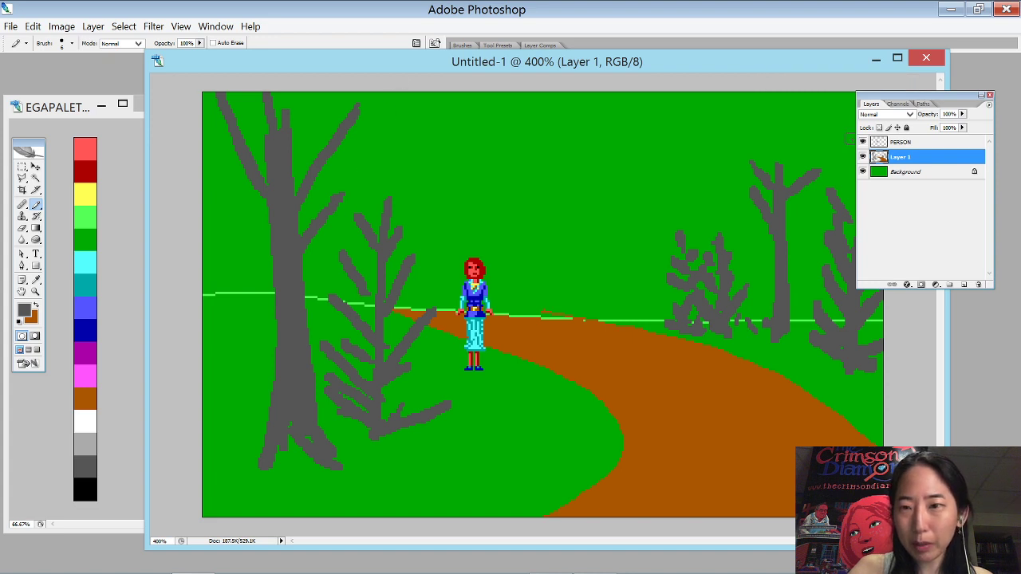
left_click(862, 141)
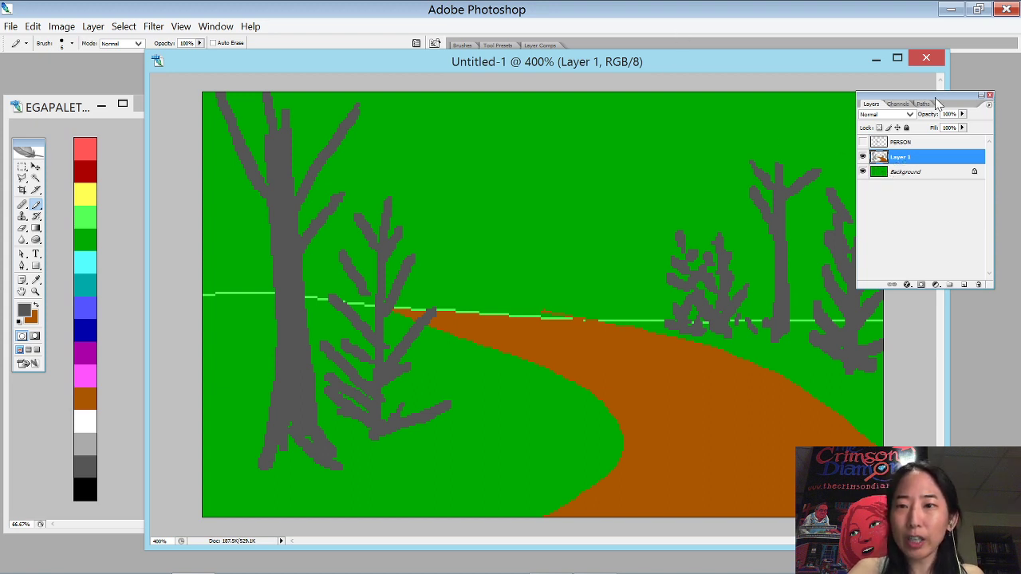
left_click_drag(957, 95, 983, 82)
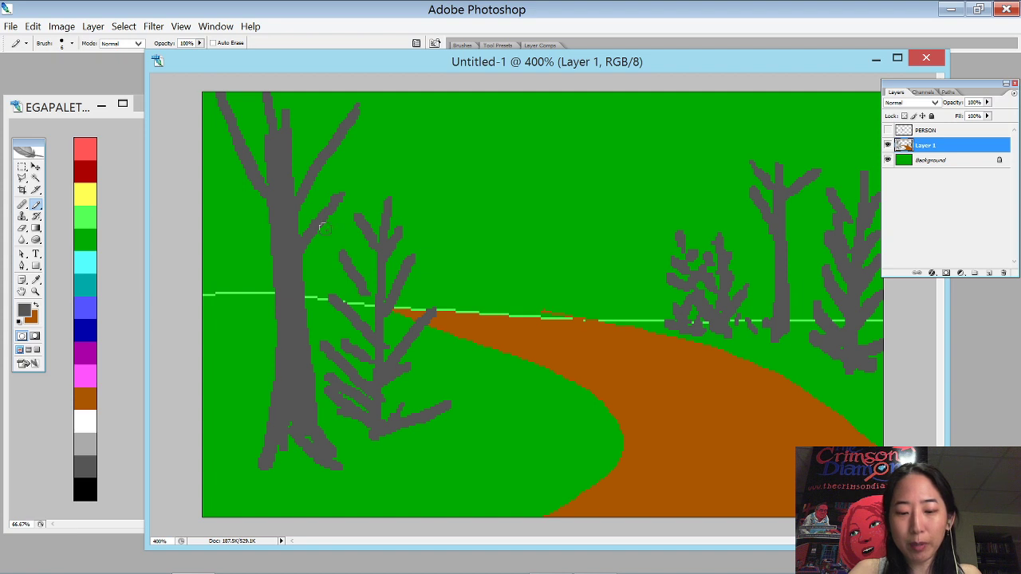
- Copy a rectangular area around the two left trees onto a new layer and move it toward the canvas's left edge
key("m")
key("ctrl+a")
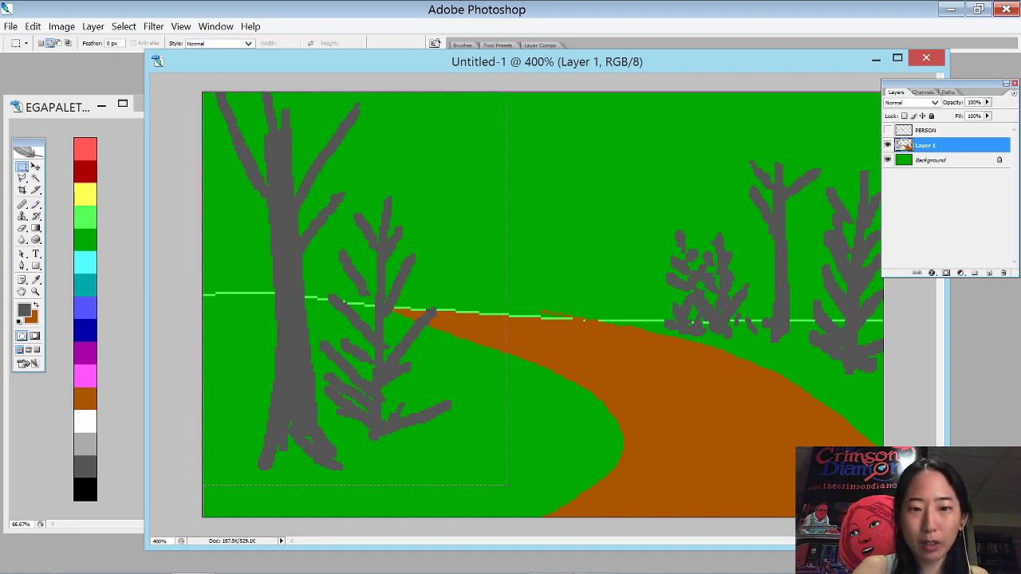
left_click_drag(482, 479, 483, 479)
key("v")
left_click_drag(356, 272, 299, 268)
- Paint over the leftover branch pieces and the misaligned far end of the path with sampled green
key("w")
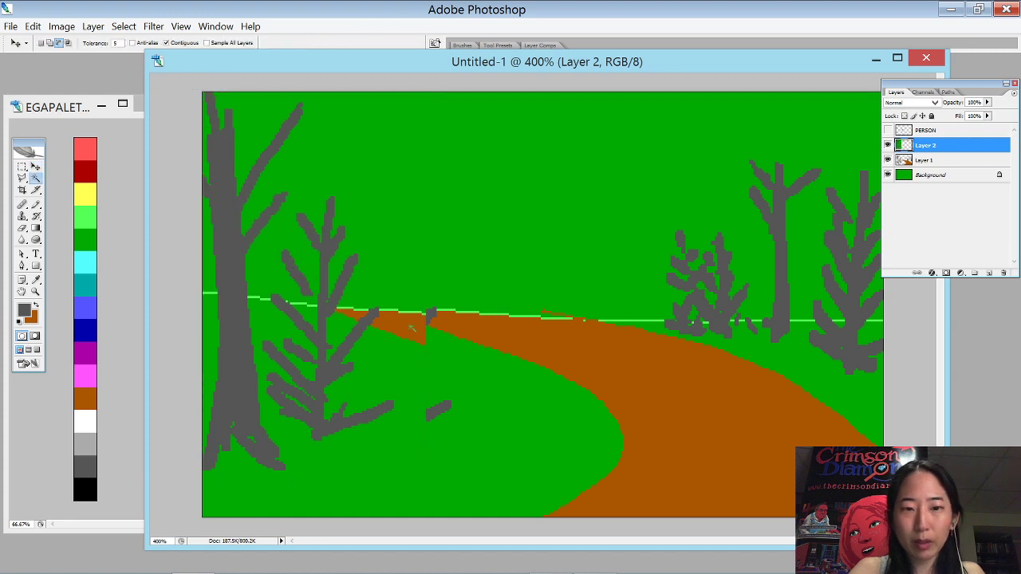
key("b")
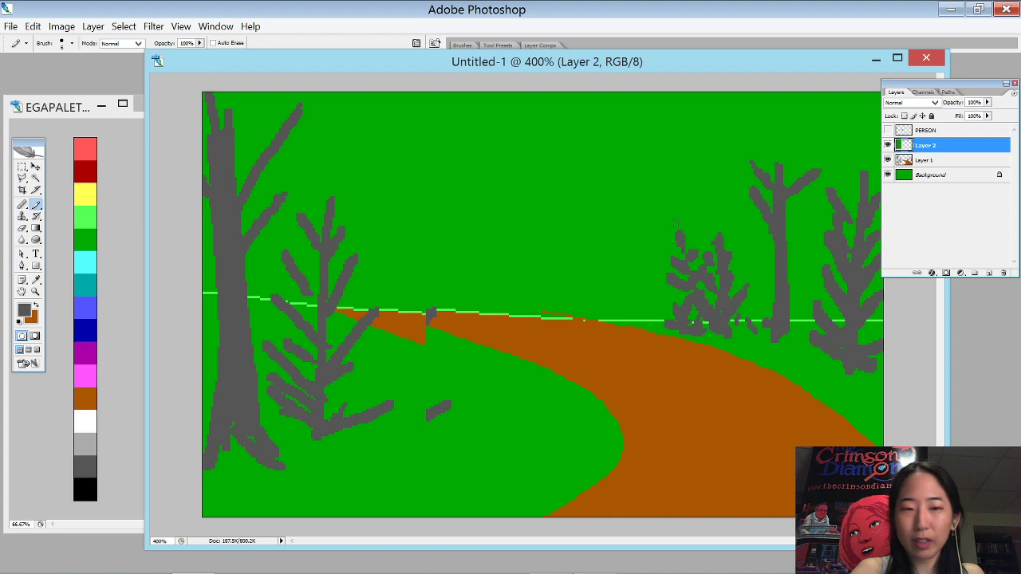
left_click(454, 389, "alt")
left_click_drag(431, 415, 448, 405)
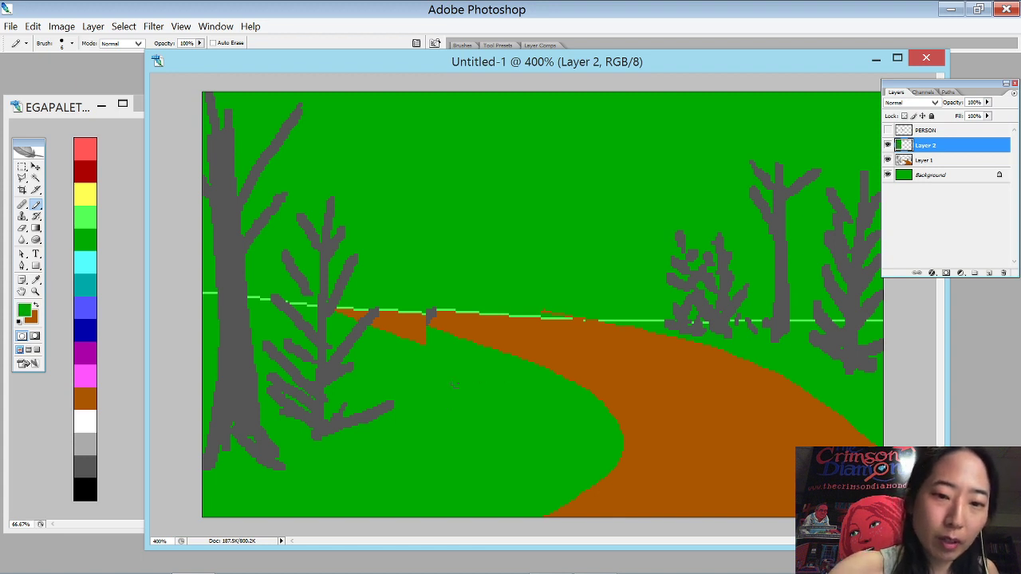
left_click_drag(359, 316, 435, 316)
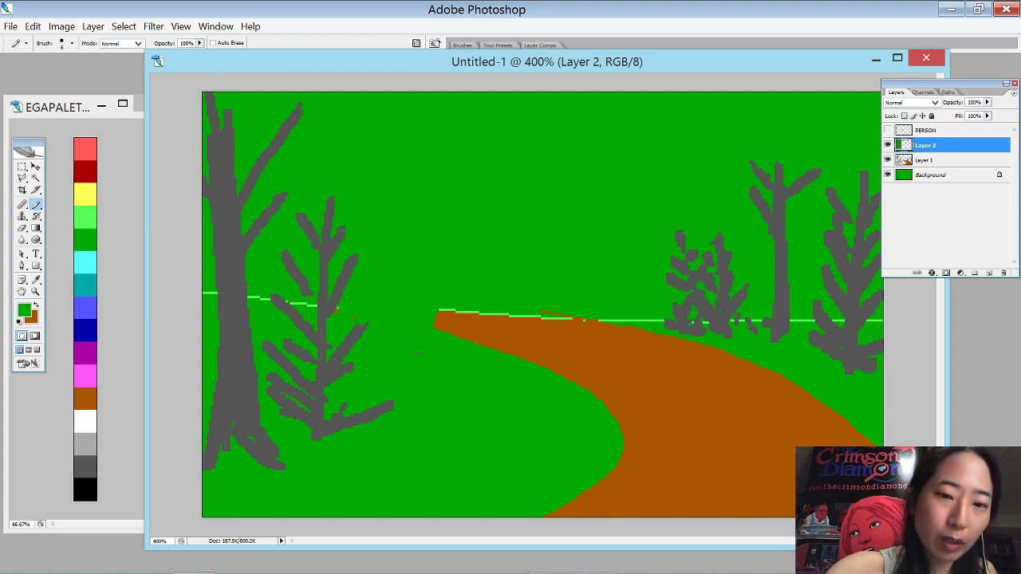
- Redraw the missing light green horizon line and the path's far tip in sampled brown, using a 1-pixel Pencil
left_click(87, 211)
key("p")
key("b")
left_click_drag(334, 302, 482, 316)
key("ctrl+z")
mouse_move(338, 307)
left_mouse_down()
mouse_move(477, 311)
mouse_move(384, 316)
mouse_move(396, 309)
left_mouse_up()
left_click(455, 323, "alt")
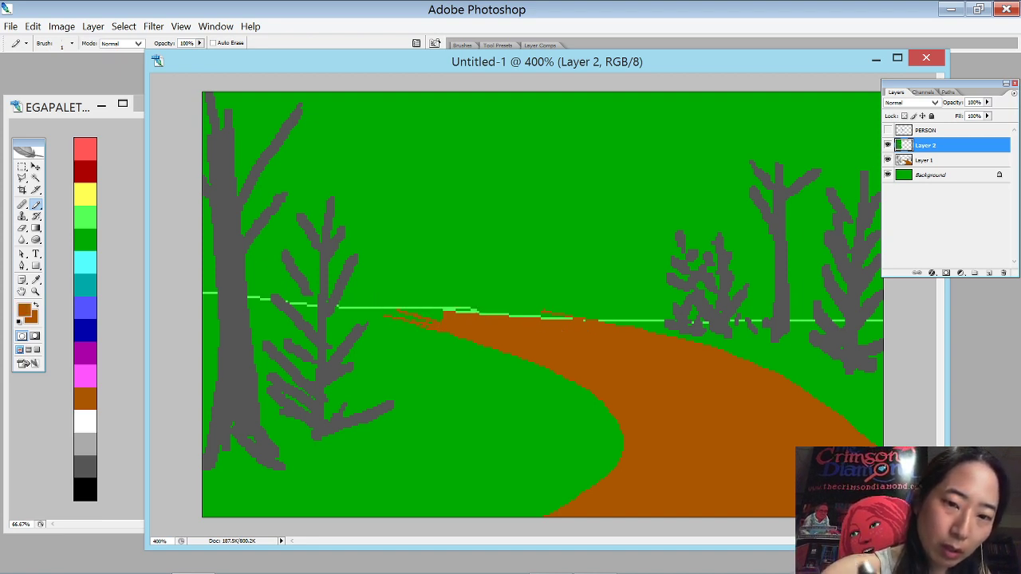
- Save the image as Untitled-2 in Photoshop format in the Art preview folder, with Maximize compatibility on
key("ctrl+s")
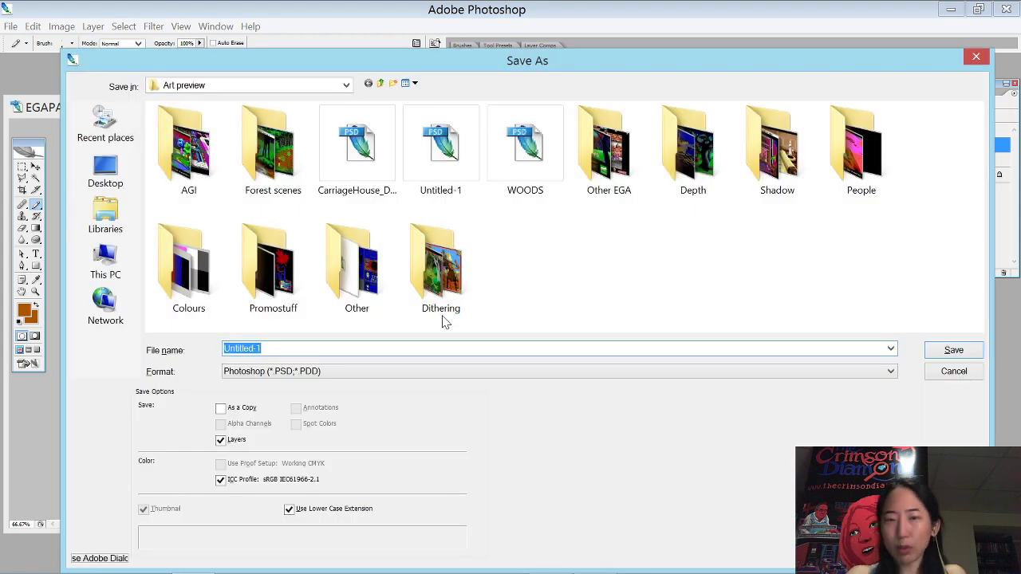
key("Right")
key("BackSpace")
type("2")
key("Return")
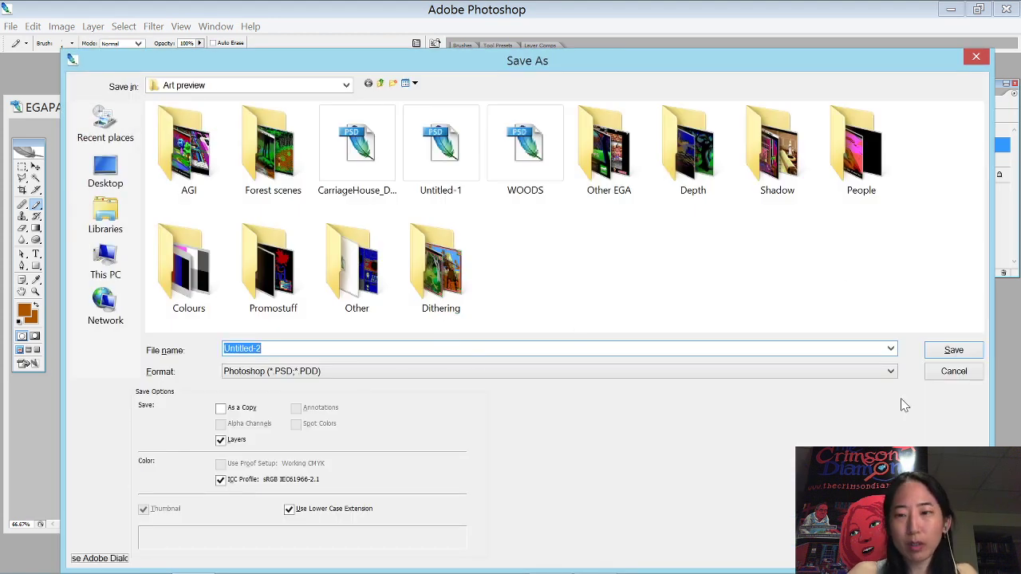
left_click(963, 355)
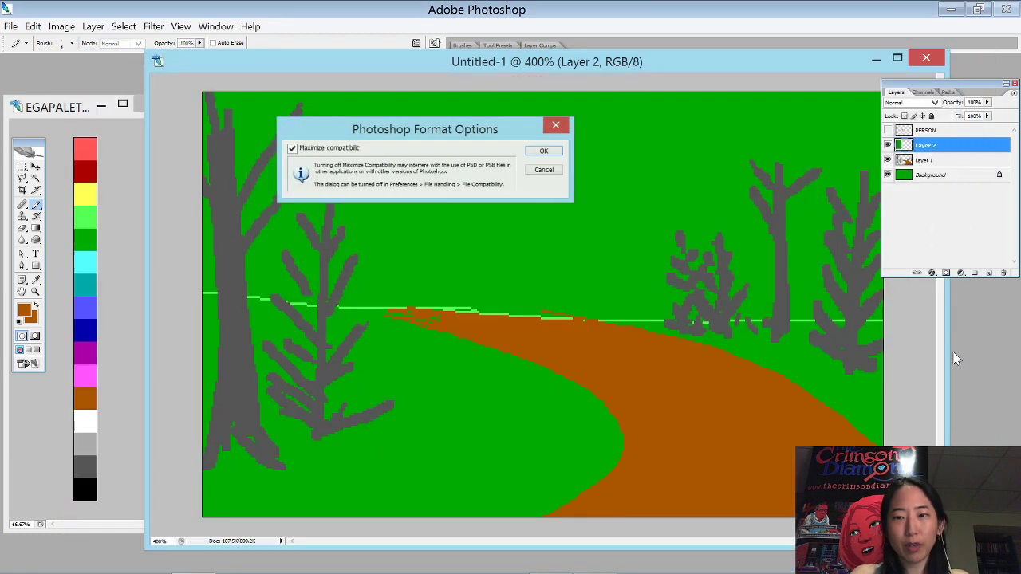
left_click(547, 153)
- Switch to VLC media player, enlarge its window to browse the playlist, skip to alberta.mid and minimize the player
left_click(590, 562)
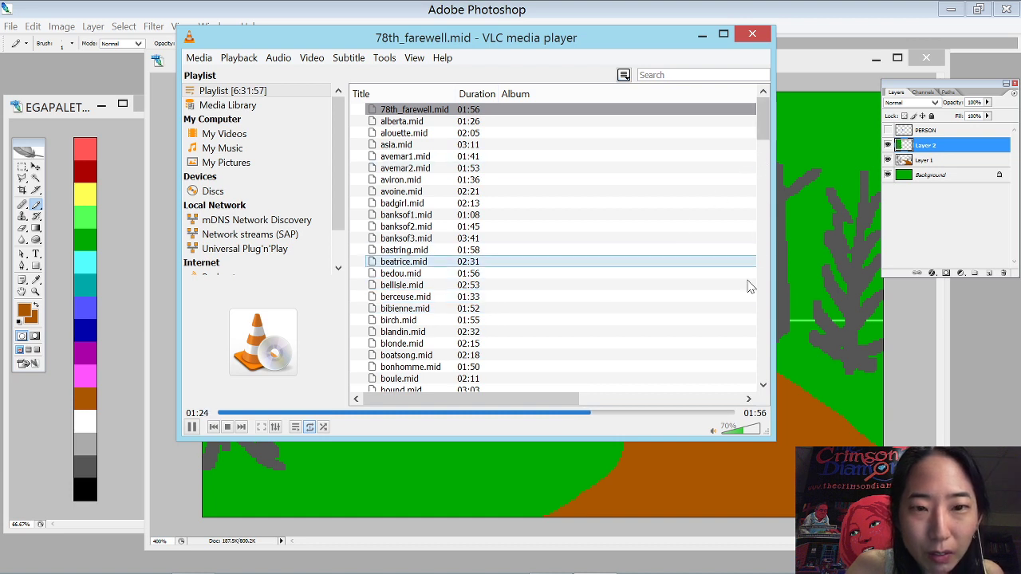
left_click_drag(769, 435, 987, 460)
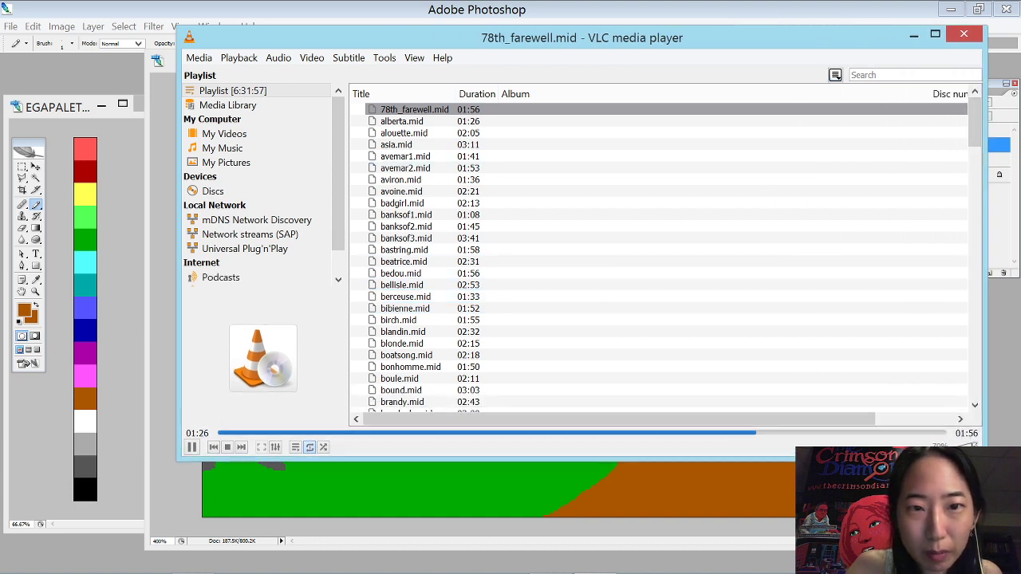
scroll(642, 320, "down", 15)
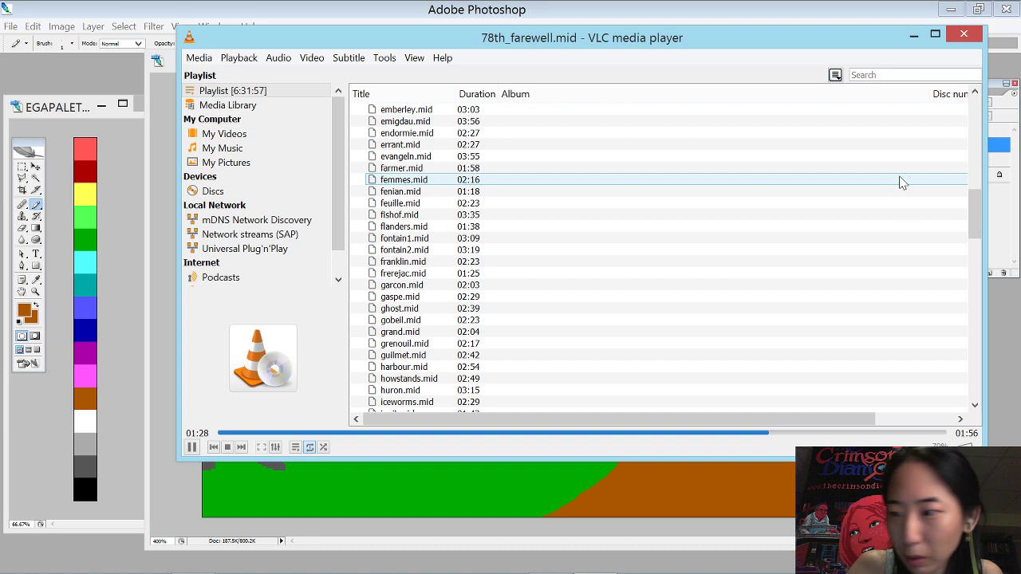
left_click_drag(976, 220, 958, 141)
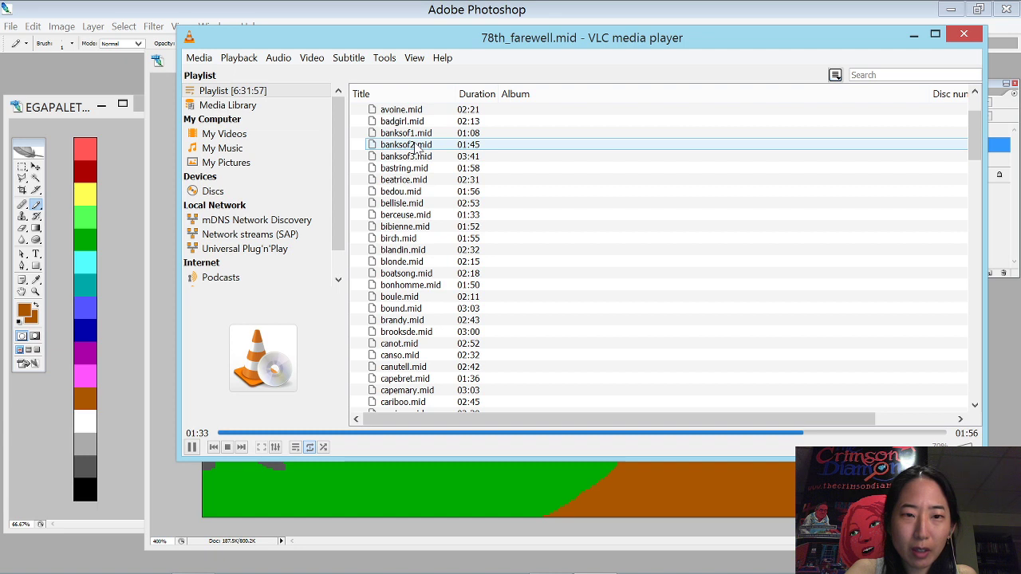
left_click(242, 447)
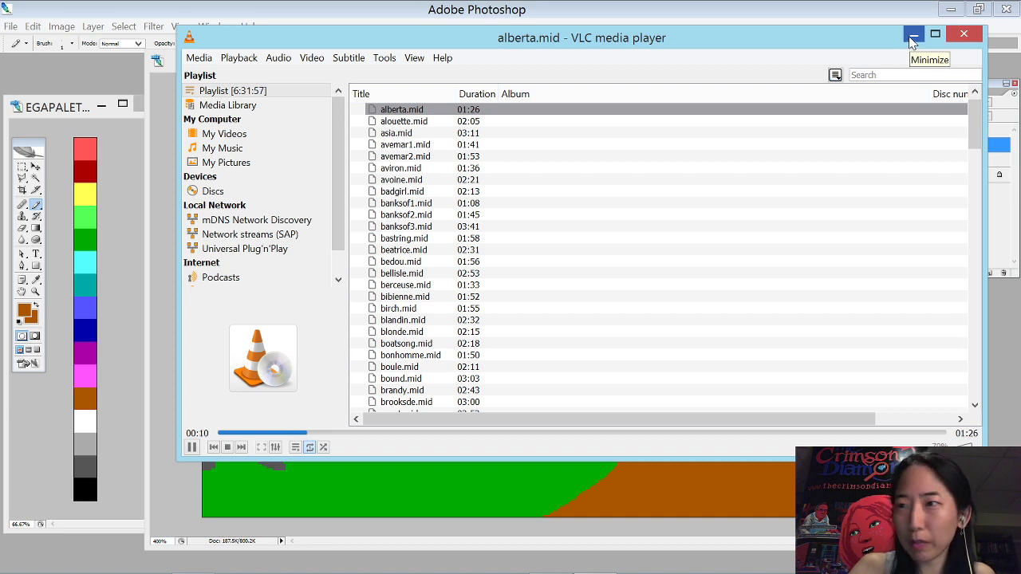
left_click(912, 38)
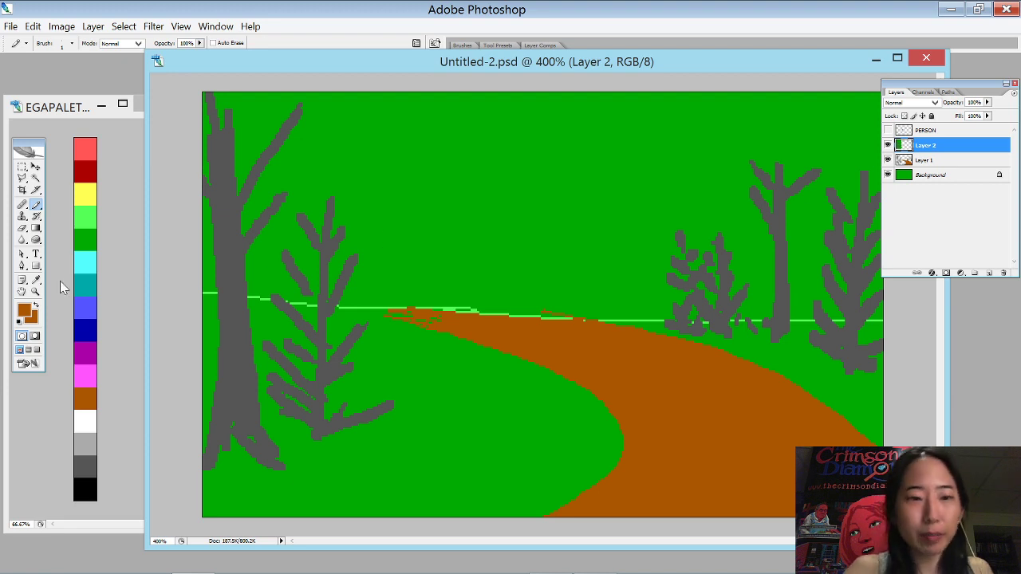
- Choose dark red as the foreground colour and select all green areas with the Magic Wand, with Sample All Layers on and Contiguous off
left_click(86, 170)
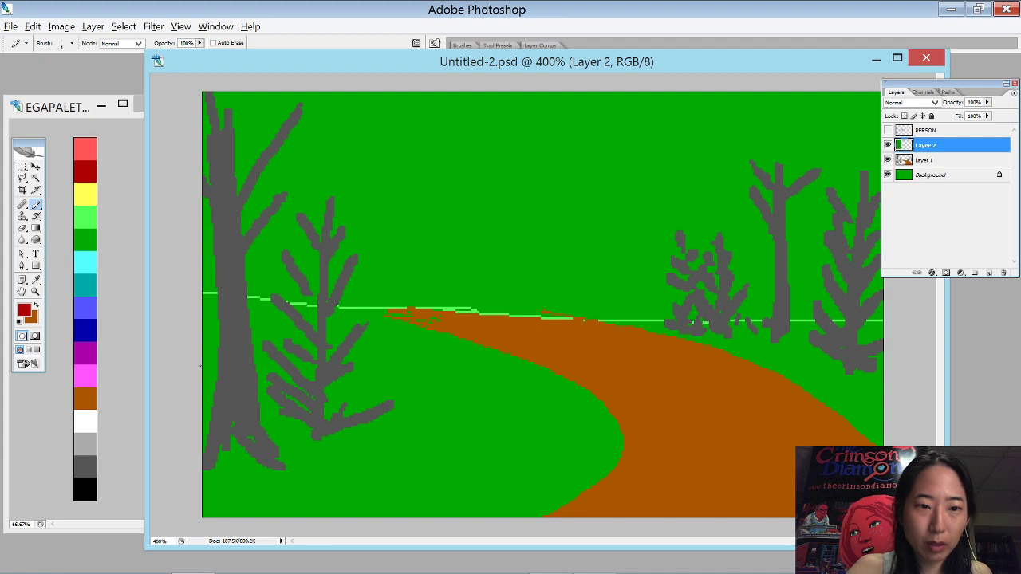
key("w")
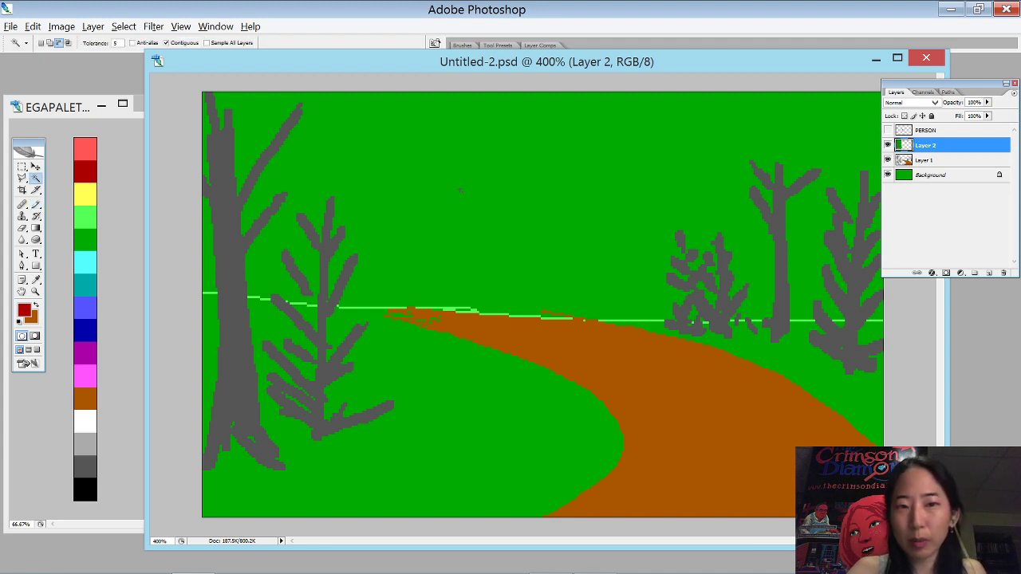
left_click(206, 42)
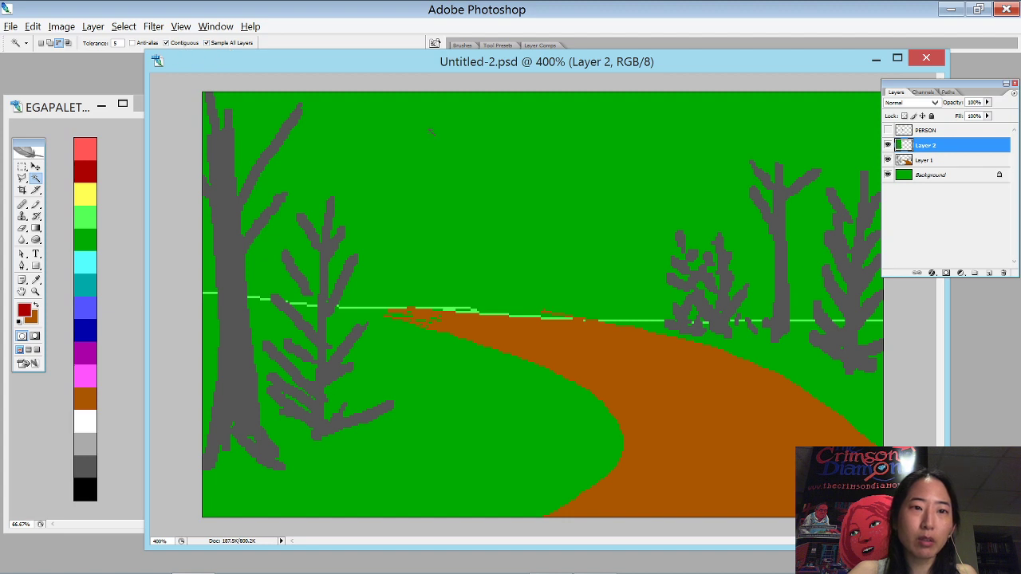
left_click(181, 44)
left_click(251, 255)
key("b")
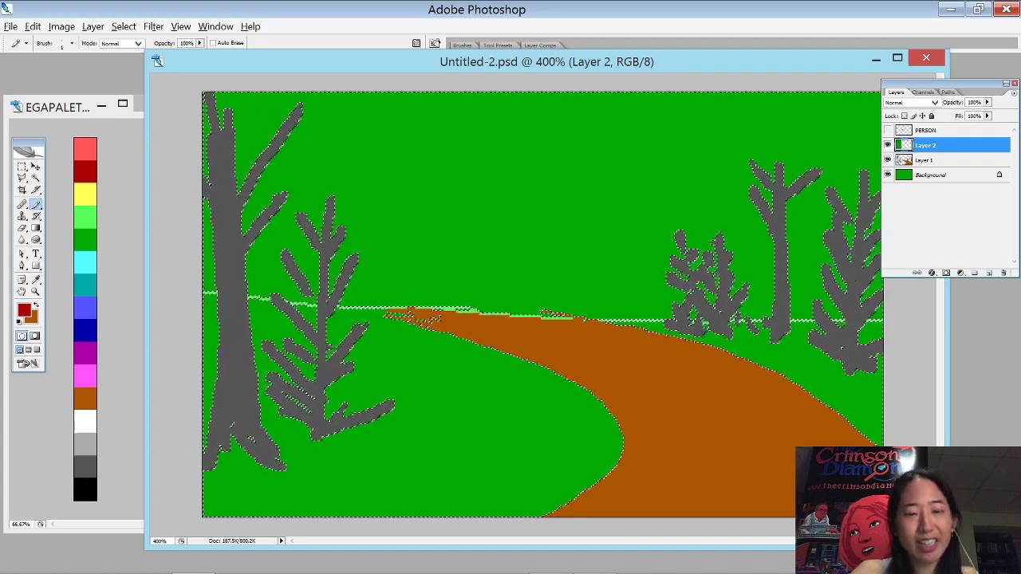
- Try to sketch the base and vertical edges of a building corner in dark red between the left trees and the path
mouse_move(392, 187)
left_mouse_down()
mouse_move(392, 399)
mouse_move(392, 341)
mouse_move(389, 374)
mouse_move(444, 394)
mouse_move(521, 381)
left_mouse_up()
key("ctrl+z")
left_click_drag(458, 186, 456, 394)
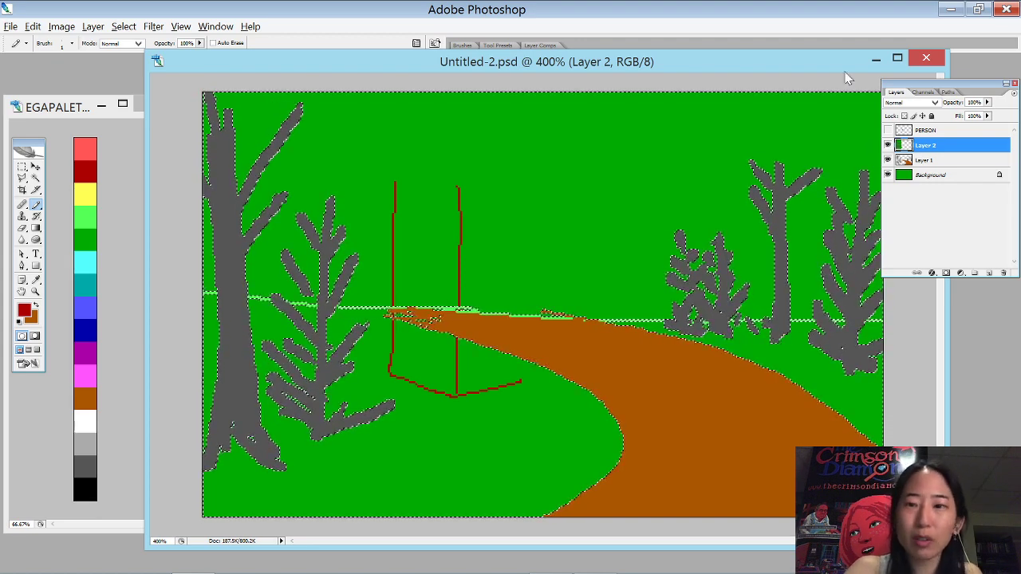
- Show the history palette, revert to the state before the dark red strokes and deselect
left_click(215, 26)
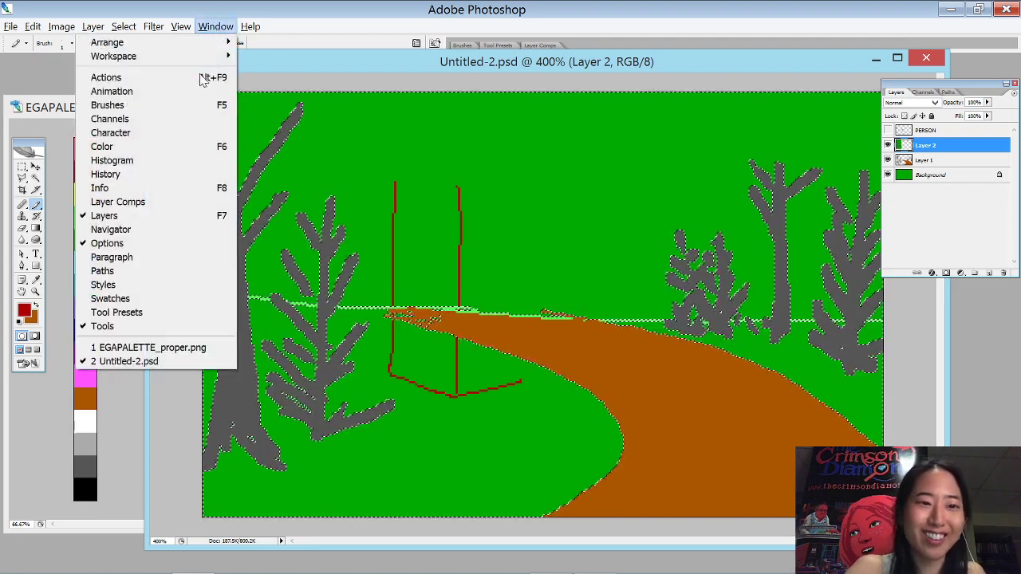
left_click(163, 174)
left_click(953, 333)
key("ctrl+d")
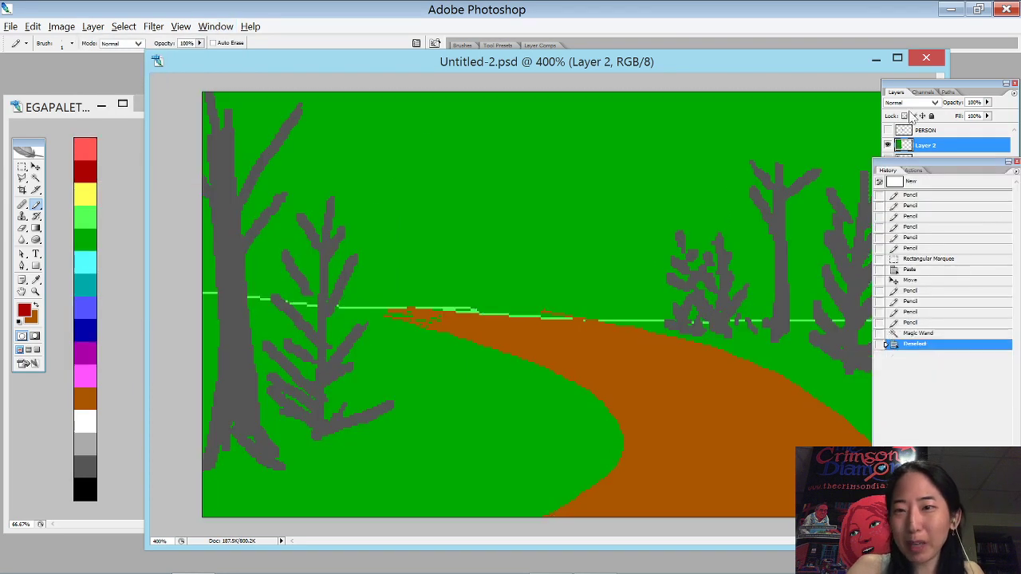
- Show the PERSON layer and move the character down and right onto the near edge of the path
left_click(900, 132)
left_click(888, 130)
key("v")
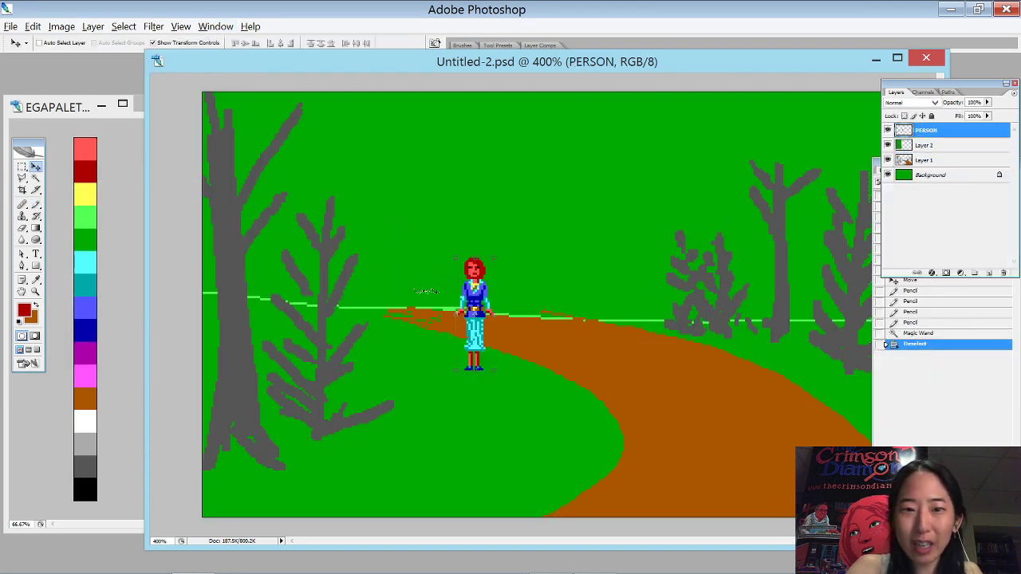
left_click_drag(473, 287, 506, 307)
left_click_drag(511, 343, 528, 359)
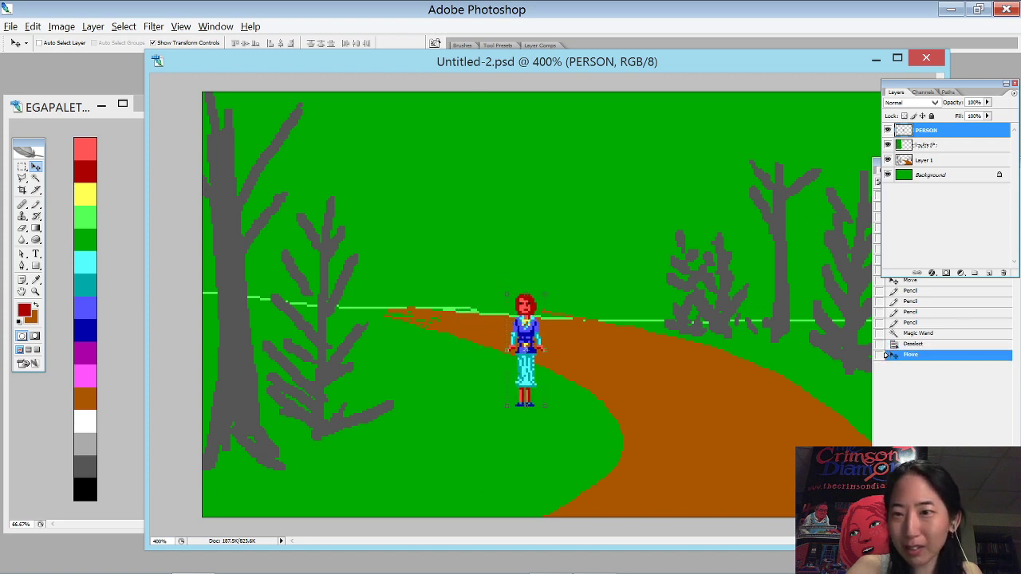
- Merge Layer 2 down into Layer 1 and add a new empty layer beneath PERSON
left_click(926, 146)
key("ctrl+e")
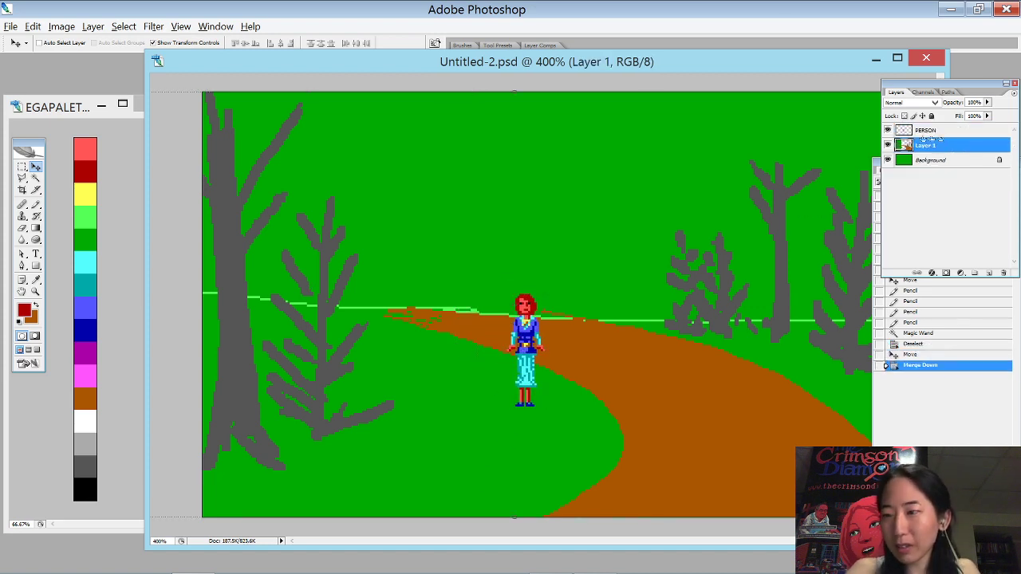
key("ctrl+shift+n")
key("Return")
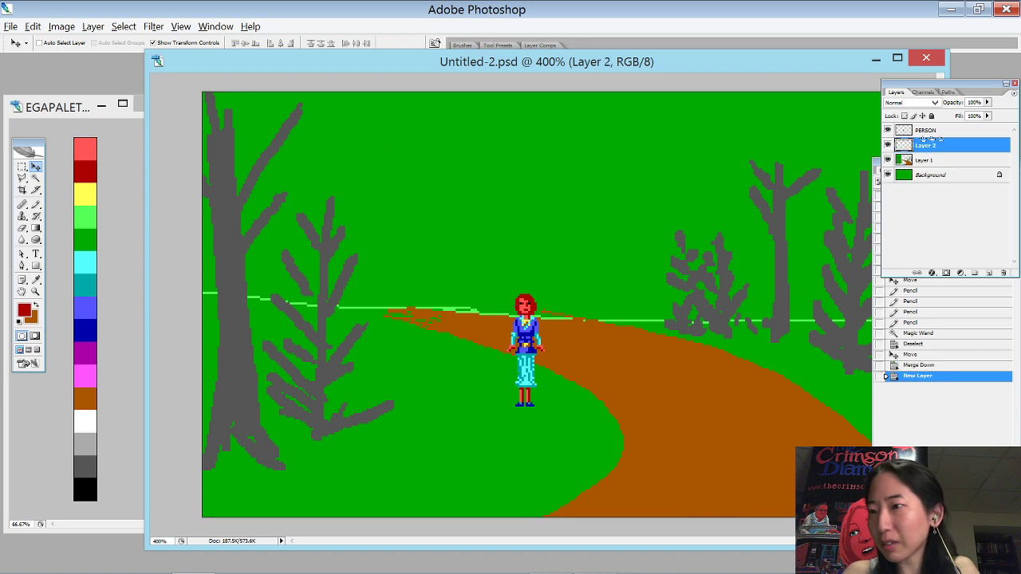
- Sketch the base and vertical edges of a building corner in dark red on the new layer, and move the sketch left of the character
key("b")
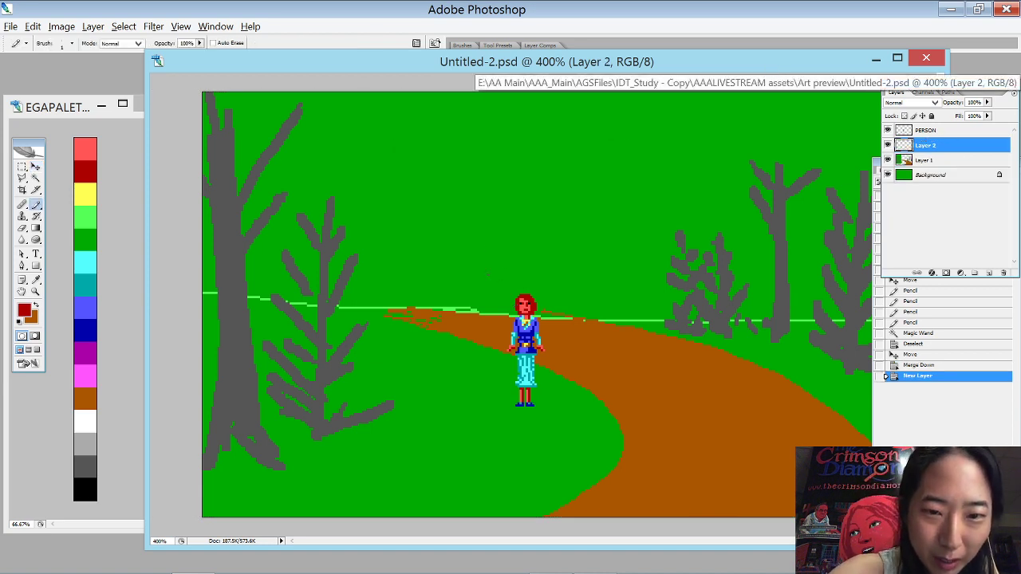
mouse_move(423, 274)
left_mouse_down()
mouse_move(421, 406)
mouse_move(486, 431)
mouse_move(542, 410)
left_mouse_up()
mouse_move(484, 264)
left_mouse_down()
mouse_move(492, 432)
mouse_move(485, 279)
mouse_move(483, 431)
left_mouse_up()
key("ctrl+z")
left_click_drag(544, 256, 542, 413)
mouse_move(503, 327)
left_mouse_down()
mouse_move(495, 307)
mouse_move(462, 310)
left_mouse_up()
- Add the two dark red top edges joining the building's vertical lines, redoing the first one
left_click_drag(382, 241, 445, 252)
key("ctrl+z")
mouse_move(372, 239)
left_mouse_down()
mouse_move(446, 252)
mouse_move(502, 241)
left_mouse_up()
left_click(504, 241)
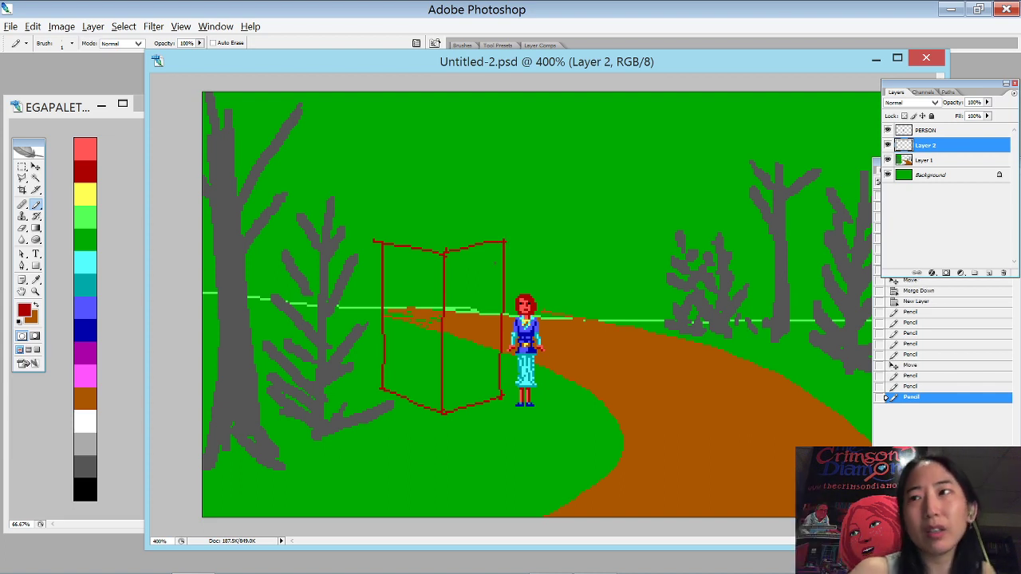
- Draw a gabled roof in dark red on top of the building sketch, redoing a misplaced edge
mouse_move(373, 240)
left_mouse_down()
mouse_move(396, 190)
mouse_move(422, 182)
mouse_move(479, 193)
mouse_move(447, 252)
left_mouse_up()
key("ctrl+z")
left_click_drag(419, 182, 370, 239)
left_click_drag(479, 192, 509, 243)
left_click(482, 194)
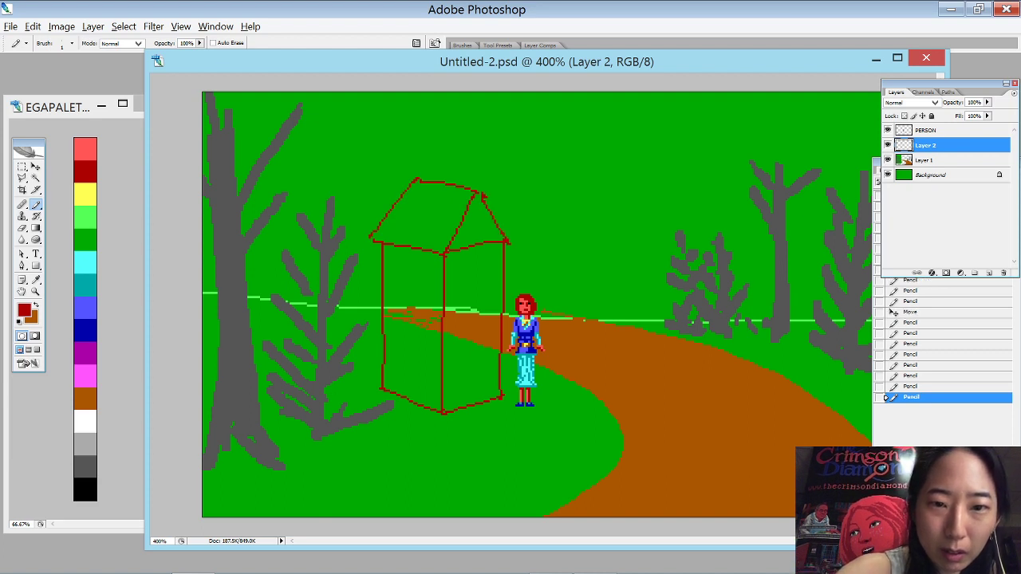
- Outline a door on the building's front wall and a small crescent window in the gable, and move the sketch slightly up
left_click_drag(462, 276, 462, 396)
key("ctrl+z")
mouse_move(460, 286)
left_mouse_down()
mouse_move(459, 400)
mouse_move(477, 277)
mouse_move(500, 274)
mouse_move(458, 285)
mouse_move(494, 274)
mouse_move(494, 395)
left_mouse_up()
key("ctrl+z")
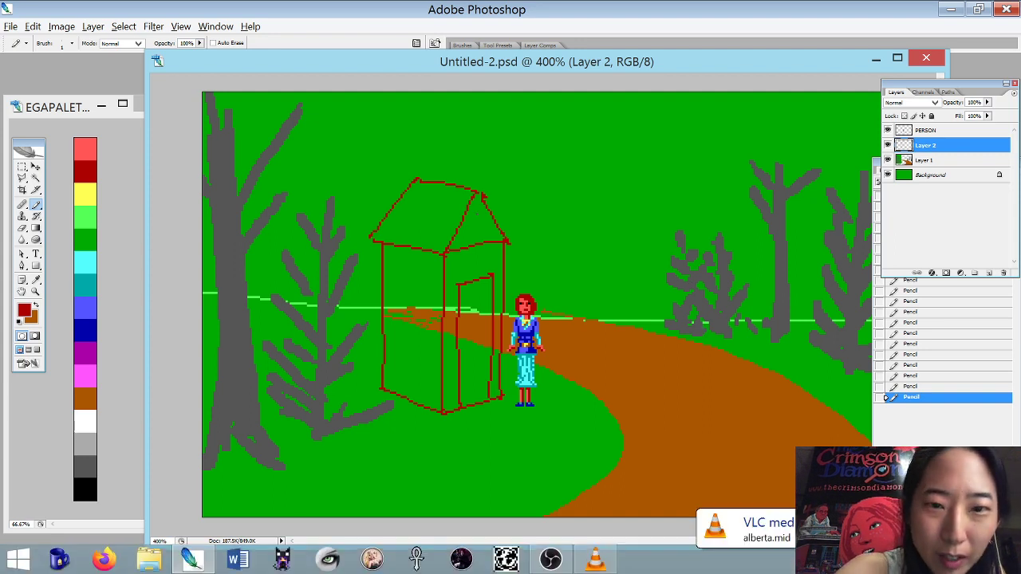
left_click_drag(477, 217, 484, 221)
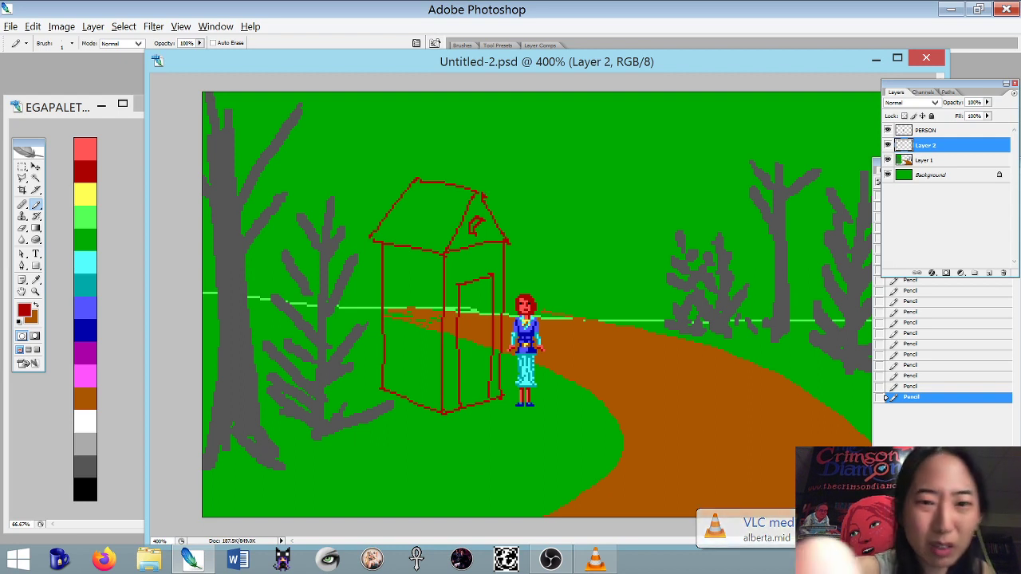
key("v")
mouse_move(477, 225)
left_mouse_down()
mouse_move(444, 210)
mouse_move(455, 225)
mouse_move(471, 201)
left_mouse_up()
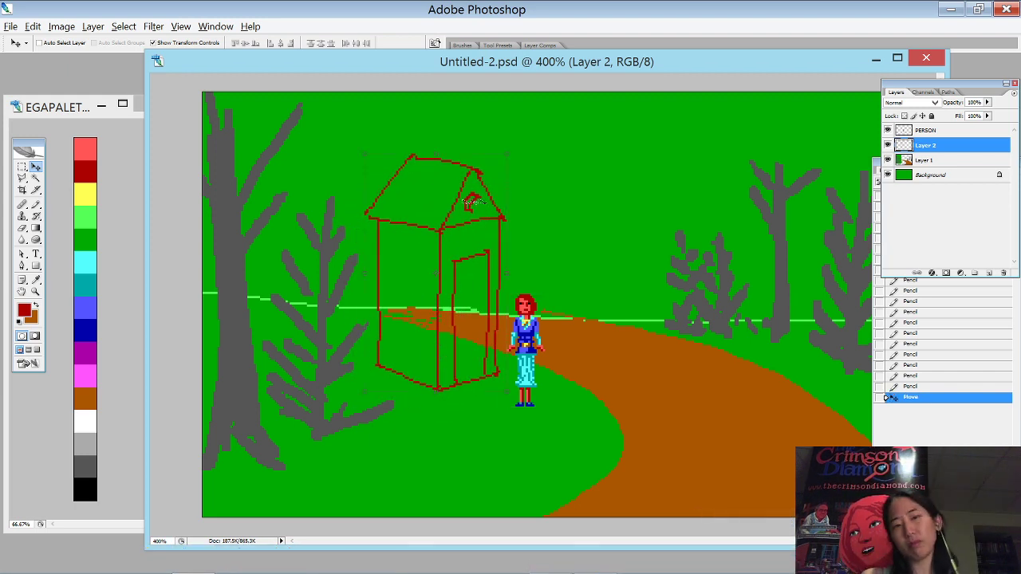
- Set the Magic Wand to contiguous selection with Sample All Layers off
key("w")
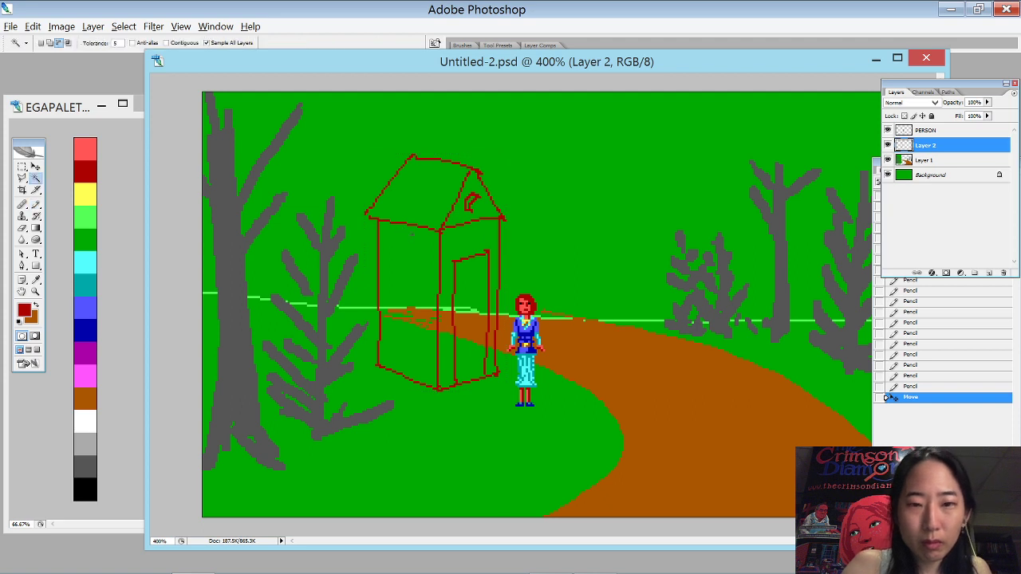
left_click(184, 43)
left_click(227, 44)
key("b")
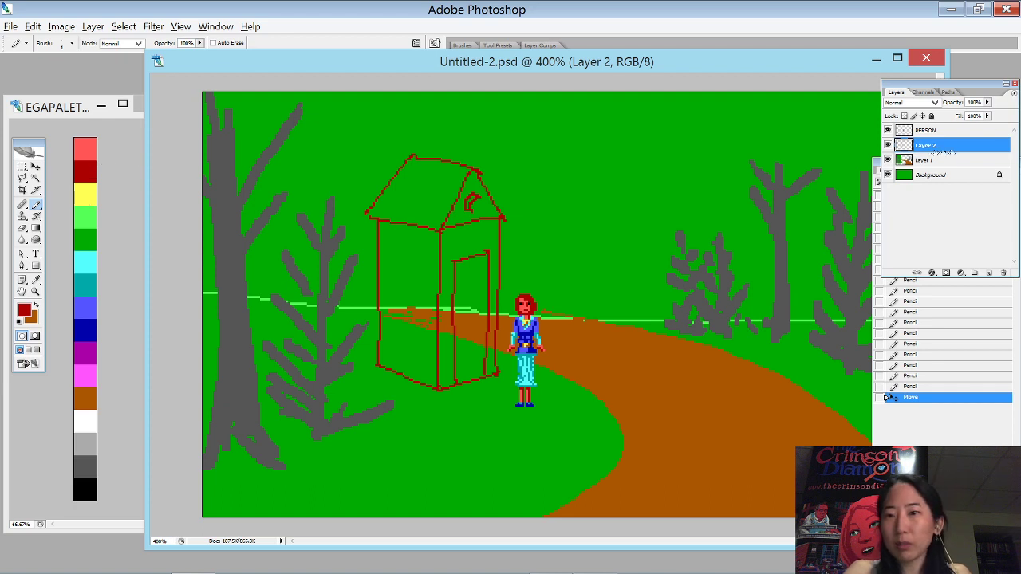
- Duplicate Layer 2 under the default name and hide the original layer
right_click(940, 150)
left_click(900, 196)
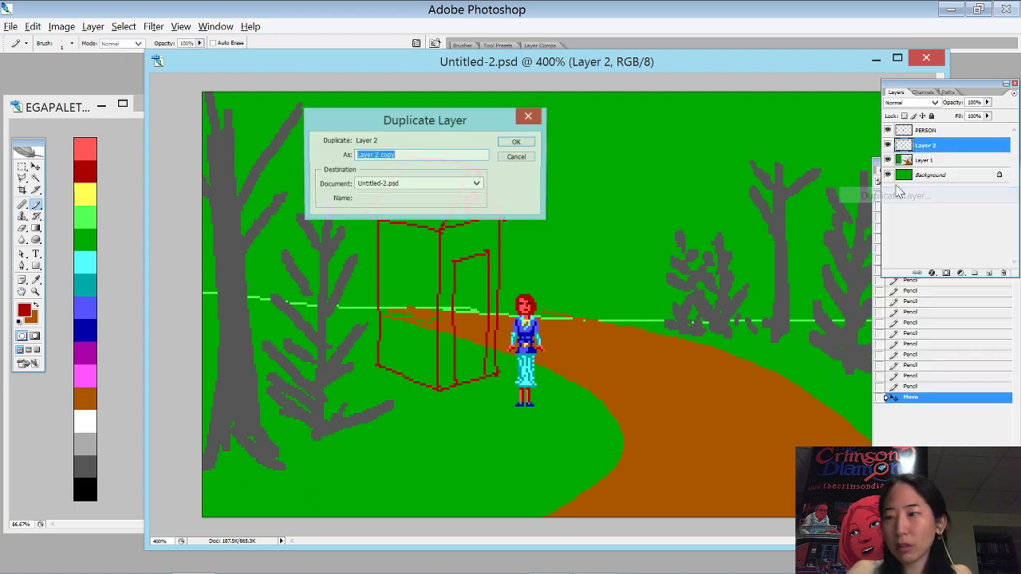
key("Return")
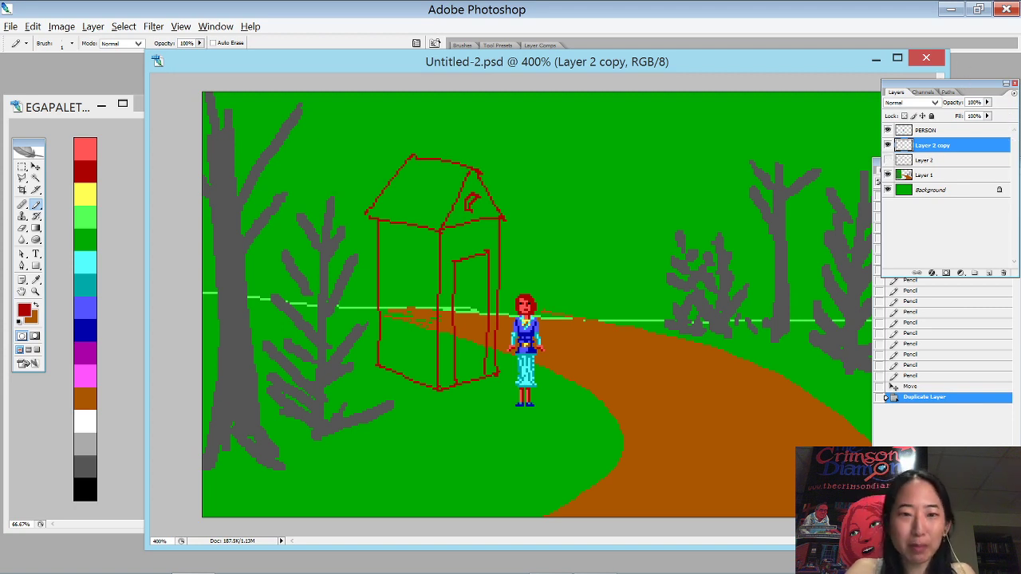
- Fill the building's side wall with dark red on the duplicated layer
key("w")
left_click(421, 272)
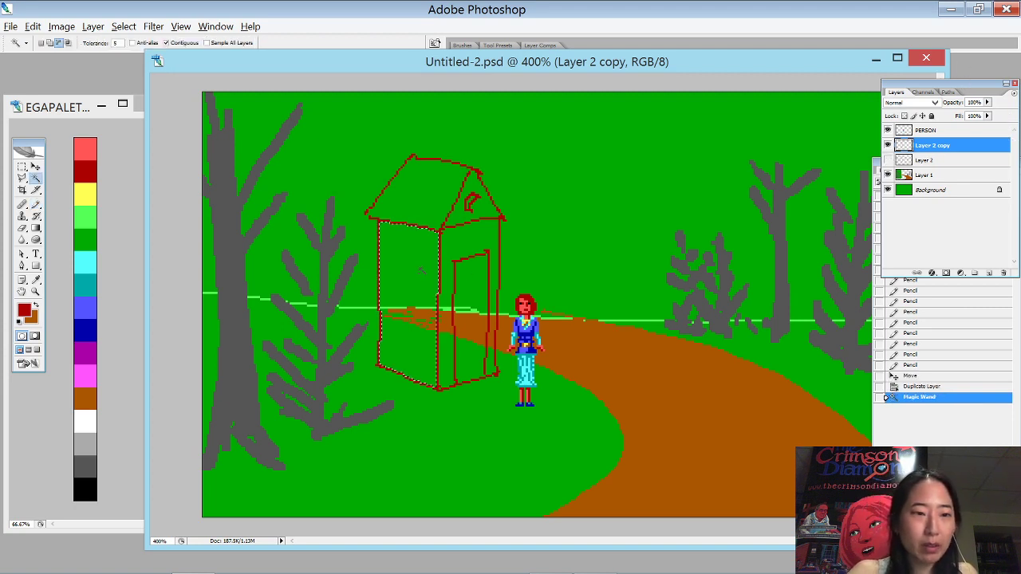
key("x")
key("ctrl+BackSpace")
key("ctrl+d")
- Fill the building's front wall around the door with light red from the palette
key("b")
left_click(94, 152, "alt")
key("x")
key("w")
left_click(470, 240)
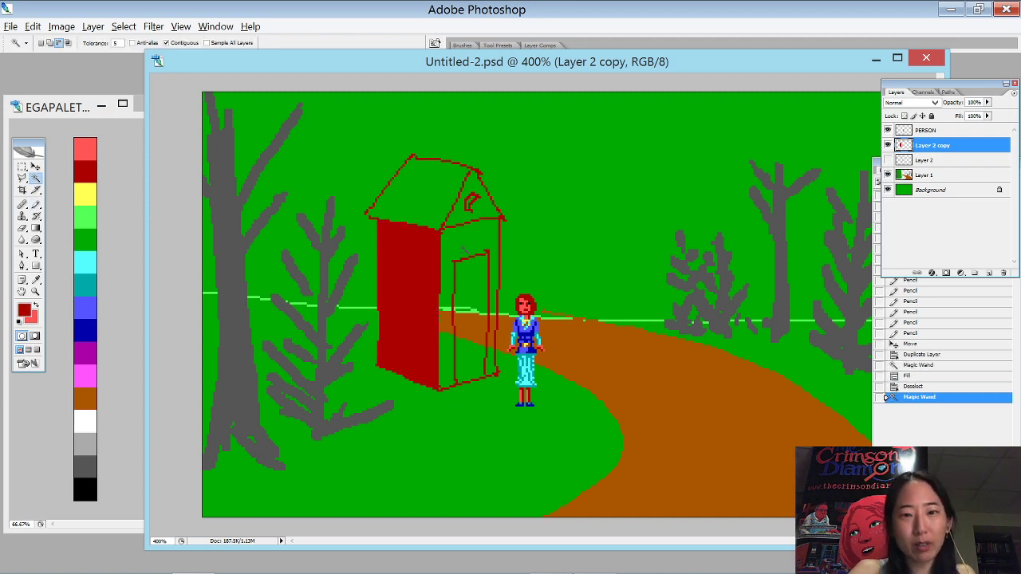
key("ctrl+BackSpace")
key("ctrl+BackSpace")
key("ctrl+d")
- Fill the door area with the brown sampled from the path
key("b")
left_click(486, 270)
key("ctrl+z")
key("w")
left_click(482, 271)
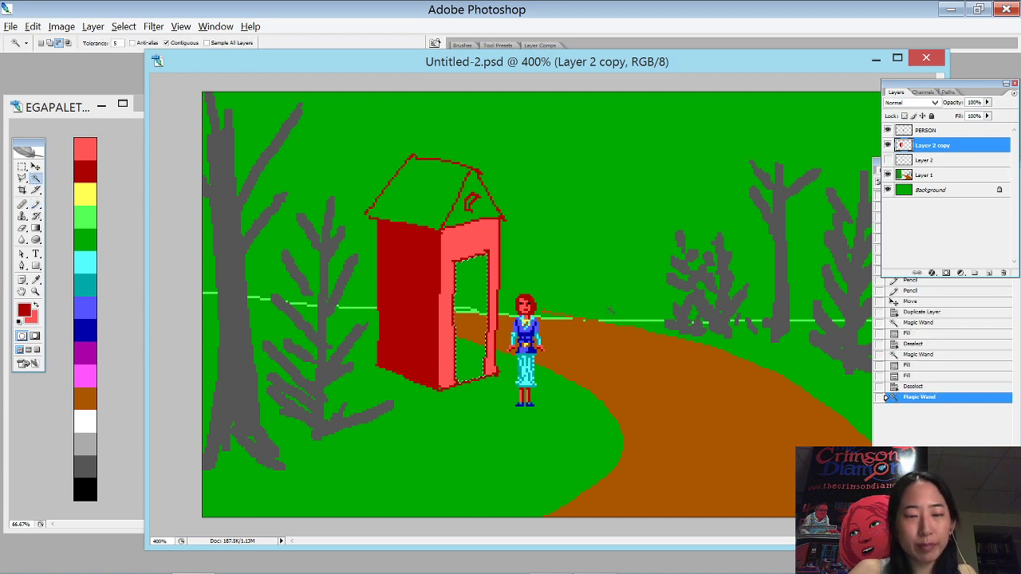
key("b")
left_click(633, 364, "alt")
key("x")
key("ctrl+BackSpace")
key("ctrl+d")
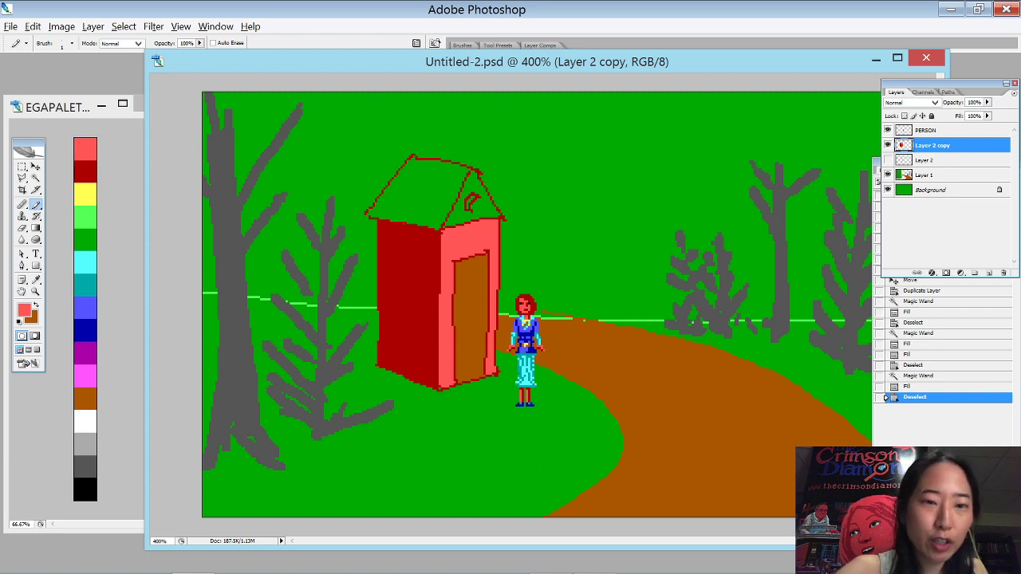
- Touch up the roof's eave in dark red and draw inner trim lines parallel to the gable's two sloped edges
left_click(409, 273, "alt")
left_click(370, 221)
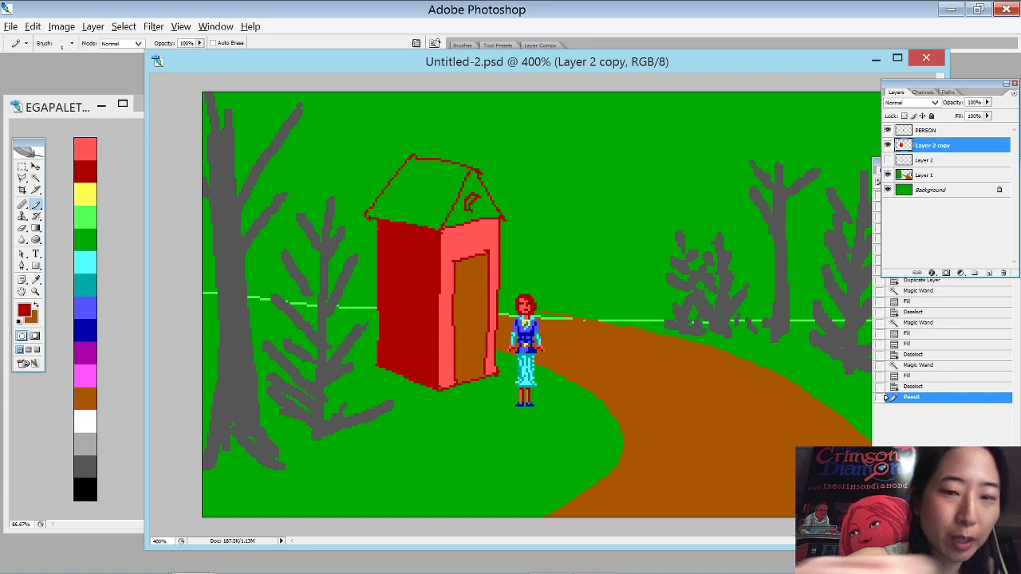
key("w")
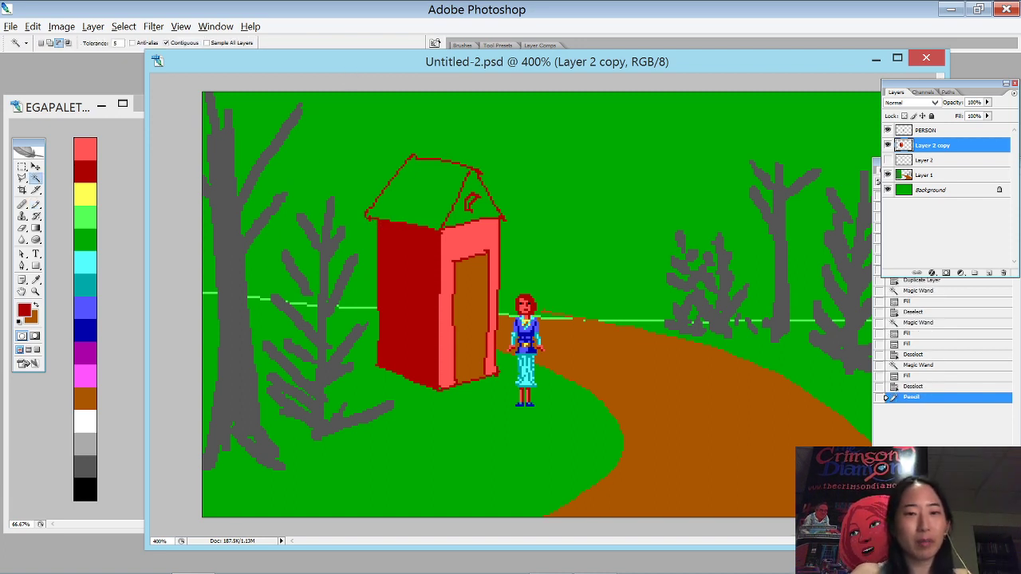
key("b")
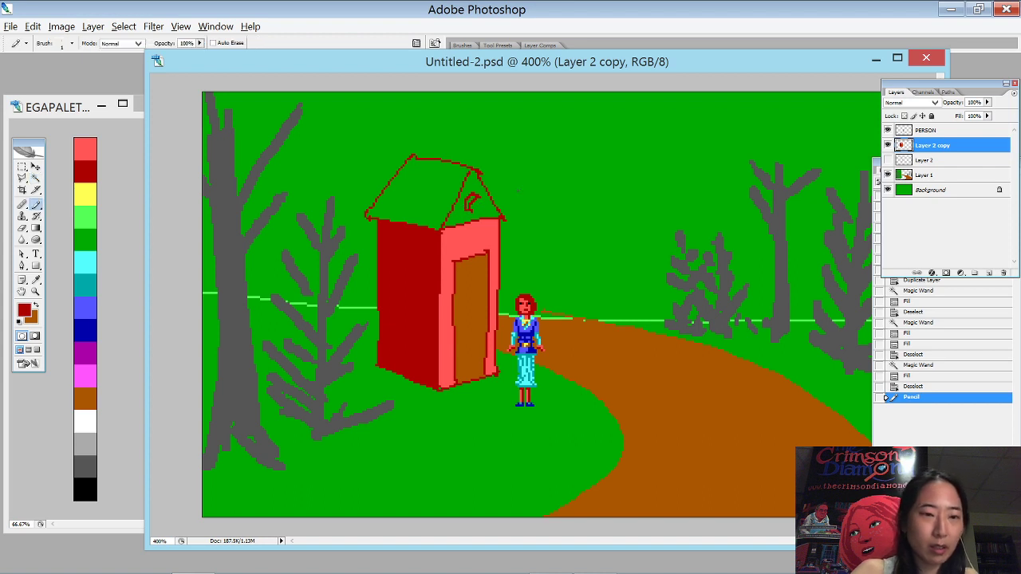
mouse_move(451, 225)
left_mouse_down()
mouse_move(477, 173)
mouse_move(499, 219)
left_mouse_up()
key("ctrl+z")
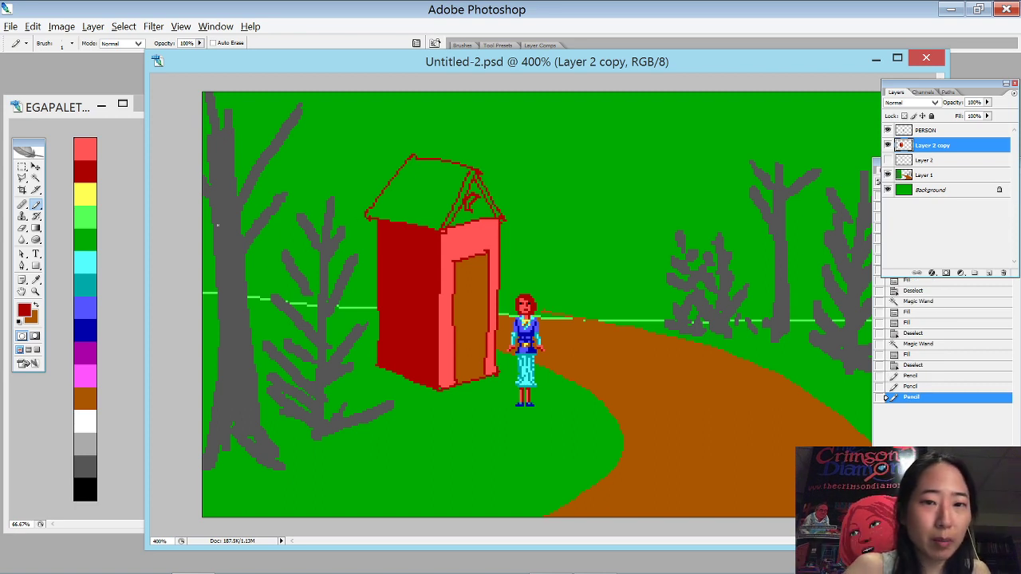
- Fill the gable triangle around the crescent window with dark grey
key("b")
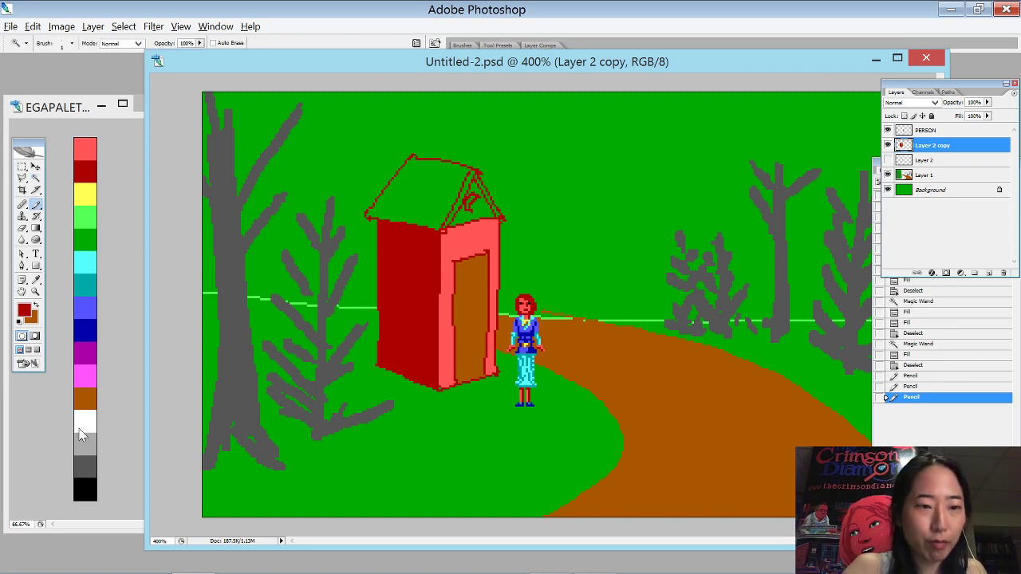
left_click(88, 485, "alt")
key("x")
key("w")
left_click(479, 217)
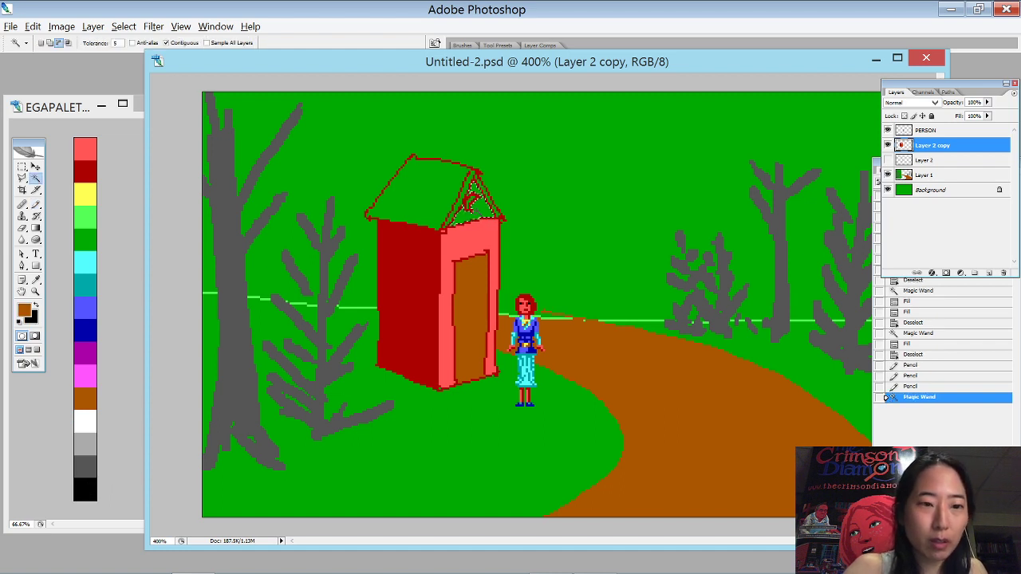
key("b")
key("x")
left_click(90, 473)
key("ctrl+d")
- Fill the roof's large side slope with light grey
key("w")
left_click(412, 194)
key("b")
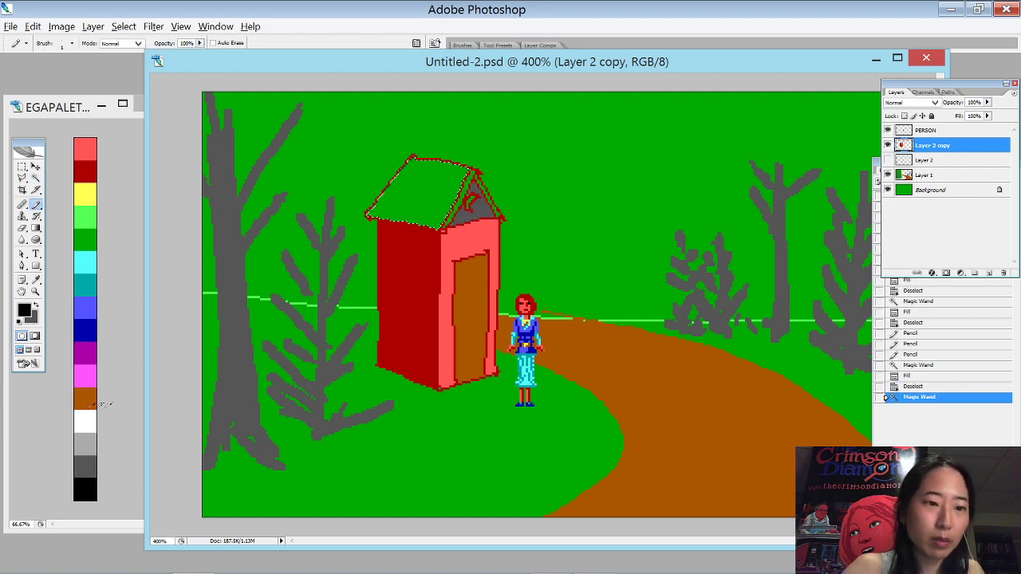
left_click(89, 445)
key("alt+BackSpace")
key("ctrl+d")
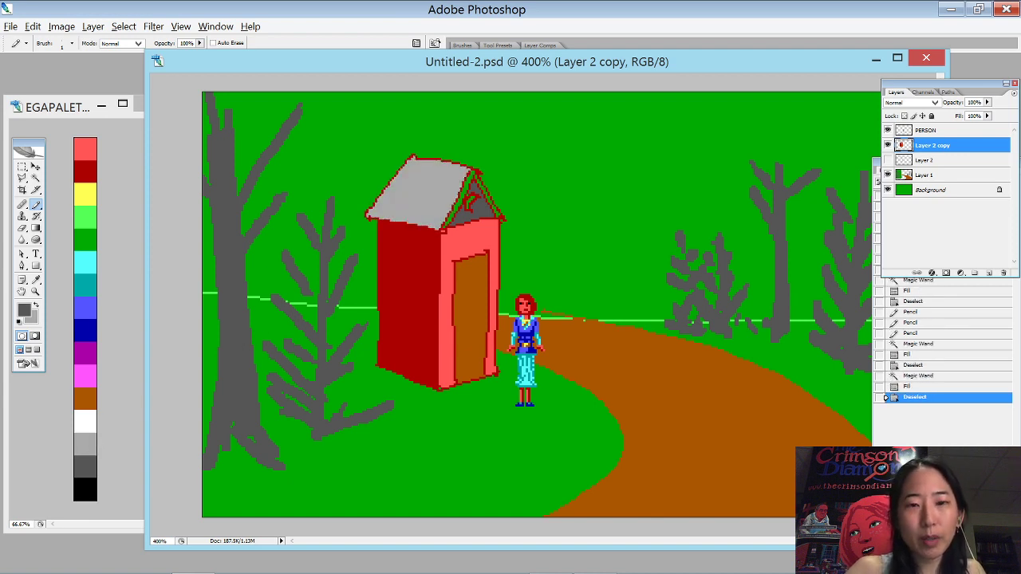
- Restore the roof slope selection and refill it with dark grey
key("ctrl+z")
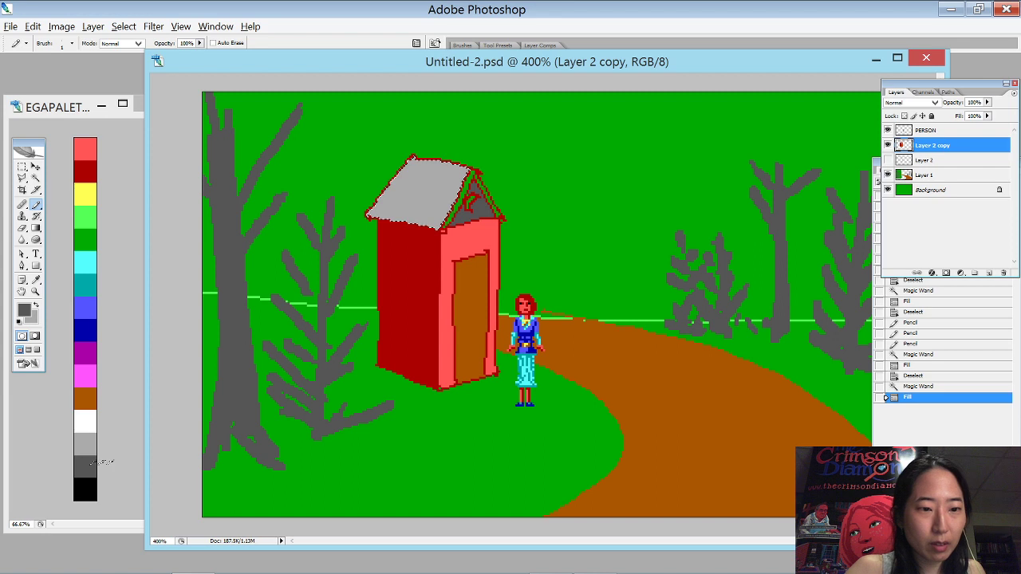
left_click(83, 468)
key("alt+BackSpace")
key("alt+BackSpace")
key("ctrl+d")
key("w")
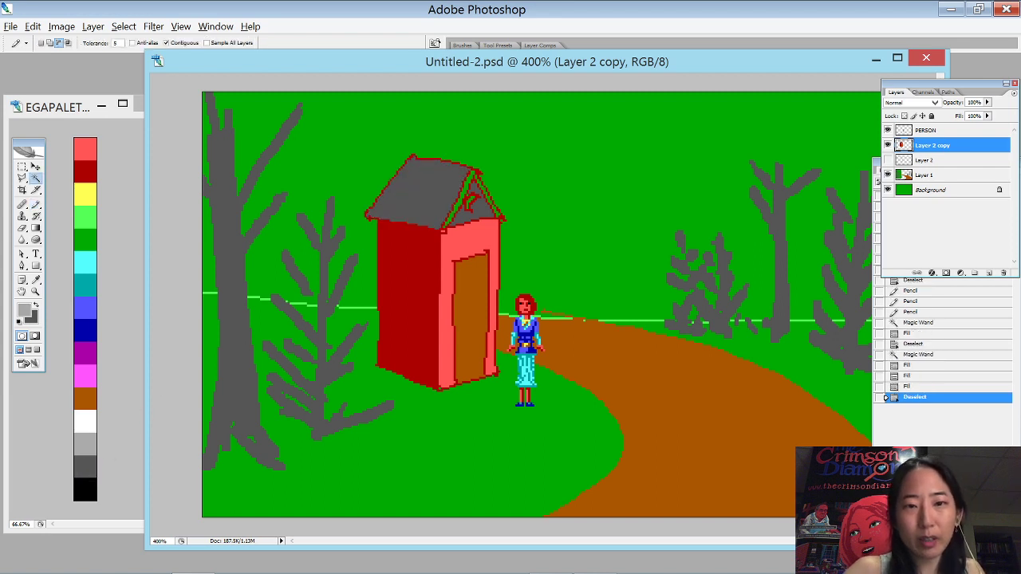
key("b")
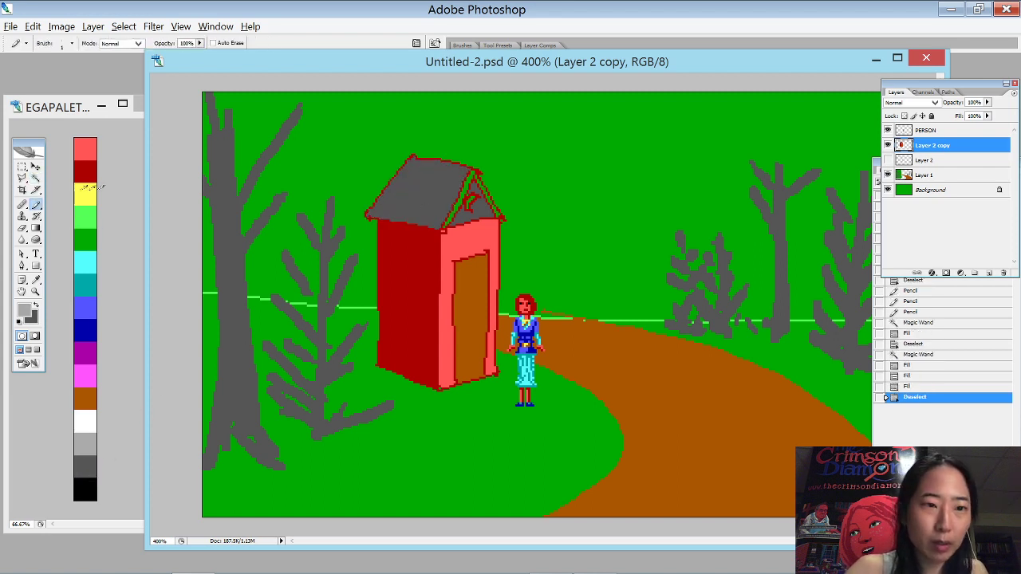
- Add a new layer above PERSON and draw a yellow arrow in the sky pointing down toward the building
left_click(949, 131)
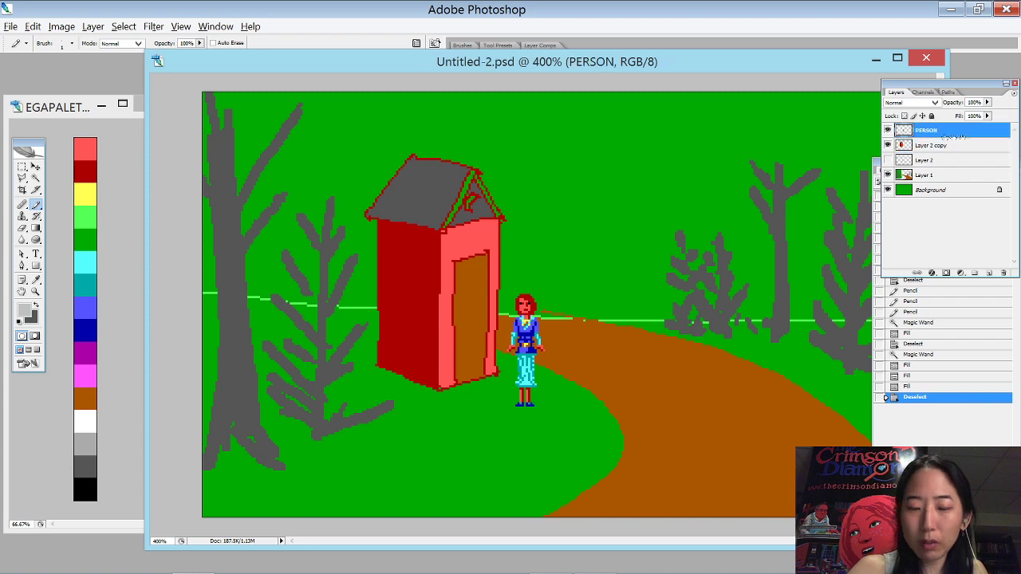
key("ctrl+shift+n")
key("Return")
left_click_drag(687, 117, 567, 208)
key("ctrl+z")
left_click(86, 189)
mouse_move(643, 108)
left_mouse_down()
mouse_move(562, 156)
mouse_move(566, 140)
mouse_move(588, 168)
left_mouse_up()
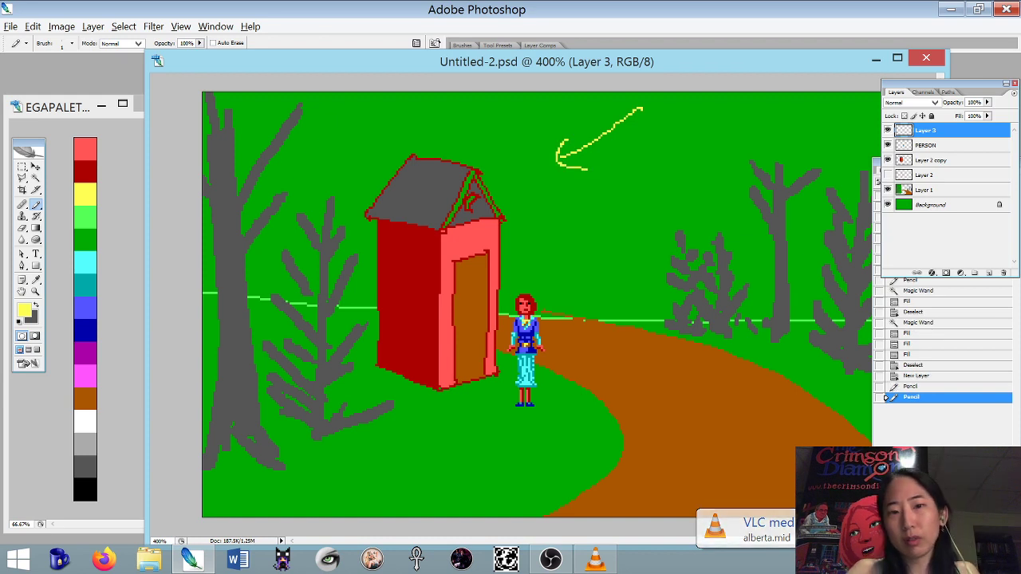
- Fill both trim strips along the gable's edges with light grey on Layer 2 copy
key("w")
left_click(472, 175)
key("ctrl+d")
left_click(932, 161)
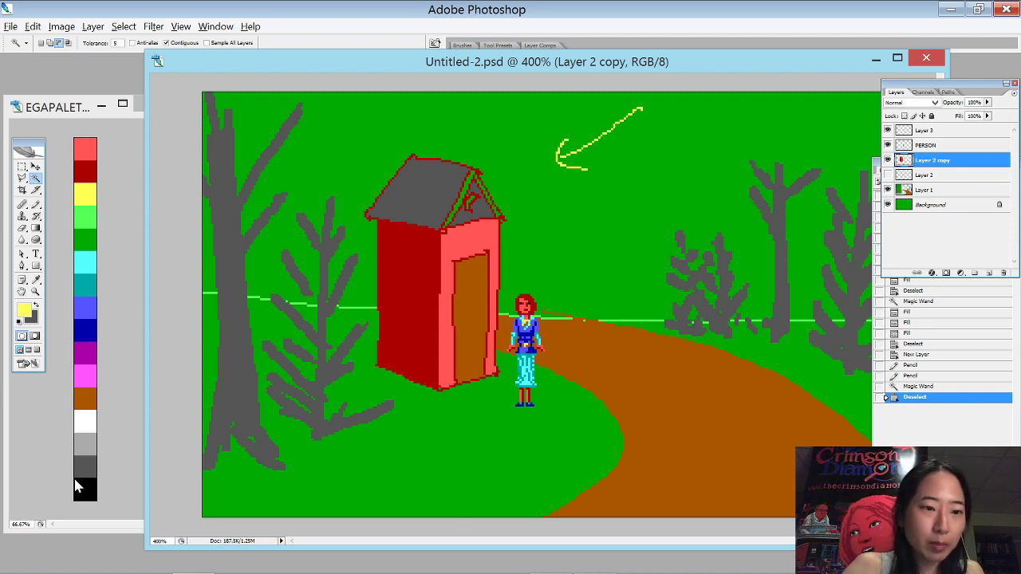
key("b")
left_click(92, 437, "alt")
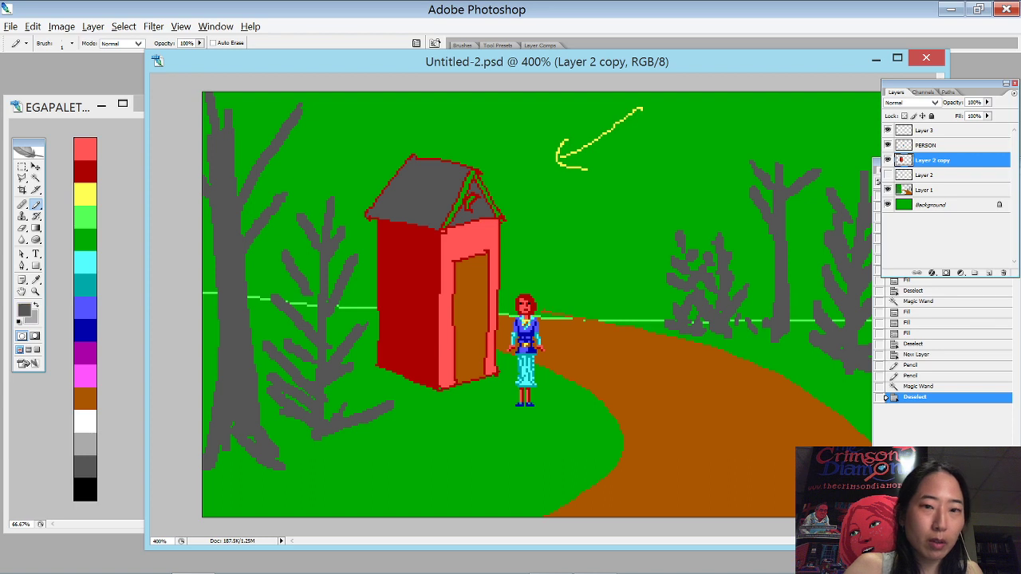
left_click_drag(367, 119, 577, 309)
key("w")
left_click(530, 222)
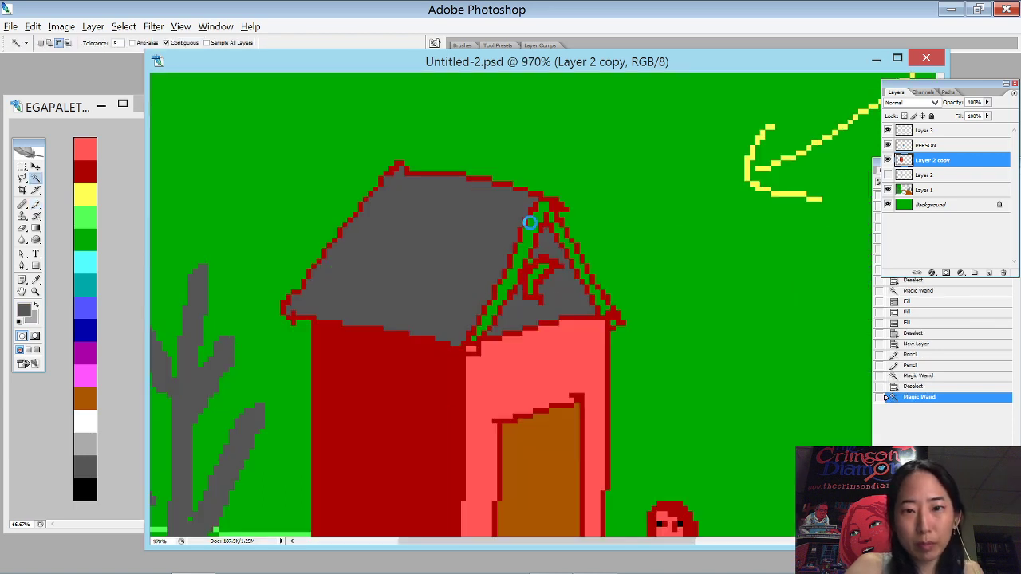
left_click(570, 238, "shift")
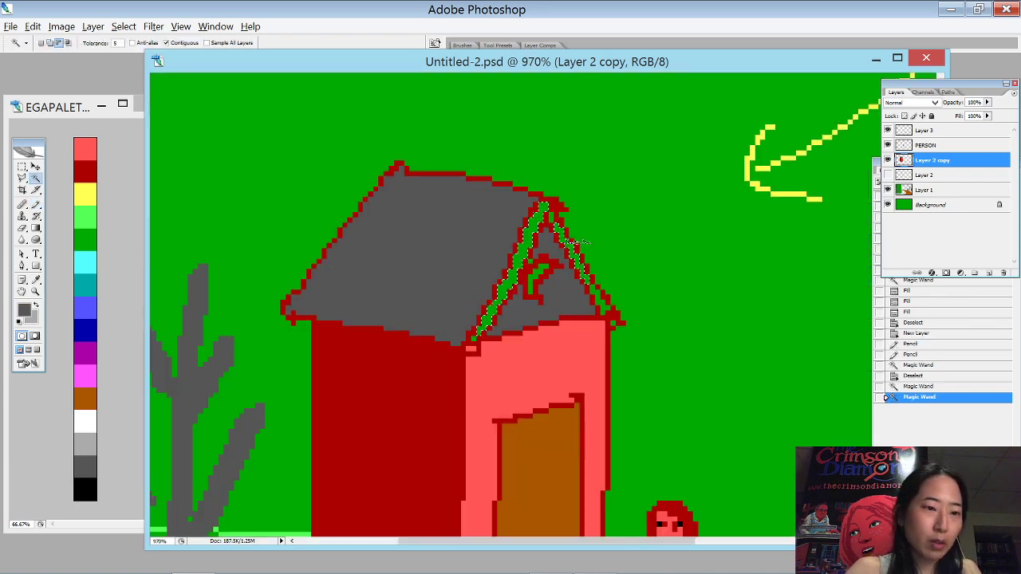
key("alt+BackSpace")
key("ctrl+d")
- Pencil light grey into the unfilled gaps at the lower ends of the gable trim
key("b")
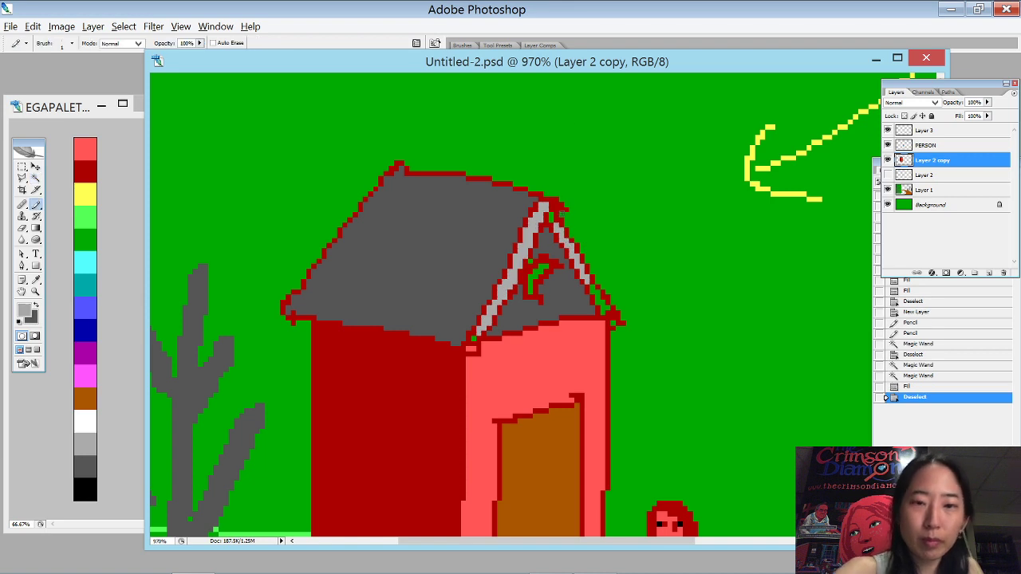
left_click(598, 302)
left_click(596, 291)
left_click(473, 339)
- Fill the crescent window in the gable with black
left_click(91, 493, "alt")
key("w")
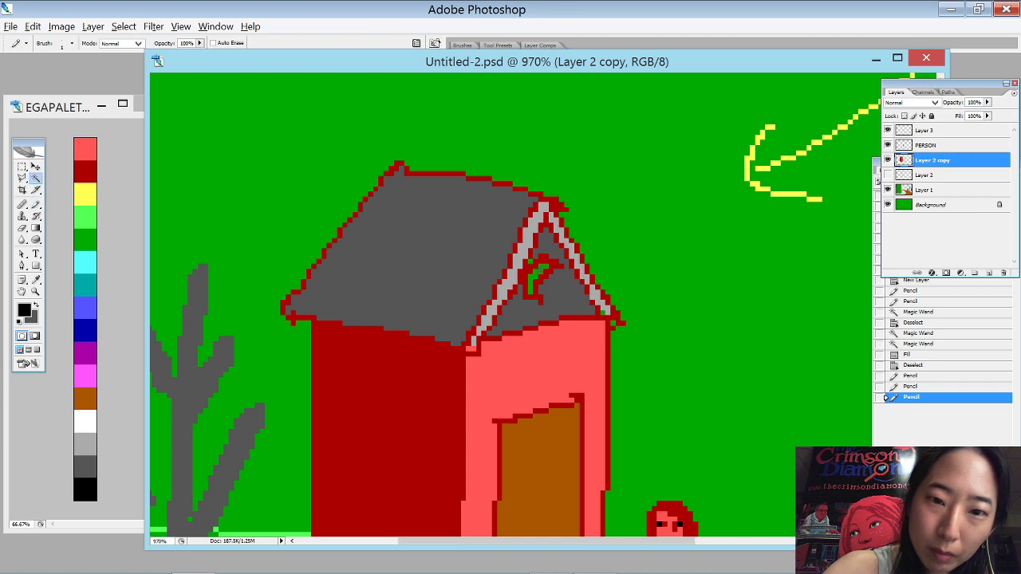
left_click(536, 275)
key("alt+BackSpace")
key("alt+BackSpace")
key("ctrl+d")
key("x")
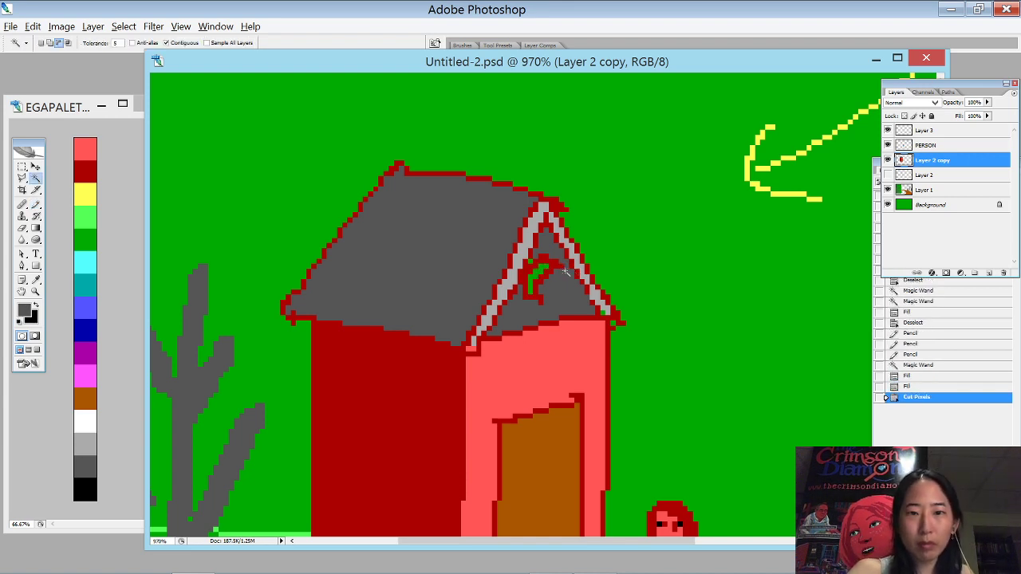
left_click(533, 277)
key("ctrl+BackSpace")
key("ctrl+d")
key("ctrl+minus")
key("ctrl+minus")
key("ctrl+minus")
key("ctrl+minus")
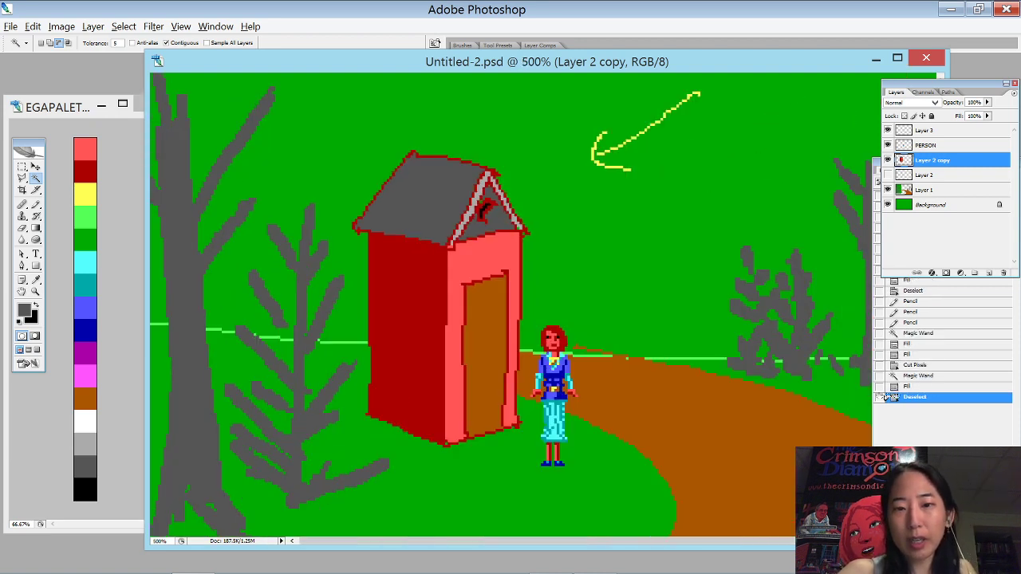
key("ctrl+plus")
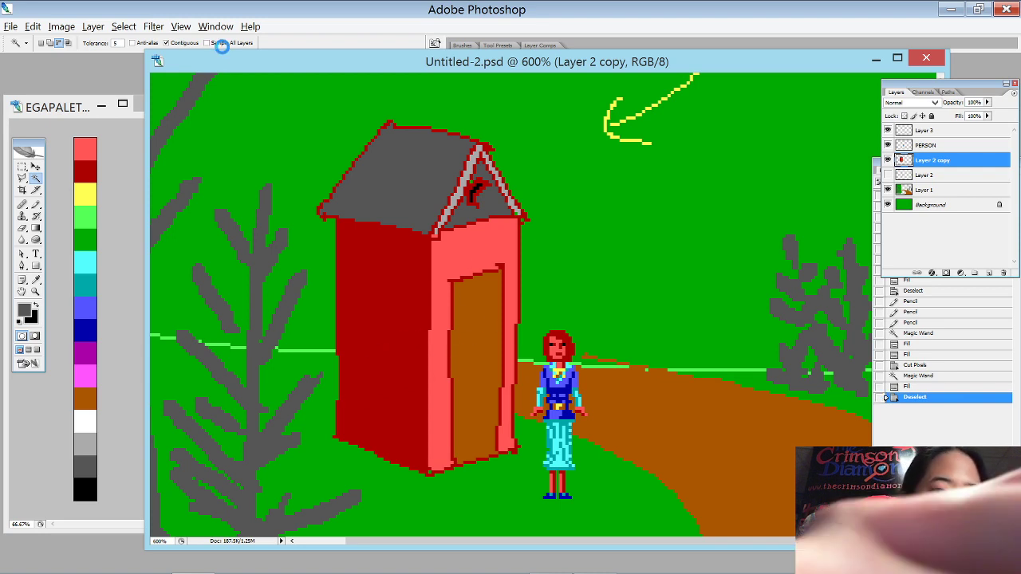
key("b")
key("ctrl+d")
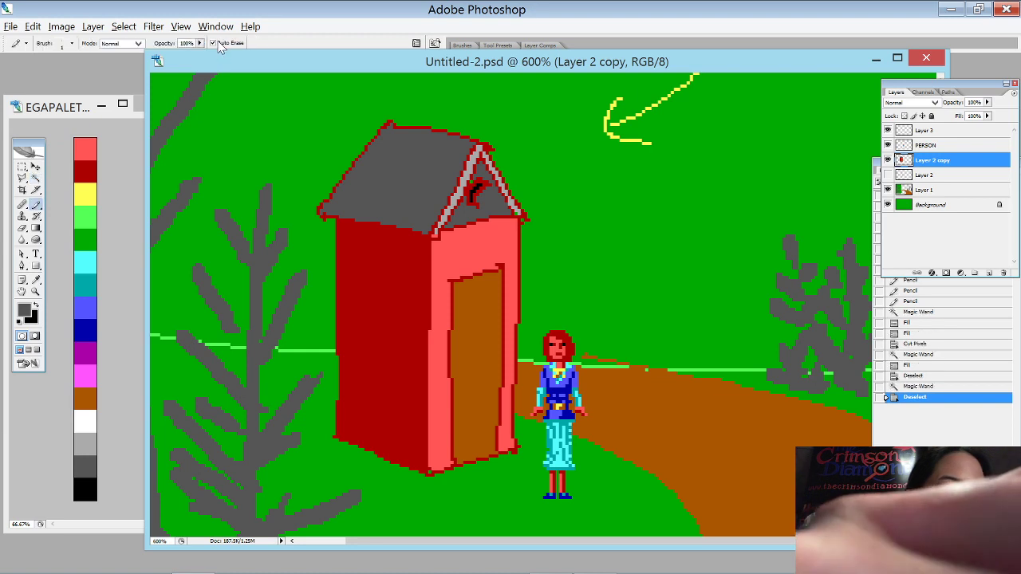
- Select the light red front wall on Layer 2 copy and pencil dark red vertical plank lines down it and above the door
key("w")
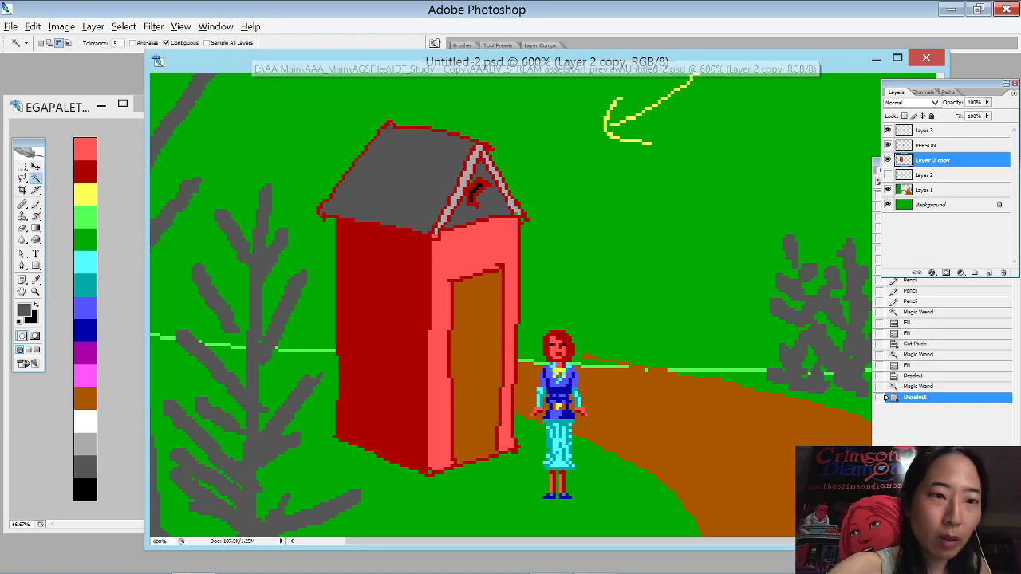
left_click(486, 249)
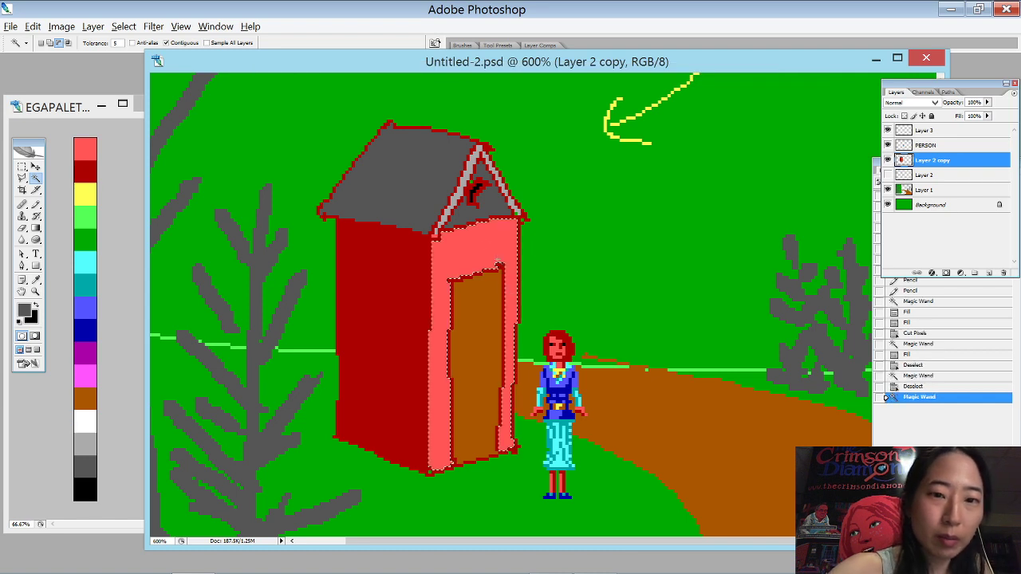
key("b")
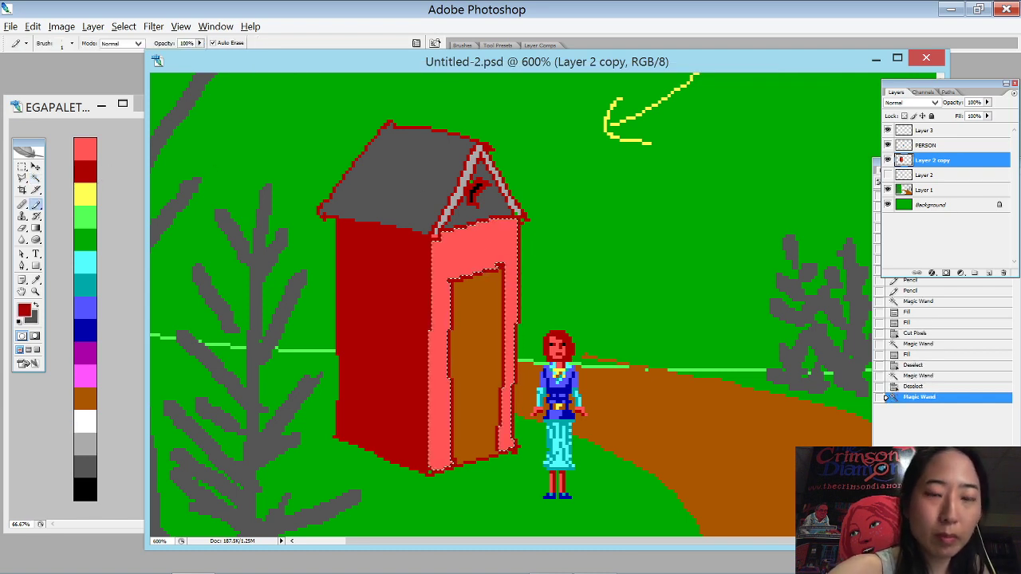
left_click_drag(439, 242, 435, 422)
mouse_move(458, 231)
left_mouse_down()
mouse_move(458, 275)
mouse_move(475, 272)
left_mouse_up()
key("ctrl+x")
key("ctrl+z")
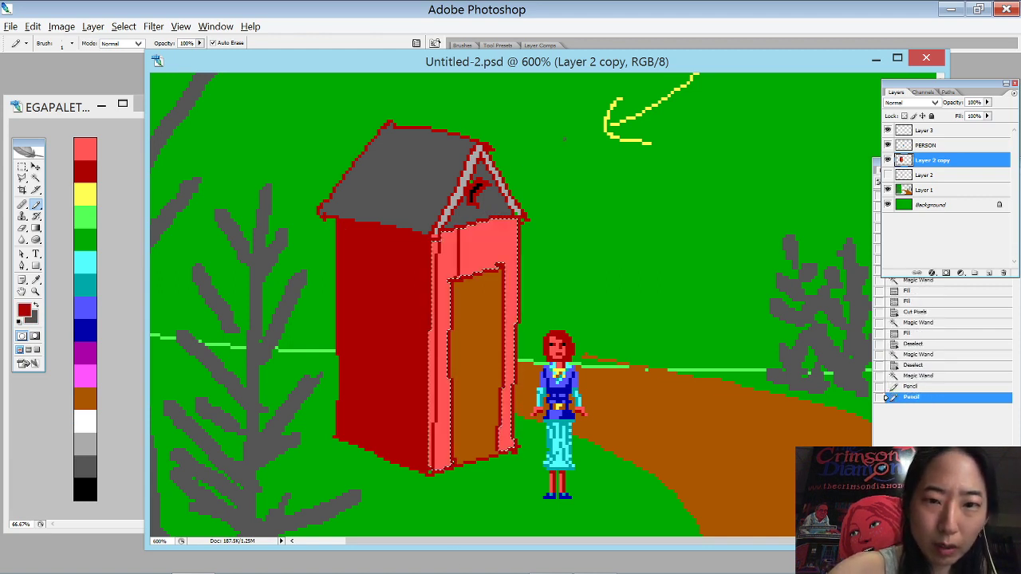
left_click_drag(499, 218, 499, 263)
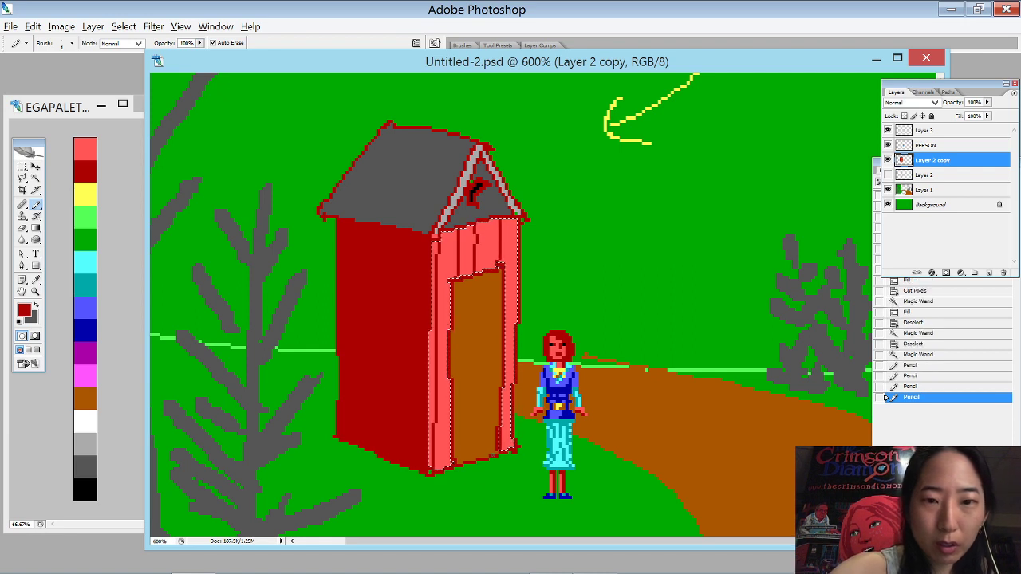
key("ctrl+d")
- Select the building's dark red side wall and pencil vertical plank lines down it in the roof's dark grey
key("w")
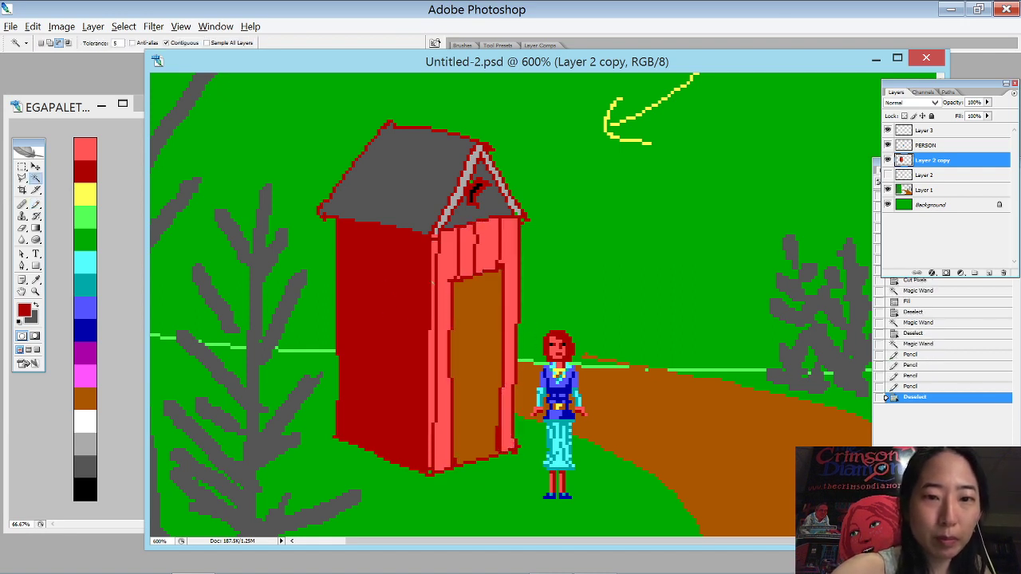
left_click(392, 279)
key("b")
left_click(428, 183, "alt")
left_click_drag(356, 236, 354, 444)
left_click_drag(370, 237, 369, 453)
mouse_move(388, 243)
left_mouse_down()
mouse_move(387, 454)
mouse_move(402, 426)
mouse_move(408, 470)
left_mouse_up()
key("ctrl+d")
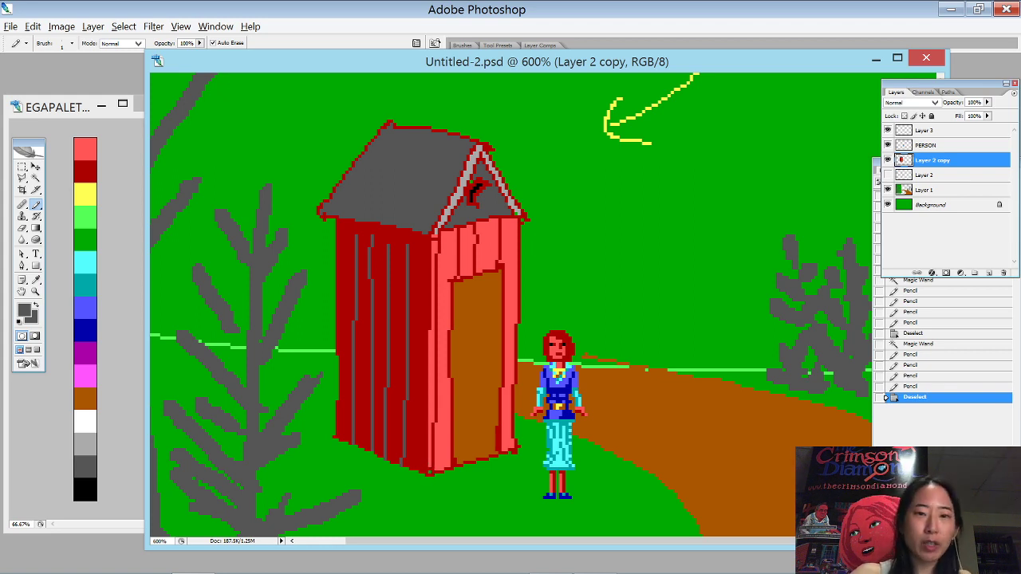
- Zoom the scene out to 300%, open Untitled-1.psd from the Art preview folder, and enlarge its window and view to 400%
key("ctrl+minus")
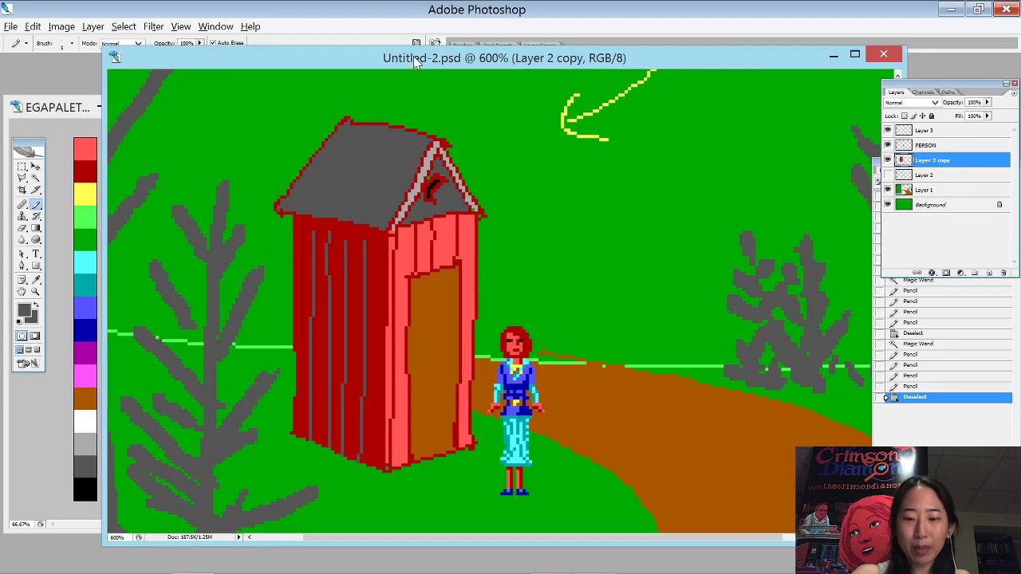
key("ctrl+minus")
key("ctrl+minus")
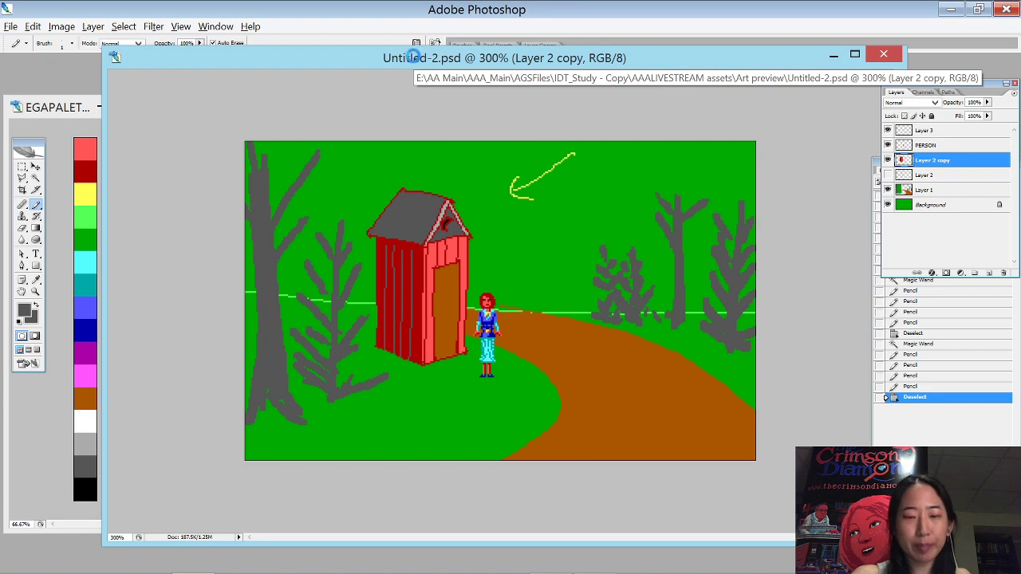
key("ctrl+o")
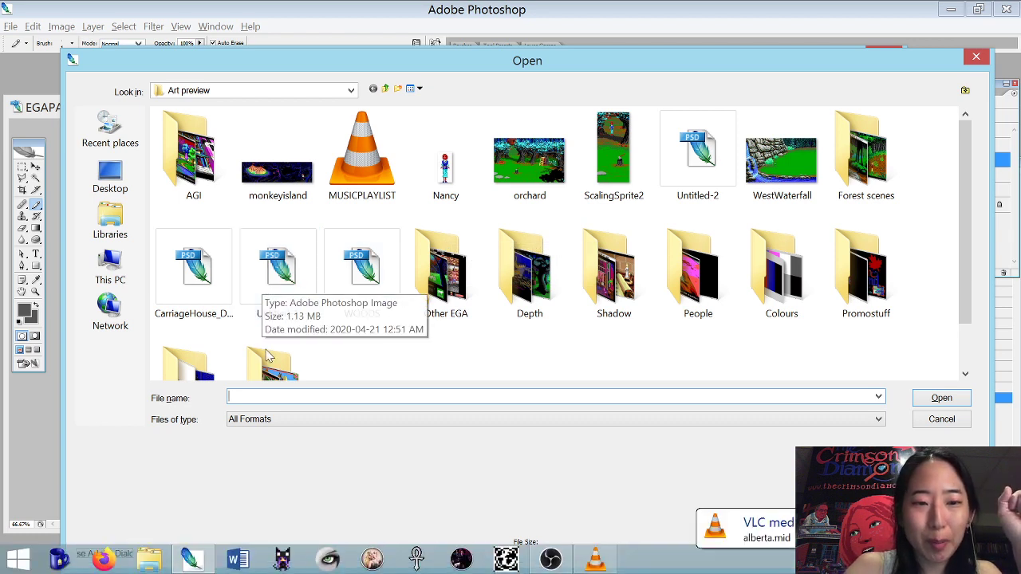
double_click(296, 291)
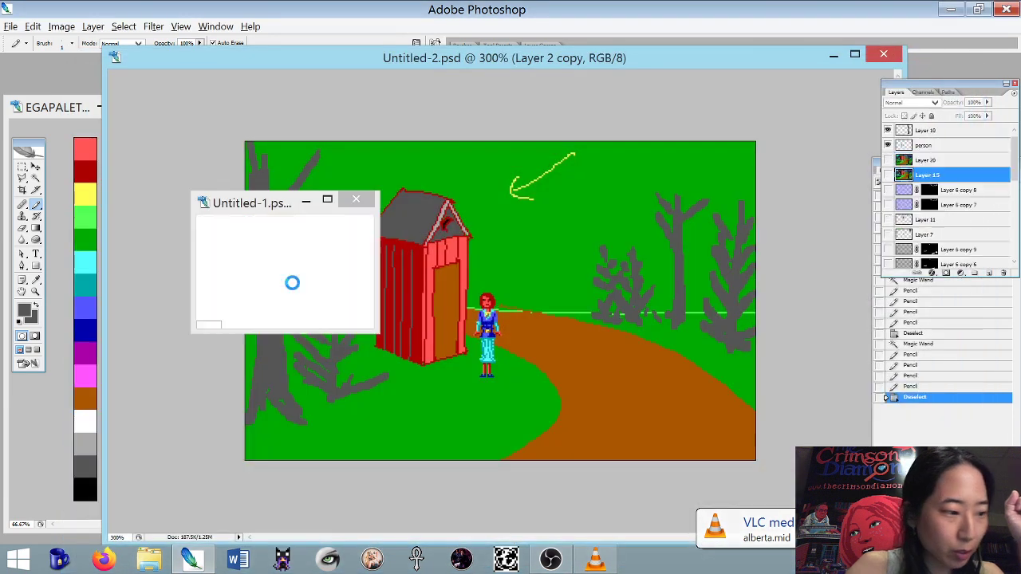
left_click_drag(277, 206, 205, 95)
left_click_drag(299, 219, 868, 546)
key("ctrl+plus")
key("ctrl+plus")
key("ctrl+plus")
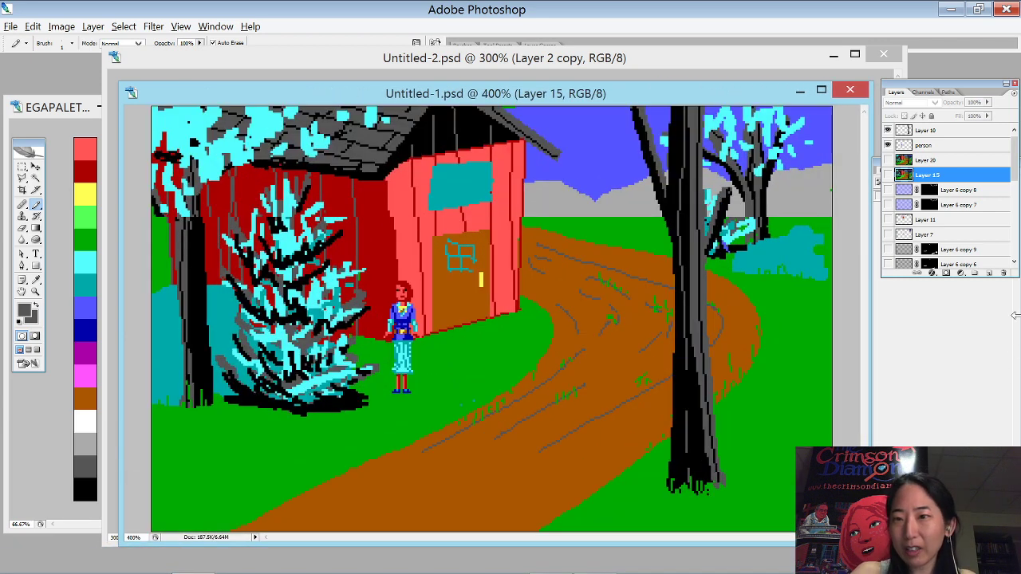
- Hide Layer 3 to examine the layout beneath it, and show it again
scroll(946, 195, "down", 5)
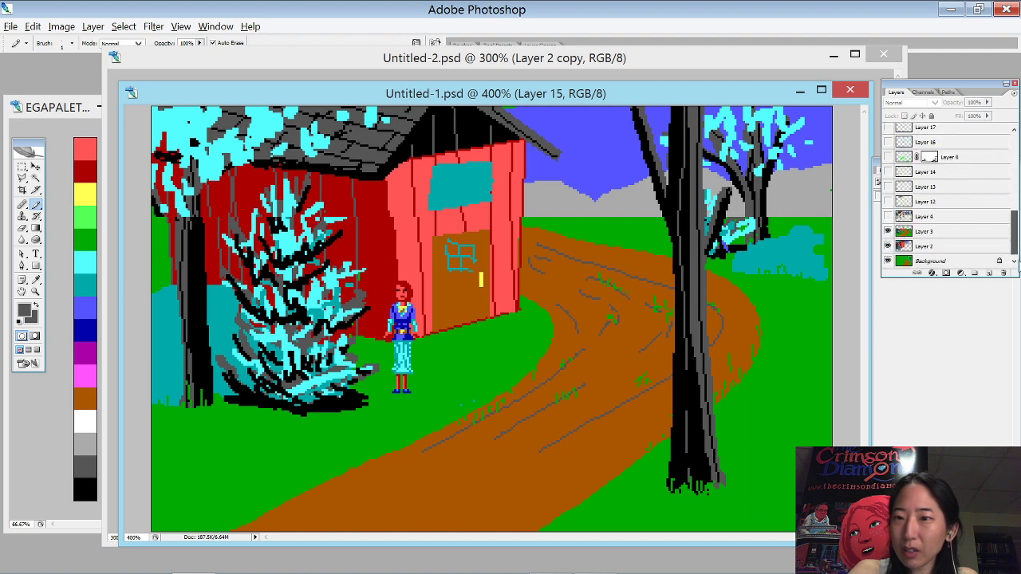
left_click(888, 231)
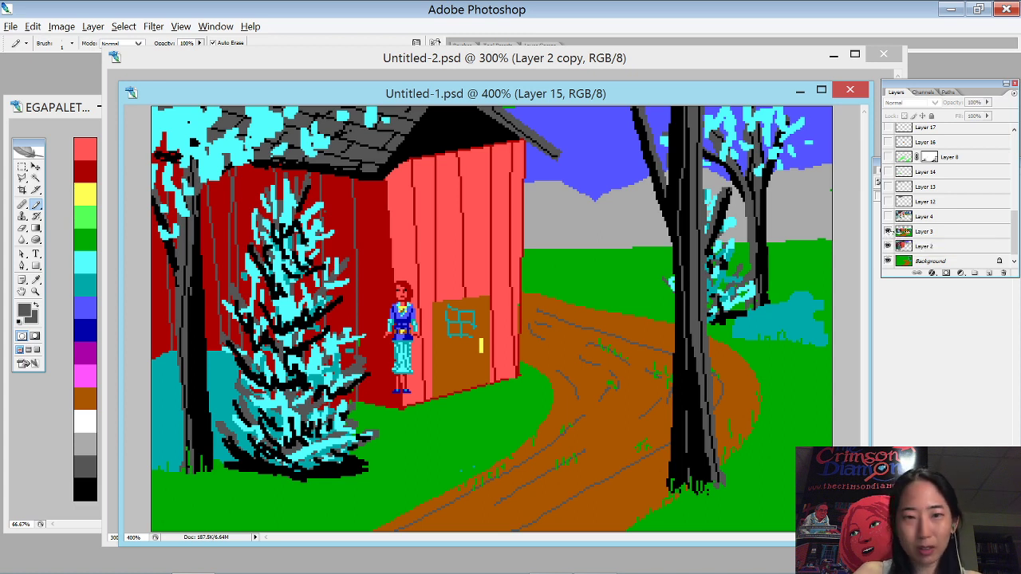
left_click(888, 232)
- Move the character on the person layer from beside the barn to the grass right of the foreground tree
scroll(955, 178, "up", 6)
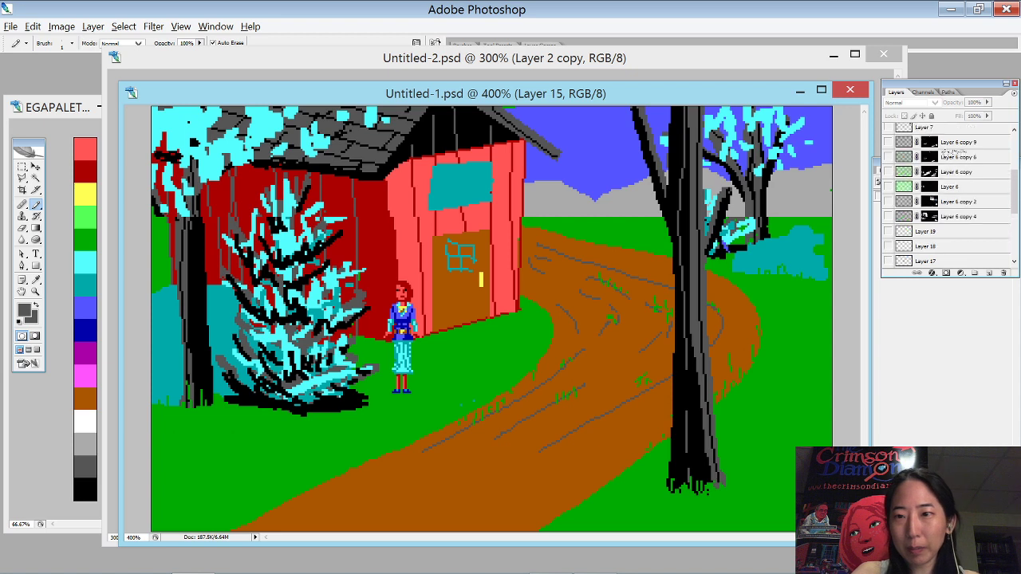
left_click(949, 145)
key("v")
mouse_move(423, 331)
left_mouse_down()
mouse_move(478, 276)
mouse_move(507, 268)
mouse_move(504, 319)
mouse_move(498, 311)
mouse_move(621, 338)
mouse_move(794, 327)
mouse_move(813, 347)
left_mouse_up()
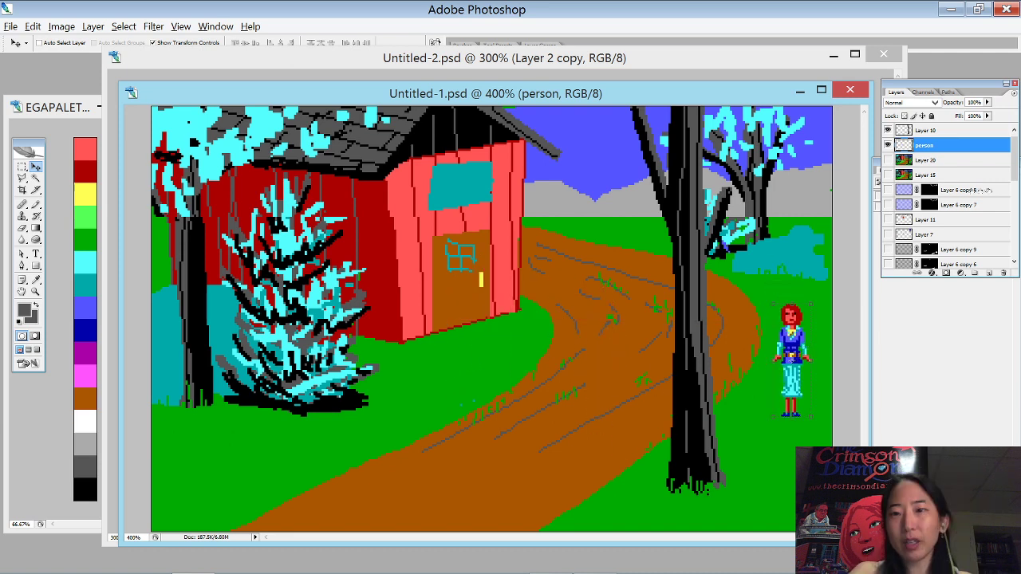
- Toggle Layer 4's visibility repeatedly to compare the rough sketch with the detailed barn and trees, leaving the layer shown
scroll(941, 207, "down", 5)
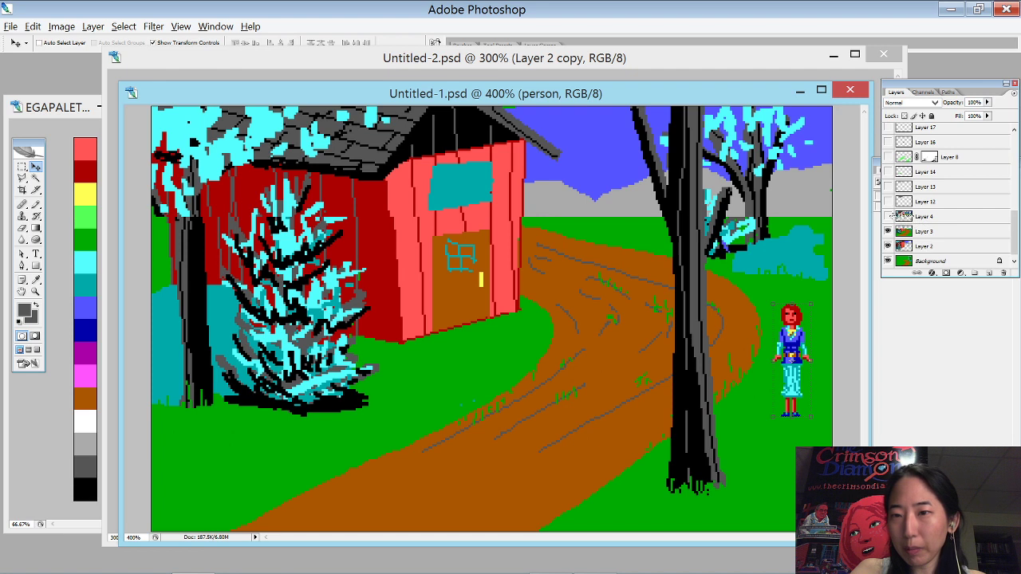
left_click(888, 217)
left_click(888, 217)
left_click(888, 217)
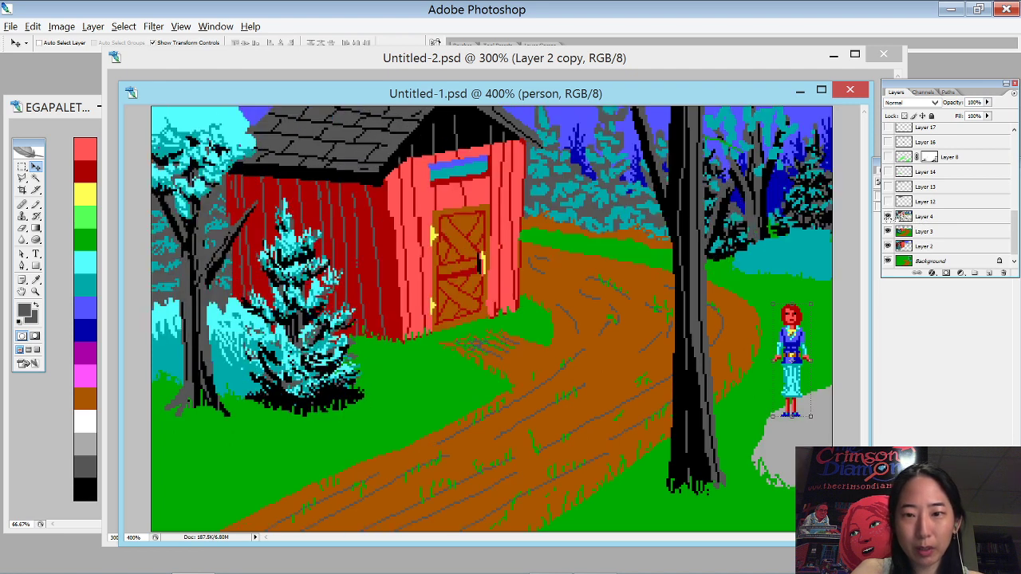
left_click(888, 216)
left_click(888, 216)
left_click(888, 216)
left_click(888, 216)
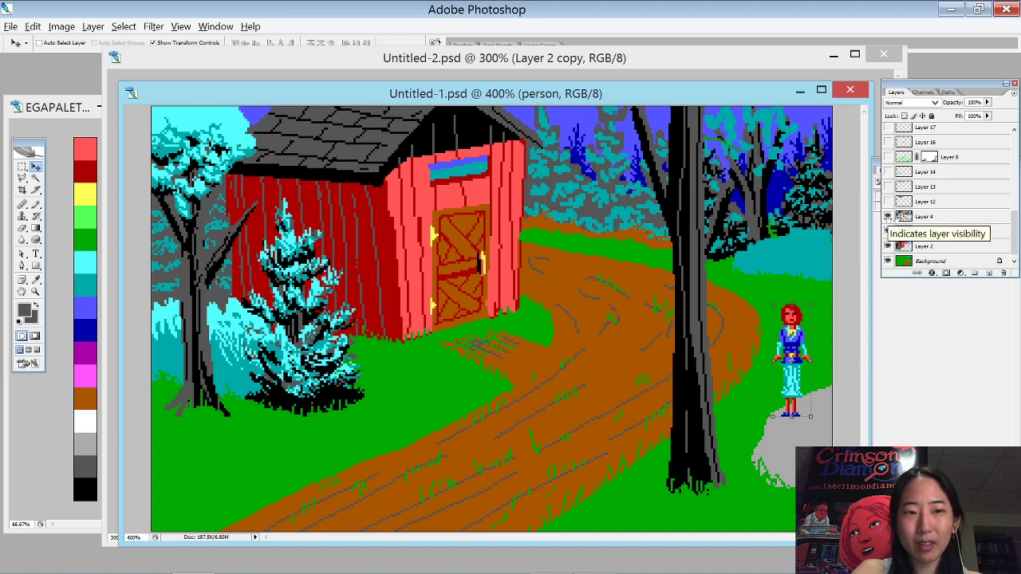
left_click(888, 216)
left_click(888, 217)
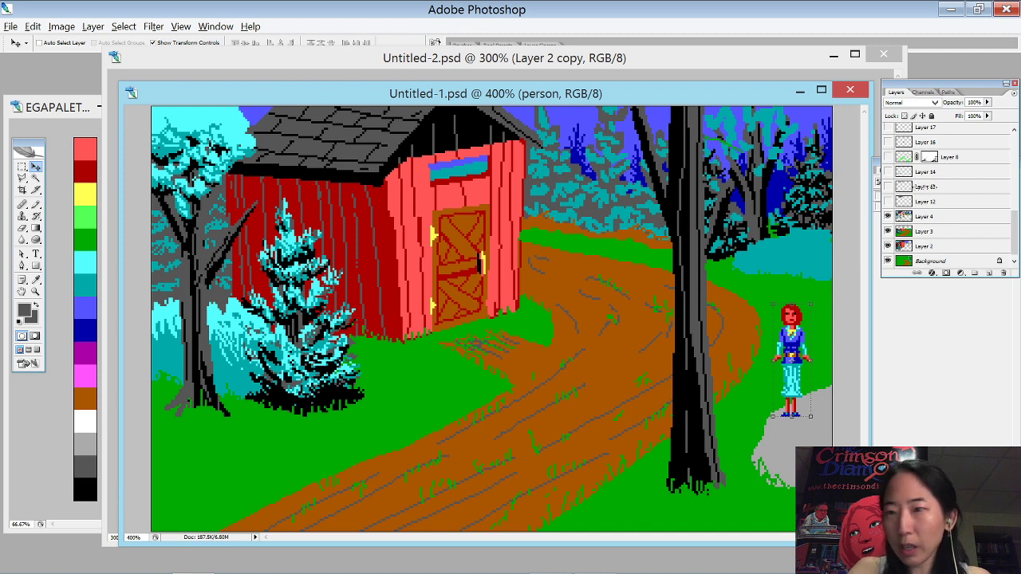
- Show Layers 12, 13 and 14, toggling them to compare their detail with the layers below
left_click(888, 201)
left_click(888, 201)
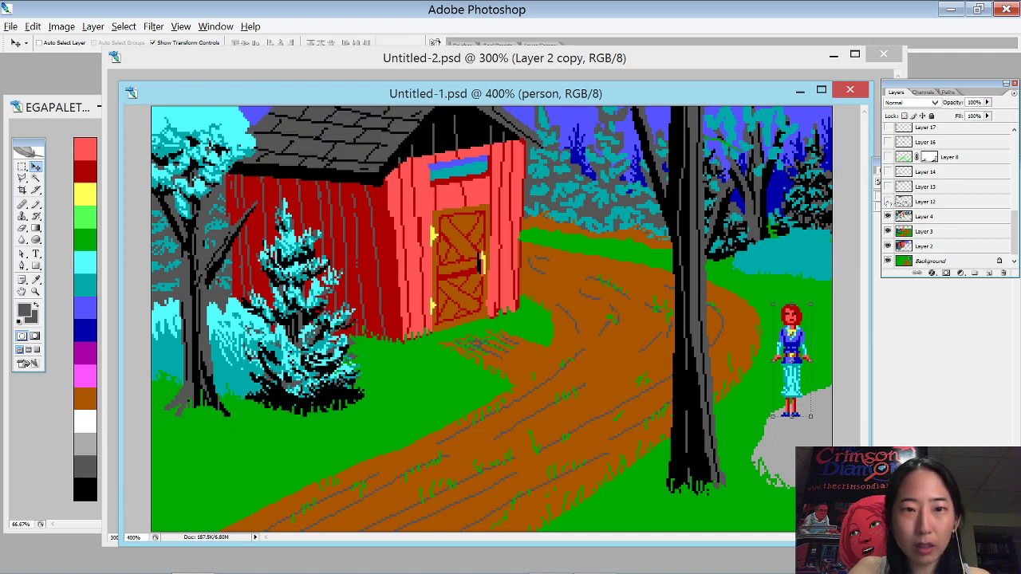
left_click(888, 201)
left_click(887, 186)
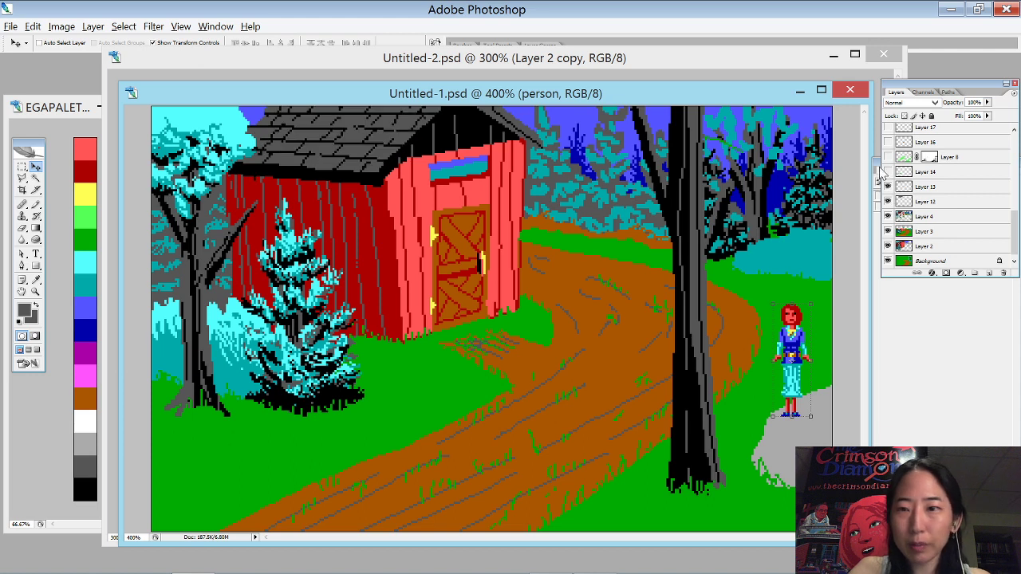
left_click(887, 171)
left_click(888, 172)
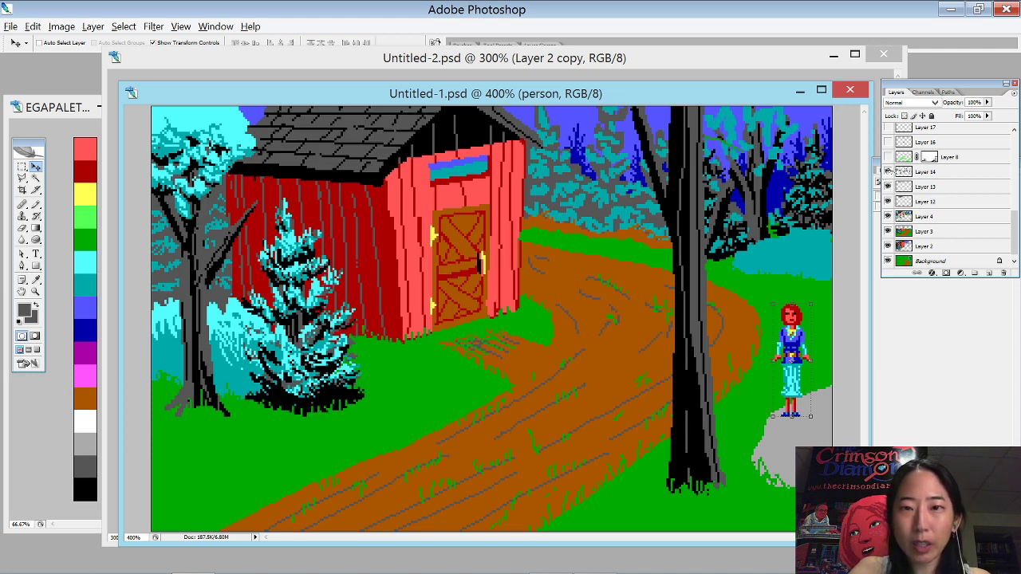
- Show the bright green grass highlights on Layer 8, and the detail on Layers 16, 17 and 18
left_click(888, 156)
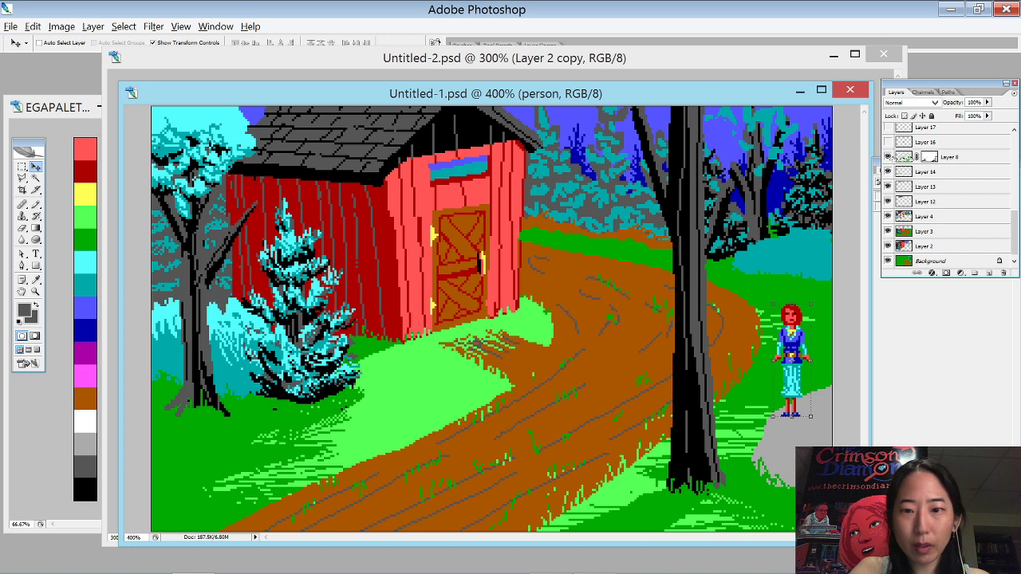
scroll(887, 157, "up", 2)
left_click(888, 171)
left_click(888, 171)
left_click(888, 171)
left_click(888, 156)
left_click(888, 142)
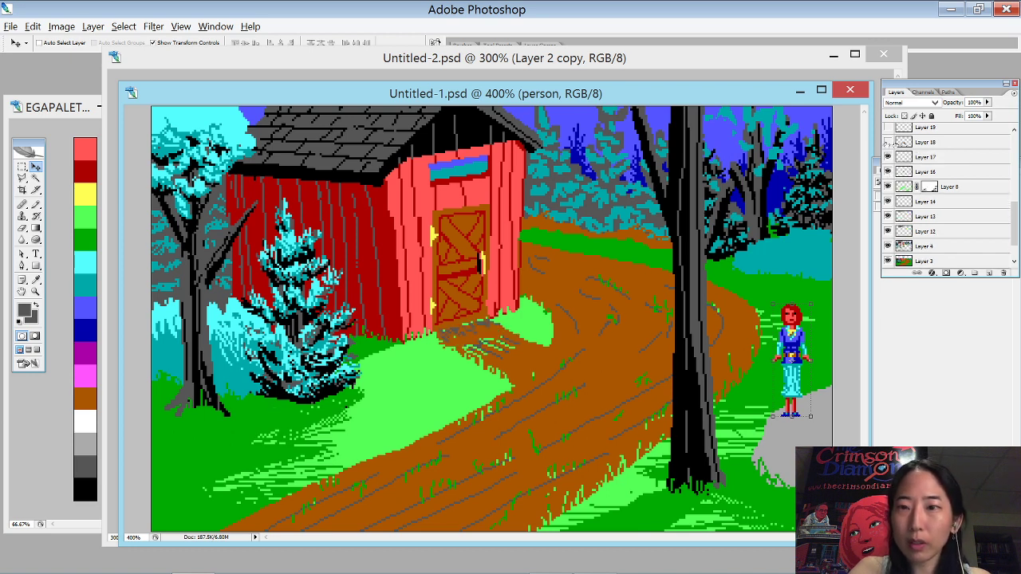
- Show the dithered shadows on Layer 6 copy 4, toggling the layer to compare the scene with and without them
scroll(902, 167, "up", 3)
scroll(889, 172, "up", 1)
left_click(888, 171)
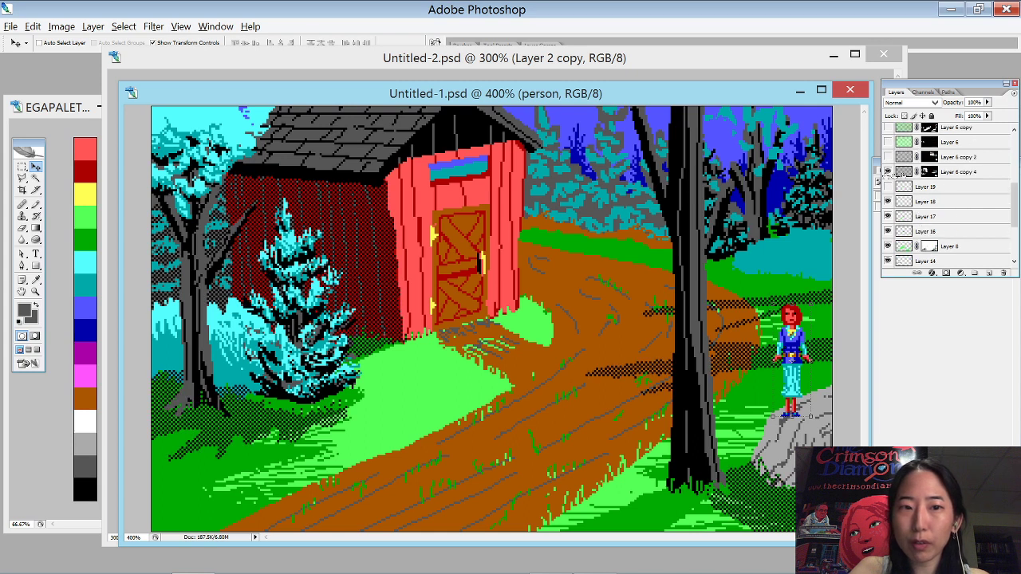
left_click(888, 171)
left_click(888, 171)
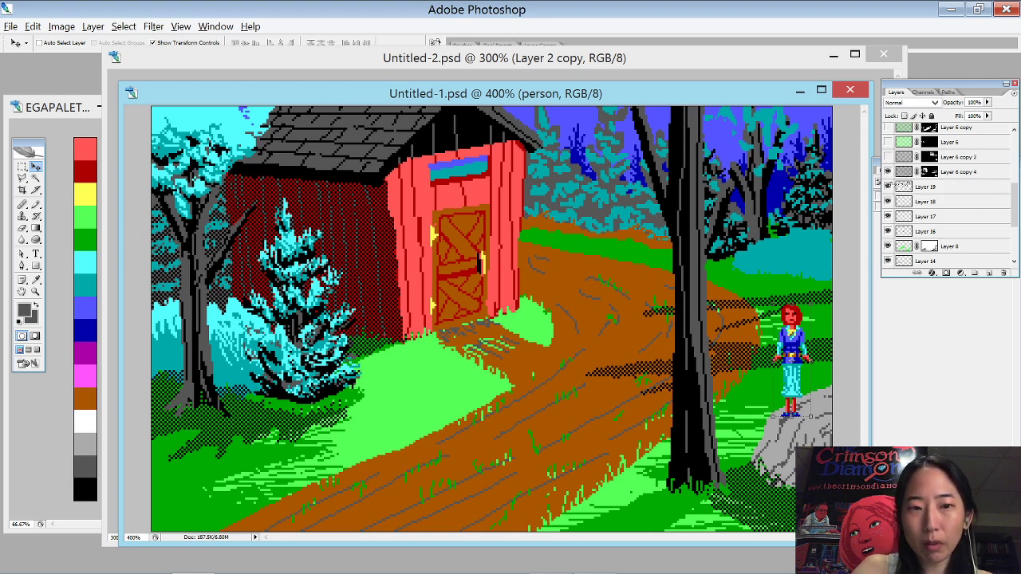
- Preview the rock's colouring on Layer 19 and leave that layer hidden
left_click(888, 172)
left_click(888, 172)
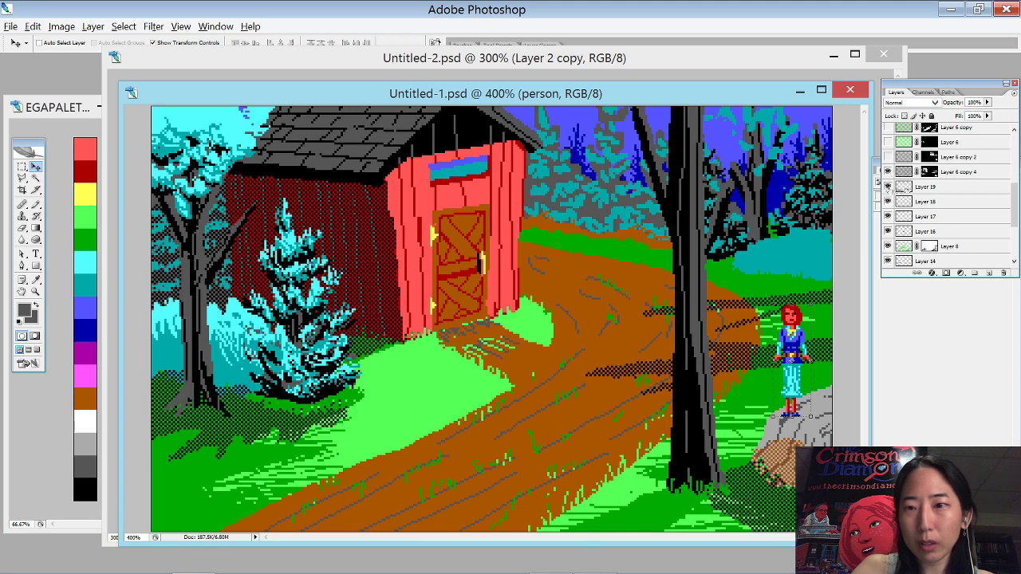
left_click(888, 185)
- Toggle Layer 6 copy 4 again to examine the dithered shadows on the barn, grass and path, leaving them shown
left_click(888, 171)
left_click(888, 171)
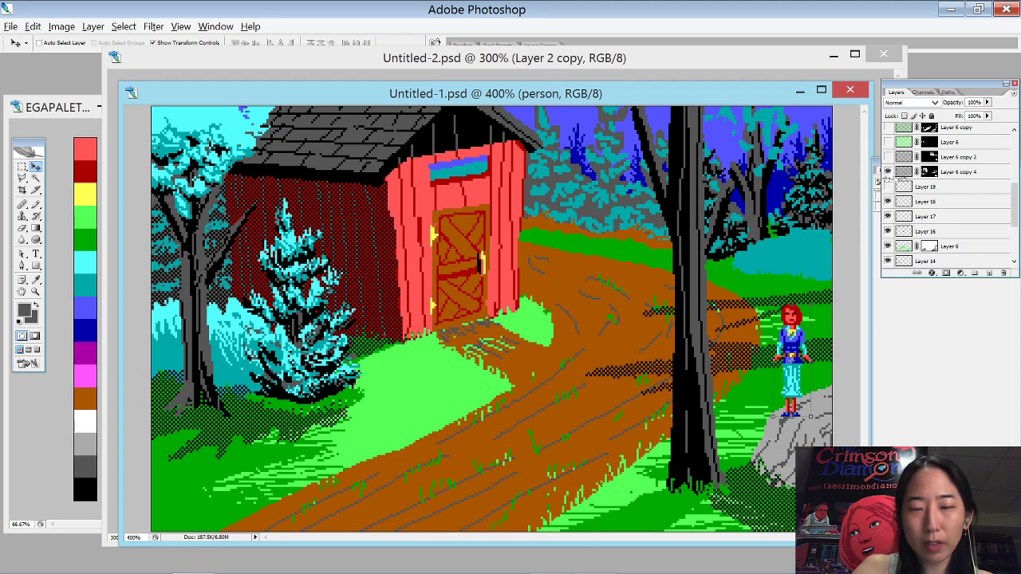
left_click(888, 172)
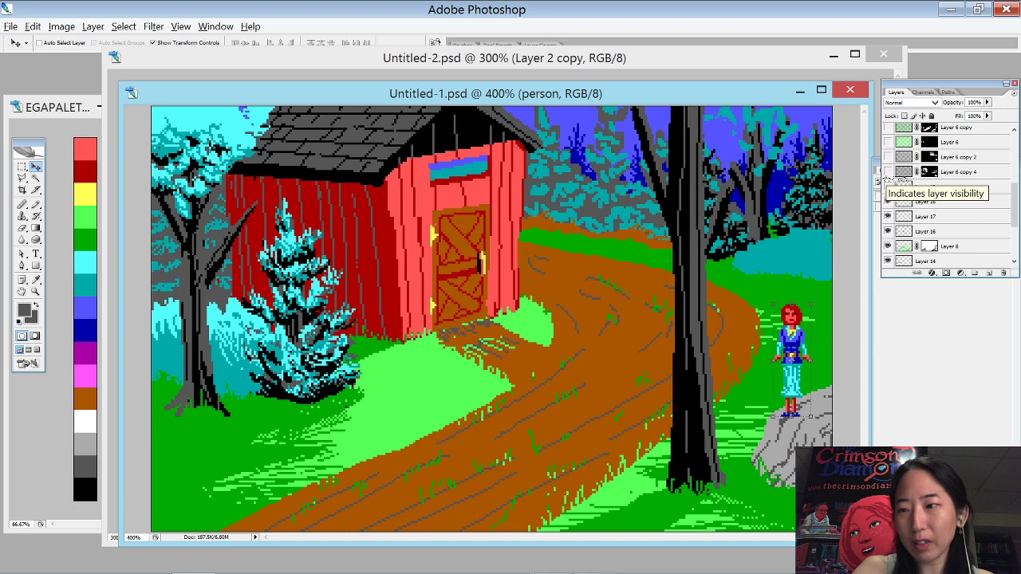
left_click(888, 172)
left_click(888, 171)
left_click(888, 172)
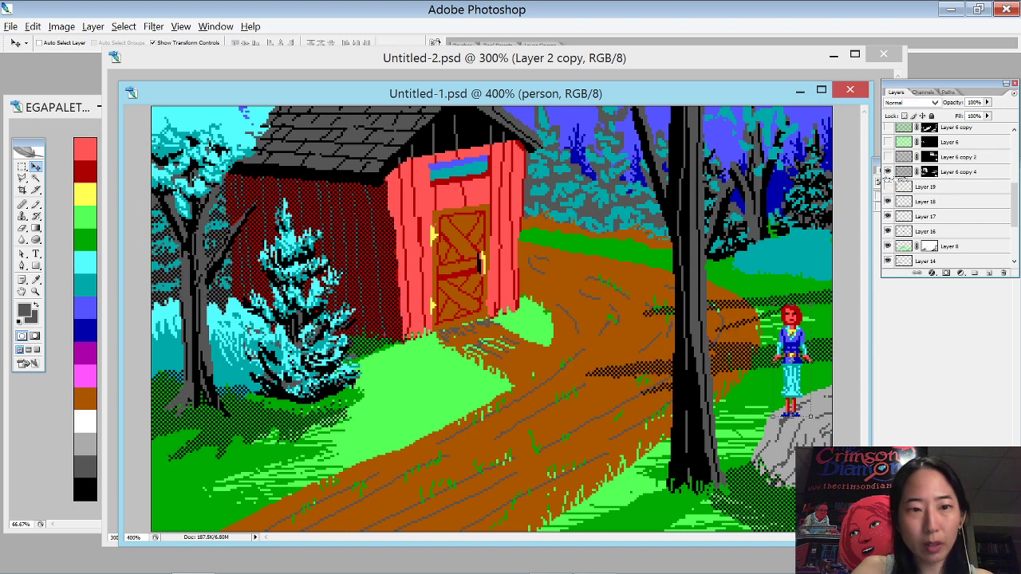
- Toggle Layer 6 copy 2 on and off to examine what its masked shading adds to the scene
left_click(888, 157)
left_click(888, 157)
left_click(888, 157)
left_click(888, 157)
left_click(888, 157)
left_click(888, 157)
left_click(888, 157)
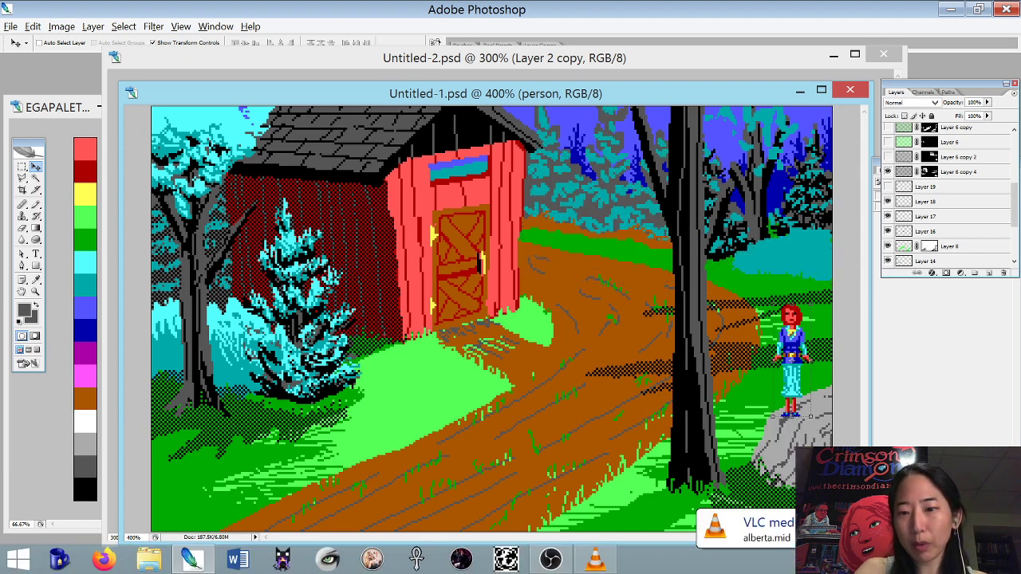
- Switch to VLC media player, skip to the next track, and return to the Photoshop painting
left_click(677, 570)
left_click(596, 561)
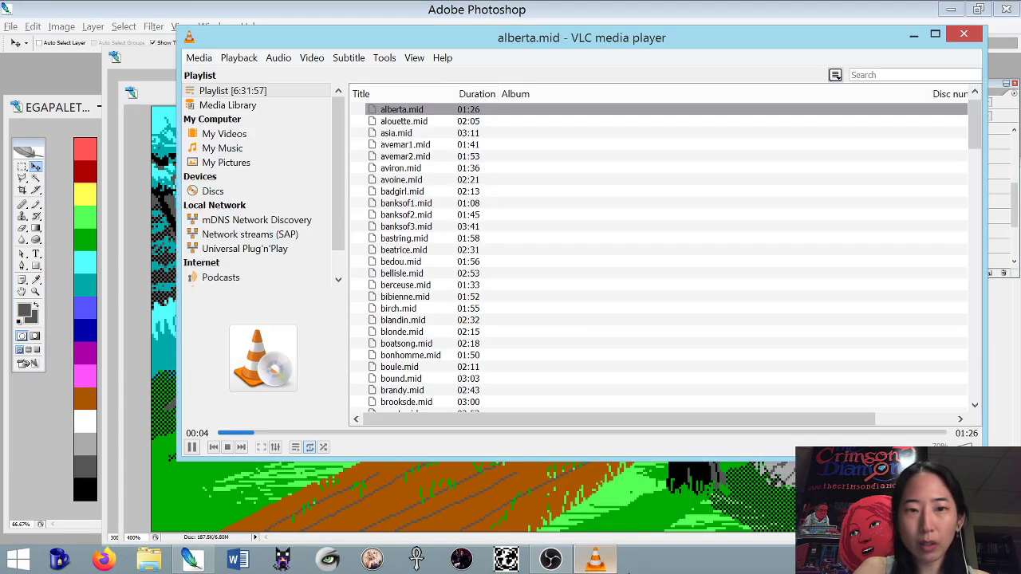
left_click(242, 447)
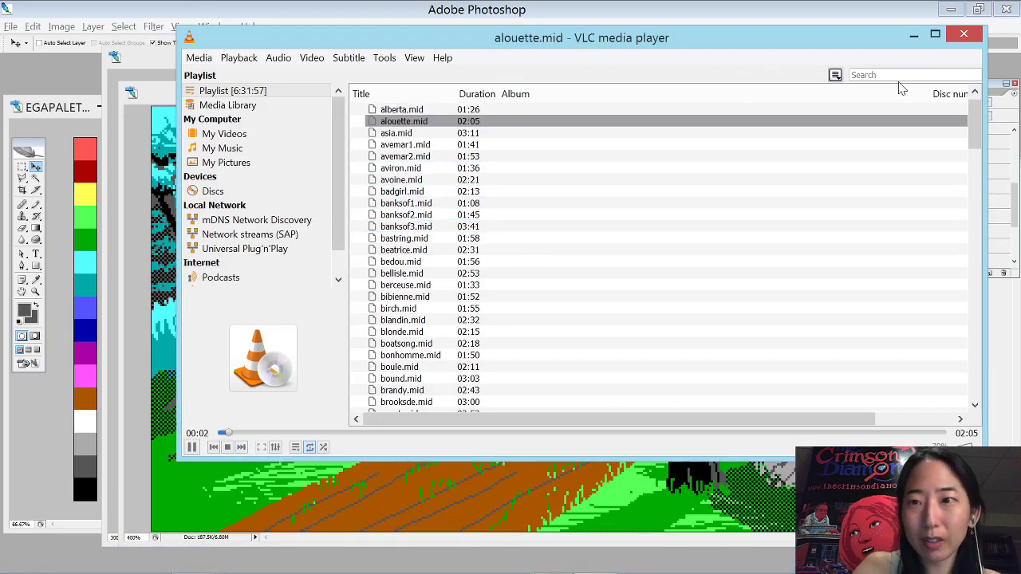
left_click(913, 35)
- Make the dithering layers Layer 6, Layer 6 copy 2 and Layer 6 copy visible
left_click(888, 142)
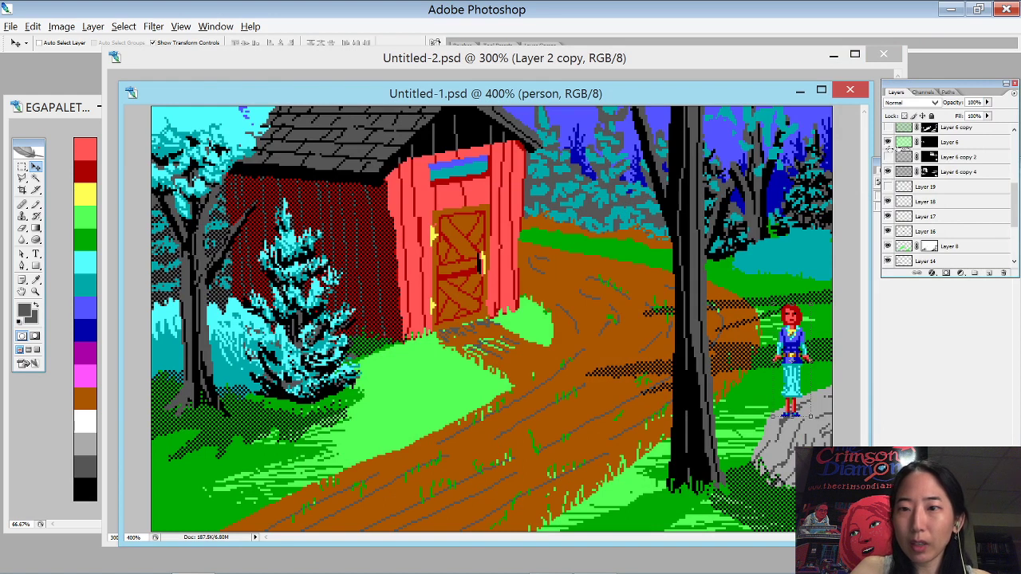
left_click(888, 157)
left_click(888, 142)
left_click(888, 142)
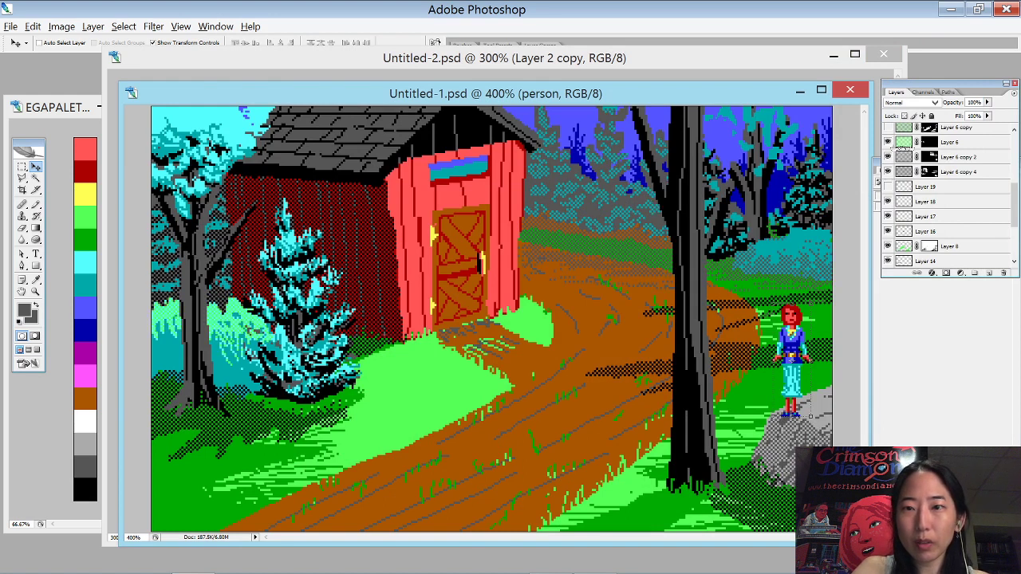
scroll(892, 148, "up", 2)
left_click(889, 215)
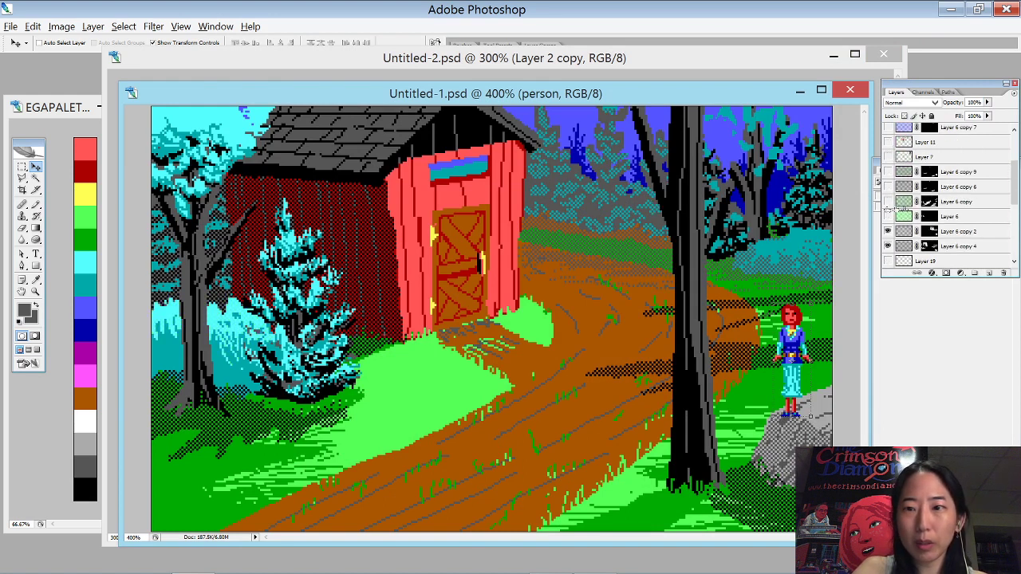
left_click(888, 201)
left_click(888, 216)
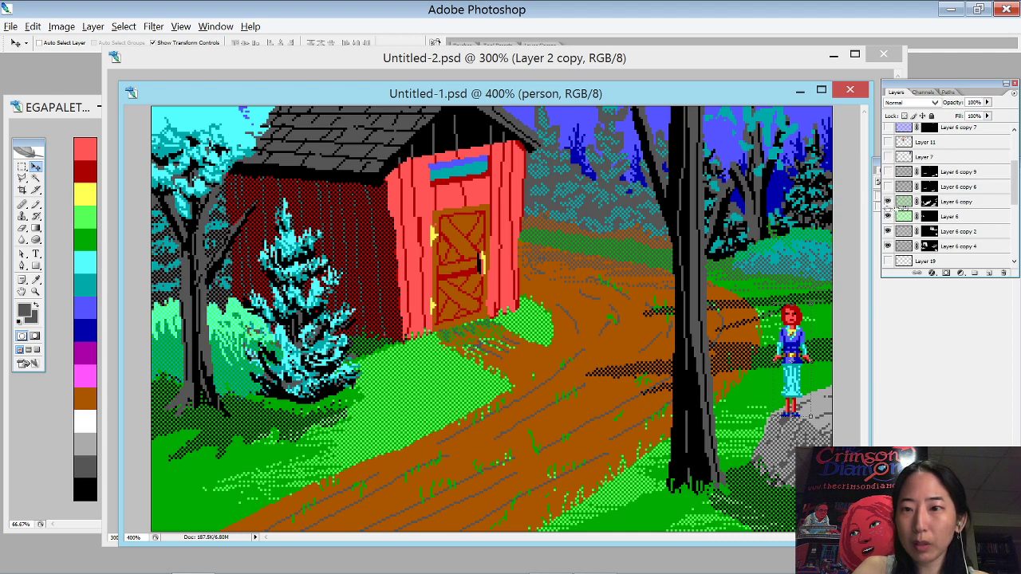
- Compare the grass shading across the scene with Layer 6 copy hidden and shown
left_click(888, 202)
left_click(888, 202)
left_click(888, 202)
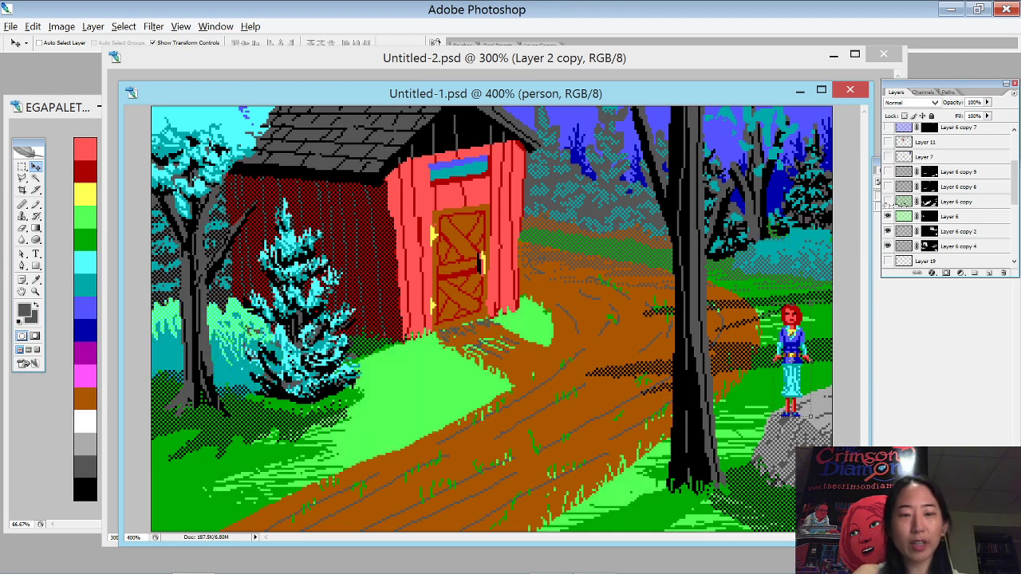
left_click(888, 202)
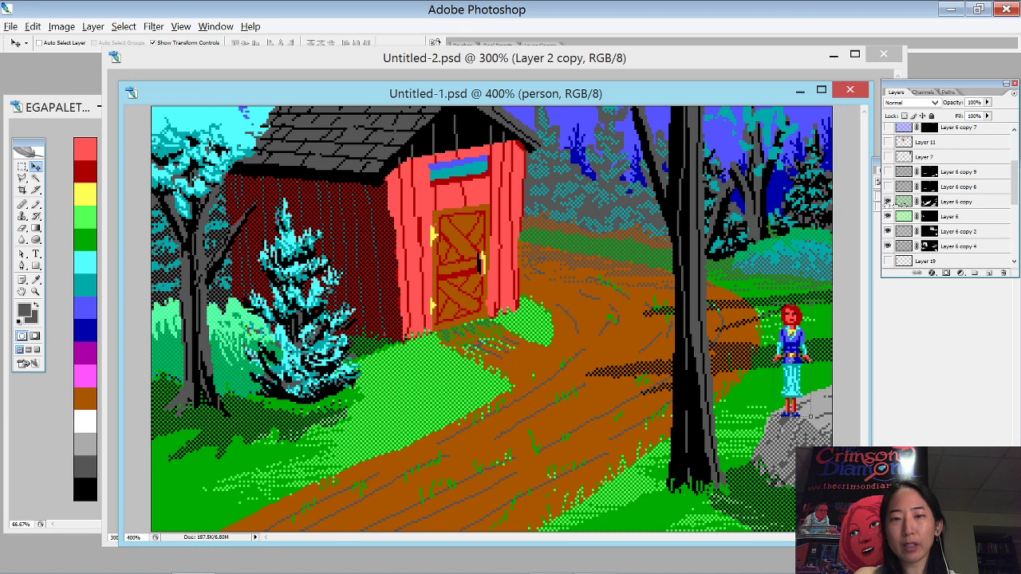
left_click(888, 202)
left_click(888, 202)
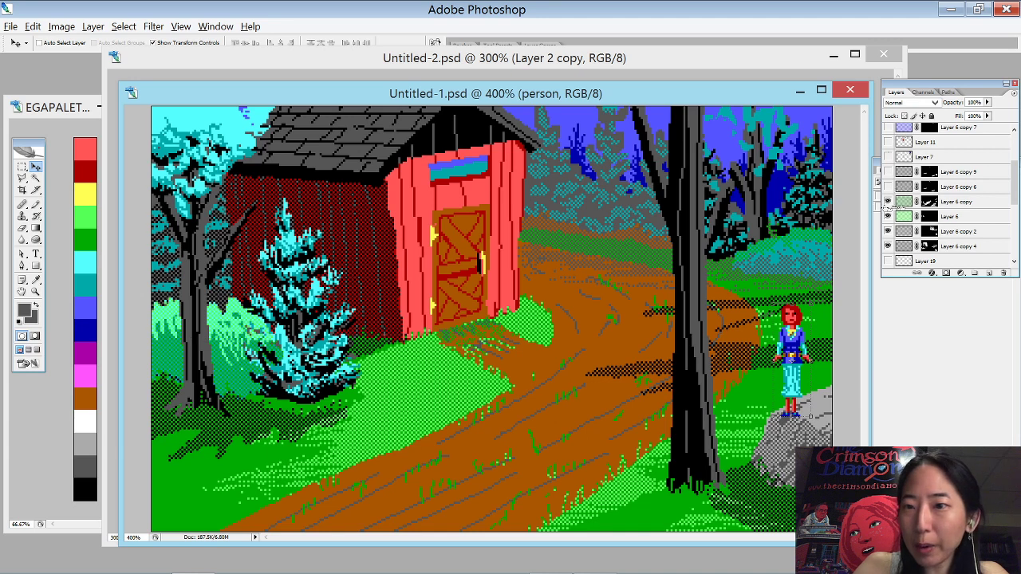
left_click(888, 202)
left_click(888, 202)
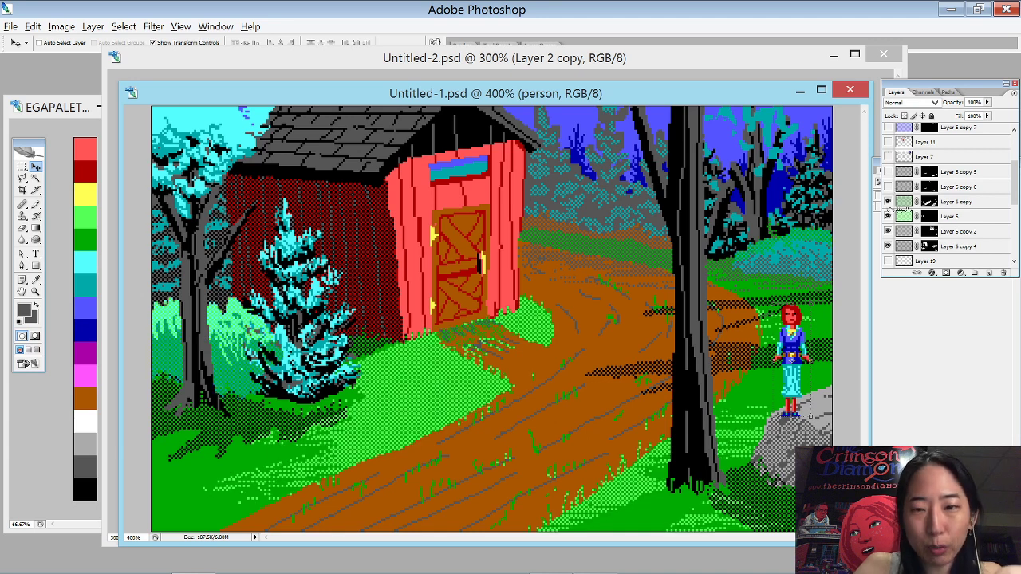
- Examine the bushes beside the tree near the barn's side wall up close with Layer 6 copy hidden and shown
key("ctrl+z")
key("ctrl+z")
left_click_drag(268, 327, 224, 403)
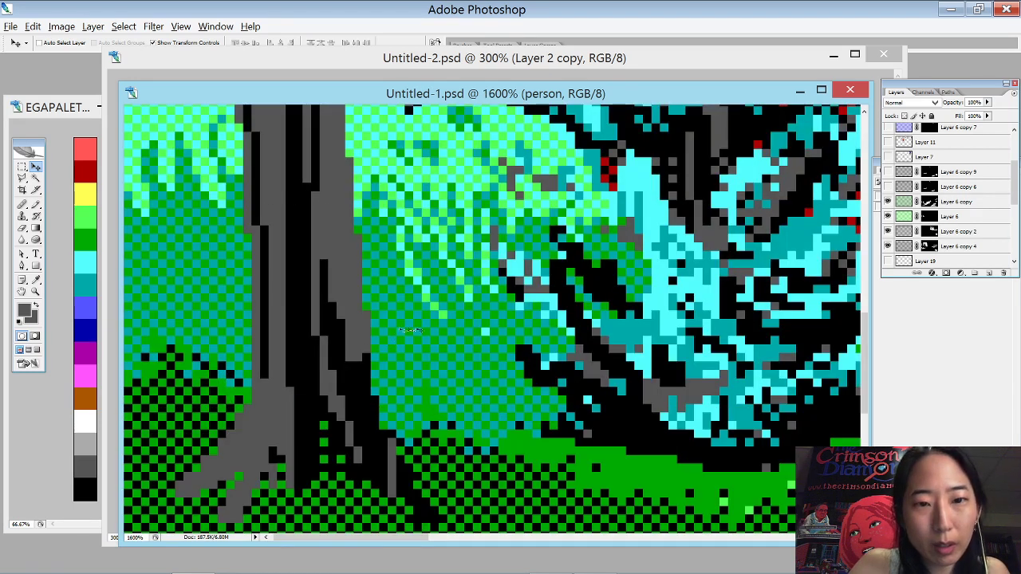
left_click(888, 202)
left_click(888, 202)
left_click(888, 202)
left_click(888, 201)
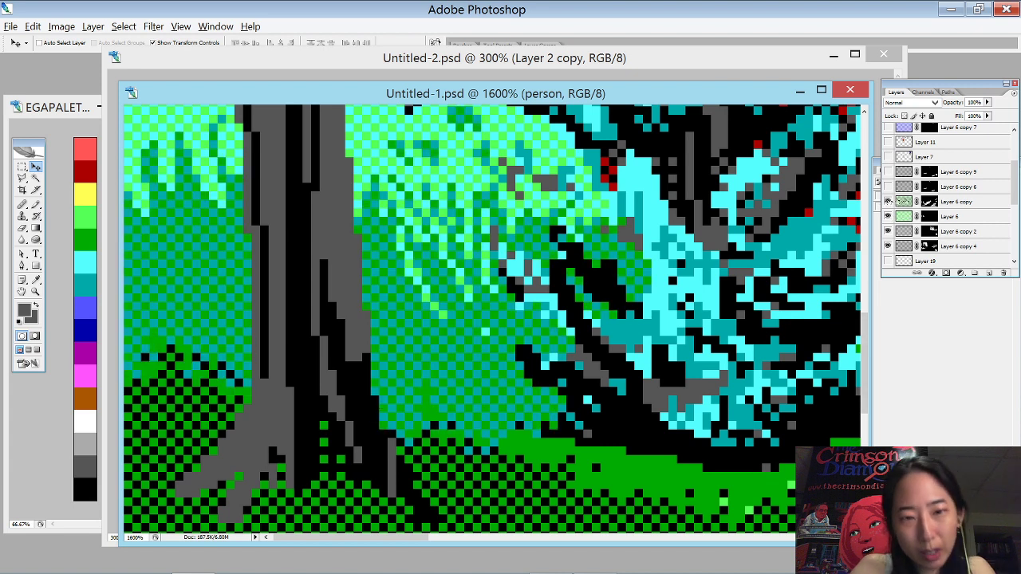
left_click(888, 201)
left_click(888, 202)
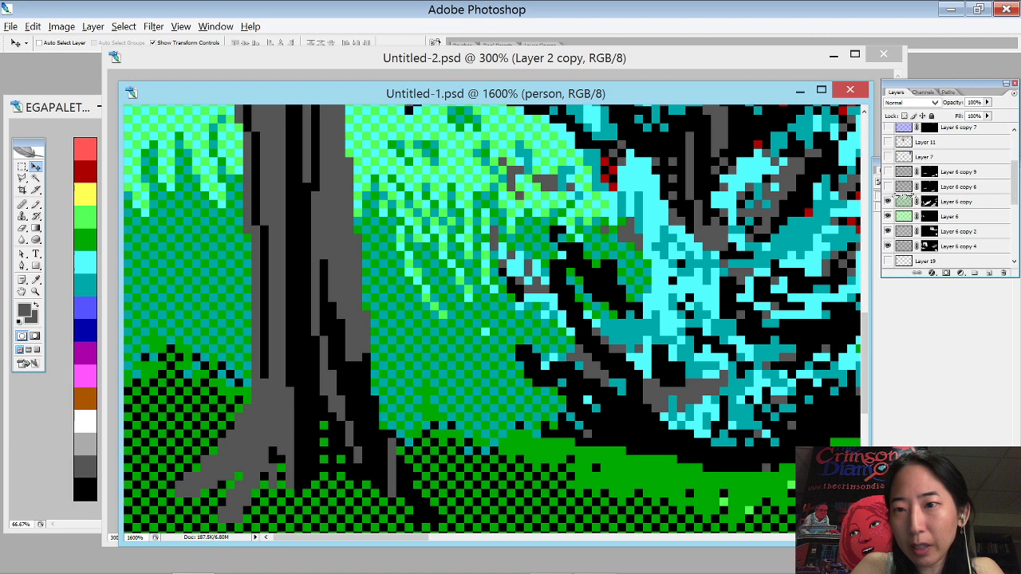
- Compare the bush highlights with Layer 6 hidden and shown, and view the whole painting again
left_click(888, 216)
left_click(888, 216)
left_click(888, 216)
left_click(888, 216)
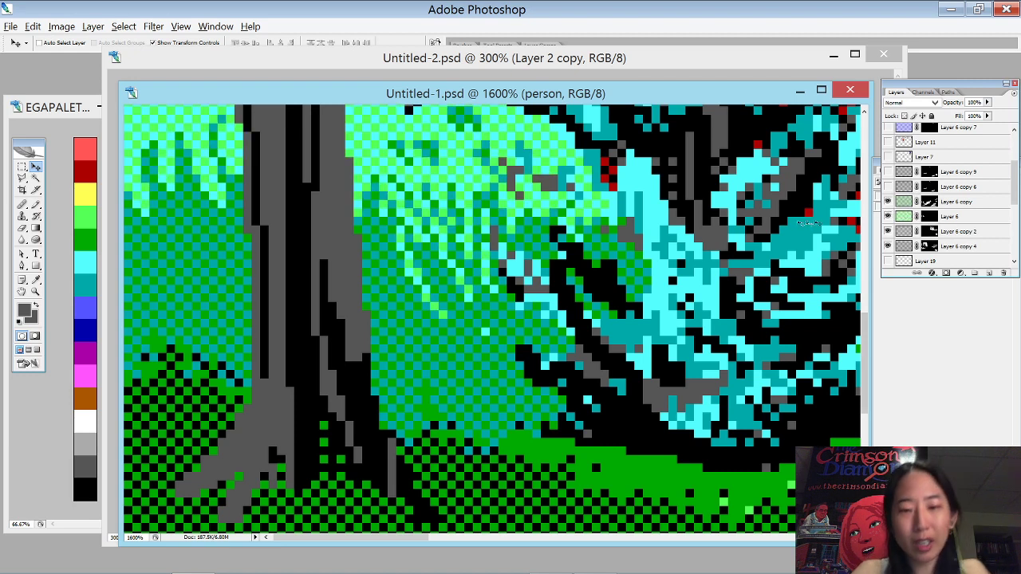
key("ctrl+minus")
key("ctrl+minus")
key("ctrl+minus")
key("ctrl+minus")
scroll(806, 224, "down", 2)
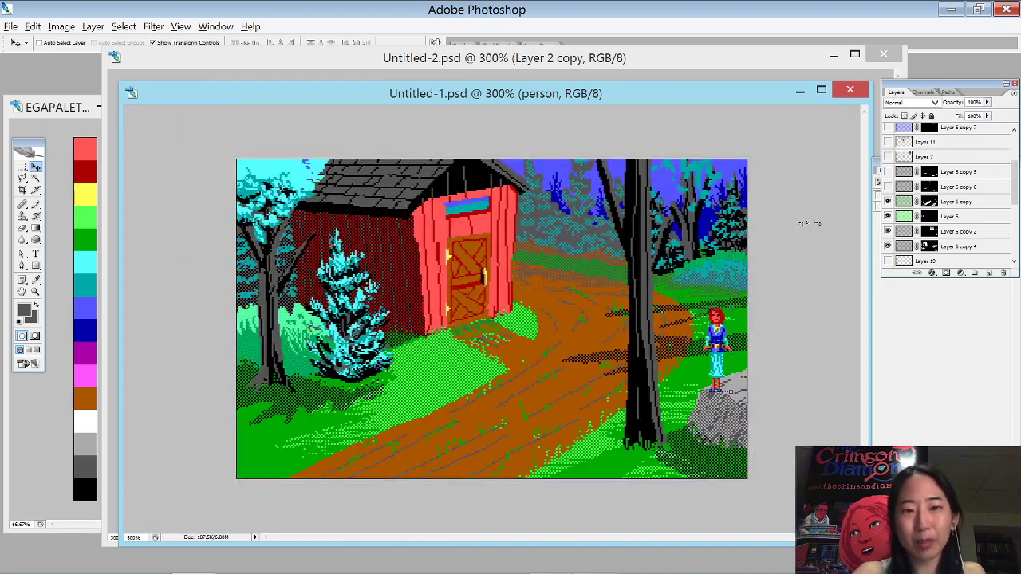
scroll(806, 223, "up", 1)
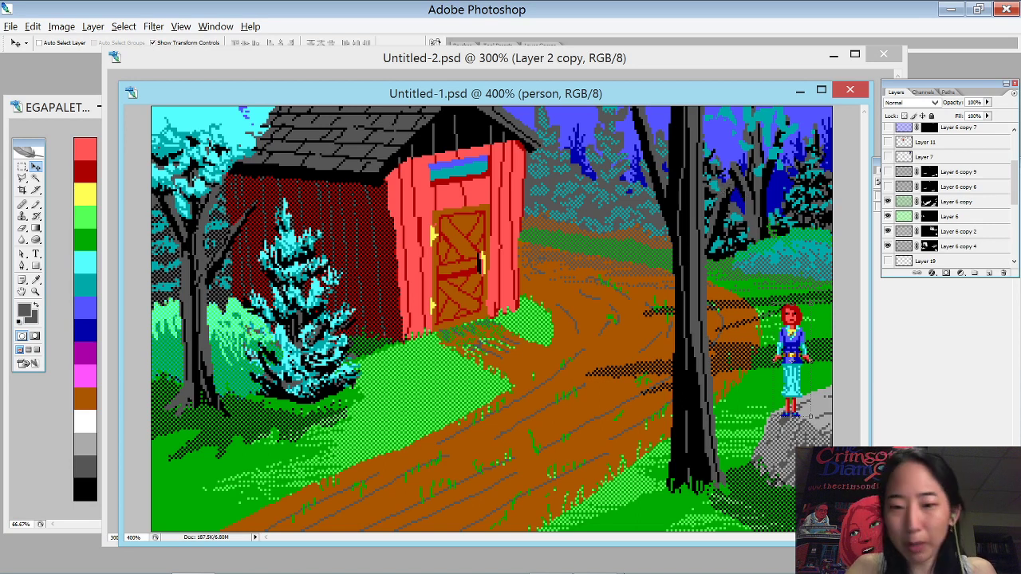
- Turn off looping in VLC media player, skip to the next track, and return to the painting
left_click(598, 561)
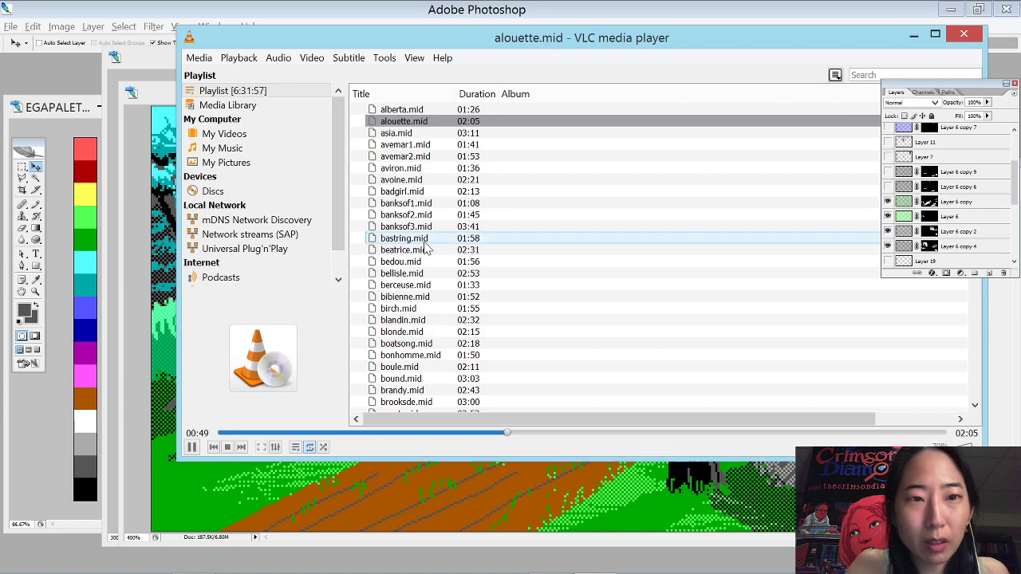
right_click(287, 90)
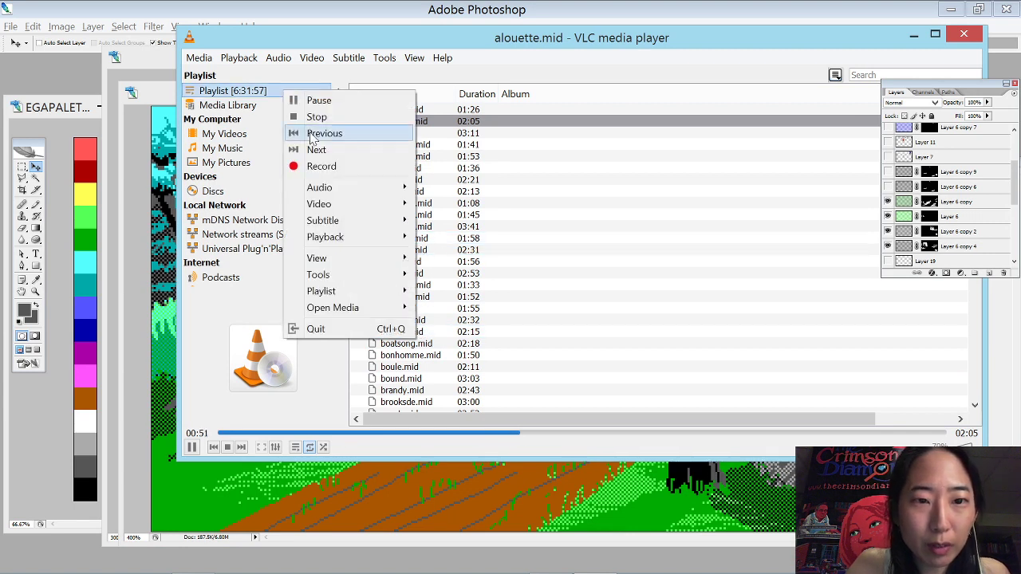
mouse_move(375, 239)
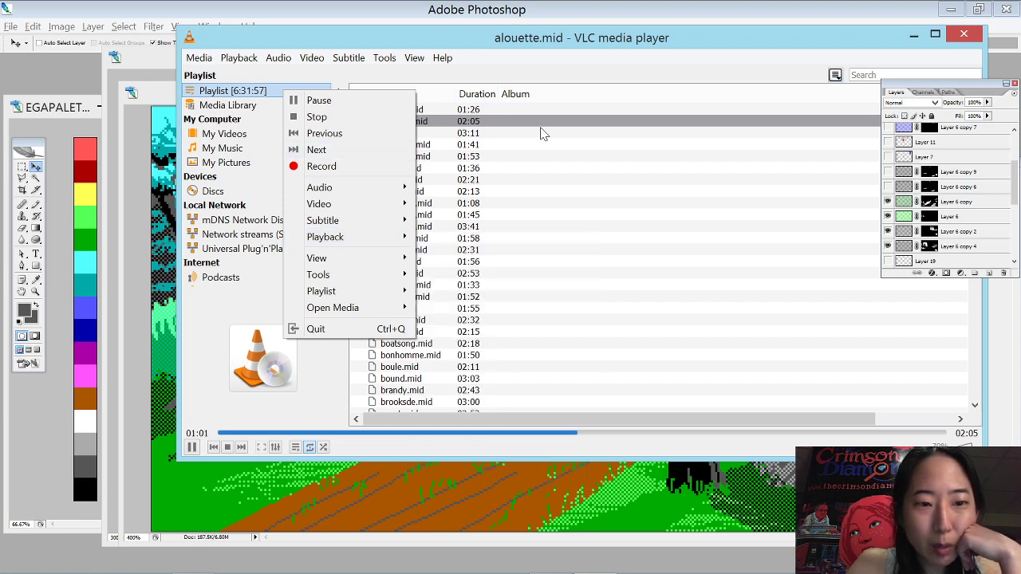
left_click(311, 461)
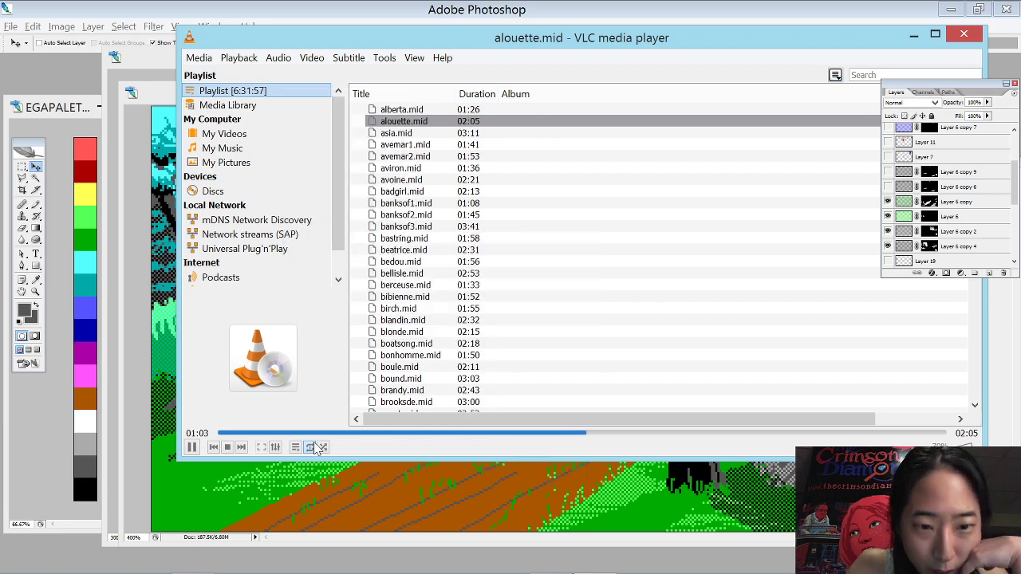
left_click(243, 448)
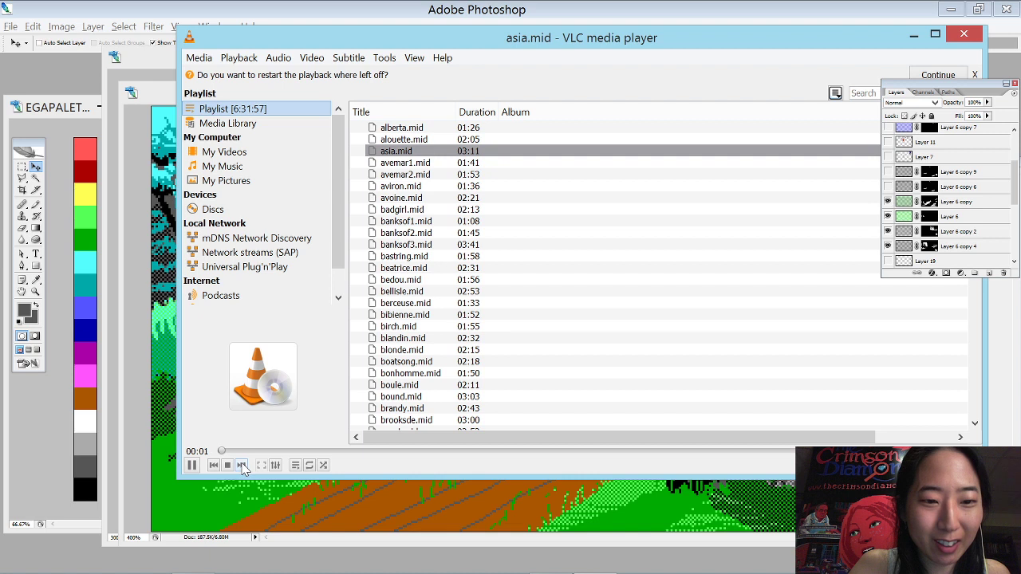
left_click(912, 32)
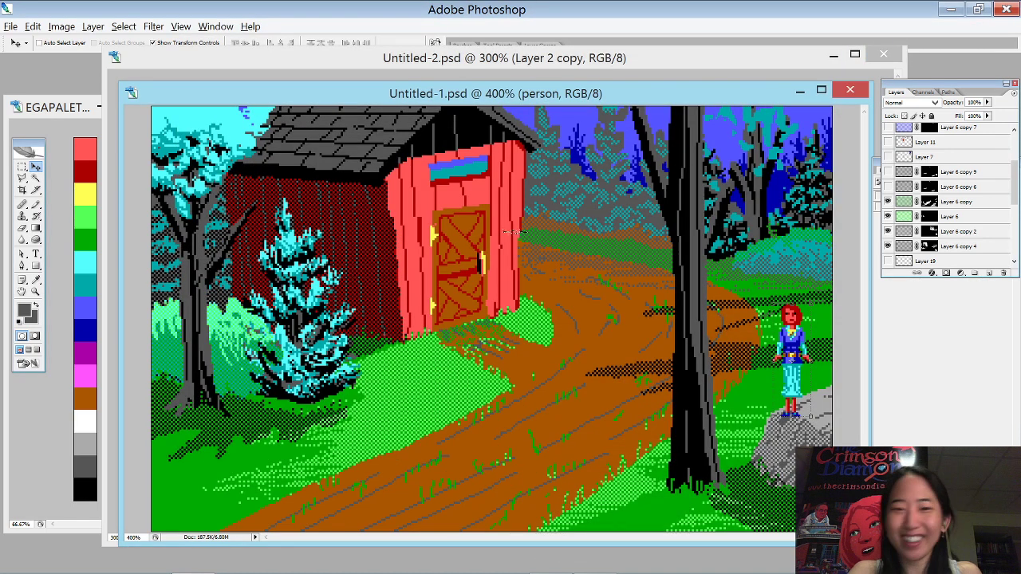
- Show Layer 6 copy 6, comparing the foreground grass shadows with the layer off and on
scroll(925, 136, "up", 1)
scroll(889, 200, "up", 1)
left_click(892, 205)
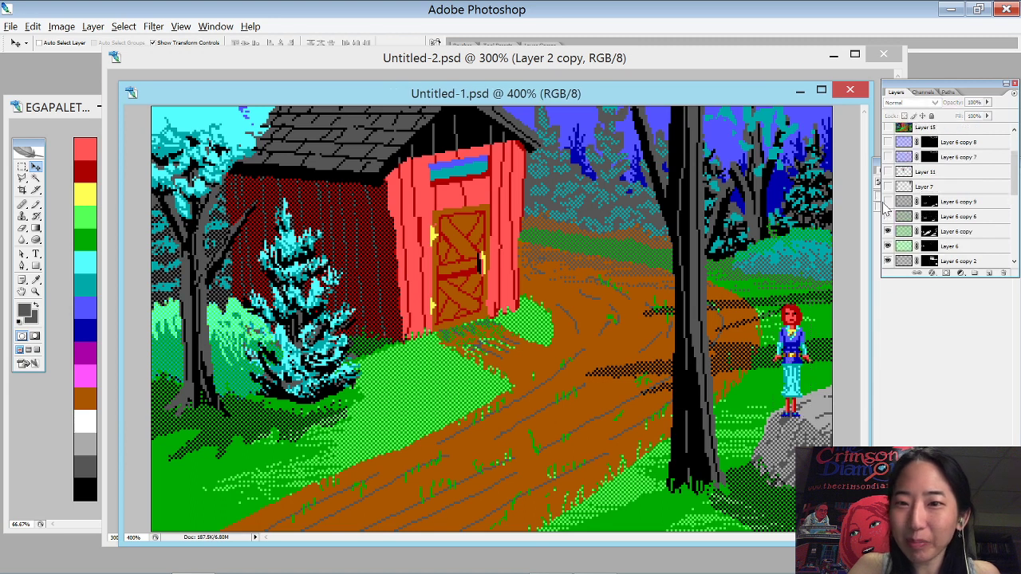
left_click(888, 216)
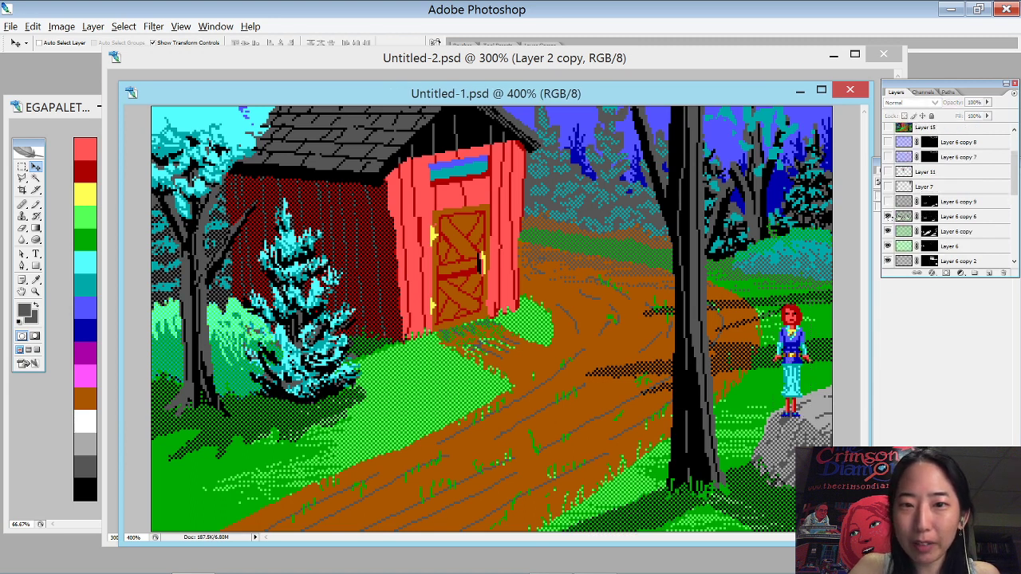
left_click(888, 216)
left_click(888, 216)
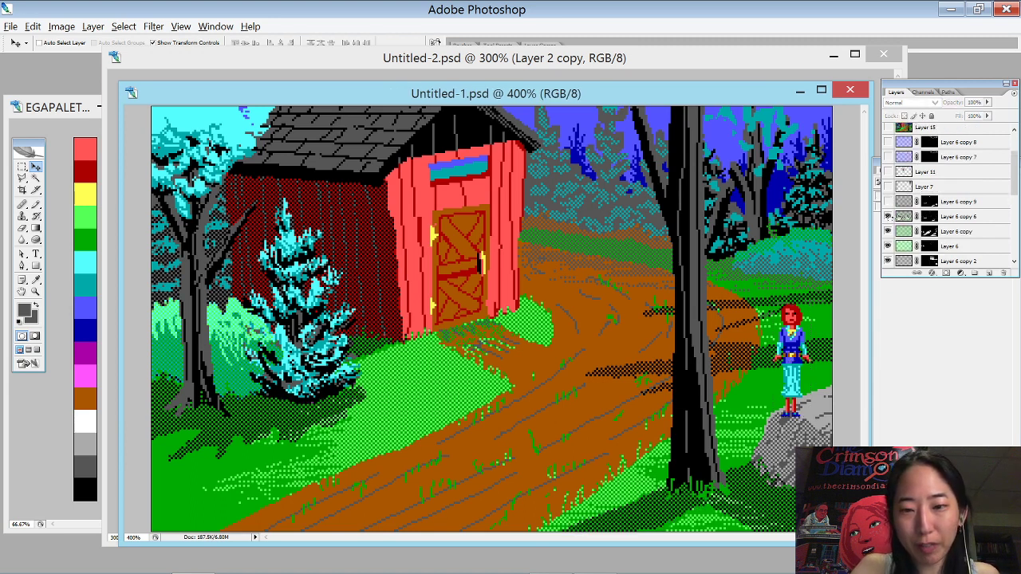
left_click(888, 217)
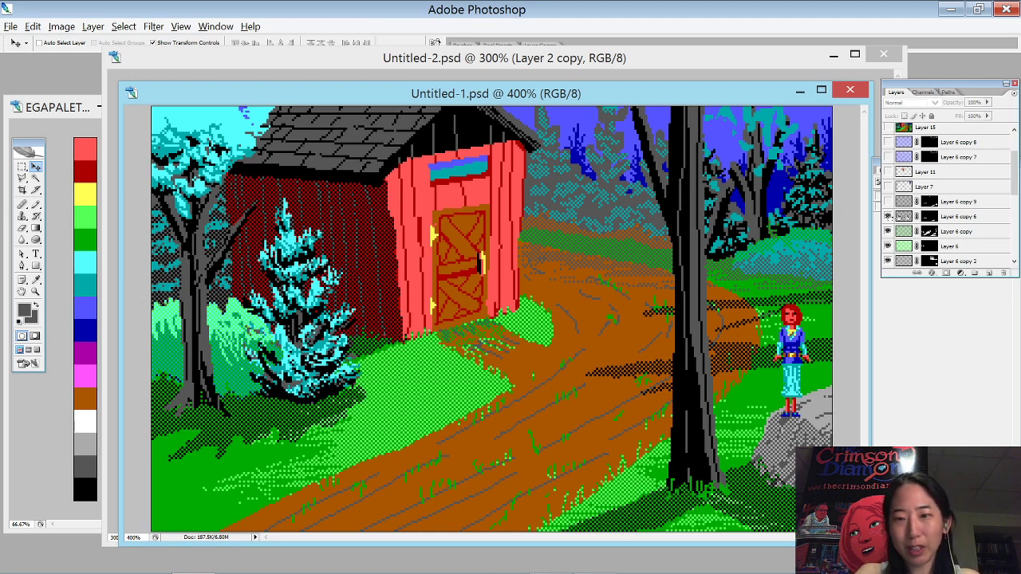
left_click(888, 216)
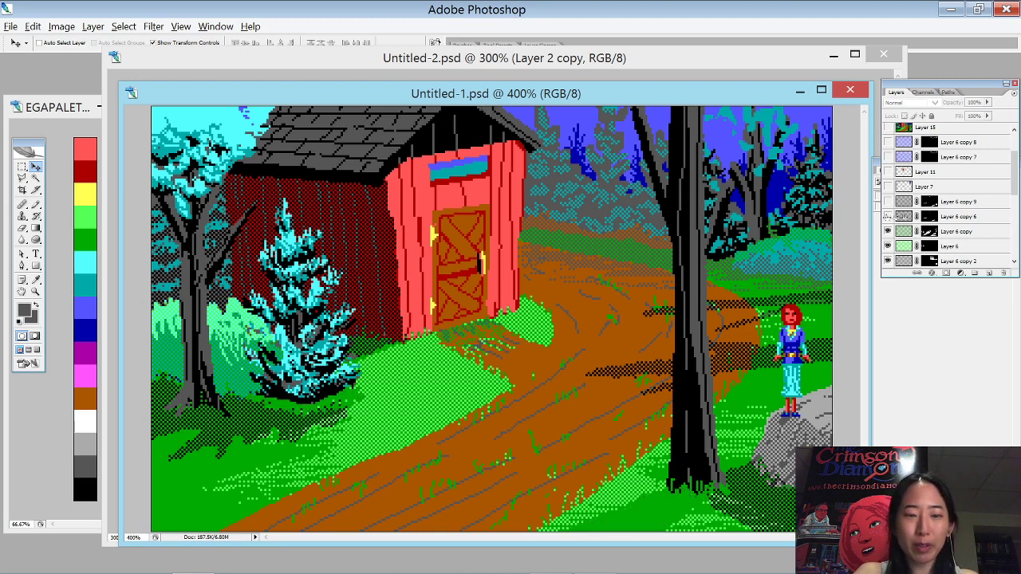
left_click(888, 217)
left_click(888, 216)
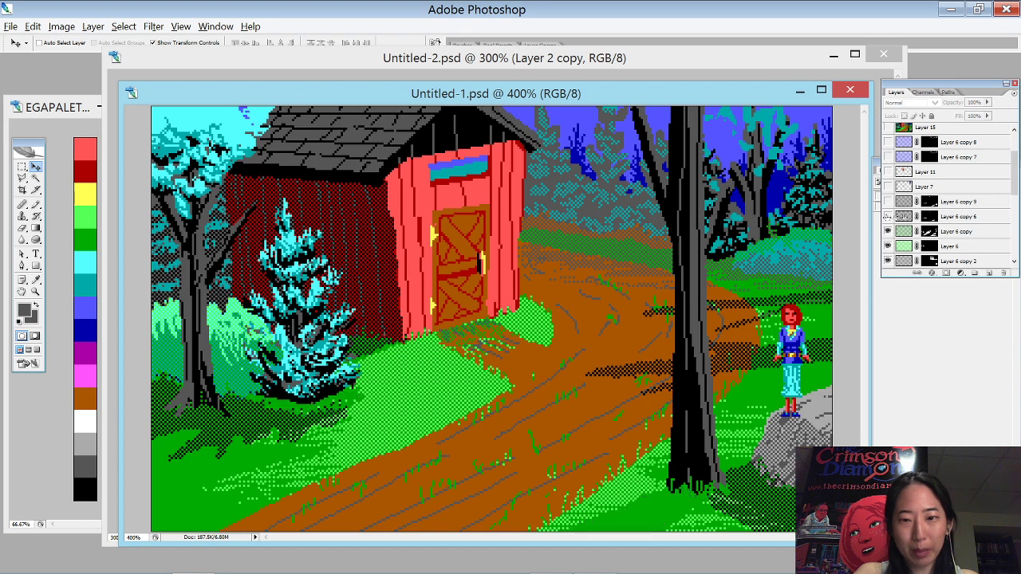
left_click(888, 216)
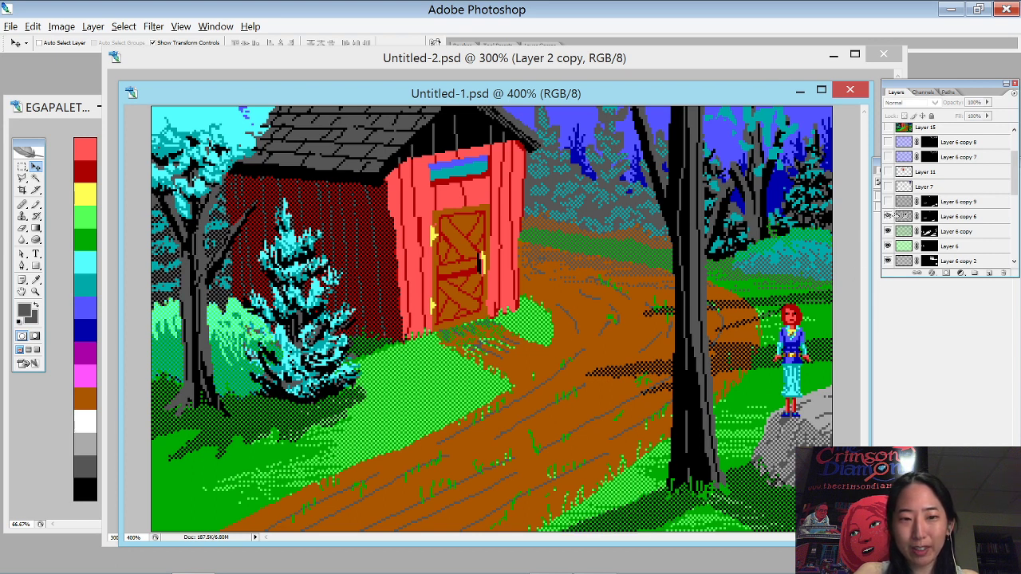
- Make Layer 6 copy 9 and Layer 7 visible, comparing the scene with Layer 7 off and on
scroll(898, 203, "down", 2)
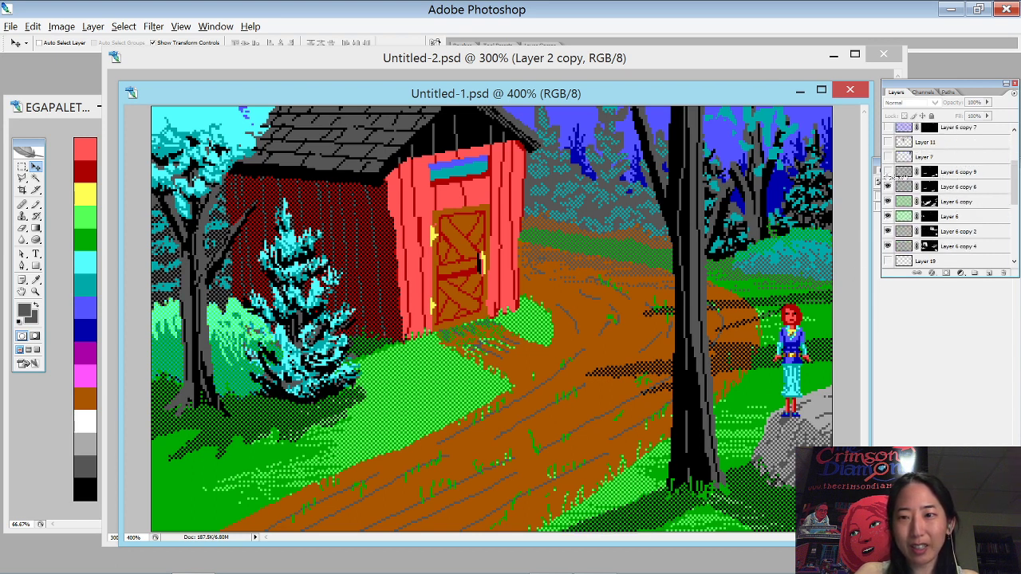
left_click(888, 171)
scroll(888, 175, "up", 1)
left_click(888, 172)
left_click(888, 172)
left_click(888, 172)
left_click(888, 172)
left_click(888, 172)
- Show Layer 11, comparing the barn, tree and rock details with the layer off and on
scroll(888, 179, "up", 2)
left_click(888, 186)
left_click(888, 187)
left_click(888, 187)
left_click(888, 187)
left_click(888, 186)
left_click(888, 187)
left_click(888, 187)
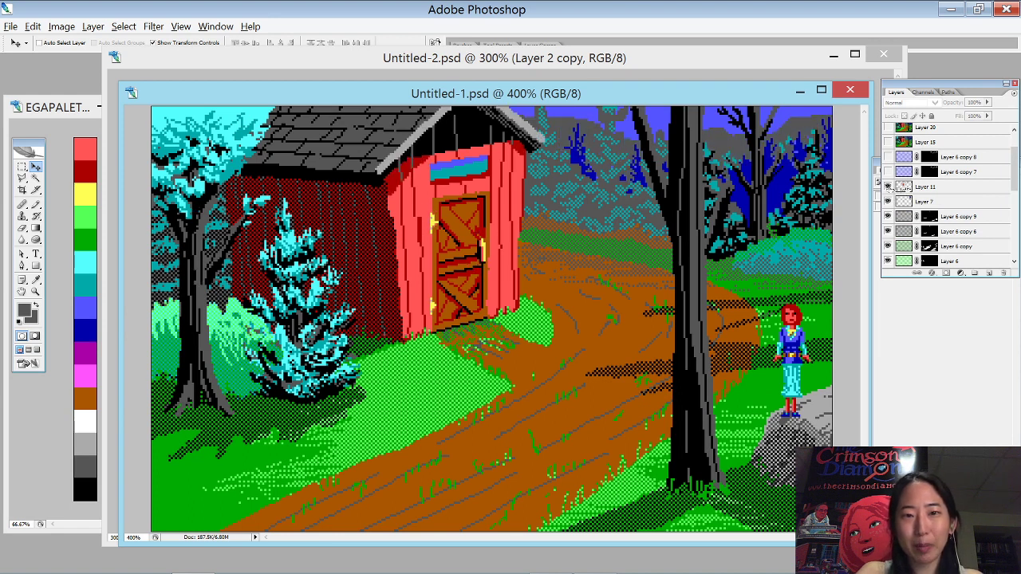
- Move the figure on the person layer from the rock to beside the barn door
scroll(990, 191, "up", 2)
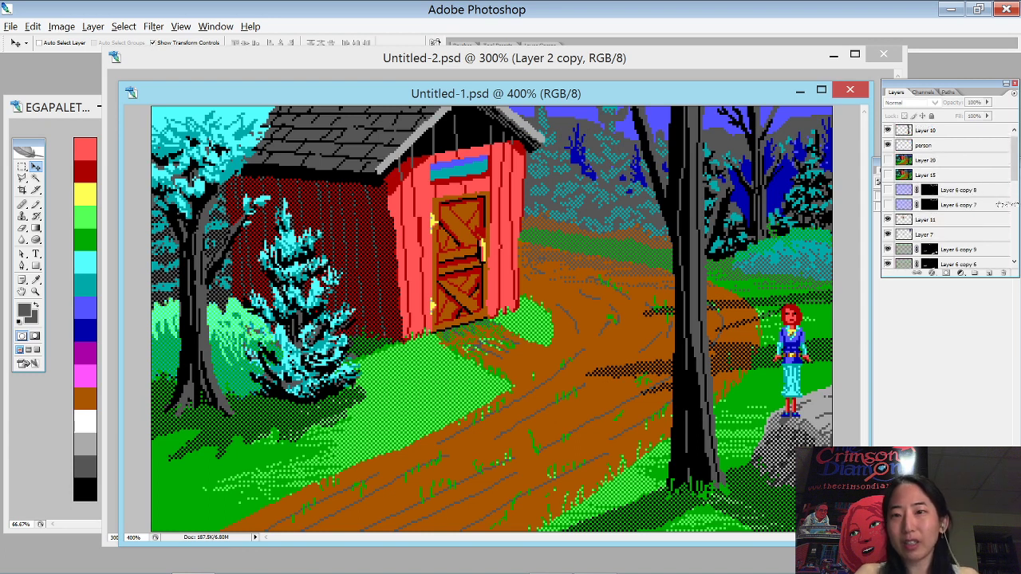
left_click(945, 147)
left_click_drag(812, 329, 545, 236)
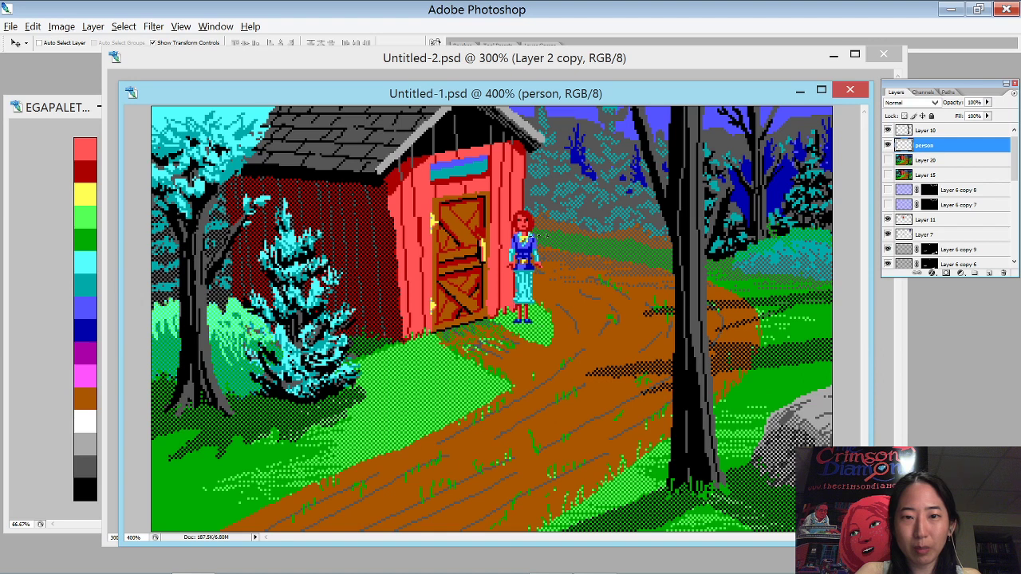
- Show Layer 6 copy 7, comparing the background with the layer off and on
left_click(888, 205)
left_click(888, 205)
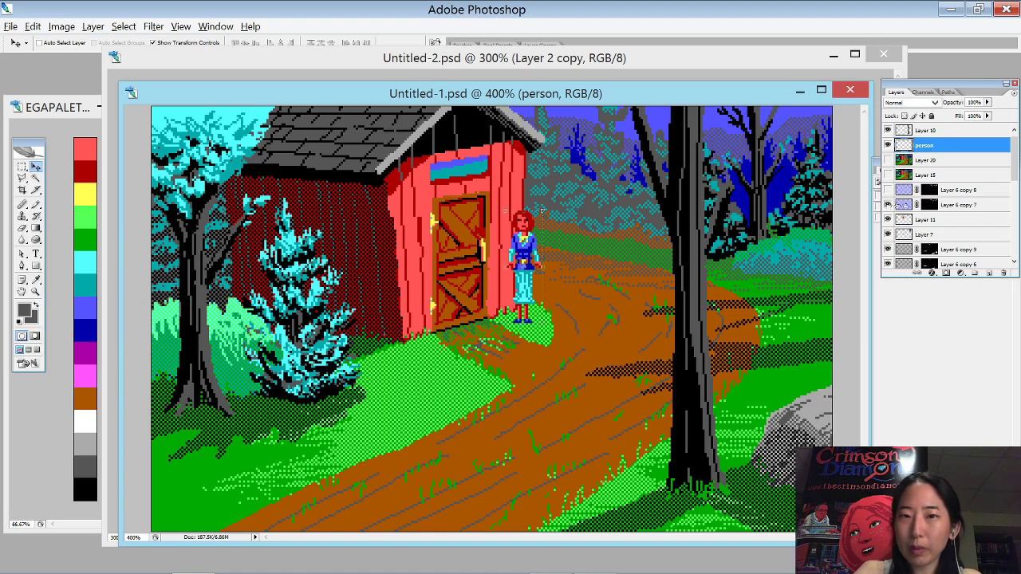
left_click(888, 205)
left_click(888, 205)
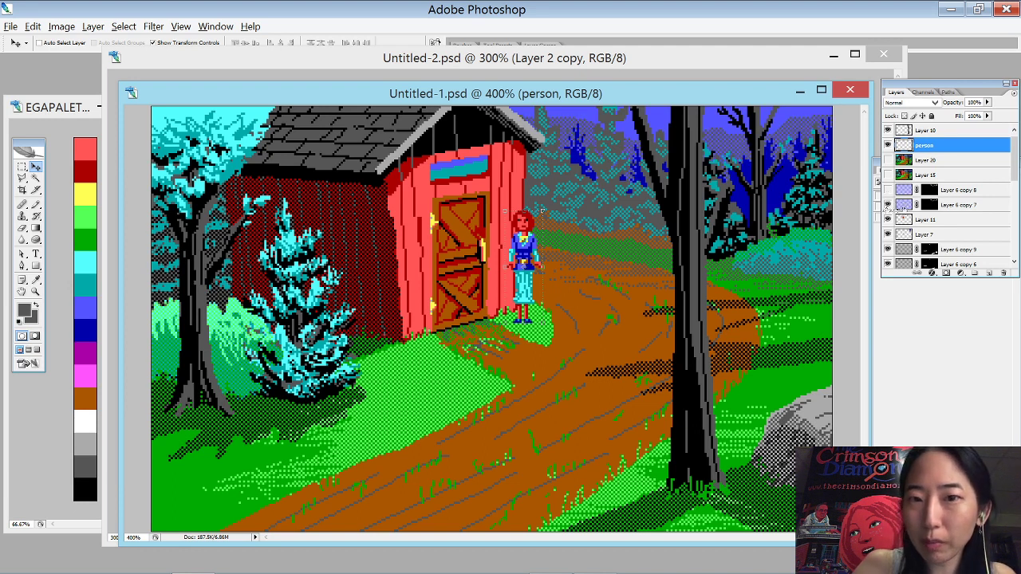
- Show Layer 6 copy 8 in place of Layer 6 copy 7, and compare the scene with Layer 10 off and on
left_click(888, 205)
left_click(888, 190)
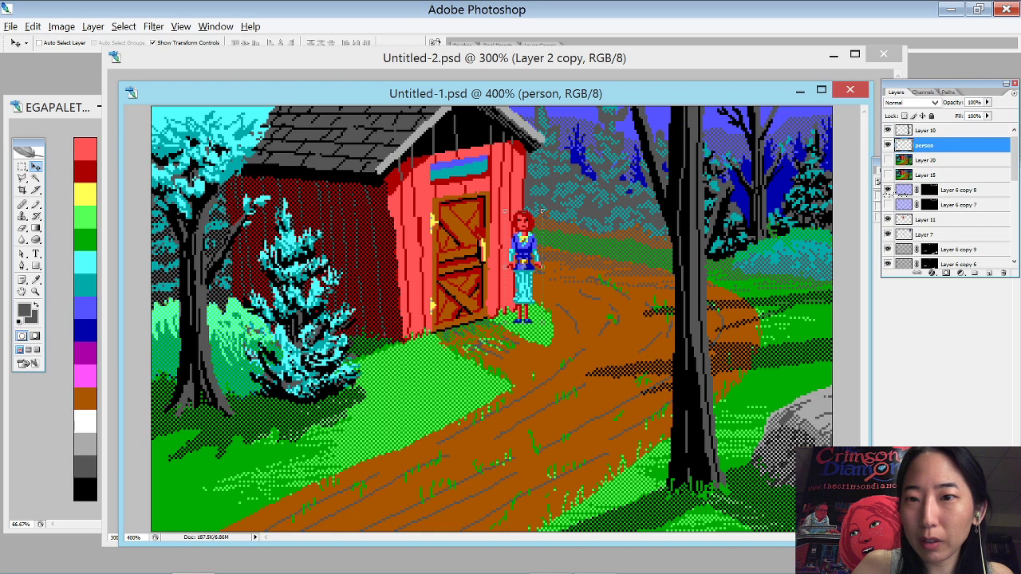
left_click(888, 130)
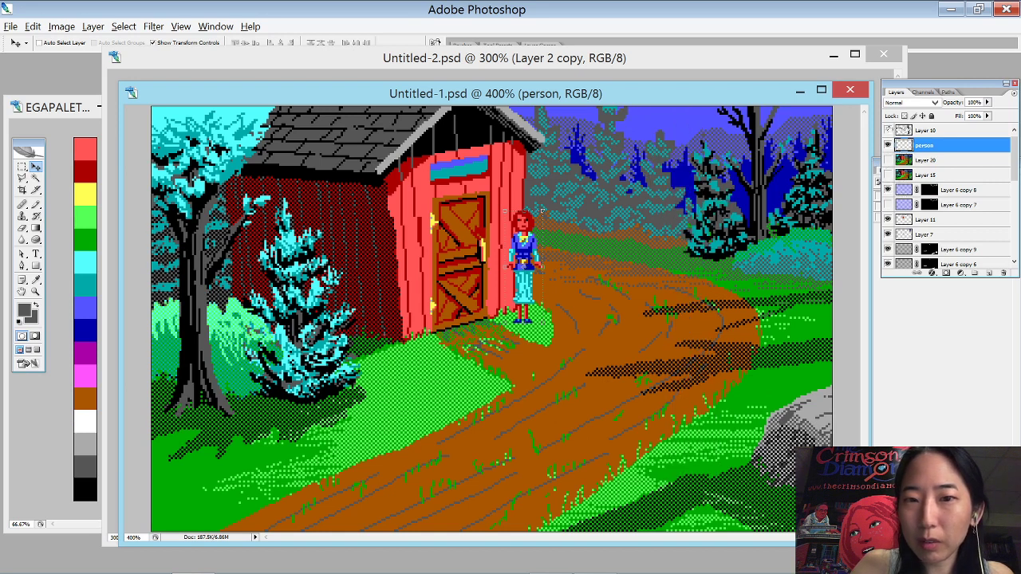
left_click(888, 130)
left_click(888, 131)
left_click(888, 130)
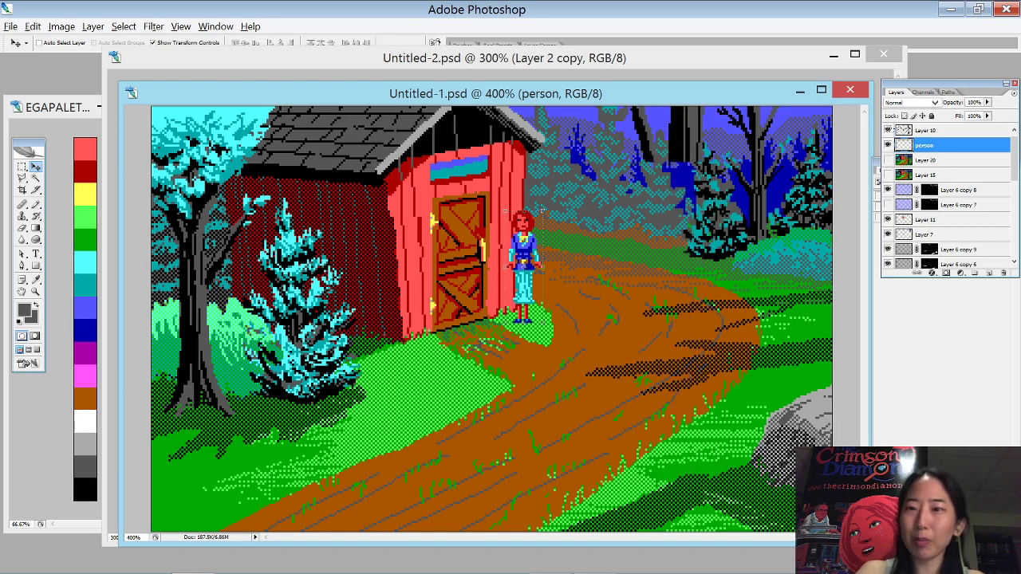
- Shift the large foreground tree on Layer 10 slightly to the right, and switch to the Pencil tool
left_click(926, 131)
left_click_drag(690, 206, 595, 112)
left_click_drag(568, 238, 722, 448)
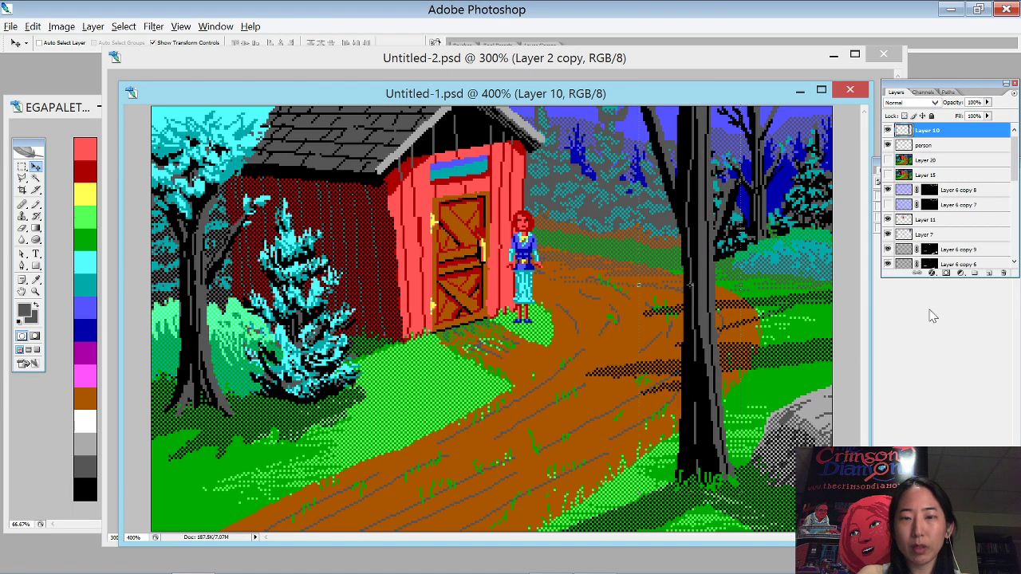
key("b")
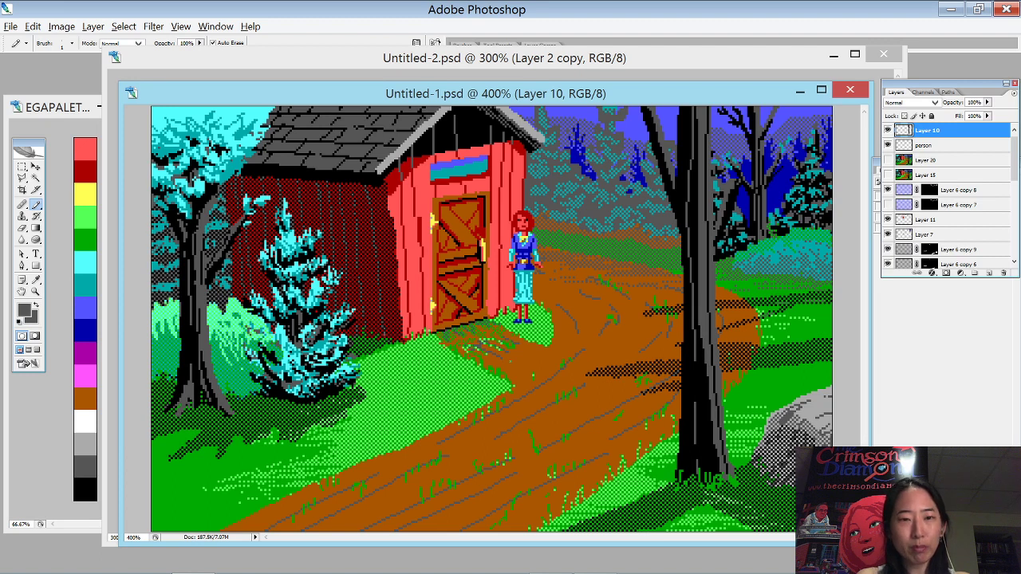
left_click_drag(524, 93, 426, 74)
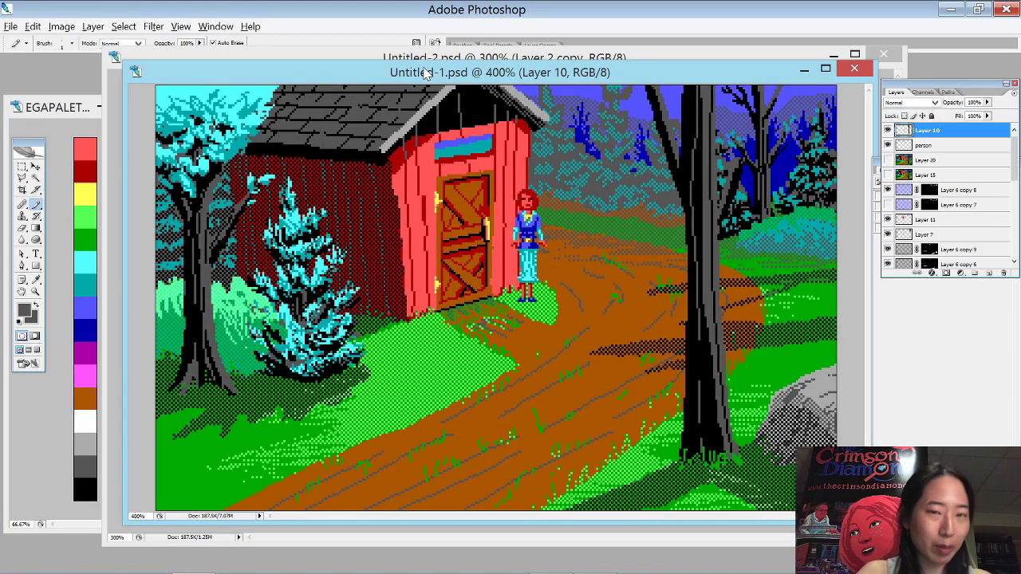
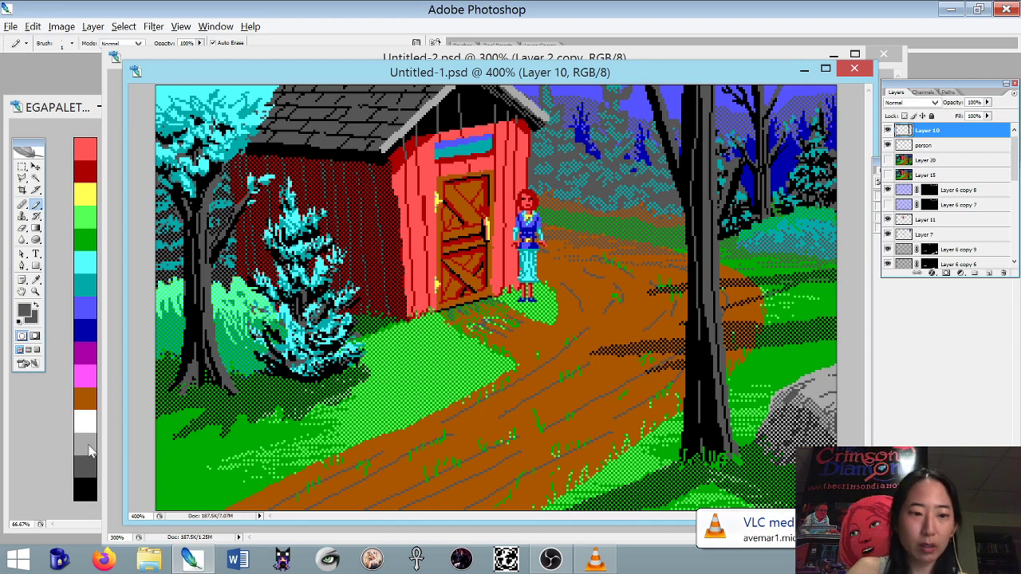
- Switch to Firefox, open the bookmarked Making The Crimson Diamond video, select its address, and close the browser
left_click(102, 565)
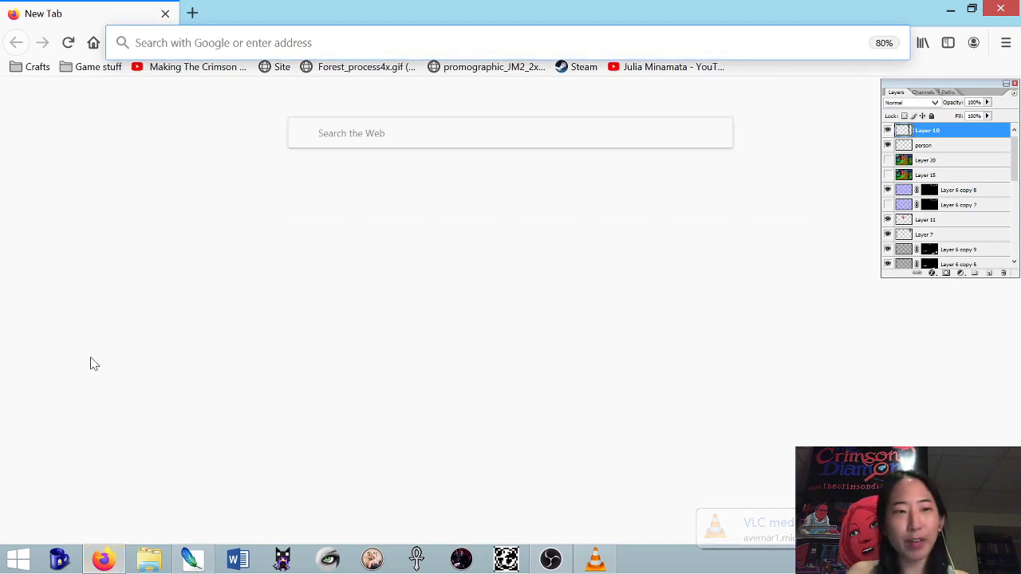
left_click(229, 69)
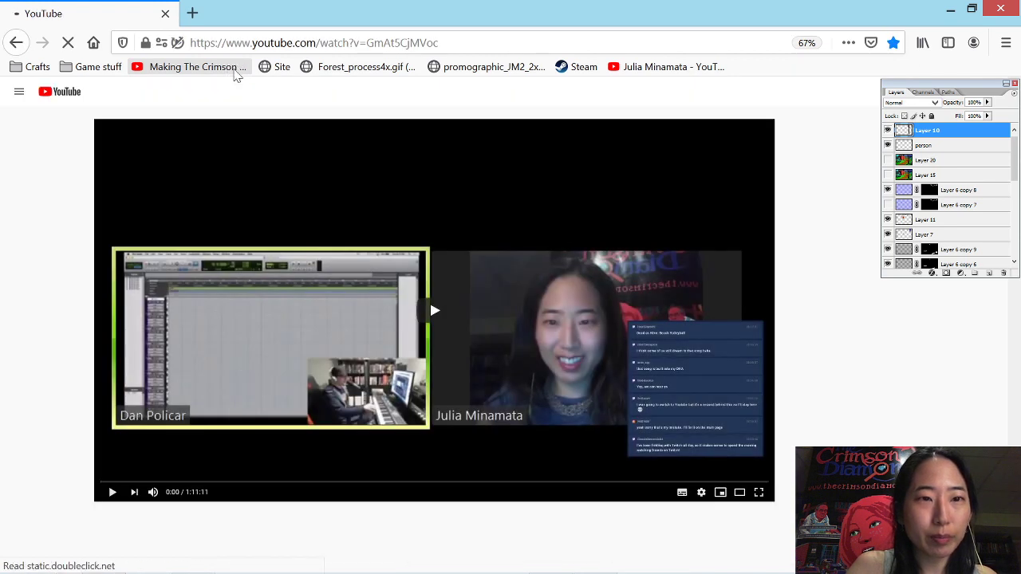
key("ctrl+l")
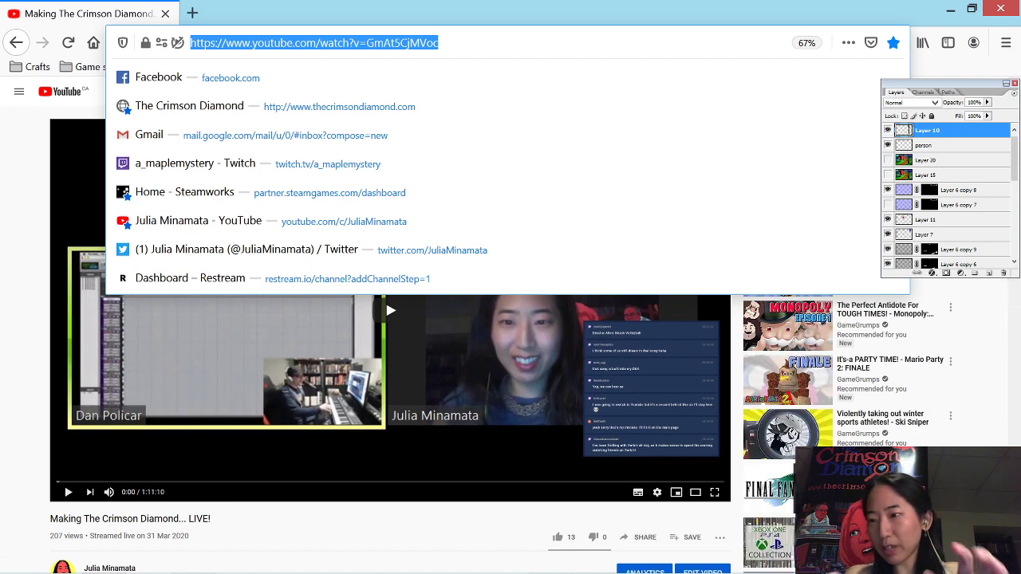
left_click(1002, 13)
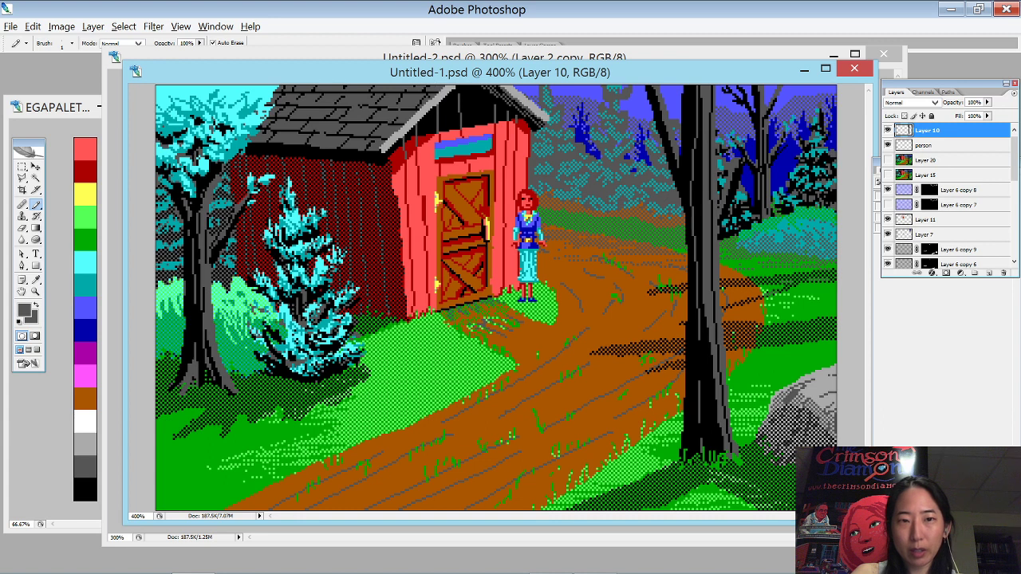
- Open carriagehouse_trials.png, CB_barn.png, conquests.png and conquests_2.png together from the Dithering folder in Art preview
key("ctrl+o")
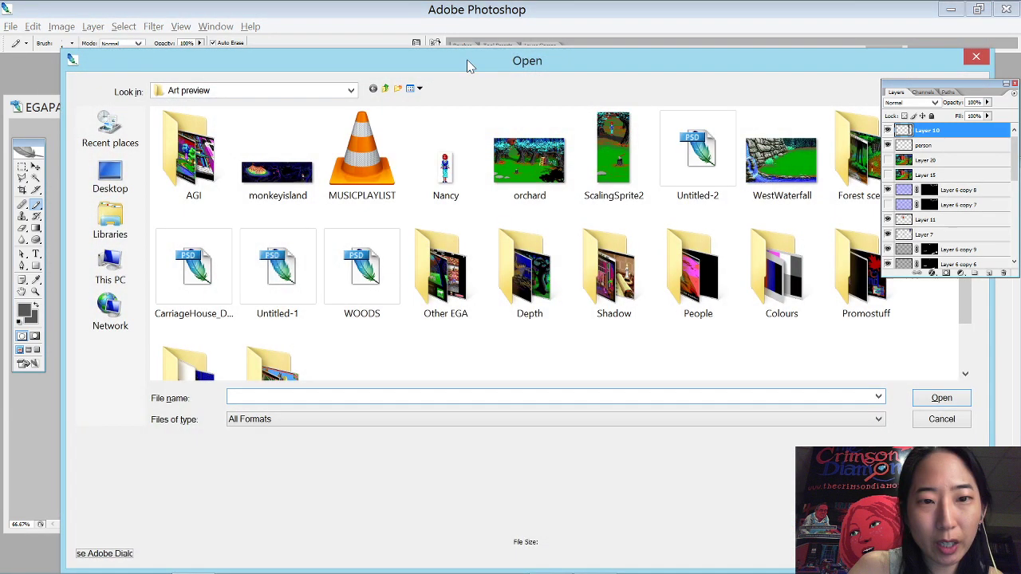
left_click_drag(469, 66, 399, 64)
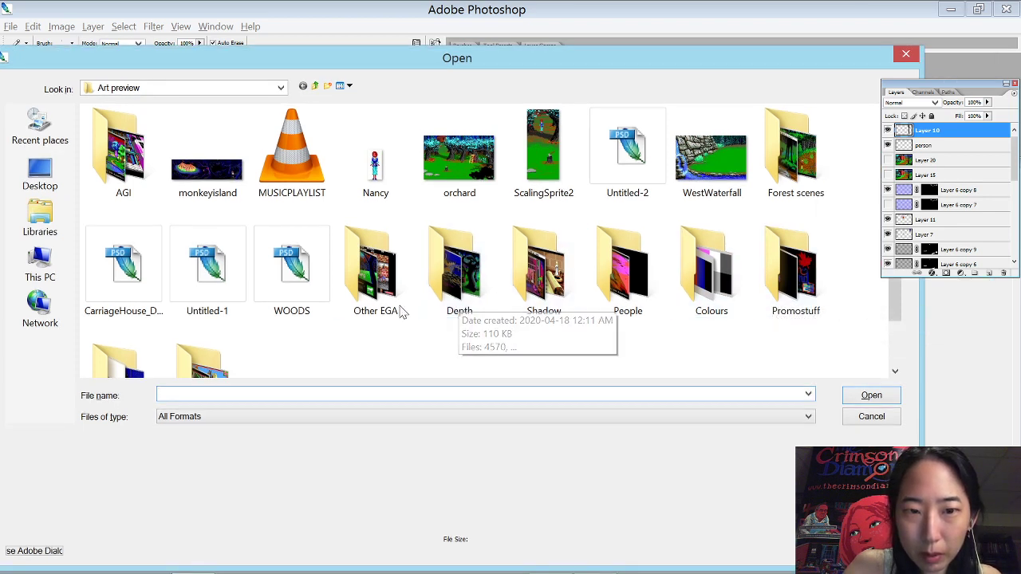
left_click(362, 333)
scroll(363, 339, "down", 1)
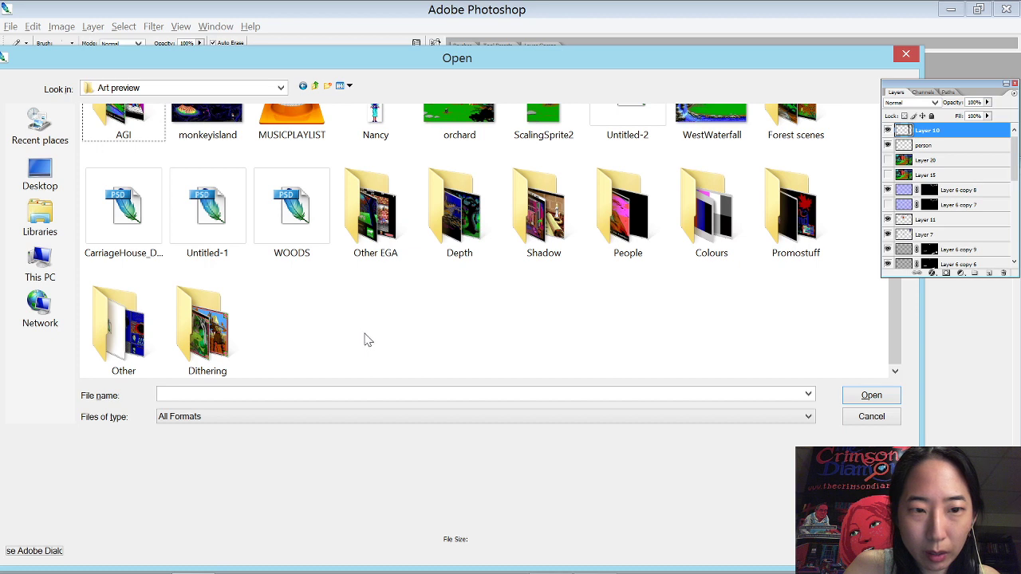
left_click(212, 343)
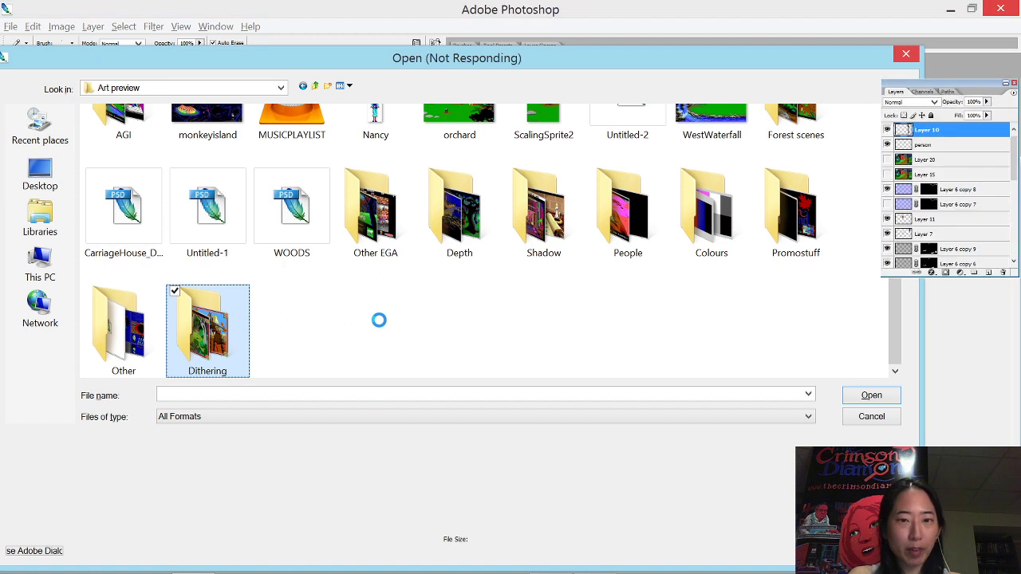
left_click(385, 169)
left_click(141, 168)
left_click(384, 169, "shift")
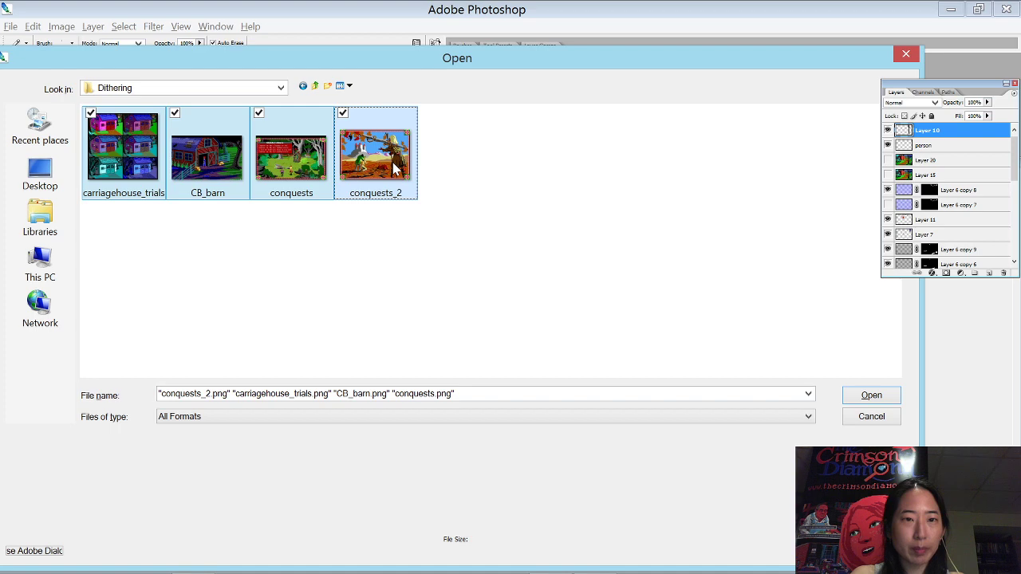
left_click(871, 394)
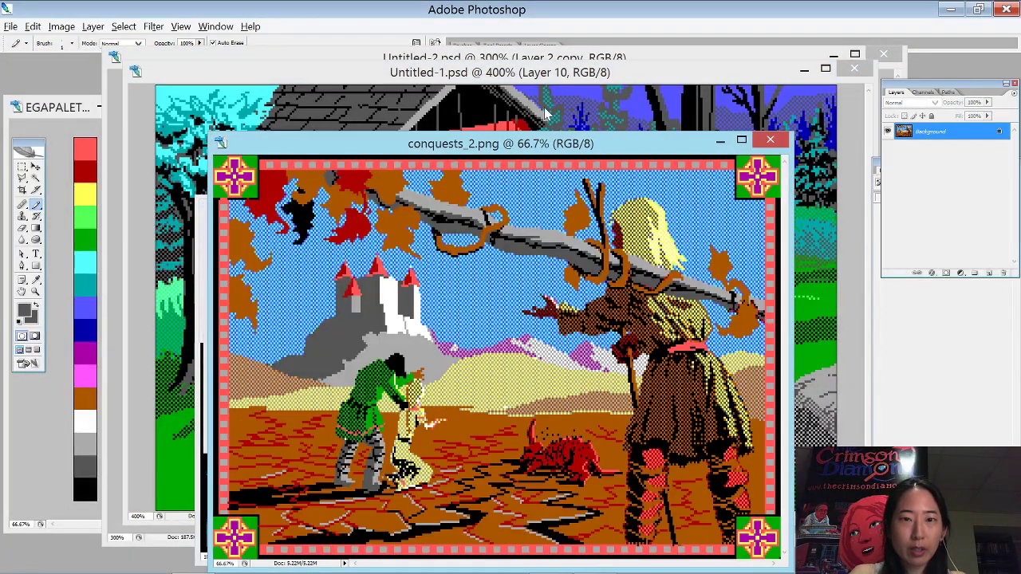
- Examine the dithering in conquests_2.png in an enlarged window, and close the image
left_click_drag(537, 149, 386, 30)
left_click_drag(642, 451, 950, 560)
key("ctrl+plus")
key("ctrl+minus")
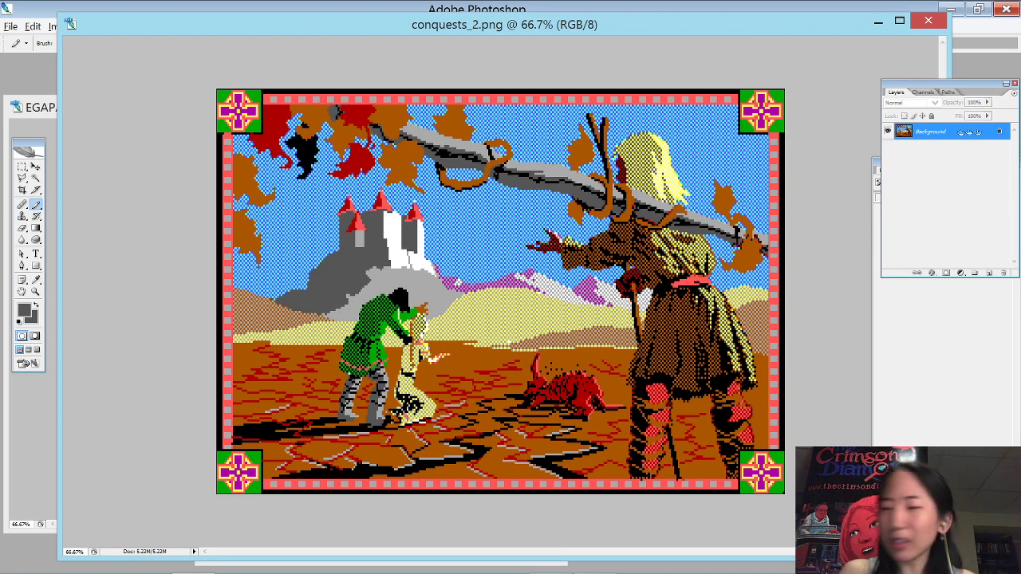
left_click(929, 22)
- Enlarge the conquests.png window and display the whole forest scene at 200%
left_click_drag(345, 217, 257, 102)
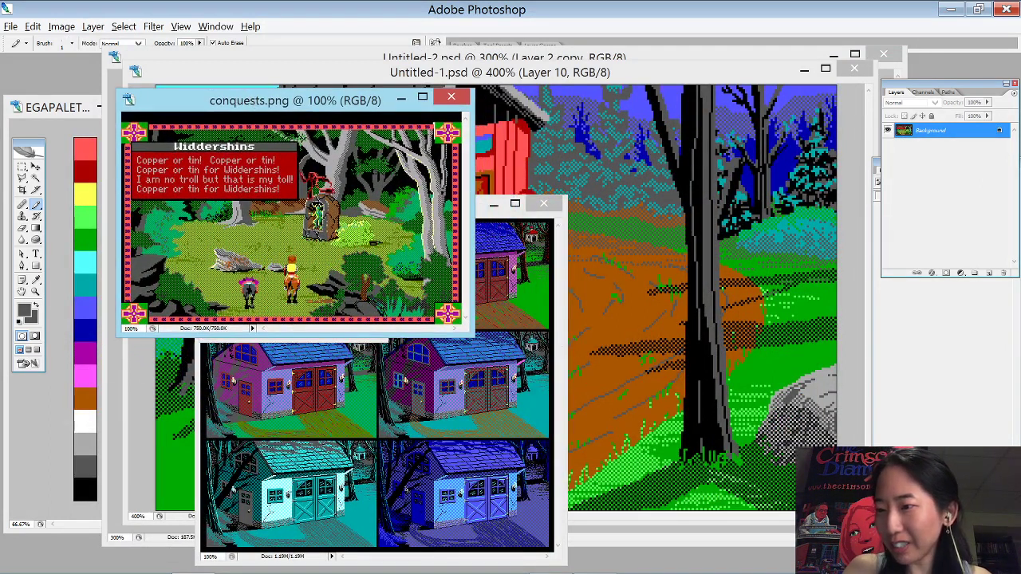
left_click_drag(472, 335, 881, 527)
key("ctrl+plus")
key("ctrl+plus")
key("ctrl+minus")
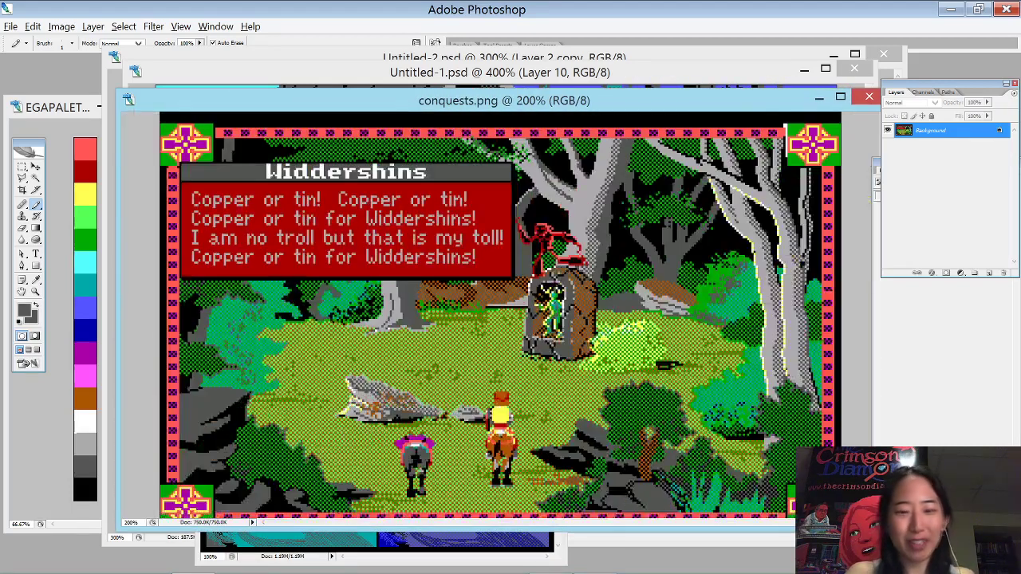
left_click_drag(122, 91, 73, 50)
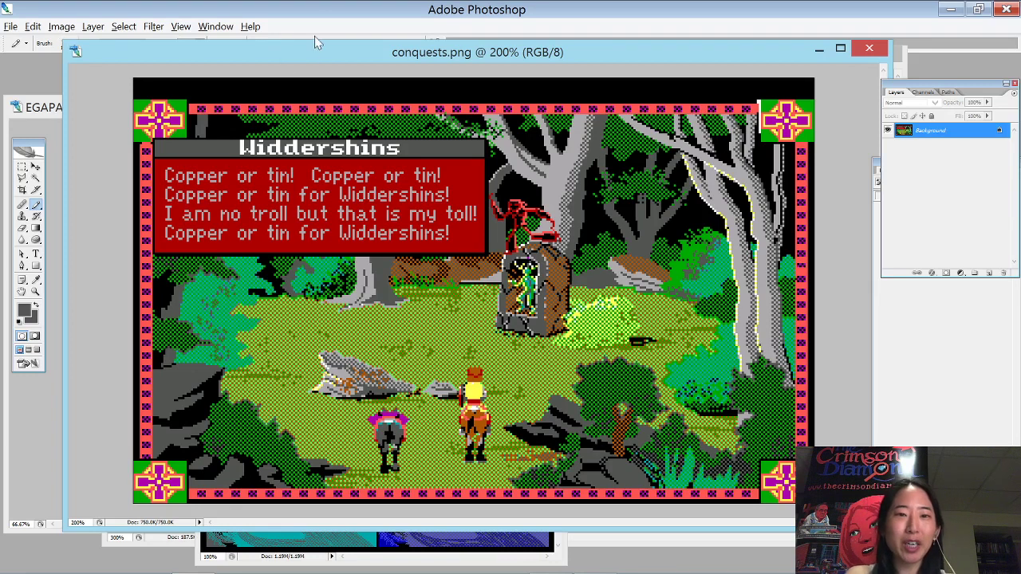
- Inspect the grass dithering in conquests.png at pixel level, return to the 200% view, and close the image
left_click_drag(392, 309, 453, 376)
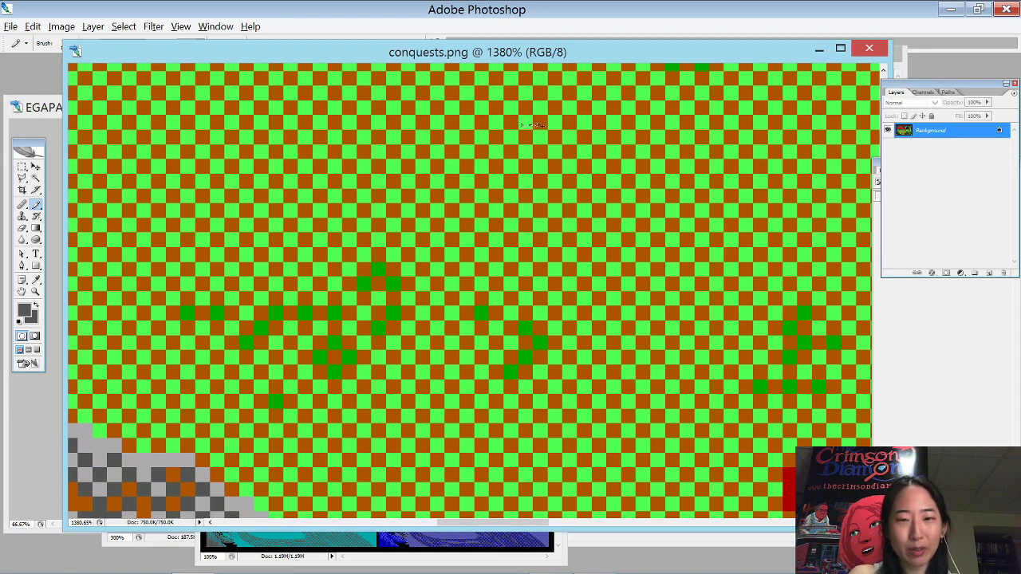
scroll(452, 375, "down", 6)
scroll(452, 375, "down", 1)
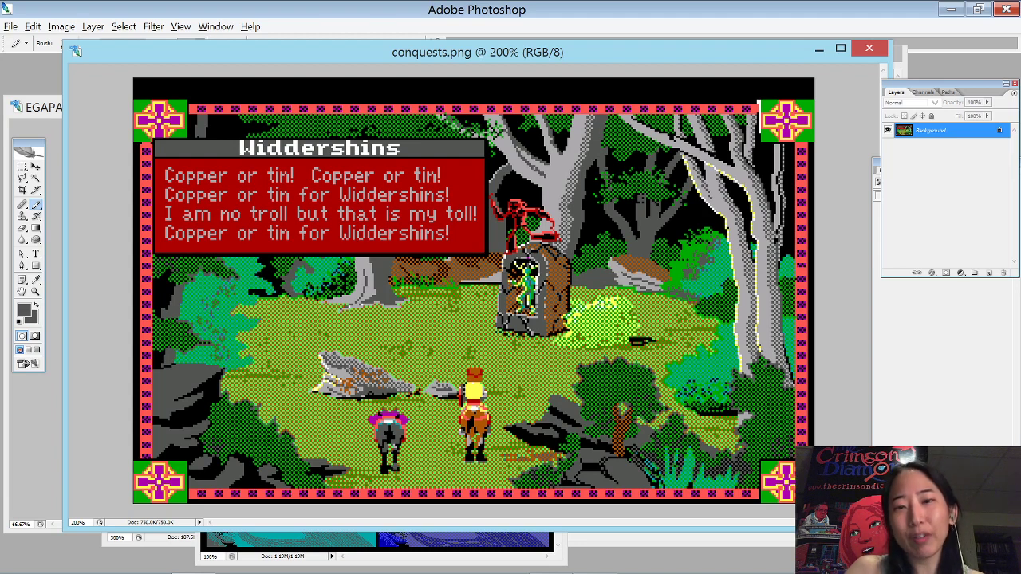
key("v")
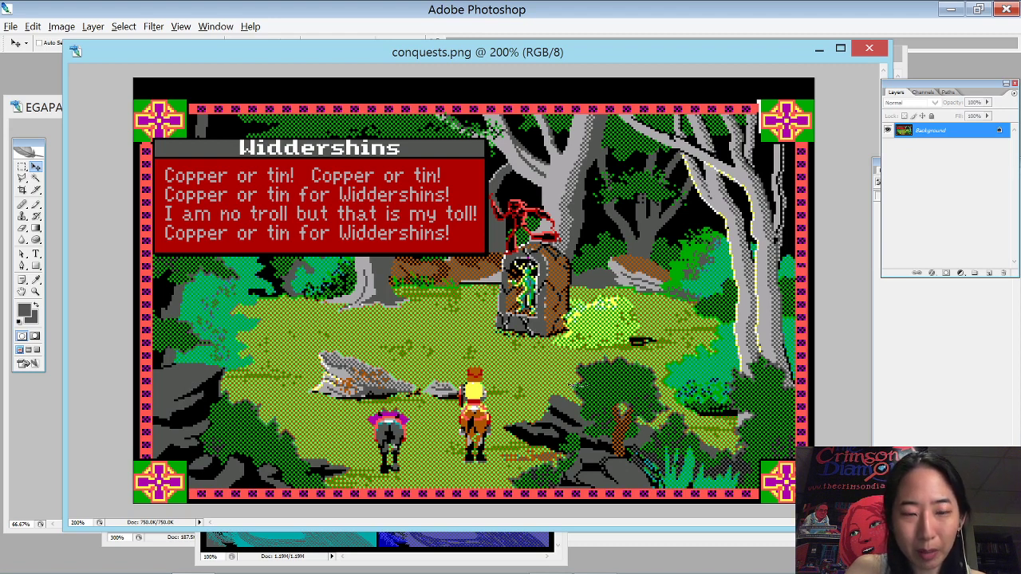
left_click(870, 50)
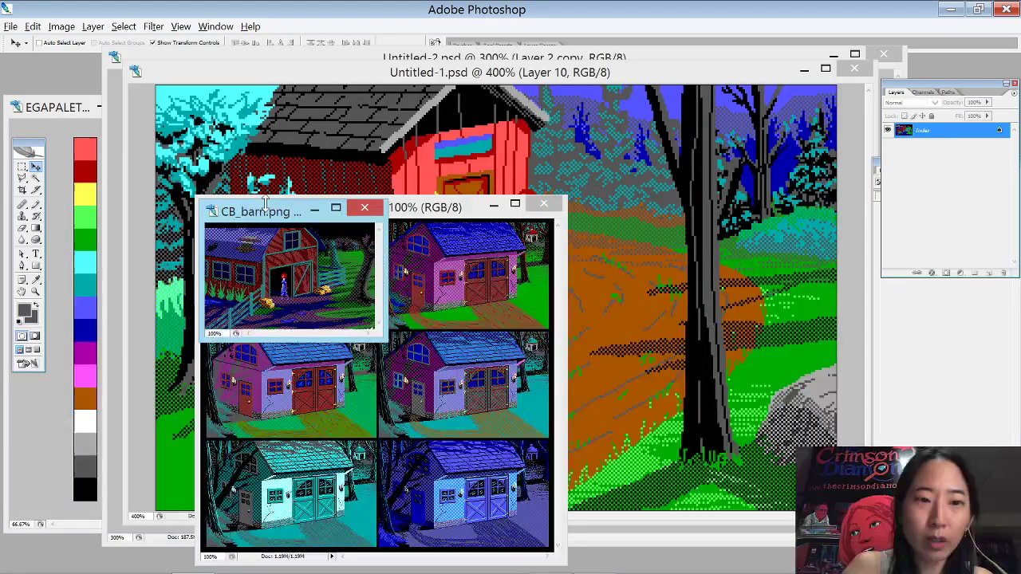
- Examine the dithered night barn scene in CB_barn.png at 400% in an enlarged window, and close the image
left_click_drag(265, 209, 198, 114)
left_click_drag(321, 245, 900, 533)
key("ctrl+plus")
key("ctrl+plus")
key("ctrl+plus")
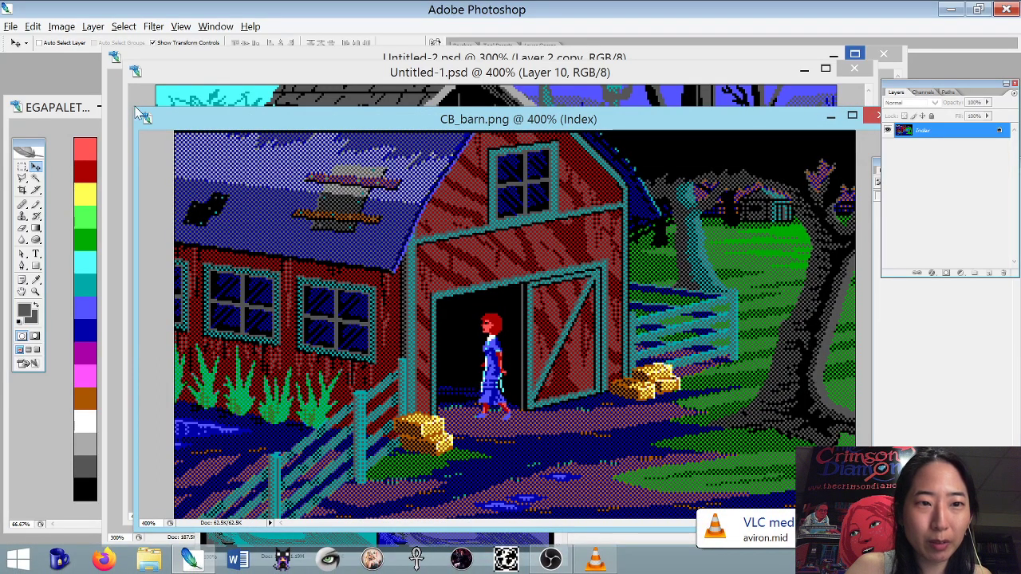
left_click_drag(134, 110, 50, 46)
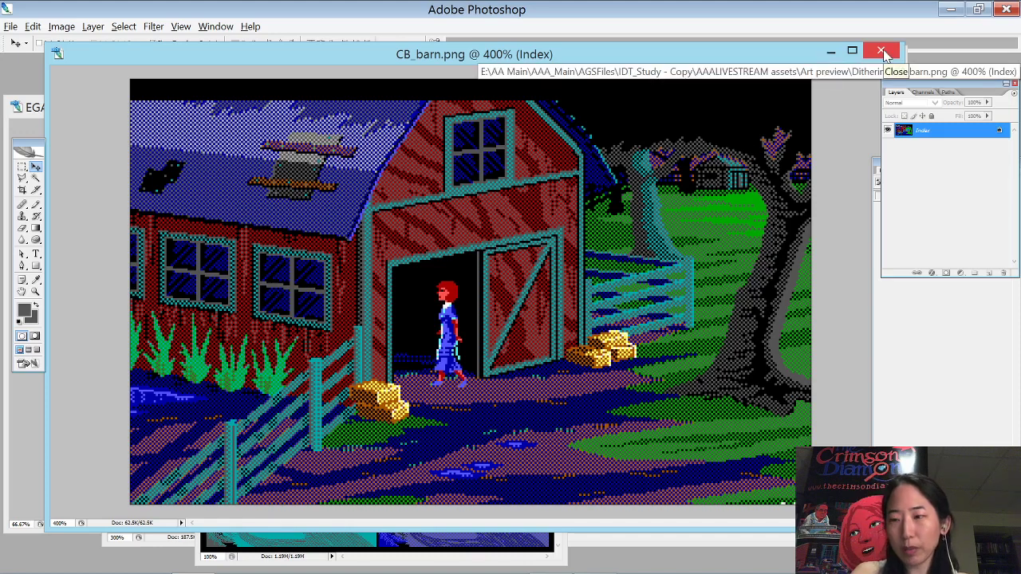
left_click(883, 54)
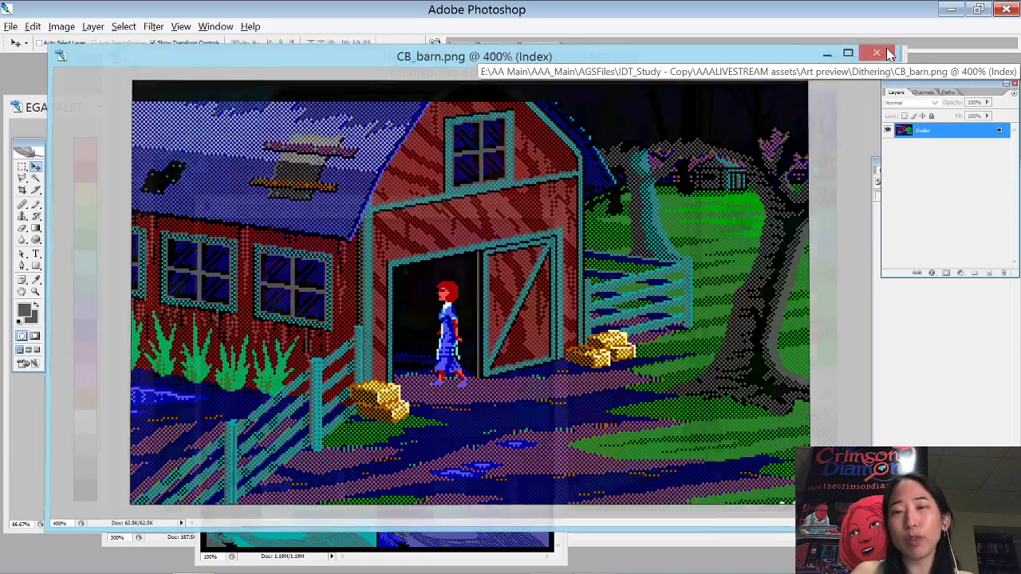
- Reposition the carriagehouse_trials.png window and enlarge it so all six colour trials have room
left_click_drag(325, 215, 241, 39)
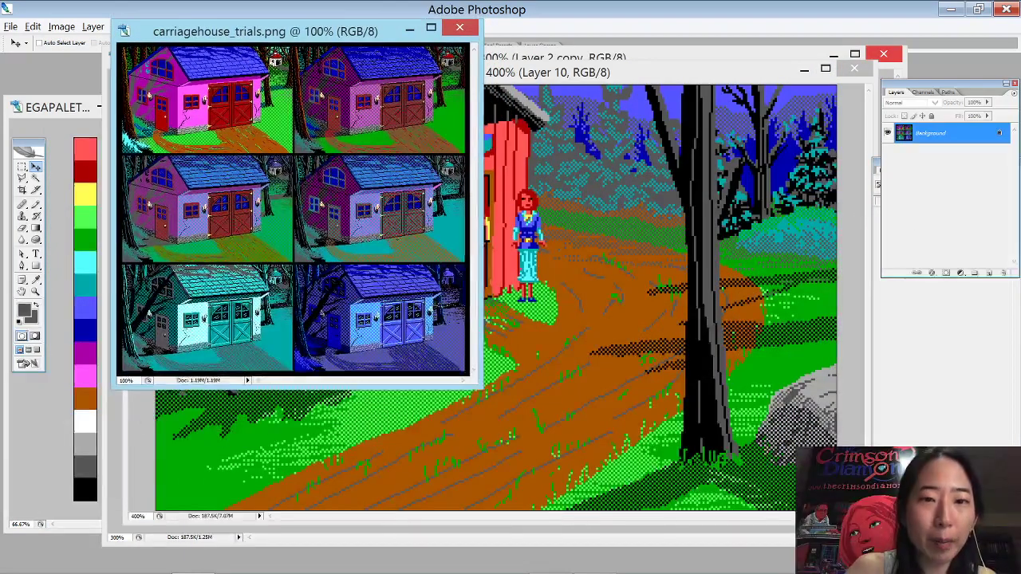
left_click_drag(476, 384, 861, 555)
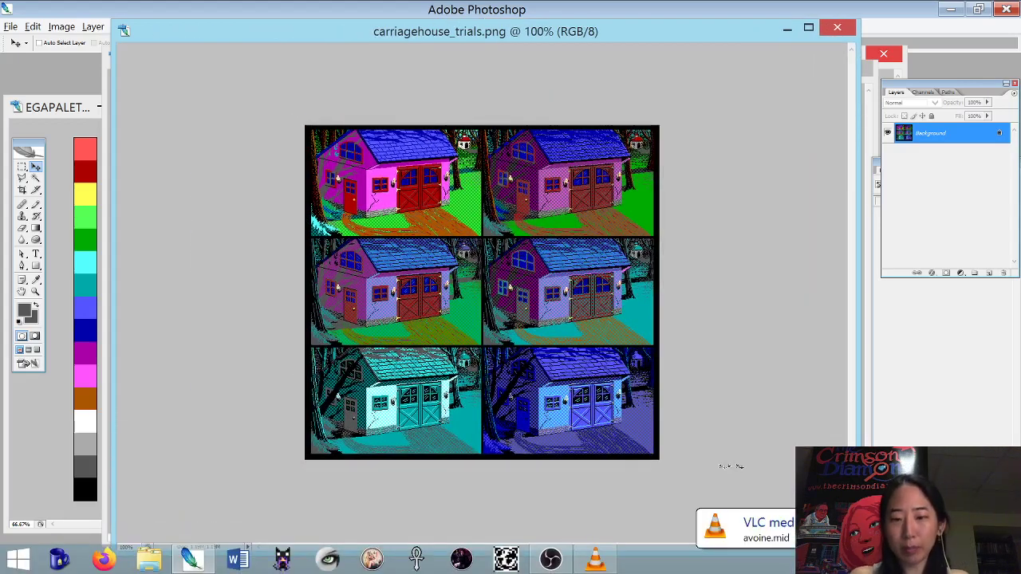
- Bring up the VLC media player playlist and minimise it again
mouse_move(594, 558)
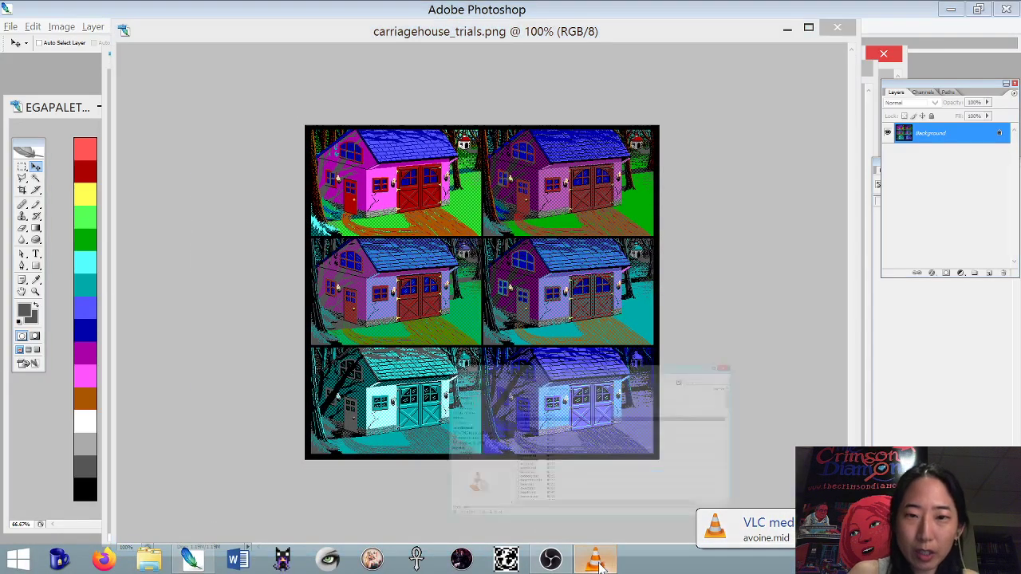
left_click(537, 385)
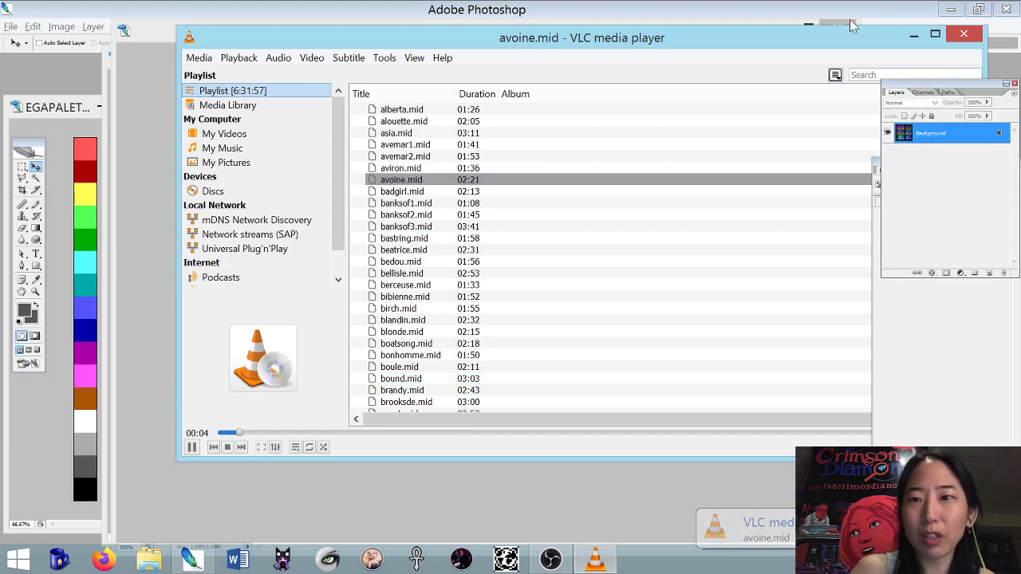
left_click(914, 36)
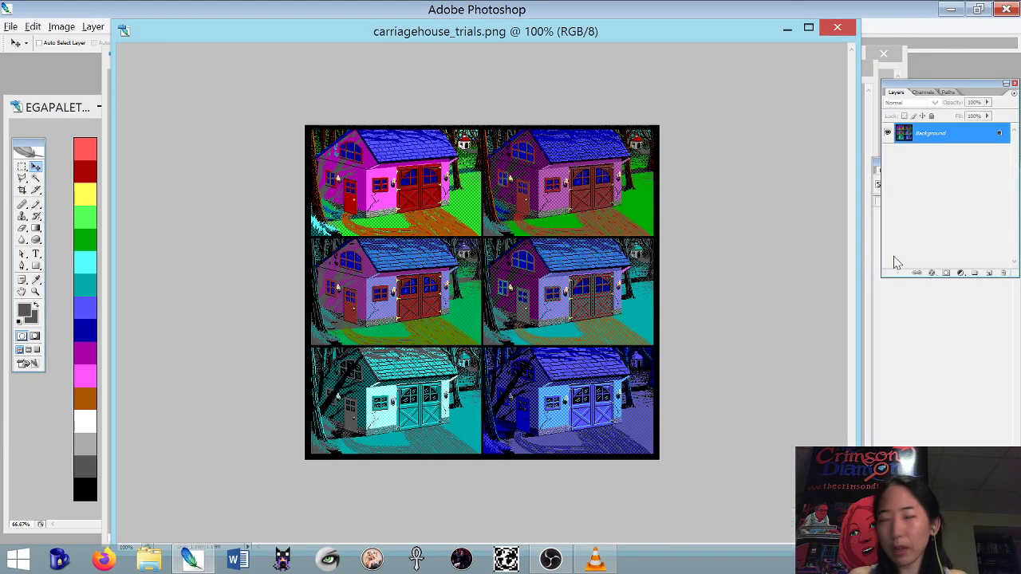
- Examine the dithering on the walls, doors, trees and grass across the upper carriage house trials at 600%
key("ctrl+plus")
key("ctrl+plus")
key("ctrl+plus")
key("ctrl+plus")
key("ctrl+plus")
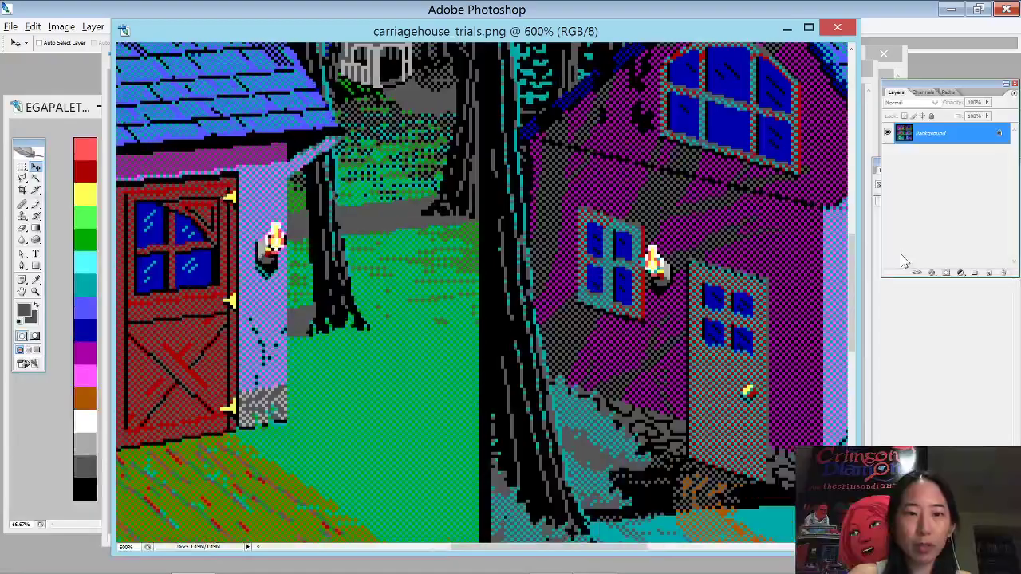
left_click_drag(365, 255, 574, 456)
left_click_drag(435, 140, 611, 484)
left_click_drag(503, 263, 662, 444)
scroll(719, 349, "right", 10)
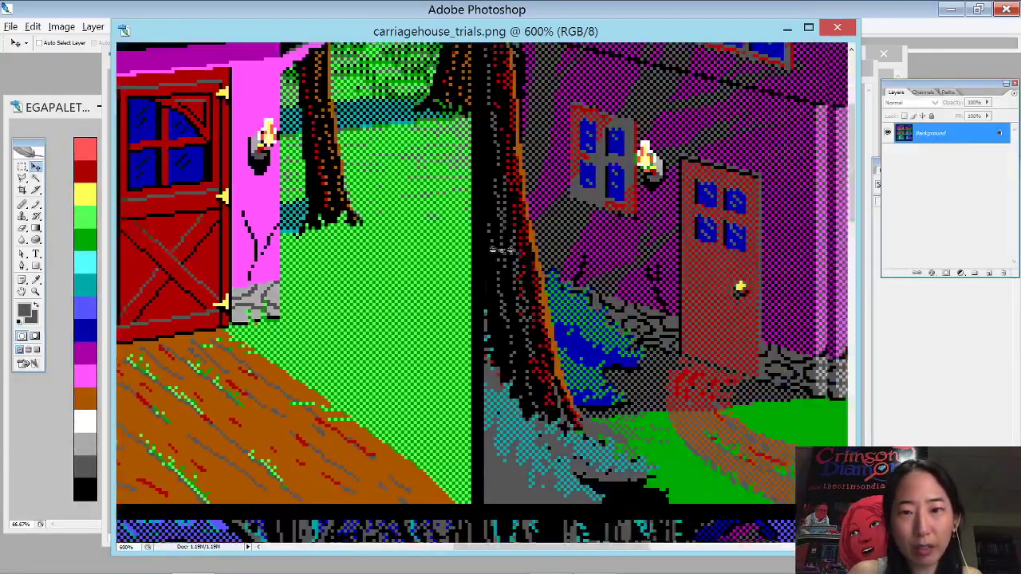
- Examine the dithering on the doors, walls and grass of the middle-row carriage house trials at up to 1600%
scroll(732, 310, "left", 10)
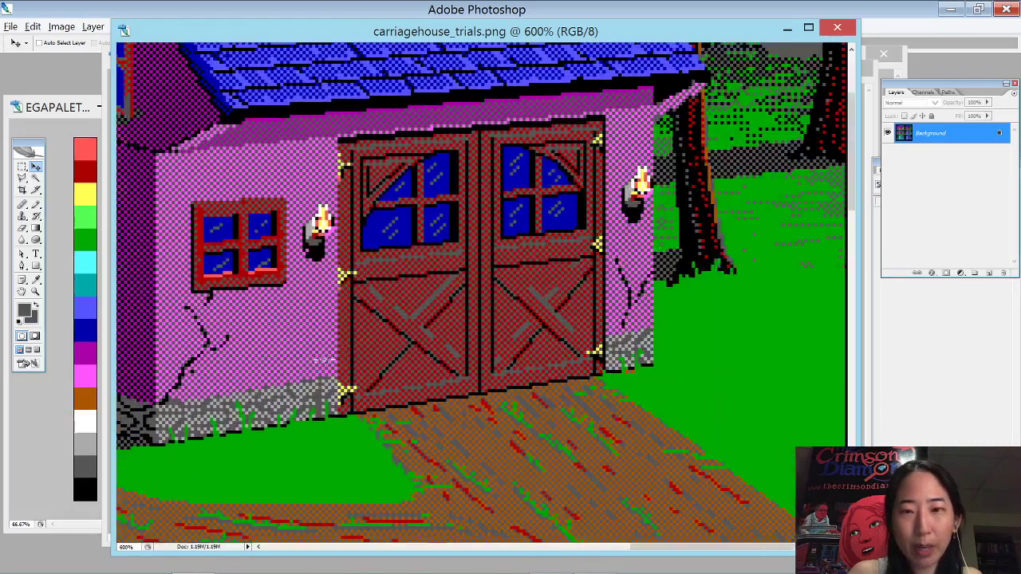
scroll(604, 337, "left", 5)
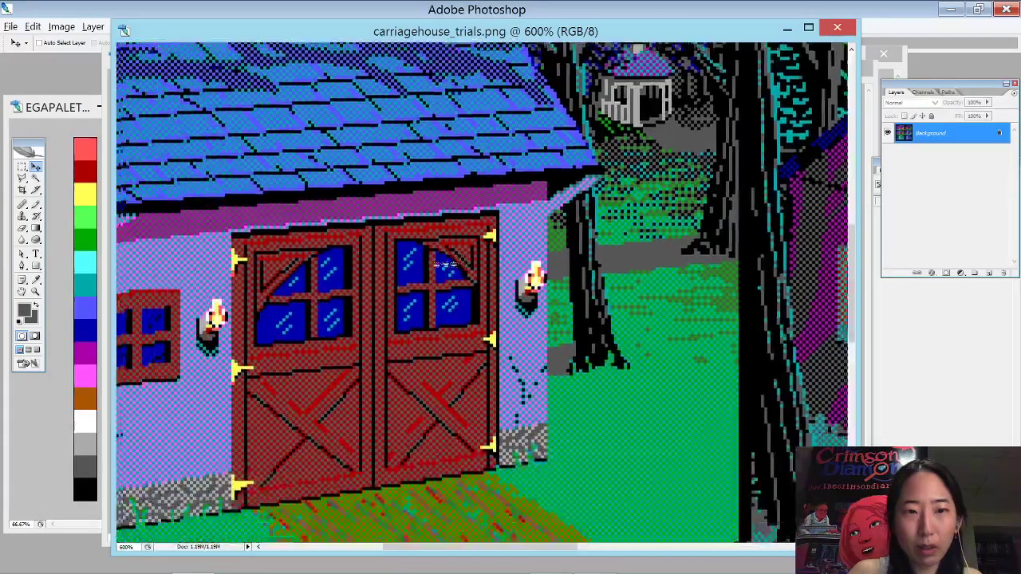
scroll(482, 295, "left", 3)
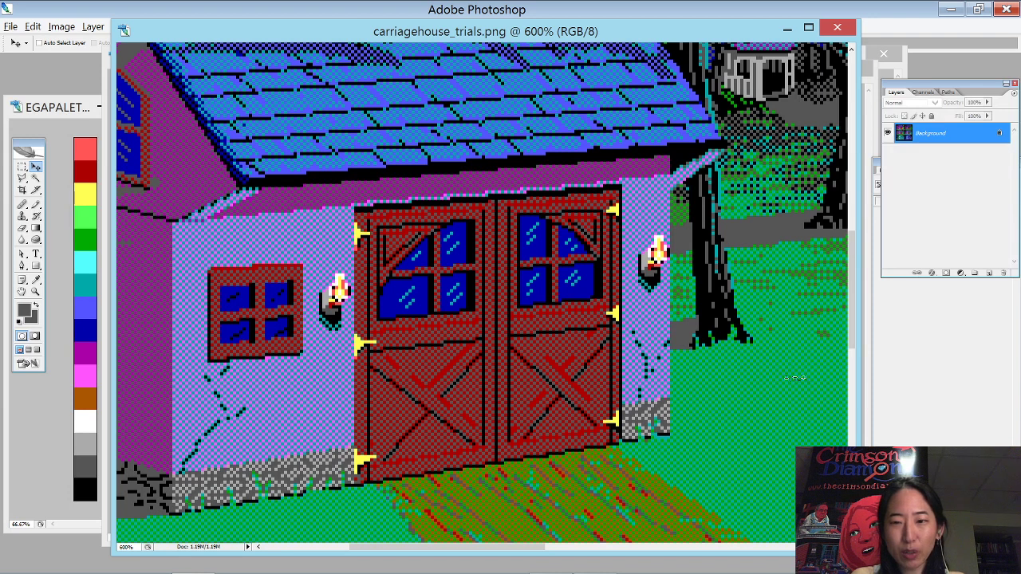
left_click_drag(795, 377, 717, 435)
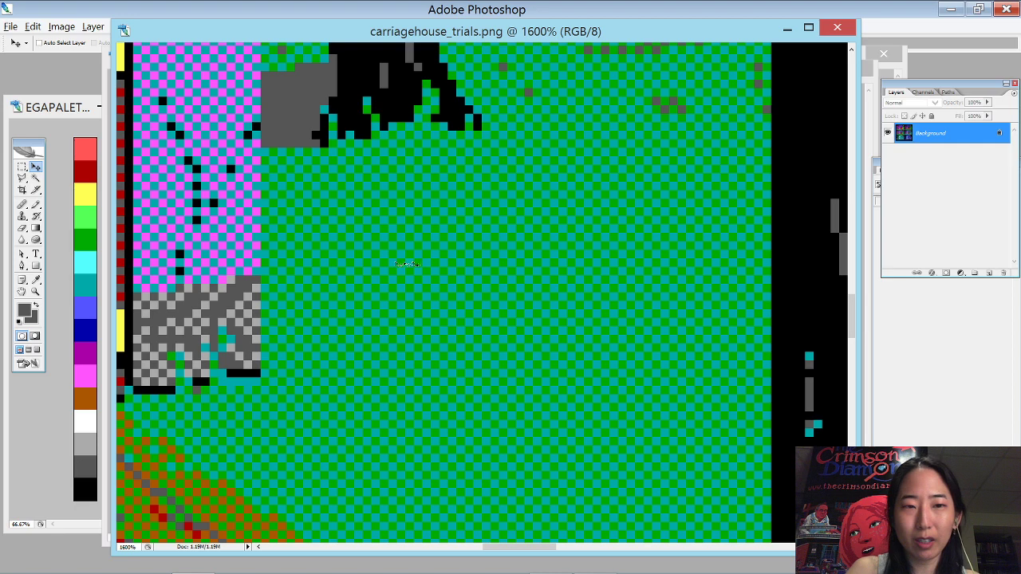
key("ctrl+minus")
key("ctrl+minus")
key("ctrl+minus")
key("ctrl+minus")
key("ctrl+minus")
key("ctrl+minus")
key("ctrl+minus")
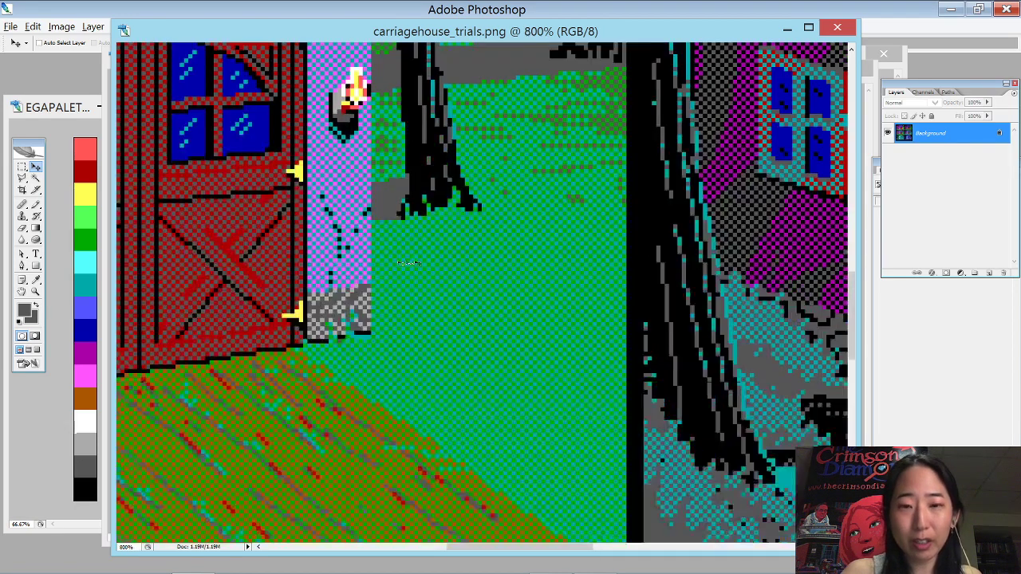
key("ctrl+minus")
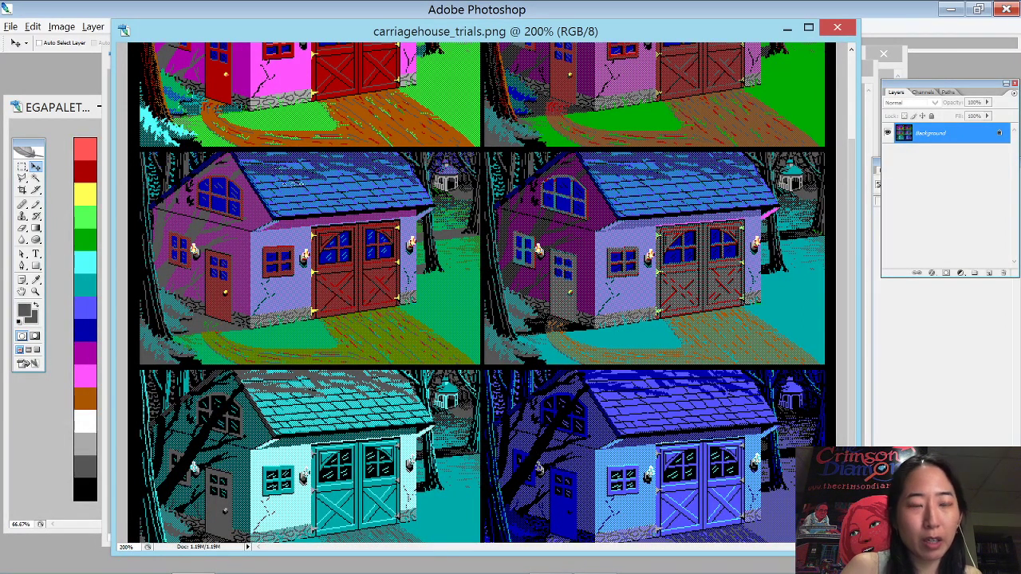
- Examine the dithered roof shingles at 1600%, and compare the middle and lower carriage house trials at 200%
scroll(284, 187, "up", 8)
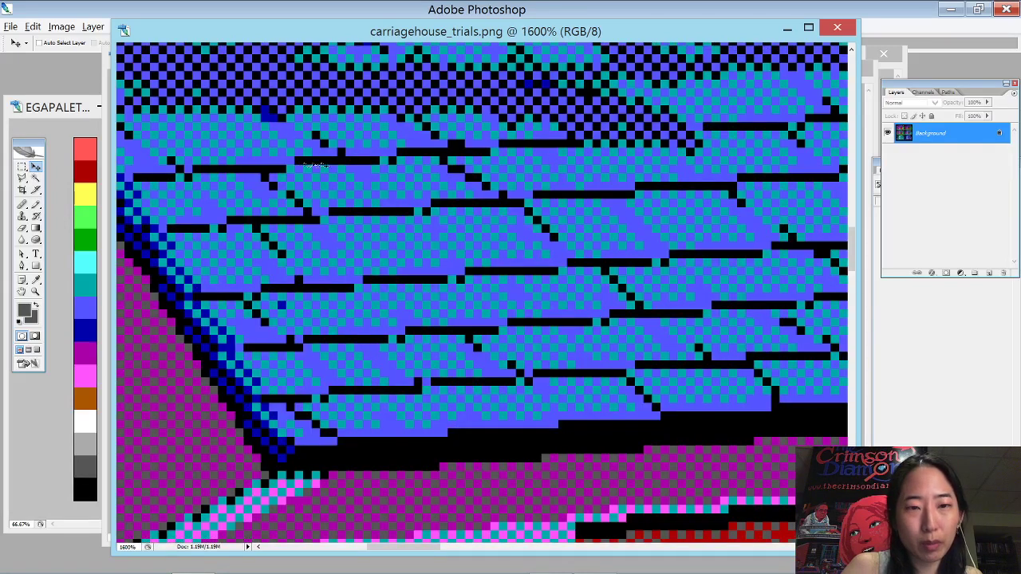
key("ctrl+minus")
key("ctrl+minus")
key("ctrl+minus")
key("ctrl+minus")
key("ctrl+minus")
key("ctrl+minus")
key("ctrl+minus")
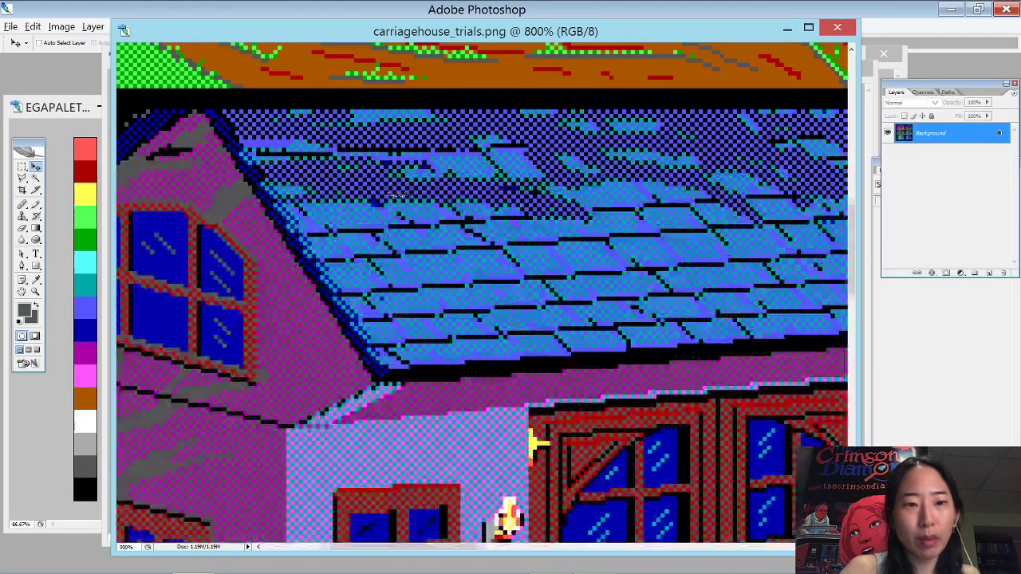
key("ctrl+minus")
key("ctrl+minus")
key("ctrl+plus")
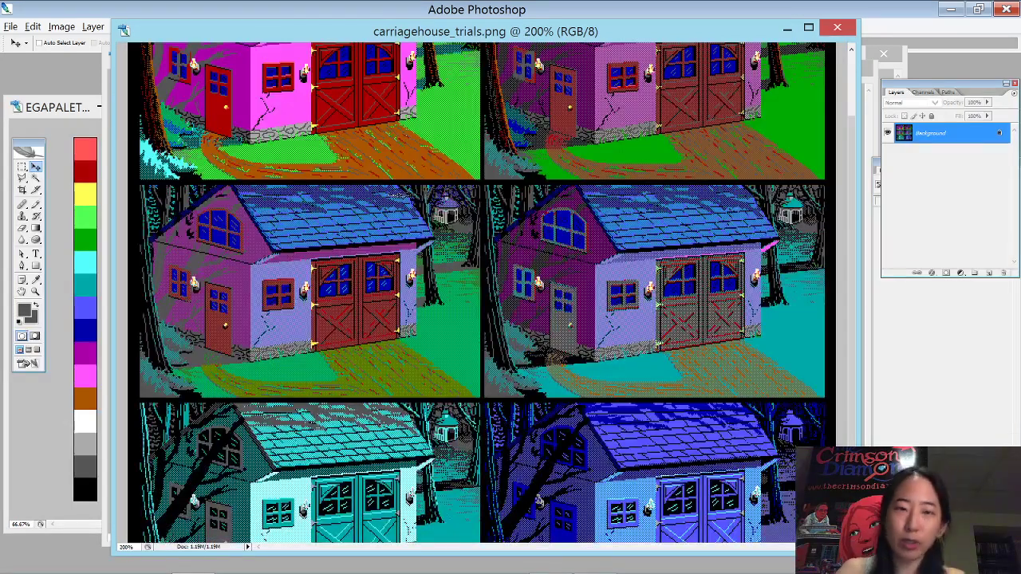
scroll(403, 199, "down", 2)
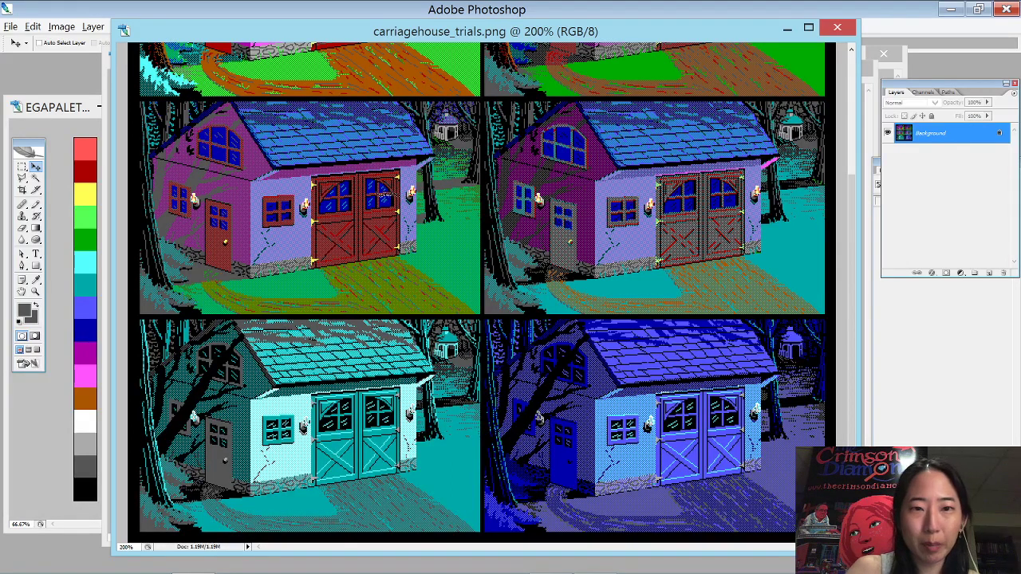
scroll(388, 195, "up", 1)
scroll(375, 193, "down", 1)
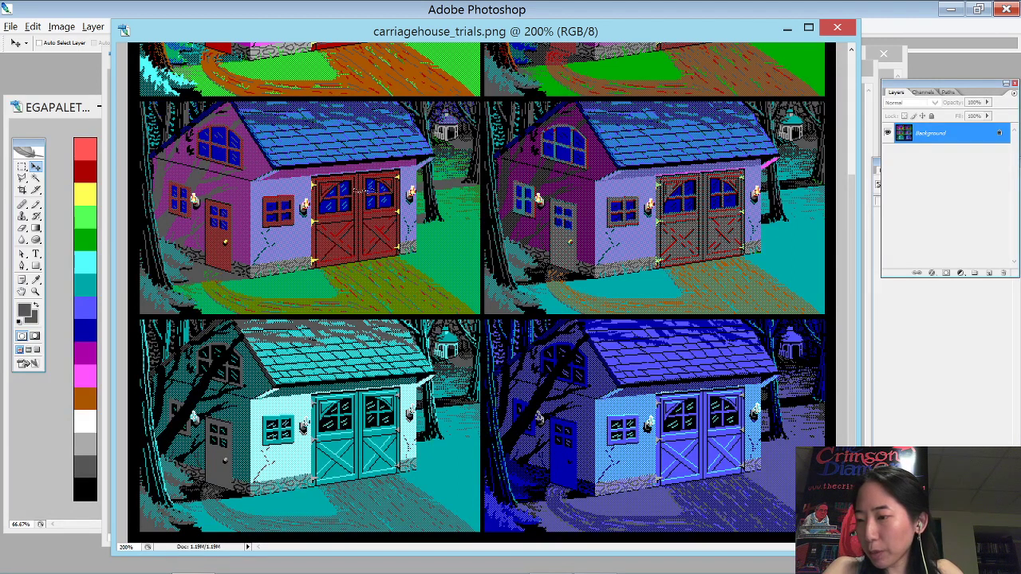
- Start opening another image and browse from the Art preview folder into its Colours folder
key("ctrl+o")
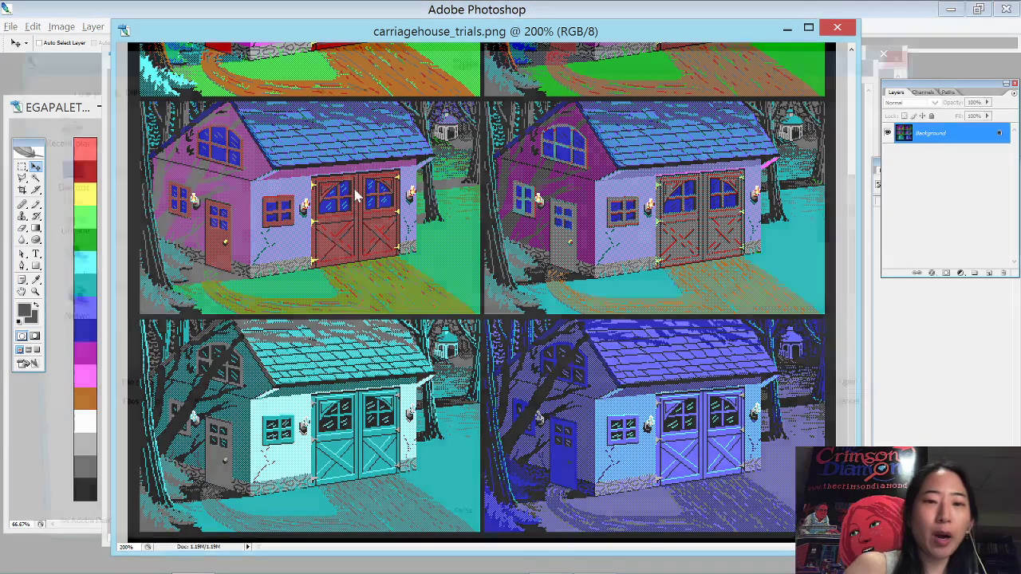
left_click(326, 88)
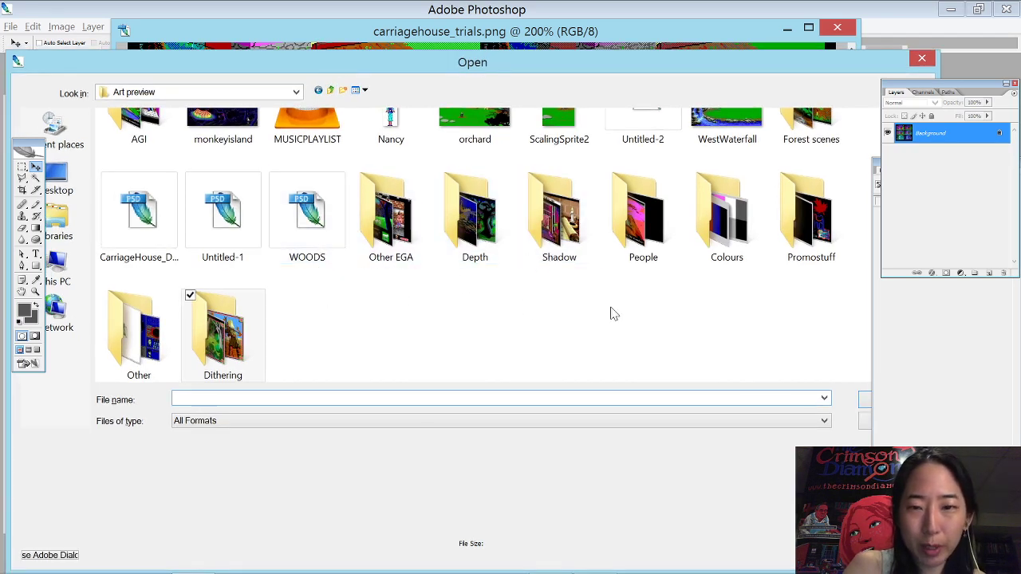
double_click(748, 221)
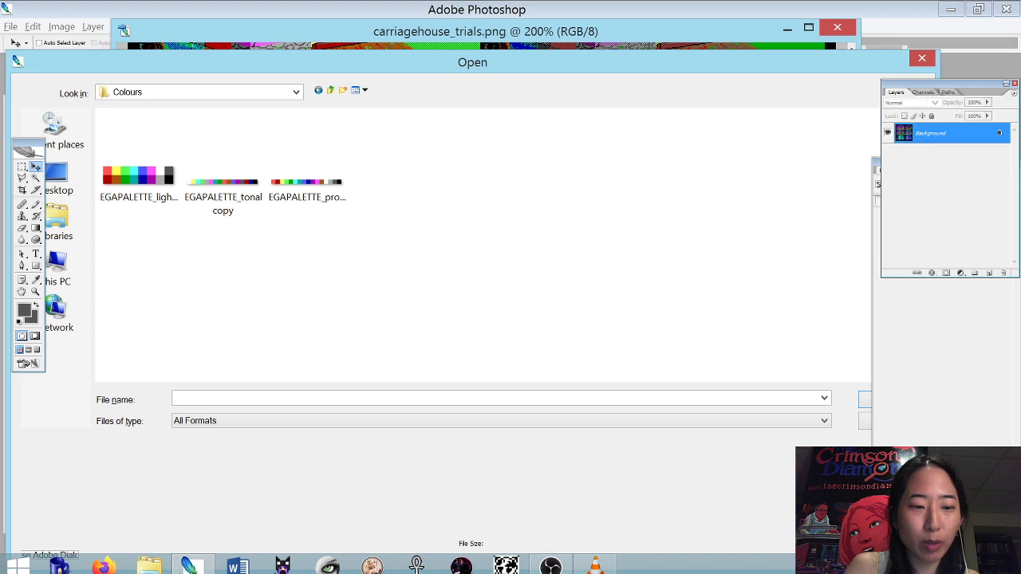
- Switch to OBS, move its window so the streaming controls and status are in view, and minimise it
left_click(551, 559)
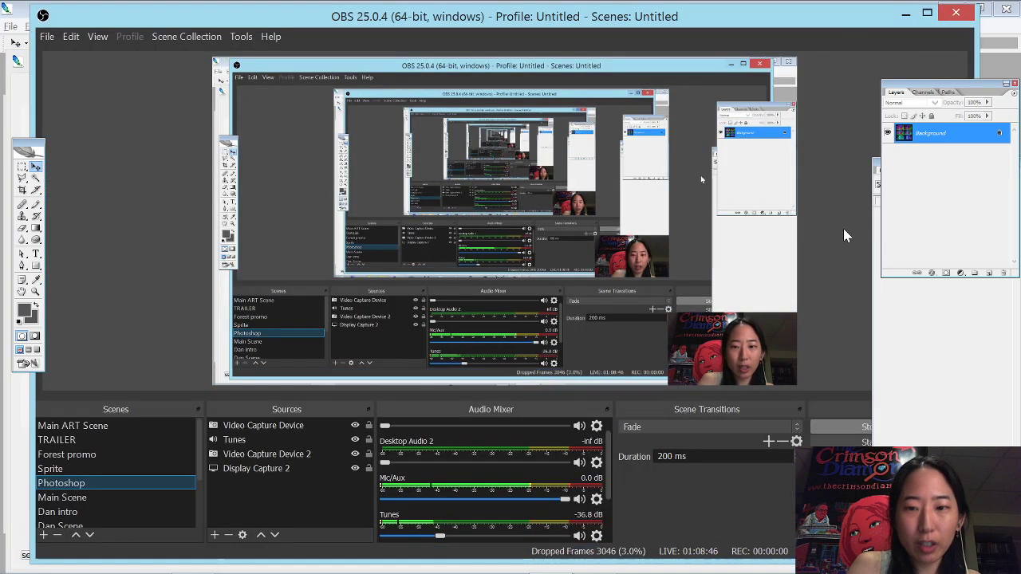
left_click_drag(774, 16, 639, 16)
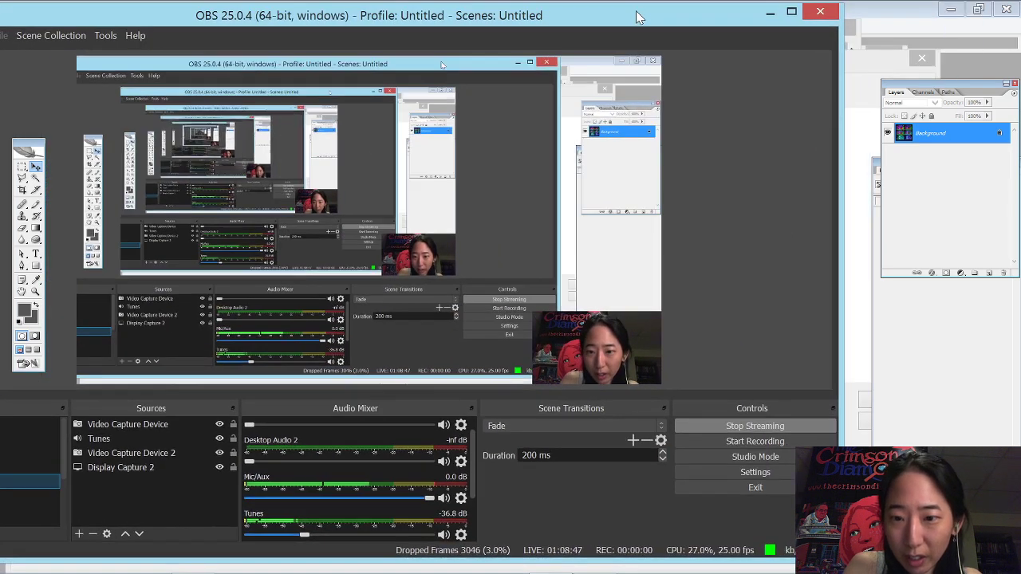
left_click(769, 12)
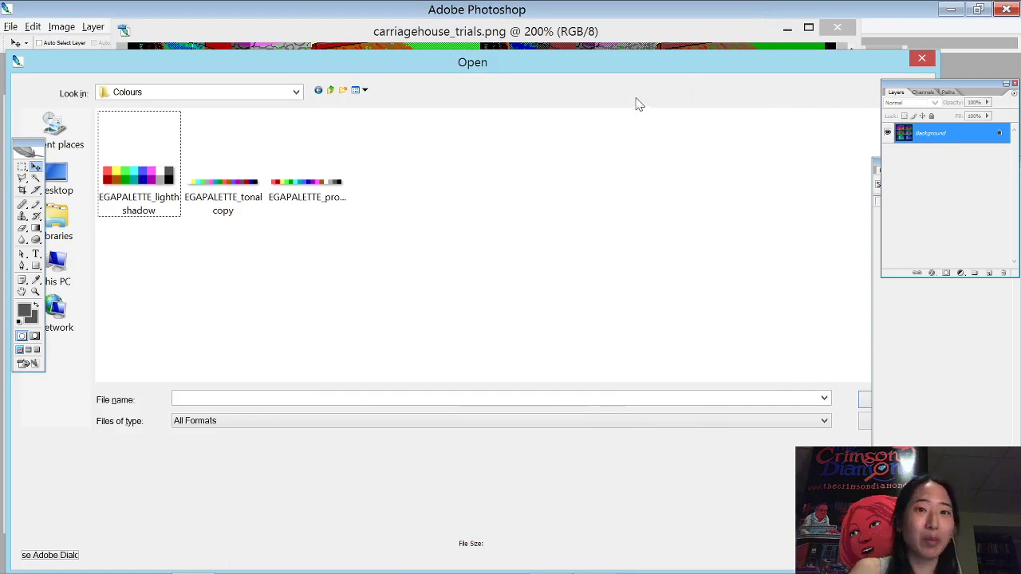
- Open EGAPALETTE_tonal copy.png from the Colours folder, and reposition and enlarge its window over the carriage house trials
left_click_drag(585, 63, 625, 20)
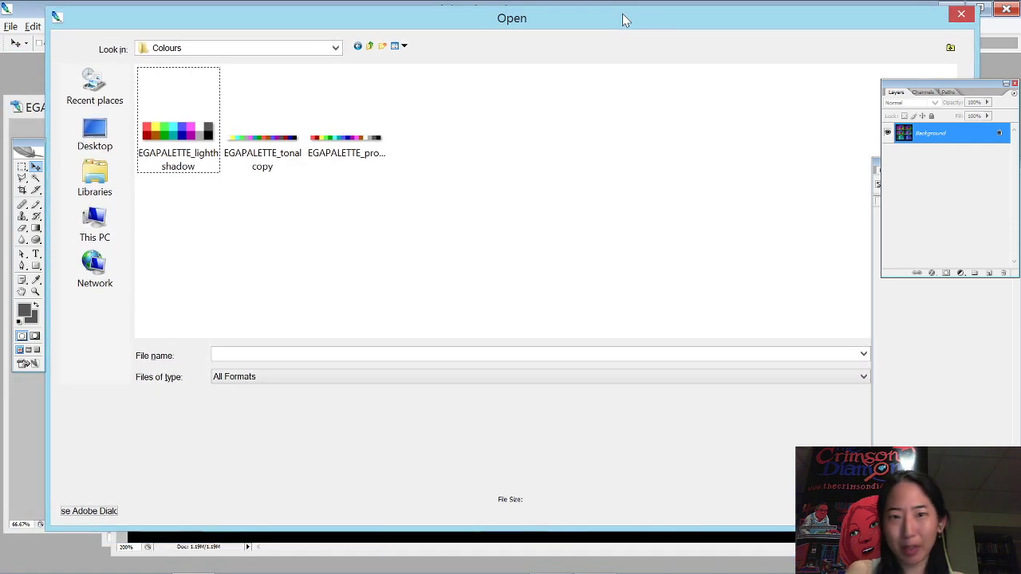
left_click(253, 141)
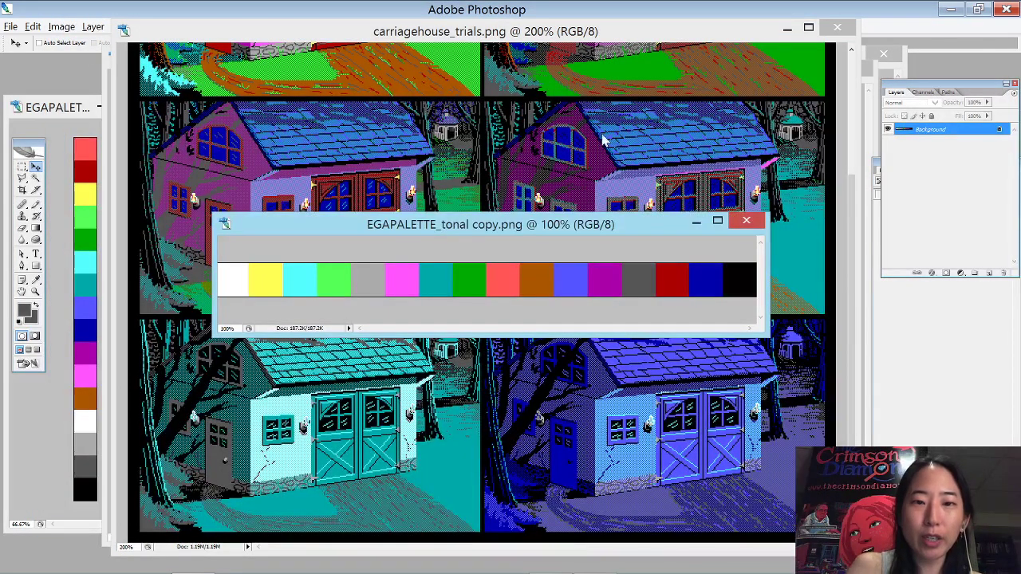
left_click_drag(446, 223, 308, 168)
left_click_drag(636, 288, 826, 360)
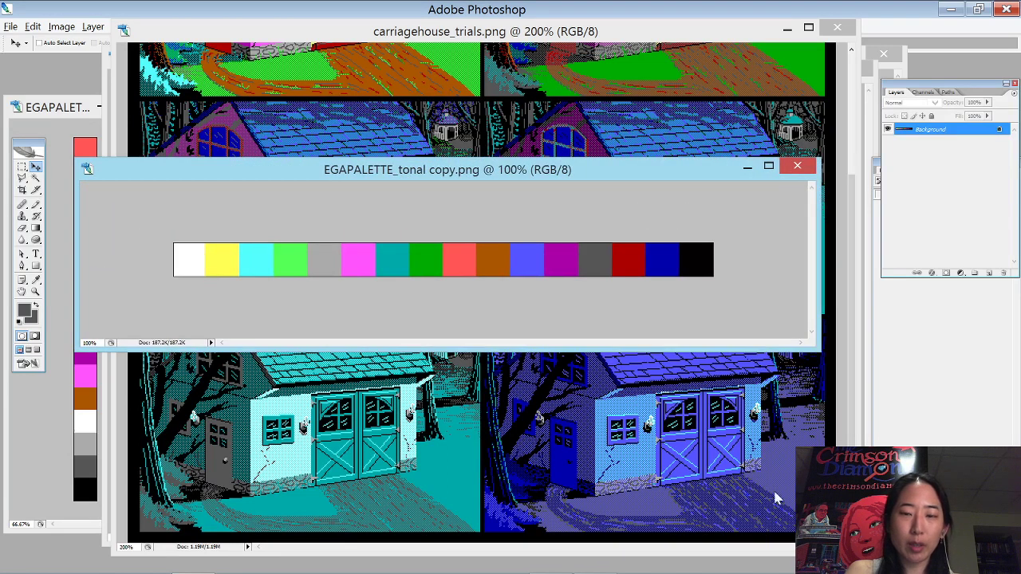
- Bring up the OBS window to check the stream, and return to the Photoshop palette image
left_click(551, 560)
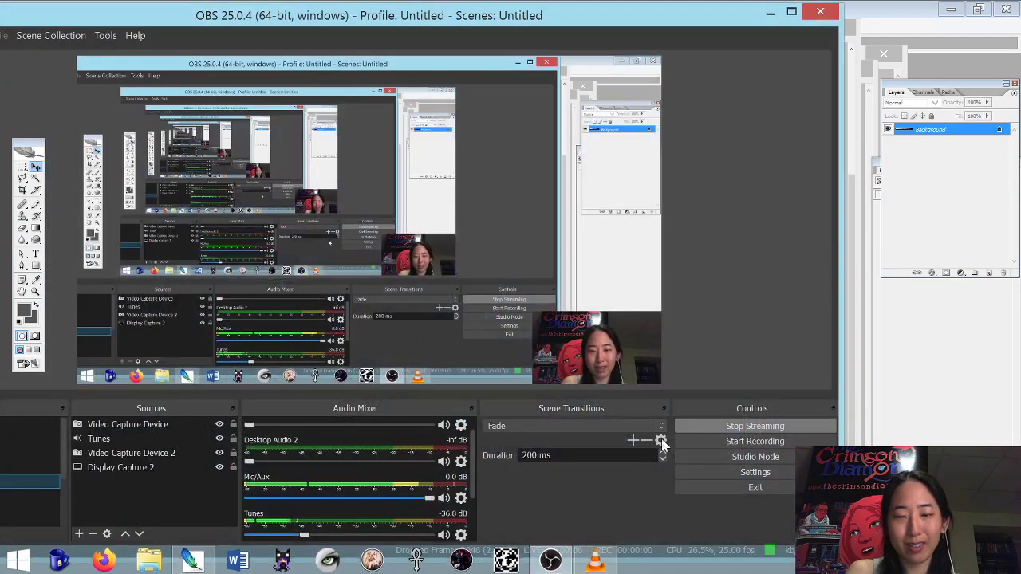
left_click(742, 442)
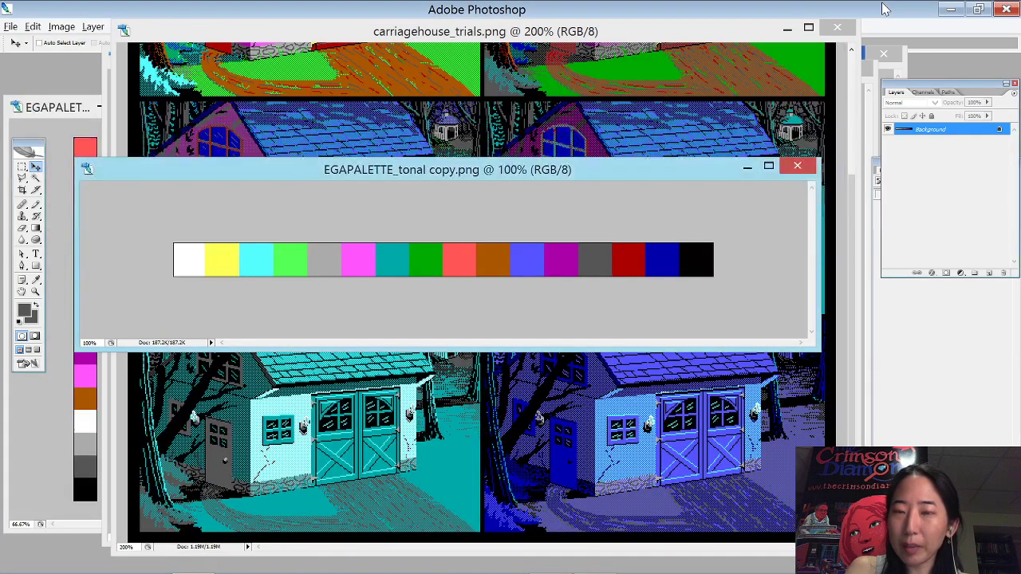
left_click(884, 8)
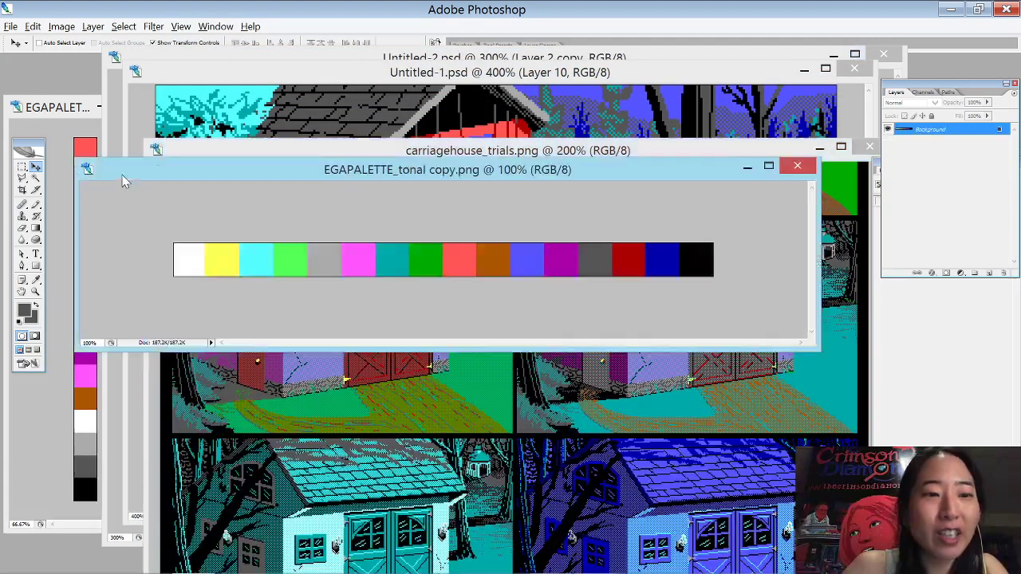
- Convert EGAPALETTE_tonal copy.png to Grayscale mode, discarding its colour information
mouse_move(119, 177)
left_mouse_down()
mouse_move(101, 154)
mouse_move(109, 172)
left_mouse_up()
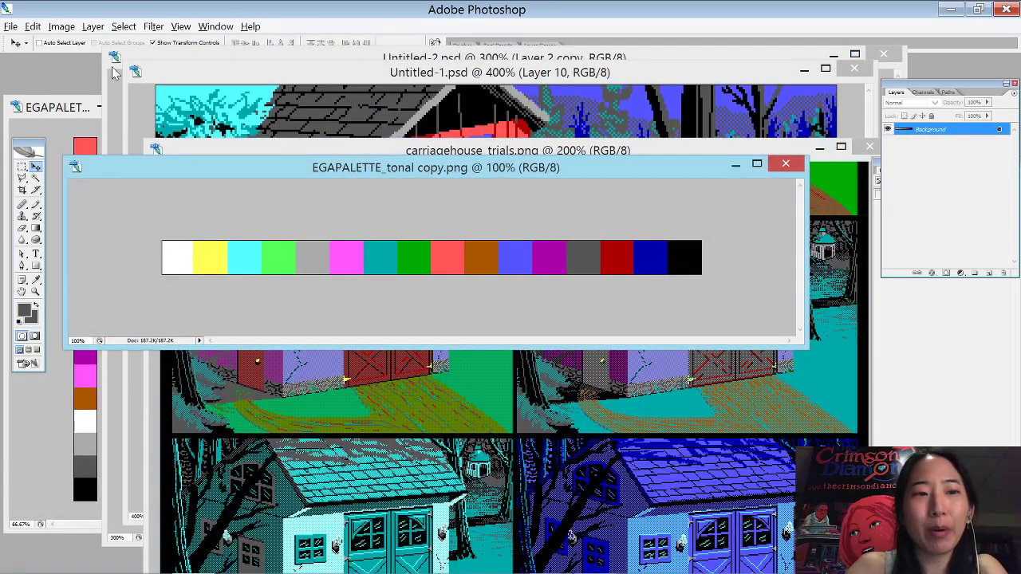
left_click(62, 26)
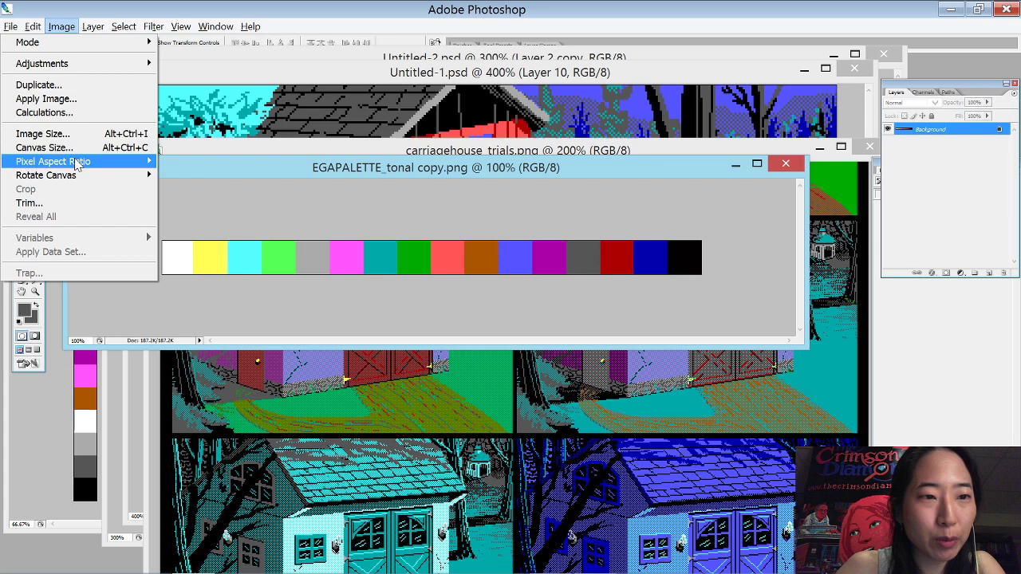
mouse_move(72, 42)
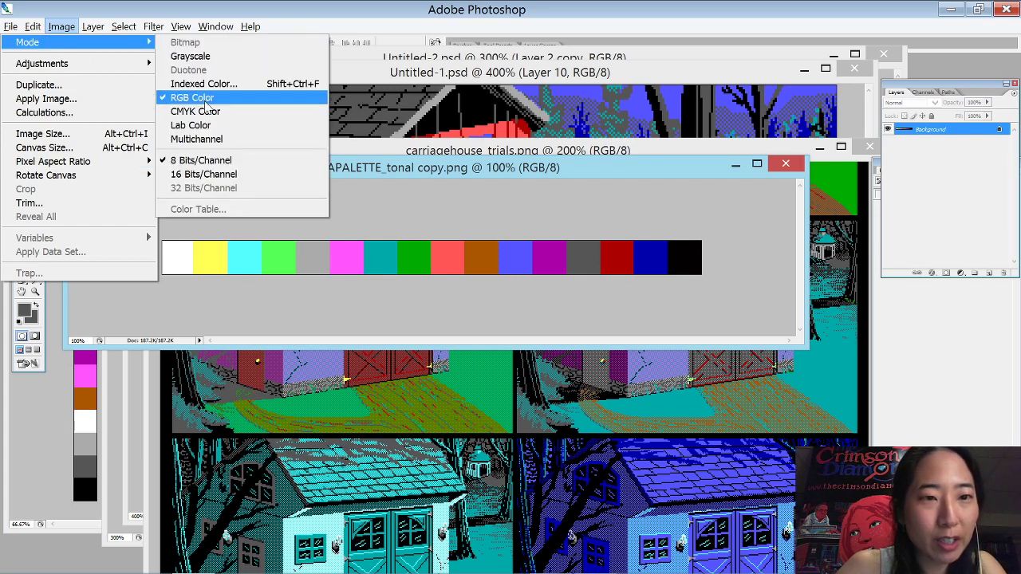
left_click(197, 59)
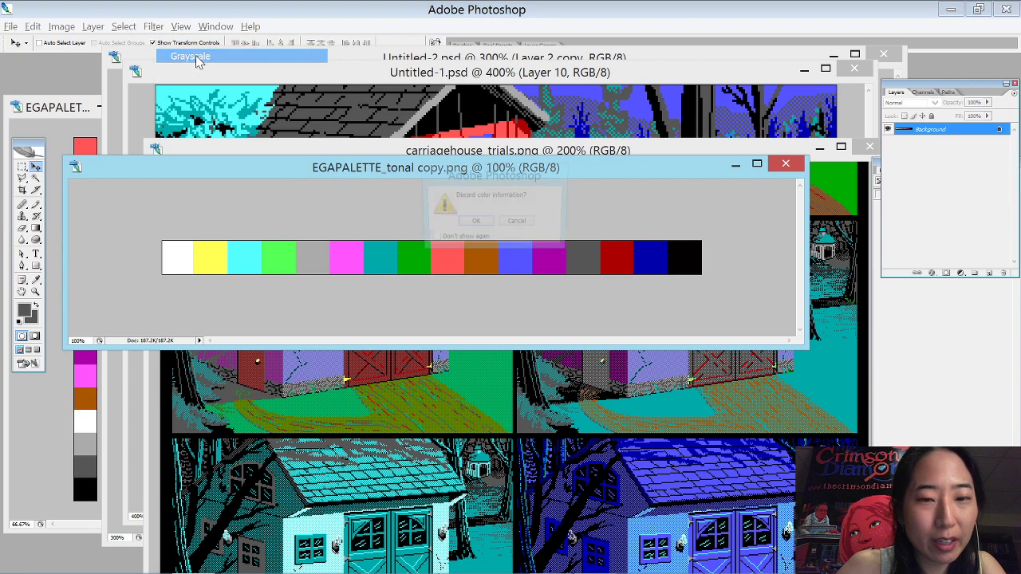
left_click(474, 222)
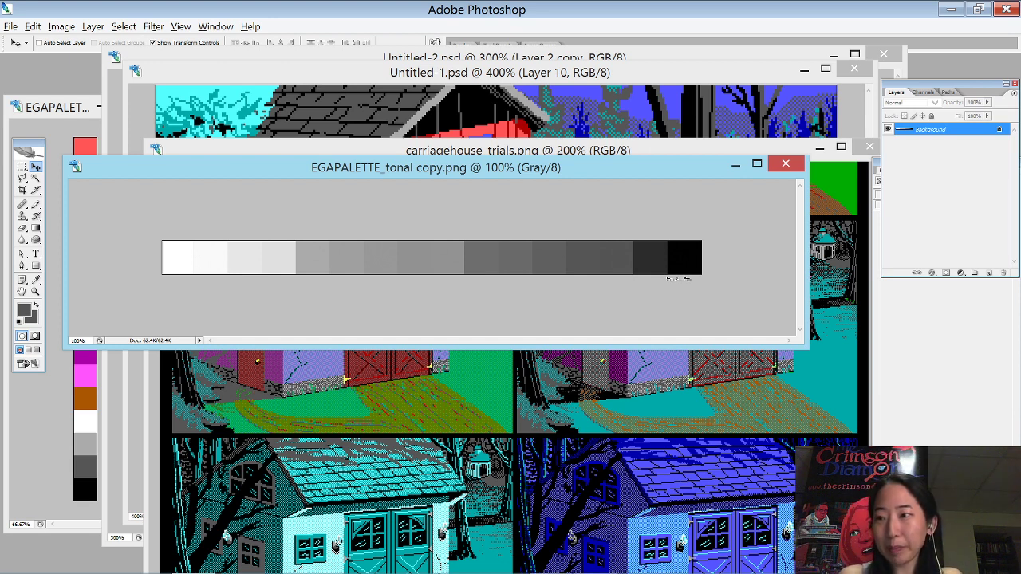
- Compare the tonal palette's swatches in grayscale and colour by repeatedly undoing and redoing the conversion, ending in RGB colour
key("ctrl+z")
key("ctrl+z")
key("ctrl+z")
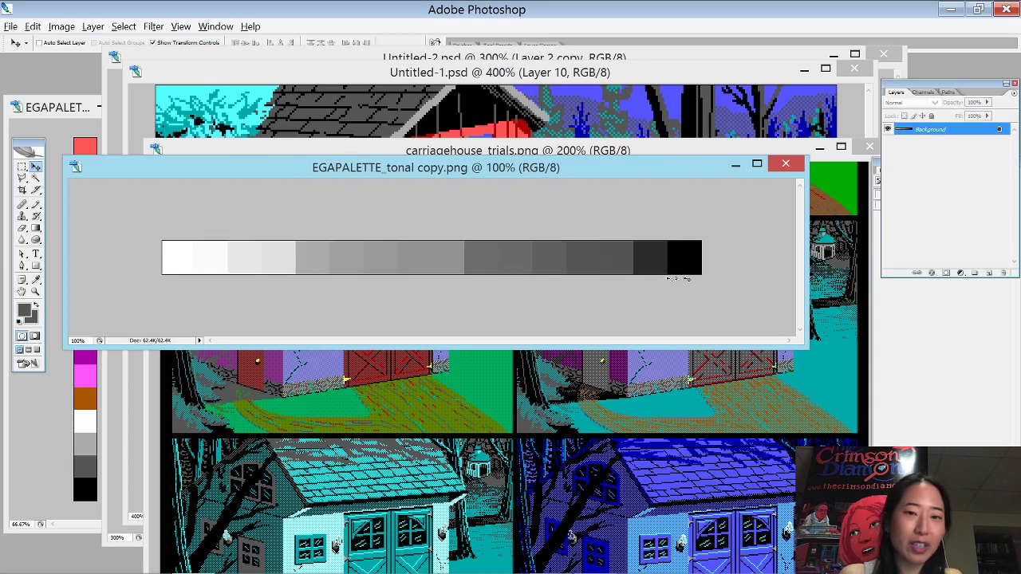
key("ctrl+z")
key("ctrl+z")
key("ctrl+z")
key("ctrl+z")
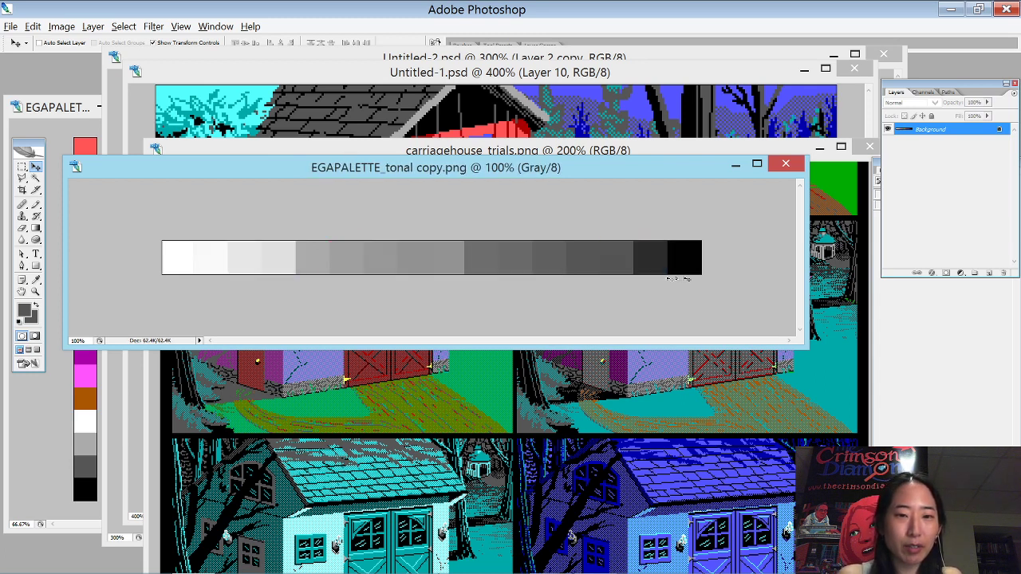
key("ctrl+z")
key("ctrl+z")
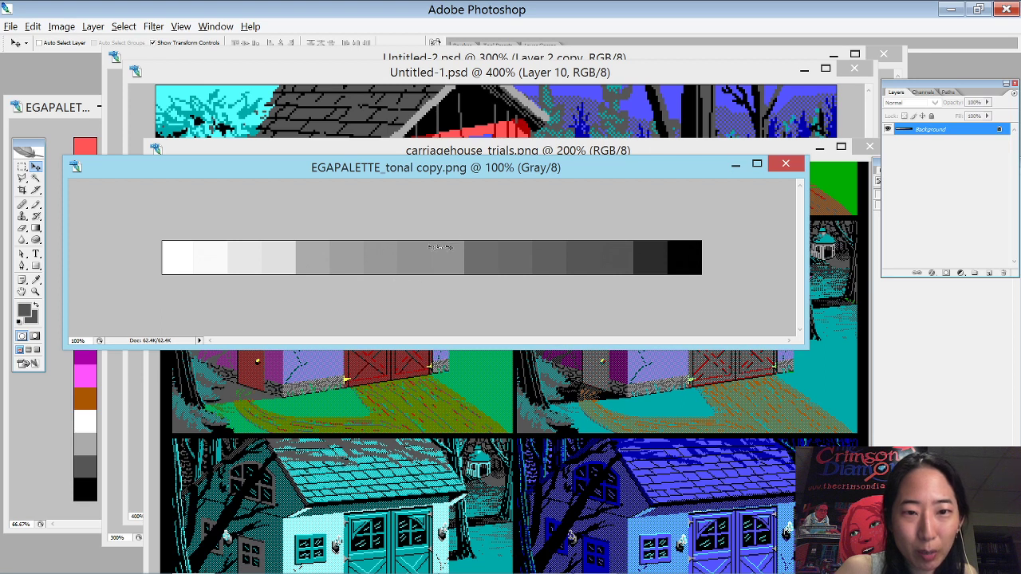
key("ctrl+z")
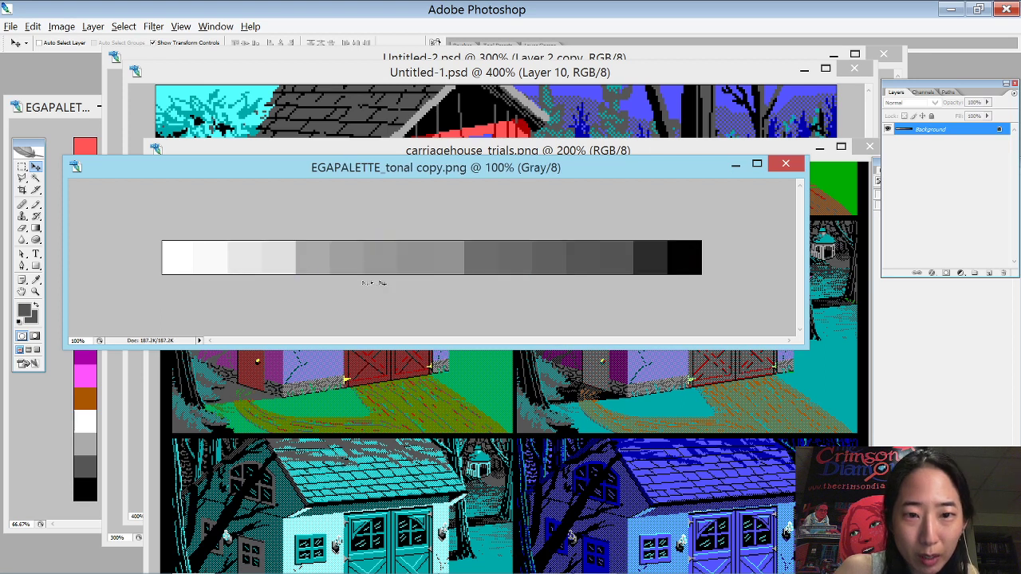
key("ctrl+z")
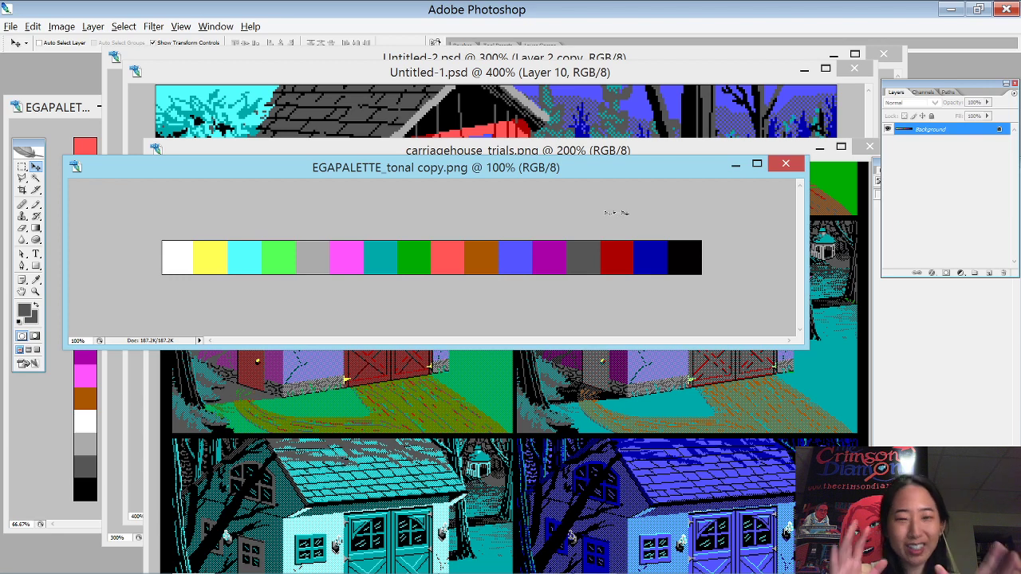
- Close the tonal palette image and move the carriagehouse_trials.png window up so the lower trials are in full view
left_click(785, 166)
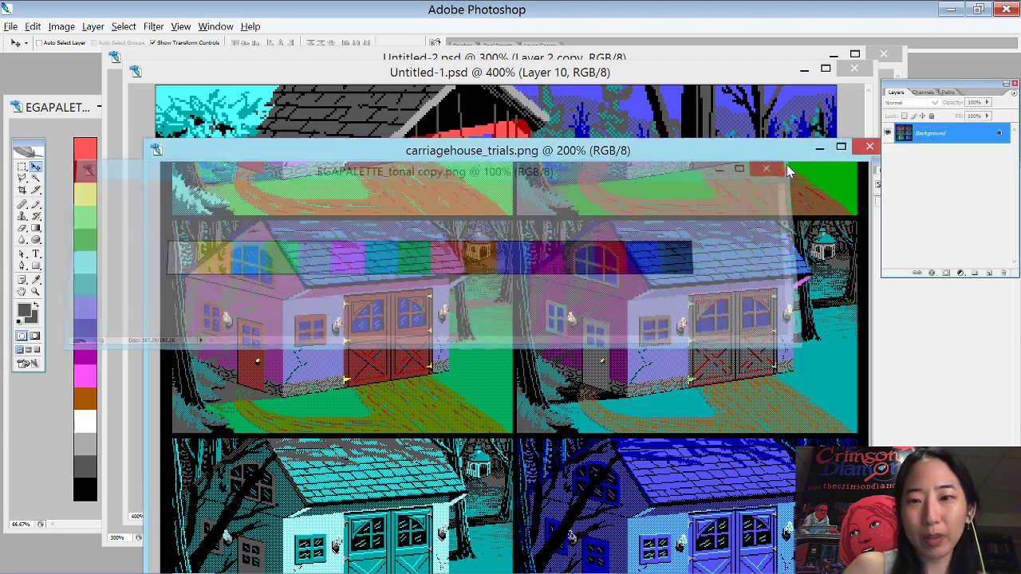
left_click_drag(734, 155, 613, 46)
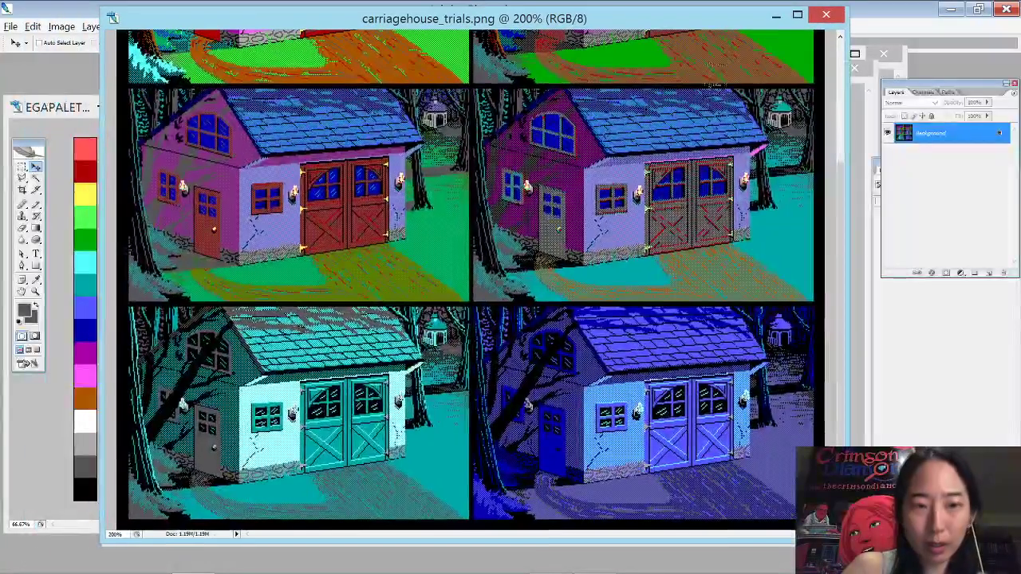
- View all six carriage house trials together at 100% zoom
key("ctrl+minus")
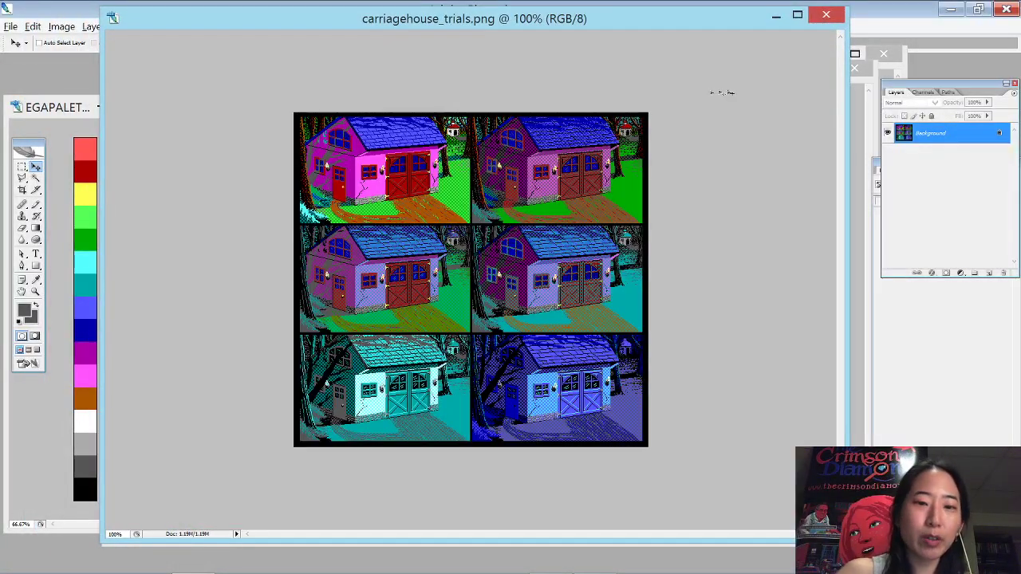
left_click_drag(638, 24, 620, 54)
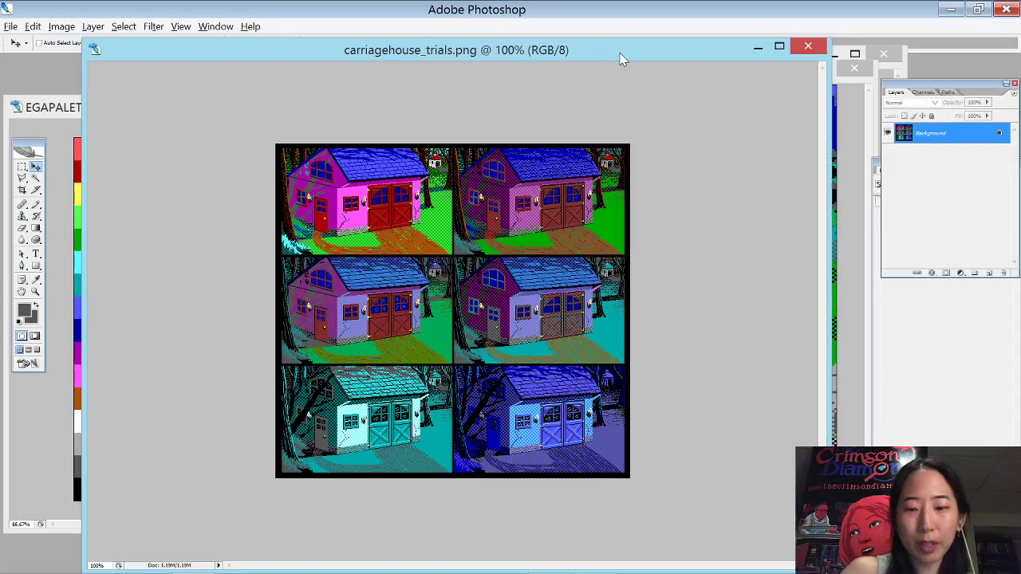
key("ctrl+plus")
key("ctrl+minus")
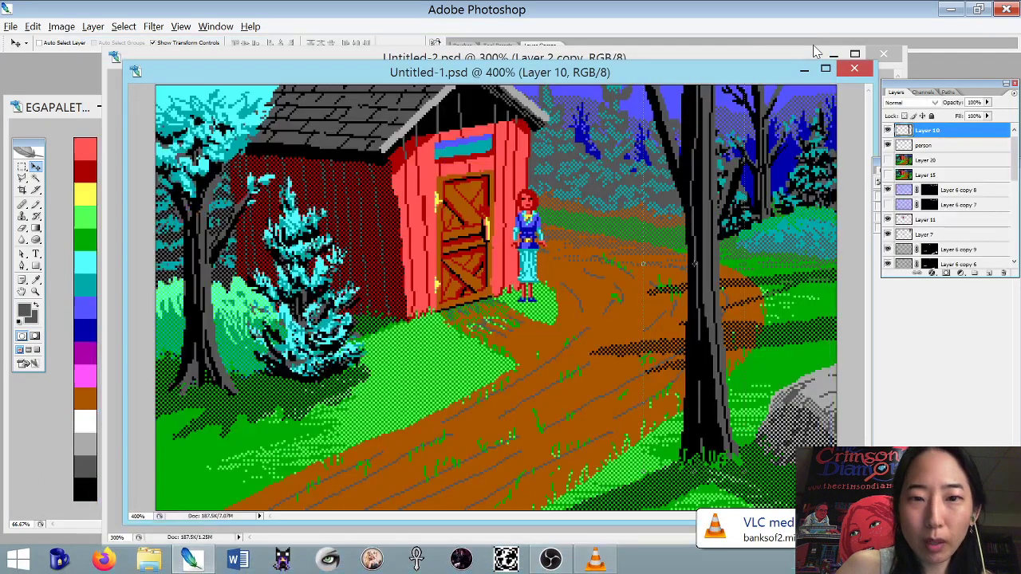
- Close the Untitled-1.psd barn scene without saving its changes
left_click_drag(548, 78, 493, 79)
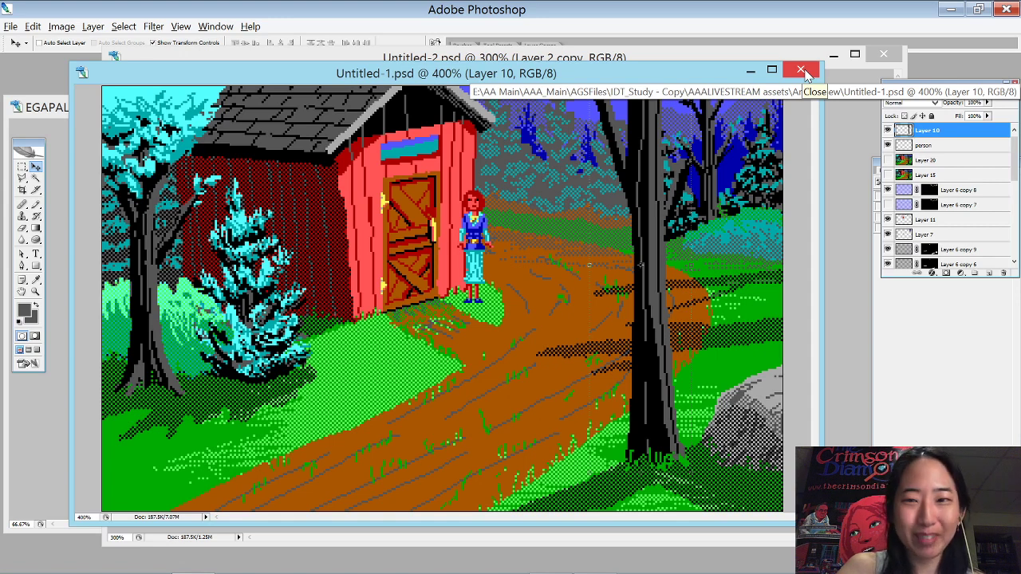
left_click(802, 71)
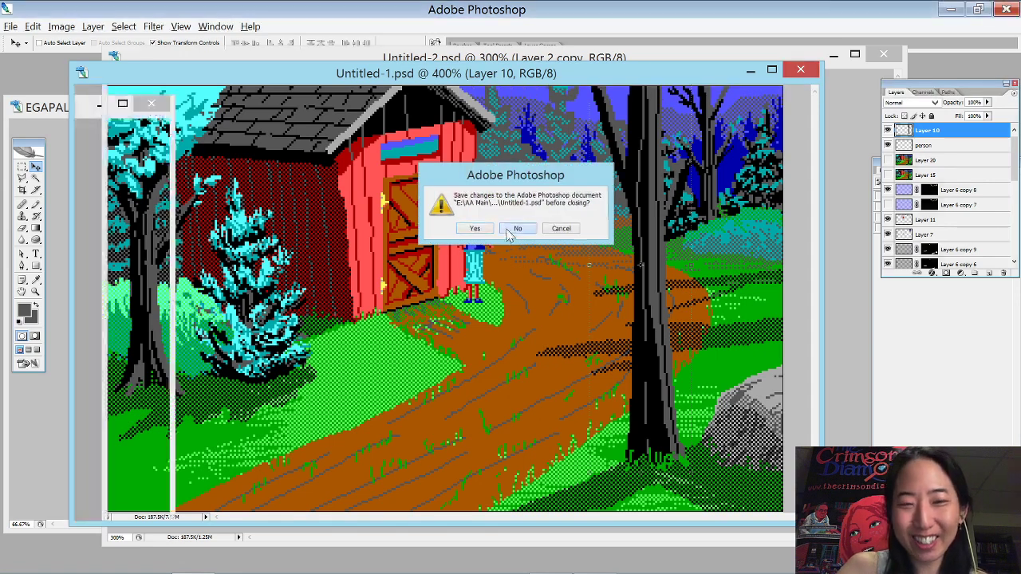
left_click(517, 229)
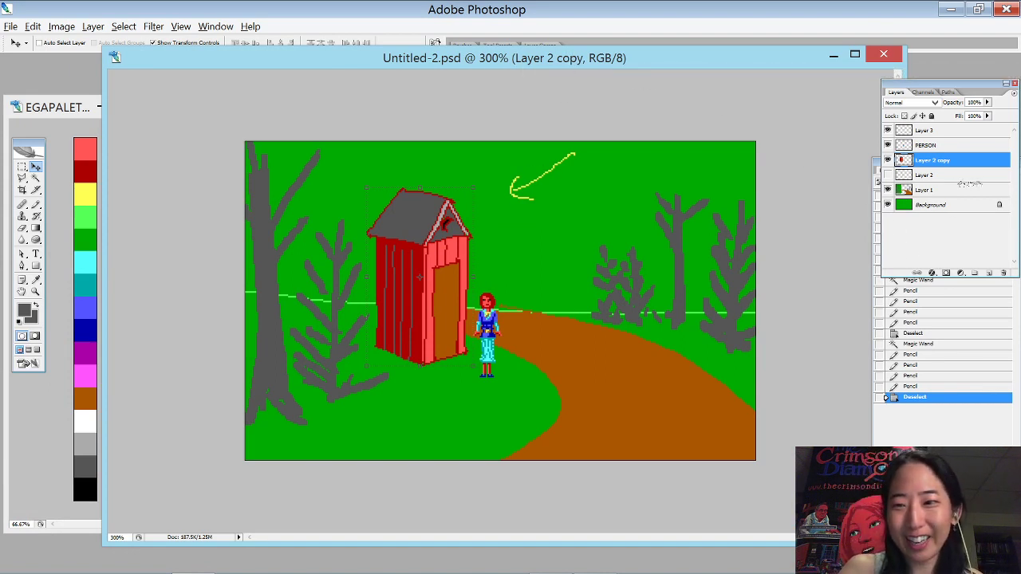
- Reposition the Untitled-2.psd window and close the History palette so the full layer list is in view
left_click(964, 399)
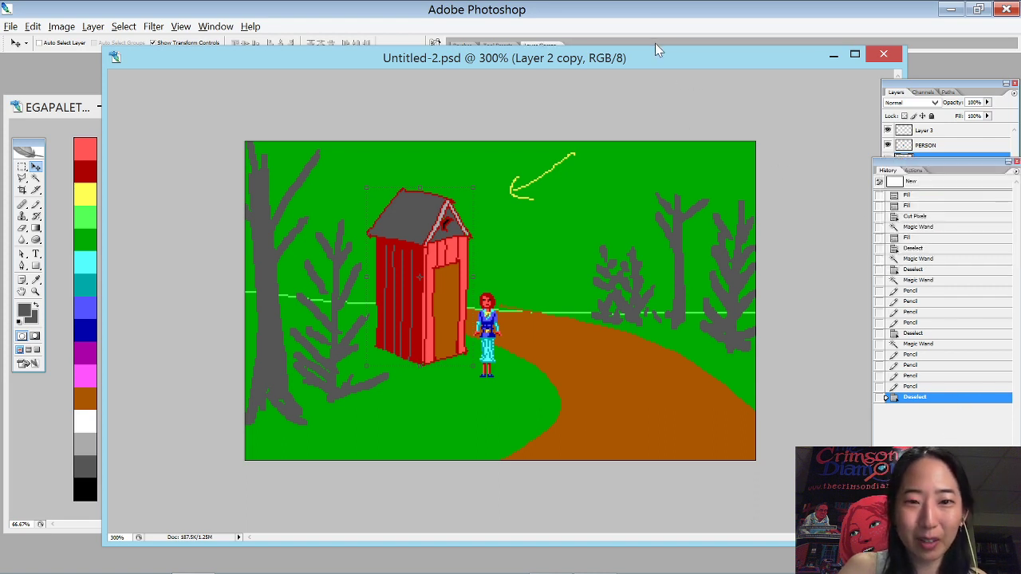
left_click_drag(745, 63, 764, 72)
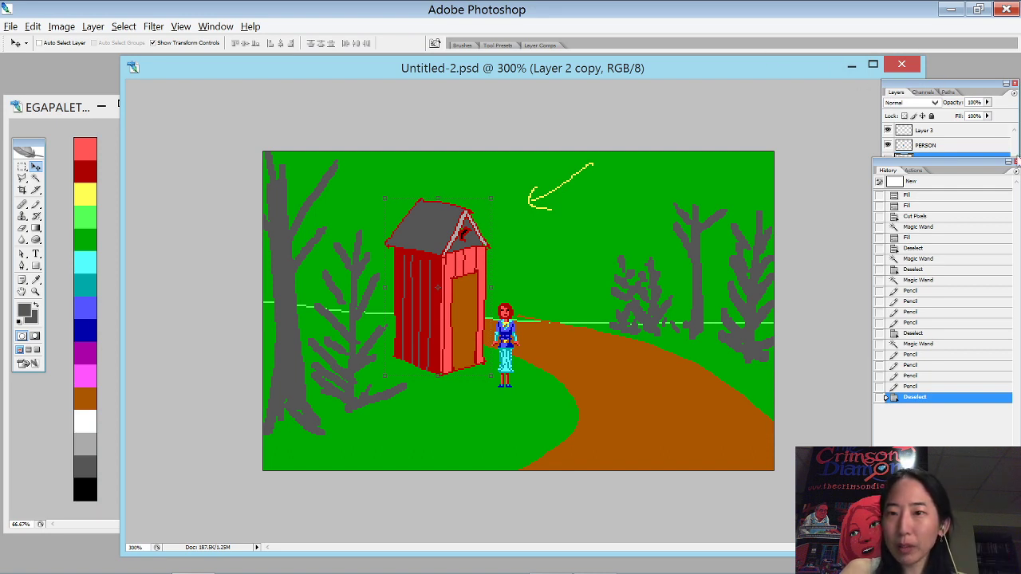
left_click(1016, 162)
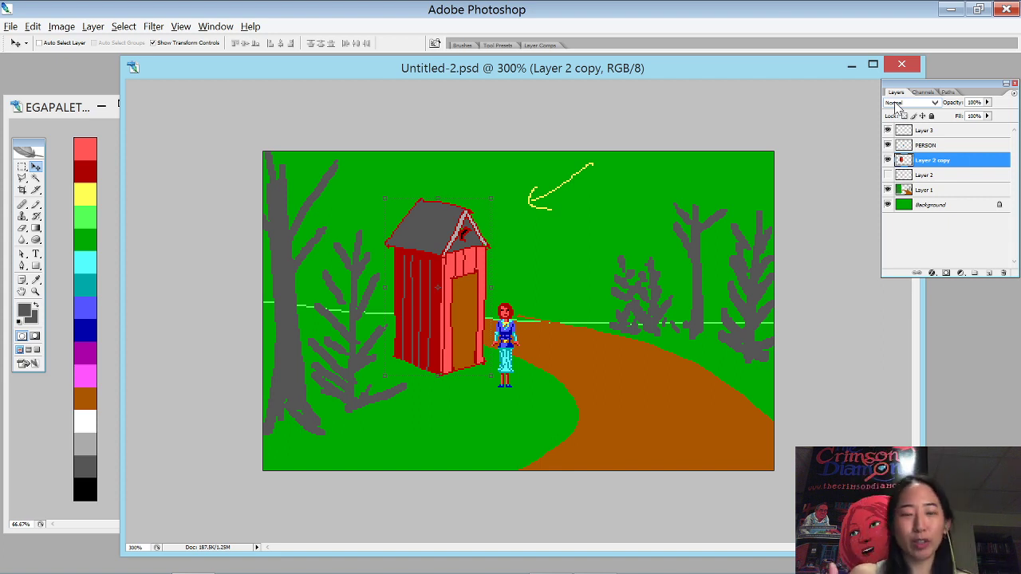
- Paint the first dark cyan foliage strokes on the large foreground tree's upper branch tips with a 3-pixel Pencil
left_click(35, 205)
left_click(90, 285)
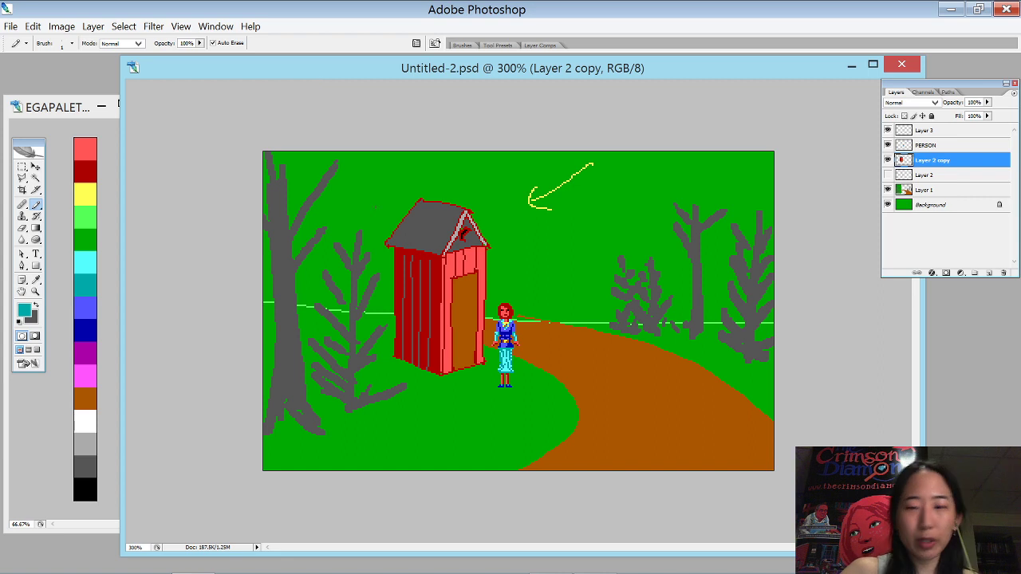
key("ctrl+plus")
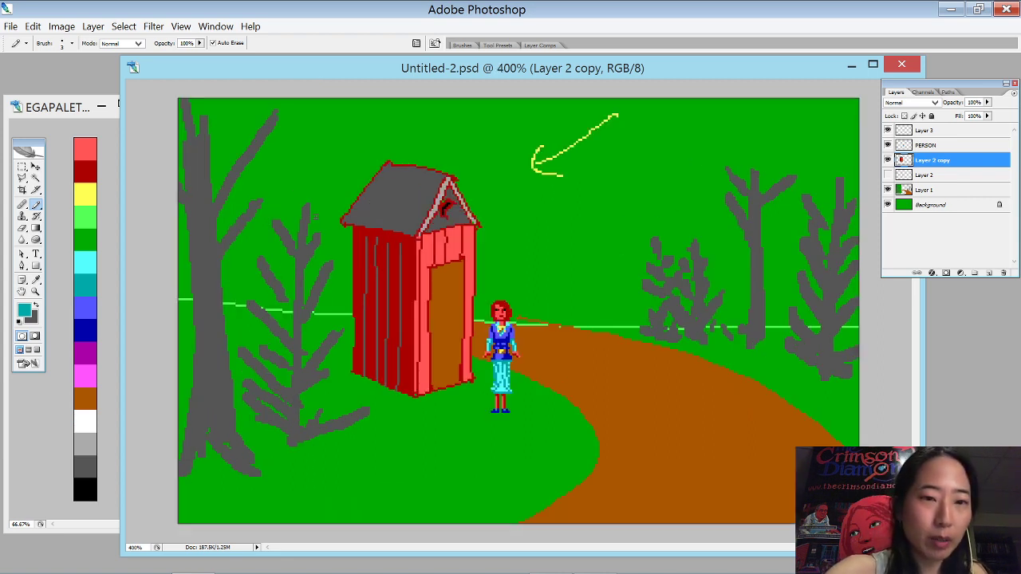
mouse_move(263, 114)
left_mouse_down()
mouse_move(263, 126)
mouse_move(276, 123)
left_mouse_up()
left_click_drag(262, 118, 272, 123)
left_click_drag(201, 123, 201, 110)
left_click_drag(183, 102, 200, 117)
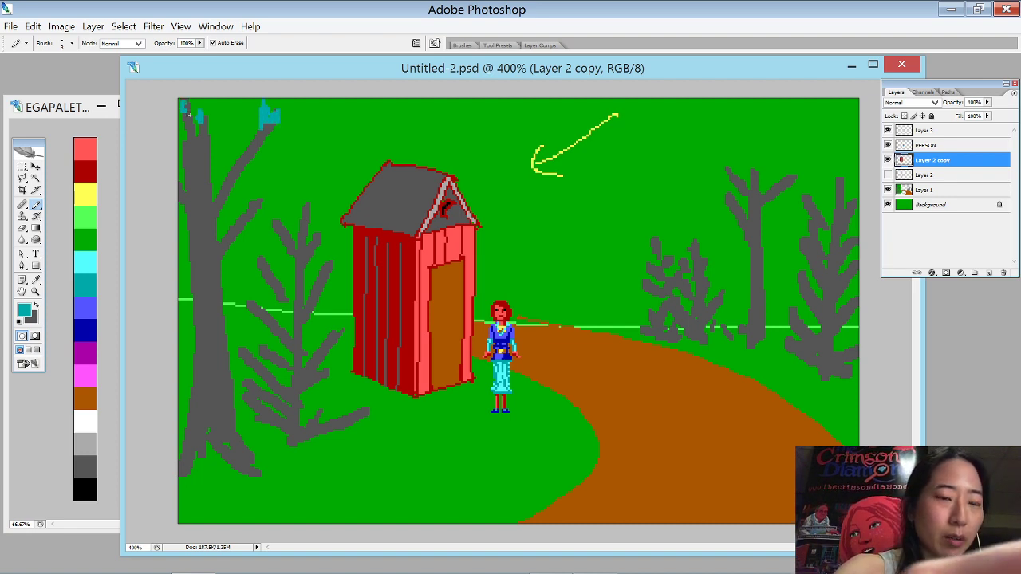
- Paint light cyan foliage clusters over the upper branches of the large foreground tree
left_click(85, 257)
left_click_drag(257, 104, 269, 112)
mouse_move(189, 107)
left_mouse_down()
mouse_move(191, 133)
mouse_move(203, 104)
mouse_move(214, 120)
mouse_move(189, 130)
mouse_move(201, 159)
left_mouse_up()
left_click_drag(223, 102, 212, 111)
left_click_drag(181, 102, 180, 118)
mouse_move(182, 177)
left_mouse_down()
mouse_move(188, 160)
mouse_move(215, 166)
left_mouse_up()
mouse_move(234, 123)
left_mouse_down()
mouse_move(238, 143)
mouse_move(214, 145)
left_mouse_up()
left_click(223, 165)
mouse_move(255, 160)
left_mouse_down()
mouse_move(276, 128)
mouse_move(244, 114)
mouse_move(273, 102)
left_mouse_up()
left_click_drag(243, 177, 259, 159)
mouse_move(249, 147)
left_mouse_down()
mouse_move(249, 120)
mouse_move(277, 117)
left_mouse_up()
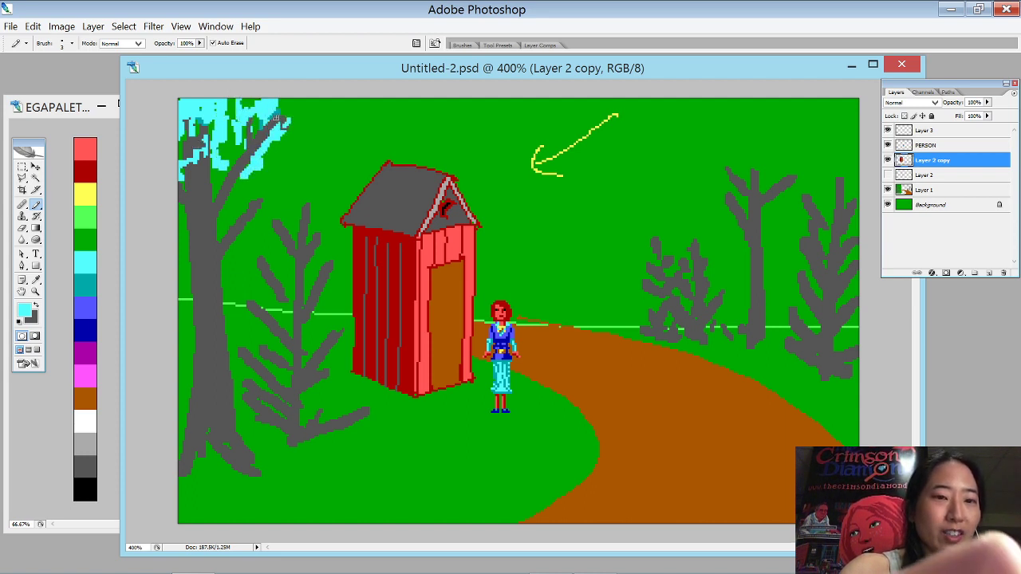
mouse_move(250, 151)
left_mouse_down()
mouse_move(259, 128)
mouse_move(227, 193)
mouse_move(310, 124)
mouse_move(284, 136)
left_mouse_up()
key("ctrl+minus")
key("ctrl+plus")
mouse_move(289, 150)
left_mouse_down()
mouse_move(372, 127)
mouse_move(372, 137)
left_mouse_up()
key("ctrl+z")
mouse_move(281, 120)
left_mouse_down()
mouse_move(302, 122)
mouse_move(297, 161)
mouse_move(367, 174)
left_mouse_up()
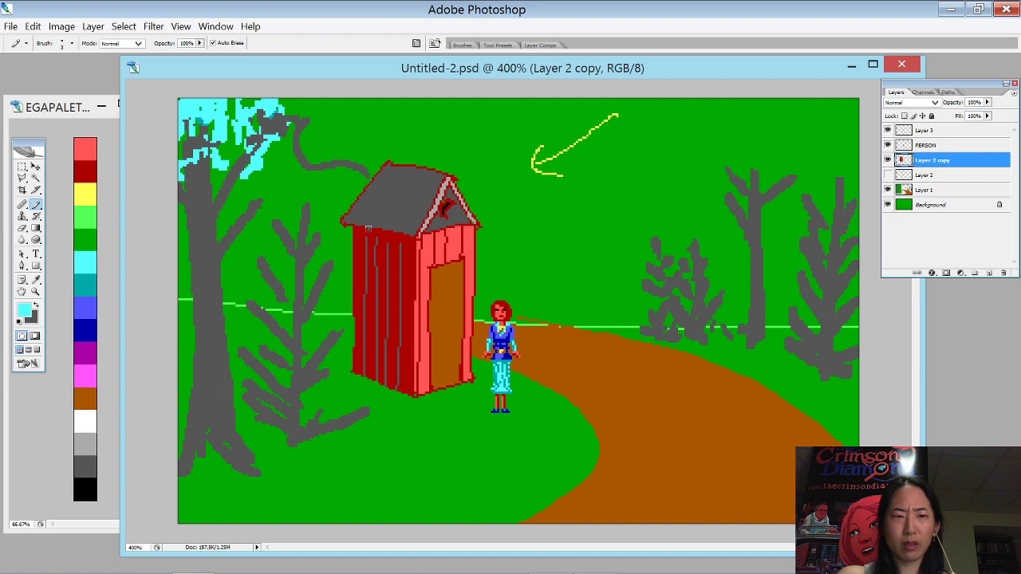
key("ctrl+z")
key("x")
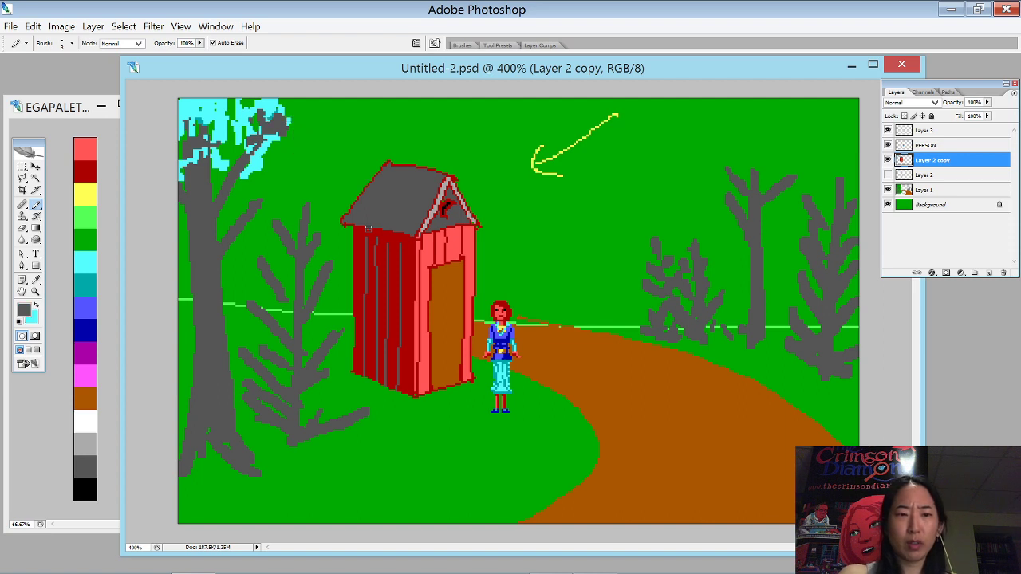
- Turn off the Pencil's Auto Erase option and fill out the large tree's crown with more light cyan foliage
left_click(214, 43)
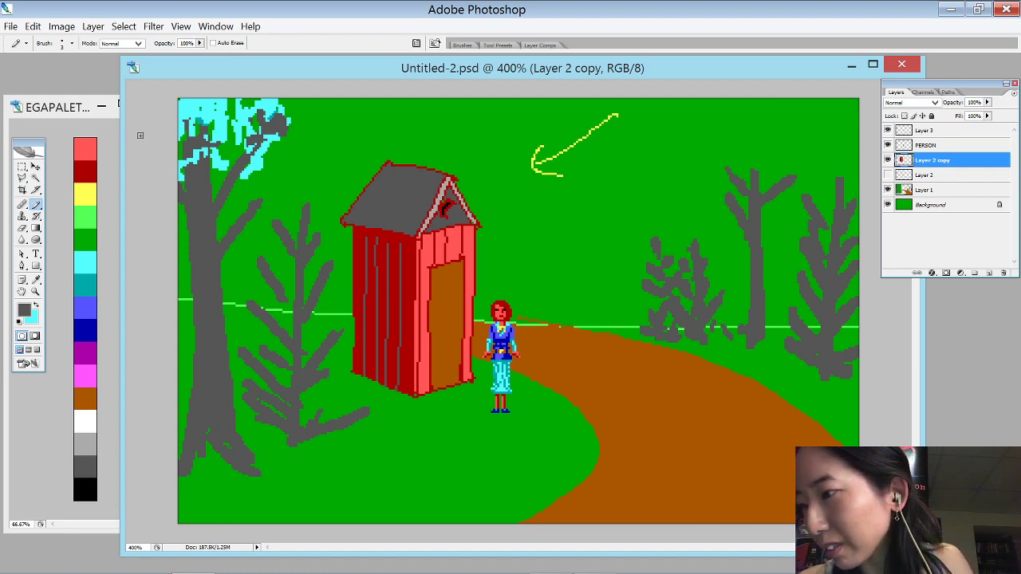
mouse_move(192, 558)
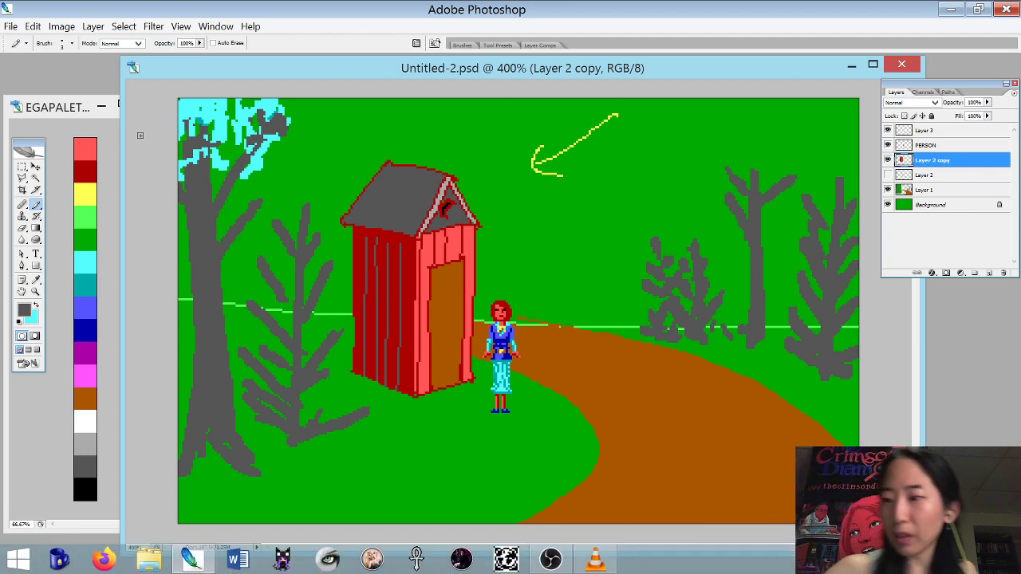
mouse_move(271, 142)
left_mouse_down()
mouse_move(276, 130)
mouse_move(262, 114)
mouse_move(266, 139)
mouse_move(246, 102)
mouse_move(318, 102)
mouse_move(289, 115)
left_mouse_up()
key("x")
left_click(264, 142)
left_click_drag(196, 158, 204, 170)
mouse_move(269, 199)
left_mouse_down()
mouse_move(253, 209)
mouse_move(282, 187)
mouse_move(310, 124)
left_mouse_up()
left_click_drag(190, 118, 182, 158)
mouse_move(210, 123)
left_mouse_down()
mouse_move(206, 134)
mouse_move(242, 144)
mouse_move(252, 190)
left_mouse_up()
mouse_move(303, 124)
left_mouse_down()
mouse_move(309, 136)
mouse_move(321, 128)
mouse_move(299, 164)
left_mouse_up()
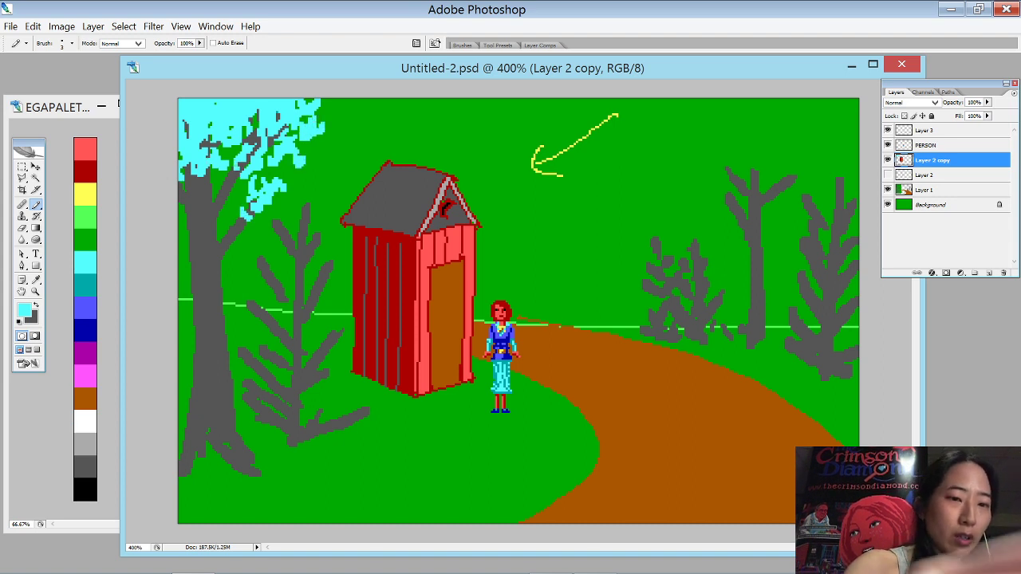
left_click_drag(206, 146, 214, 141)
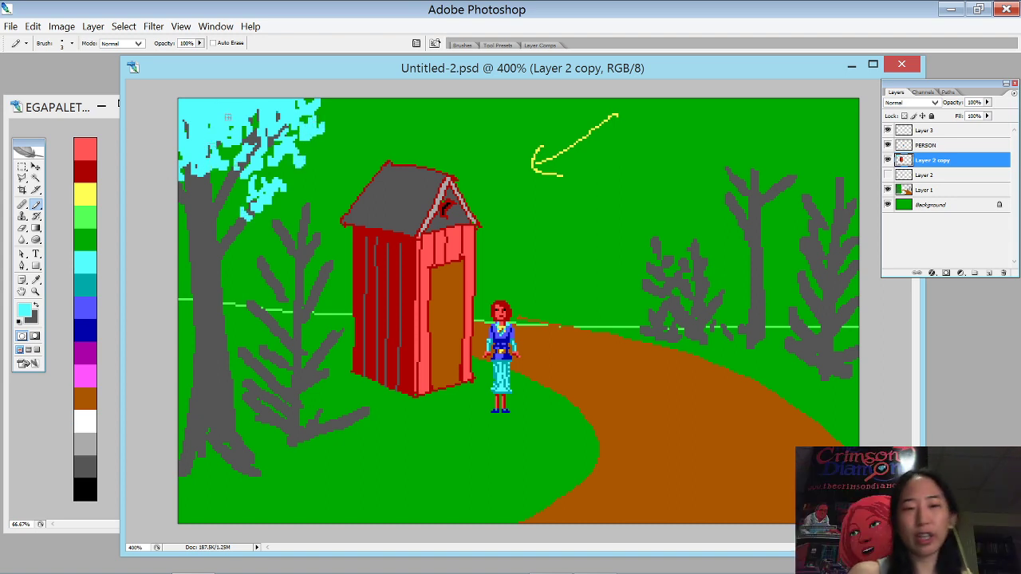
- Cover the small grey tree beside the outhouse with light cyan foliage, from its upper branches down to its base
mouse_move(276, 212)
left_mouse_down()
mouse_move(265, 235)
mouse_move(315, 241)
mouse_move(280, 216)
mouse_move(291, 242)
mouse_move(262, 269)
mouse_move(282, 267)
mouse_move(264, 278)
mouse_move(287, 311)
mouse_move(332, 265)
left_mouse_up()
mouse_move(260, 302)
left_mouse_down()
mouse_move(256, 322)
mouse_move(269, 339)
mouse_move(291, 338)
mouse_move(297, 355)
mouse_move(343, 361)
mouse_move(303, 369)
mouse_move(329, 356)
left_mouse_up()
left_click_drag(260, 334, 275, 354)
left_click_drag(279, 342, 302, 366)
left_click_drag(283, 372, 314, 378)
left_click_drag(248, 352, 254, 364)
left_click_drag(265, 372, 301, 397)
mouse_move(260, 355)
left_mouse_down()
mouse_move(280, 390)
mouse_move(316, 405)
mouse_move(334, 378)
left_mouse_up()
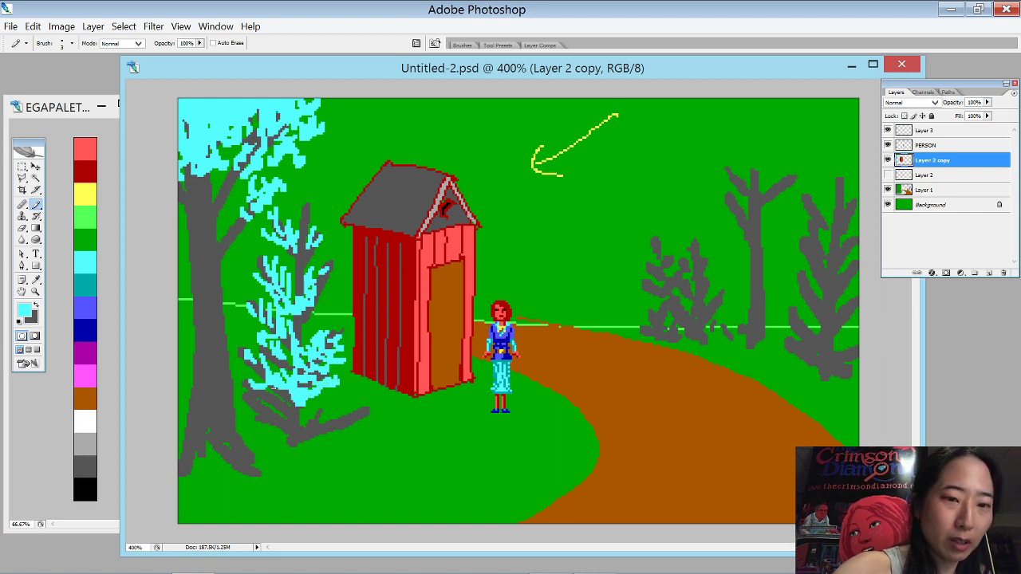
left_click_drag(296, 283, 296, 301)
left_click_drag(249, 373, 260, 383)
mouse_move(263, 391)
left_mouse_down()
mouse_move(289, 403)
mouse_move(270, 409)
mouse_move(296, 433)
mouse_move(367, 410)
left_mouse_up()
left_click_drag(303, 430, 343, 394)
left_click_drag(304, 328, 309, 343)
left_click_drag(296, 258, 304, 292)
left_click_drag(313, 327, 322, 297)
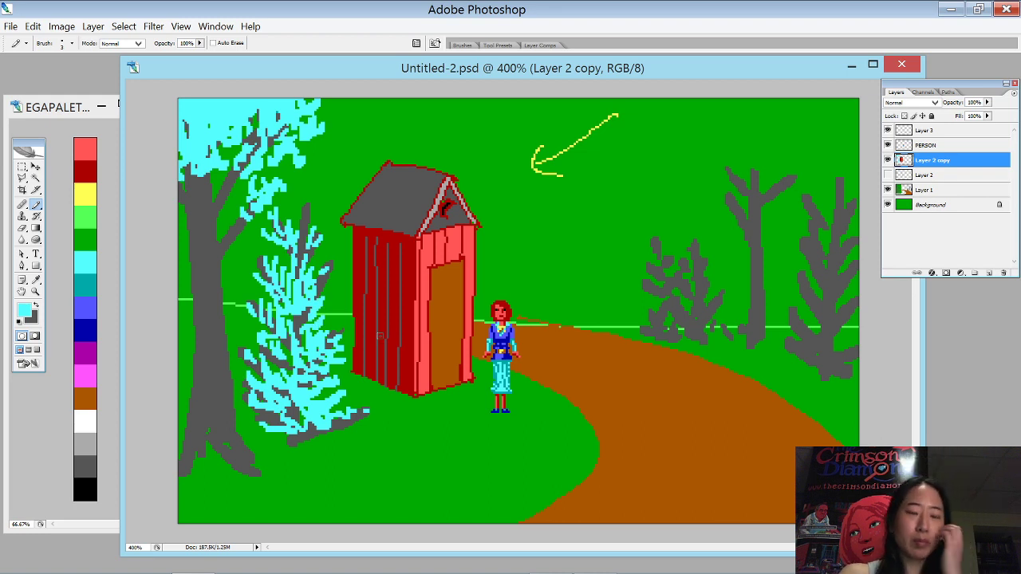
- Add dark cyan shading strokes within the foliage of the small tree beside the outhouse
left_click(85, 285, "alt")
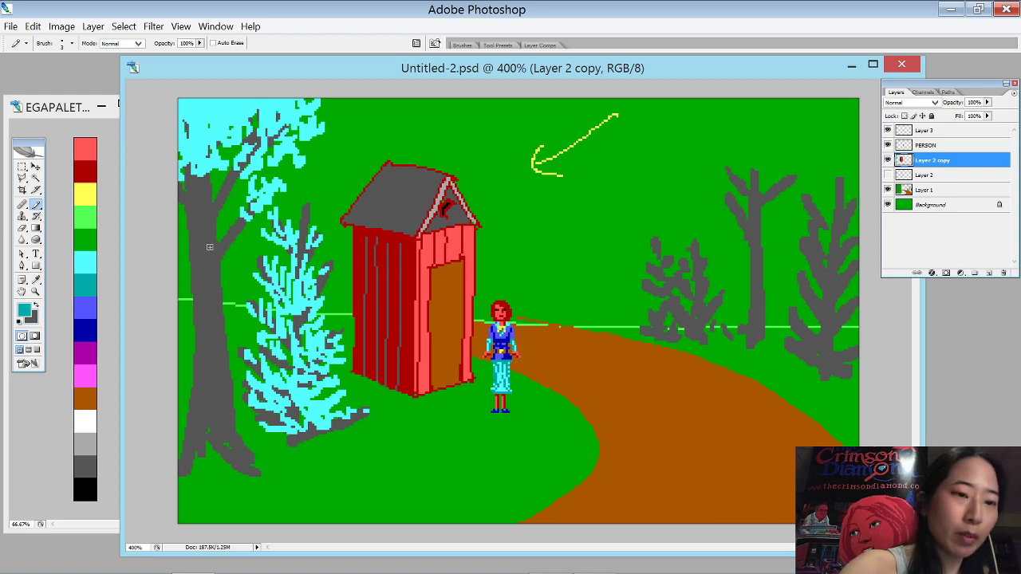
mouse_move(266, 279)
left_mouse_down()
mouse_move(275, 307)
mouse_move(317, 303)
left_mouse_up()
mouse_move(289, 251)
left_mouse_down()
mouse_move(294, 266)
mouse_move(285, 244)
left_mouse_up()
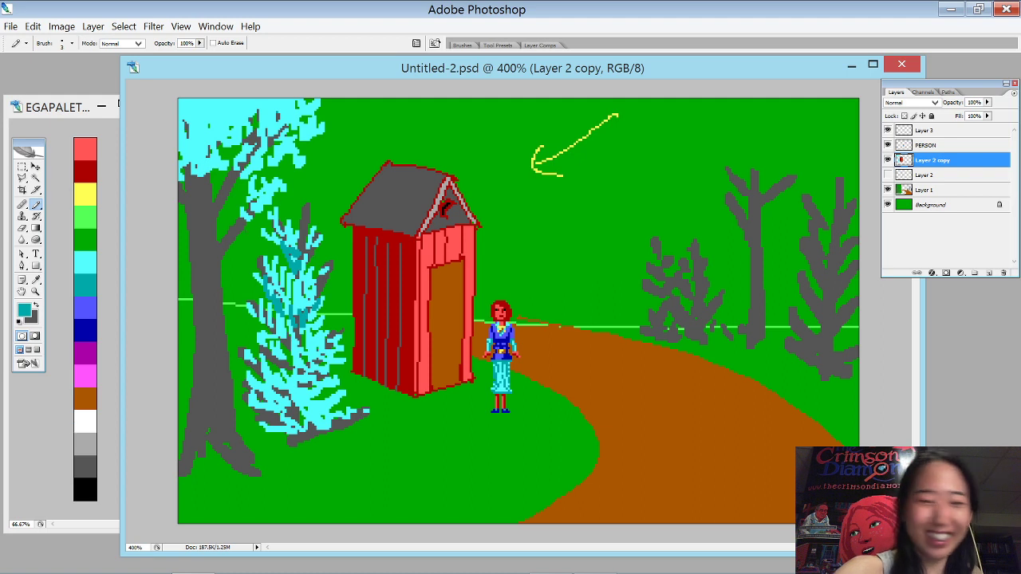
left_click_drag(245, 332, 274, 361)
left_click_drag(247, 366, 256, 389)
mouse_move(264, 380)
left_mouse_down()
mouse_move(296, 420)
mouse_move(343, 358)
left_mouse_up()
mouse_move(262, 424)
left_mouse_down()
mouse_move(298, 436)
mouse_move(343, 416)
left_mouse_up()
left_click_drag(297, 297, 313, 316)
- Dab dark cyan shading throughout the large foreground tree's light cyan foliage
left_click_drag(196, 158, 200, 175)
left_click_drag(240, 109, 240, 123)
left_click_drag(215, 117, 204, 153)
left_click_drag(196, 148, 193, 153)
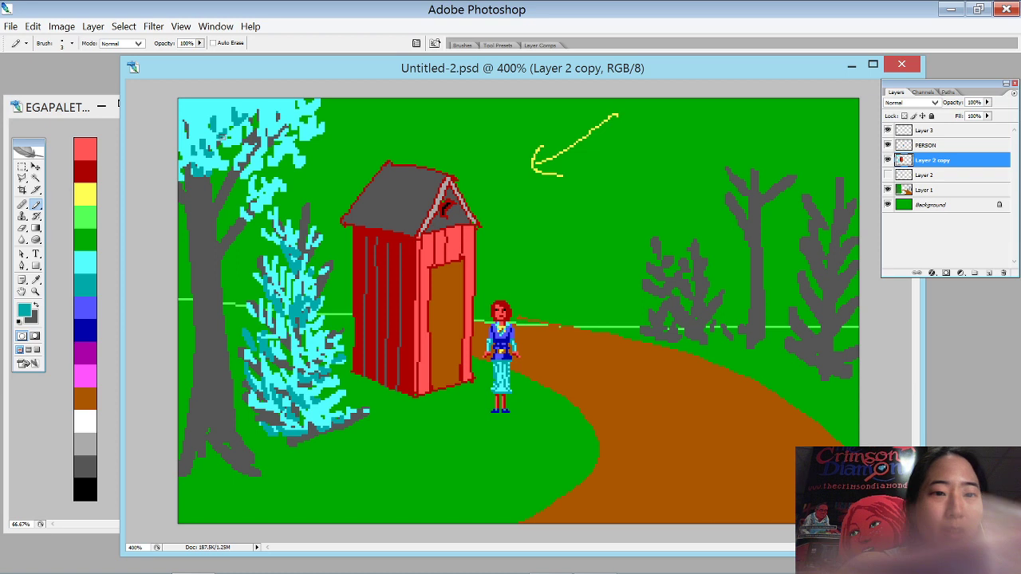
left_click(301, 137)
left_click(315, 133)
left_click_drag(294, 162, 272, 163)
left_click_drag(279, 150, 277, 154)
left_click_drag(257, 196, 256, 204)
left_click(248, 216)
mouse_move(266, 120)
left_mouse_down()
mouse_move(263, 139)
mouse_move(230, 171)
left_mouse_up()
left_click_drag(243, 156, 247, 172)
mouse_move(183, 132)
left_mouse_down()
mouse_move(180, 145)
mouse_move(192, 139)
left_mouse_up()
left_click_drag(203, 138, 213, 168)
left_click(183, 176)
left_click(207, 170)
left_click_drag(187, 104, 180, 123)
mouse_move(189, 121)
left_mouse_down()
mouse_move(184, 134)
mouse_move(217, 126)
left_mouse_up()
left_click_drag(223, 106, 263, 107)
left_click(231, 101)
left_click_drag(280, 96, 276, 101)
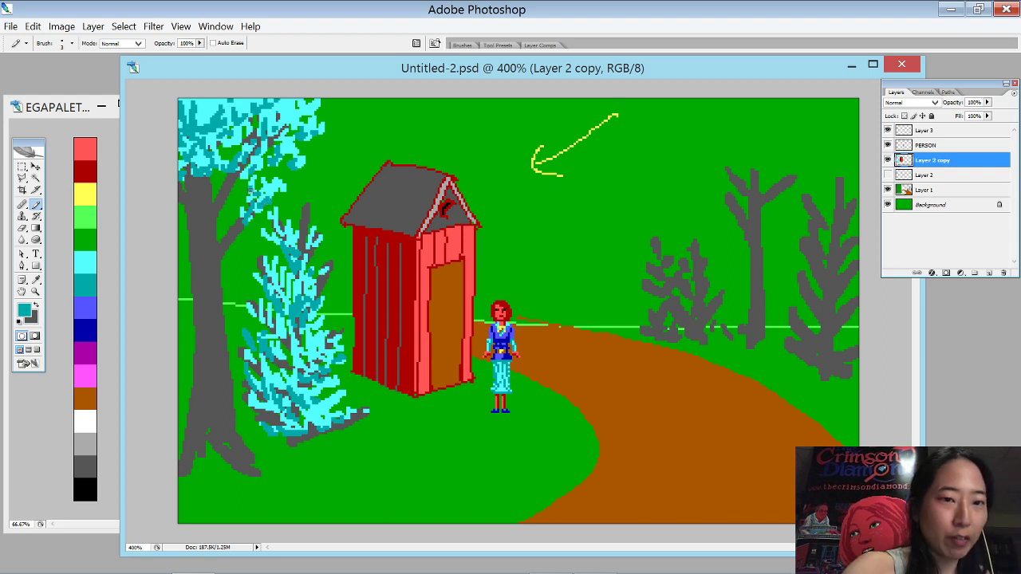
- Add a few more dark cyan shading strokes to the small tree's lower branches and centre
mouse_move(306, 424)
left_mouse_down()
mouse_move(343, 412)
mouse_move(351, 388)
left_mouse_up()
left_click_drag(284, 278, 287, 296)
left_click_drag(292, 295, 307, 303)
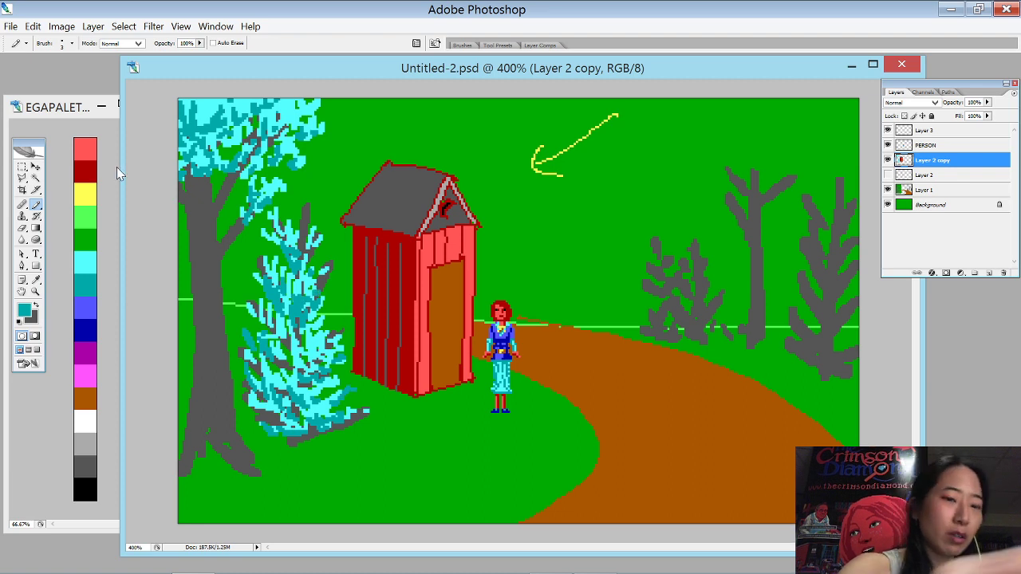
- Pick black as the drawing colour and select the large tree's grey trunk using the Magic Wand with Sample All Layers on
left_click(92, 490)
key("w")
left_click(227, 284)
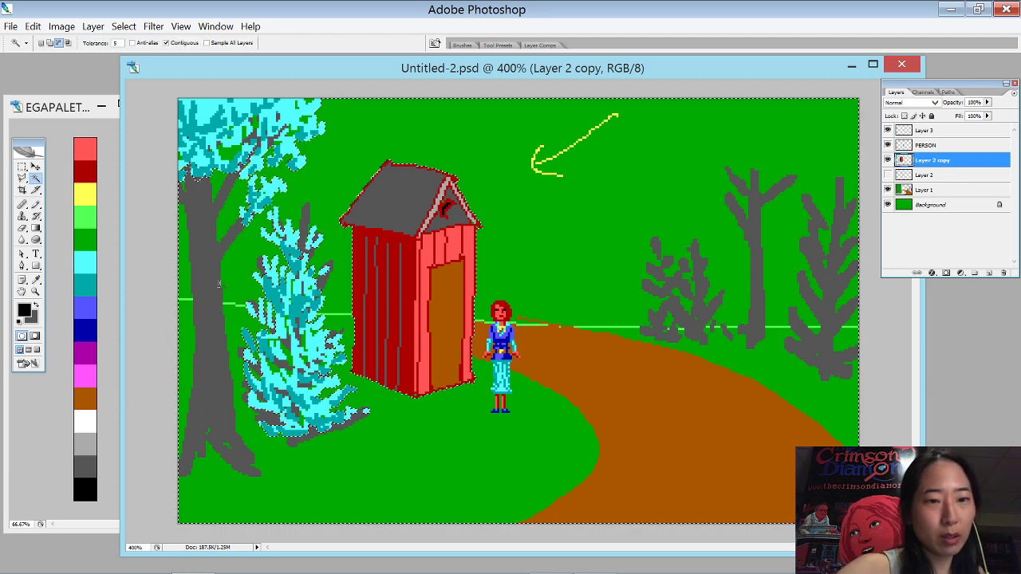
left_click(226, 44)
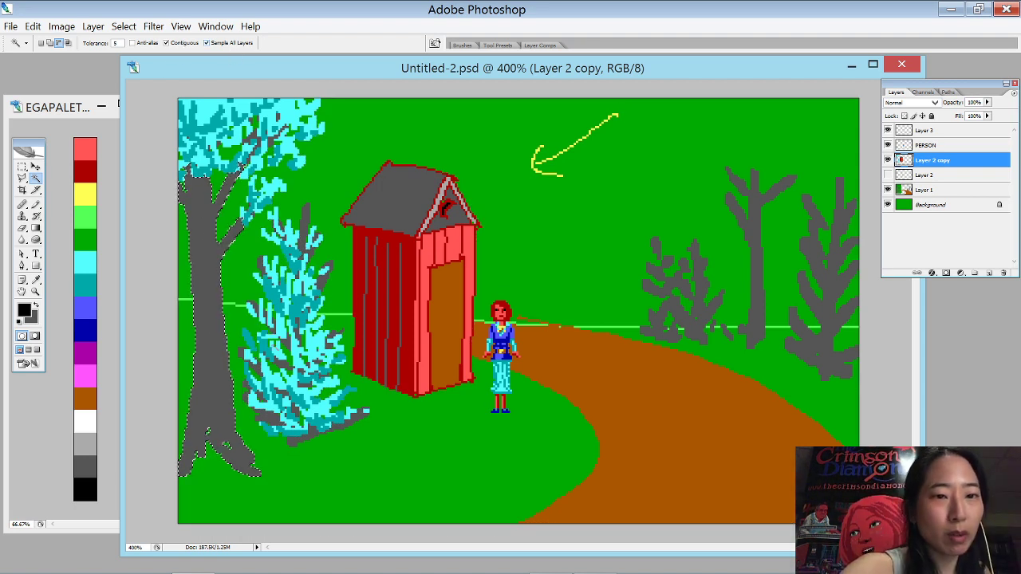
- Paint black shadows within the trunk selection along its outer left side, beneath the foliage and on the branches
key("b")
mouse_move(187, 166)
left_mouse_down()
mouse_move(204, 184)
mouse_move(188, 209)
mouse_move(193, 347)
left_mouse_up()
left_click_drag(192, 217, 199, 393)
left_click_drag(195, 356, 183, 467)
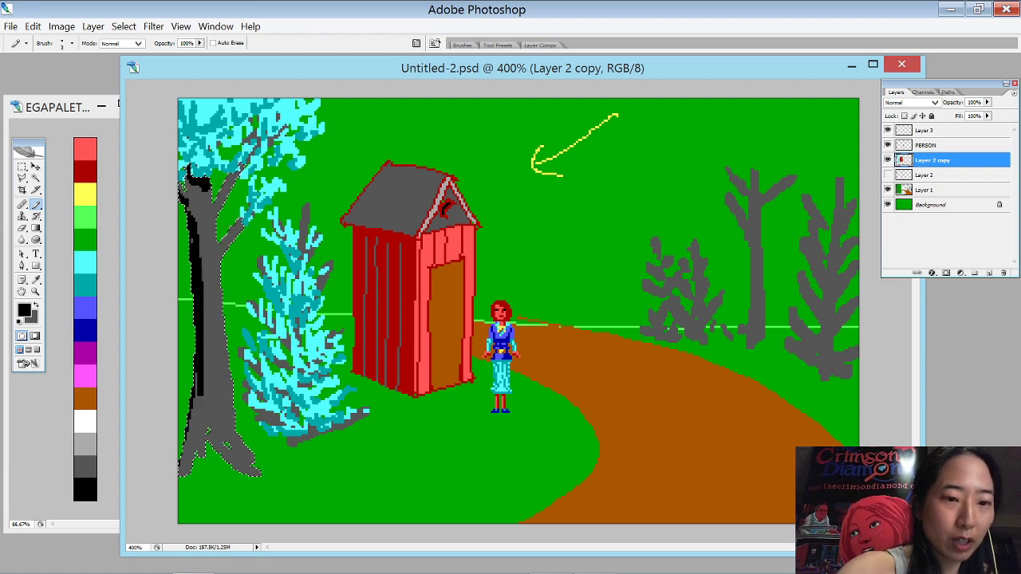
left_click_drag(197, 376, 185, 472)
left_click_drag(241, 227, 225, 251)
left_click_drag(228, 185, 240, 168)
left_click_drag(200, 268, 176, 466)
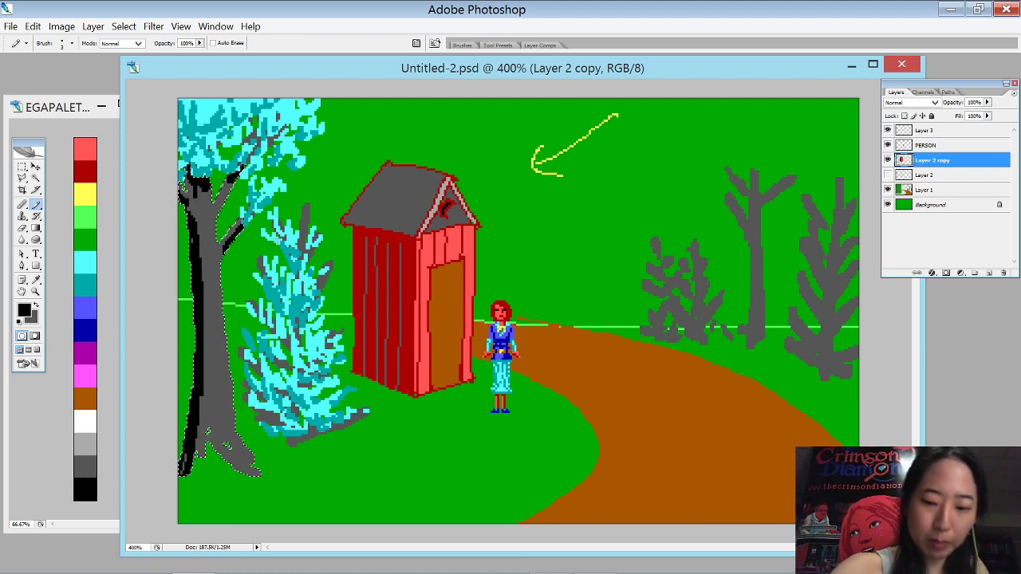
- Draw thin black bark lines down the large tree's trunk and roots with a 1-pixel Pencil, and clear the selection
left_click_drag(206, 294, 200, 456)
mouse_move(201, 205)
left_mouse_down()
mouse_move(209, 443)
mouse_move(215, 290)
mouse_move(228, 464)
left_mouse_up()
left_click_drag(214, 361, 220, 453)
left_click_drag(235, 185, 228, 198)
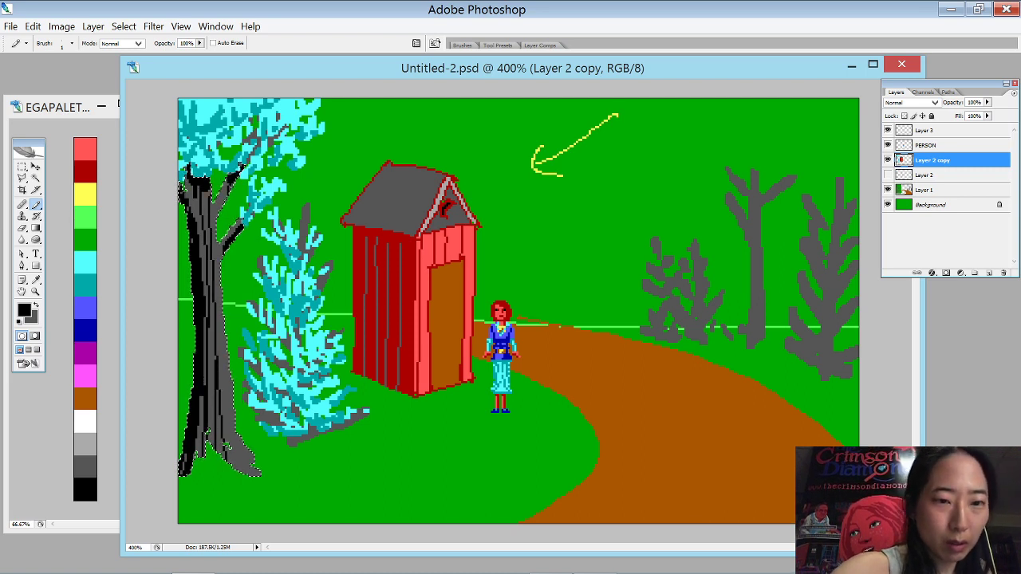
left_click_drag(230, 397, 244, 471)
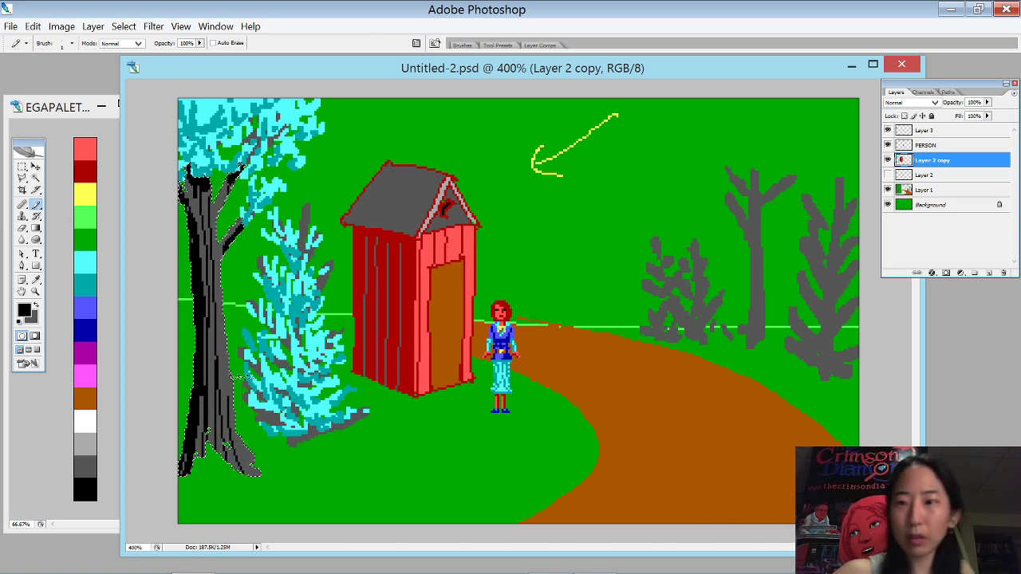
key("ctrl+d")
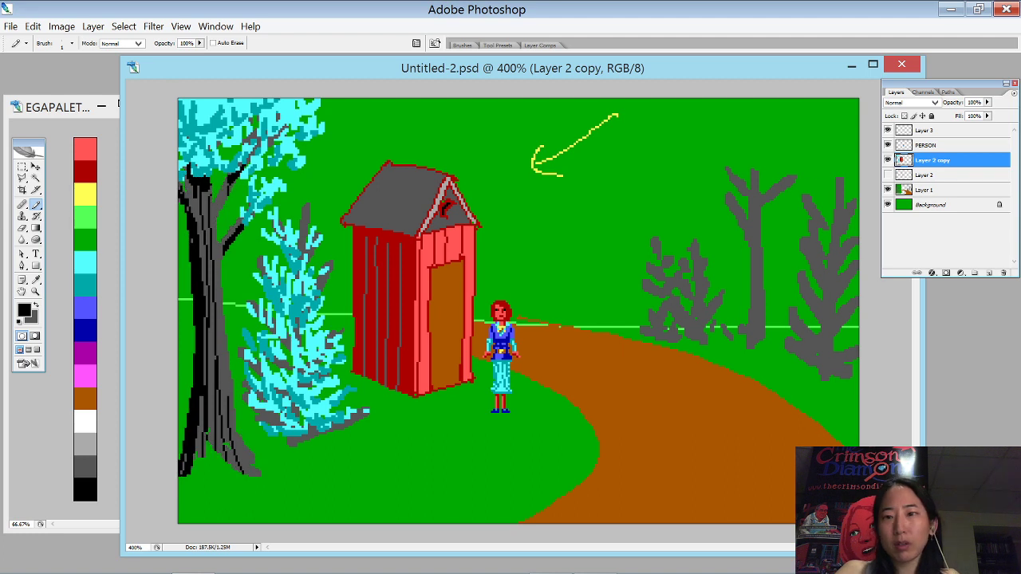
- Select every grey area in the scene at once using the Magic Wand with Contiguous turned off
left_click(888, 160)
left_click(888, 160)
key("w")
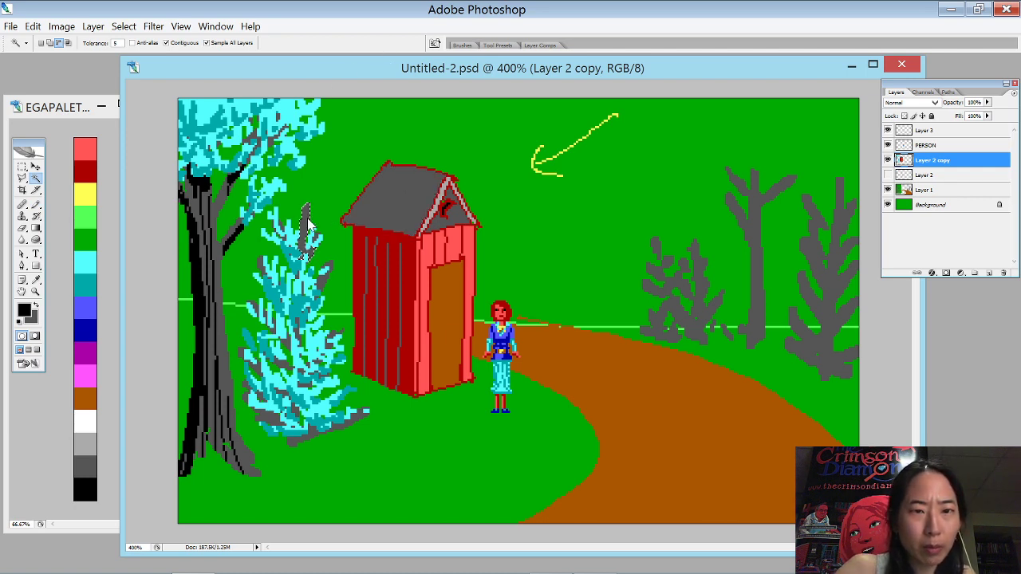
left_click(197, 43)
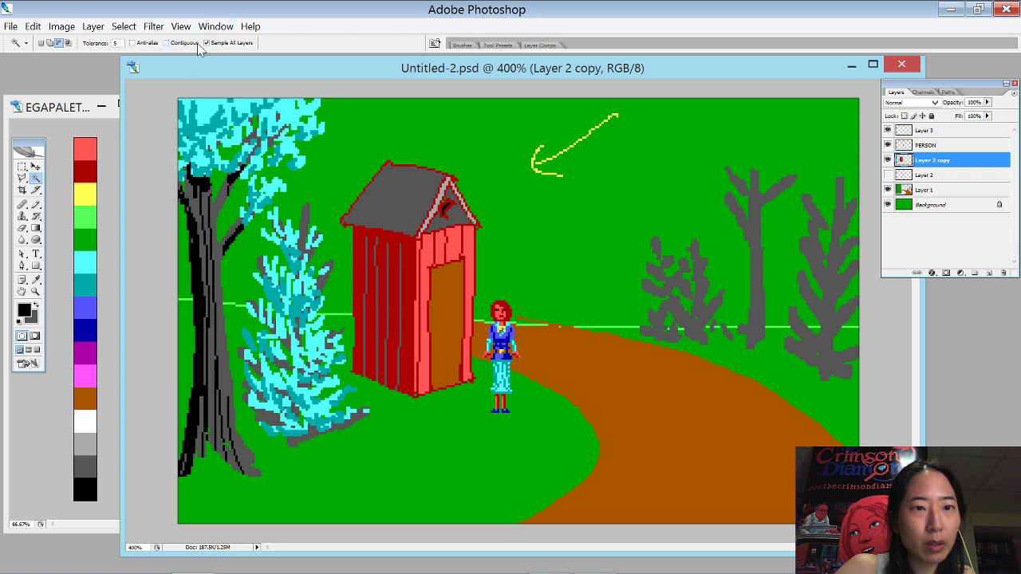
left_click(304, 232)
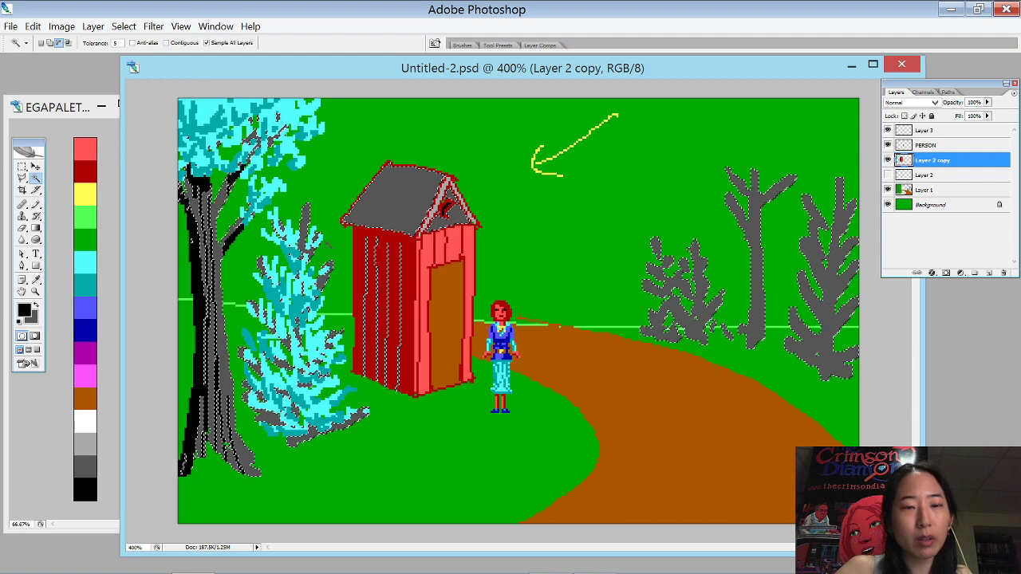
key("b")
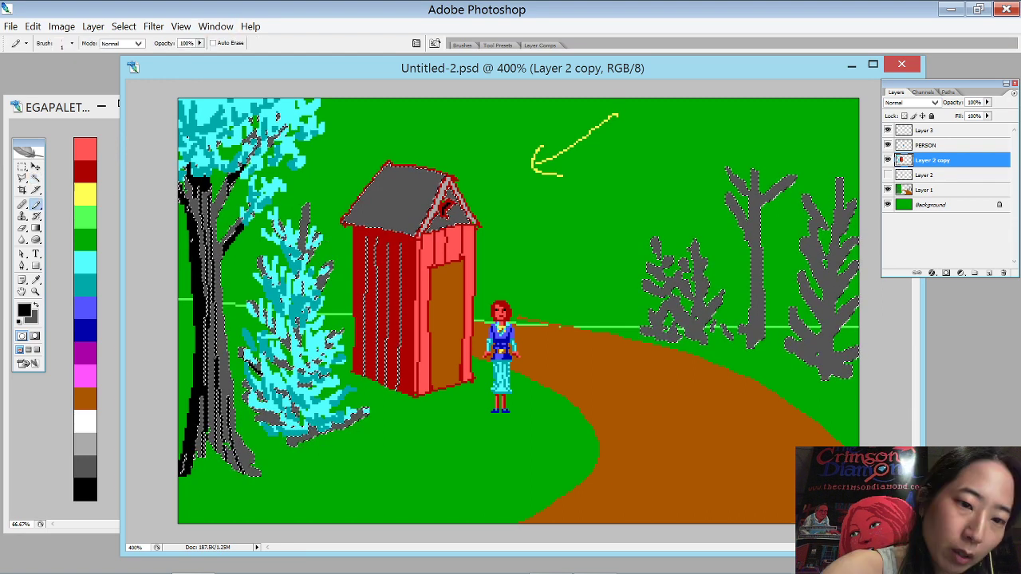
- Paint black over the selected grey gaps at the small tree's lower outer branches, and clear the selection
left_click_drag(266, 418, 298, 321)
left_click_drag(300, 251, 303, 233)
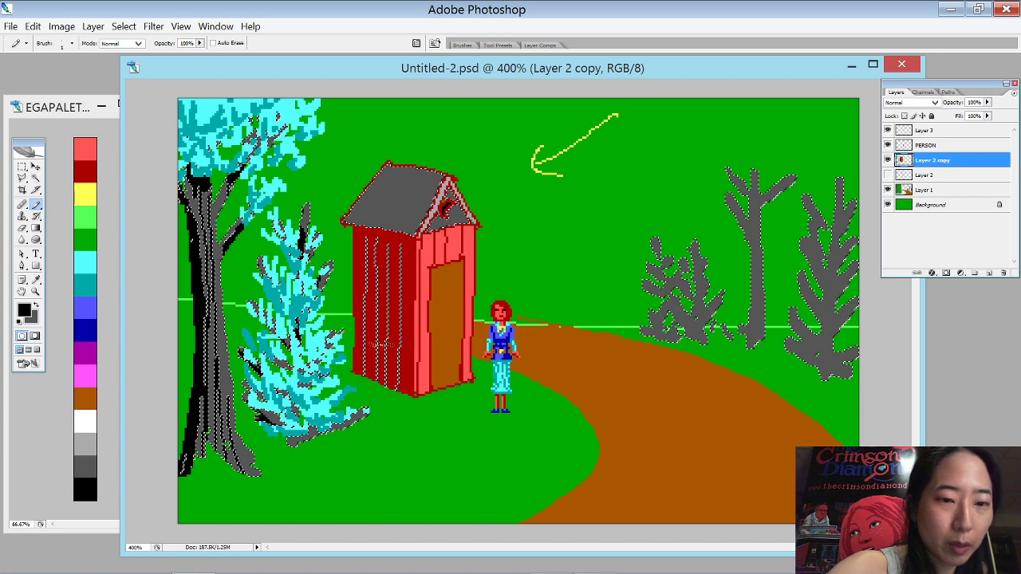
key("ctrl+d")
- Paint black shadow strokes with a 2- to 3-pixel Pencil through the small tree's upper and middle branches
mouse_move(268, 289)
left_mouse_down()
mouse_move(280, 312)
mouse_move(304, 320)
left_mouse_up()
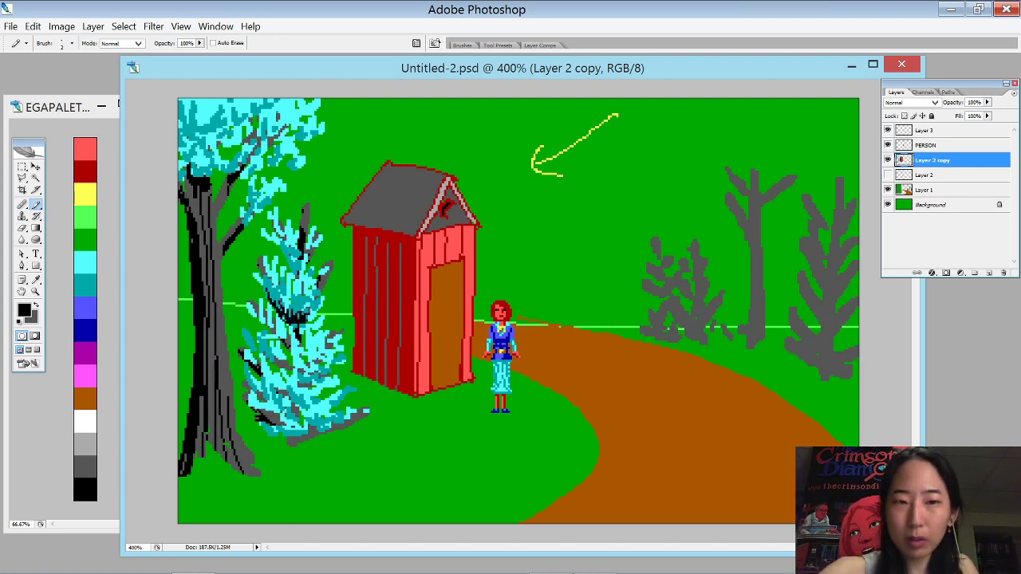
left_click_drag(273, 237, 308, 268)
left_click_drag(273, 308, 303, 327)
mouse_move(300, 287)
left_mouse_down()
mouse_move(307, 295)
mouse_move(323, 285)
mouse_move(289, 290)
left_mouse_up()
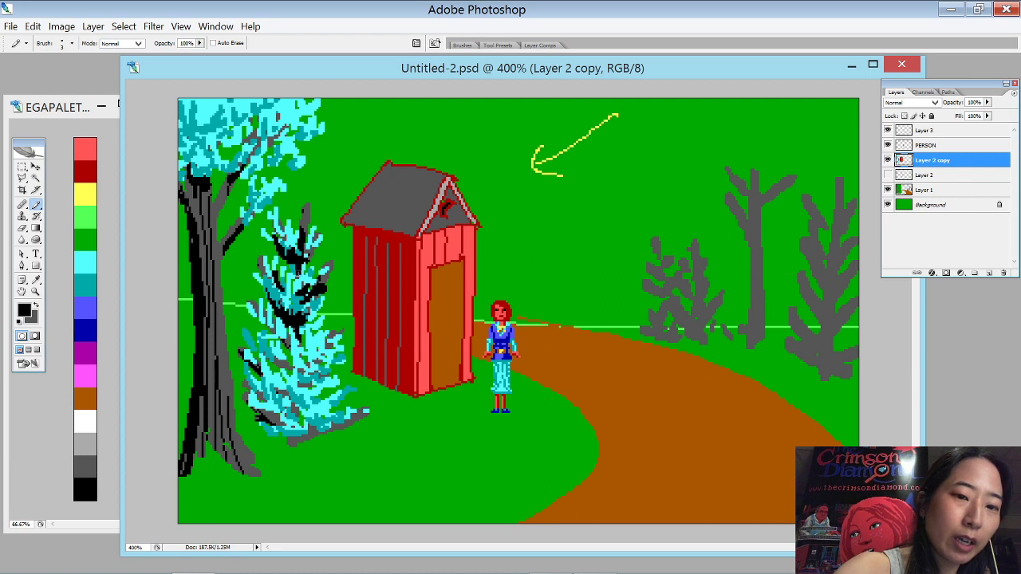
mouse_move(249, 346)
left_mouse_down()
mouse_move(292, 380)
mouse_move(329, 342)
left_mouse_up()
left_click_drag(265, 323, 279, 345)
mouse_move(285, 346)
left_mouse_down()
mouse_move(308, 329)
mouse_move(295, 338)
mouse_move(303, 351)
mouse_move(320, 333)
left_mouse_up()
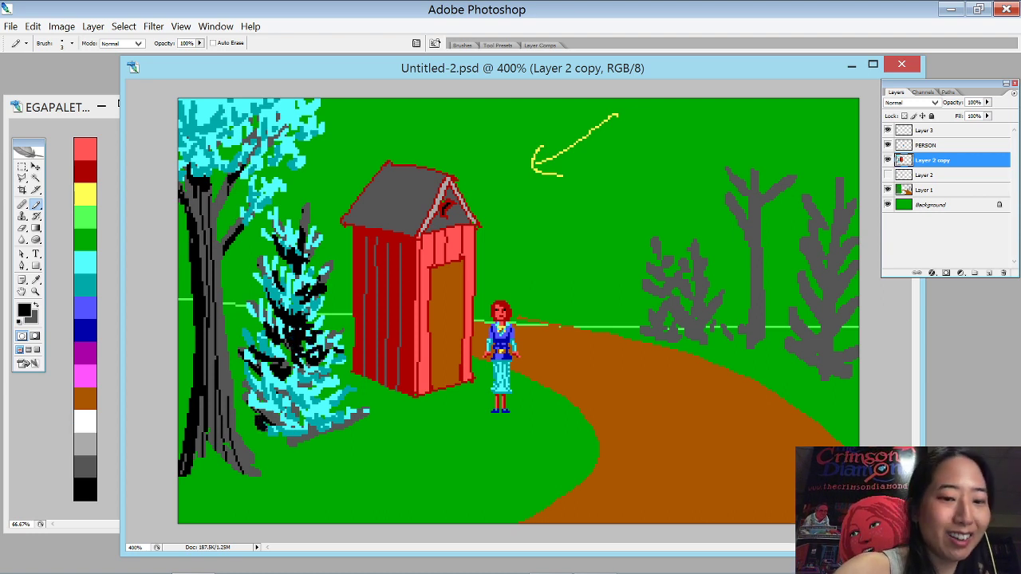
- Paint a black ground shadow beneath the small tree and add black strokes among its lower and outer branches
left_click_drag(249, 438, 350, 447)
left_click_drag(298, 439, 361, 438)
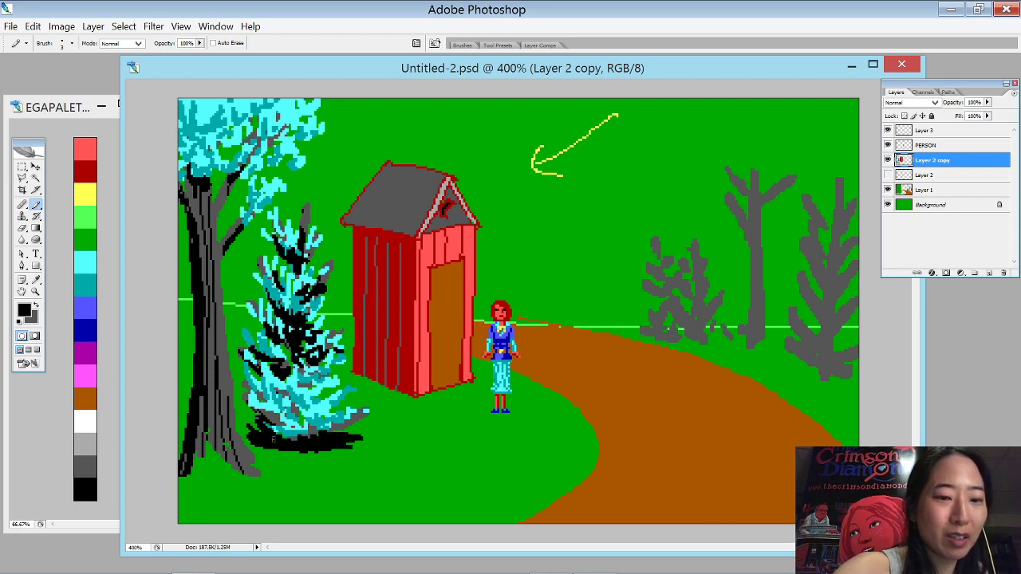
left_click_drag(300, 431, 347, 399)
mouse_move(248, 407)
left_mouse_down()
mouse_move(275, 418)
mouse_move(265, 383)
mouse_move(286, 414)
left_mouse_up()
mouse_move(311, 380)
left_mouse_down()
mouse_move(322, 399)
mouse_move(335, 390)
left_mouse_up()
left_click_drag(256, 362, 270, 356)
mouse_move(268, 290)
left_mouse_down()
mouse_move(279, 309)
mouse_move(326, 298)
left_mouse_up()
left_click(257, 344)
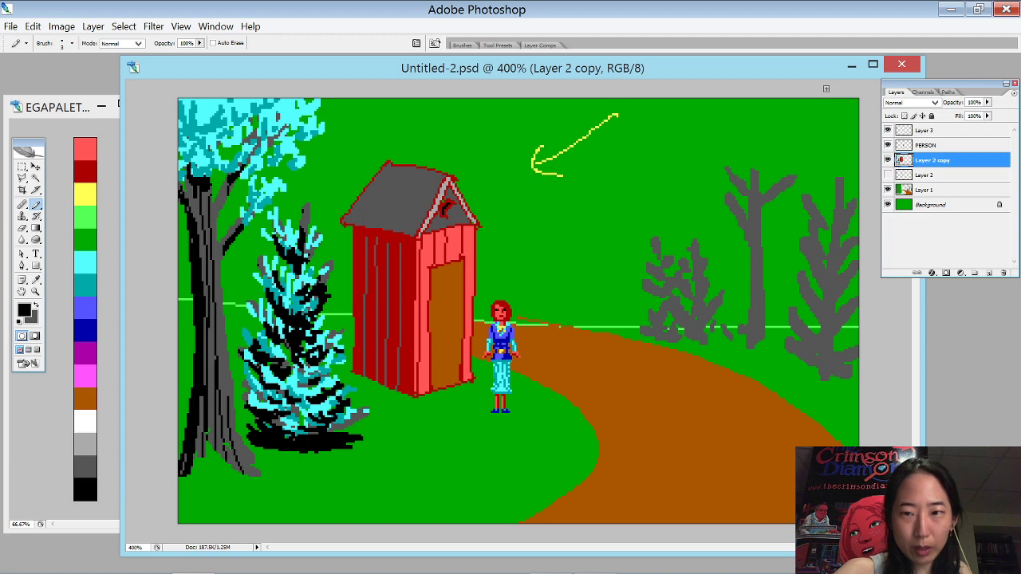
- Reselect all the grey areas and paint black shadows on the distant bare tree's left side and branches and on the bush beside it
key("w")
key("b")
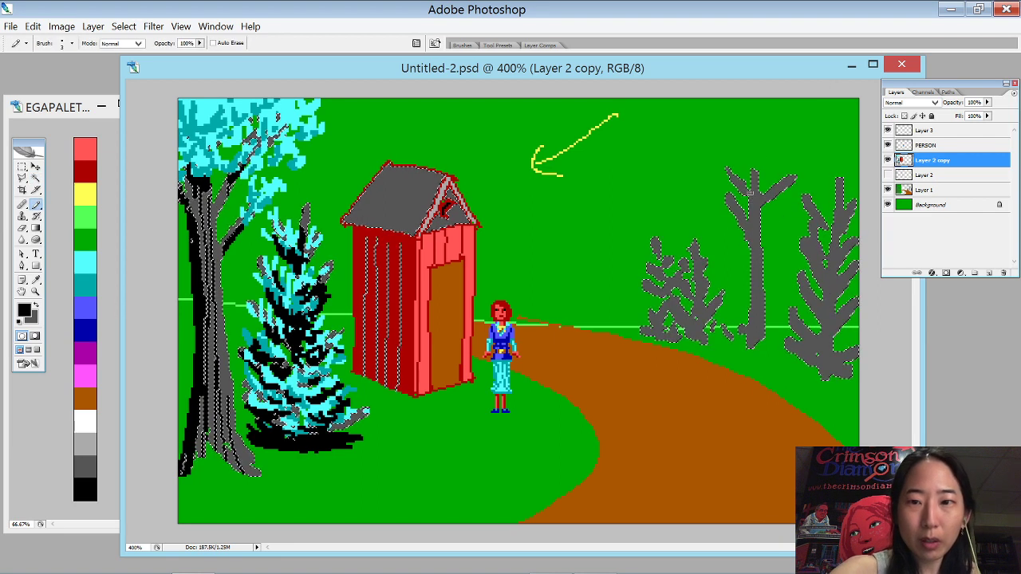
left_click_drag(750, 325, 742, 330)
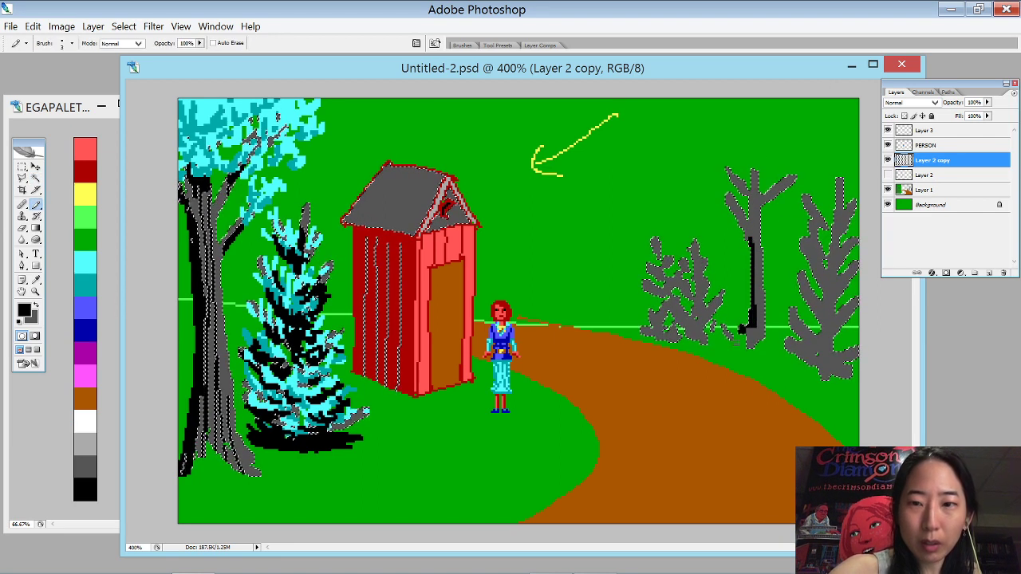
left_click_drag(728, 197, 739, 217)
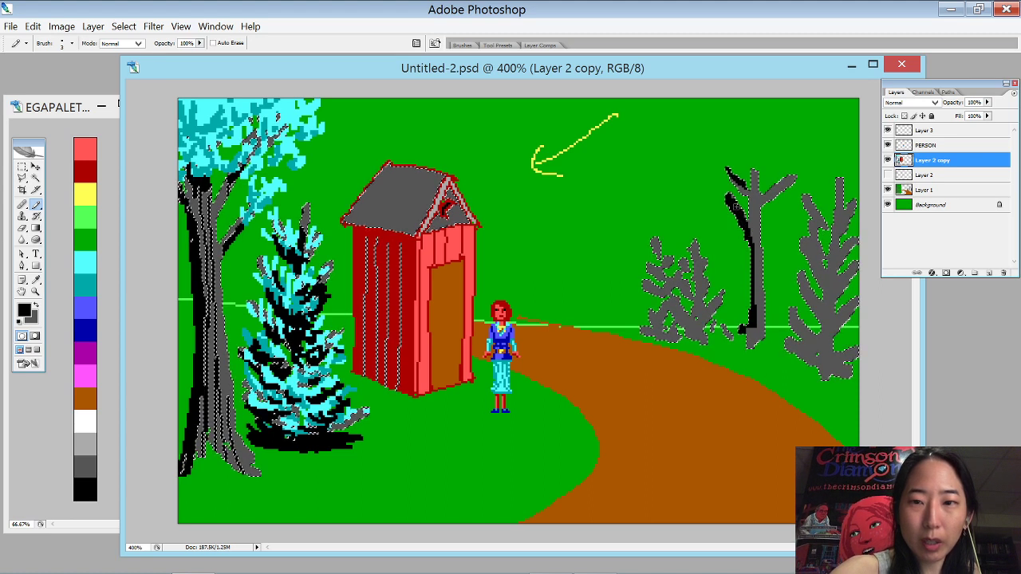
mouse_move(653, 273)
left_mouse_down()
mouse_move(673, 299)
mouse_move(659, 328)
left_mouse_up()
left_click_drag(701, 268, 698, 297)
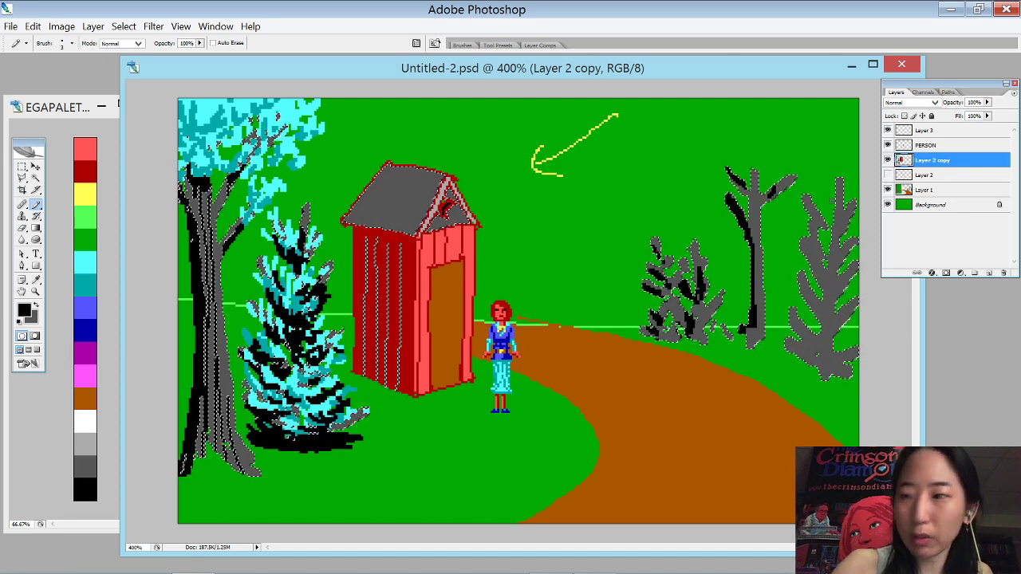
- Paint black shading within the selection along the trunk and branches of the conifer at the image's right edge, and clear the selection
left_click_drag(826, 244, 822, 275)
left_click_drag(806, 356, 823, 374)
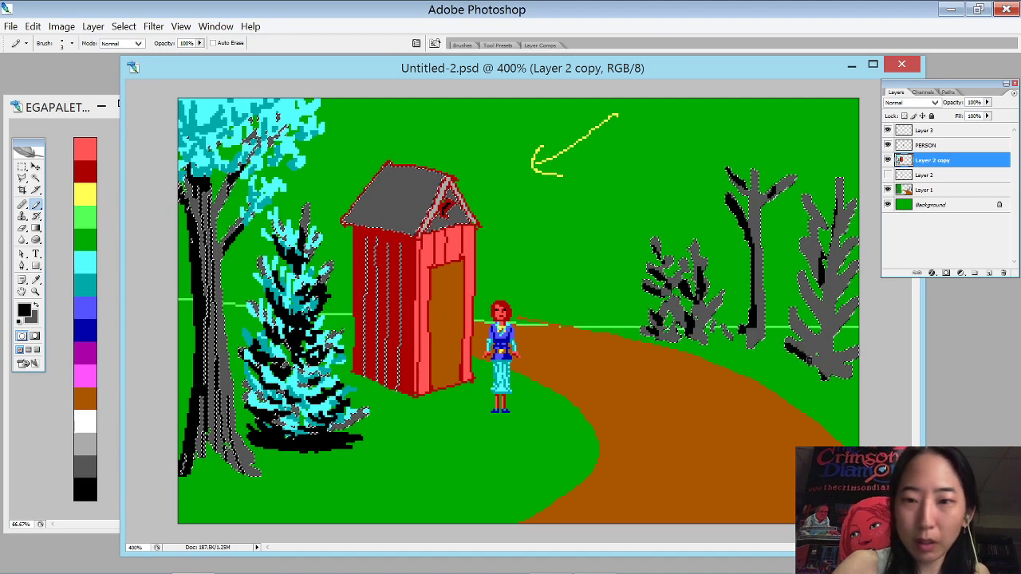
mouse_move(829, 311)
left_mouse_down()
mouse_move(832, 273)
mouse_move(822, 299)
left_mouse_up()
left_click_drag(805, 241, 821, 270)
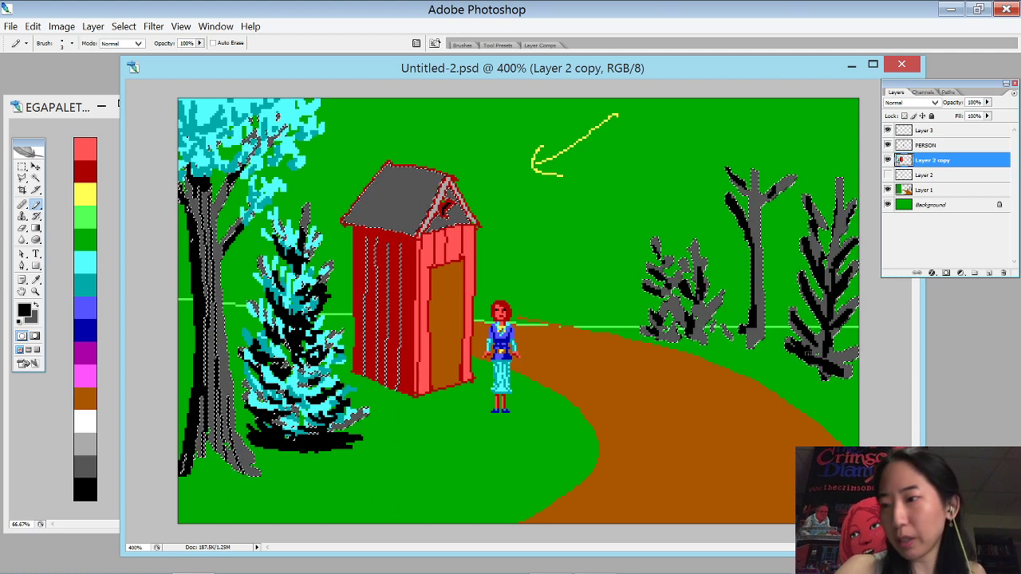
key("ctrl+d")
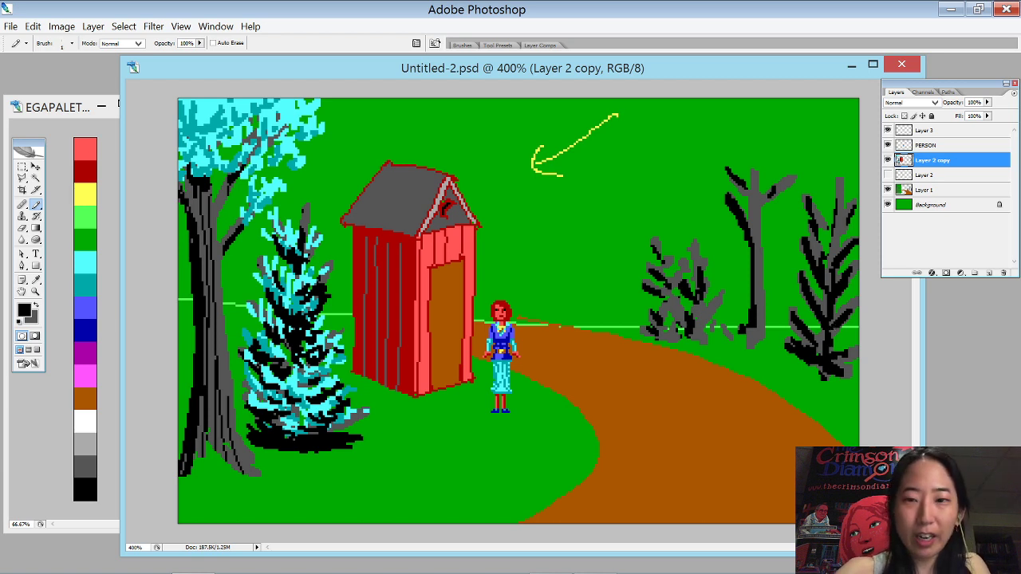
- Draw thin 1-pixel black bark lines down the distant bare tree's trunk and branches, and touch up the neighbouring conifer's top
mouse_move(753, 202)
left_mouse_down()
mouse_move(755, 353)
mouse_move(761, 271)
mouse_move(762, 339)
left_mouse_up()
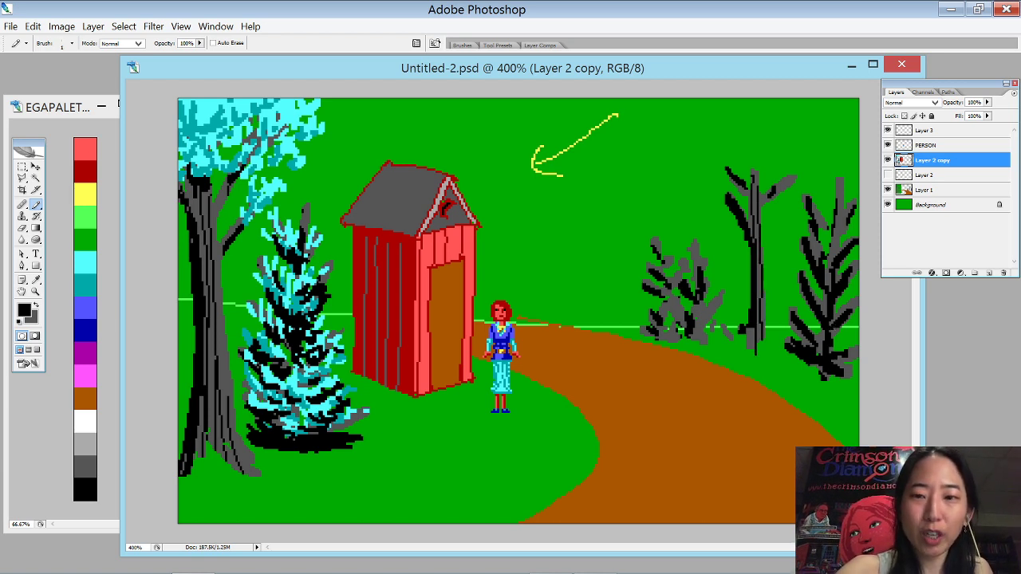
left_click_drag(839, 180, 834, 246)
left_click_drag(751, 328, 749, 348)
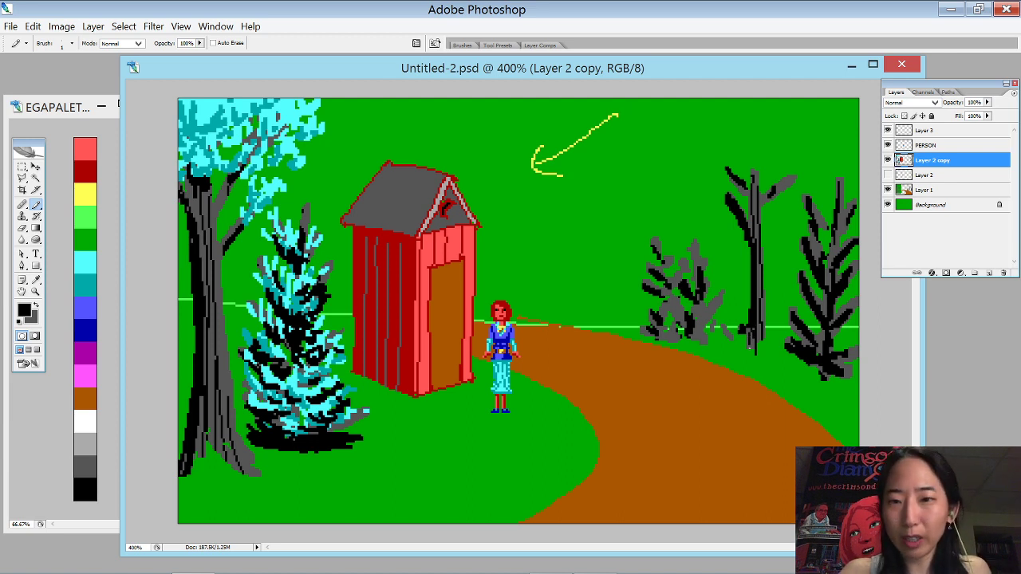
left_click_drag(777, 194, 763, 210)
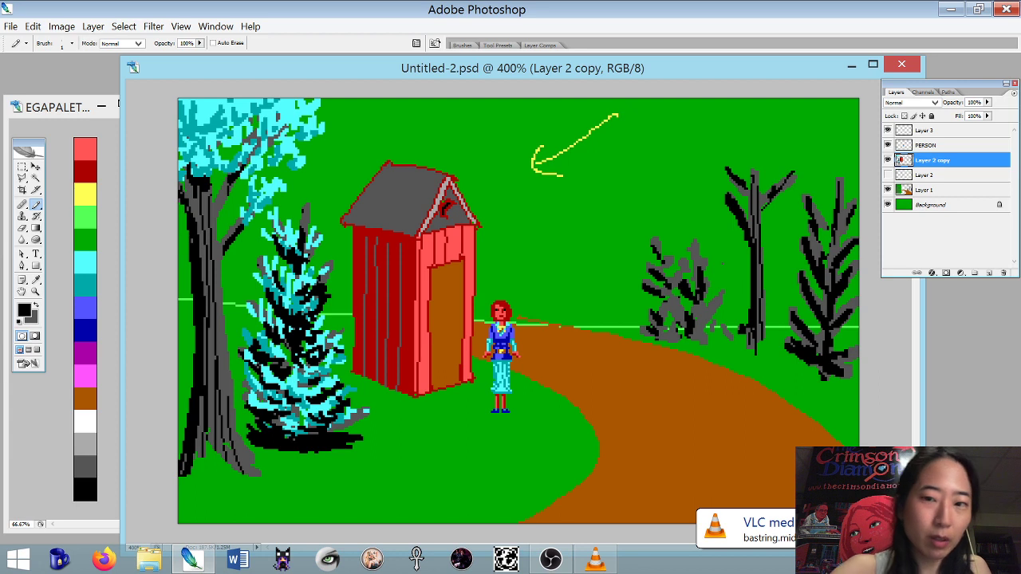
- Pick dark cyan from the palette and paint foliage strokes over the bush beside the distant bare tree
left_click(89, 285)
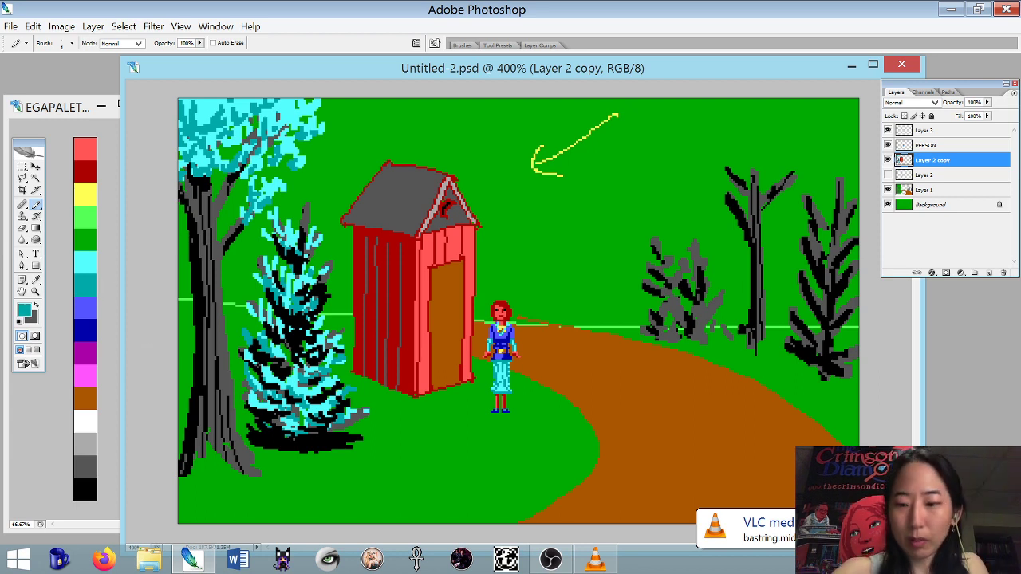
left_click(646, 259)
mouse_move(651, 263)
left_mouse_down()
mouse_move(656, 290)
mouse_move(654, 237)
mouse_move(669, 261)
mouse_move(662, 291)
mouse_move(676, 285)
mouse_move(667, 307)
left_mouse_up()
left_click_drag(656, 309, 660, 339)
left_click_drag(676, 310, 664, 323)
mouse_move(684, 269)
left_mouse_down()
mouse_move(692, 261)
mouse_move(683, 279)
left_mouse_up()
mouse_move(700, 267)
left_mouse_down()
mouse_move(687, 281)
mouse_move(698, 270)
left_mouse_up()
left_click_drag(689, 278, 679, 292)
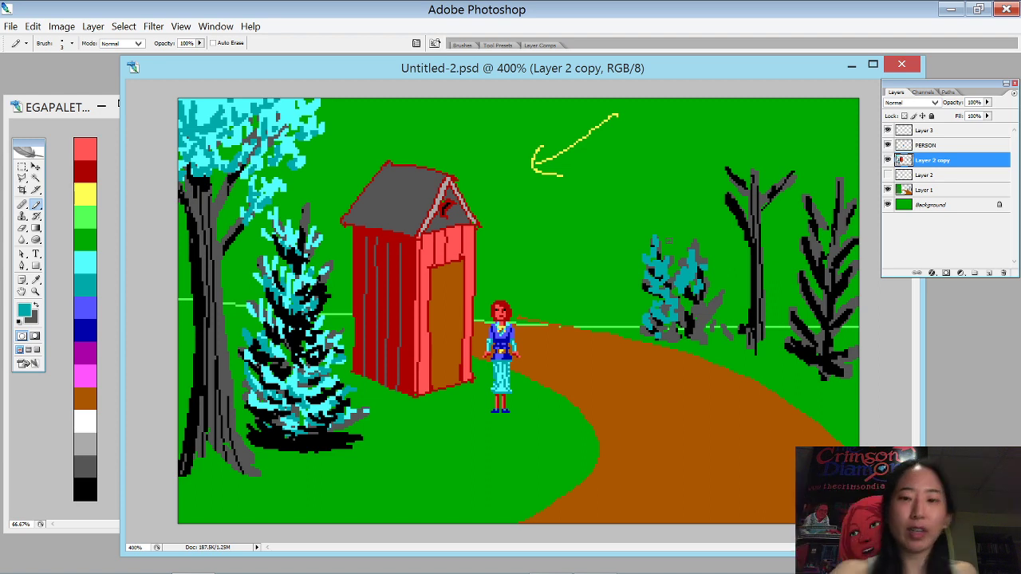
mouse_move(648, 303)
left_mouse_down()
mouse_move(659, 321)
mouse_move(689, 328)
mouse_move(707, 294)
left_mouse_up()
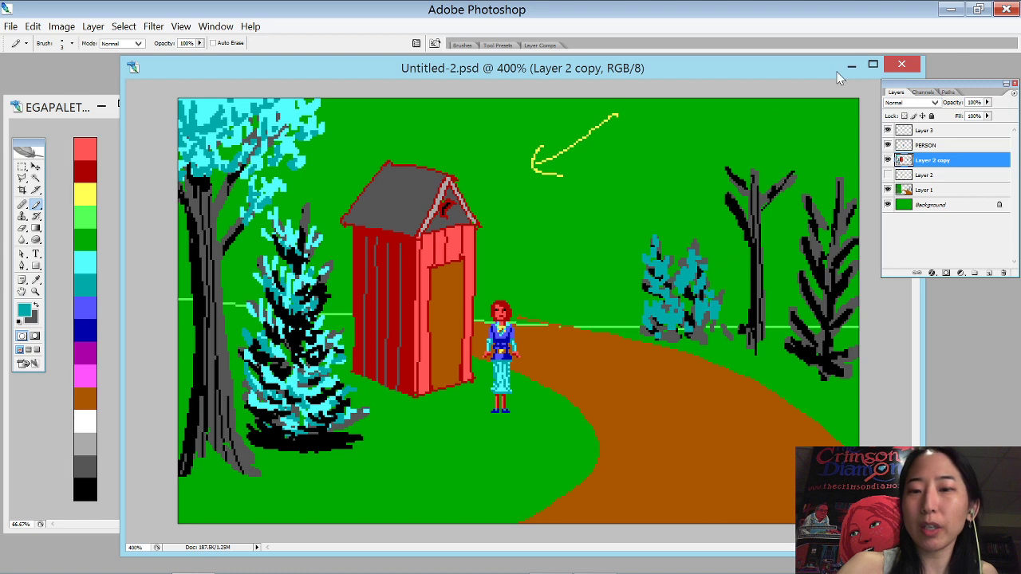
- Paint dark cyan foliage over the conifer at the image's right edge, from its tip down to the lower branches
mouse_move(837, 181)
left_mouse_down()
mouse_move(839, 206)
mouse_move(812, 214)
mouse_move(828, 231)
mouse_move(805, 224)
mouse_move(847, 212)
mouse_move(812, 253)
mouse_move(850, 239)
left_mouse_up()
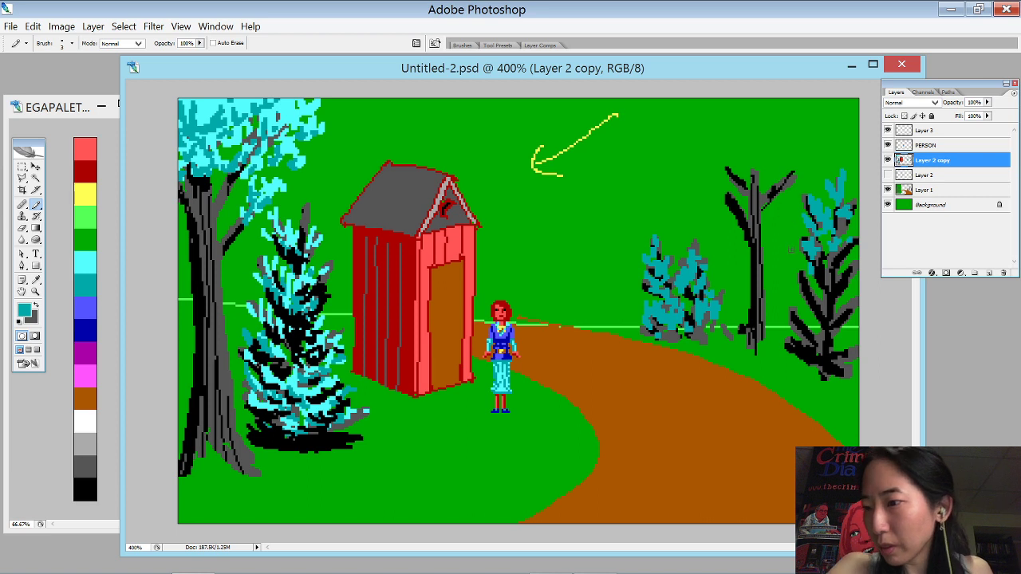
mouse_move(835, 232)
left_mouse_down()
mouse_move(822, 256)
mouse_move(842, 257)
left_mouse_up()
mouse_move(839, 218)
left_mouse_down()
mouse_move(820, 283)
mouse_move(837, 260)
mouse_move(850, 272)
mouse_move(812, 297)
mouse_move(846, 276)
mouse_move(827, 281)
mouse_move(826, 252)
mouse_move(846, 248)
mouse_move(828, 327)
mouse_move(802, 336)
mouse_move(833, 322)
mouse_move(807, 281)
mouse_move(845, 293)
mouse_move(817, 348)
mouse_move(800, 348)
mouse_move(827, 343)
left_mouse_up()
- Pick light cyan from the palette and paint highlights on the right-edge conifer's upper, middle and lower-left branches
left_click(94, 262, "alt")
mouse_move(809, 193)
left_mouse_down()
mouse_move(826, 220)
mouse_move(803, 239)
mouse_move(840, 257)
mouse_move(827, 236)
left_mouse_up()
left_click_drag(836, 182, 837, 173)
mouse_move(795, 268)
left_mouse_down()
mouse_move(815, 289)
mouse_move(823, 265)
mouse_move(809, 299)
mouse_move(841, 290)
left_mouse_up()
left_click_drag(825, 268, 827, 273)
left_click_drag(789, 314, 815, 348)
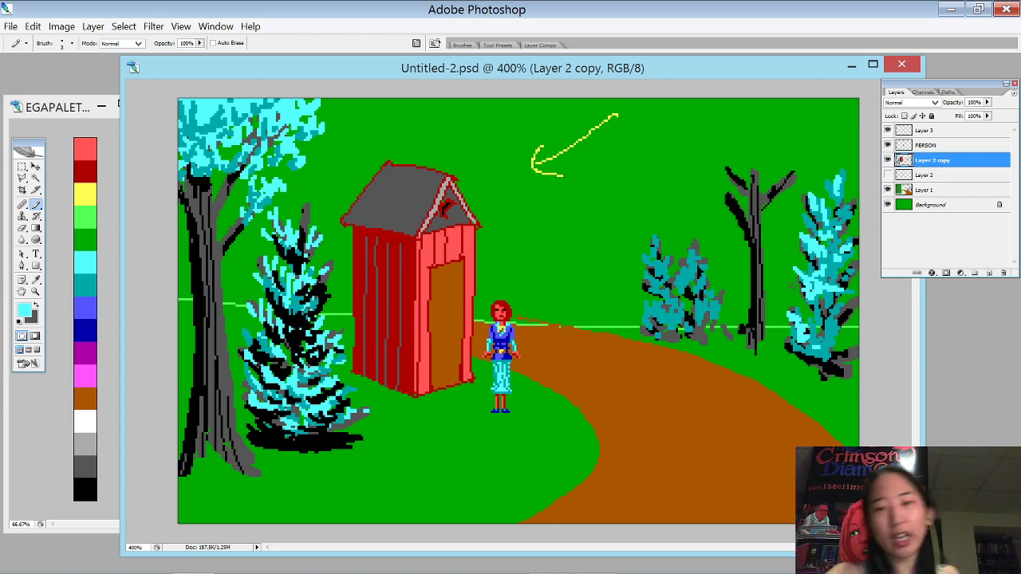
- Add more light cyan highlight strokes across the right-edge conifer's middle and lower branches
left_click_drag(829, 282, 853, 274)
mouse_move(809, 326)
left_mouse_down()
mouse_move(817, 344)
mouse_move(846, 309)
left_mouse_up()
left_click_drag(822, 344, 849, 348)
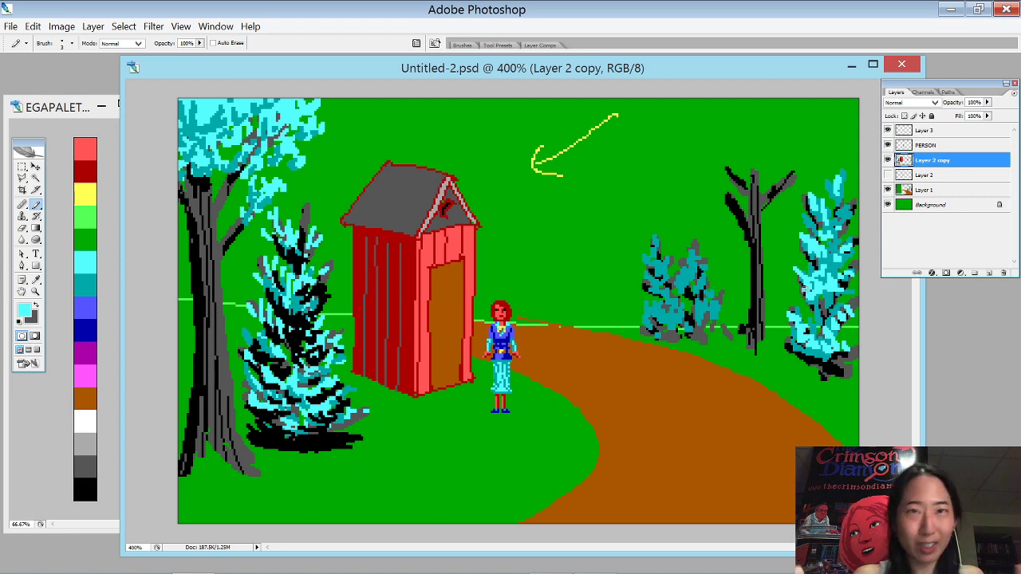
left_click_drag(824, 270, 832, 254)
mouse_move(790, 334)
left_mouse_down()
mouse_move(821, 366)
mouse_move(813, 375)
mouse_move(849, 366)
left_mouse_up()
- Undo the last dab on the right-edge conifer, sample the grass green and paint away the dark stump beneath it
left_click(825, 356)
key("ctrl+z")
left_click(816, 380, "alt")
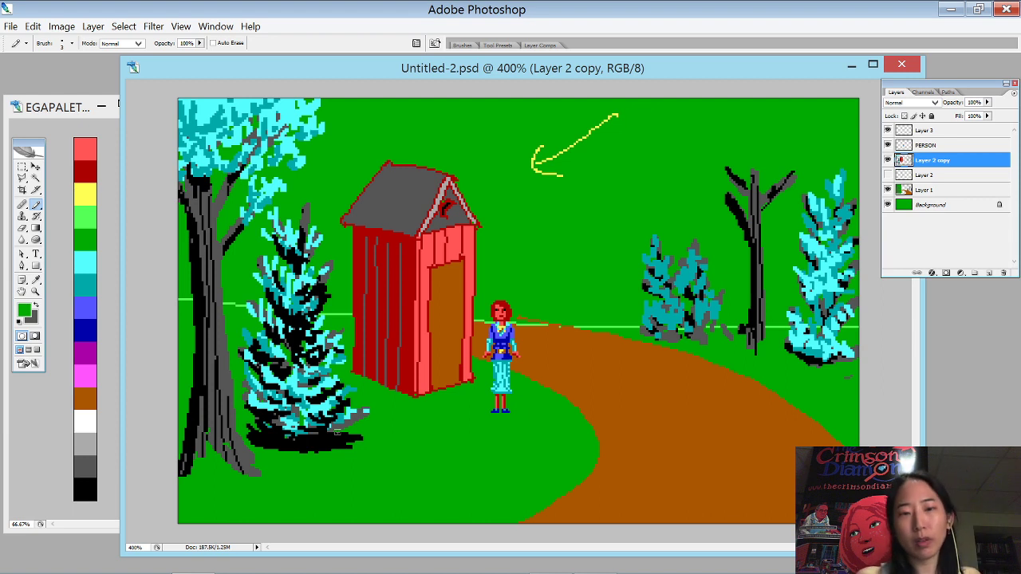
- Select the grey areas including the outhouse roof, draw a black shingle pattern across the roof with a 1-pixel Pencil, and clear the selection
key("w")
left_click(399, 210)
key("b")
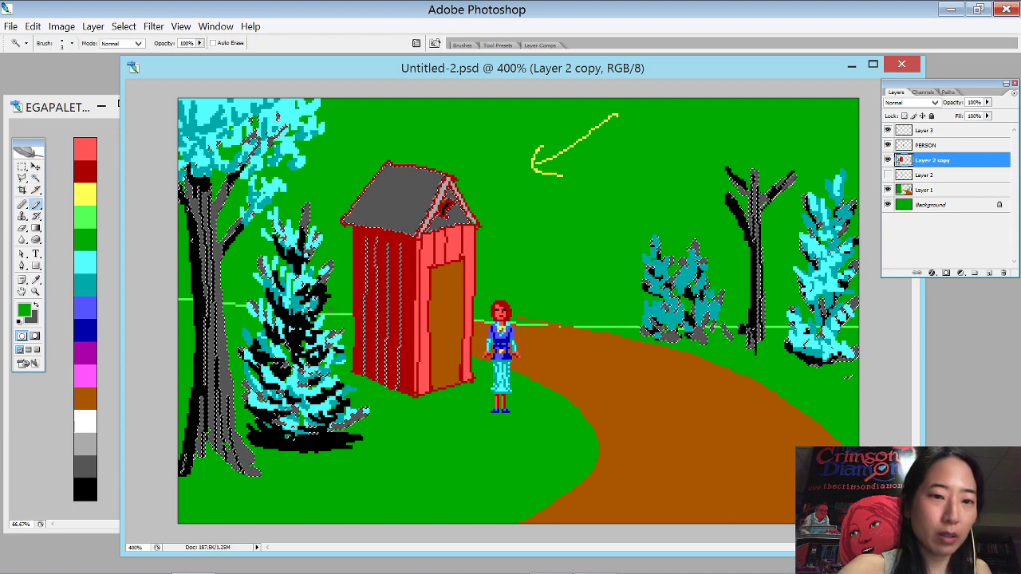
left_click(85, 489, "alt")
key("[")
key("[")
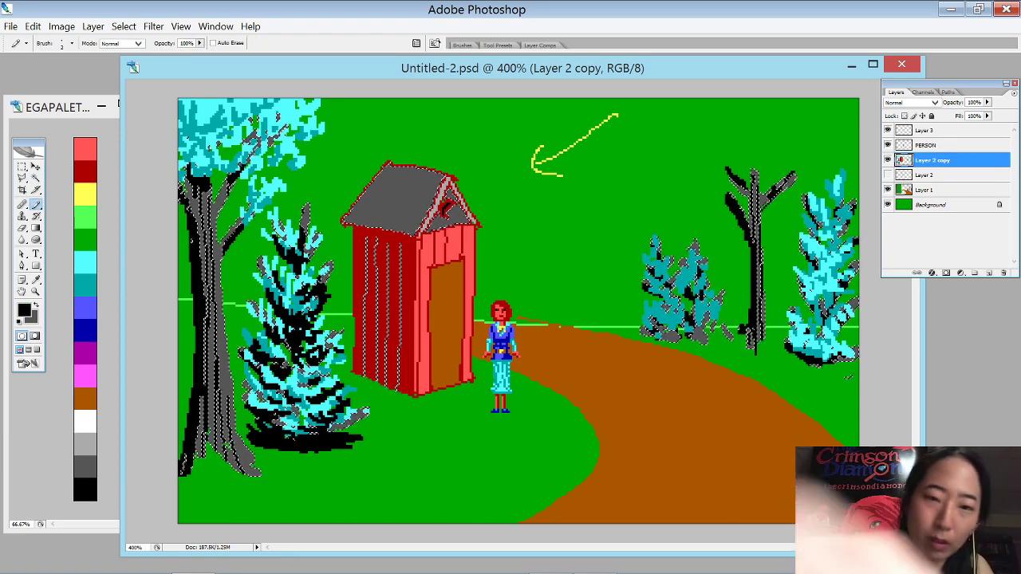
left_click_drag(380, 177, 438, 186)
mouse_move(372, 184)
left_mouse_down()
mouse_move(433, 197)
mouse_move(427, 211)
left_mouse_up()
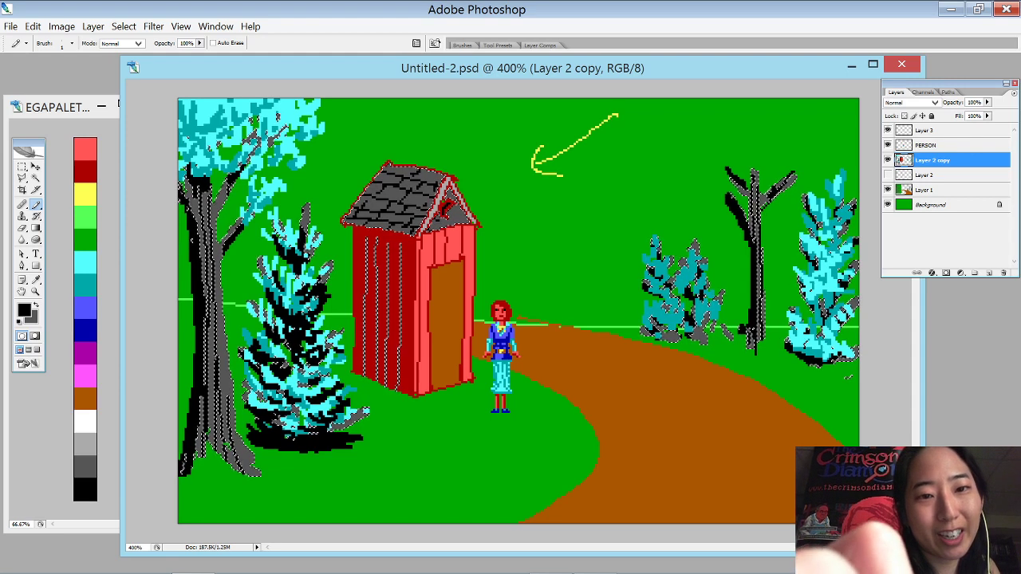
key("ctrl+d")
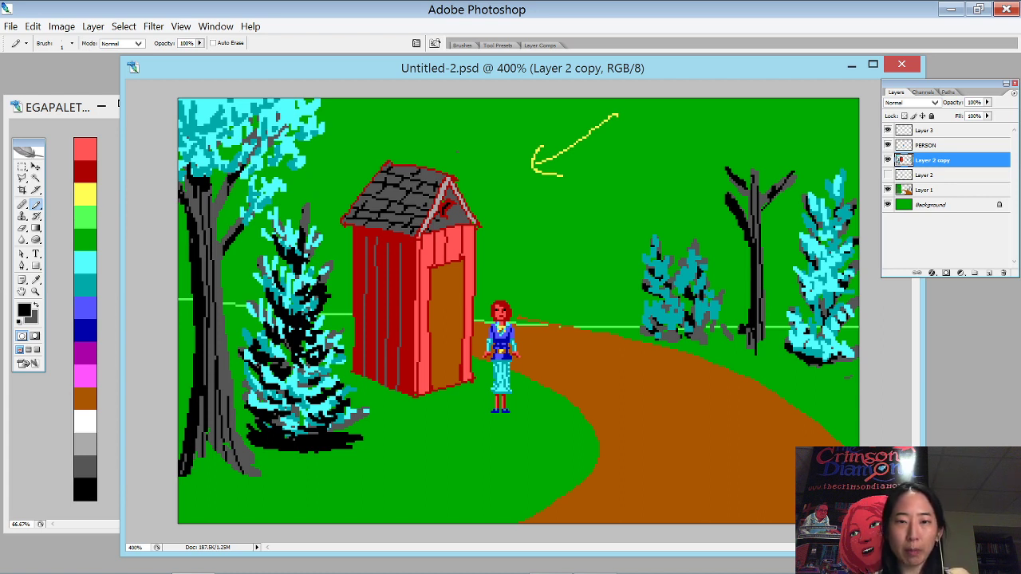
- Paint a dark cyan leafy crown over the distant bare tree's branches and add light cyan highlights on it
left_click(88, 278, "alt")
left_click(86, 266, "alt")
left_click(92, 277, "alt")
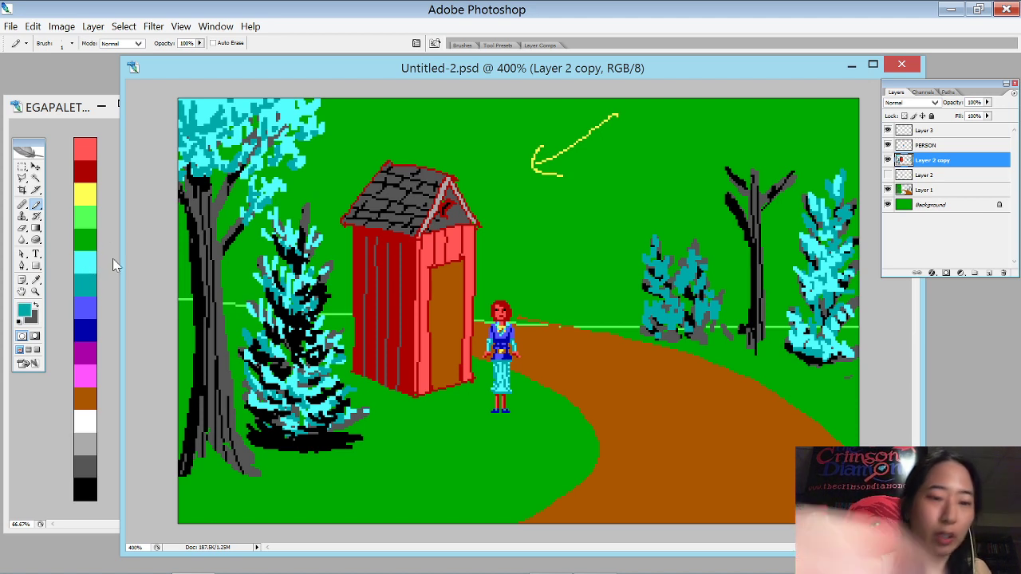
mouse_move(754, 158)
left_mouse_down()
mouse_move(789, 172)
mouse_move(754, 185)
mouse_move(742, 209)
mouse_move(755, 185)
mouse_move(763, 203)
mouse_move(775, 171)
mouse_move(756, 199)
mouse_move(791, 174)
mouse_move(773, 163)
mouse_move(776, 181)
mouse_move(756, 210)
mouse_move(750, 170)
mouse_move(742, 175)
mouse_move(768, 149)
mouse_move(790, 179)
mouse_move(761, 141)
mouse_move(769, 142)
mouse_move(786, 186)
mouse_move(766, 237)
mouse_move(792, 165)
left_mouse_up()
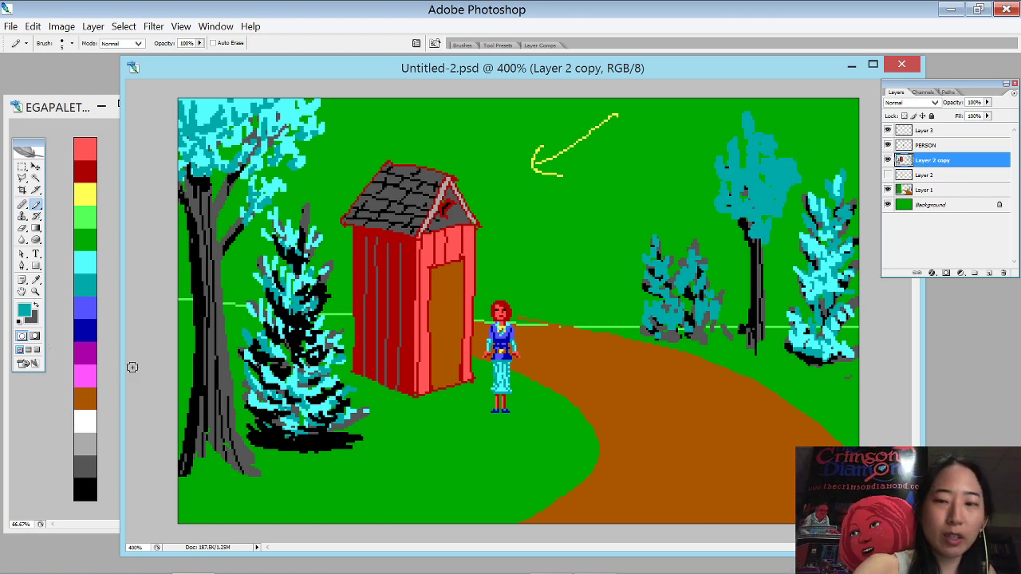
left_click(85, 262, "alt")
mouse_move(766, 118)
left_mouse_down()
mouse_move(753, 137)
mouse_move(770, 157)
mouse_move(731, 169)
mouse_move(771, 179)
mouse_move(768, 163)
mouse_move(782, 181)
mouse_move(782, 167)
mouse_move(762, 197)
mouse_move(736, 171)
mouse_move(780, 183)
mouse_move(785, 174)
mouse_move(743, 192)
mouse_move(754, 217)
mouse_move(762, 198)
left_mouse_up()
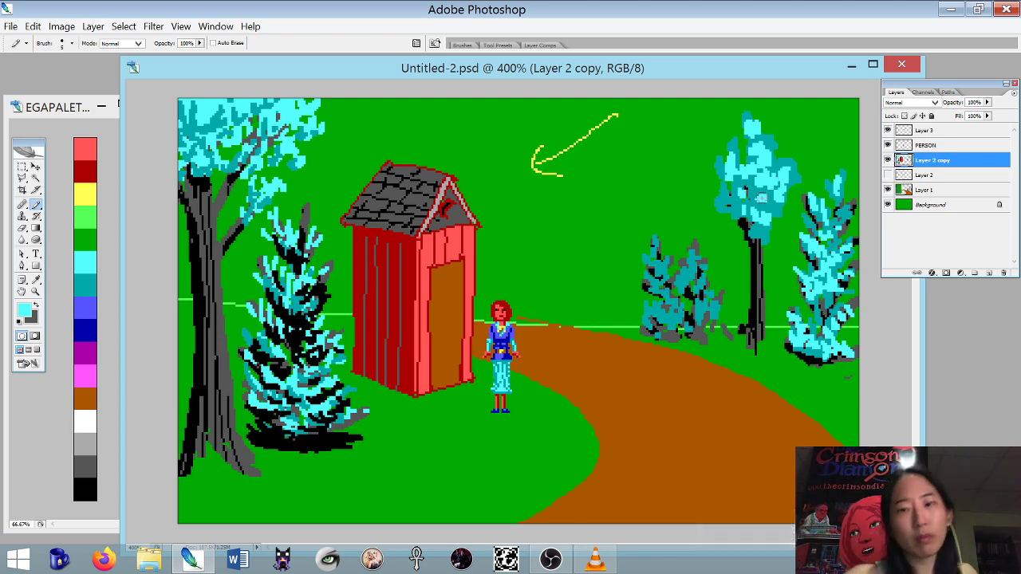
- Touch up the distant tree's crown and upper trunk with sampled tree colours, undoing one dab, and hide Layer 3 with the yellow arrow
left_click(772, 242, "alt")
left_click(756, 244)
key("ctrl+z")
left_click(747, 225, "alt")
left_click(743, 193)
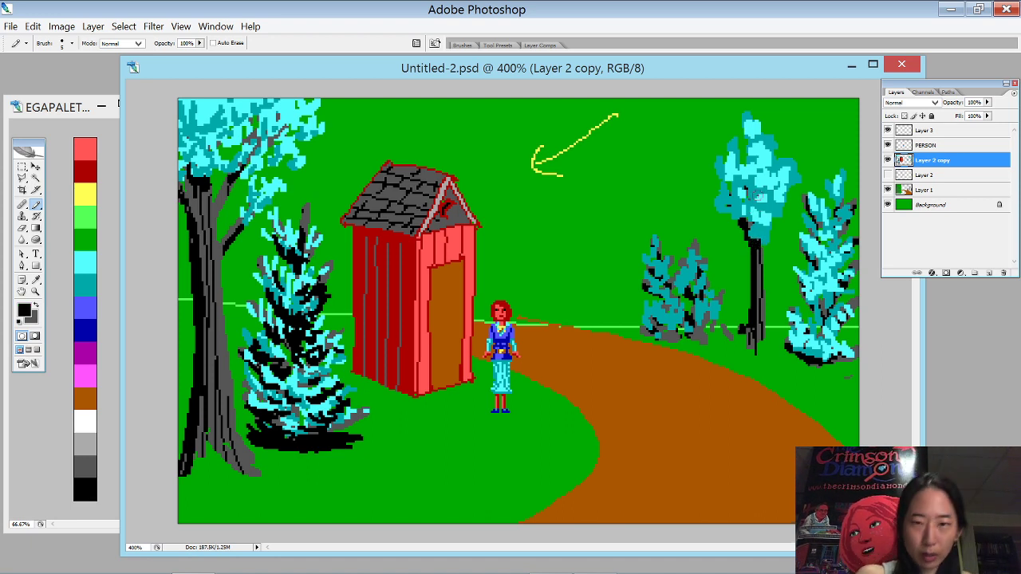
left_click(889, 130)
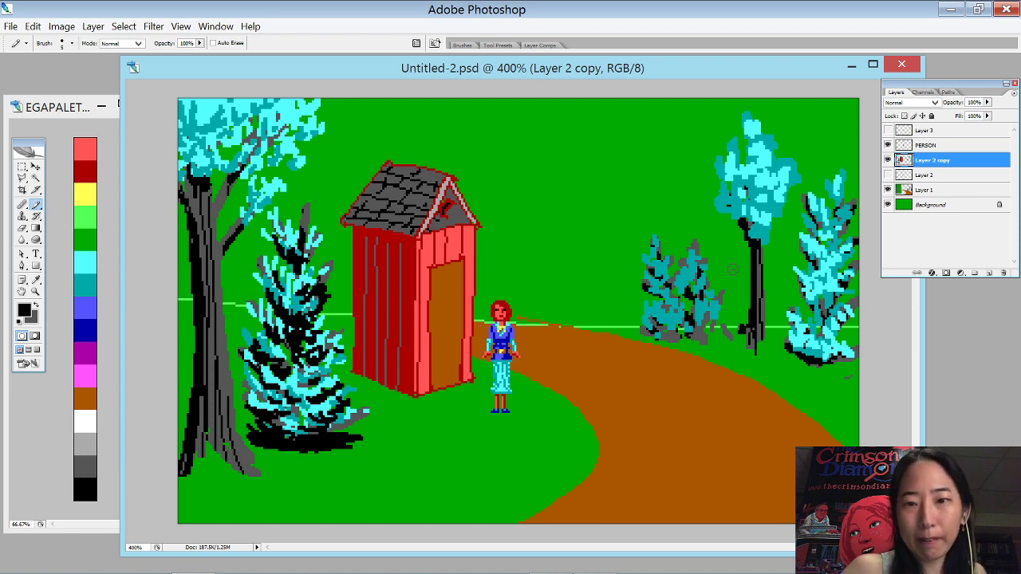
- Hide the PERSON layer, select the green areas, paint a dark cyan bush between the large conifer and outhouse, and clear the selection
left_click(90, 289, "alt")
key("w")
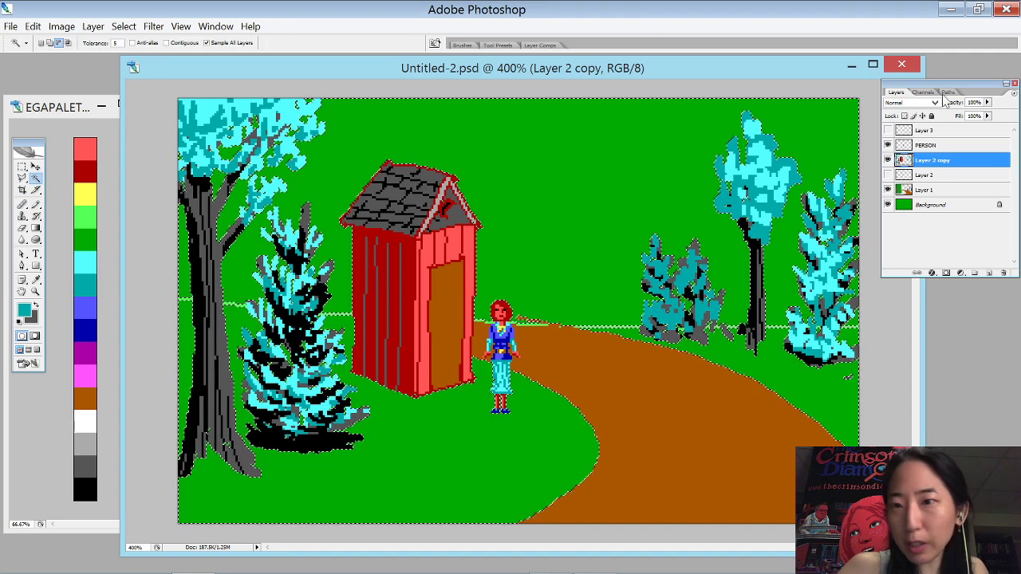
left_click(888, 145)
left_click(615, 210)
key("b")
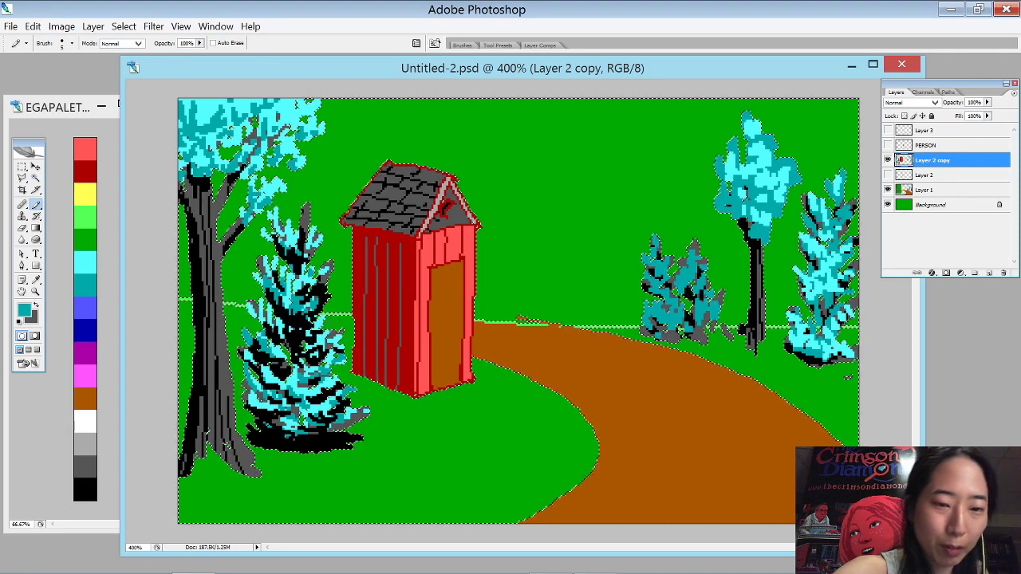
key("ctrl+d")
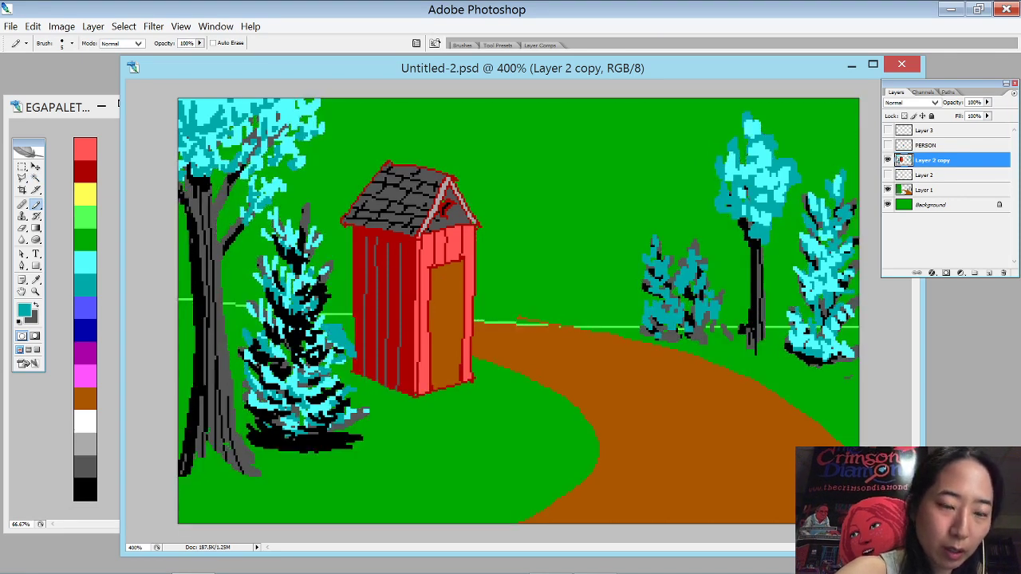
- Extend the dark cyan bushes across the outhouse's lower side wall and behind the large tree's trunk
mouse_move(351, 369)
left_mouse_down()
mouse_move(335, 377)
mouse_move(361, 380)
mouse_move(368, 359)
mouse_move(382, 388)
left_mouse_up()
mouse_move(361, 372)
left_mouse_down()
mouse_move(347, 347)
mouse_move(396, 381)
mouse_move(376, 395)
mouse_move(351, 389)
left_mouse_up()
mouse_move(235, 337)
left_mouse_down()
mouse_move(241, 397)
mouse_move(243, 337)
left_mouse_up()
mouse_move(183, 288)
left_mouse_down()
mouse_move(182, 358)
mouse_move(222, 317)
mouse_move(231, 322)
mouse_move(191, 333)
mouse_move(198, 372)
left_mouse_up()
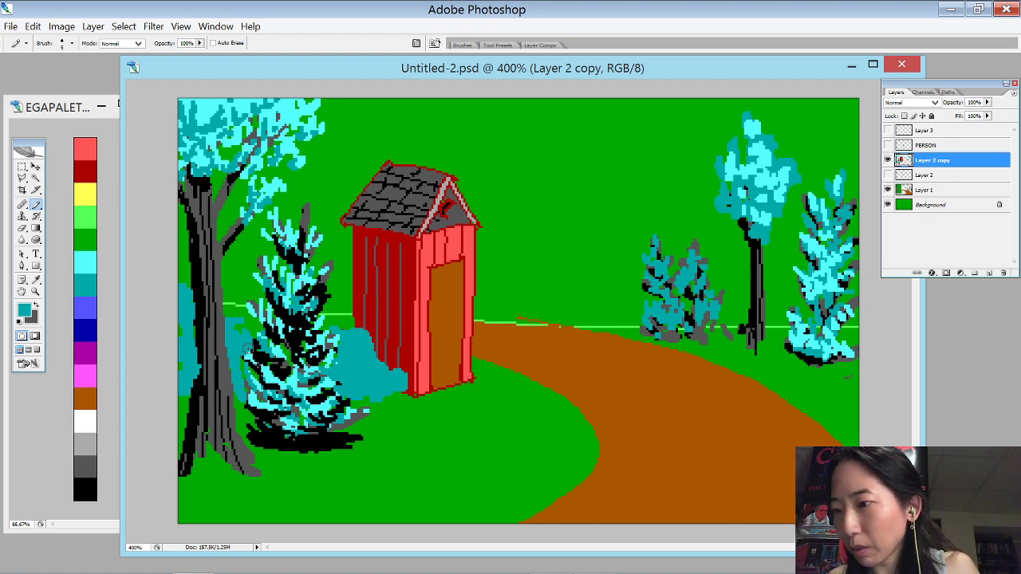
- Paint dark cyan bushes behind the two small conifers, the distant tree's trunk and the right-edge conifer
mouse_move(768, 315)
left_mouse_down()
mouse_move(771, 335)
mouse_move(794, 322)
left_mouse_up()
mouse_move(646, 329)
left_mouse_down()
mouse_move(605, 327)
mouse_move(653, 308)
left_mouse_up()
mouse_move(718, 327)
left_mouse_down()
mouse_move(731, 295)
mouse_move(744, 312)
mouse_move(782, 282)
mouse_move(775, 298)
mouse_move(798, 295)
mouse_move(779, 262)
mouse_move(755, 332)
left_mouse_up()
left_click(756, 288, "alt")
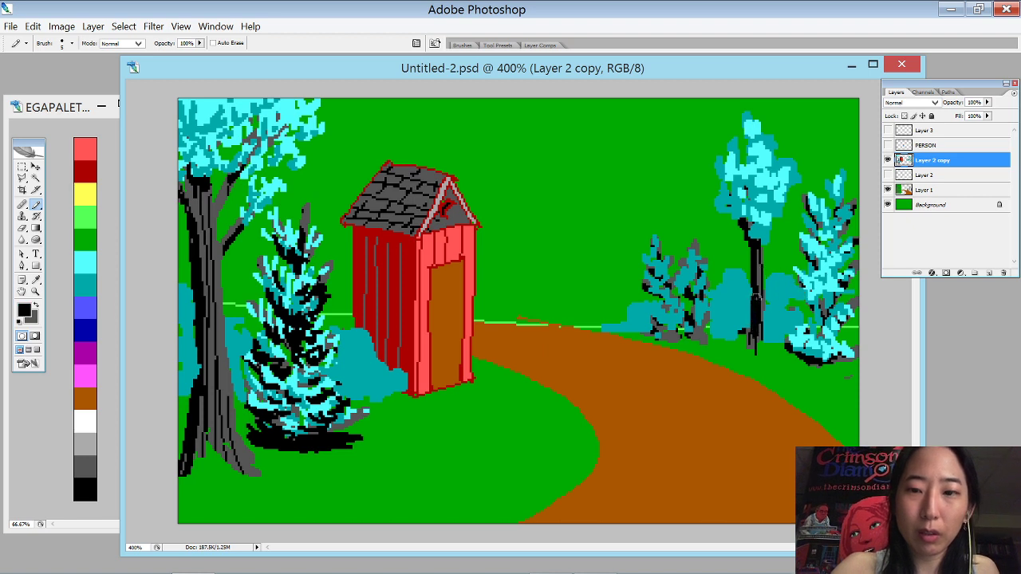
left_click(746, 290, "alt")
left_click_drag(793, 301, 803, 307)
left_click_drag(857, 276, 847, 341)
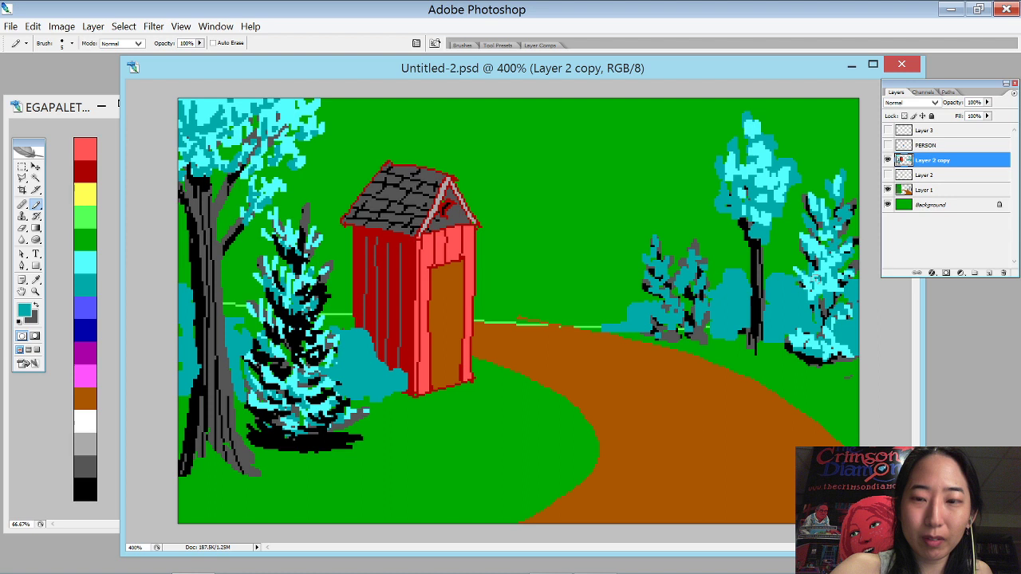
- Add light cyan highlights to the right-edge conifer's lower branches and paint out the stray mark below it with grass green
left_click(836, 260, "alt")
mouse_move(797, 303)
left_mouse_down()
mouse_move(830, 327)
mouse_move(849, 313)
left_mouse_up()
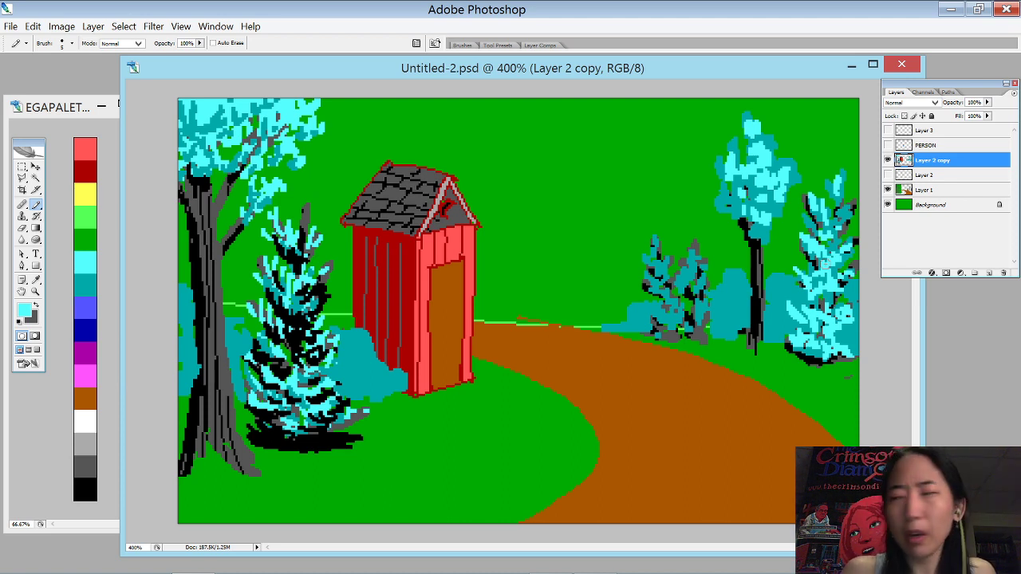
left_click(849, 377, "alt")
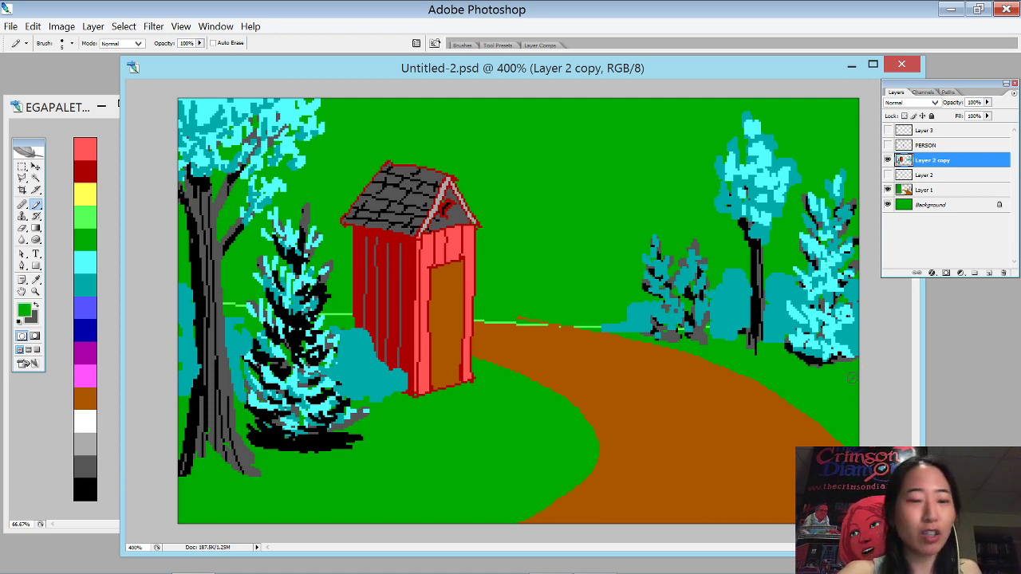
- Sample the dark cyan and extend the bush beside the large tree's trunk over the light green horizon line
left_click(202, 310, "alt")
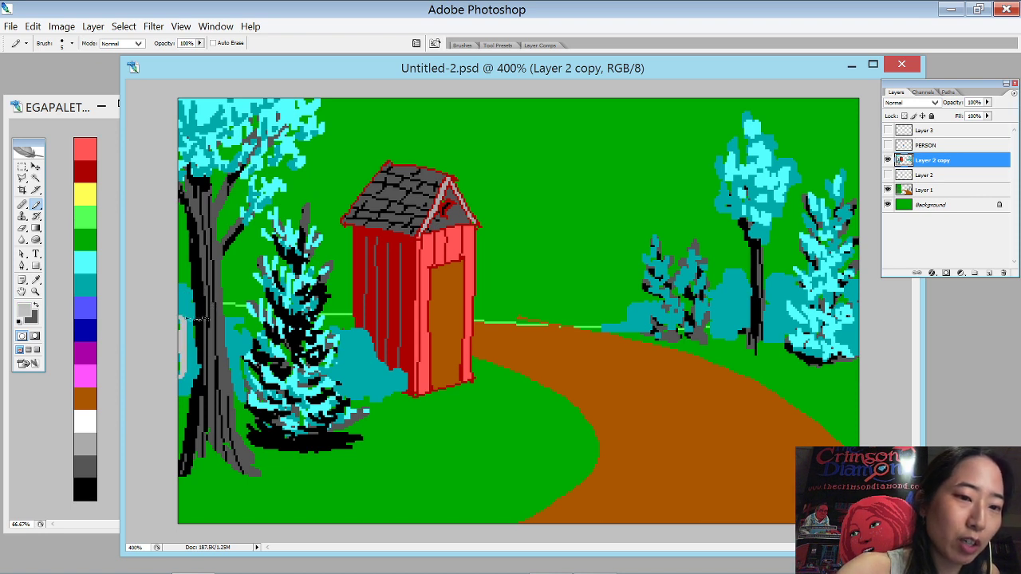
left_click(184, 307, "alt")
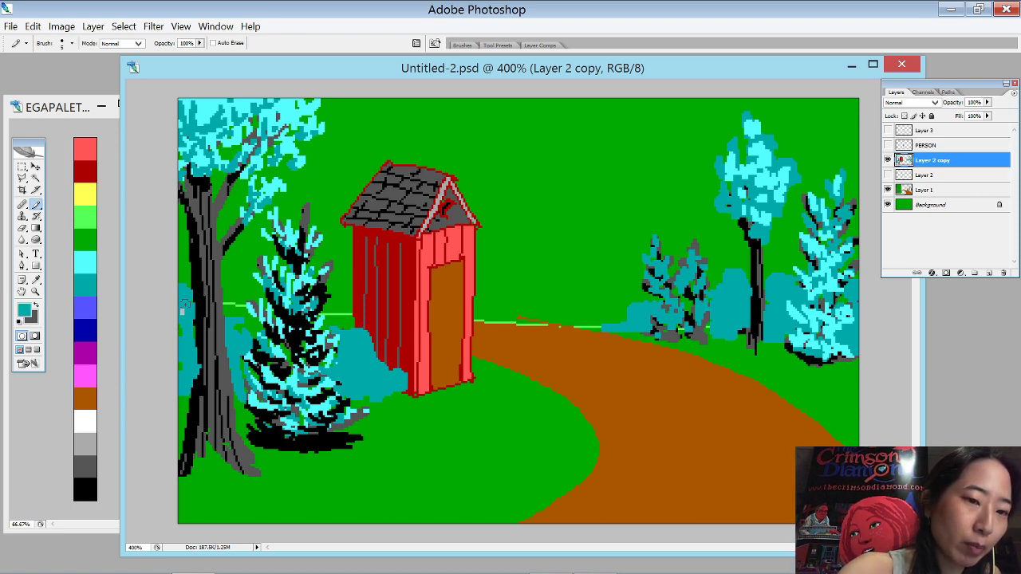
left_click_drag(227, 307, 265, 327)
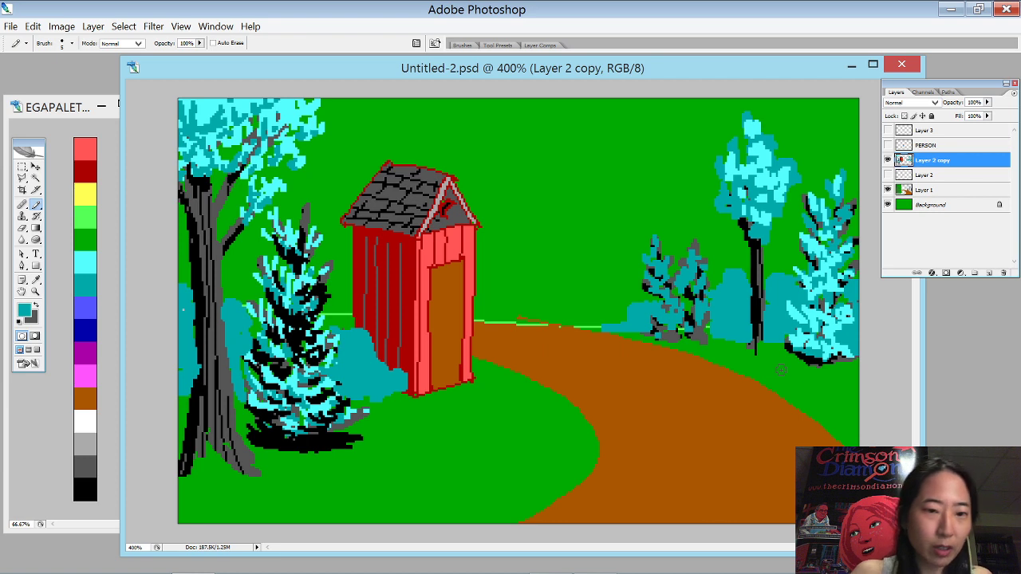
- Draw 1-pixel grass blades along the tree bases, conifer shadow and path edge in grass green, and add grey strokes on the large trunk
left_click(573, 256, "alt")
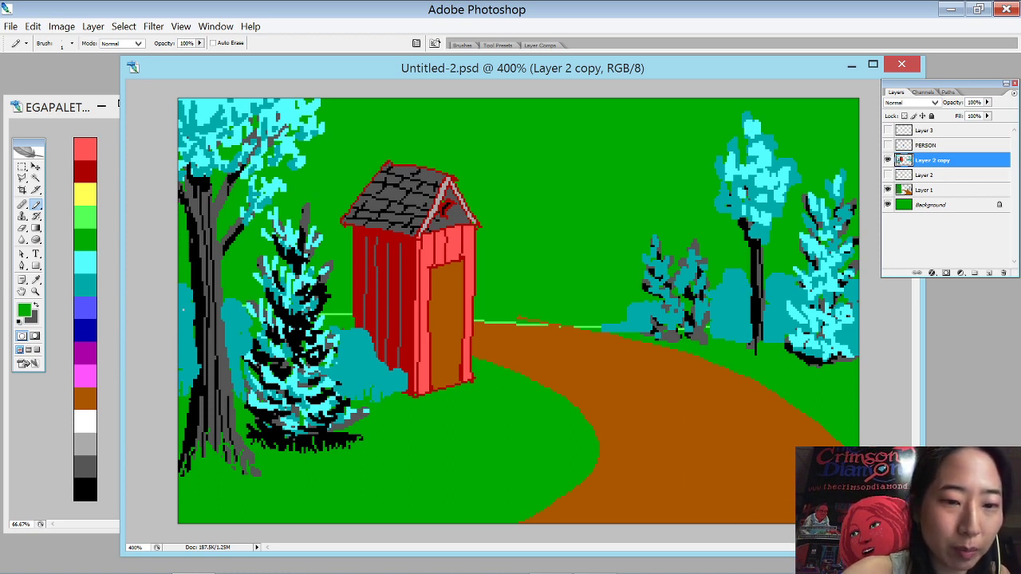
left_click(226, 408, "alt")
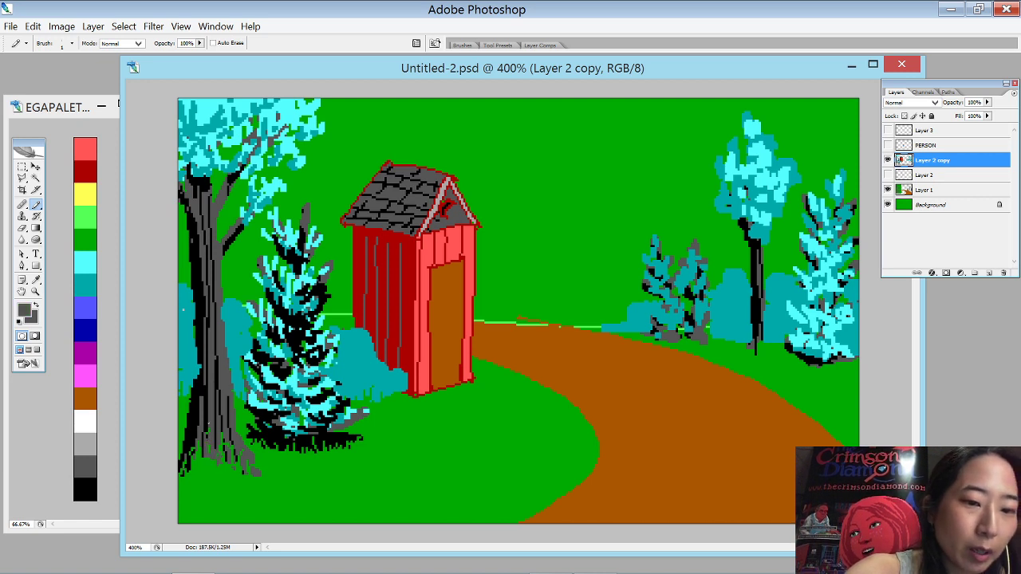
left_click_drag(207, 429, 206, 438)
left_click(228, 461, "alt")
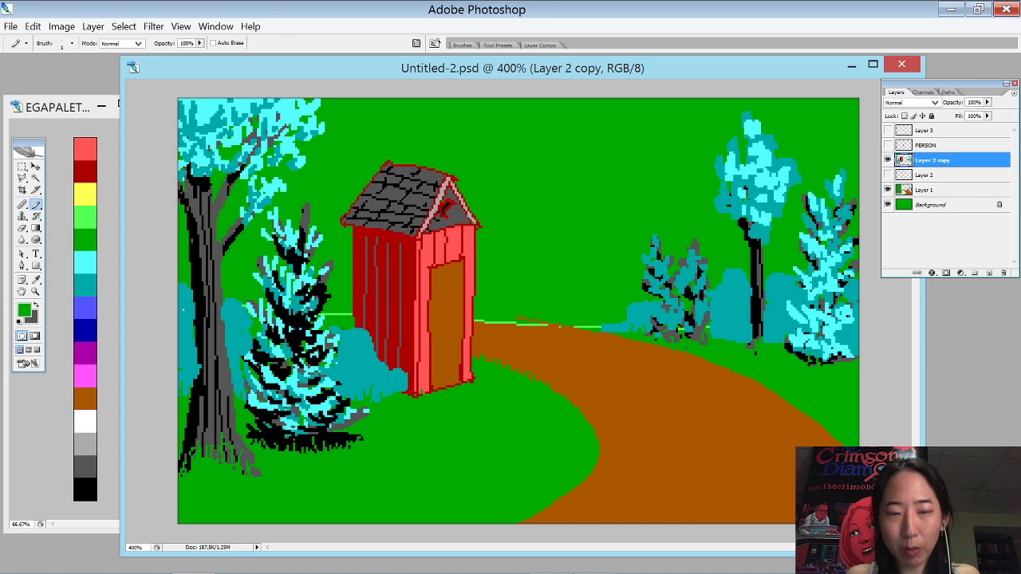
- Select the green areas, draw a light green hill line across the background behind the outhouse, and clear the selection
key("w")
left_click(511, 240)
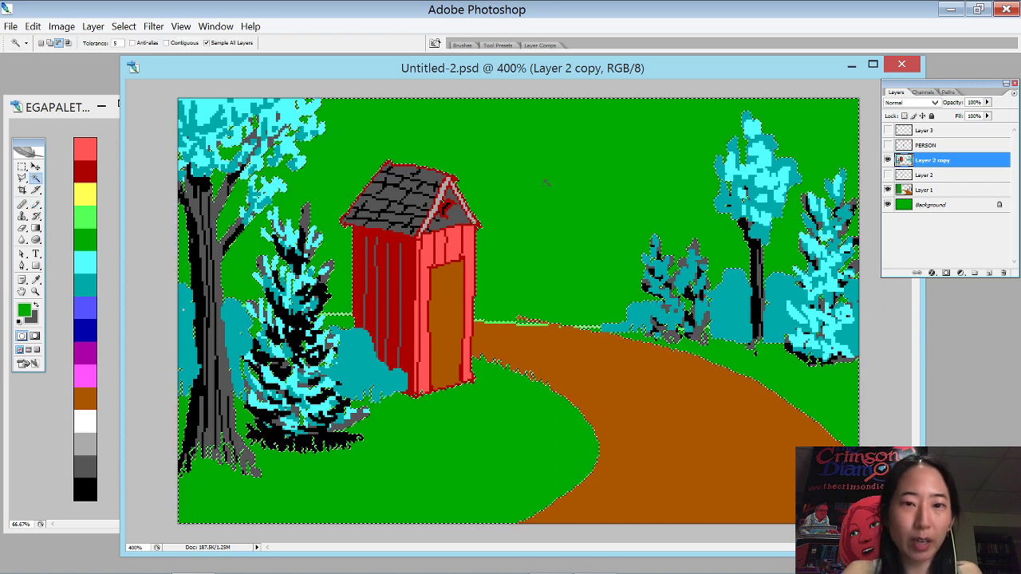
key("b")
left_click(86, 215)
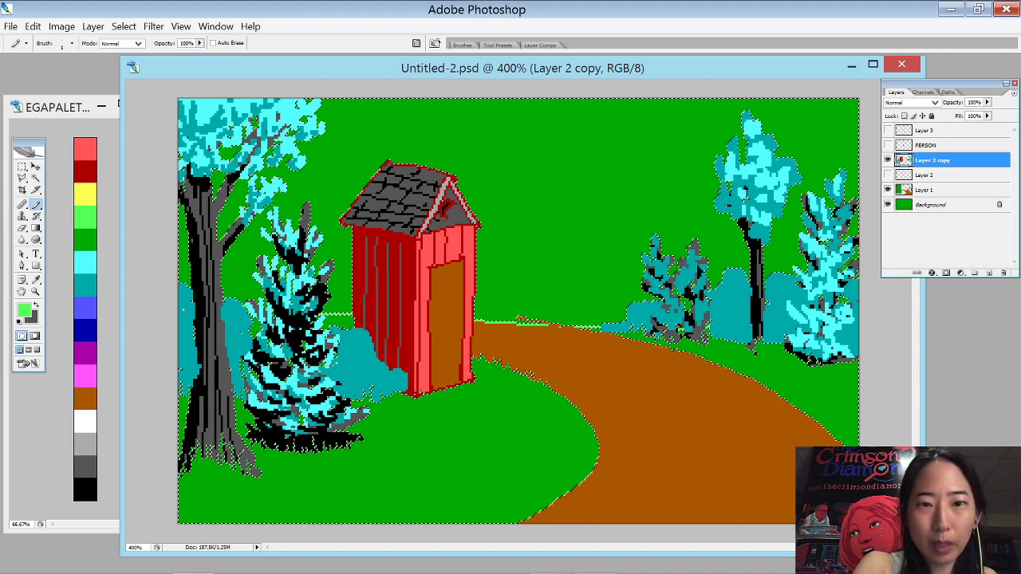
left_click_drag(179, 208, 688, 203)
key("ctrl+d")
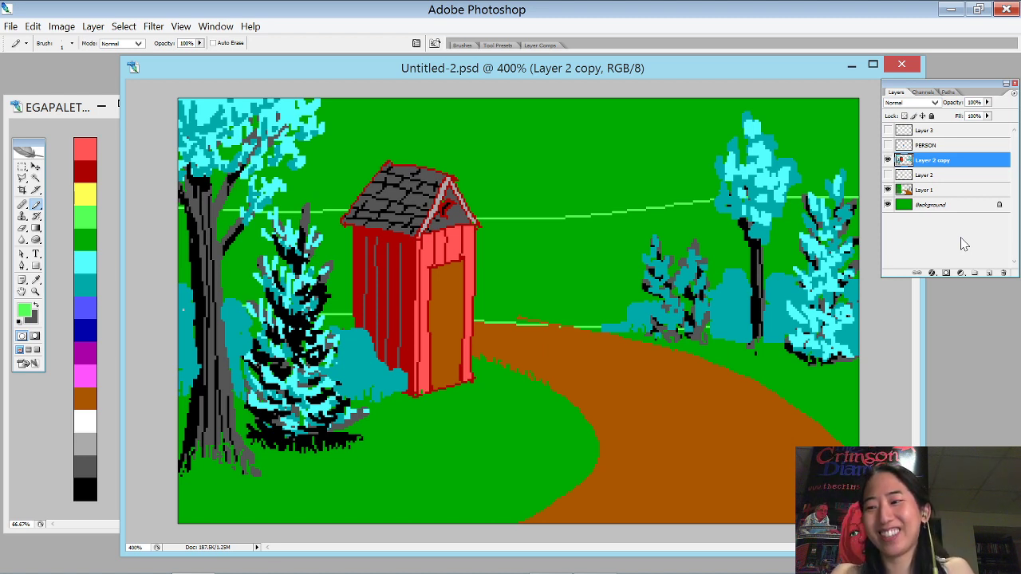
- Select the green areas and outline a brown path running down the distant hill toward the small conifers
key("w")
left_click(599, 271)
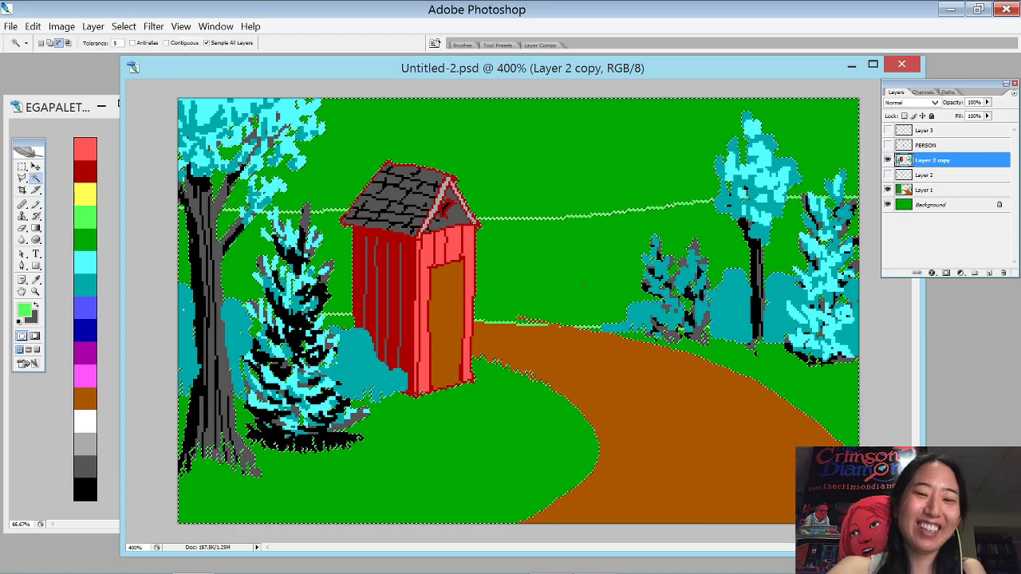
key("b")
left_click(88, 397)
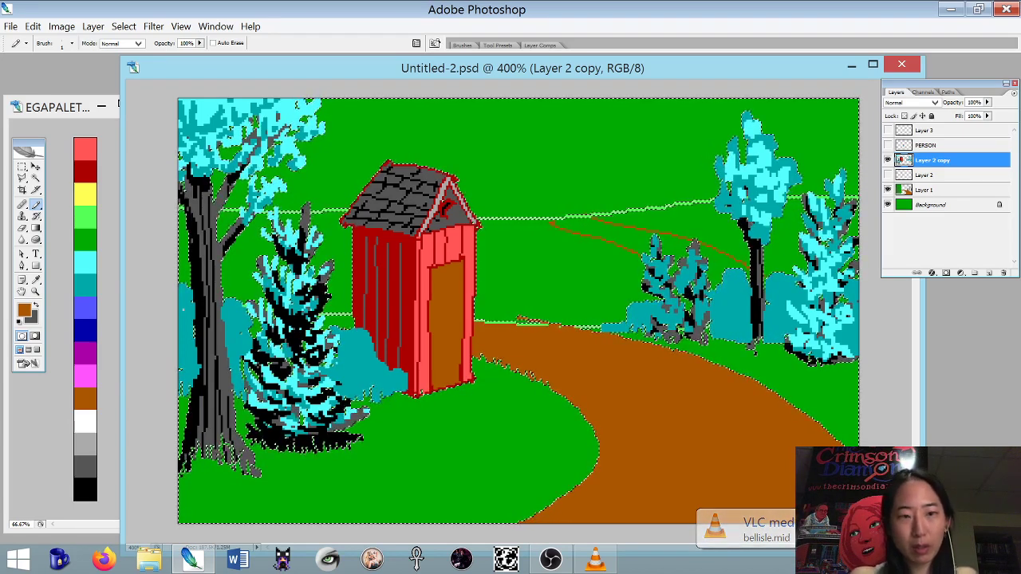
- Enlarge the Pencil to 30 pixels and paint over the distant path's brown outline with grass green
key("bracketright")
key("bracketright")
key("bracketright")
key("bracketright")
key("bracketright")
key("bracketright")
key("bracketright")
key("bracketright")
key("bracketright")
key("bracketright")
key("bracketright")
left_click_drag(563, 224, 754, 269)
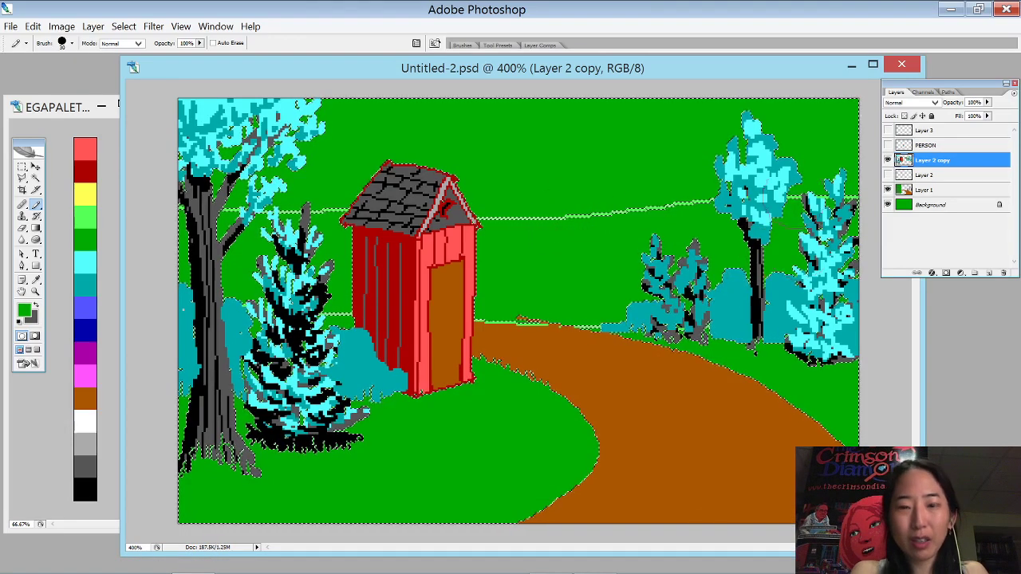
- Sample the path's brown, reduce the Pencil to 1 pixel and try a rising path line on the middle hill
left_click(668, 358, "alt")
key("bracketleft")
key("bracketleft")
key("bracketleft")
key("bracketleft")
key("bracketleft")
key("bracketleft")
key("bracketleft")
key("bracketleft")
key("bracketleft")
key("bracketleft")
key("bracketleft")
key("bracketleft")
left_click_drag(476, 297, 610, 212)
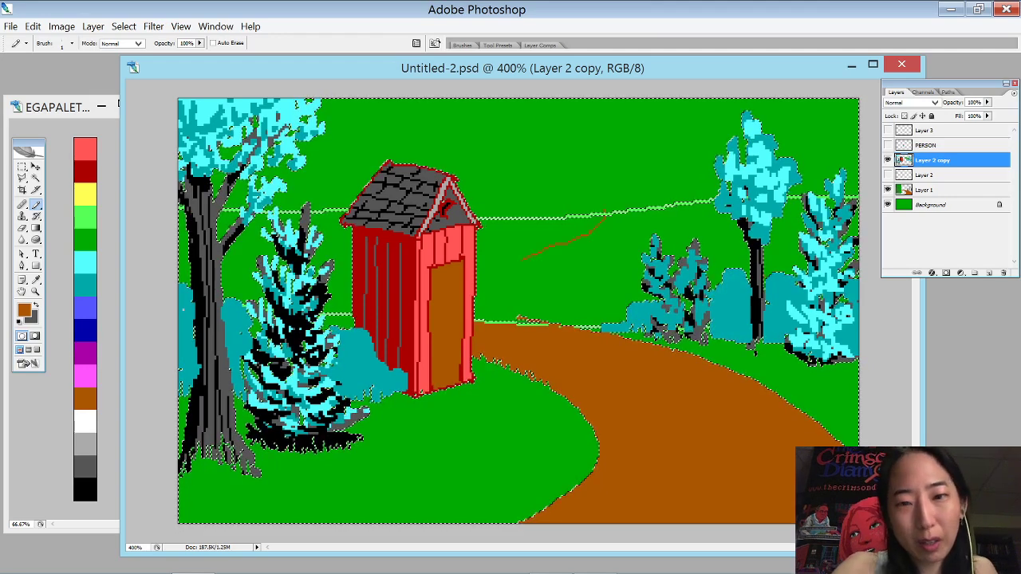
- Try several brown path curves from beside the outhouse up to the light green hill line, undoing the unwanted ones
mouse_move(542, 319)
left_mouse_down()
mouse_move(662, 249)
mouse_move(732, 223)
left_mouse_up()
key("ctrl+z")
left_click_drag(530, 316, 672, 206)
left_click_drag(602, 256, 526, 318)
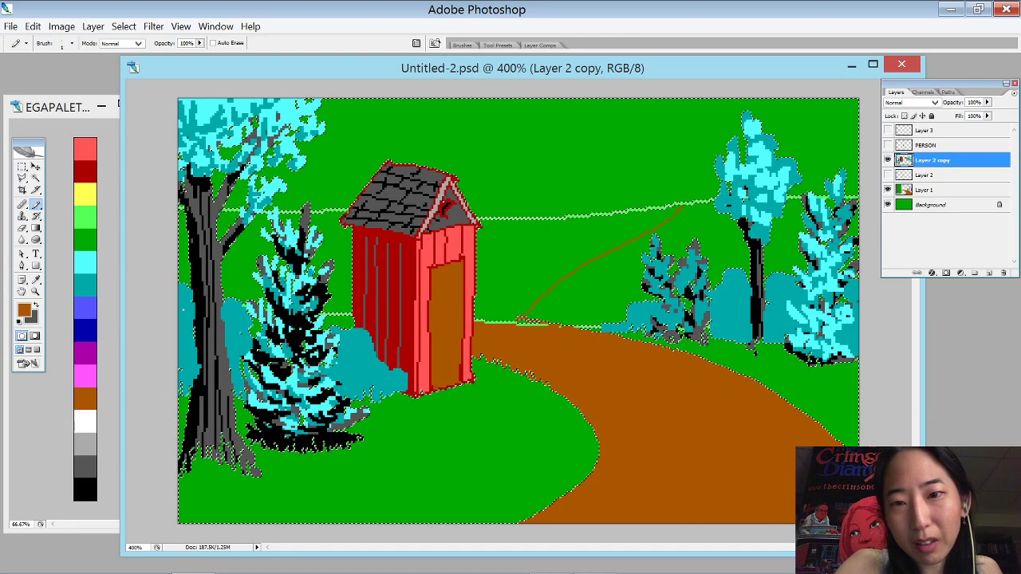
key("ctrl+z")
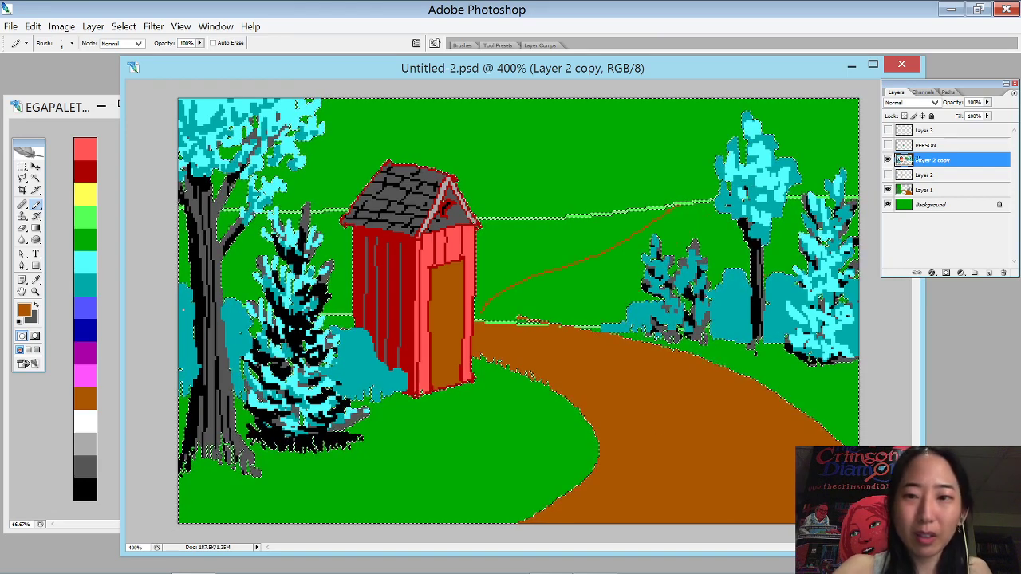
- Show the History palette and step back to before the last brown path stroke
left_click(215, 27)
left_click(168, 179)
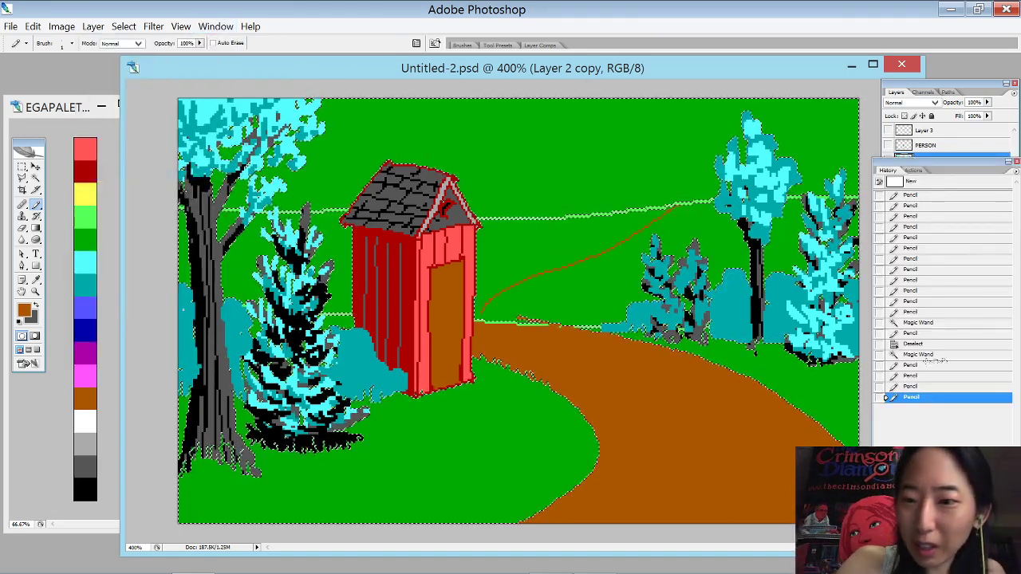
left_click(888, 387)
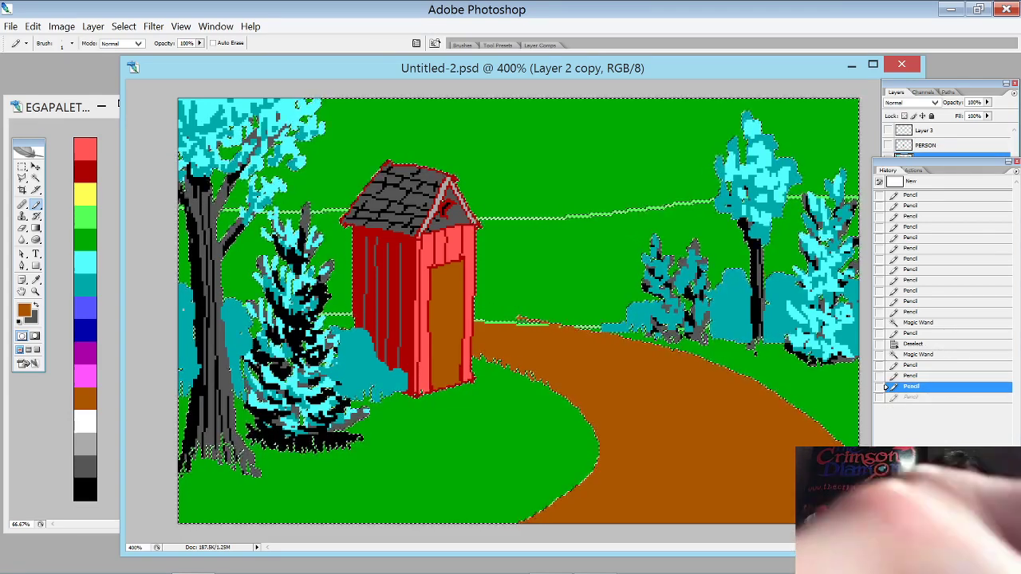
left_click(909, 397)
key("ctrl+z")
- Try brown path lines behind the large tree and conifer toward the outhouse, stepping back through the history and undoing strokes
left_click_drag(221, 215, 351, 266)
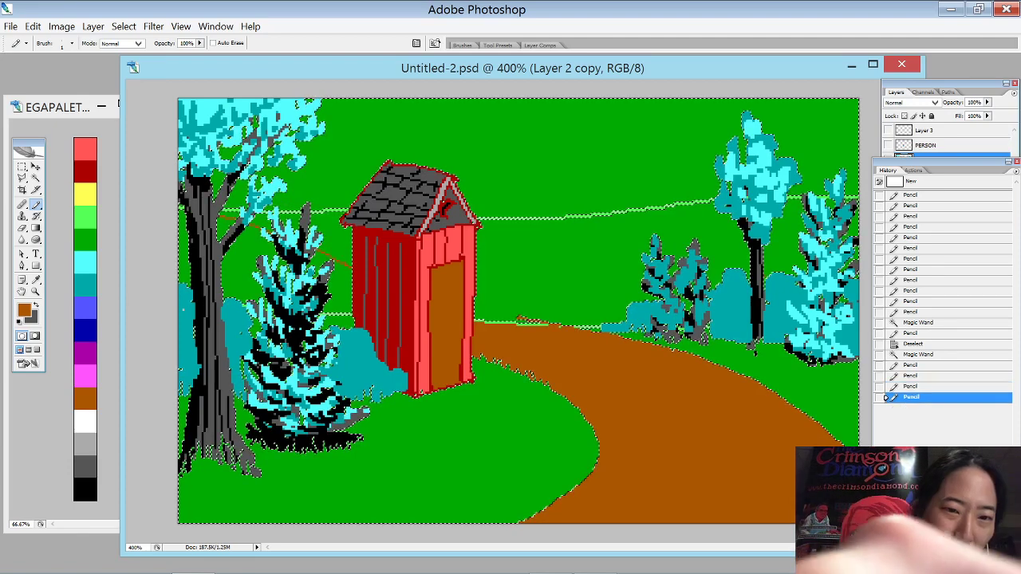
left_click_drag(228, 246, 351, 301)
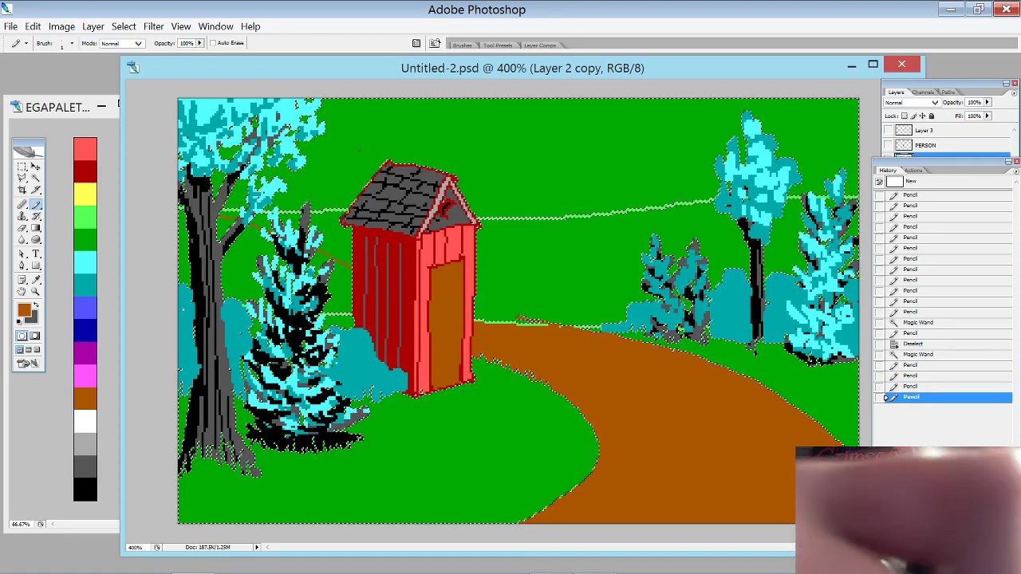
key("ctrl+z")
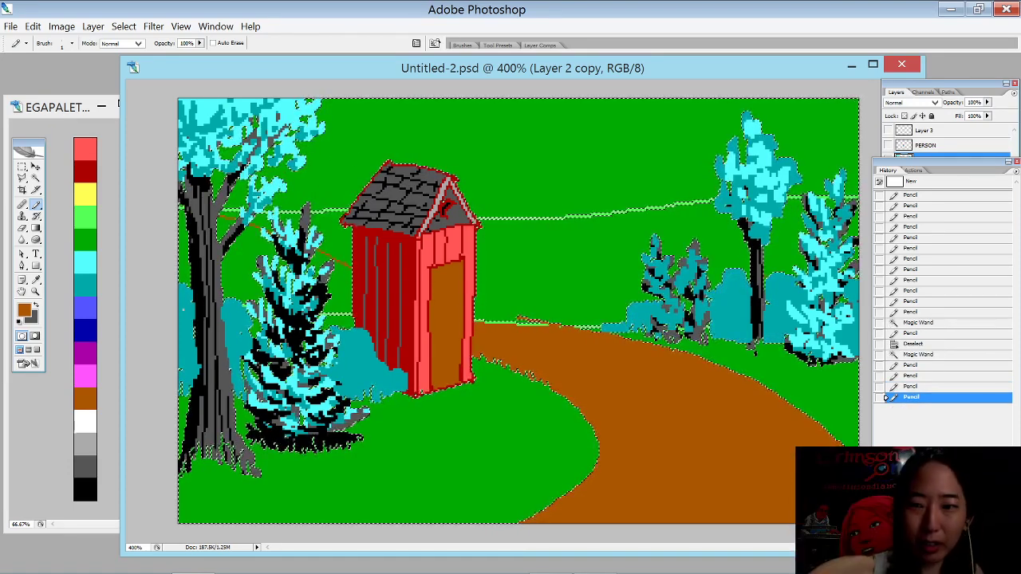
left_click(917, 377)
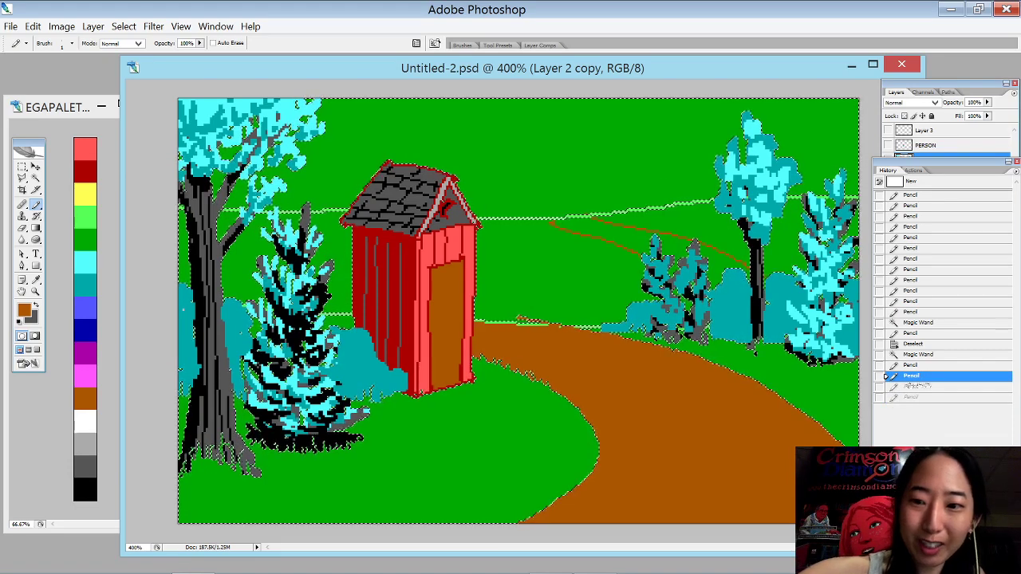
left_click(885, 386)
key("ctrl+z")
key("ctrl+z")
key("ctrl+z")
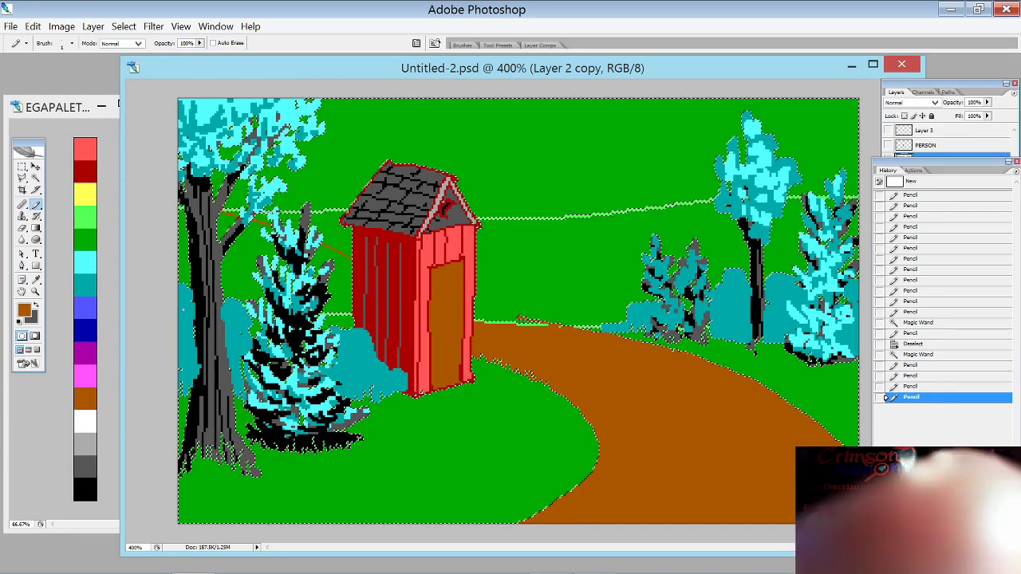
- Draw the brown path line behind the left trees to the outhouse, clear the selection, and swap the foreground and background colours
left_click(671, 338)
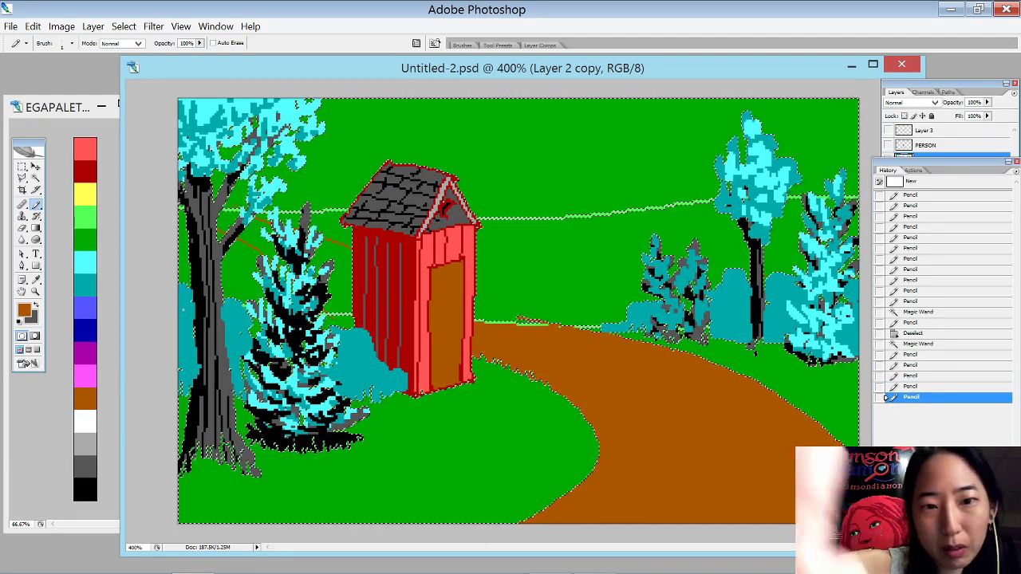
key("ctrl+d")
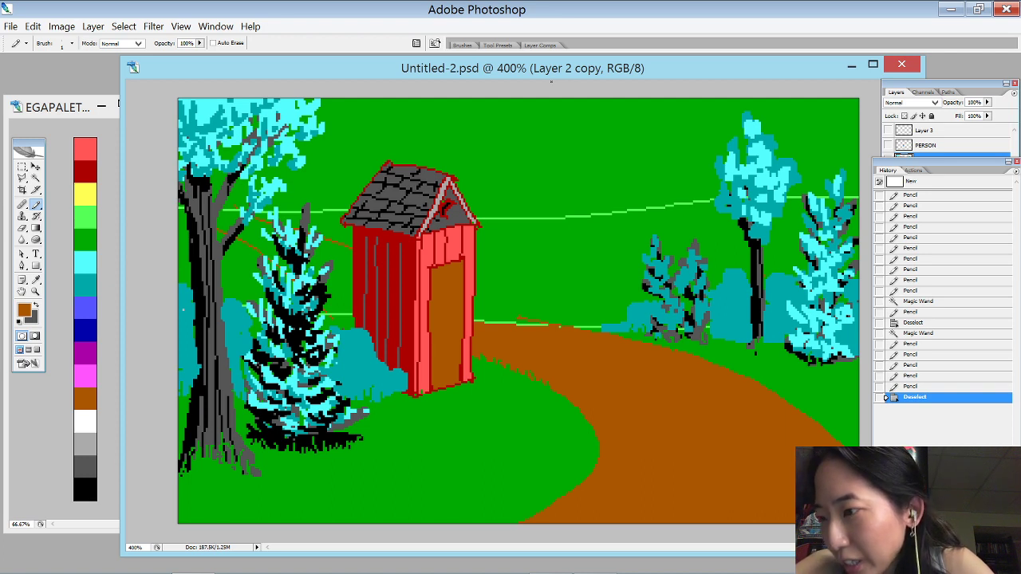
key("x")
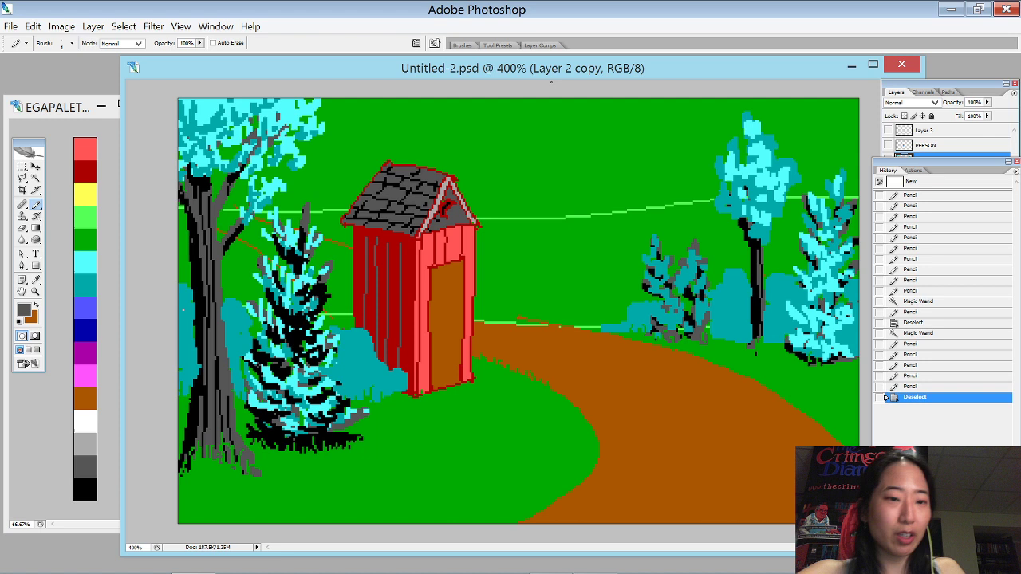
- Fill the distant path area and its small leftover pocket between the large tree, the conifer and the outhouse with brown, then clear the selection
key("w")
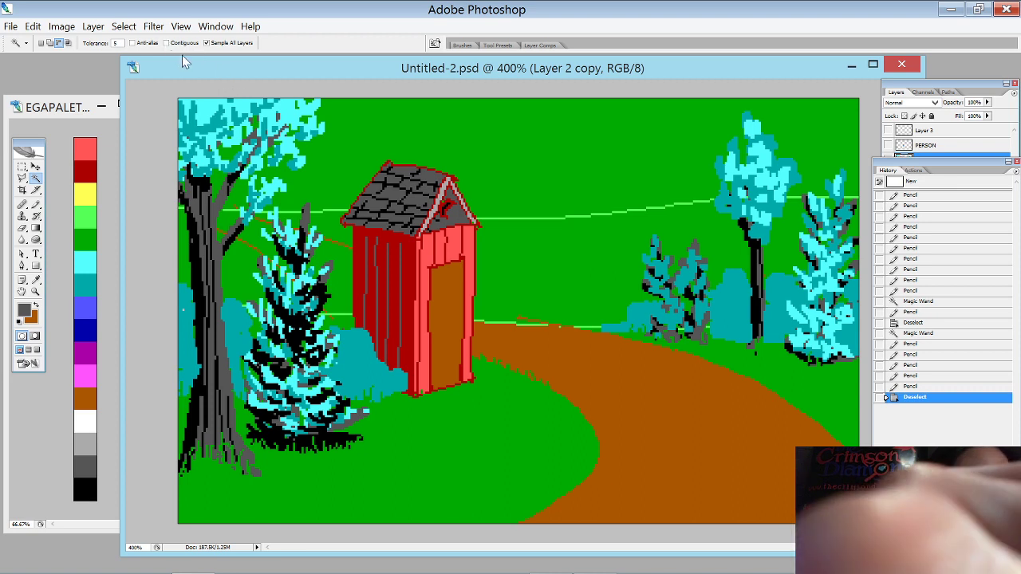
left_click(230, 221)
left_click(258, 239, "shift")
left_click(333, 267, "shift")
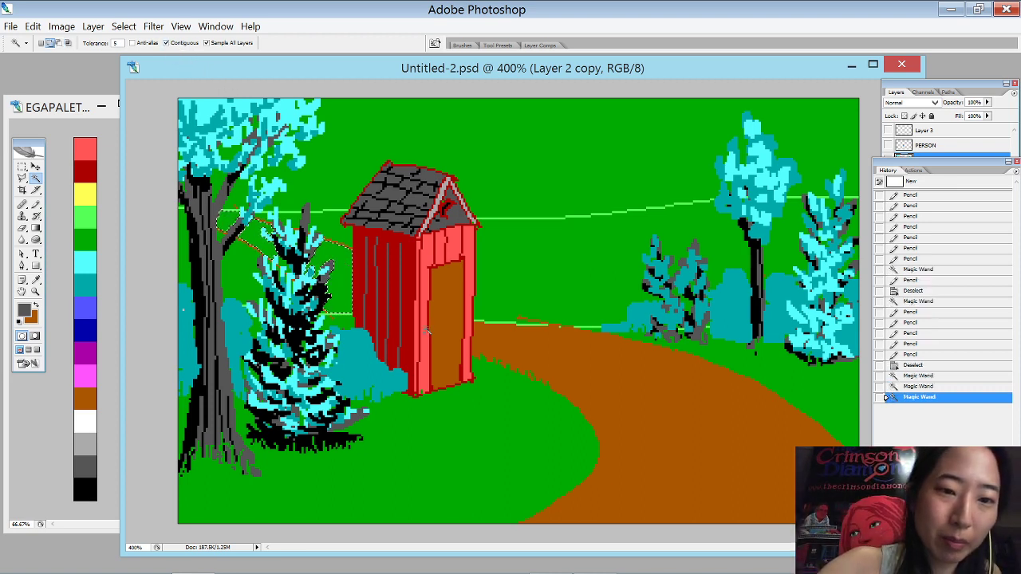
key("ctrl+BackSpace")
key("ctrl+d")
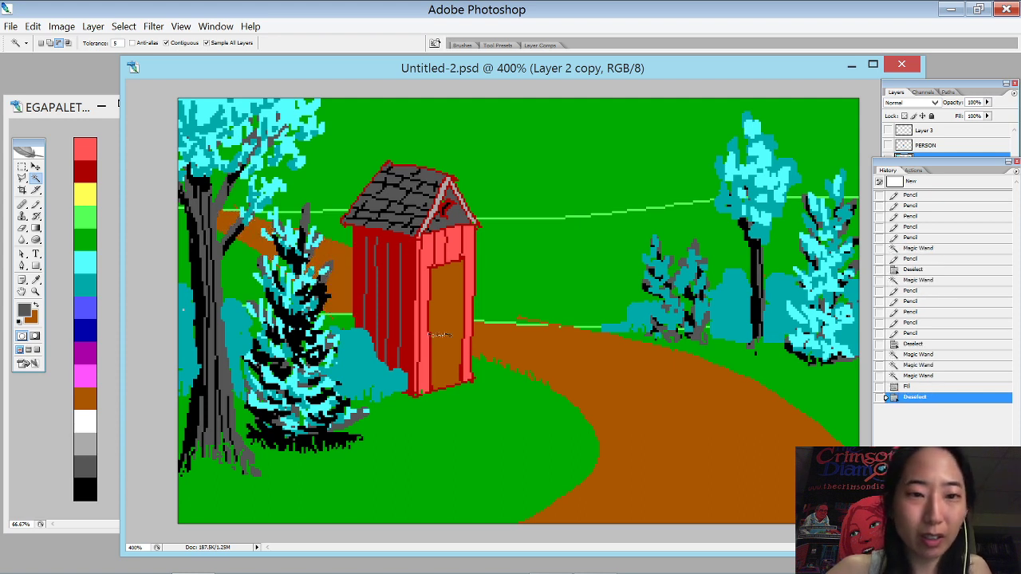
left_click(328, 245)
key("ctrl+BackSpace")
key("ctrl+d")
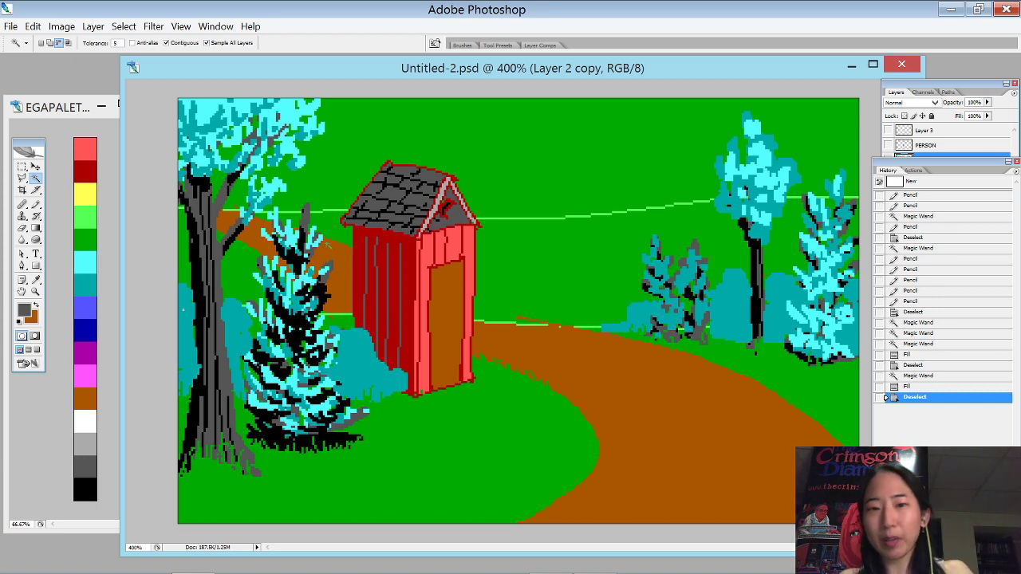
- Paint a row of distant dark grey conifers with the Pencil along the upper hill line, up to the cyan tree by the path
key("b")
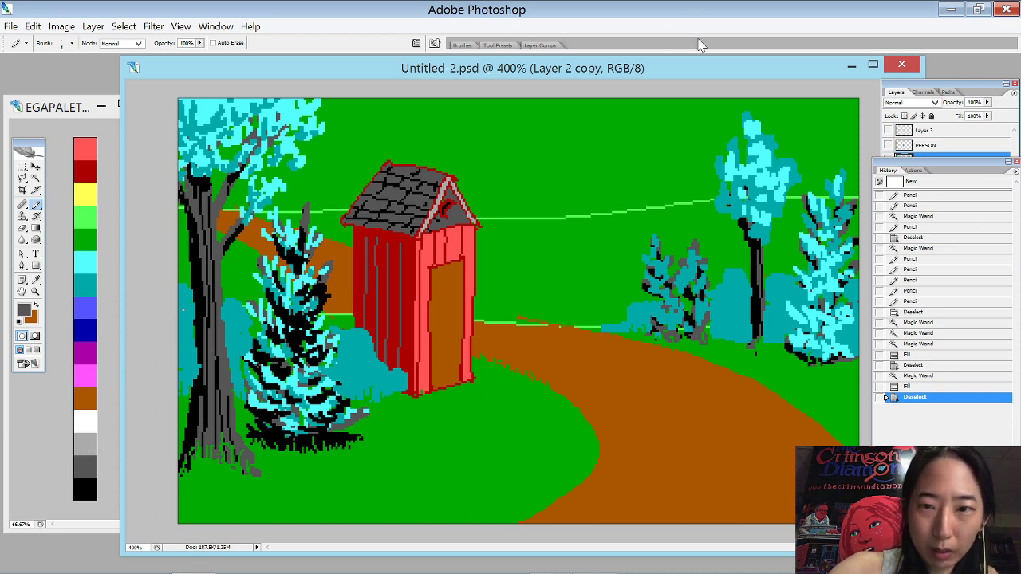
left_click(629, 148)
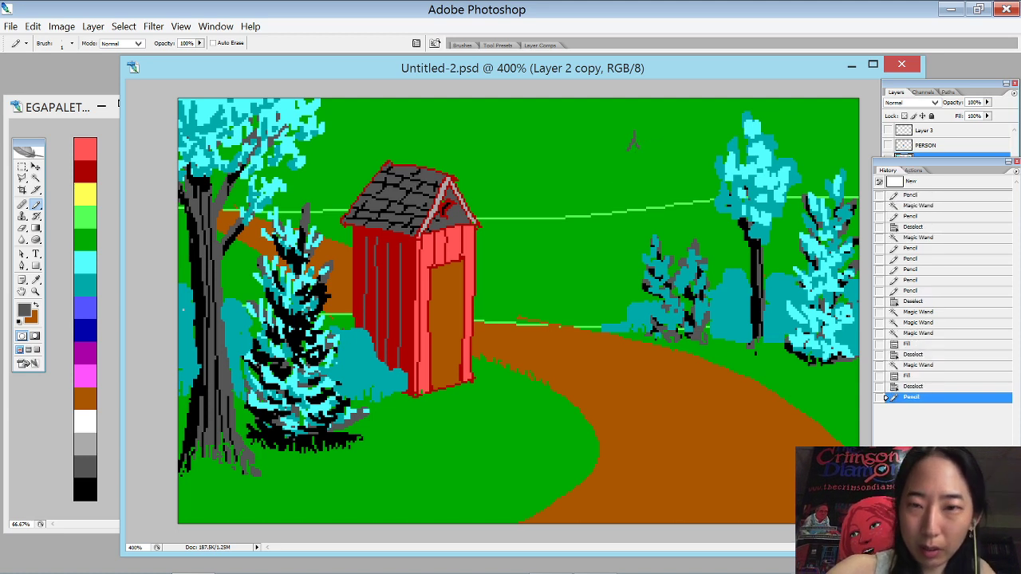
mouse_move(636, 131)
left_mouse_down()
mouse_move(639, 158)
mouse_move(627, 166)
mouse_move(643, 175)
left_mouse_up()
mouse_move(629, 167)
left_mouse_down()
mouse_move(637, 179)
mouse_move(621, 187)
left_mouse_up()
mouse_move(636, 173)
left_mouse_down()
mouse_move(638, 193)
mouse_move(657, 199)
mouse_move(637, 209)
left_mouse_up()
left_click_drag(681, 142, 678, 177)
left_click_drag(669, 160, 672, 182)
mouse_move(666, 180)
left_mouse_down()
mouse_move(674, 192)
mouse_move(709, 185)
mouse_move(707, 197)
left_mouse_up()
left_click_drag(698, 165, 709, 187)
left_click_drag(711, 130, 701, 169)
left_click_drag(720, 162, 709, 199)
mouse_move(607, 140)
left_mouse_down()
mouse_move(609, 206)
mouse_move(622, 211)
left_mouse_up()
mouse_move(597, 155)
left_mouse_down()
mouse_move(609, 214)
mouse_move(723, 197)
left_mouse_up()
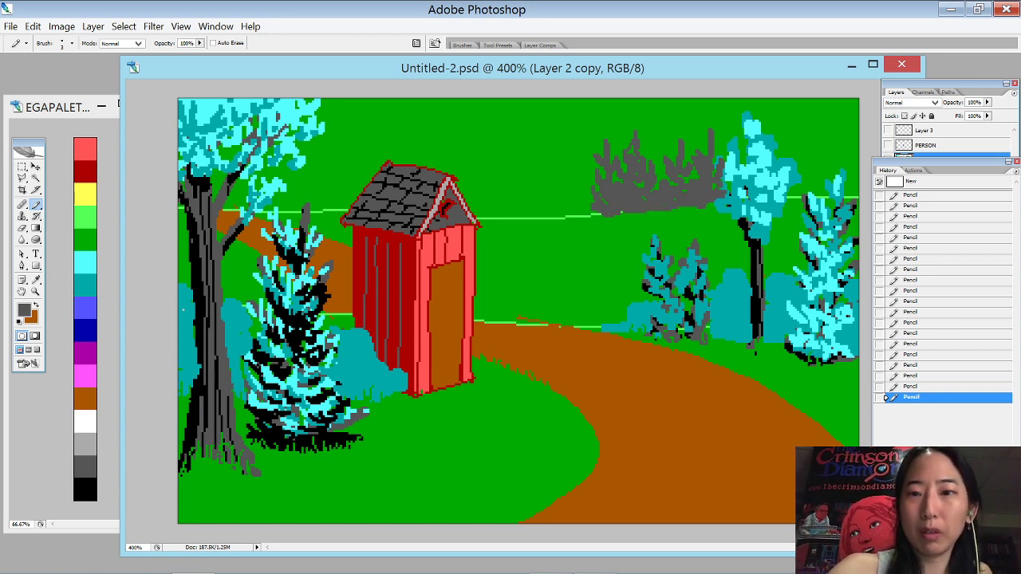
- Continue the dark grey conifers behind the cyan tree and conifer to the picture's right edge
left_click_drag(803, 149, 807, 196)
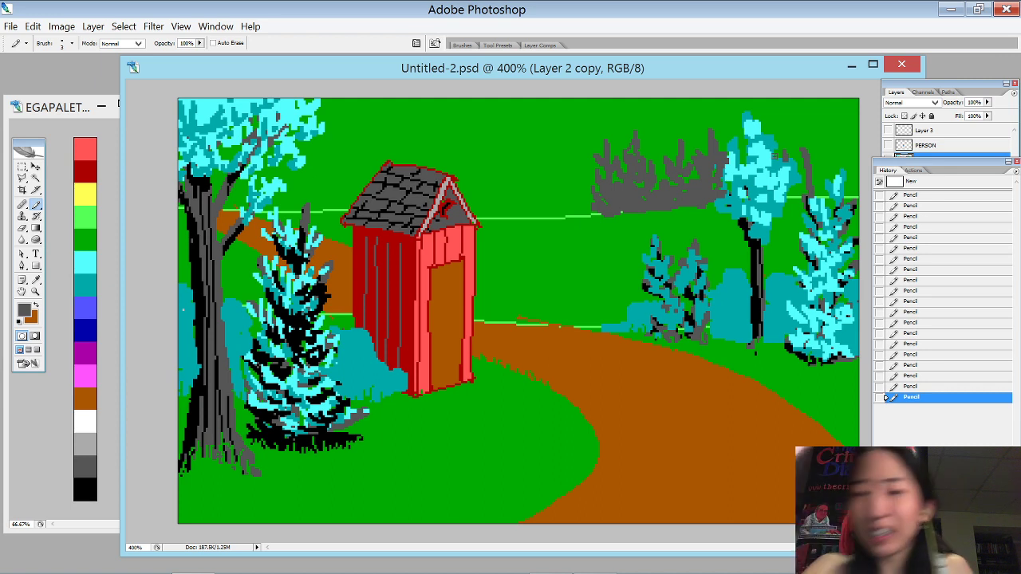
left_click_drag(801, 129, 802, 163)
mouse_move(822, 159)
left_mouse_down()
mouse_move(815, 180)
mouse_move(800, 185)
left_mouse_up()
mouse_move(817, 184)
left_mouse_down()
mouse_move(820, 192)
mouse_move(801, 173)
left_mouse_up()
mouse_move(789, 189)
left_mouse_down()
mouse_move(798, 197)
mouse_move(826, 182)
left_mouse_up()
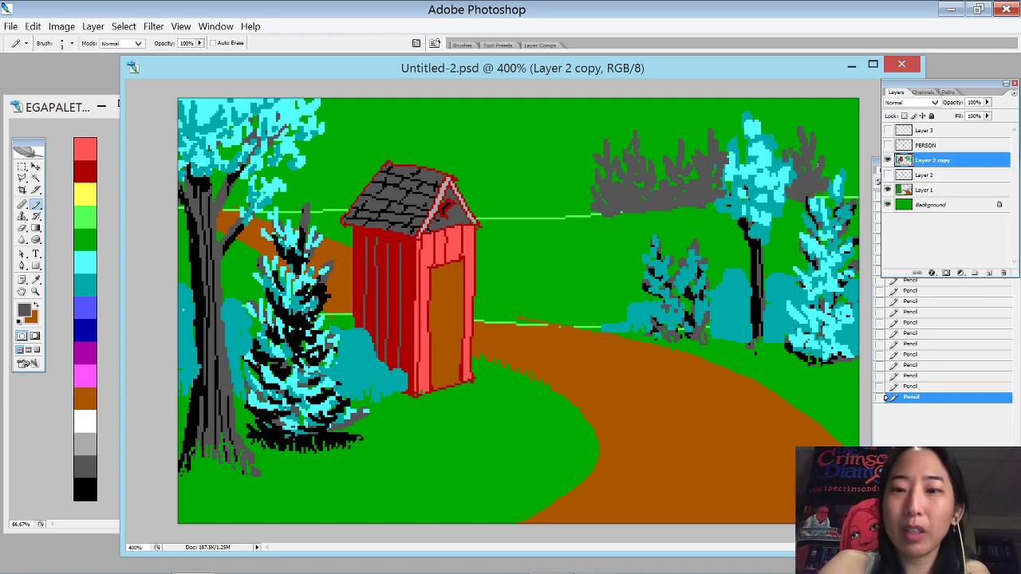
mouse_move(848, 120)
left_mouse_down()
mouse_move(855, 197)
mouse_move(856, 148)
mouse_move(851, 177)
mouse_move(830, 171)
mouse_move(852, 194)
mouse_move(857, 177)
left_mouse_up()
- Paint a dark grey conifer at the tree line's outhouse end and join its base to the other distant trees
left_click_drag(562, 151, 556, 226)
mouse_move(562, 156)
left_mouse_down()
mouse_move(568, 189)
mouse_move(551, 227)
mouse_move(562, 221)
mouse_move(569, 234)
mouse_move(574, 210)
left_mouse_up()
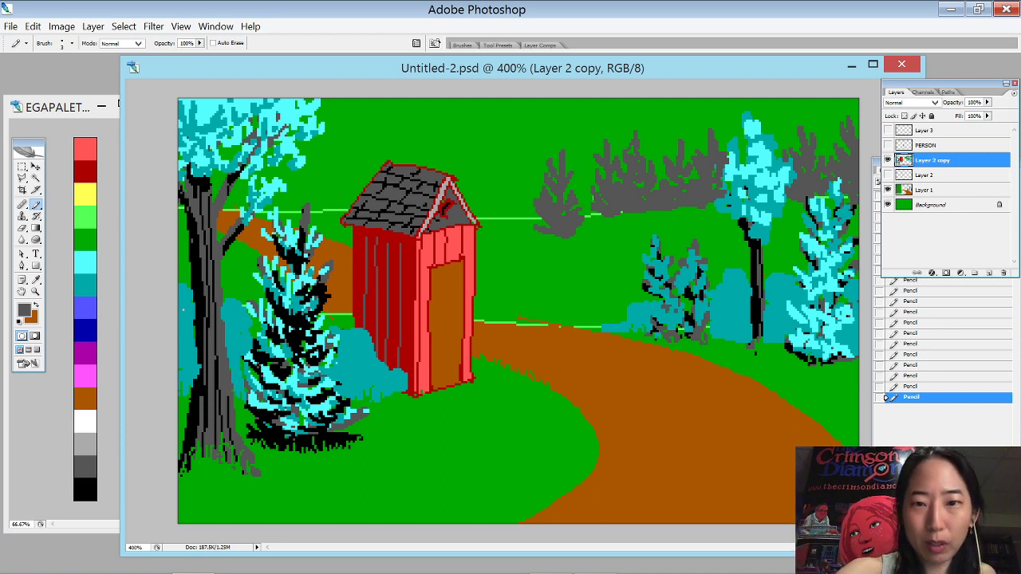
left_click_drag(580, 216, 586, 225)
mouse_move(589, 189)
left_mouse_down()
mouse_move(598, 216)
mouse_move(624, 220)
mouse_move(578, 232)
mouse_move(645, 215)
left_mouse_up()
- Select the green field below the distant trees, extend their dark grey base down into it, and clear the selection
key("w")
left_click(645, 225)
key("b")
mouse_move(557, 235)
left_mouse_down()
mouse_move(592, 239)
mouse_move(659, 217)
mouse_move(670, 236)
mouse_move(708, 208)
mouse_move(688, 245)
mouse_move(740, 230)
mouse_move(705, 248)
mouse_move(730, 245)
mouse_move(705, 241)
left_mouse_up()
key("ctrl+d")
- Paint dark grey into the selected green gap between the cyan tree trunk and the right conifer, then clear the selection
key("w")
left_click(784, 243)
key("b")
mouse_move(796, 206)
left_mouse_down()
mouse_move(770, 243)
mouse_move(785, 220)
left_mouse_up()
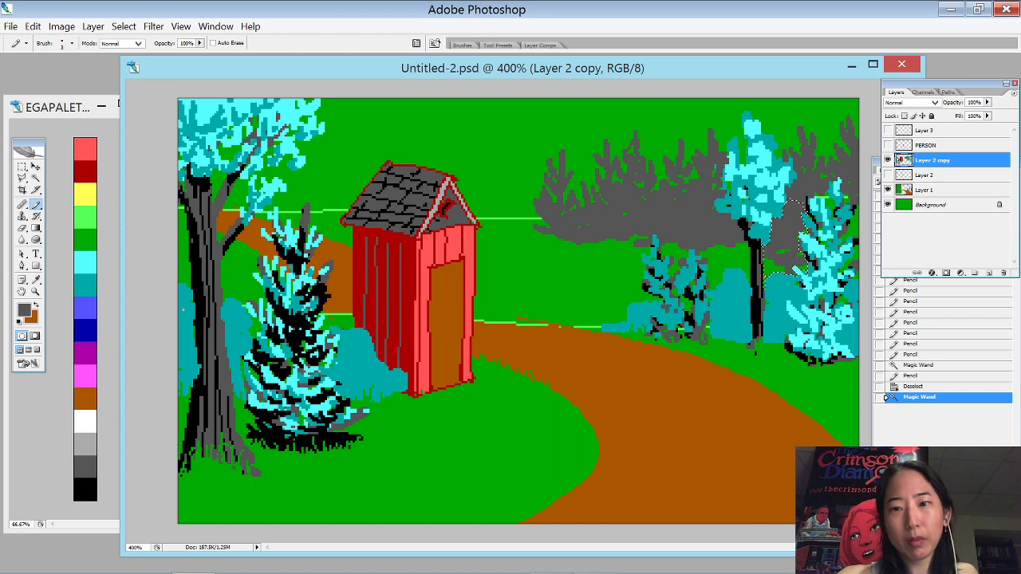
left_click(786, 239)
key("ctrl+x")
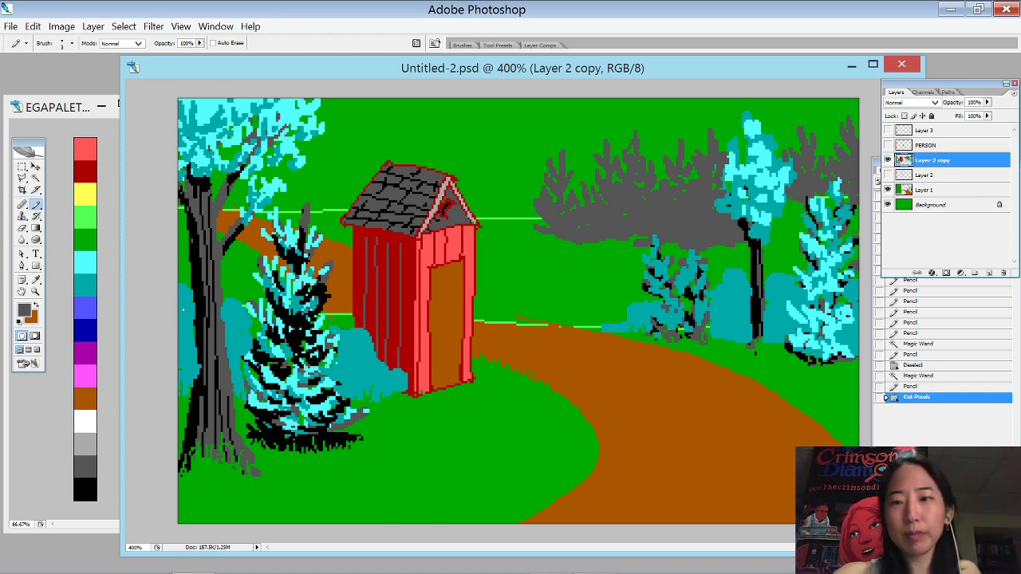
key("ctrl+z")
key("w")
key("ctrl+d")
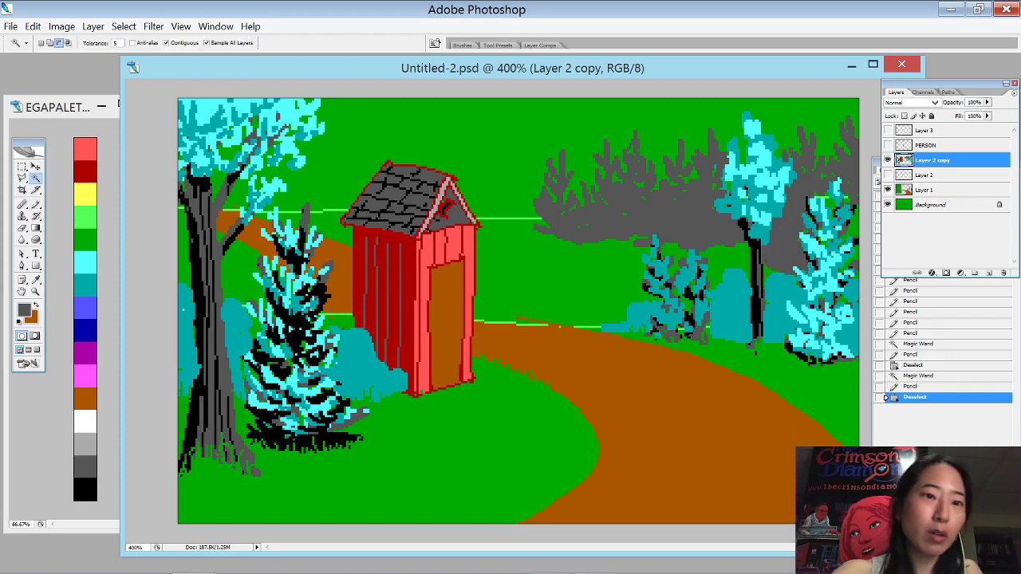
- Select all green areas with non-contiguous Magic Wand, touch up the dark grey tree line within them, and clear the selection
left_click(180, 44)
left_click(525, 121)
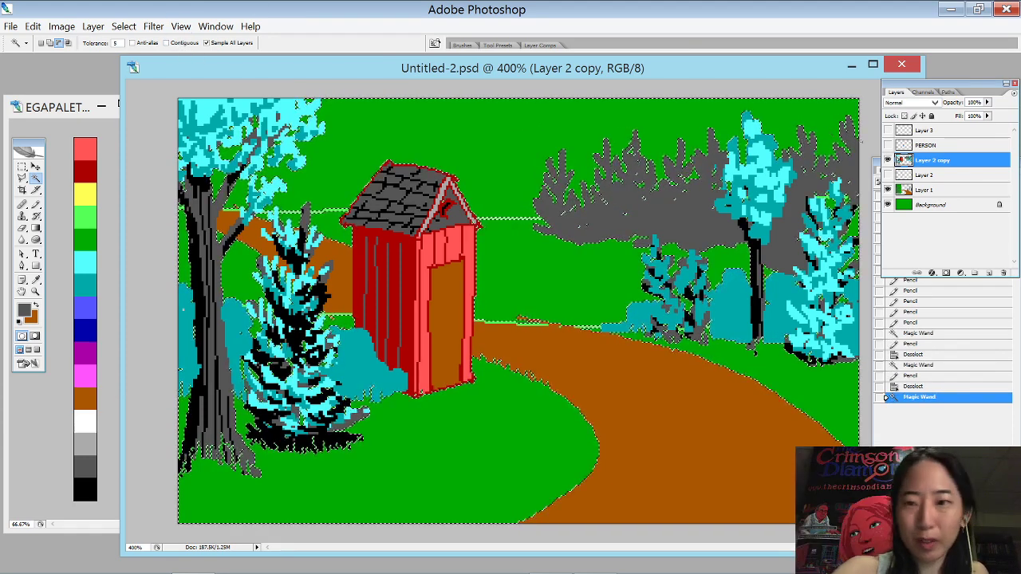
key("b")
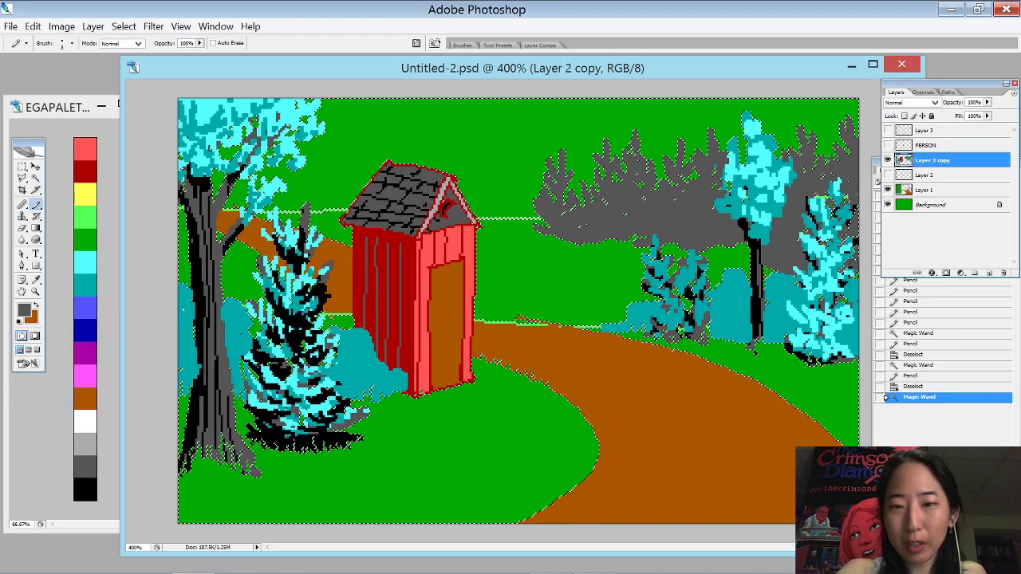
key("ctrl+d")
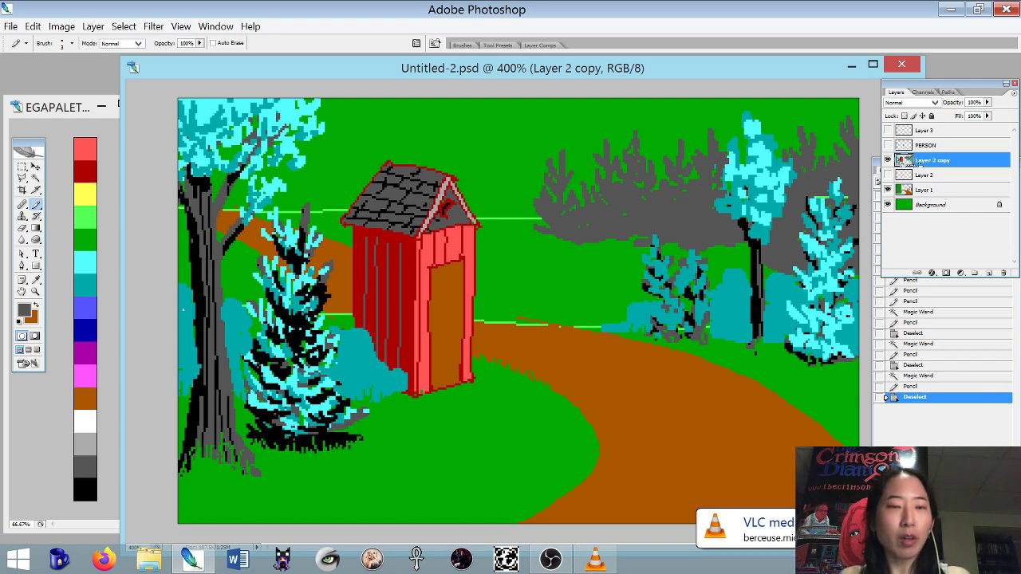
- Draw a light grey mountain ridge line across the selected green background behind the outhouse and distant trees, then clear the selection
key("w")
left_click(416, 136)
key("b")
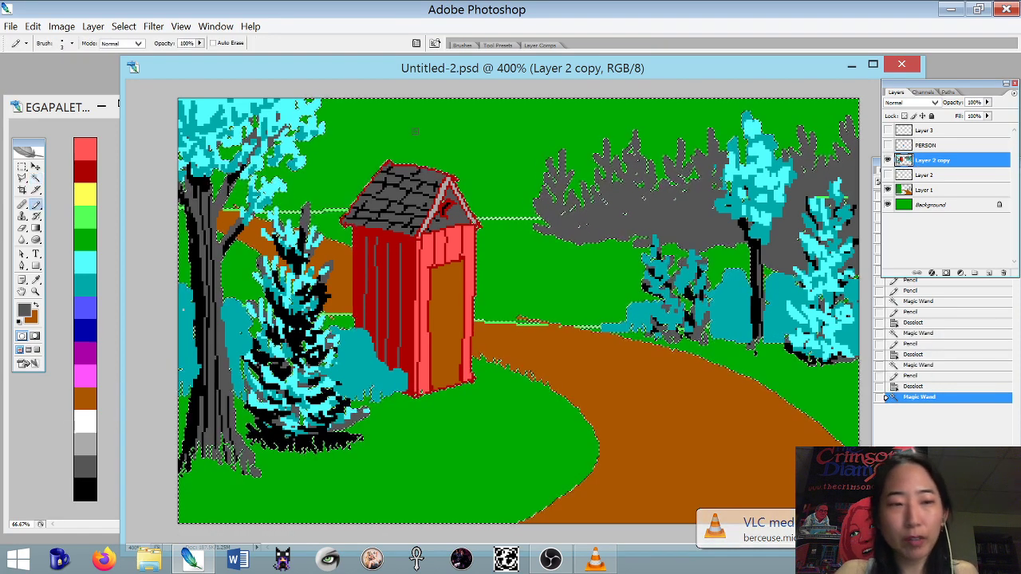
left_click(92, 441)
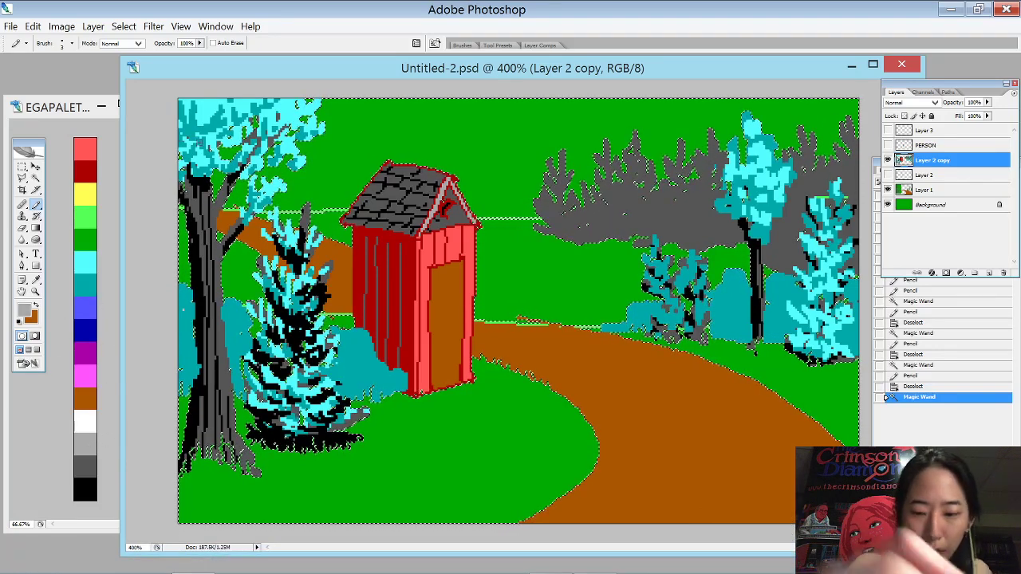
left_click_drag(325, 128, 535, 139)
key("ctrl+z")
mouse_move(313, 143)
left_mouse_down()
mouse_move(466, 141)
mouse_move(559, 162)
mouse_move(857, 136)
left_mouse_up()
key("ctrl+d")
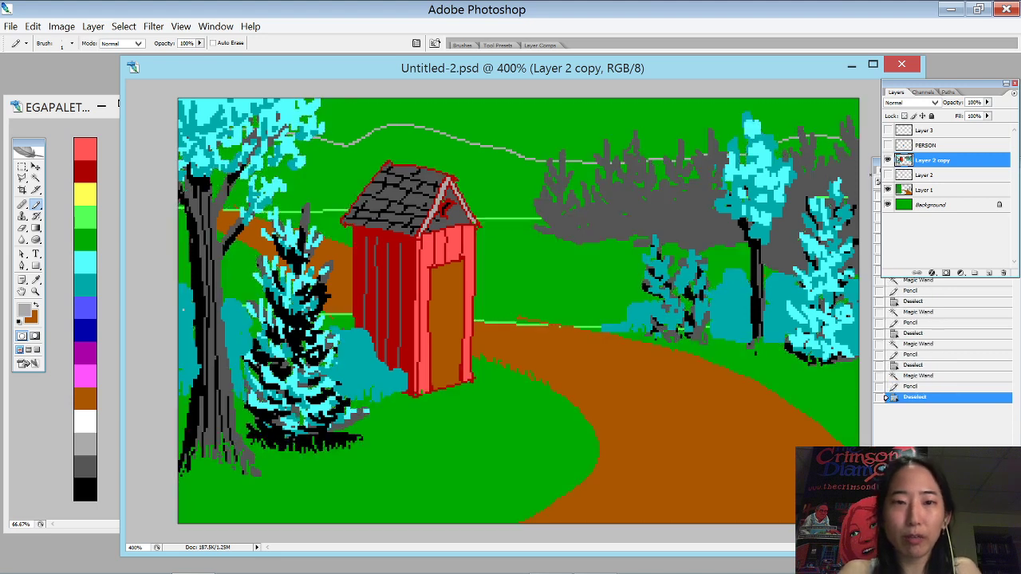
- Fill the area under the mountain ridge with light grey using a contiguous Magic Wand selection, then clear the selection
key("w")
left_click(429, 157)
key("ctrl+d")
left_click(181, 28)
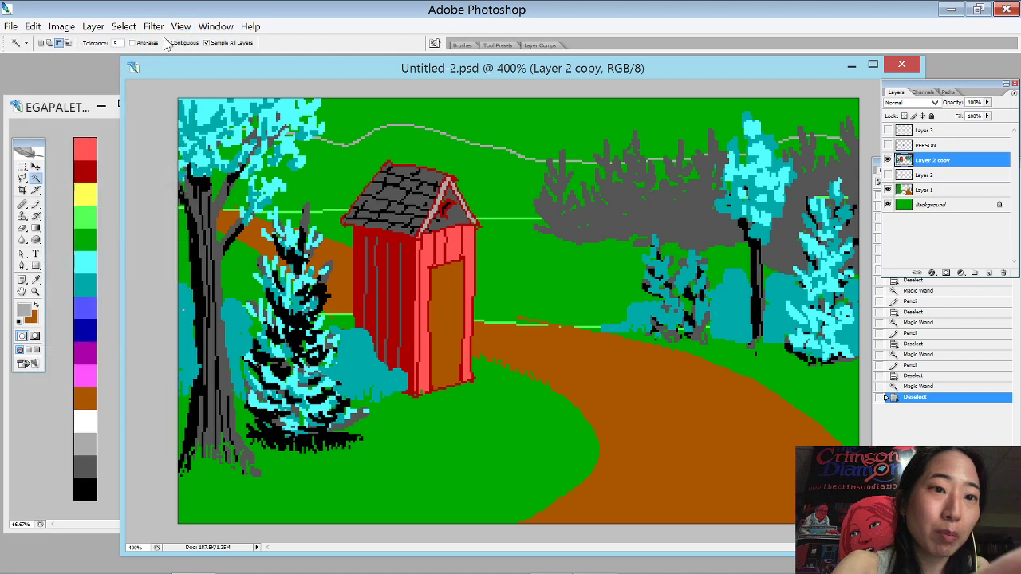
left_click(166, 42)
key("x")
left_click(501, 189)
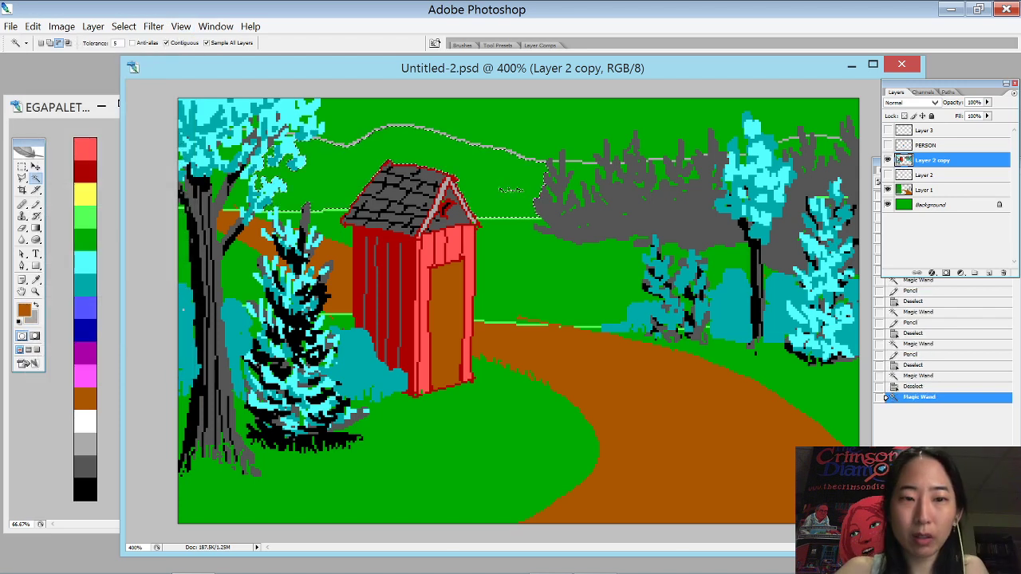
key("ctrl+BackSpace")
key("ctrl+d")
- Fill the remaining green mountain pockets among the distant conifers and the large tree's branches with light grey
left_click(569, 175)
key("ctrl+BackSpace")
key("ctrl+d")
left_click(593, 187)
left_click(232, 152, "shift")
left_click(238, 199, "shift")
key("ctrl+BackSpace")
key("ctrl+d")
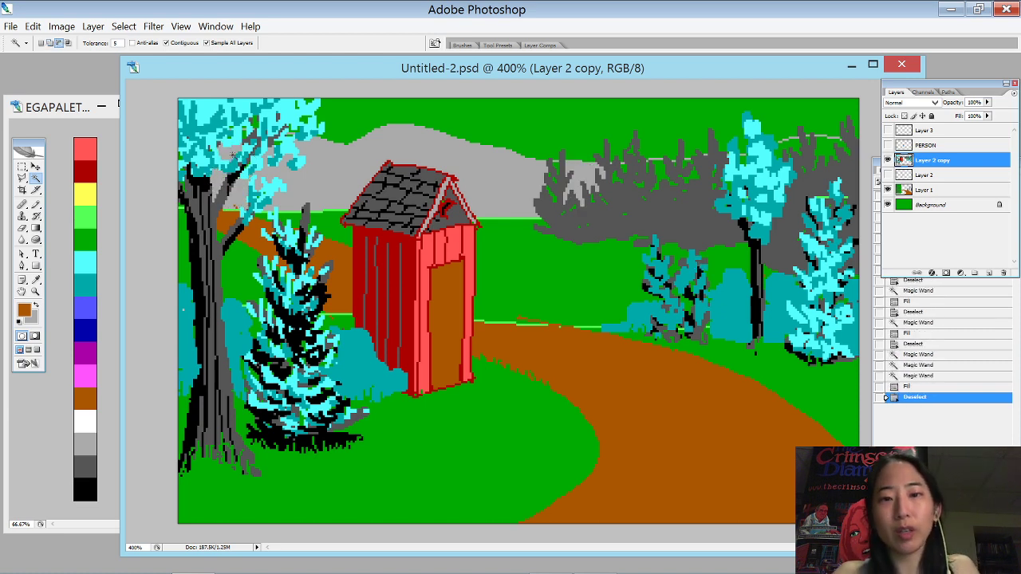
left_click(509, 125)
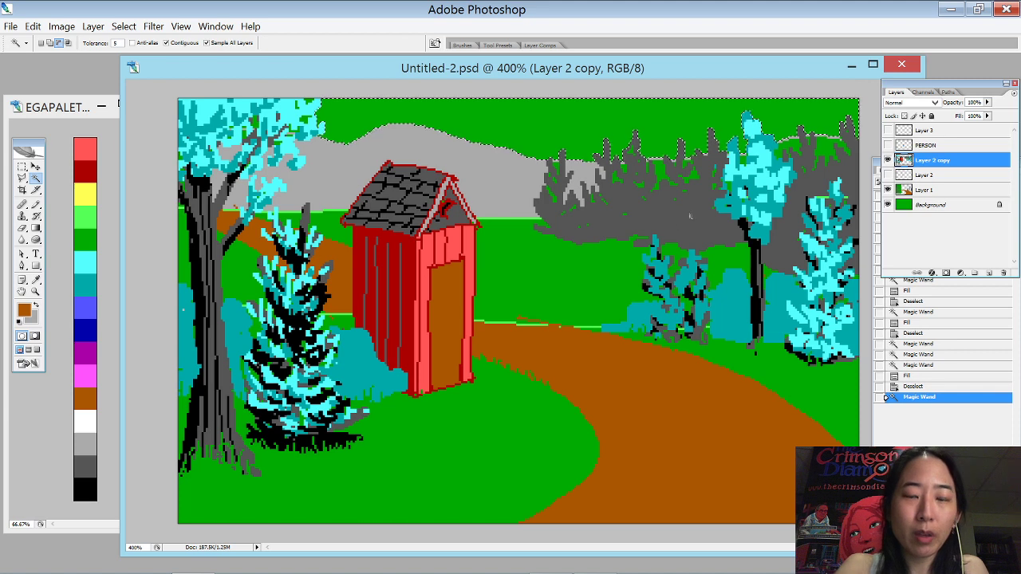
key("ctrl+d")
left_click(591, 267)
key("b")
key("ctrl+d")
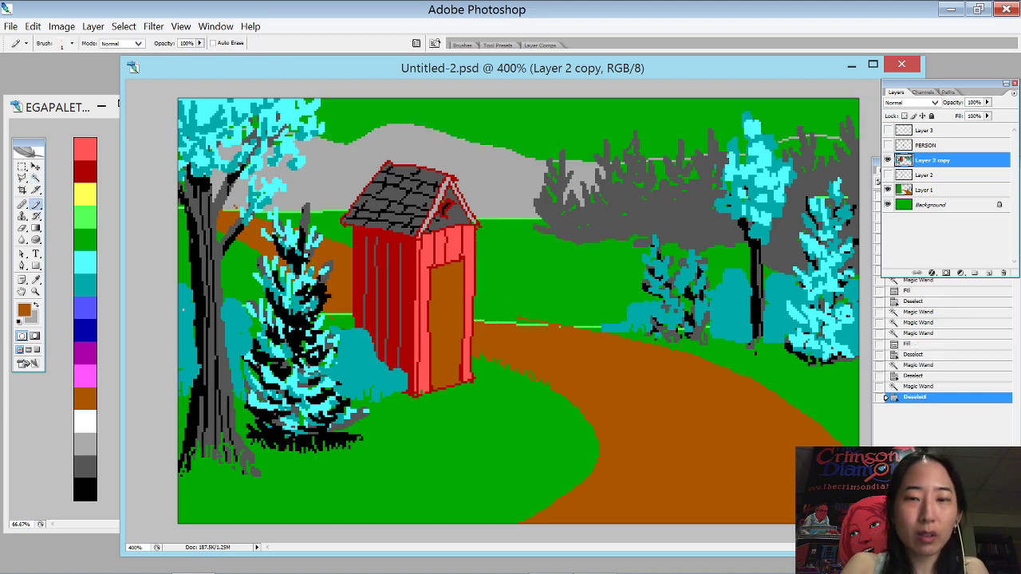
- Select all green areas non-contiguously, paint light grey over the mountain gaps among the distant trees, and clear the selection
key("w")
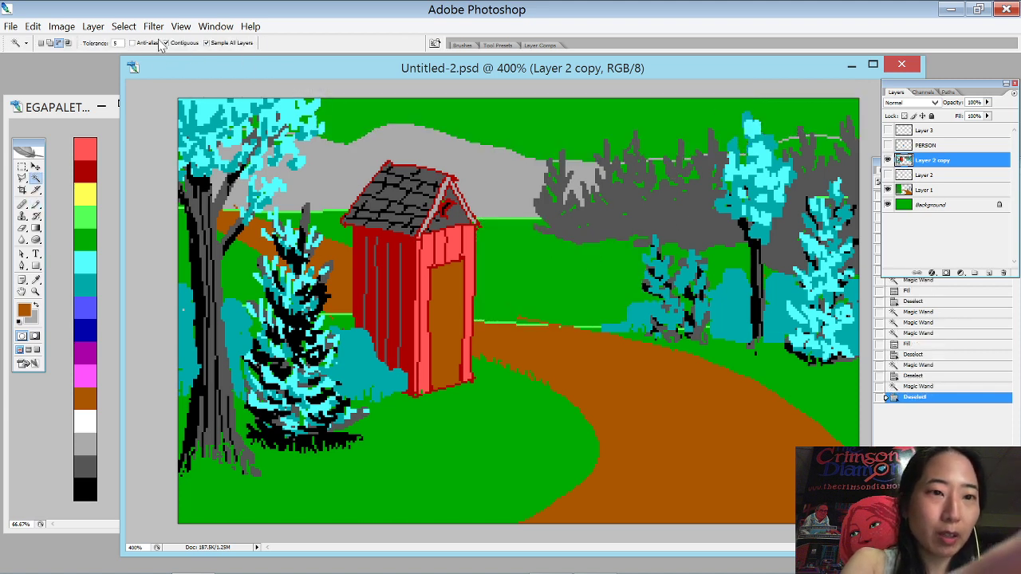
left_click(579, 277)
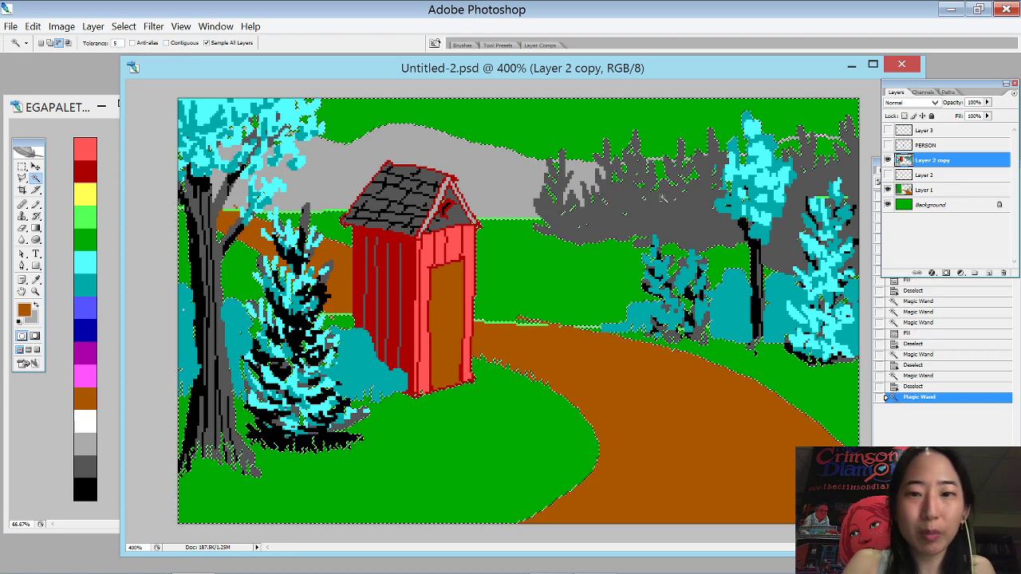
key("b")
key("x")
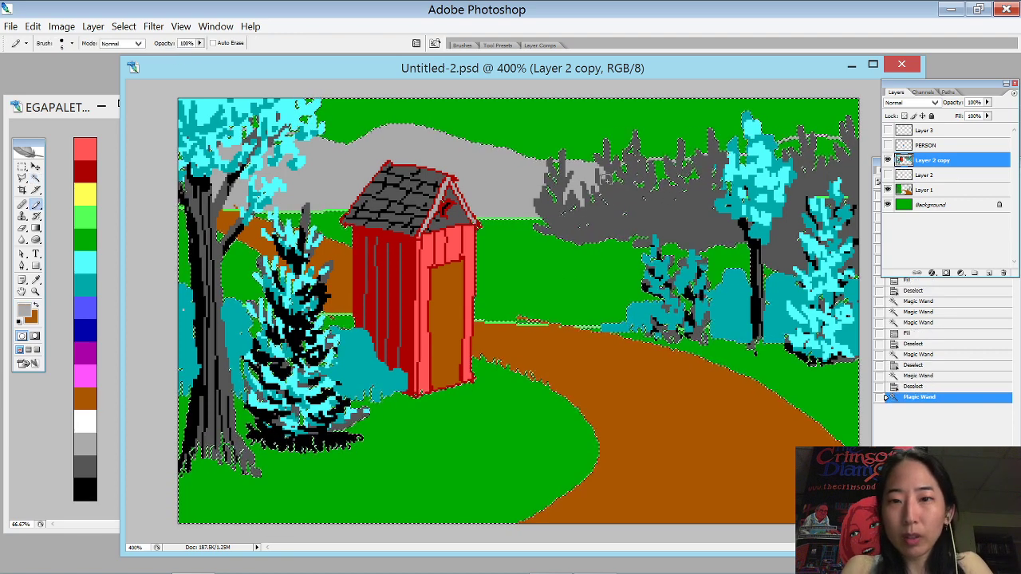
mouse_move(667, 171)
left_mouse_down()
mouse_move(788, 148)
mouse_move(830, 154)
mouse_move(798, 176)
left_mouse_up()
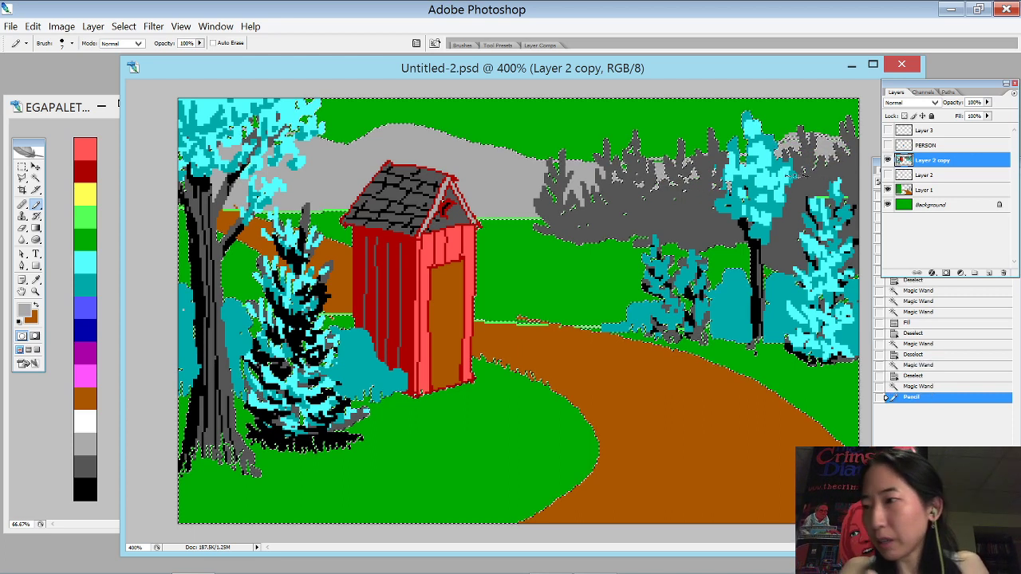
key("ctrl+d")
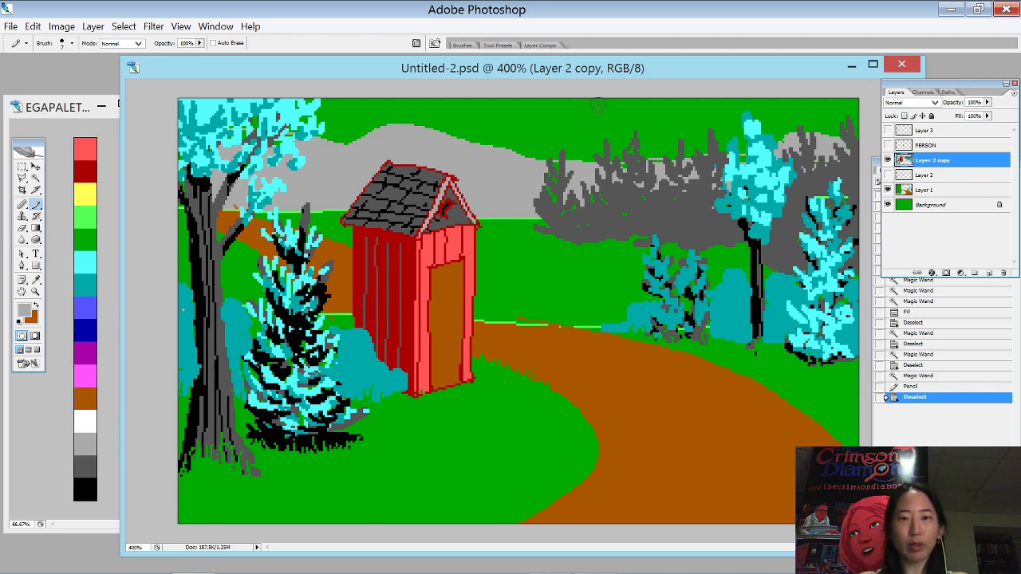
- Reselect the green areas, touch up the remaining mountain gaps between the dark grey conifers with light grey, and clear the selection
key("w")
left_click(583, 267)
key("b")
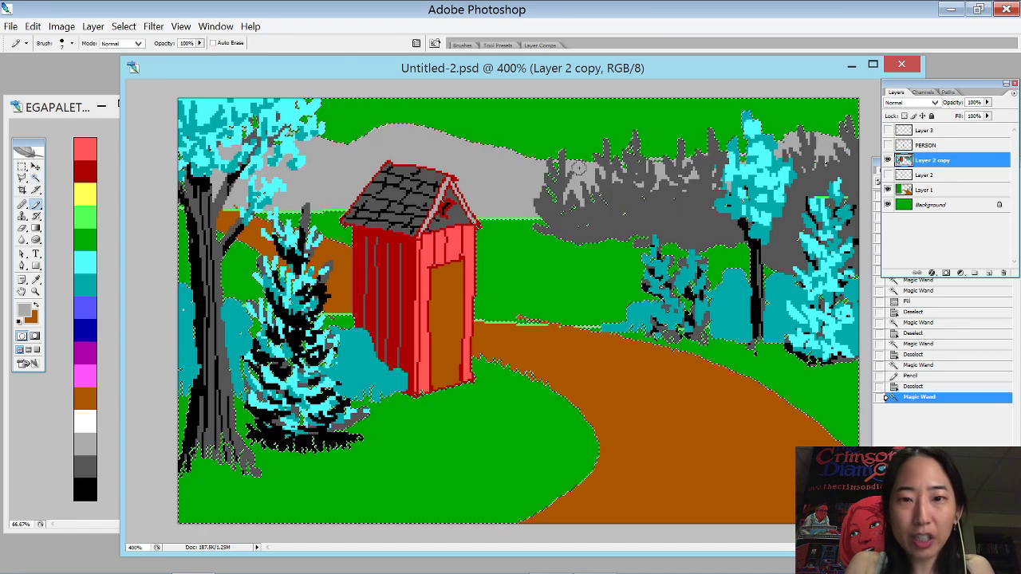
key("x")
key("x")
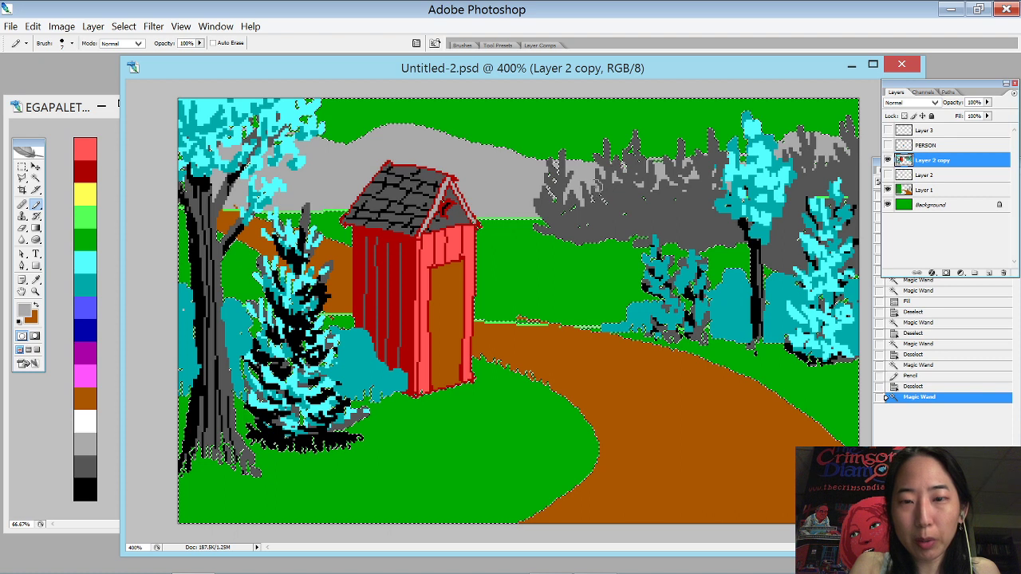
left_click_drag(722, 167, 683, 185)
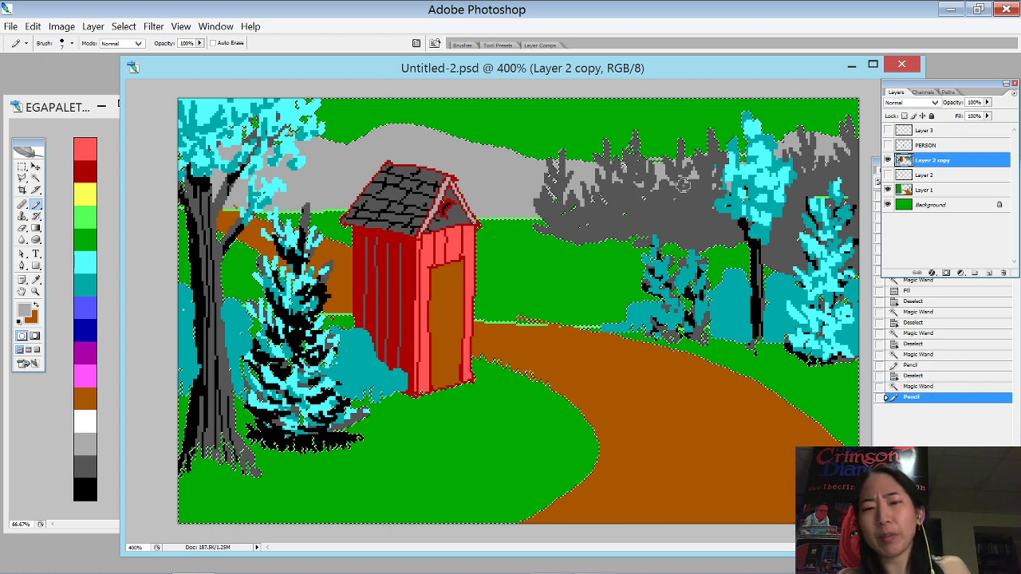
key("ctrl+d")
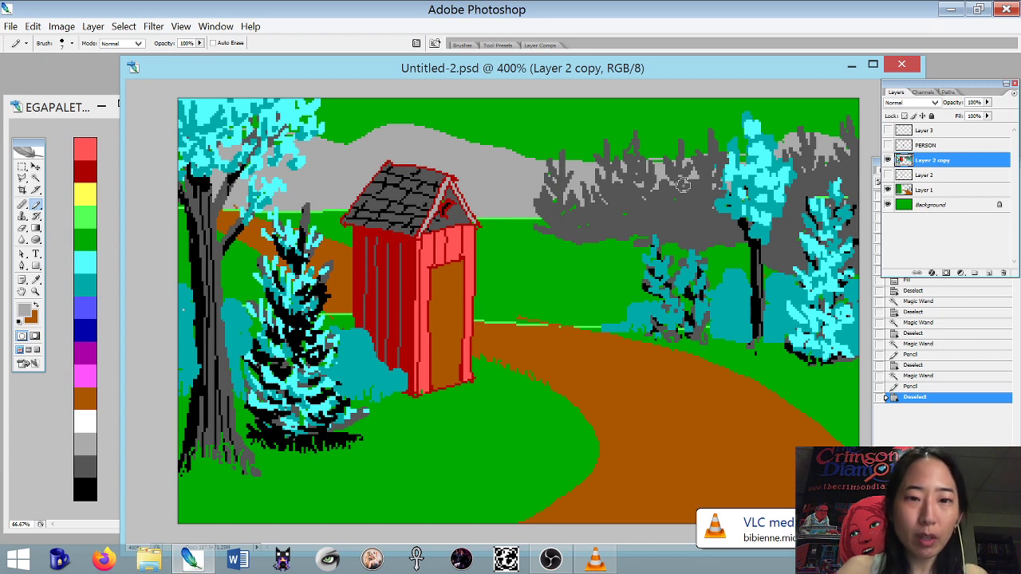
- Select all light green line pixels across all layers with a non-contiguous Magic Wand
key("w")
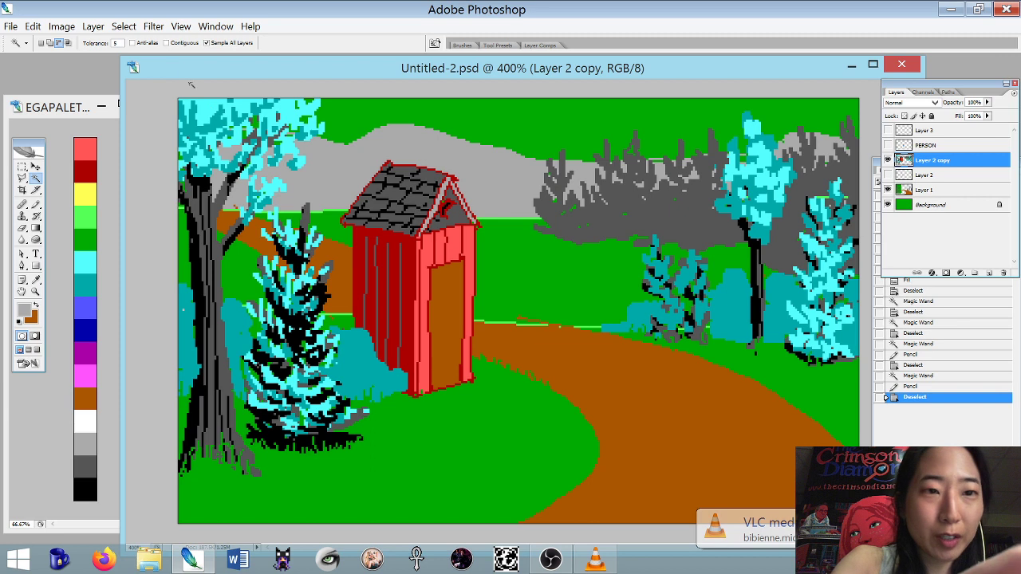
left_click(167, 43)
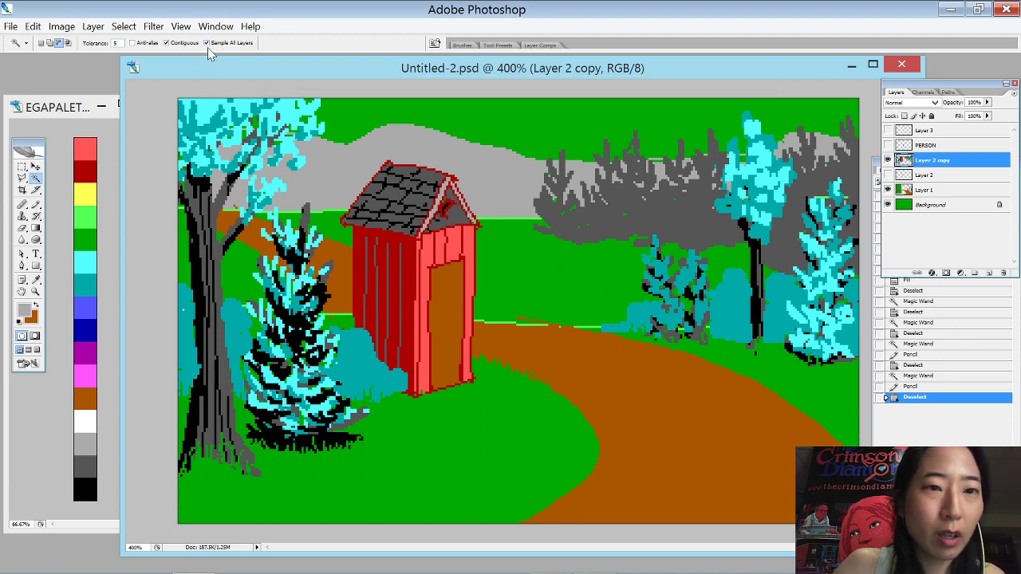
left_click(166, 43)
left_click_drag(642, 295, 527, 359)
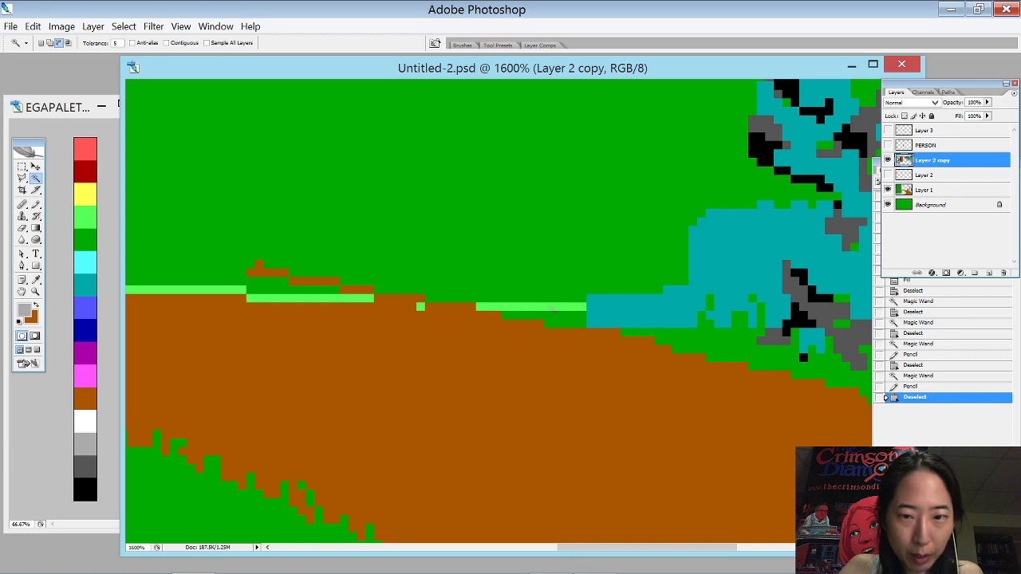
left_click(589, 308)
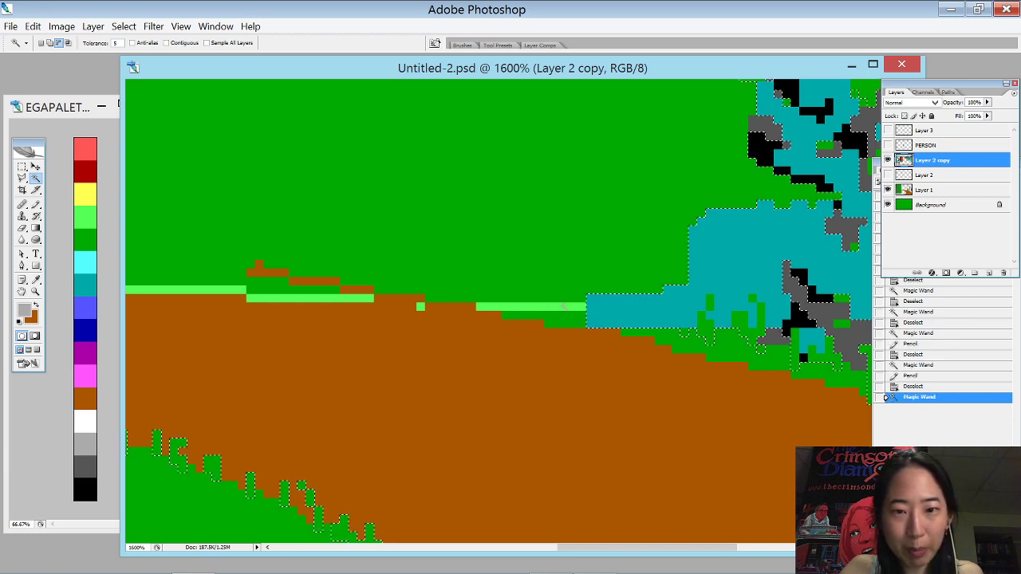
key("ctrl+d")
left_click(208, 44)
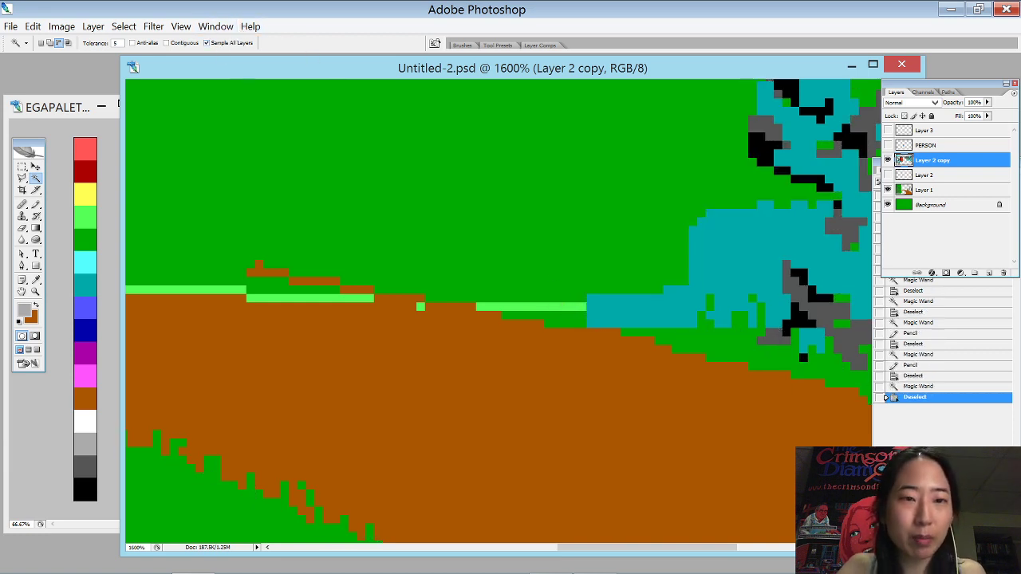
left_click(522, 298)
- Paint the selected light green lines along the horizon and path edge dark green with a larger pencil, then clear the selection
scroll(476, 308, "down", 4)
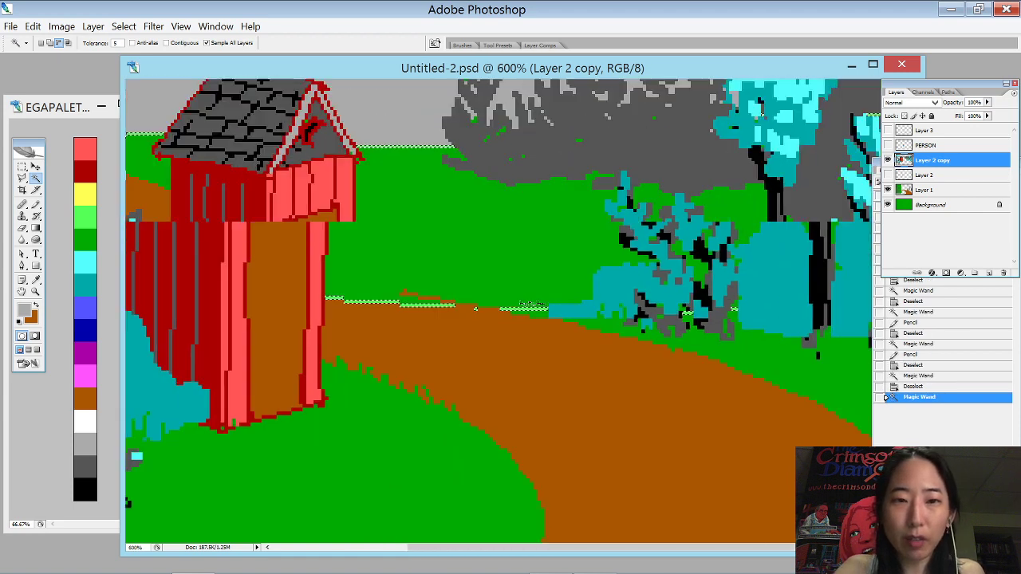
scroll(475, 308, "down", 3)
key("b")
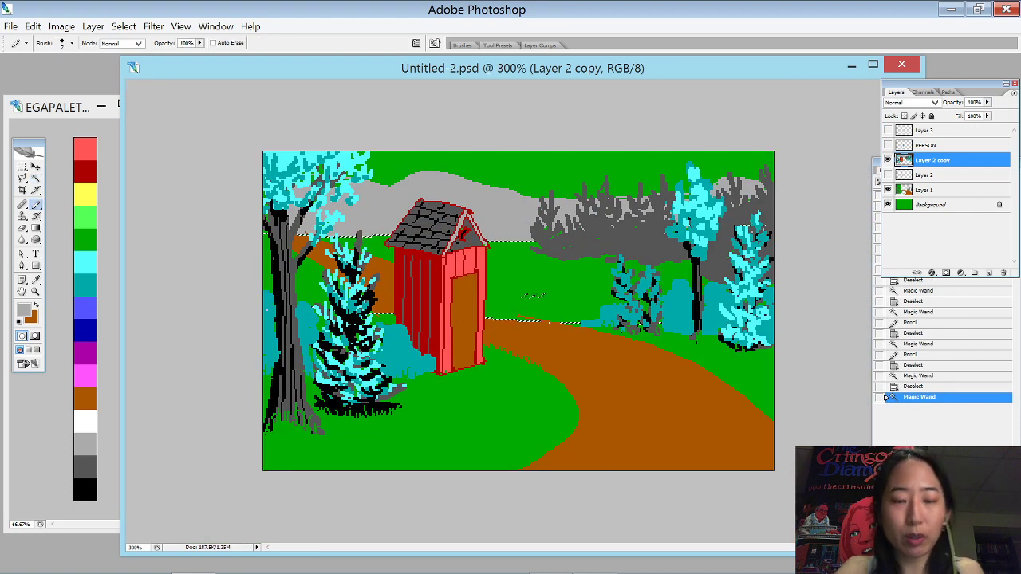
left_click(533, 296, "alt")
scroll(596, 255, "up", 1)
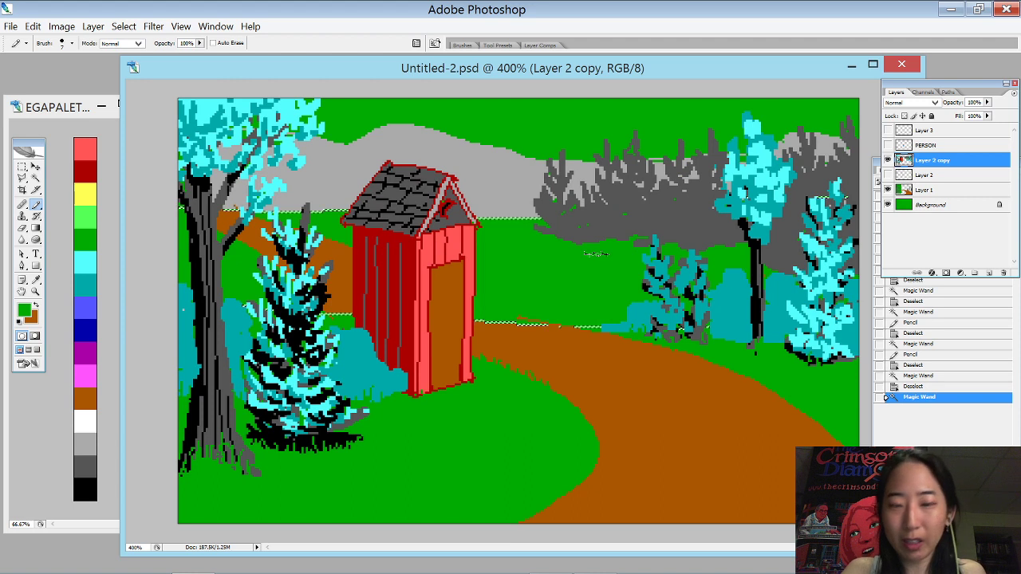
scroll(596, 253, "up", 1)
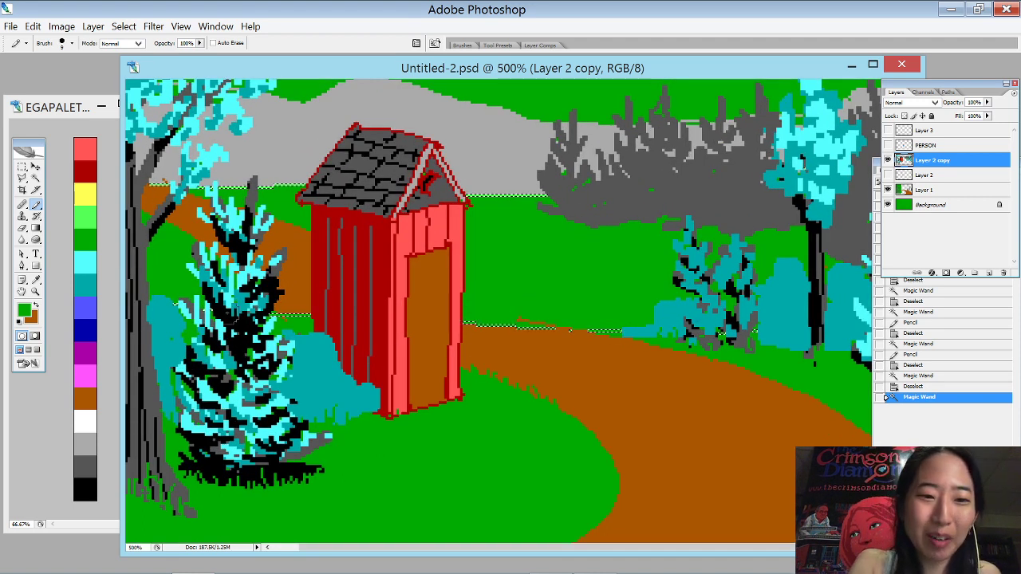
left_click(177, 304)
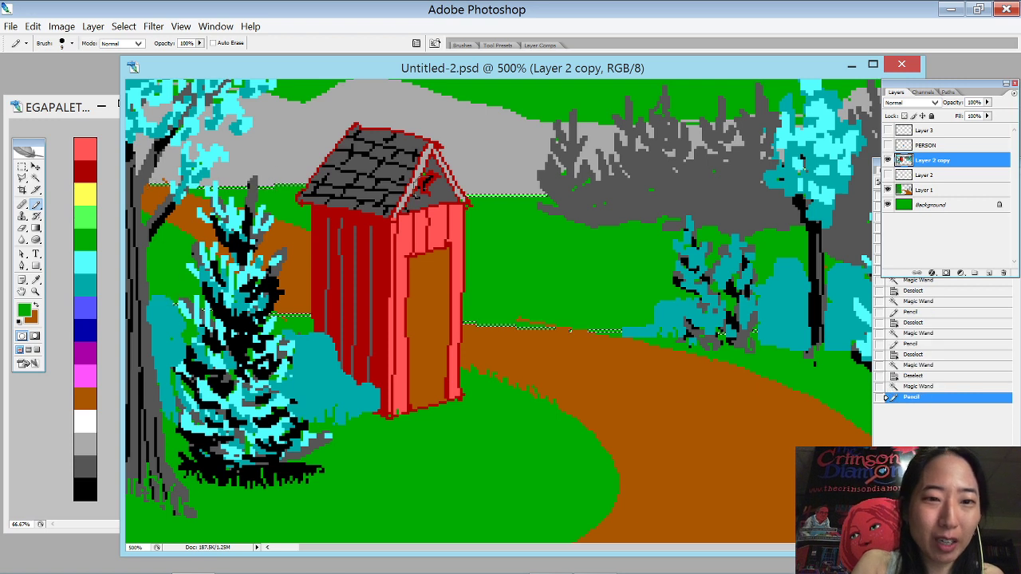
mouse_move(652, 182)
left_mouse_down()
mouse_move(516, 180)
mouse_move(634, 194)
mouse_move(464, 175)
mouse_move(535, 186)
mouse_move(494, 196)
left_mouse_up()
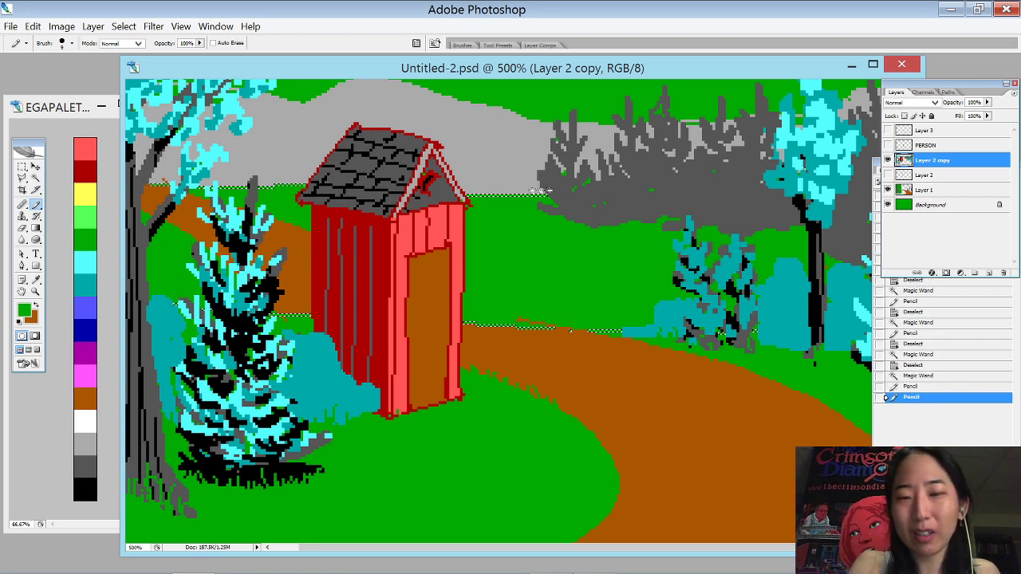
left_click_drag(457, 268, 424, 271)
key("ctrl+minus")
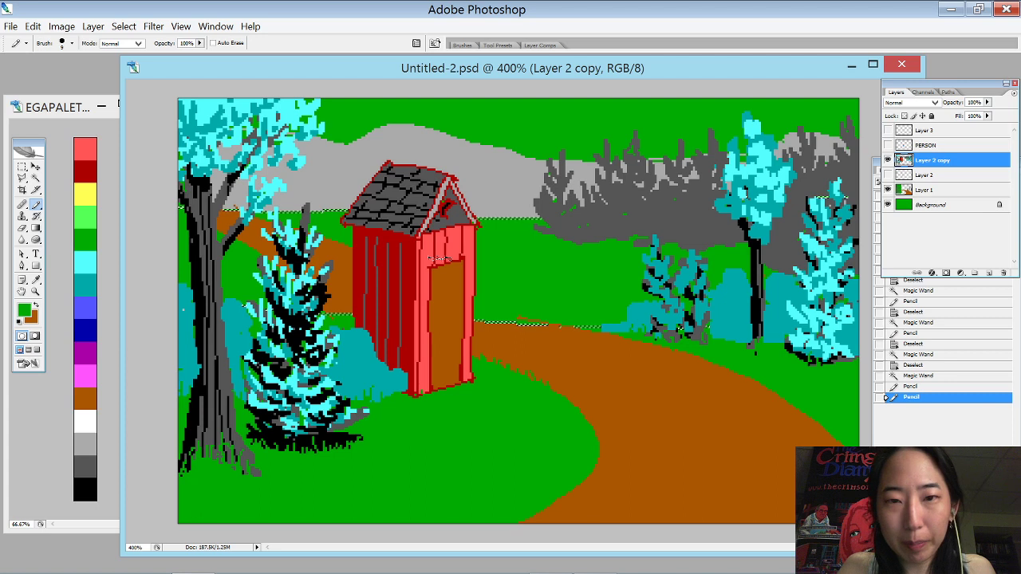
key("ctrl+minus")
key("ctrl+d")
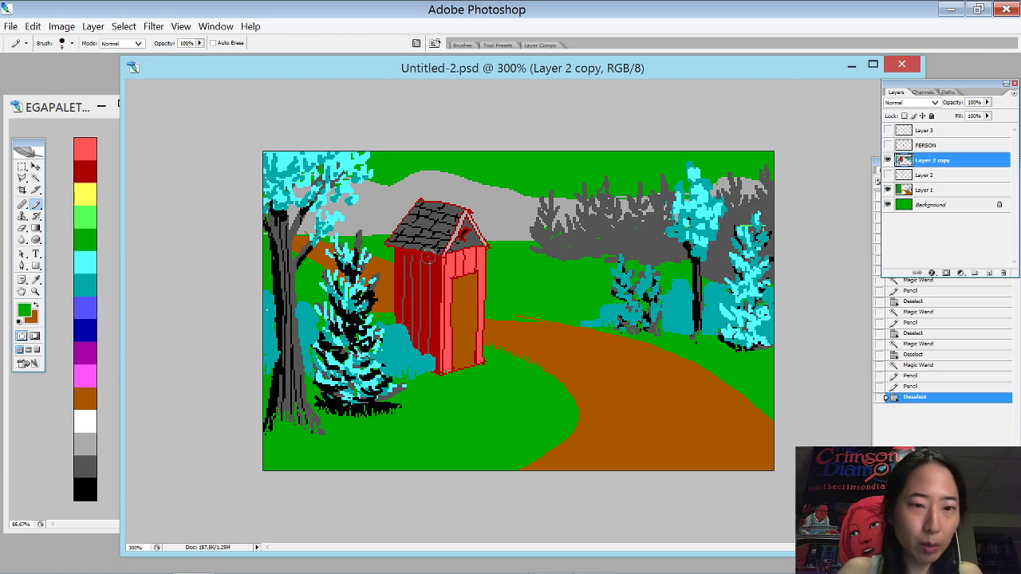
- Fill the leftover light green patch beside the large tree's trunk with dark green and clear the selection
key("w")
left_click_drag(283, 209, 254, 319)
left_click(138, 157)
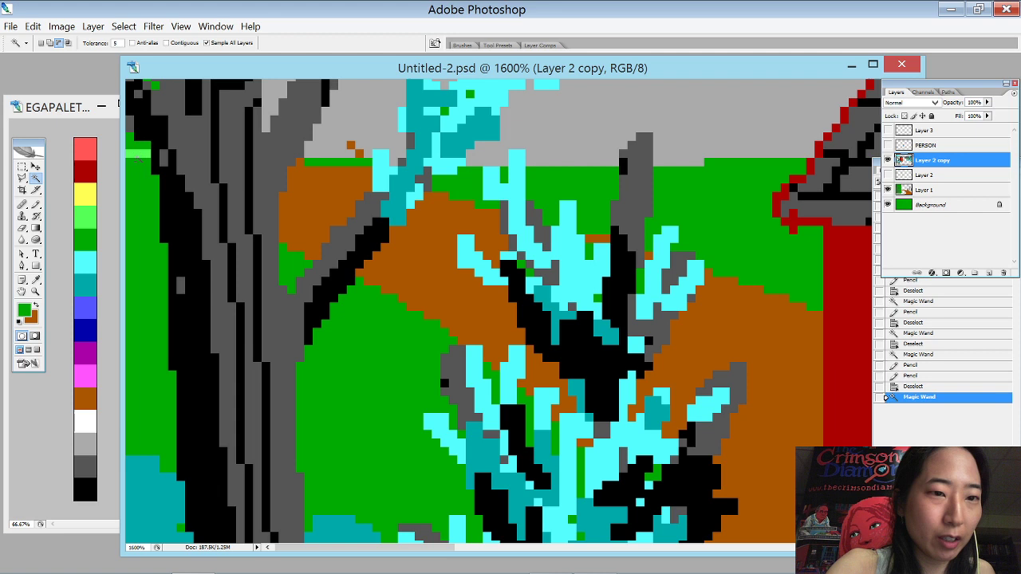
key("ctrl+d")
left_click(153, 157)
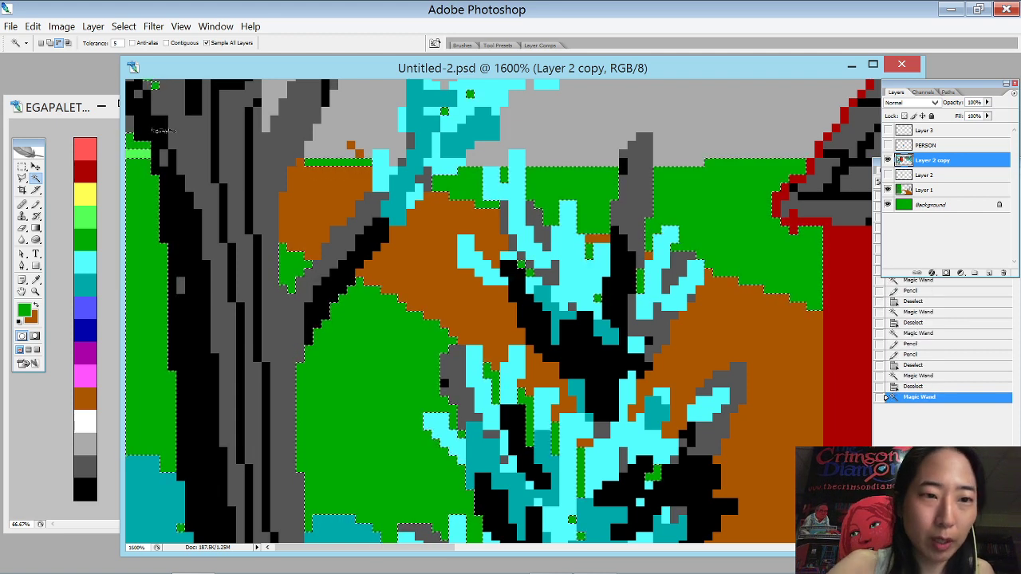
key("ctrl+d")
left_click(139, 153)
key("x")
key("ctrl+BackSpace")
key("ctrl+d")
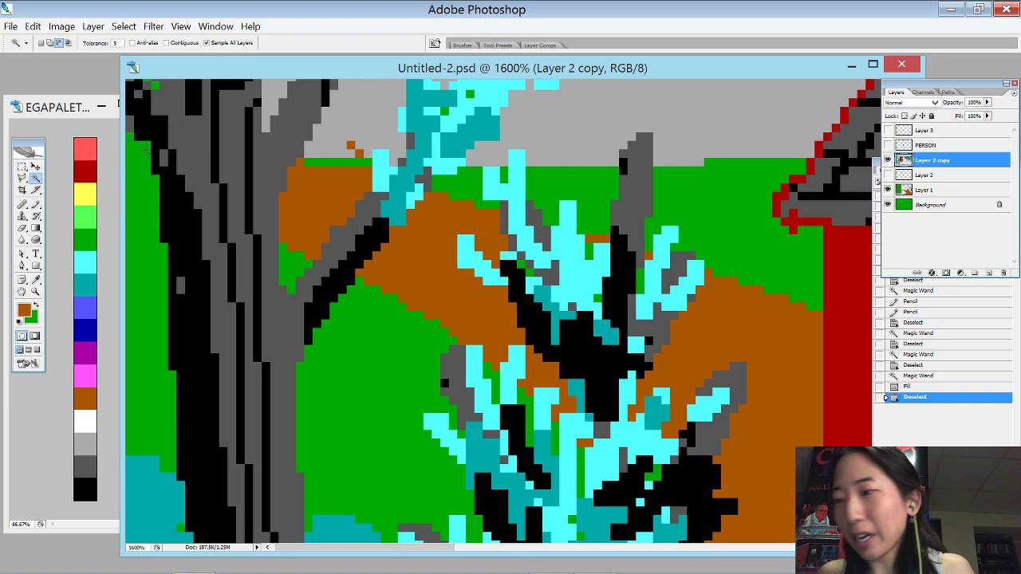
- Select all green areas, paint the sky above the mountains and distant trees light blue with a large pencil, and clear the selection
key("ctrl+minus")
key("ctrl+minus")
key("ctrl+minus")
key("ctrl+minus")
key("ctrl+minus")
key("ctrl+minus")
key("ctrl+minus")
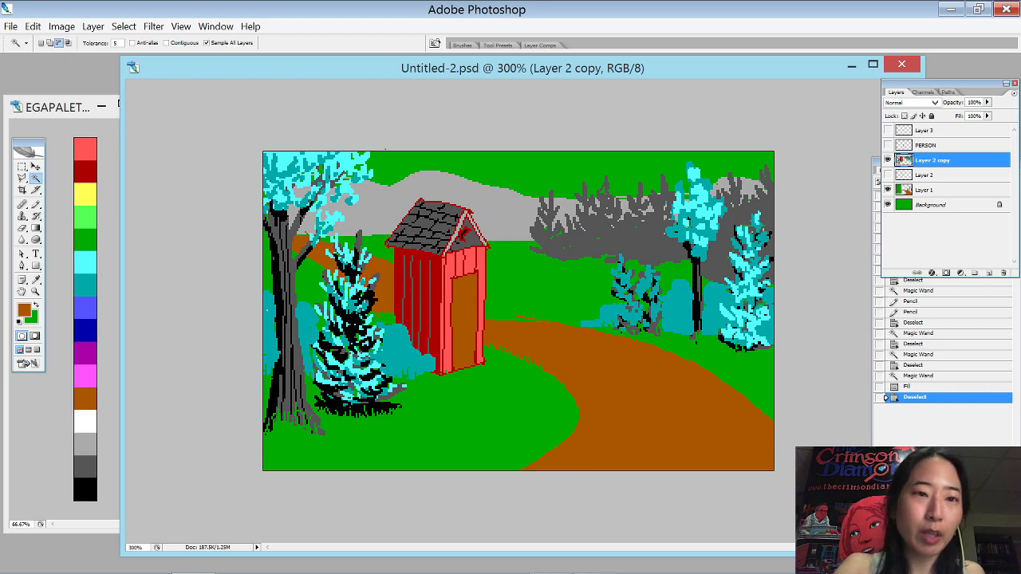
left_click(510, 181)
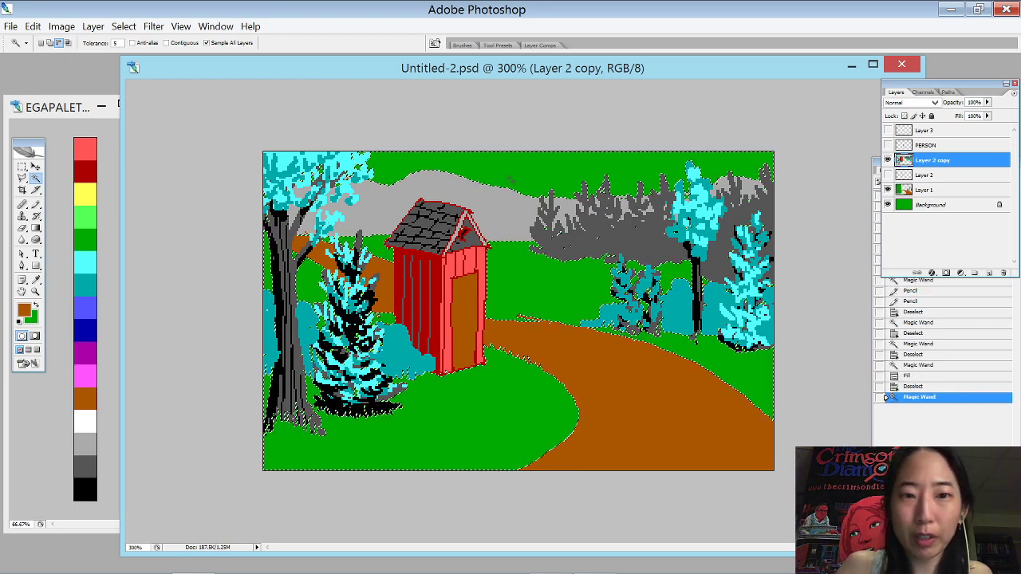
key("b")
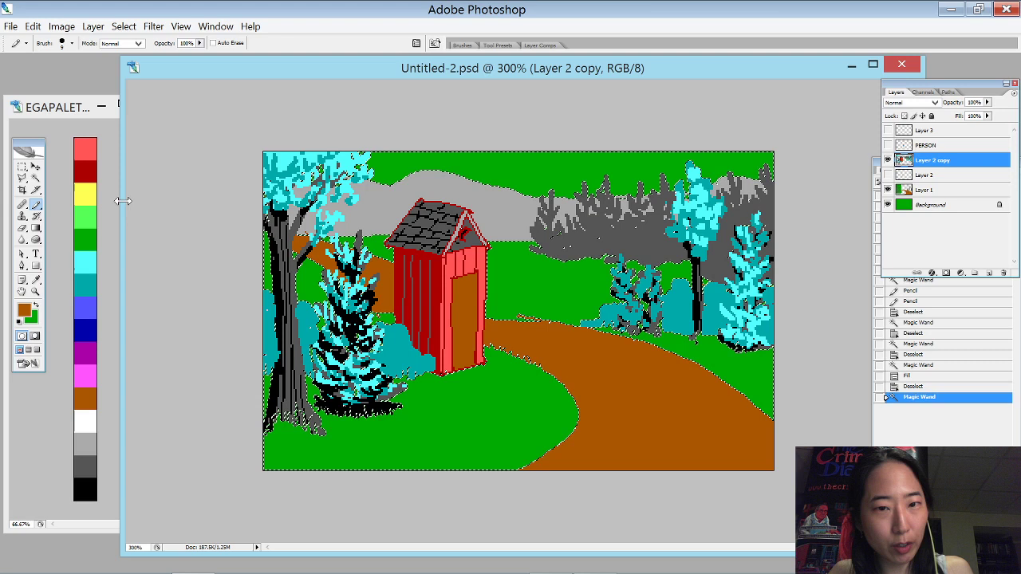
left_click(85, 308, "alt")
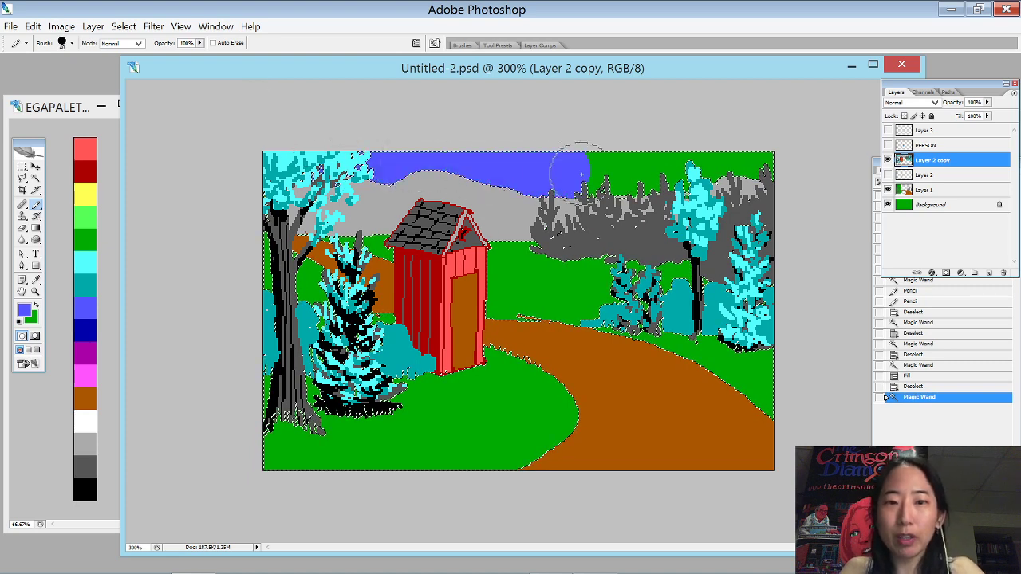
left_click(786, 166)
key("ctrl+d")
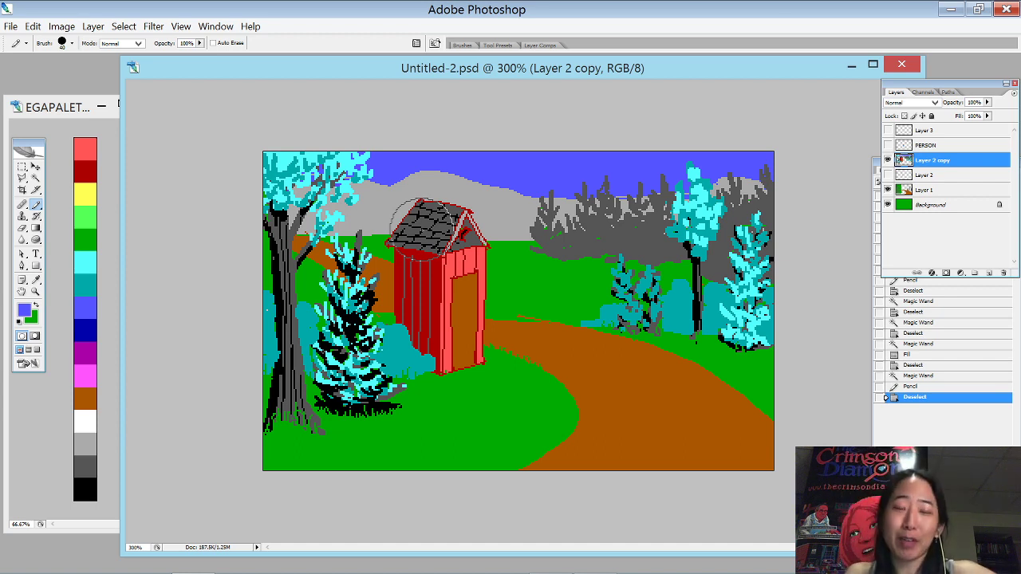
- Select all dark grey areas non-contiguously and set up a 1-pixel dark cyan pencil for detailing the distant tree line
key("w")
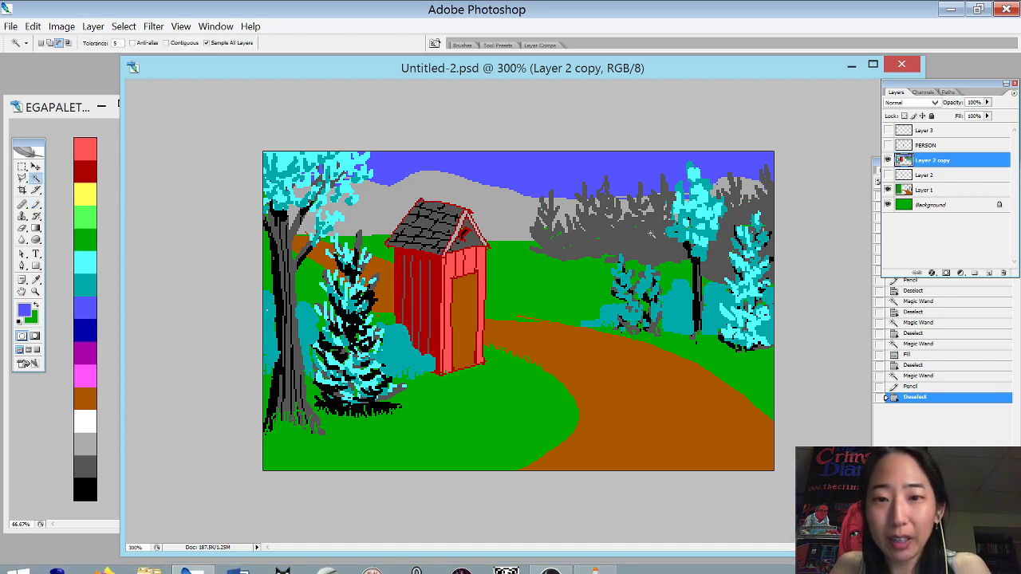
left_click(654, 233)
key("ctrl+d")
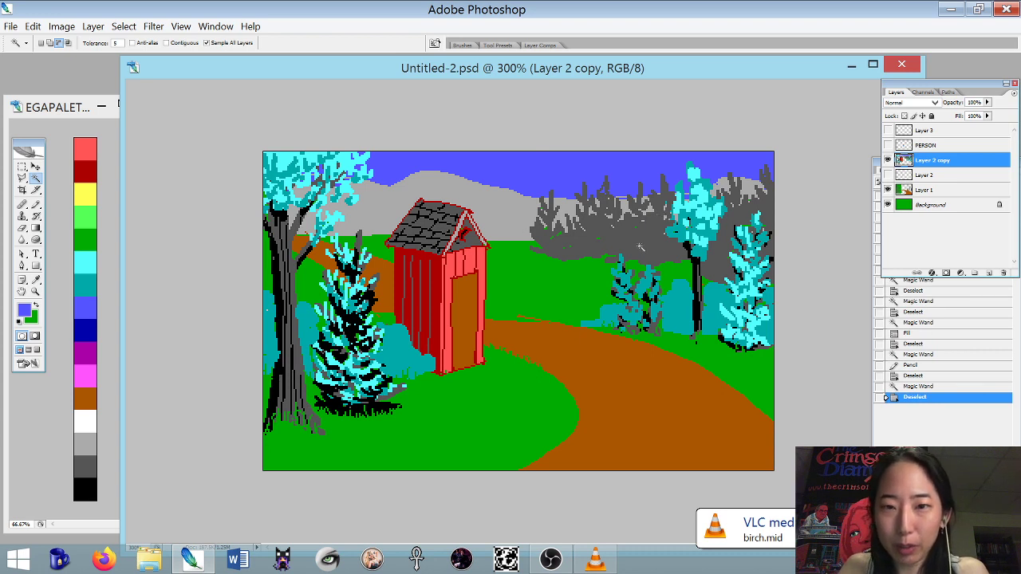
left_click(641, 247)
key("b")
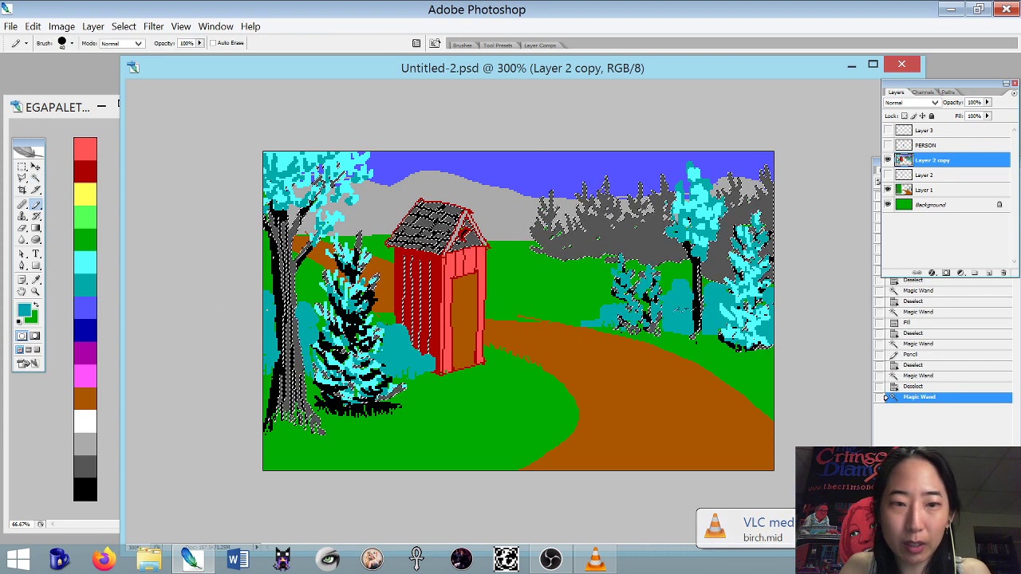
key("bracketleft")
key("bracketleft")
key("bracketleft")
key("bracketleft")
key("bracketleft")
key("bracketleft")
key("bracketleft")
key("bracketleft")
left_click_drag(484, 73, 402, 77)
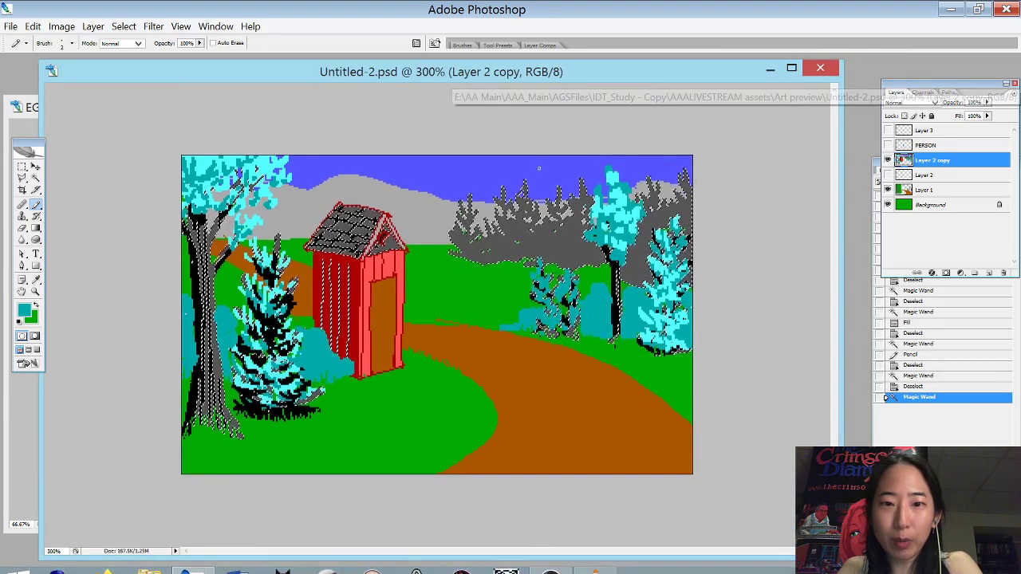
key("bracketleft")
key("ctrl+space")
left_click_drag(469, 160, 569, 313)
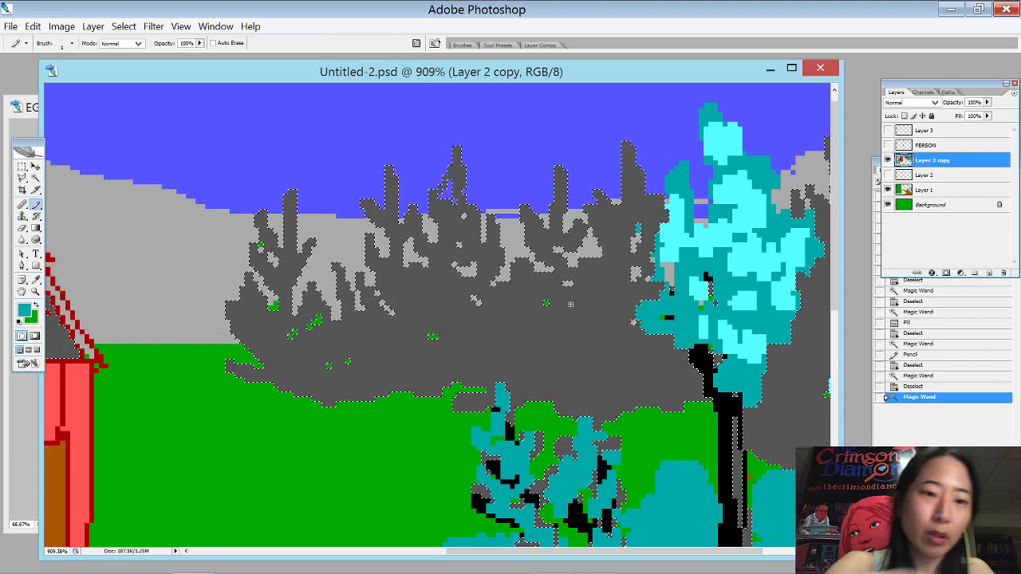
- Paint dark cyan foliage strokes over the branches of the leftmost distant conifer within the dark grey selection
left_click_drag(262, 214, 266, 225)
mouse_move(268, 230)
left_mouse_down()
mouse_move(274, 273)
mouse_move(252, 288)
mouse_move(262, 298)
left_mouse_up()
left_click(261, 260)
left_click(276, 275)
left_click(266, 264)
left_click(255, 289)
left_click(262, 303)
left_click(286, 262)
left_click(290, 258)
left_click_drag(297, 253, 285, 284)
left_click(278, 295)
left_click(244, 311)
mouse_move(242, 311)
left_mouse_down()
mouse_move(268, 332)
mouse_move(284, 297)
mouse_move(288, 349)
left_mouse_up()
left_click_drag(302, 307, 313, 293)
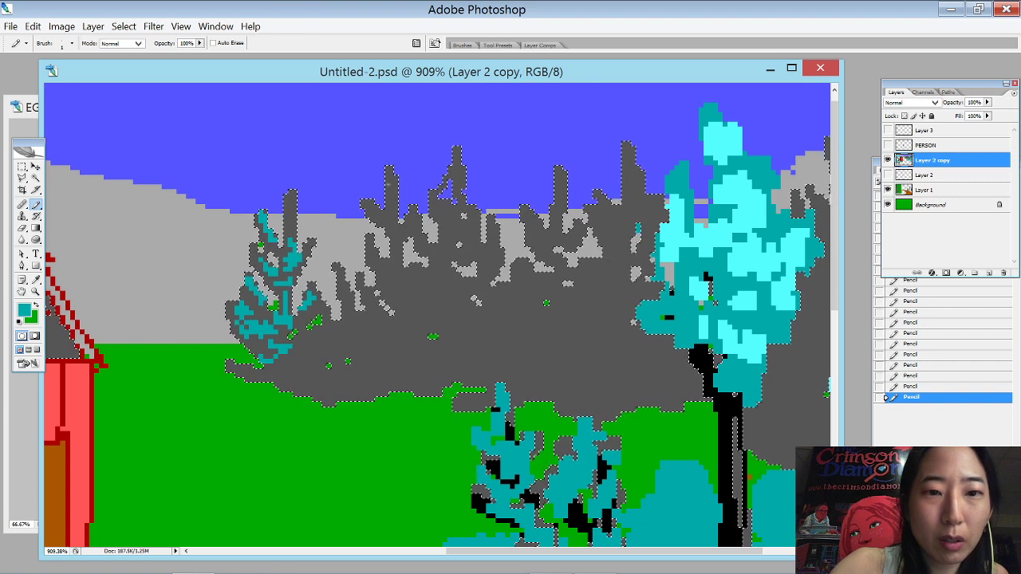
- Add dark cyan foliage highlights to the small conifer and the taller conifers in the middle of the distant tree line
mouse_move(342, 281)
left_mouse_down()
mouse_move(348, 316)
mouse_move(360, 306)
left_mouse_up()
mouse_move(375, 261)
left_mouse_down()
mouse_move(403, 280)
mouse_move(423, 270)
mouse_move(397, 310)
left_mouse_up()
left_click_drag(314, 337, 298, 347)
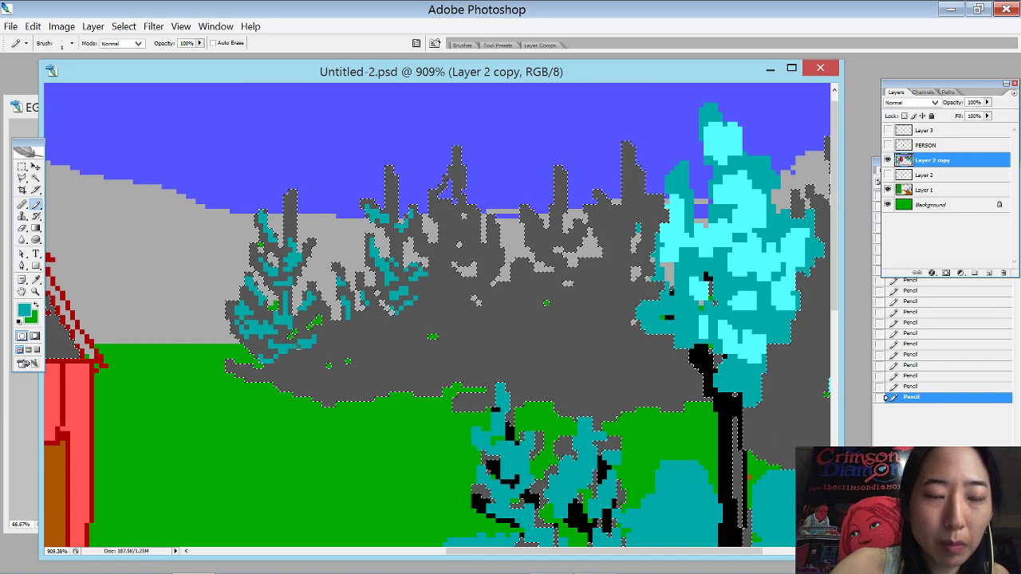
left_click(457, 171)
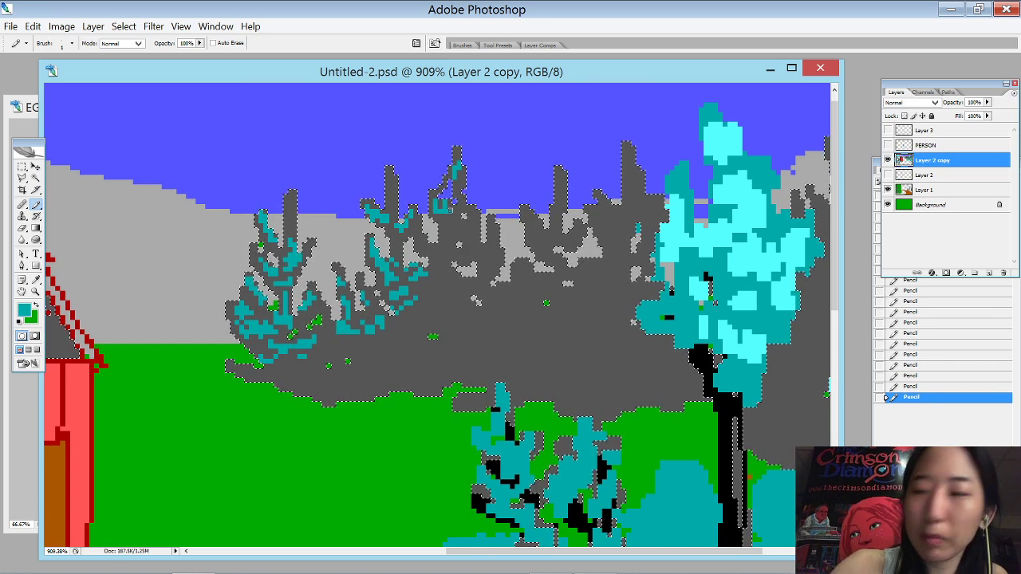
left_click_drag(450, 210, 452, 203)
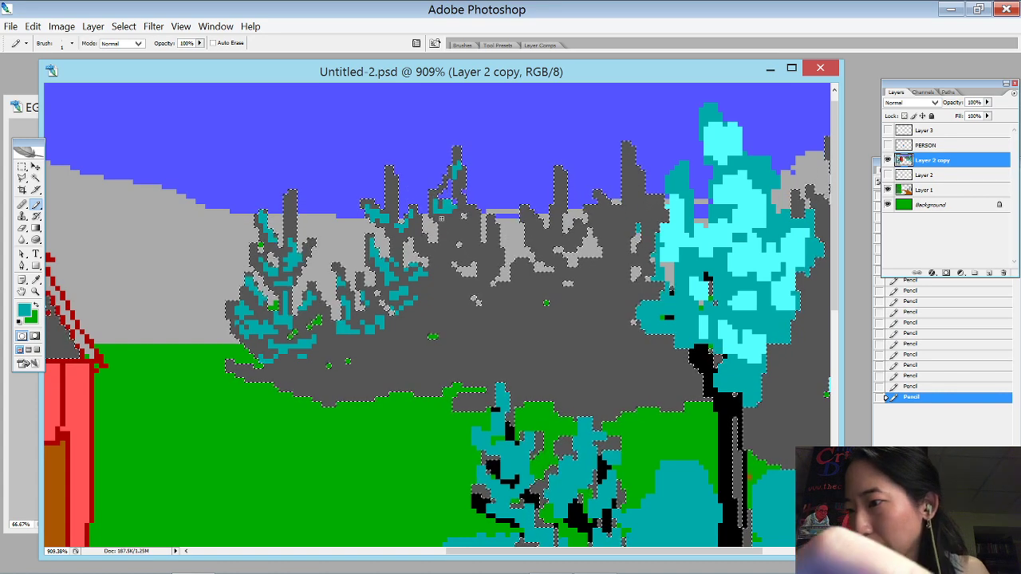
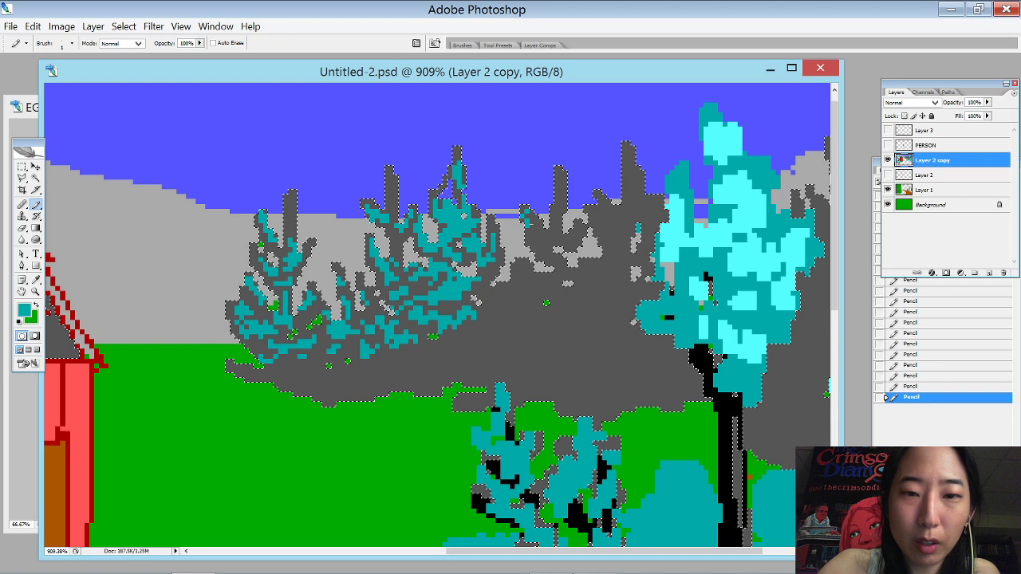
- Extend the dark cyan foliage strokes across the conifers up to the cyan tree and clear the selection
left_click_drag(528, 216, 544, 237)
left_click(565, 238)
left_click_drag(536, 275, 514, 287)
left_click_drag(489, 320, 522, 308)
left_click_drag(476, 338, 487, 338)
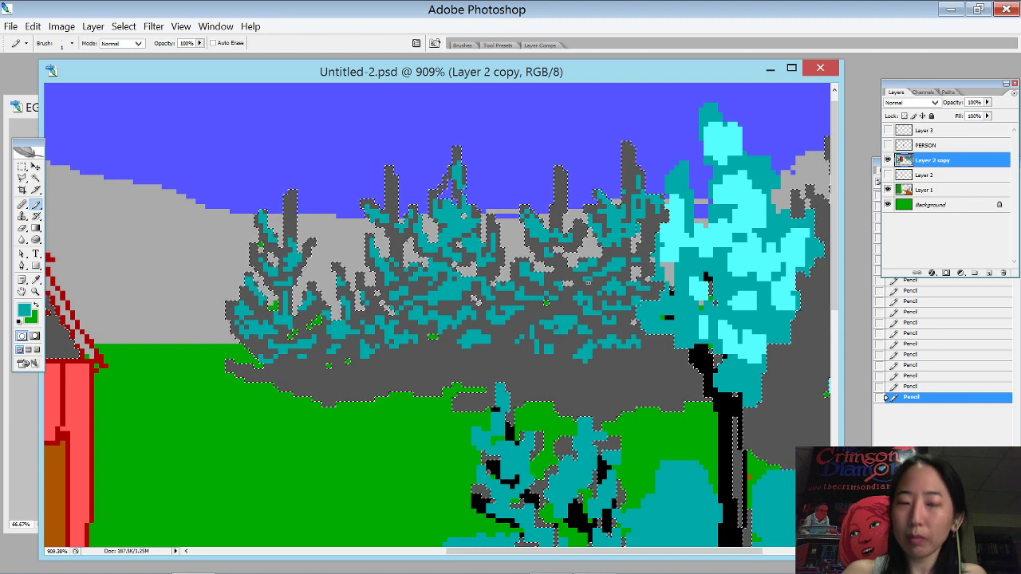
key("ctrl+d")
- Trim the blunt top of the leftmost distant conifer's trunk using the sampled sky blue and mountain light grey
key("ctrl+minus")
key("ctrl+minus")
key("ctrl+minus")
key("ctrl+minus")
key("ctrl+minus")
key("ctrl+minus")
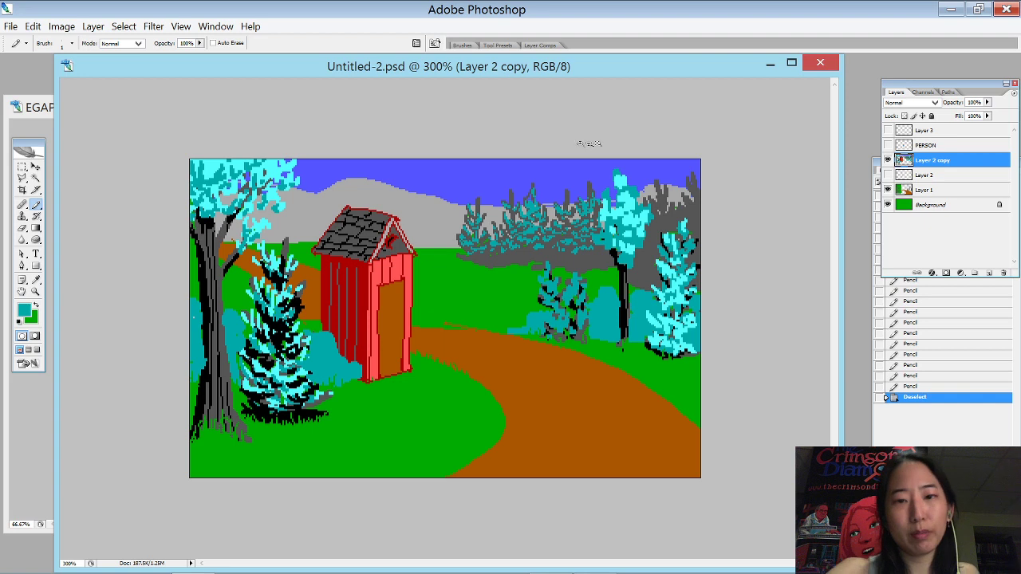
left_click_drag(588, 145, 456, 233)
key("ctrl+minus")
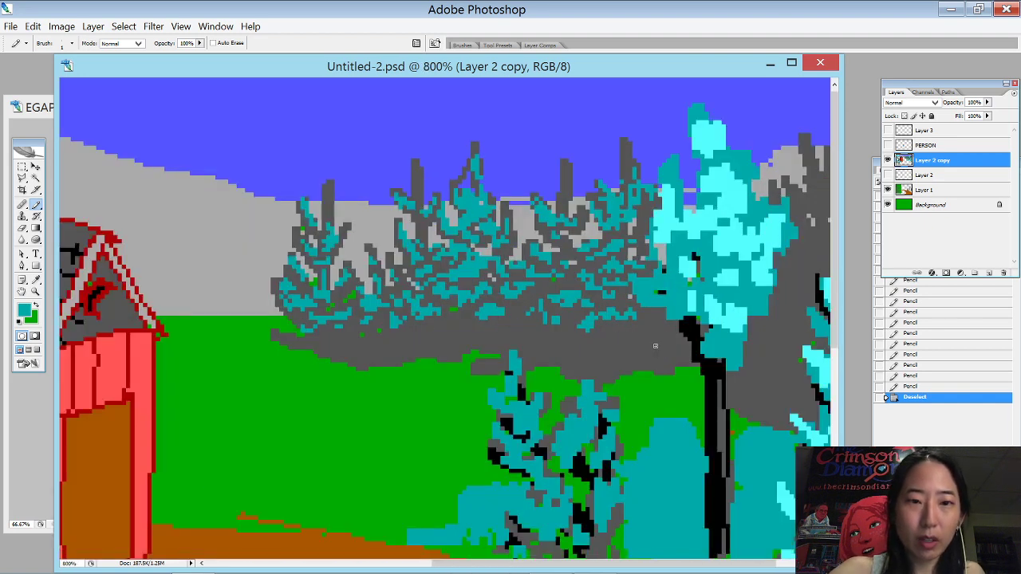
left_click(343, 154, "alt")
left_click(324, 210, "alt")
left_click(322, 214)
left_click(325, 172, "alt")
left_click(323, 197)
left_click_drag(333, 181, 324, 220)
- Thin the leftmost conifer's treetop with sampled light grey and touch up its narrow tip with dark grey
left_click(346, 211, "alt")
left_click(346, 174, "alt")
left_click(345, 209, "alt")
left_click(323, 223)
left_click(336, 204)
left_click(335, 209)
left_click(335, 214)
left_click(332, 202, "alt")
left_click(332, 206)
left_click(333, 213)
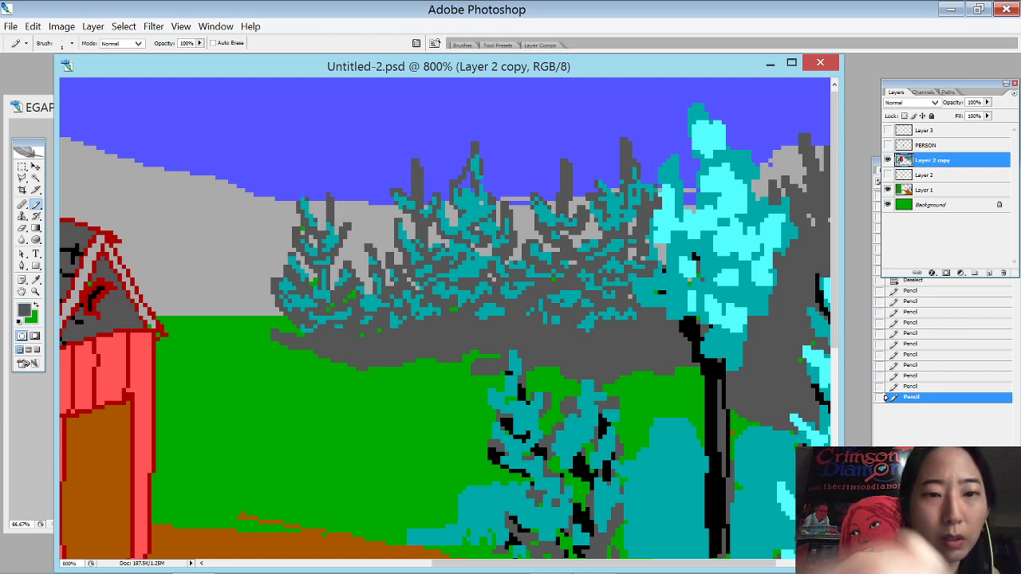
- Sharpen the blunt trunk tops of the tall distant conifers using the sampled sky blue
left_click(429, 136, "alt")
left_click_drag(418, 161, 422, 190)
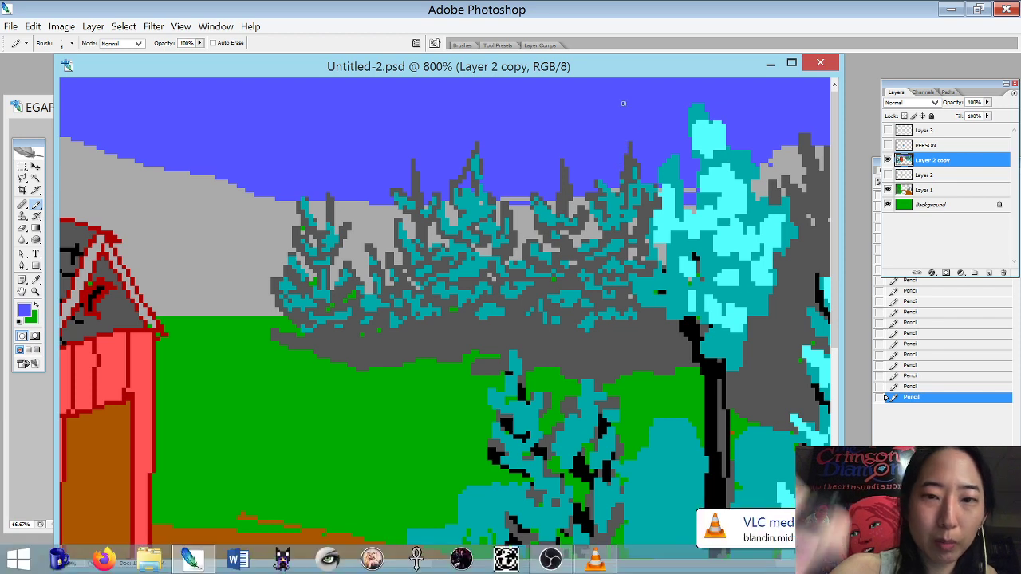
- Select the dark grey areas and paint sampled dark cyan foliage into the band beneath the middle distant conifers
left_click(561, 216, "alt")
key("w")
left_click(536, 313)
key("b")
mouse_move(513, 324)
left_mouse_down()
mouse_move(501, 332)
mouse_move(530, 342)
left_mouse_up()
left_click_drag(437, 324, 482, 342)
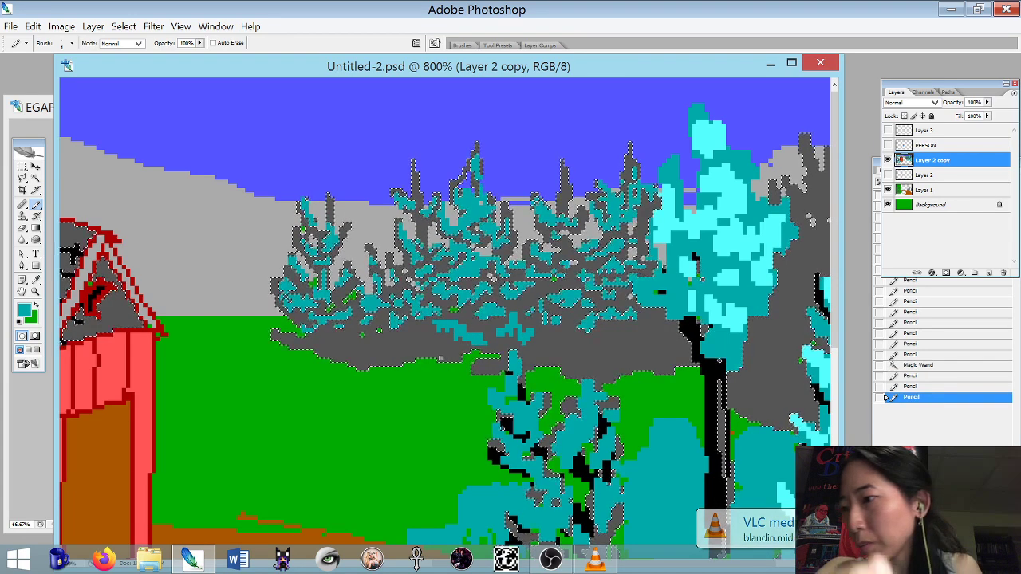
left_click(441, 359)
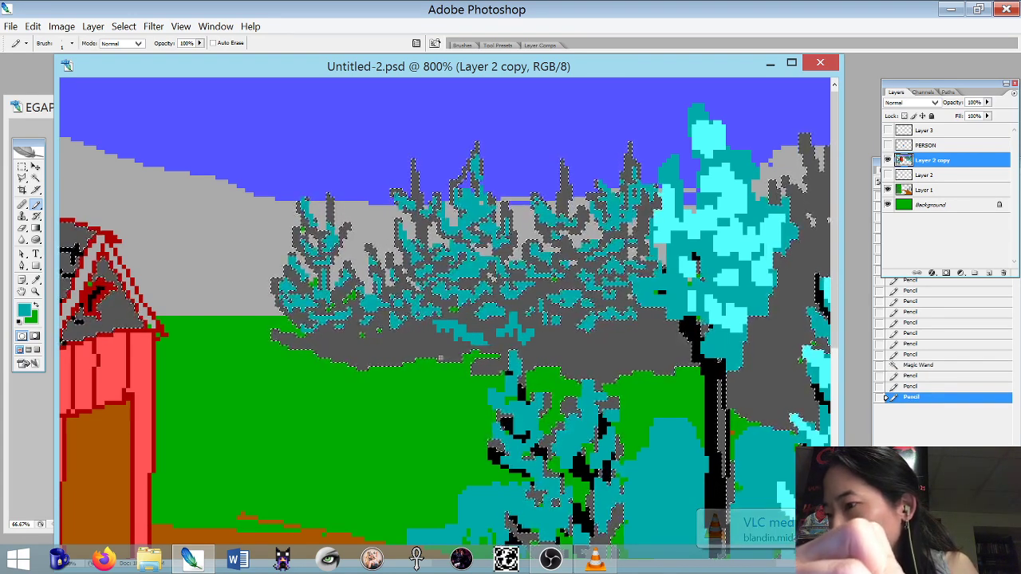
- Extend the dark cyan foliage strokes along the whole dark grey base of the distant tree line and clear the selection
mouse_move(339, 332)
left_mouse_down()
mouse_move(326, 343)
mouse_move(413, 336)
mouse_move(431, 345)
mouse_move(378, 346)
mouse_move(399, 361)
left_mouse_up()
left_click(348, 342)
left_click(323, 343)
left_click(360, 346)
left_click(337, 348)
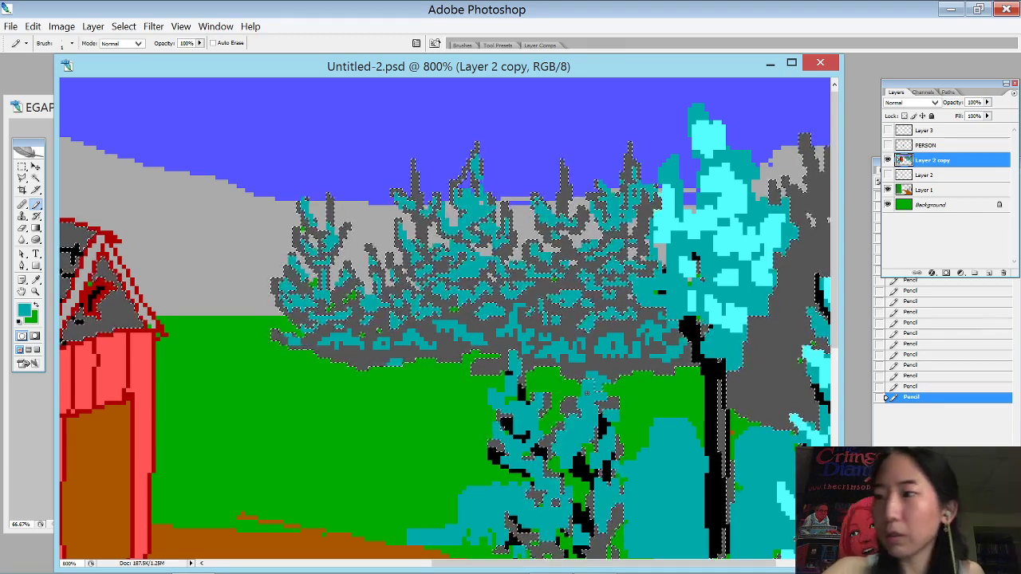
left_click_drag(655, 71, 514, 73)
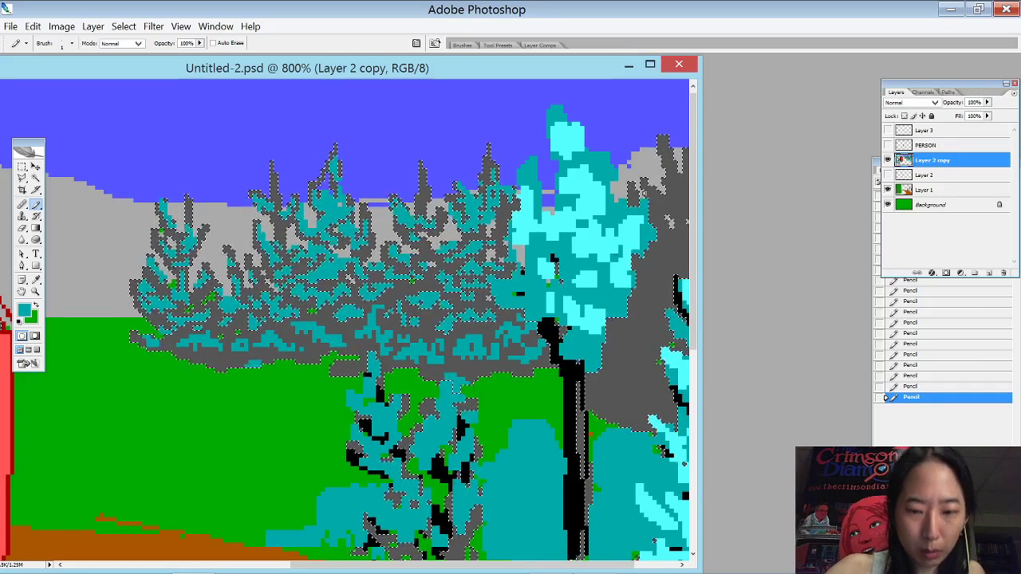
key("ctrl+d")
key("ctrl+minus")
key("ctrl+minus")
key("ctrl+minus")
key("ctrl+minus")
key("ctrl+minus")
key("ctrl+minus")
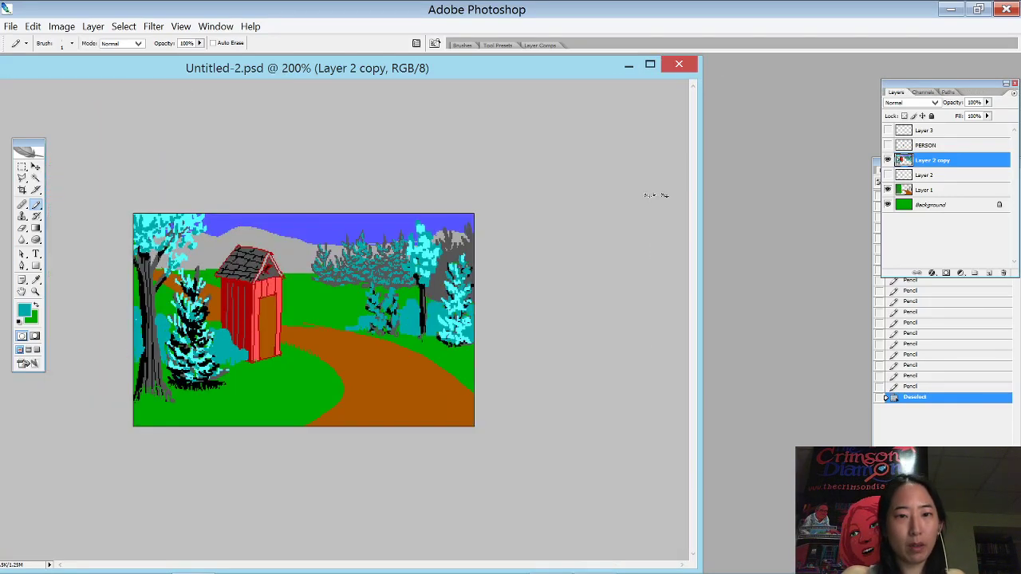
left_click_drag(475, 67, 695, 75)
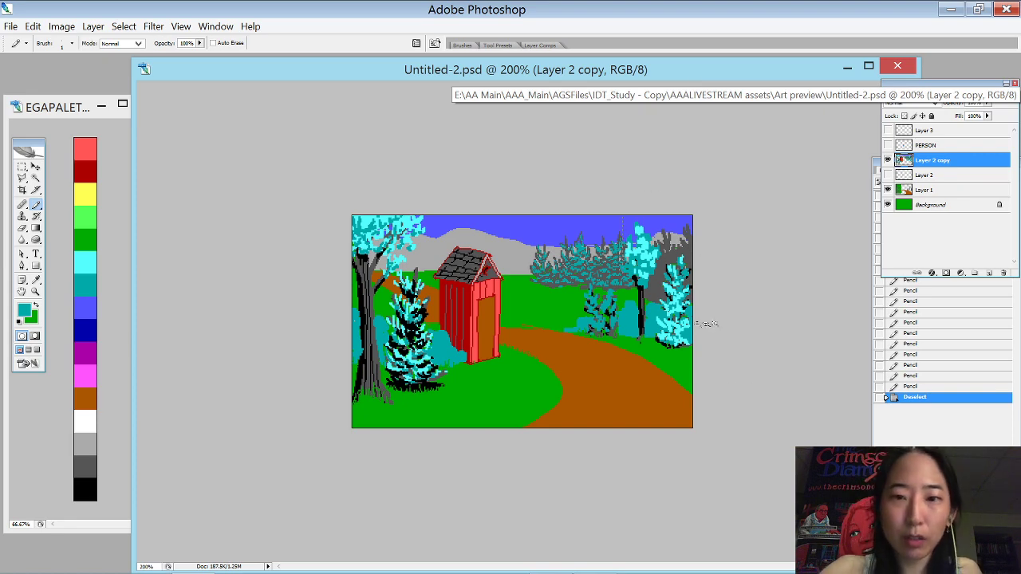
- Select the dark grey areas and paint dark cyan foliage on the upper branches of the grey trees behind the bright cyan tree
left_click_drag(704, 324, 511, 143)
key("w")
left_click(710, 210)
left_click_drag(740, 74, 560, 61)
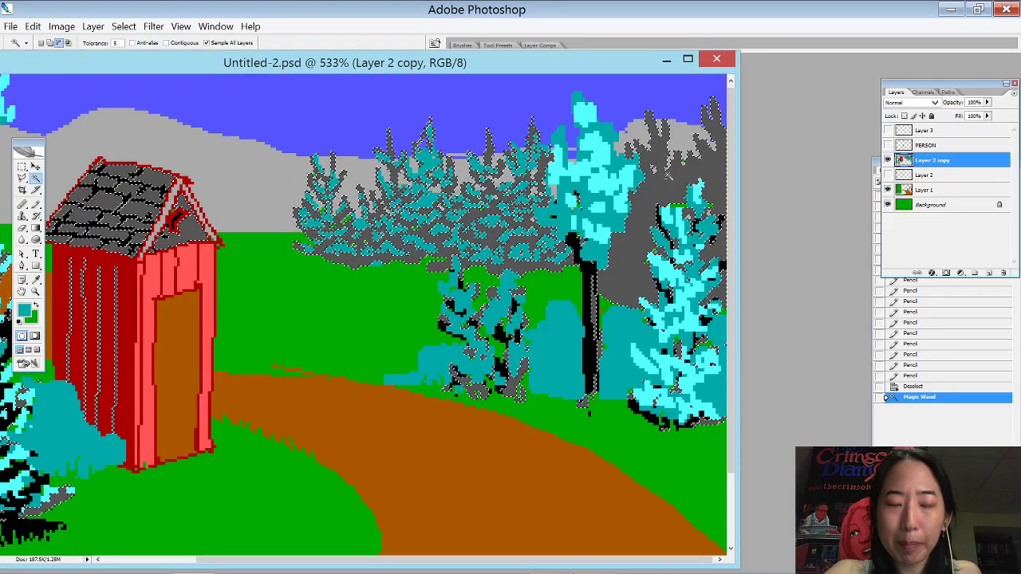
key("b")
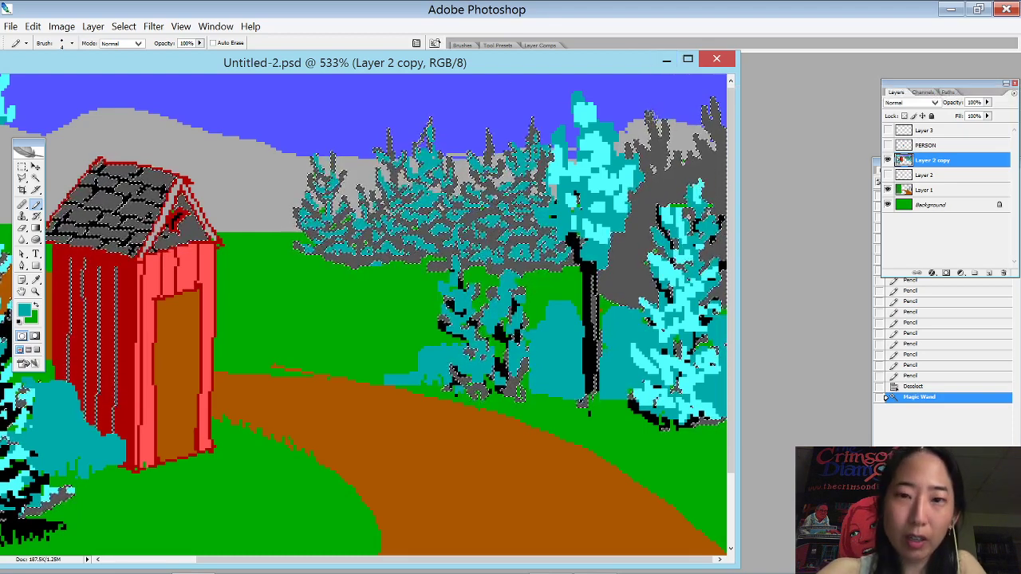
left_click(662, 148)
key("ctrl+z")
mouse_move(670, 166)
left_mouse_down()
mouse_move(670, 151)
mouse_move(653, 148)
mouse_move(666, 134)
left_mouse_up()
left_click(668, 162)
left_click(659, 168)
left_click(653, 175)
left_click(646, 182)
left_click(662, 177)
left_click(667, 180)
- Carry the dark cyan foliage across the rightmost treetops and down the lower grey tree mass, and clear the selection
mouse_move(670, 177)
left_mouse_down()
mouse_move(713, 170)
mouse_move(716, 144)
left_mouse_up()
left_click(707, 176)
left_click(710, 168)
left_click(727, 181)
left_click_drag(643, 209, 621, 268)
left_click(638, 244)
left_click(643, 269)
left_click(637, 284)
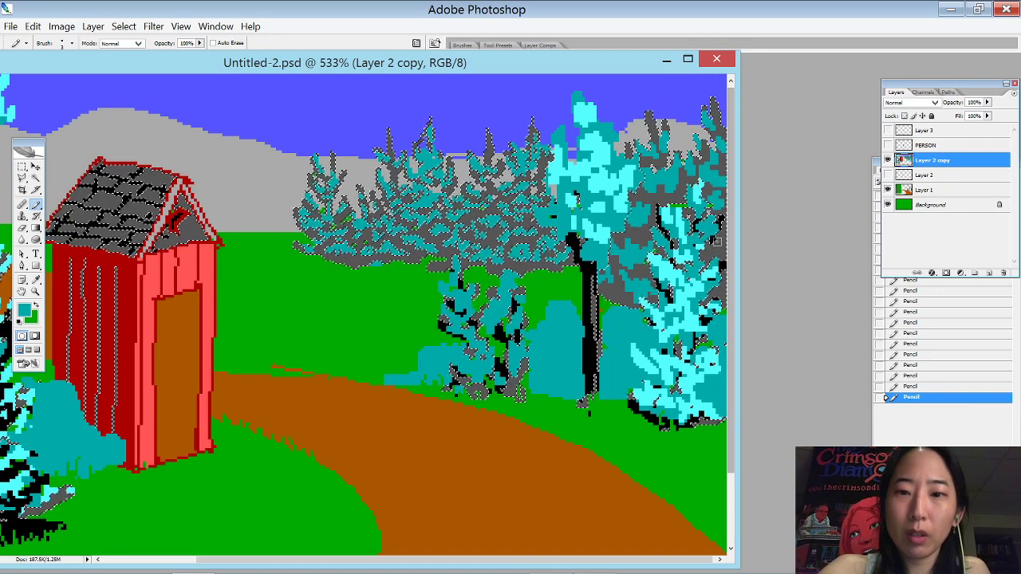
key("ctrl+minus")
key("ctrl+minus")
key("ctrl+d")
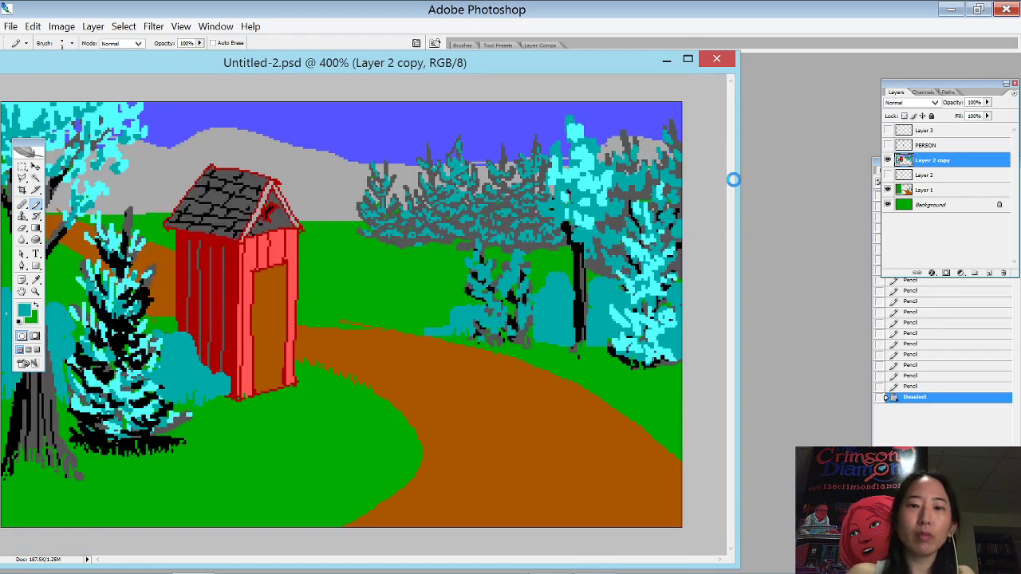
- Try a small yellow checkerboard of single pixels on the light grey mountain above the outhouse roof
left_click_drag(556, 66, 706, 46)
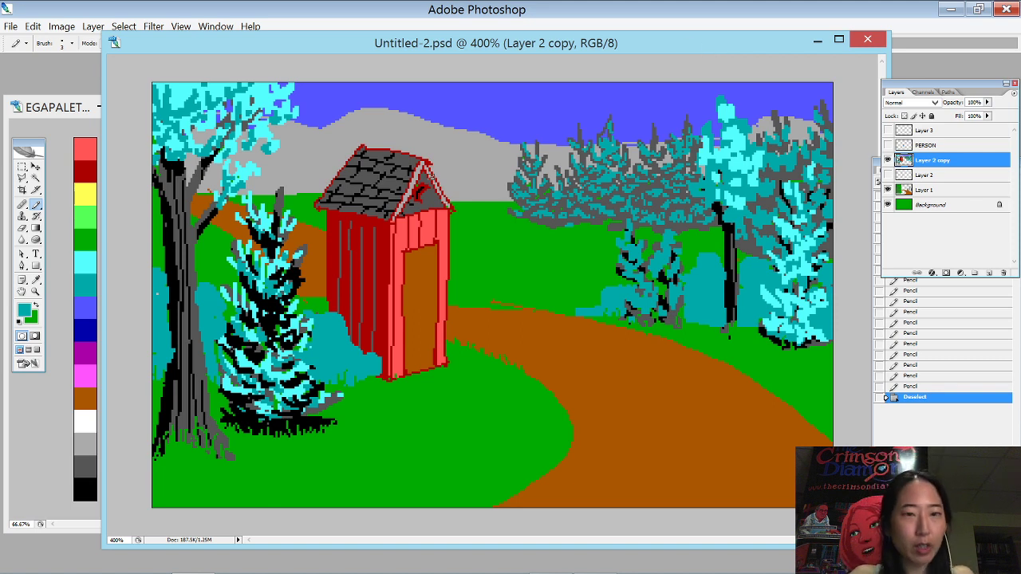
left_click(88, 195)
key("x")
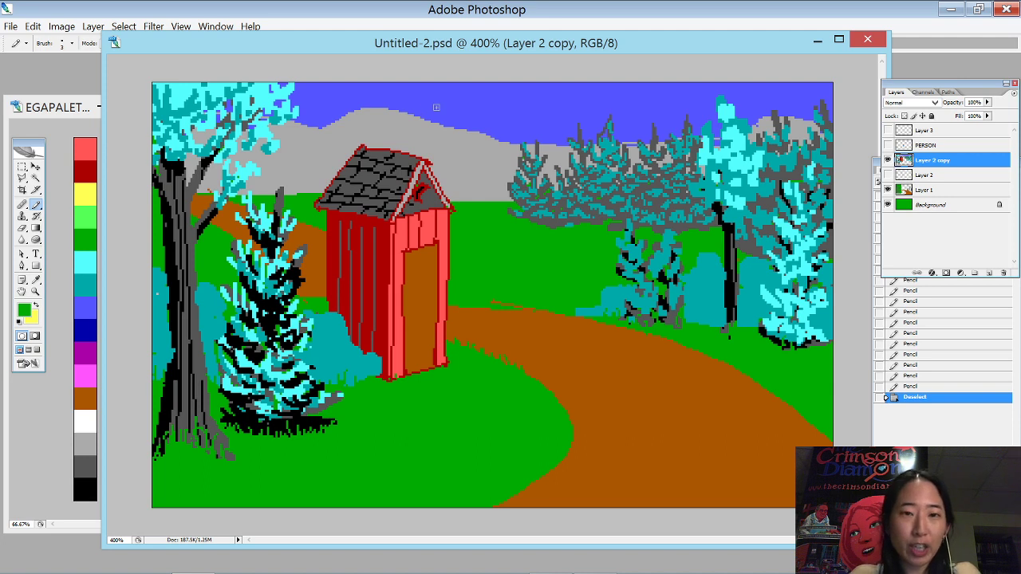
left_click_drag(508, 95, 370, 218)
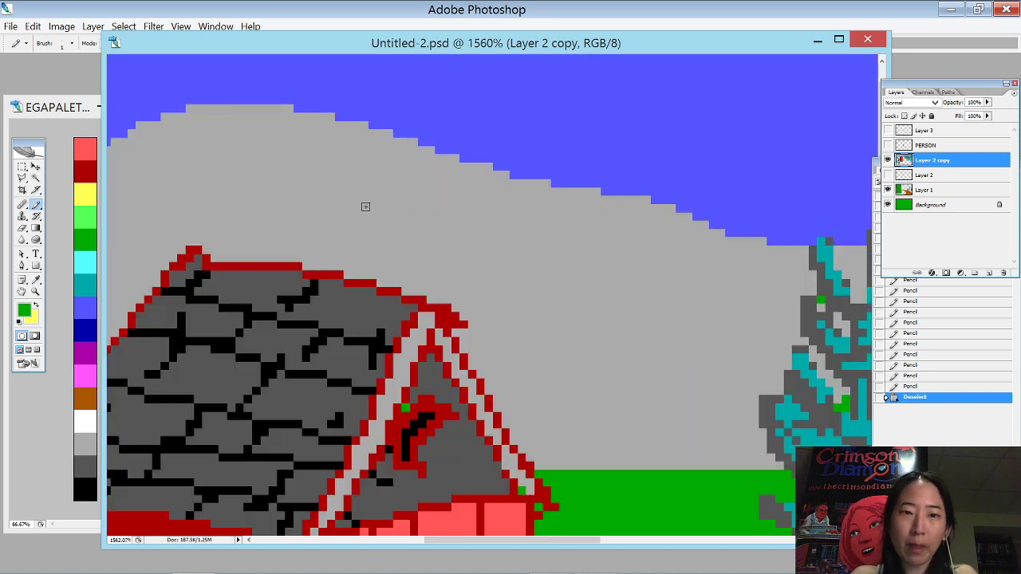
left_click(439, 200)
key("ctrl+z")
key("x")
left_click(456, 200)
left_click(472, 200)
left_click(464, 207)
left_click(455, 214)
left_click(473, 214)
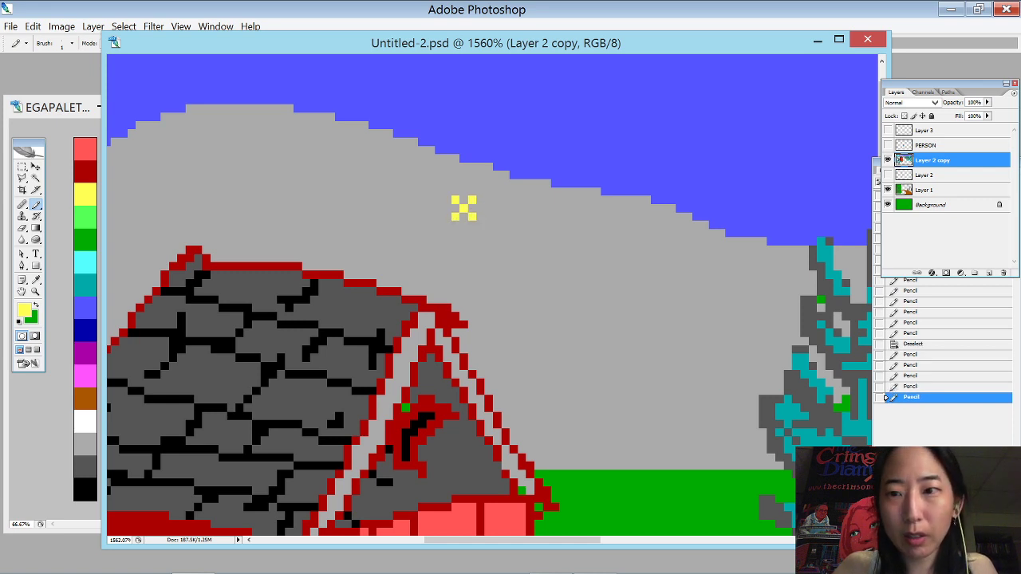
- Cover the yellow test pixels on the mountain with the sampled light grey
left_click(439, 187, "alt")
left_click(472, 201)
left_click(455, 201)
left_click(455, 214)
left_click(472, 214)
- Create a new layer and draw a small yellow checkerboard patch of single pixels over the mountain
key("ctrl+shift+n")
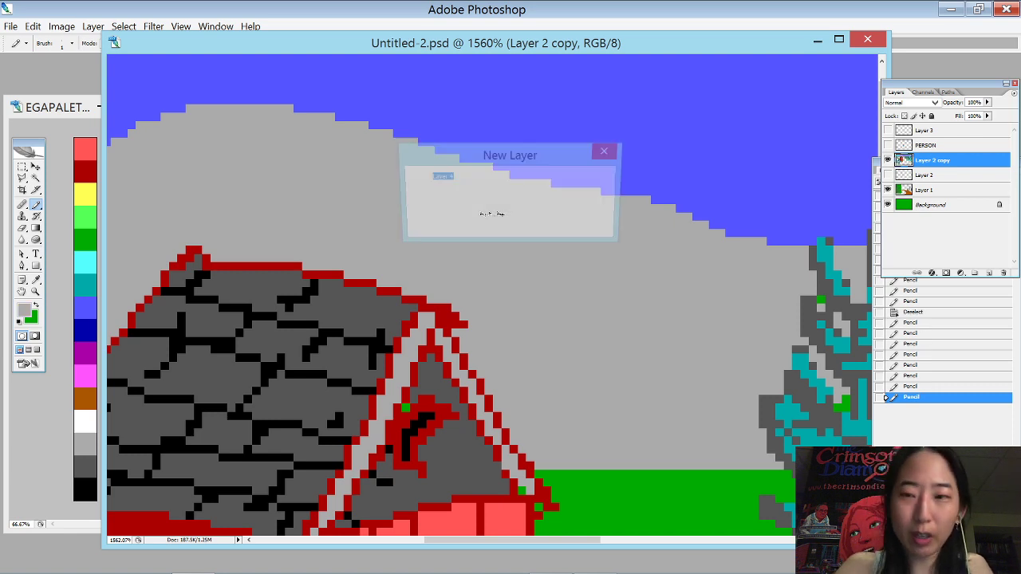
key("Return")
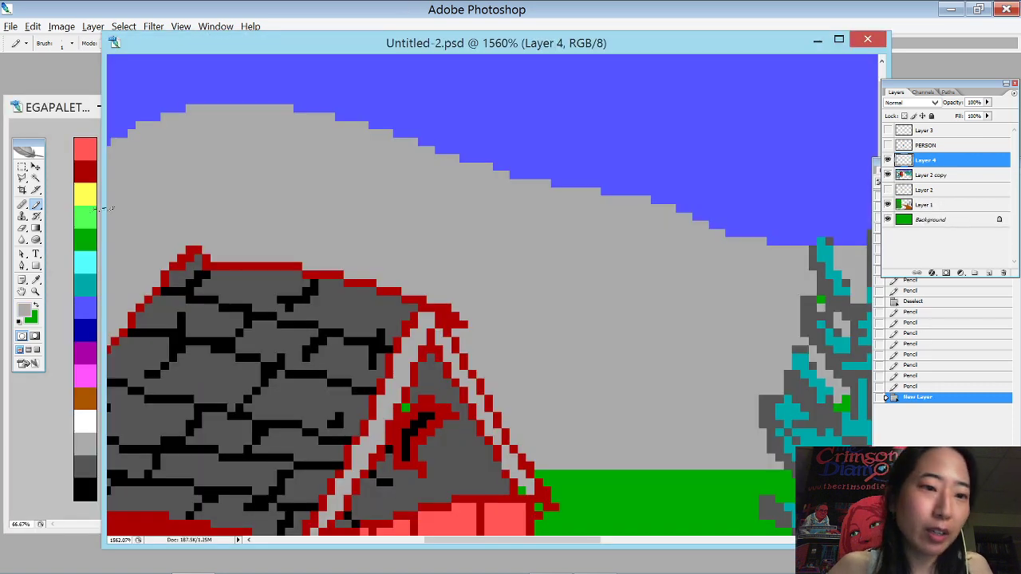
left_click(91, 199)
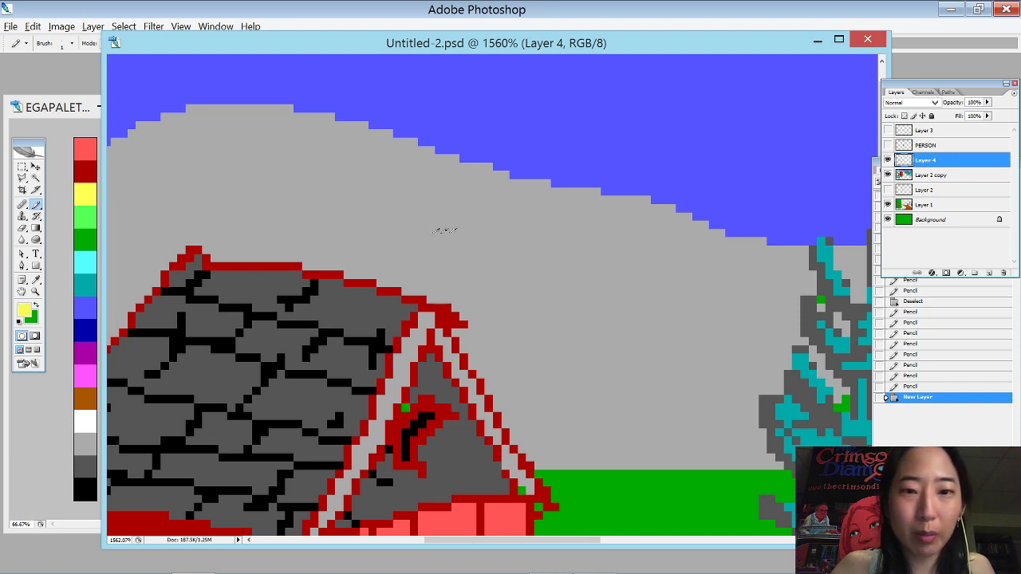
left_click(431, 232)
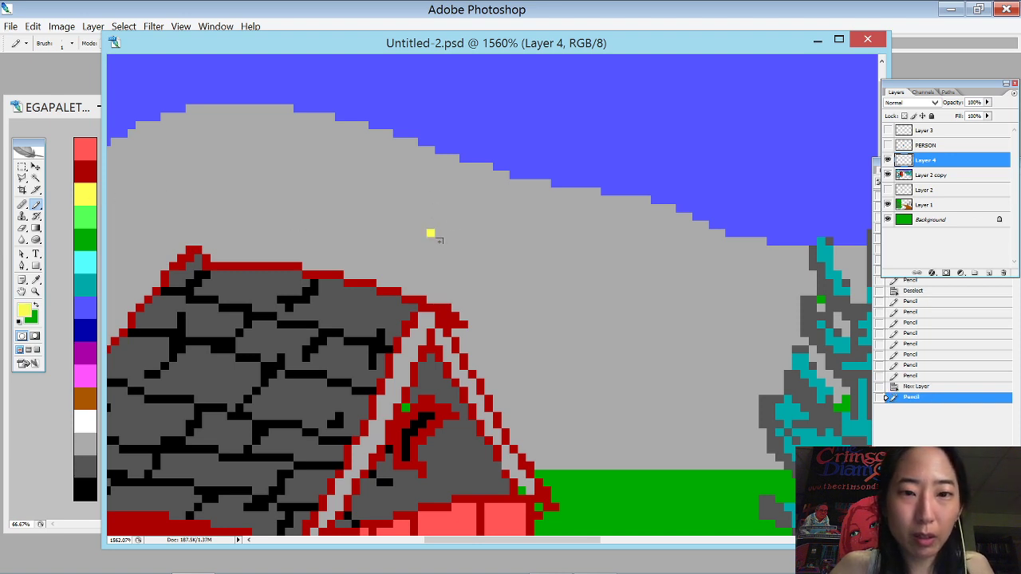
left_click(438, 239)
left_click(446, 233)
left_click(431, 250)
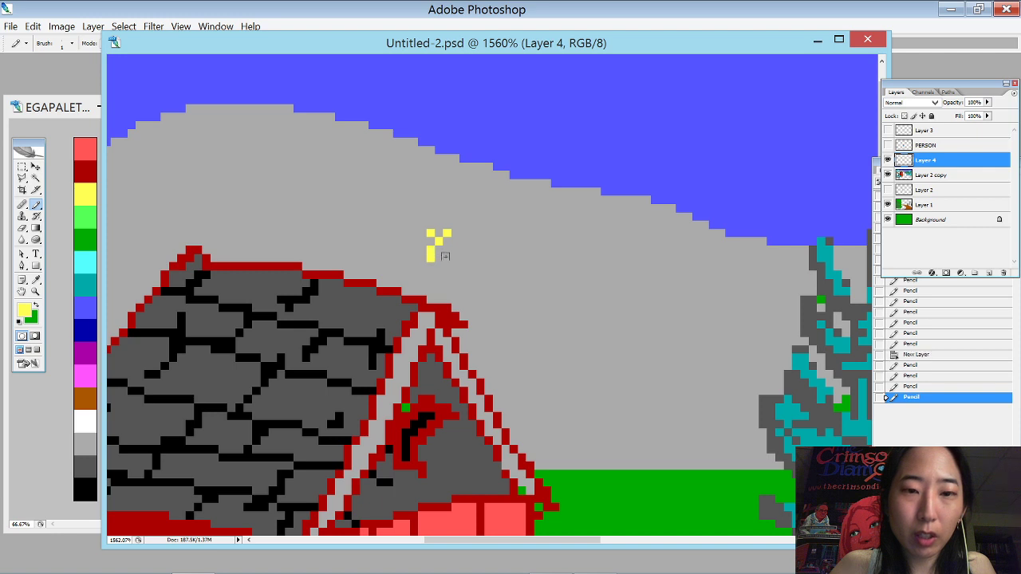
left_click(454, 241)
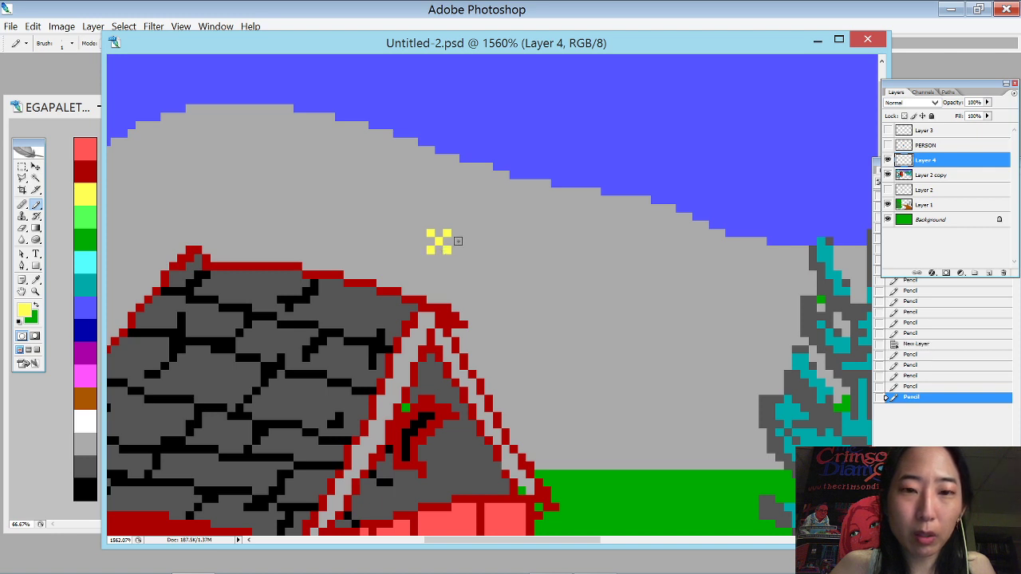
- Duplicate the yellow checker patch sideways and downward into a wide strip, aligning and merging the copies into Layer 4
key("v")
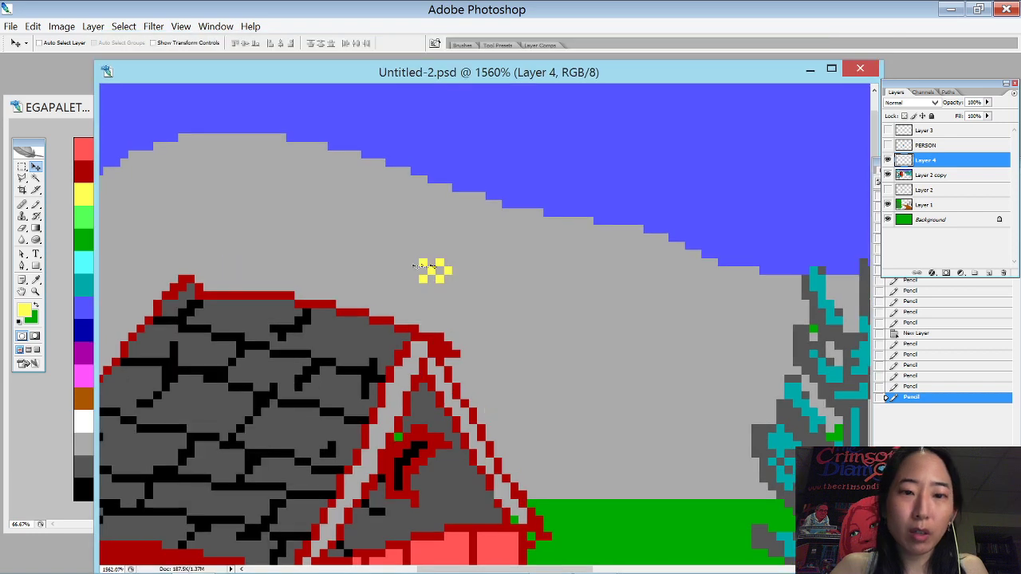
left_click_drag(434, 268, 604, 292)
key("ctrl+e")
key("ctrl+e")
key("ctrl+e")
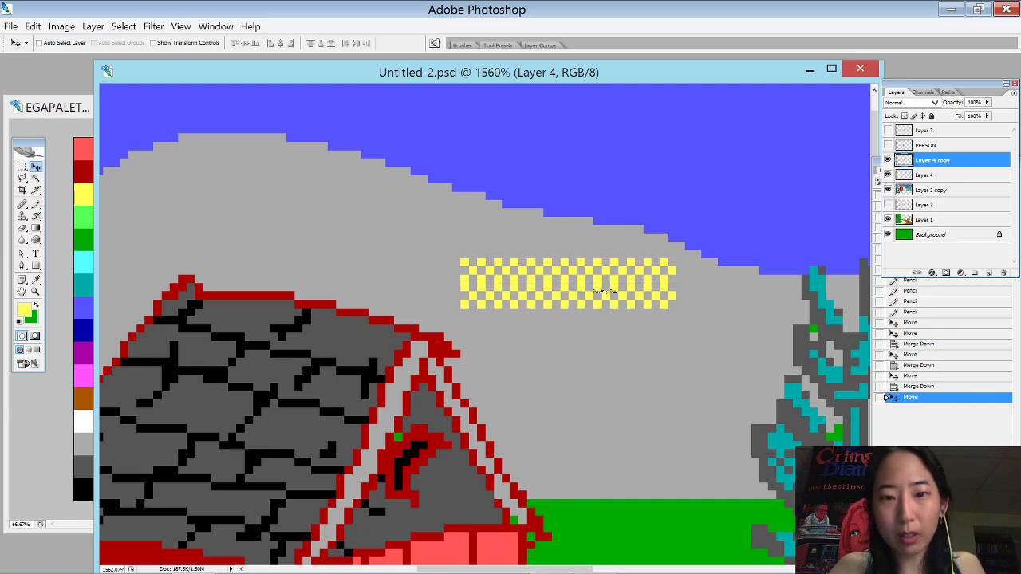
key("Up")
key("ctrl+e")
- Duplicate the checker strip downward into a taller block, nudge the copy up one pixel and merge it down
left_click_drag(599, 256, 598, 368)
key("ctrl+e")
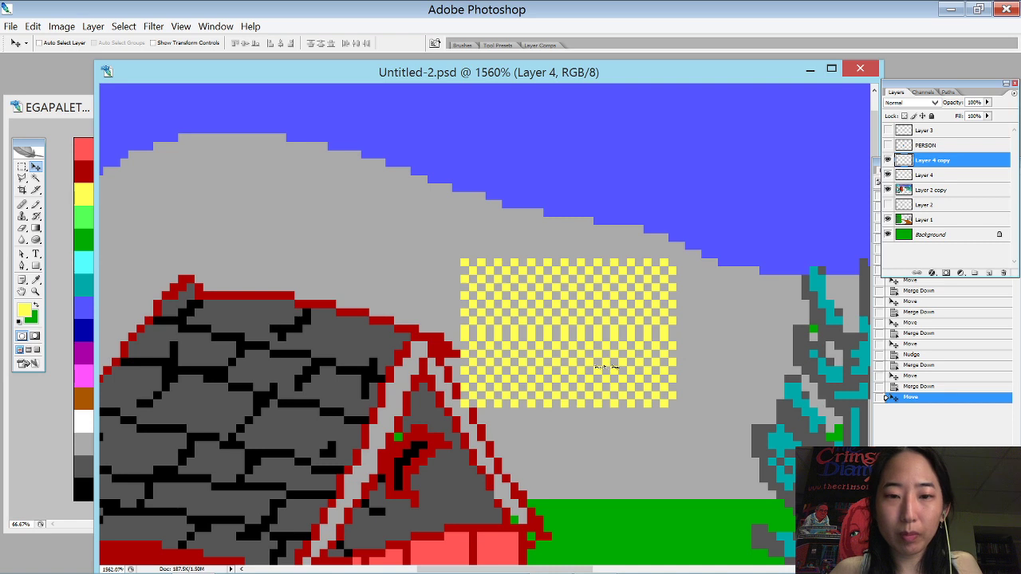
key("Up")
key("ctrl+e")
key("ctrl+minus")
key("ctrl+minus")
key("ctrl+minus")
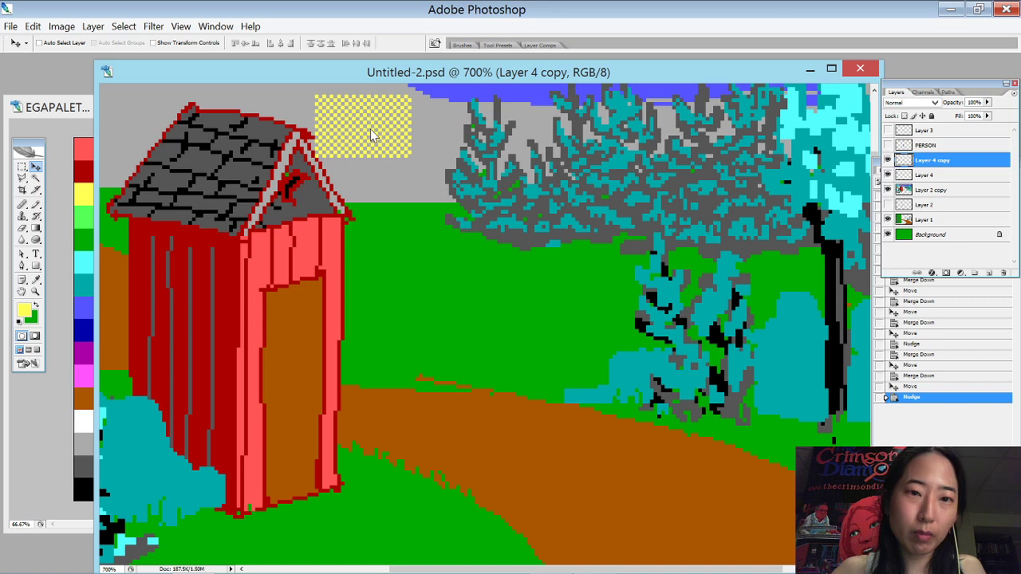
- Duplicate the checker block rightward over the leftmost distant conifer, aligning and merging the copies, and keep the document open
left_click_drag(371, 135, 452, 143)
key("Up")
key("ctrl+e")
key("ctrl+e")
key("Right")
key("ctrl+w")
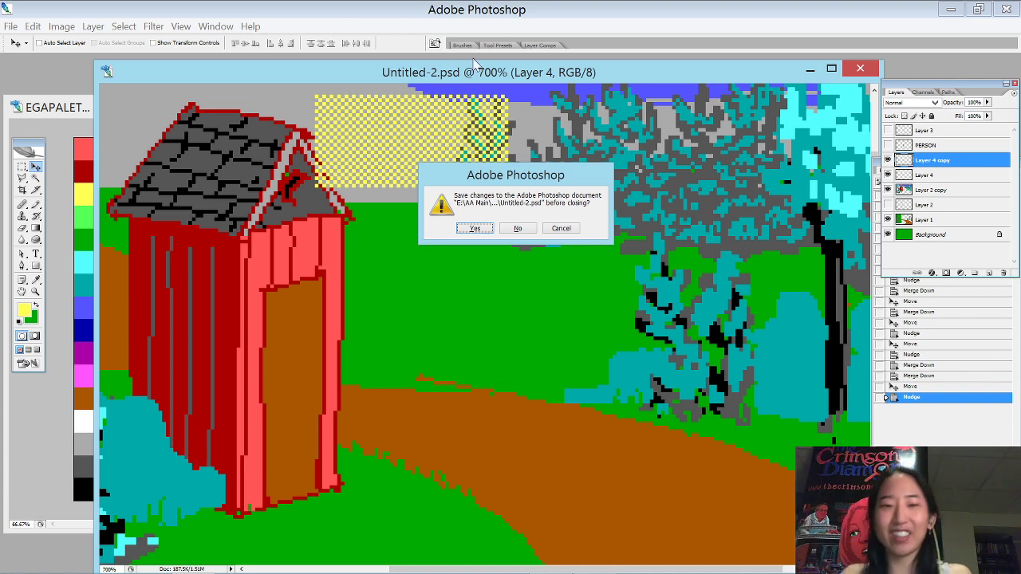
left_click(561, 228)
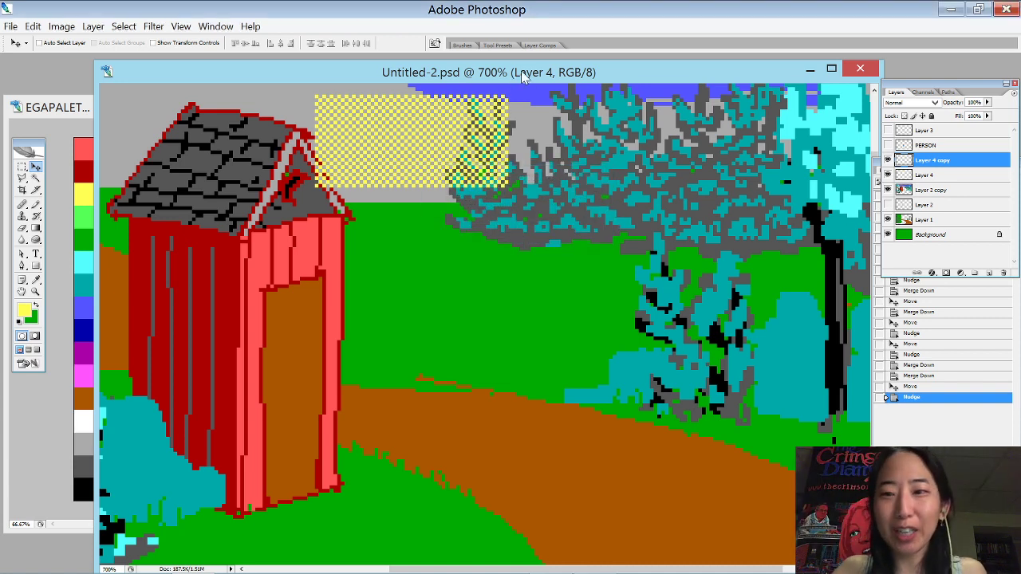
- Duplicate the yellow checker block right and down over the distant tree line and merge the copies into Layer 4
key("ctrl+e")
left_click_drag(491, 142, 579, 225)
key("ctrl+e")
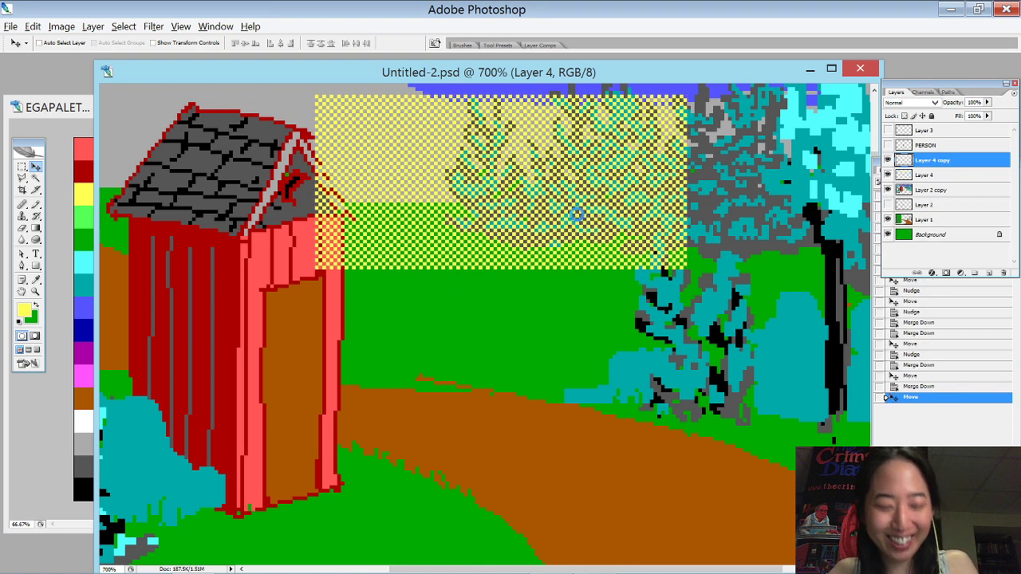
key("ctrl+e")
- Extend the checker pattern down to the path and across to the right side of the scene with merged duplicates
key("ctrl+minus")
key("ctrl+minus")
left_click_drag(416, 208, 416, 332)
key("ctrl+e")
left_click_drag(435, 244, 692, 249)
key("ctrl+e")
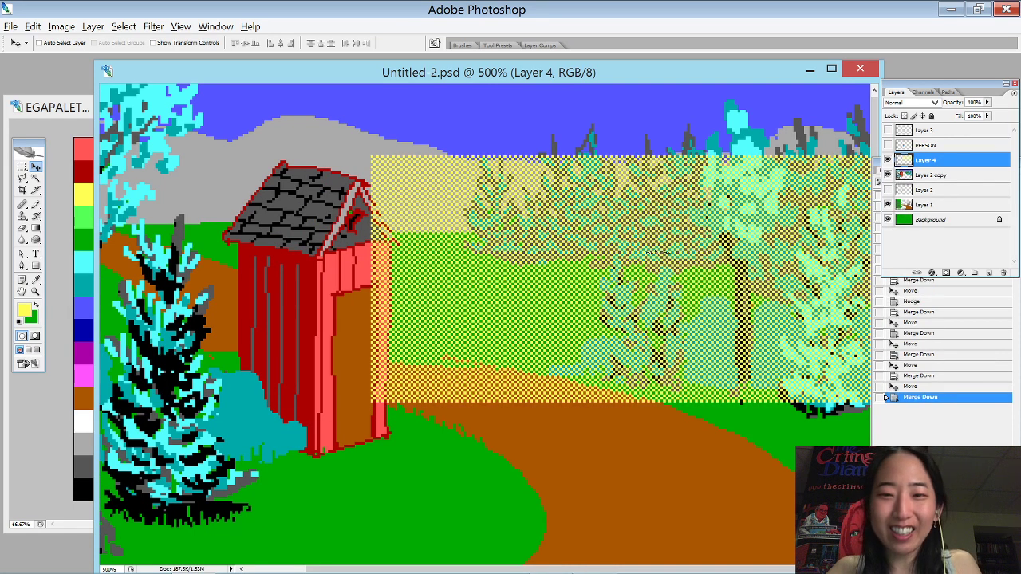
- Duplicate the checker pattern to cover the full width of the scene's upper part, nudge the copy down one pixel and merge
key("ctrl+minus")
key("ctrl+minus")
left_click_drag(609, 293, 609, 238)
key("ctrl+e")
key("ctrl+z")
key("Down")
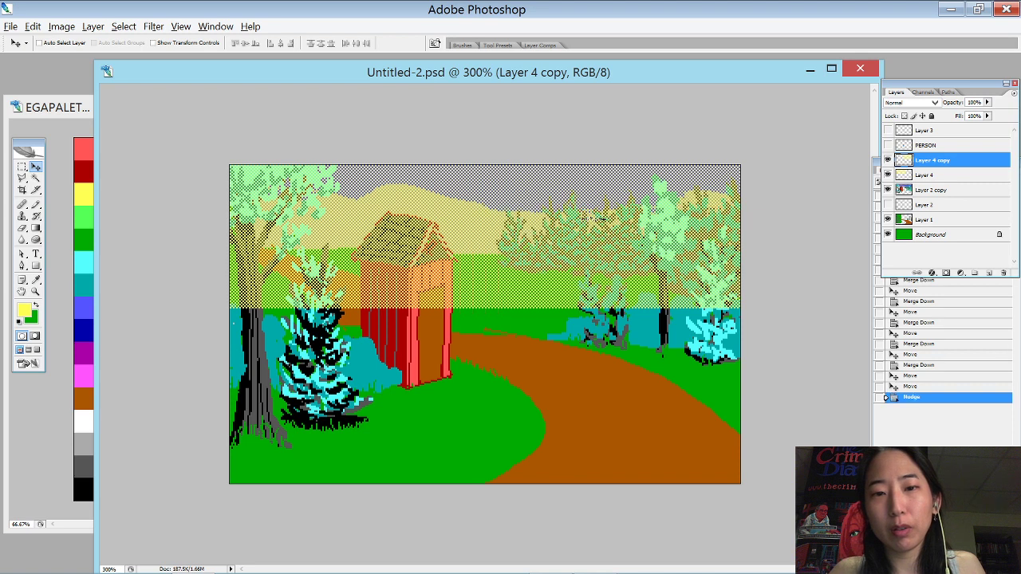
key("ctrl+e")
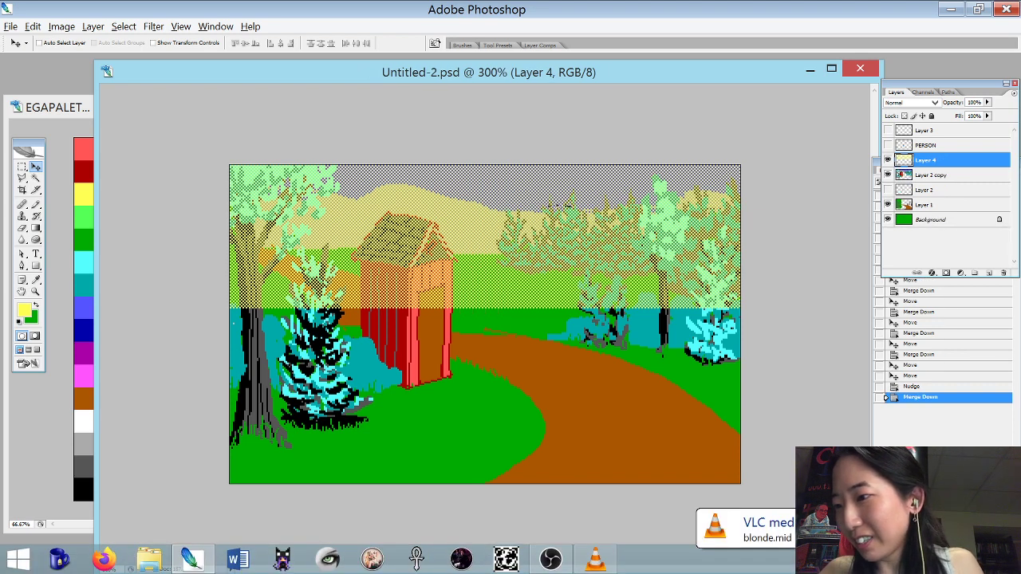
- Shift the yellow checker pattern down over the lower part of the scene
left_click_drag(484, 226, 438, 352)
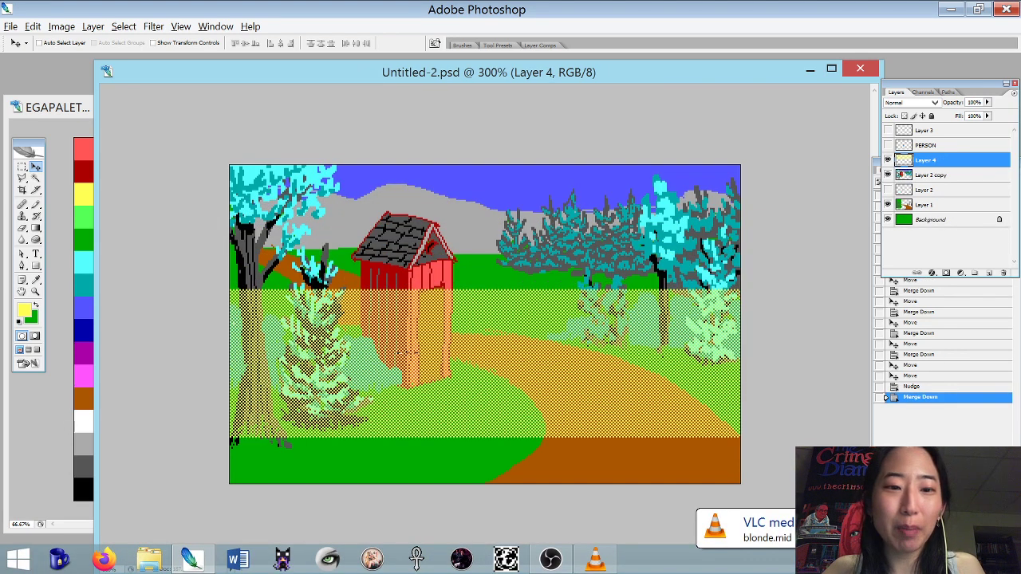
- Copy the yellow checkerboard dither until it covers the whole canvas, merging the copies into Layer 4
key("ctrl+z")
left_click_drag(469, 266, 451, 389)
key("Down")
key("ctrl+e")
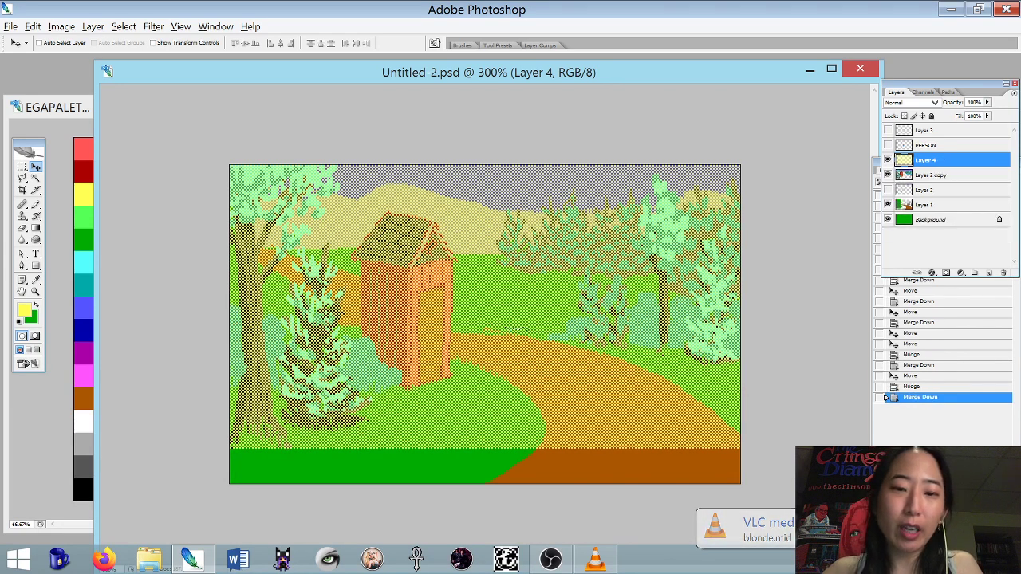
key("alt+Down")
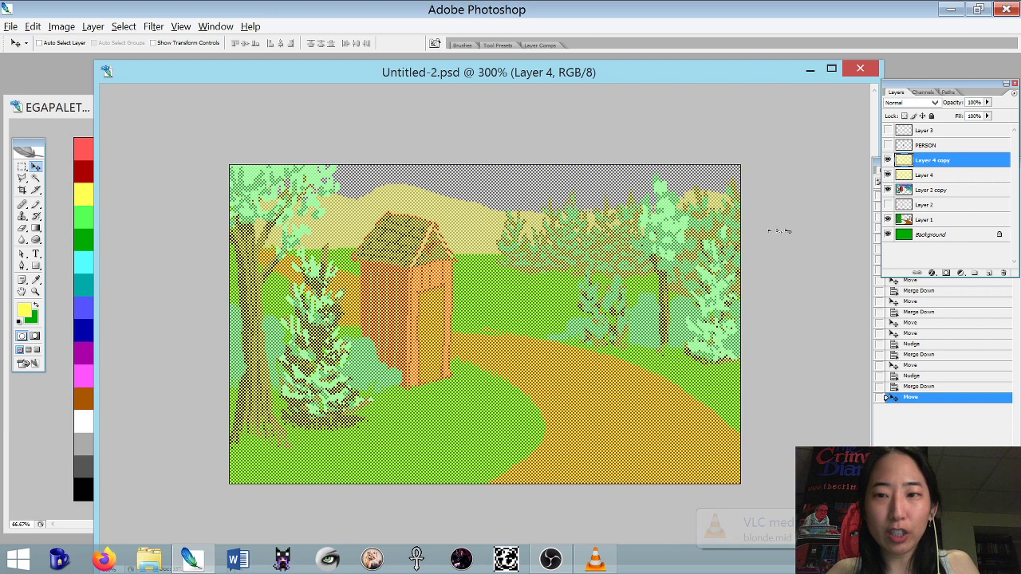
key("ctrl+e")
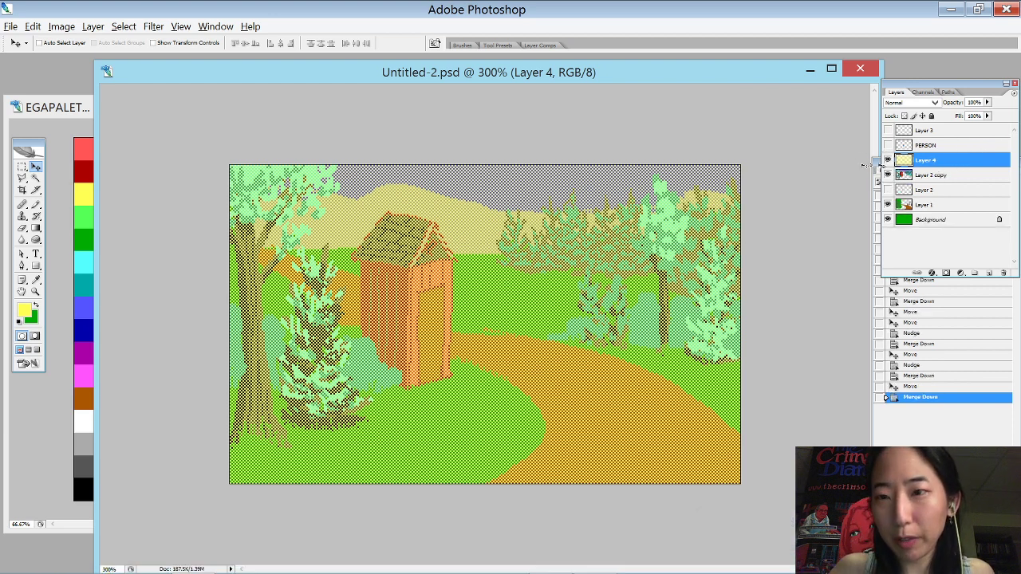
- Duplicate Layer 4 as a hidden spare copy and make the original, visible Layer 4 active
right_click(949, 160)
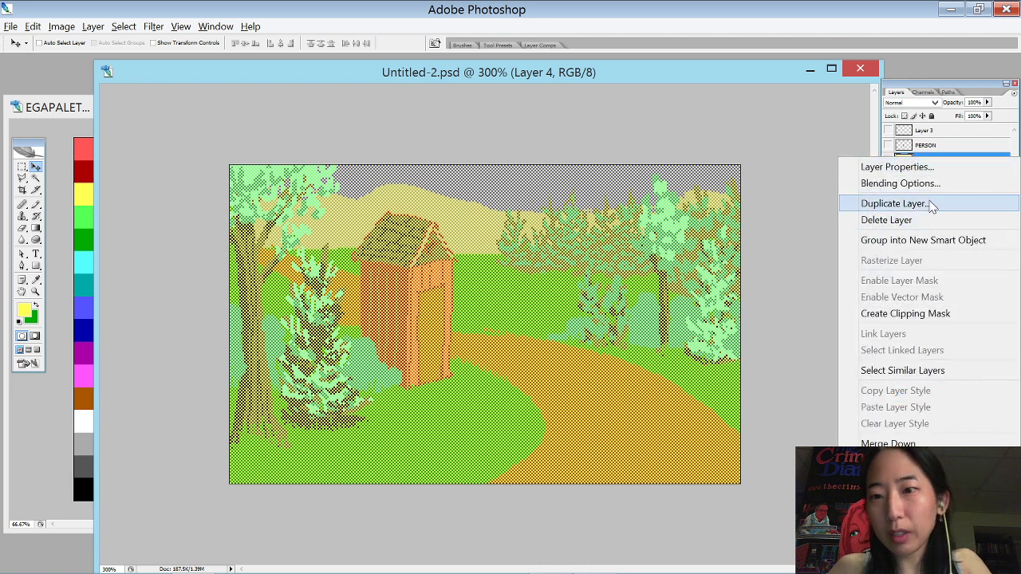
left_click(925, 203)
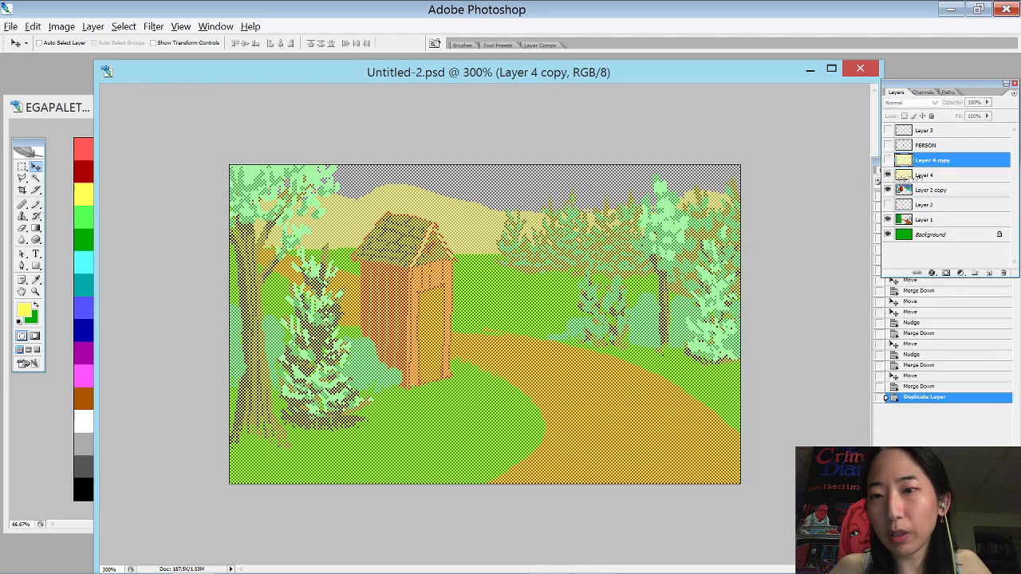
left_click(919, 174)
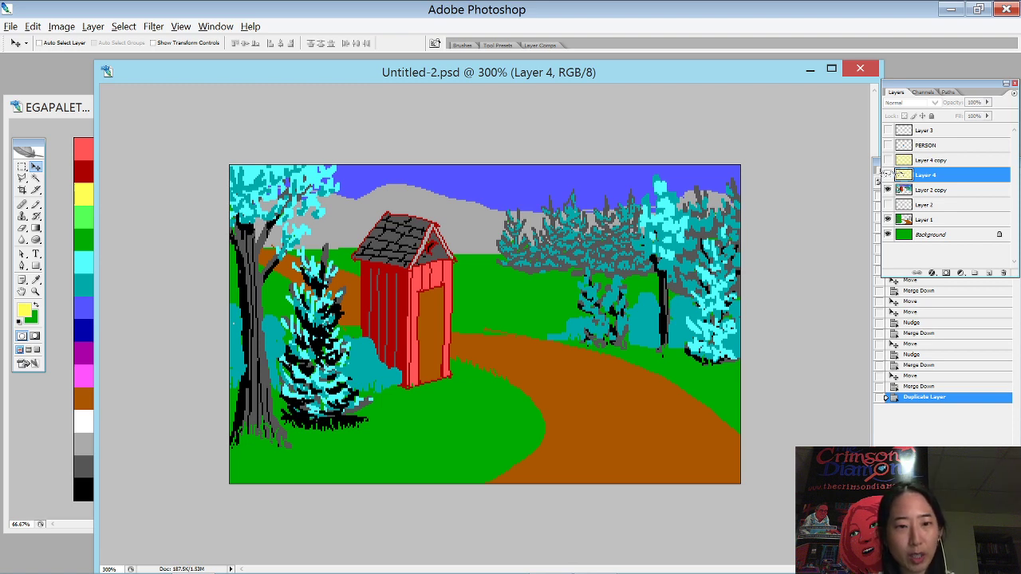
left_click(888, 174)
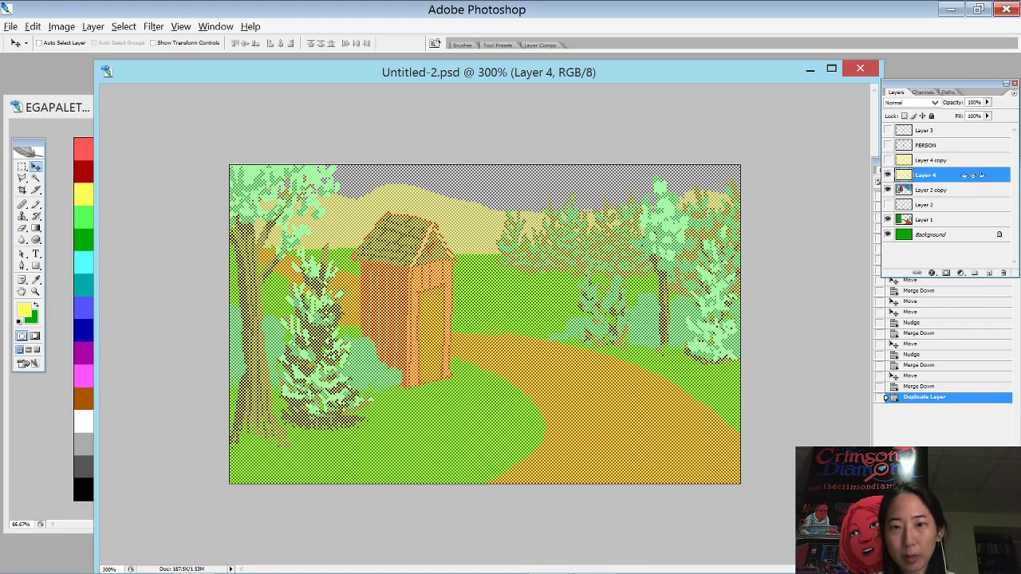
- Select all the yellow dither pixels on Layer 4 with the Magic Wand, recolour them green, and deselect
scroll(591, 186, "up", 7)
key("w")
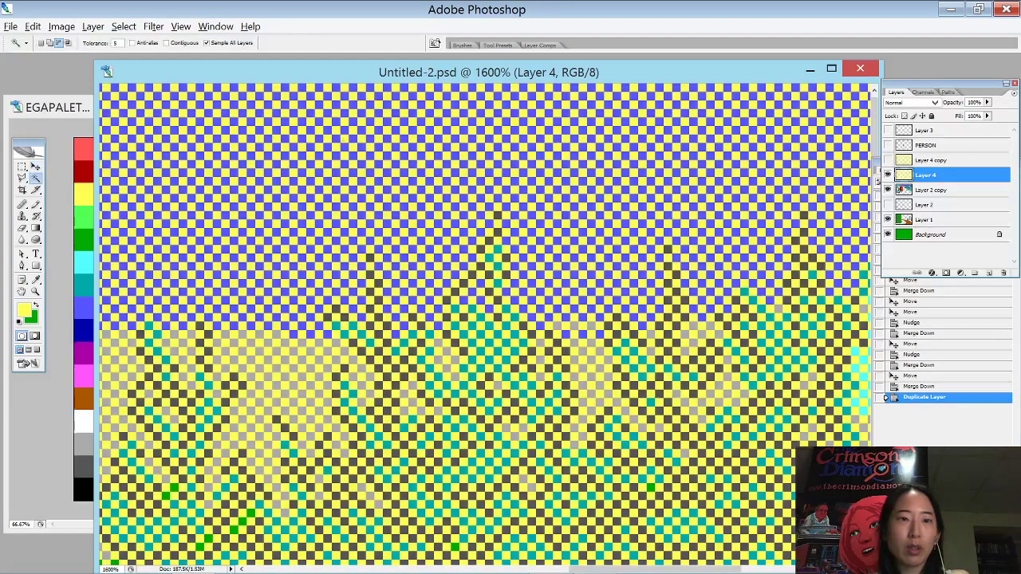
left_click(317, 170)
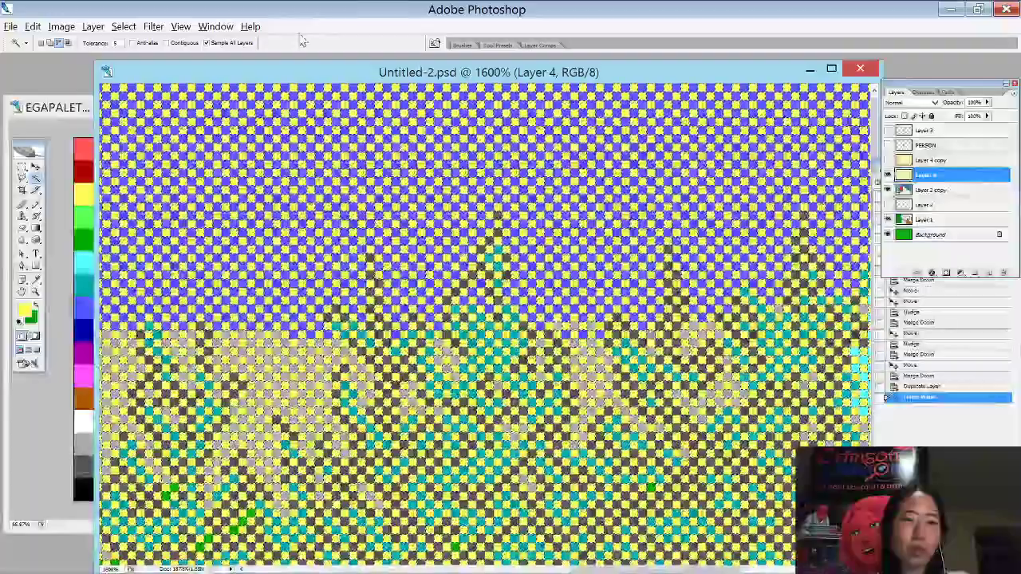
key("ctrl+BackSpace")
key("ctrl+d")
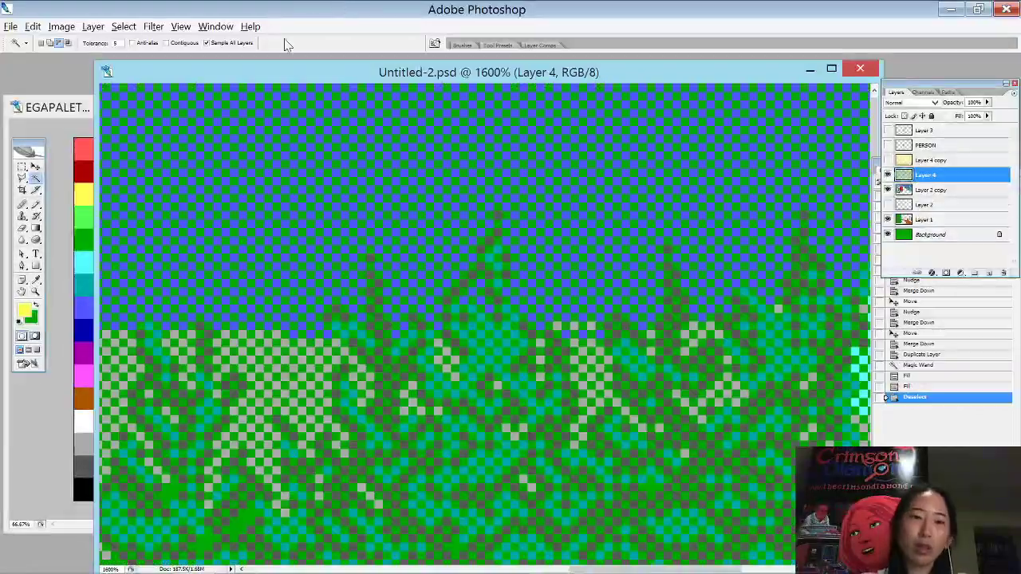
- Add a layer mask to Layer 4 that hides the entire green dither
key("ctrl+minus")
key("ctrl+minus")
key("ctrl+minus")
key("ctrl+minus")
key("ctrl+minus")
key("ctrl+minus")
key("ctrl+minus")
key("ctrl+minus")
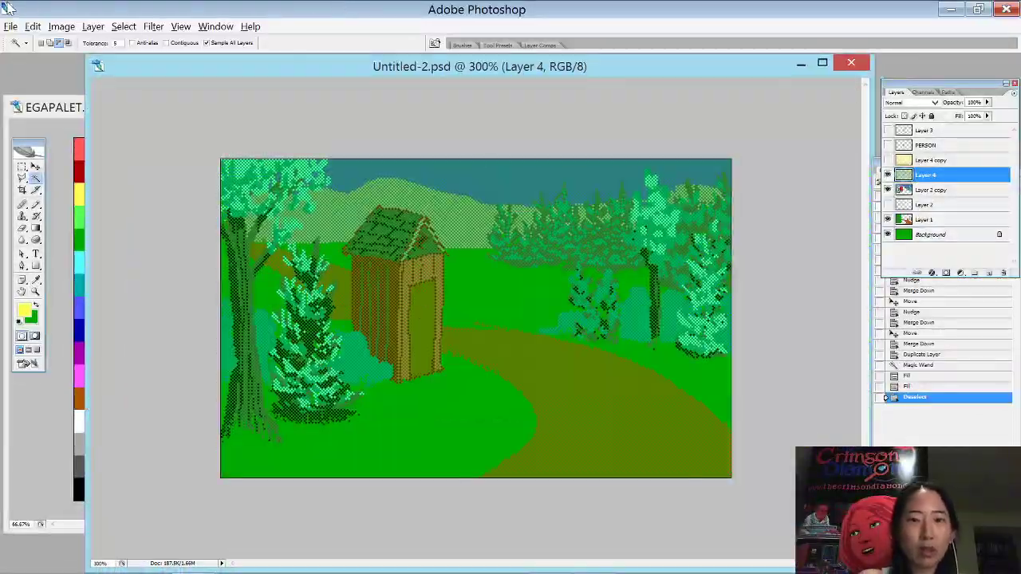
left_click(92, 26)
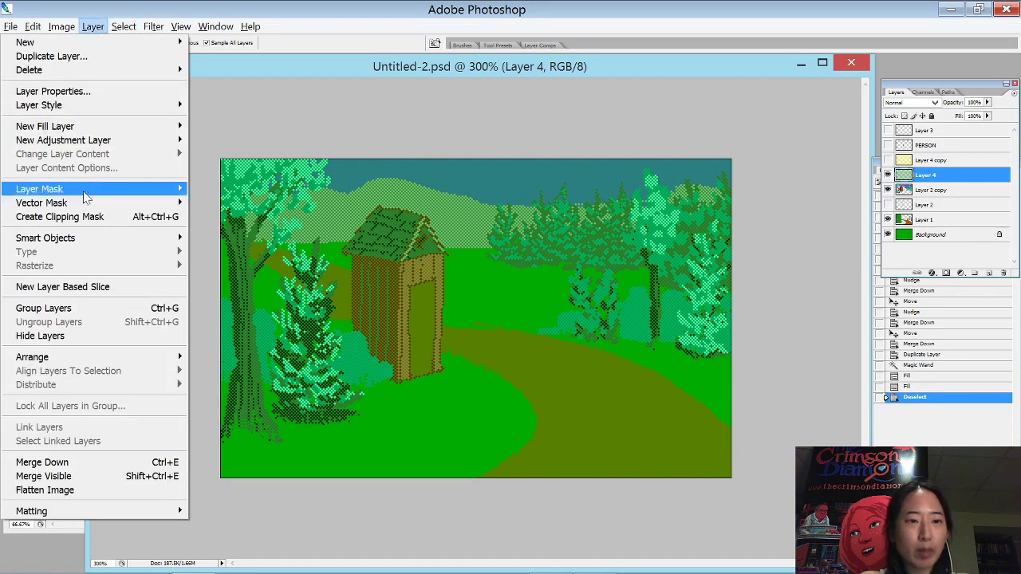
mouse_move(104, 190)
left_click(217, 202)
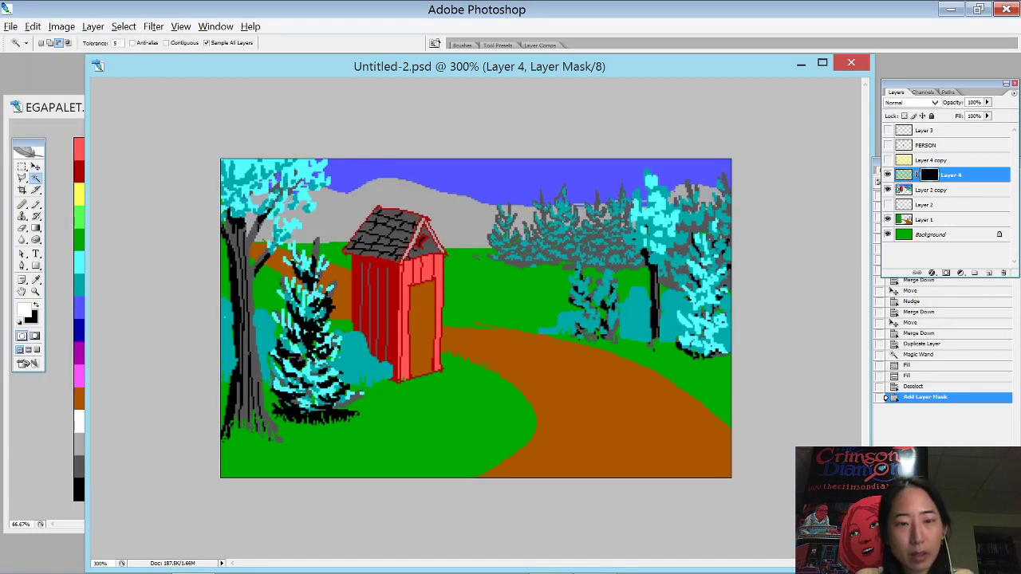
- Set the Magic Wand to Contiguous, select the teal bush beside the outhouse, and fill it white on Layer 4's mask to reveal the dither
left_click(359, 372)
key("ctrl+d")
left_click(190, 43)
key("x")
left_click(363, 372)
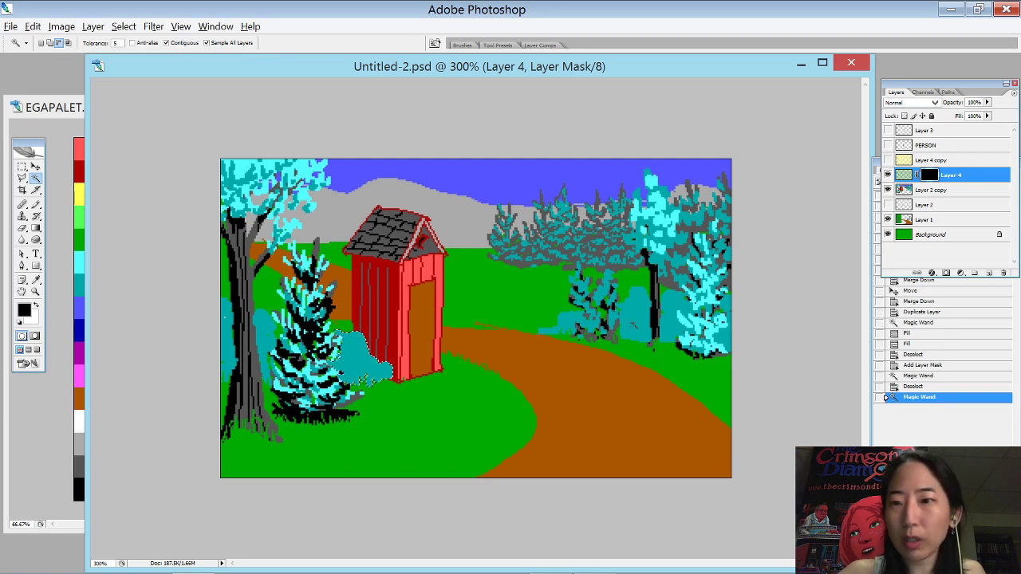
key("ctrl+BackSpace")
key("ctrl+d")
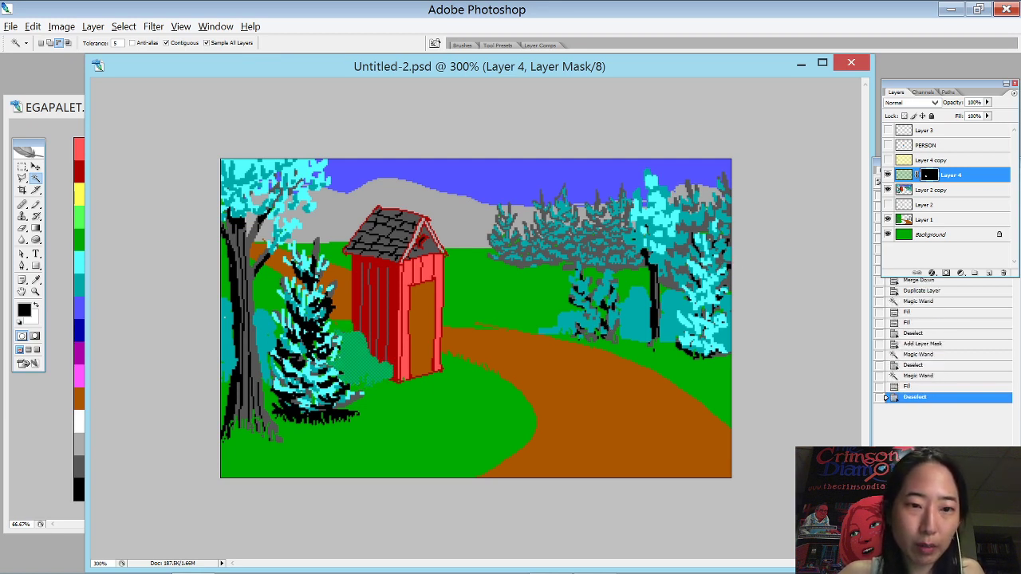
- Reveal the green dither on the two teal bushes on either side of the large left tree's trunk
left_click_drag(243, 286, 357, 397)
left_click(274, 224)
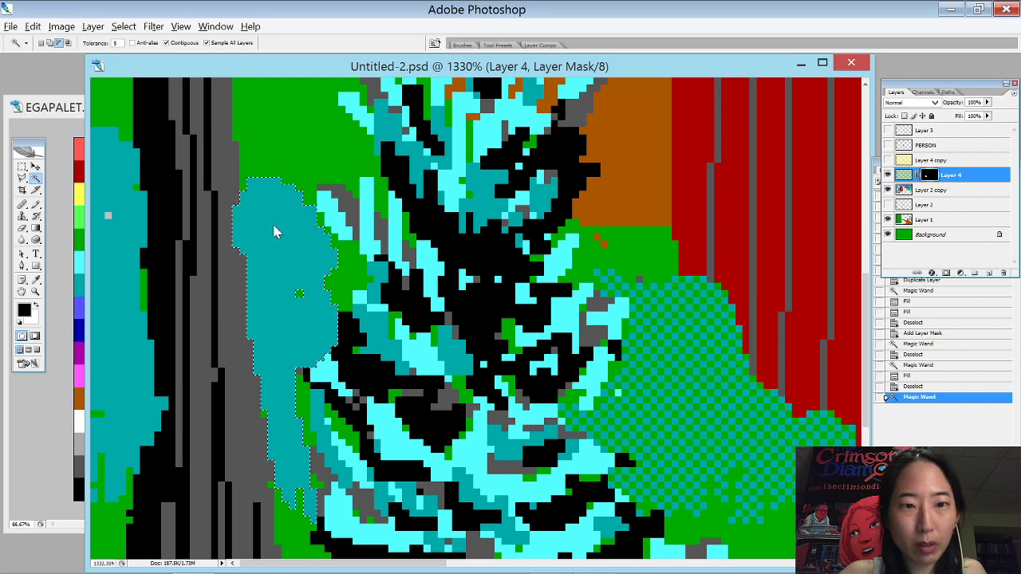
key("ctrl+BackSpace")
key("ctrl+BackSpace")
key("ctrl+d")
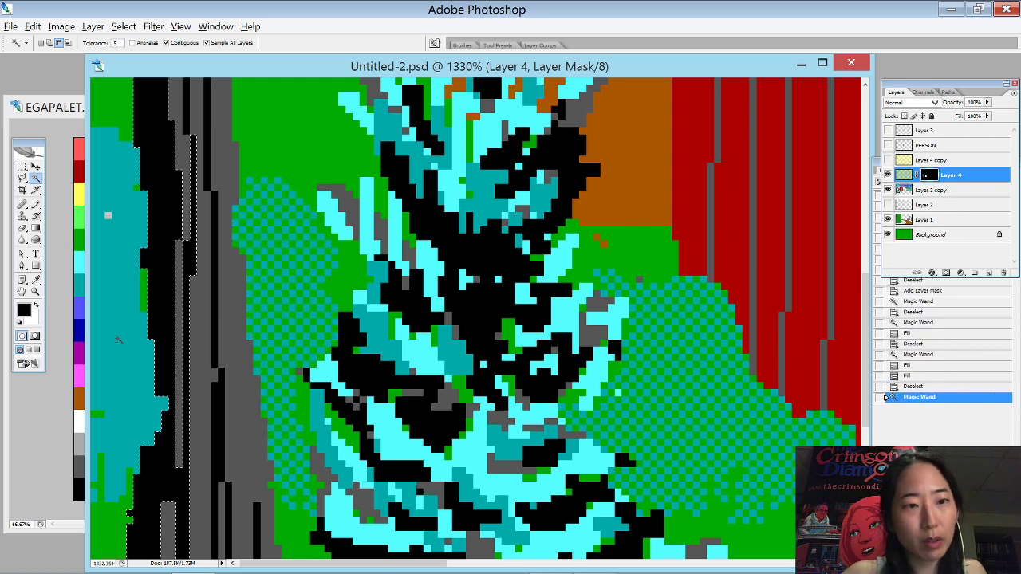
left_click(121, 343)
key("ctrl+BackSpace")
key("ctrl+BackSpace")
key("ctrl+d")
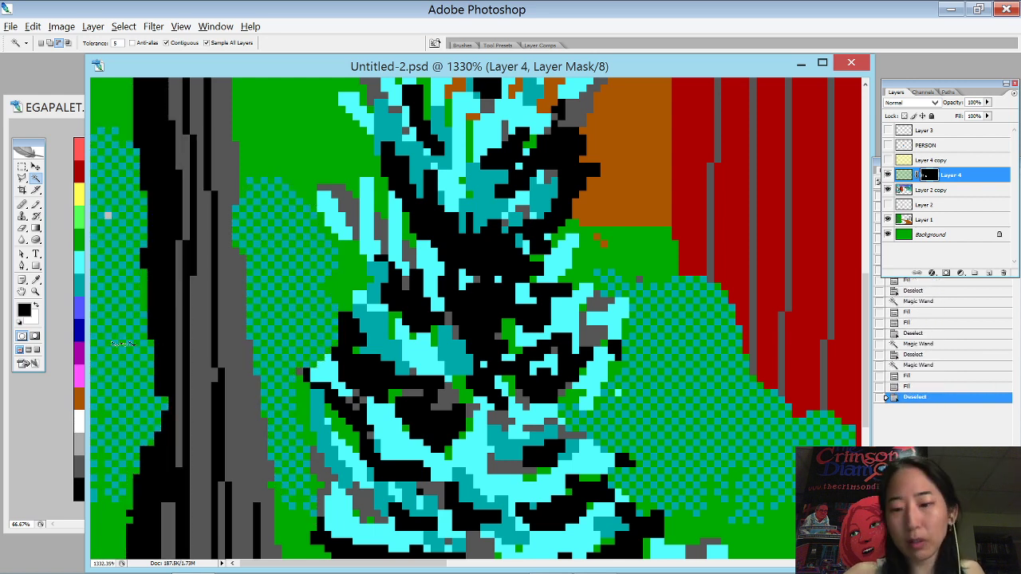
- Select the teal bushes and adjoining foliage around the trees on the picture's right side with the Magic Wand
key("ctrl+0")
left_click_drag(594, 250, 792, 399)
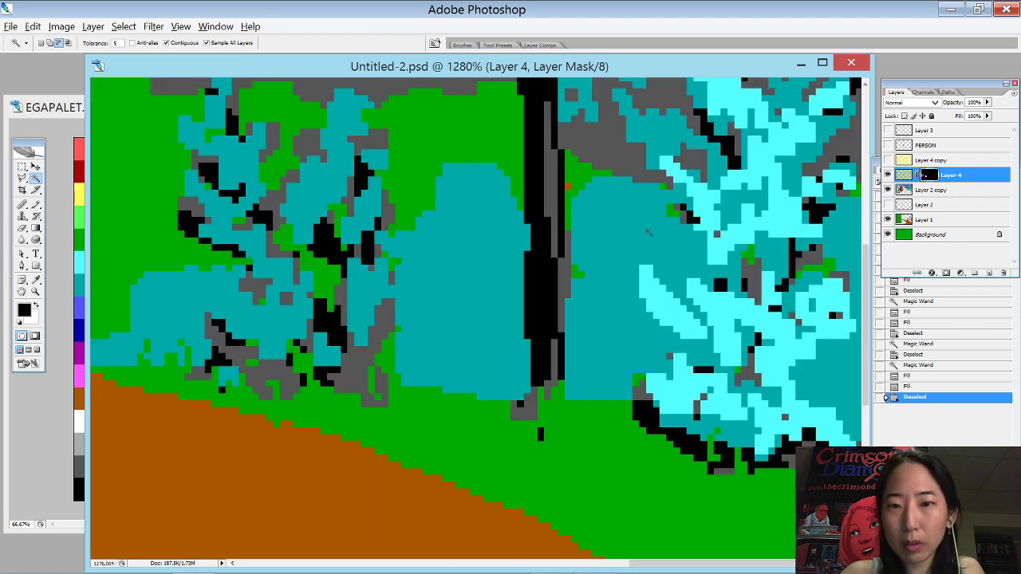
left_click(643, 233)
left_click(481, 299, "shift")
left_click(375, 279, "shift")
left_click(263, 312, "shift")
left_click_drag(683, 347, 676, 323)
left_click(689, 294, "shift")
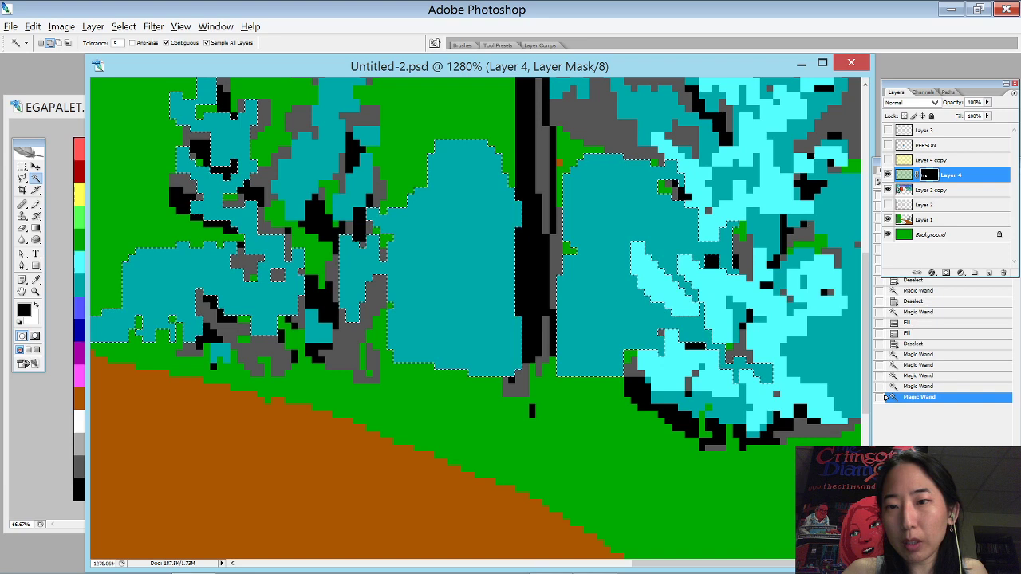
left_click(820, 190, "shift")
- Try to edit the bush selection in Quick Mask mode with an enlarged Pencil
key("q")
key("q")
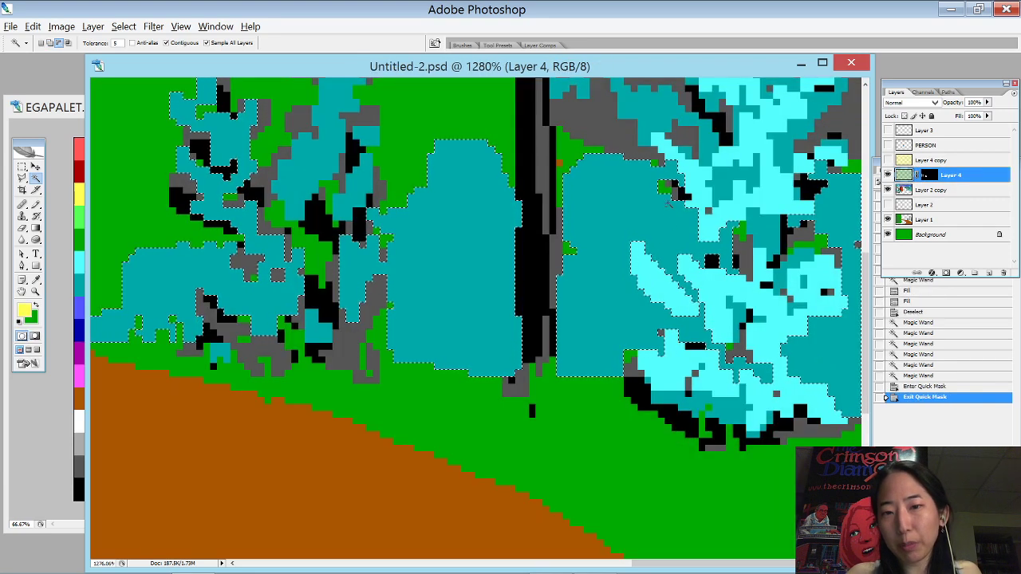
key("q")
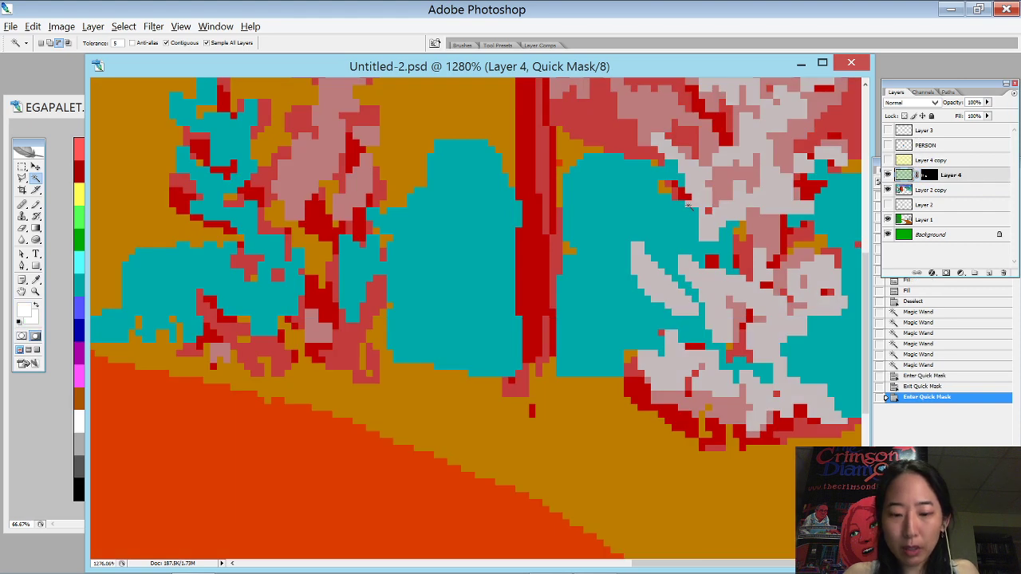
key("b")
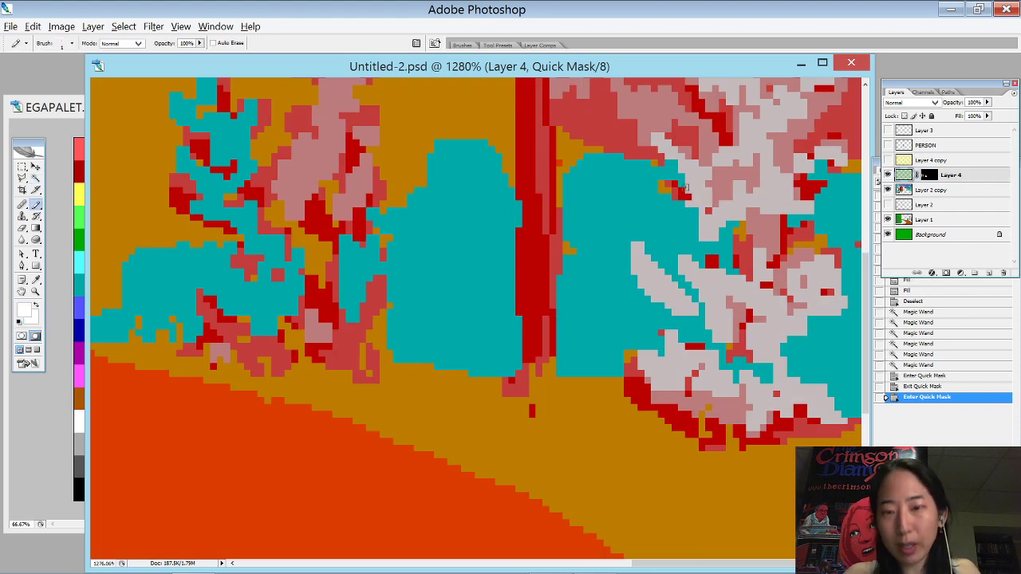
key("bracketright")
key("bracketright")
key("ctrl+z")
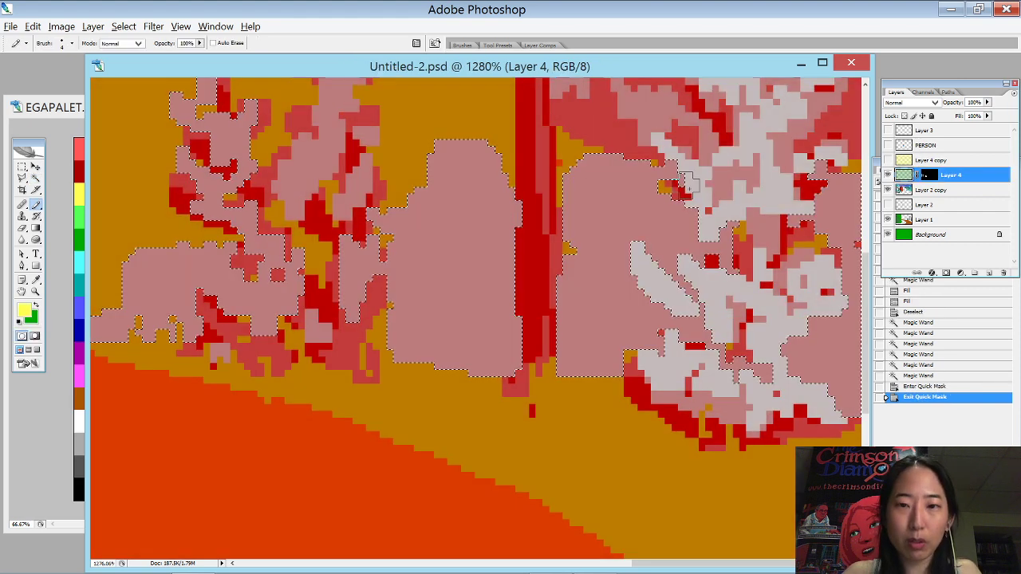
- Drop the selection and try to clear the red overlay by toggling Quick Mask mode on and off
key("ctrl+d")
key("w")
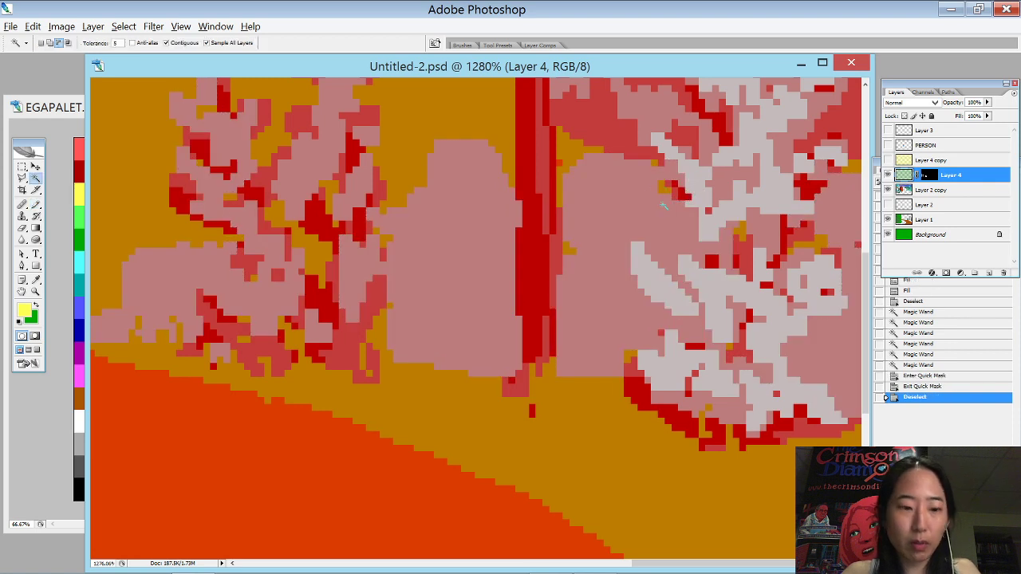
key("q")
key("q")
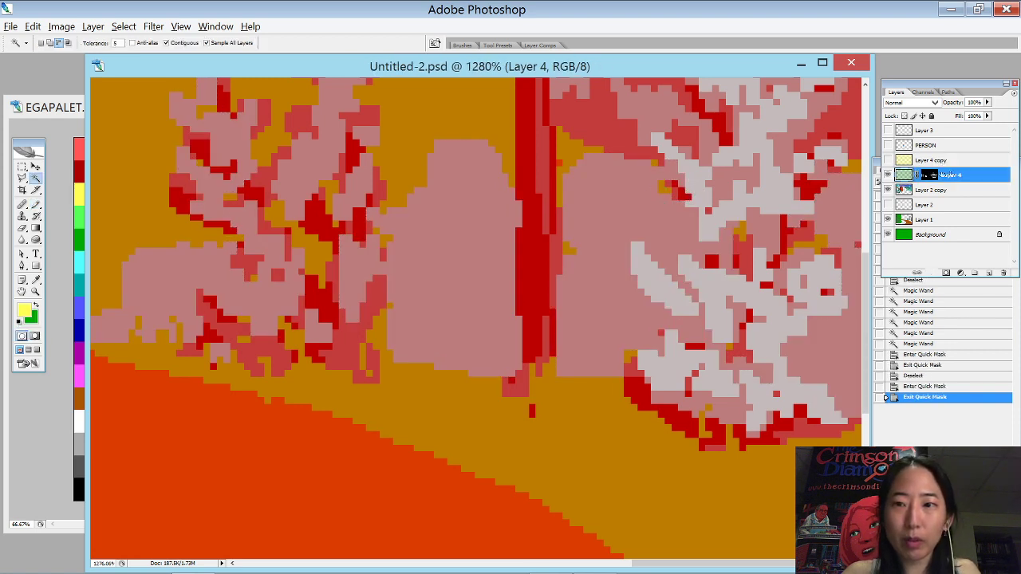
left_click(931, 174)
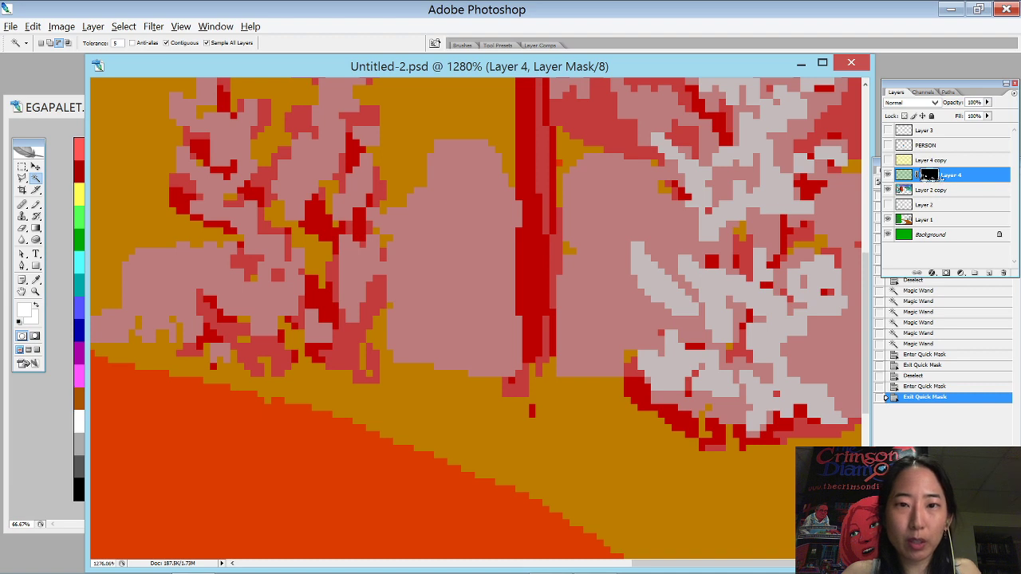
key("ctrl+minus")
key("ctrl+minus")
key("ctrl+minus")
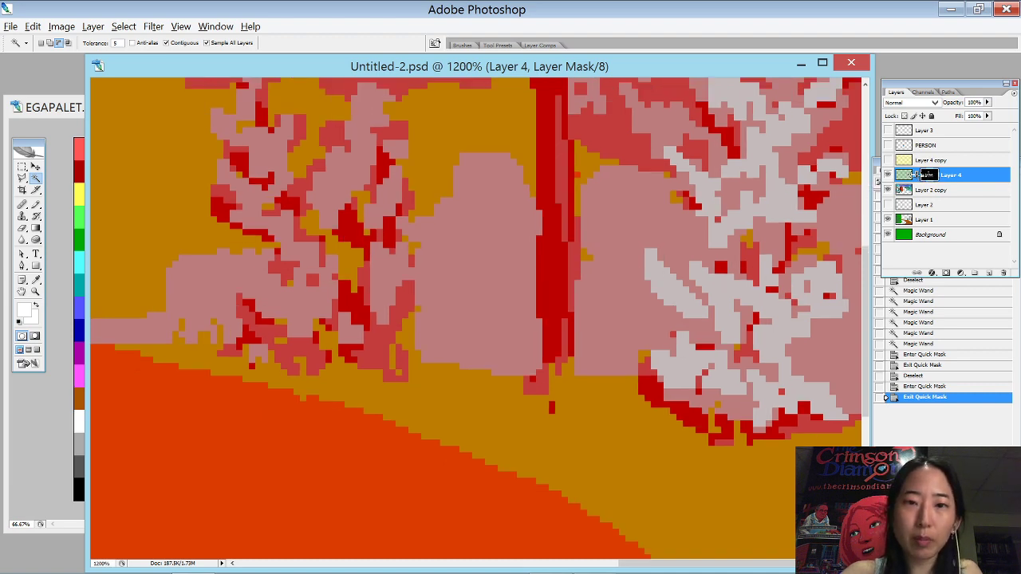
key("ctrl+minus")
left_click(34, 336)
left_click(20, 337)
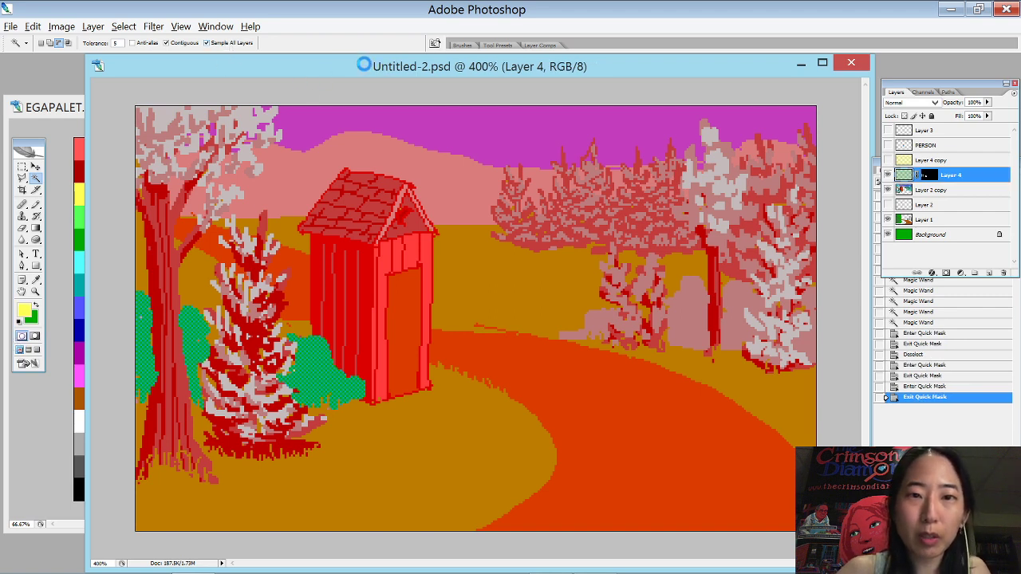
key("ctrl+plus")
key("ctrl+minus")
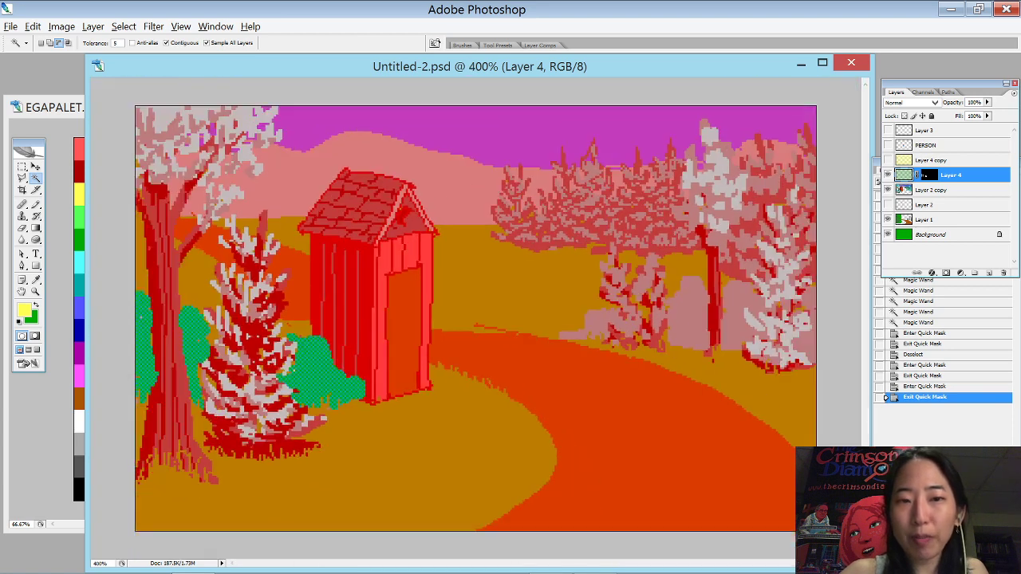
- Close the image and reopen Untitled-2 from the Art preview folder
left_click(851, 63)
double_click(637, 163)
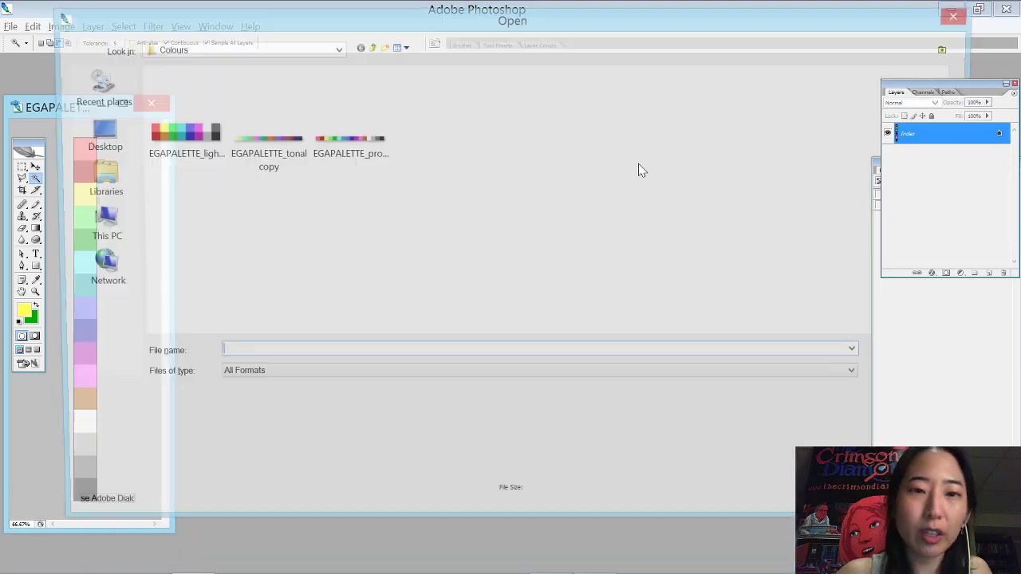
left_click(368, 48)
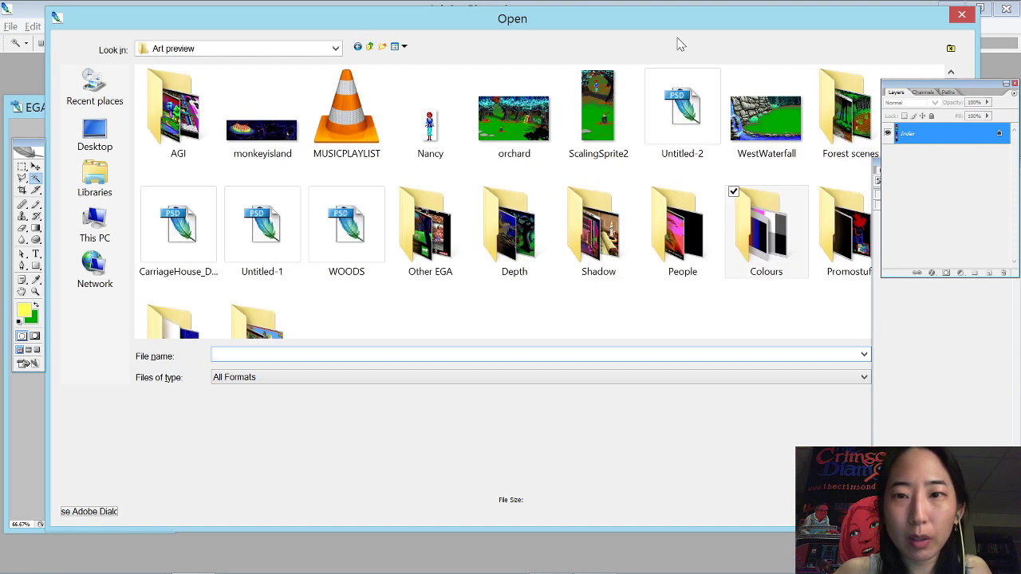
left_click_drag(702, 19, 666, 11)
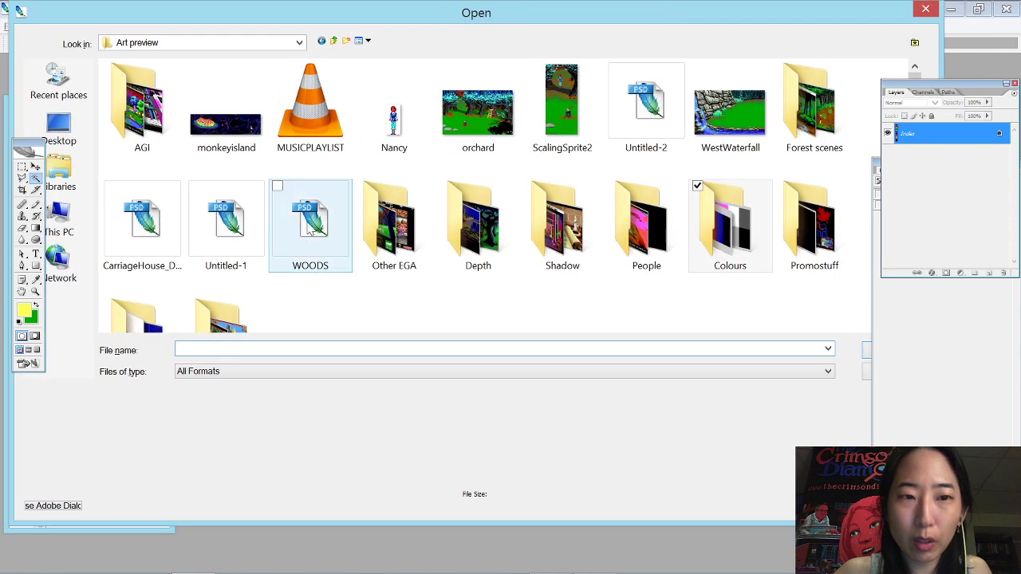
scroll(419, 312, "down", 2)
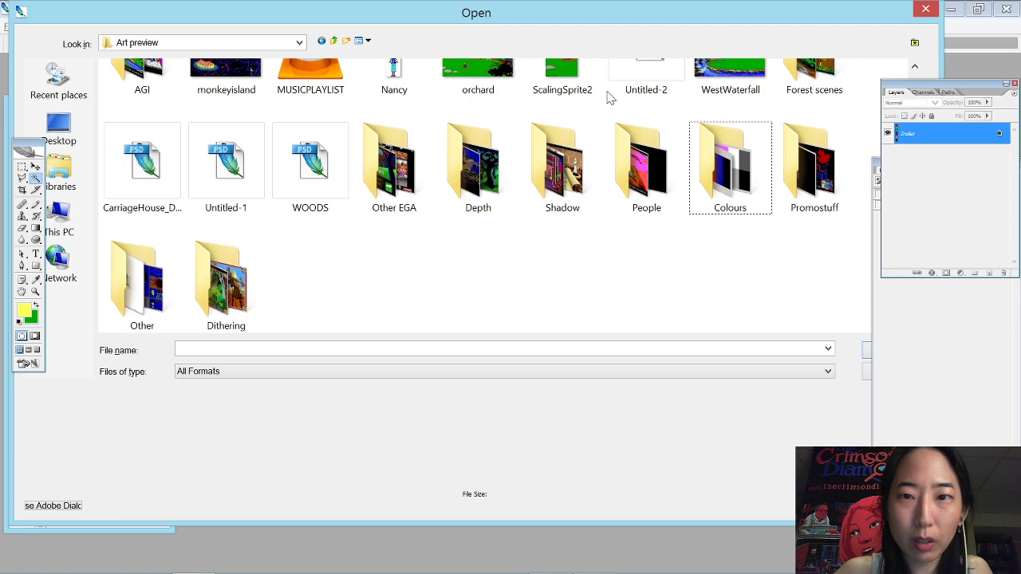
double_click(644, 81)
left_click_drag(279, 236, 194, 145)
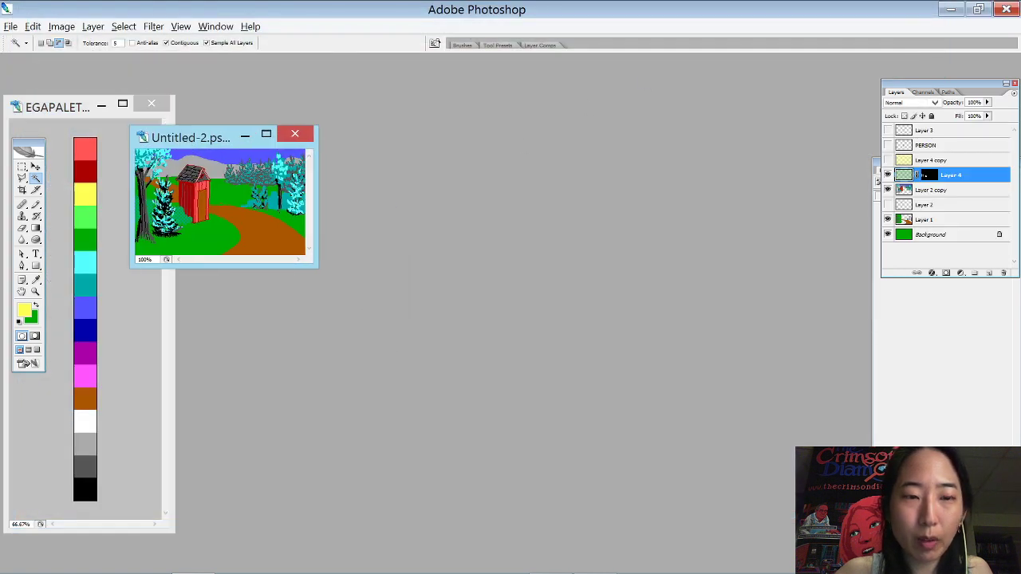
- Enlarge and reposition the Untitled-2 window with the picture magnified to 600%, keeping the bushes beside the path in view
left_click_drag(315, 267, 880, 552)
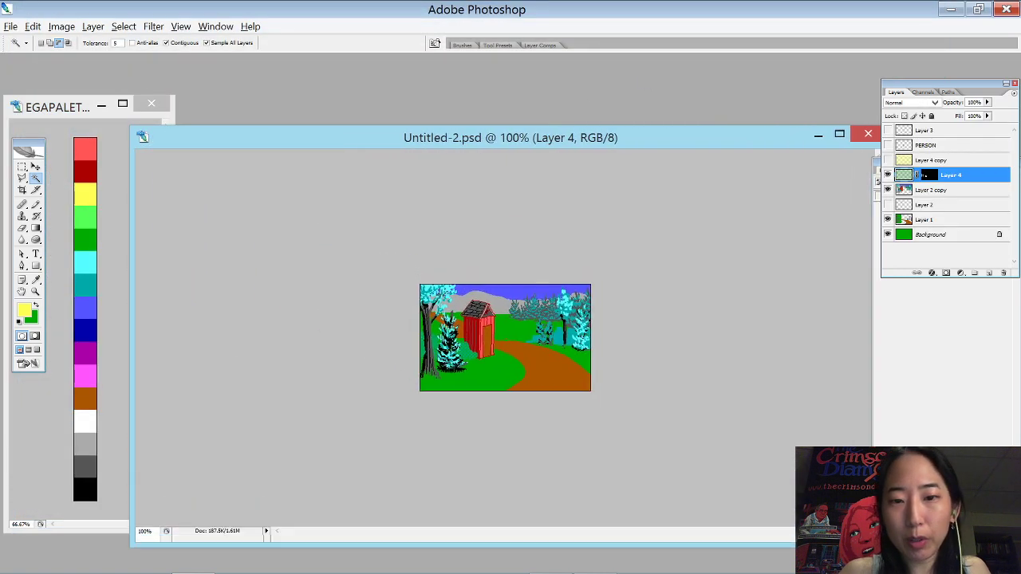
key("ctrl+plus")
key("ctrl+plus")
key("ctrl+plus")
key("ctrl+plus")
key("ctrl+plus")
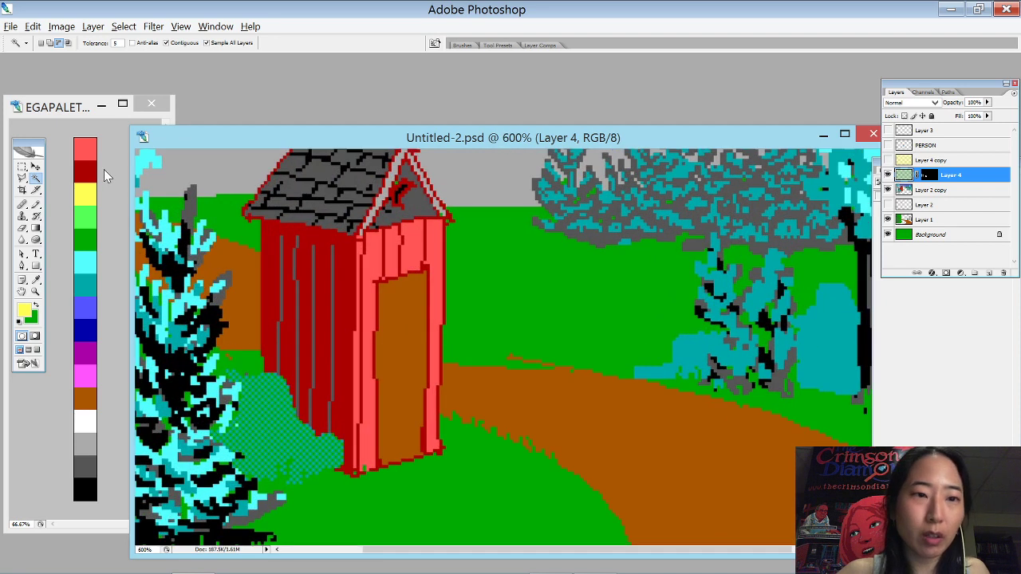
left_click_drag(140, 134, 44, 16)
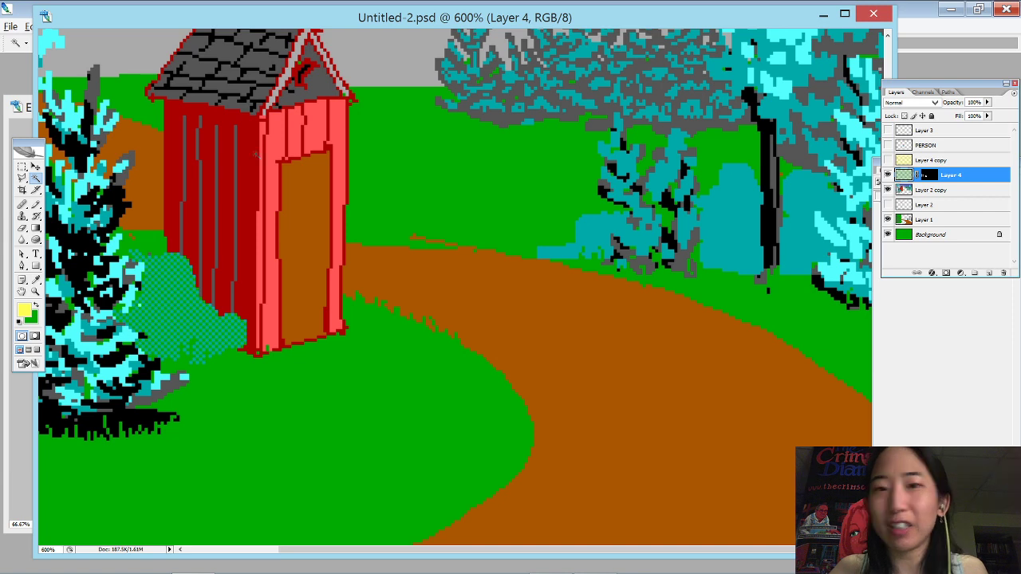
left_click_drag(524, 23, 411, 24)
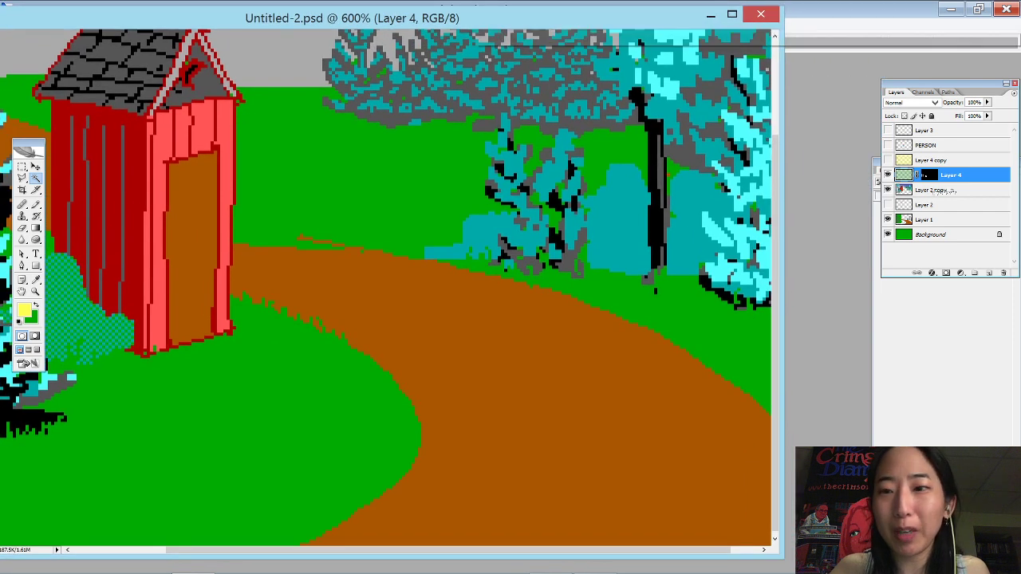
- Select the teal bushes around the dark tree trunk and the small fir with the Magic Wand
left_click(703, 199)
left_click(618, 211, "shift")
left_click(503, 228, "shift")
- Show the bush selection in Quick Mask mode at 800% with the Pencil ready for masking out the fir foliage
key("b")
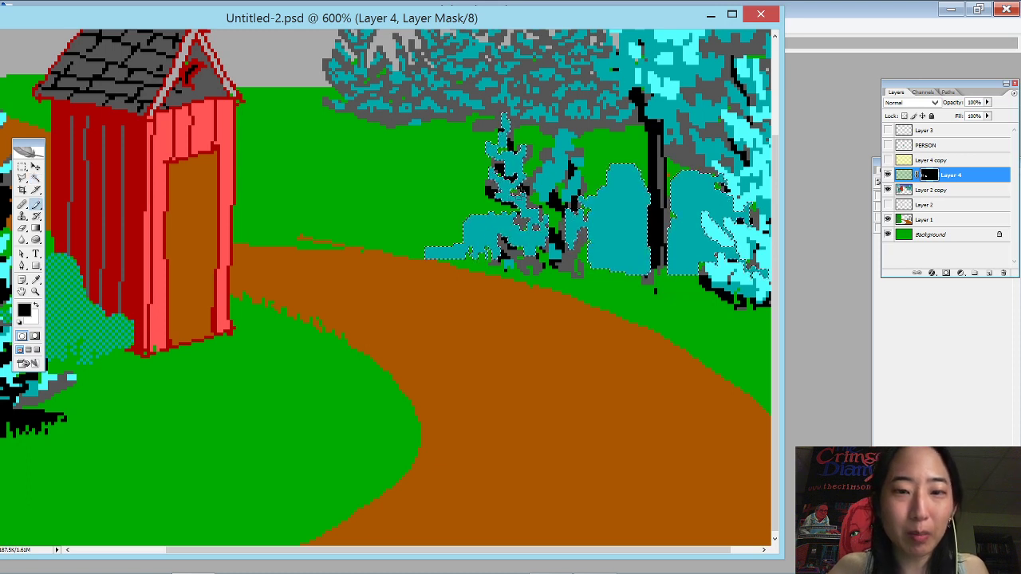
key("x")
key("q")
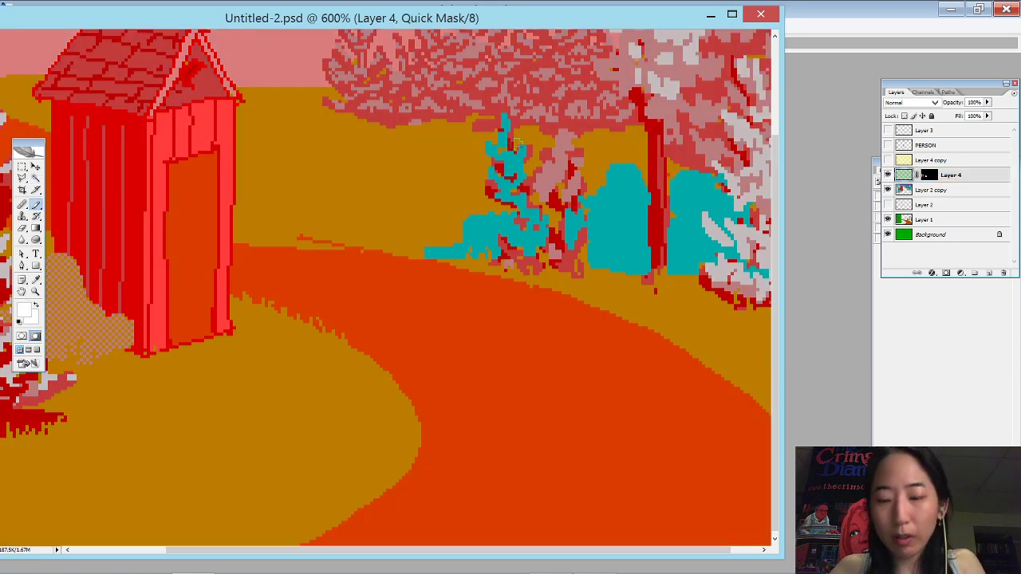
mouse_move(503, 125)
left_mouse_down()
mouse_move(508, 141)
mouse_move(522, 111)
left_mouse_up()
key("ctrl+z")
key("z")
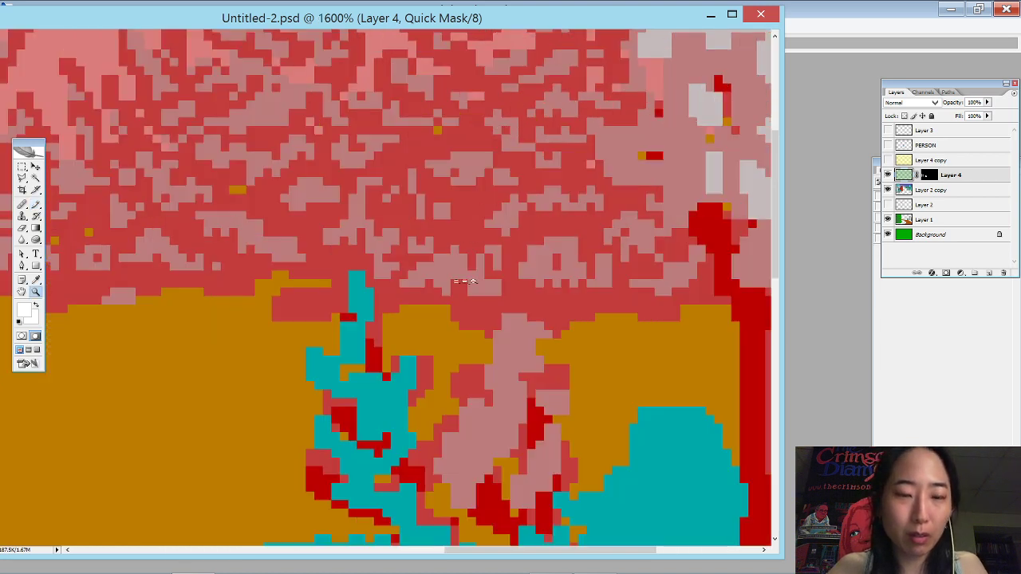
key("ctrl+minus")
key("ctrl+minus")
scroll(469, 302, "down", 5)
key("b")
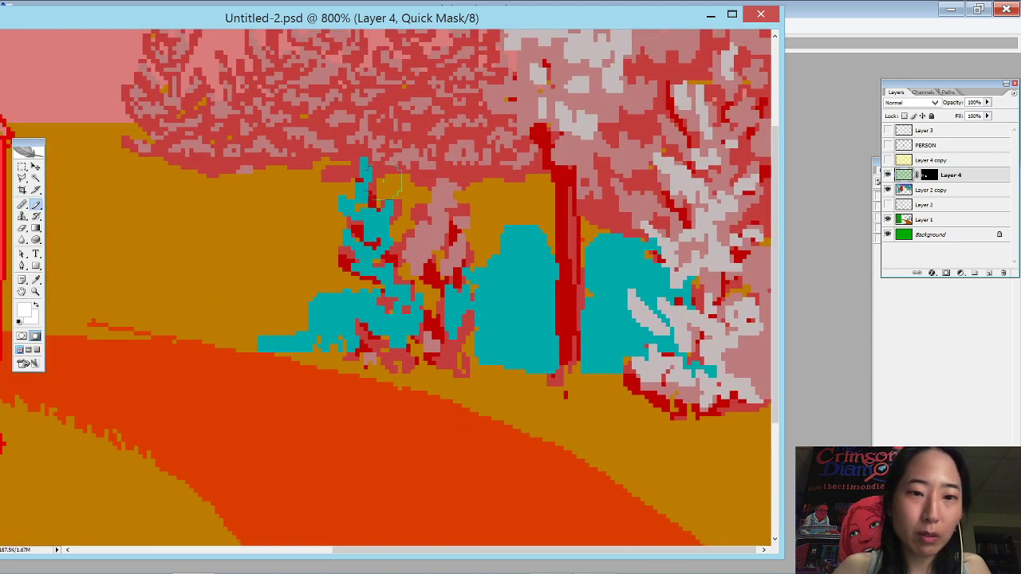
- Set the colour to black and paint the small fir and rightmost tree foliage out of the bush selection, then leave Quick Mask mode
key("F7")
key("F7")
key("F6")
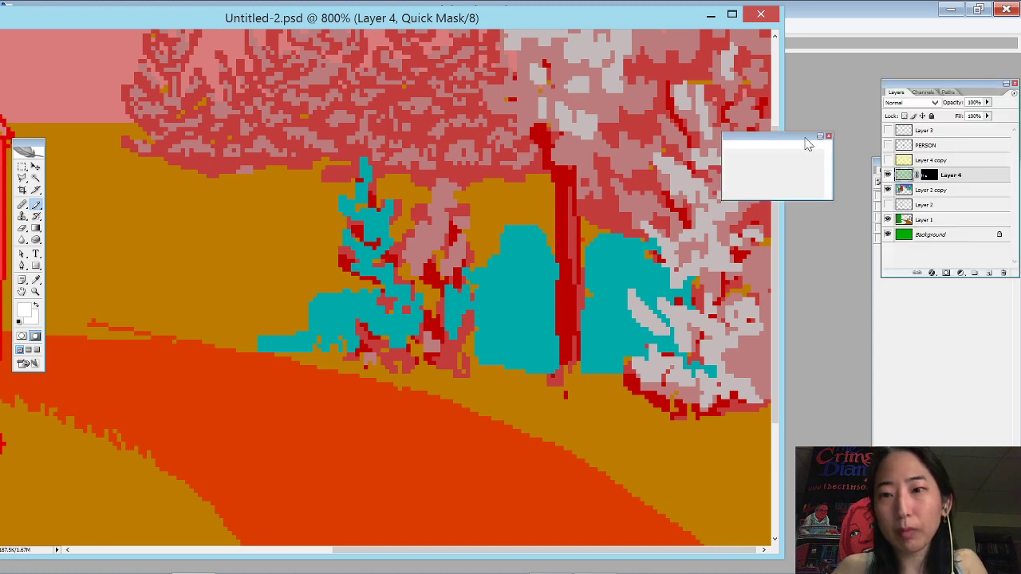
left_click_drag(789, 156, 861, 154)
mouse_move(375, 155)
left_mouse_down()
mouse_move(348, 206)
mouse_move(391, 223)
mouse_move(371, 281)
mouse_move(386, 315)
mouse_move(402, 309)
mouse_move(397, 331)
mouse_move(398, 275)
mouse_move(363, 260)
mouse_move(374, 320)
mouse_move(403, 320)
left_mouse_up()
mouse_move(680, 285)
left_mouse_down()
mouse_move(673, 324)
mouse_move(707, 352)
mouse_move(675, 352)
mouse_move(713, 378)
left_mouse_up()
key("q")
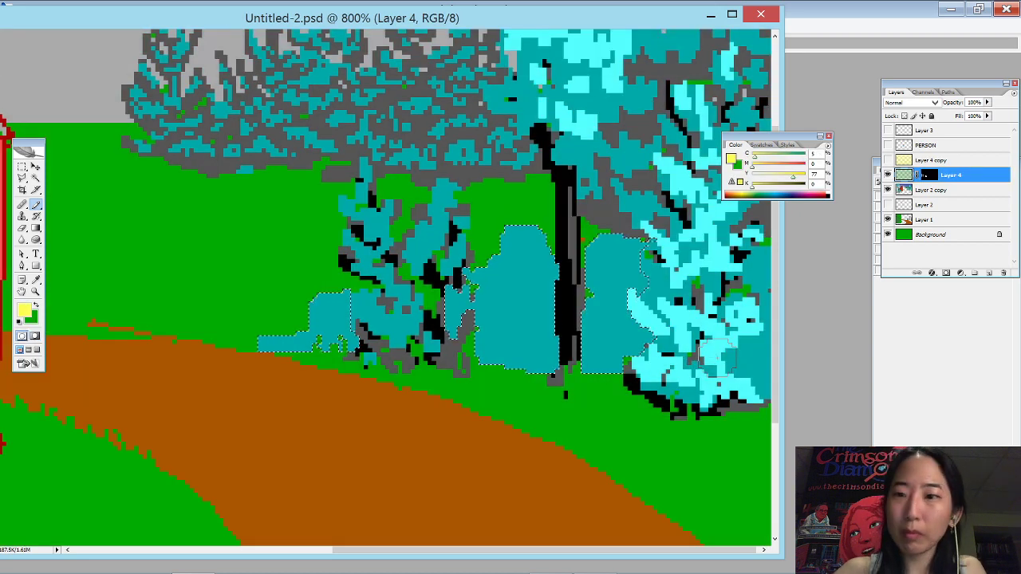
- Fill the bush selection with white on Layer 4's mask to reveal the green dithering, and deselect
left_click(929, 174)
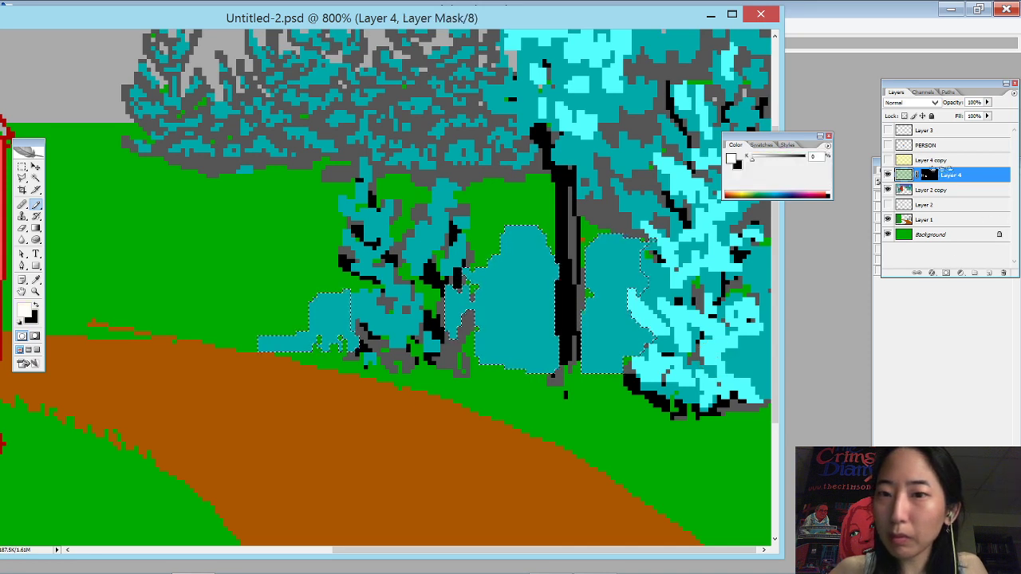
key("x")
key("ctrl+BackSpace")
key("ctrl+d")
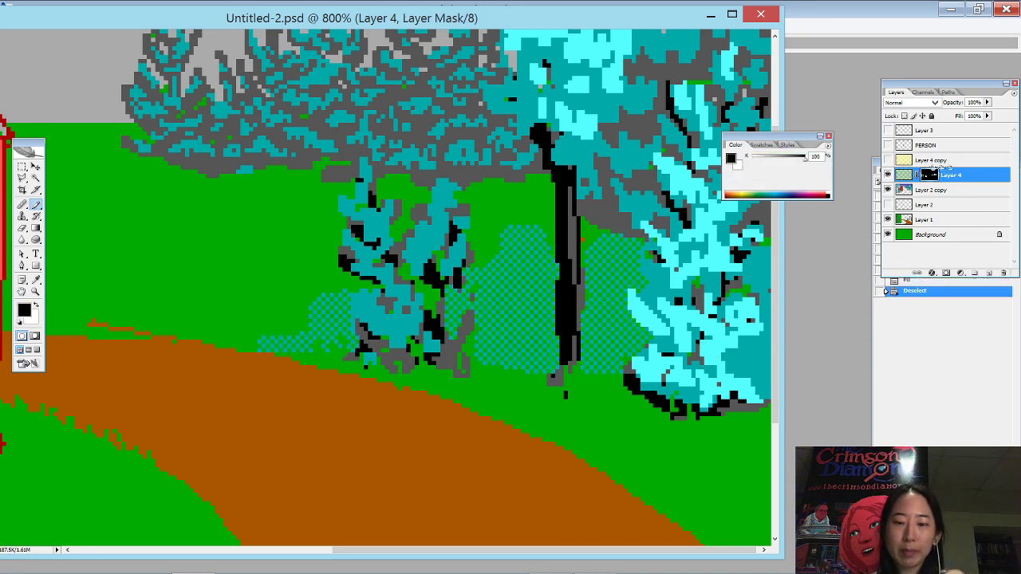
- Select the remaining teal patch at the picture's right edge and fill it on Layer 4's mask to reveal the dithering
key("ctrl+minus")
key("ctrl+minus")
key("ctrl+minus")
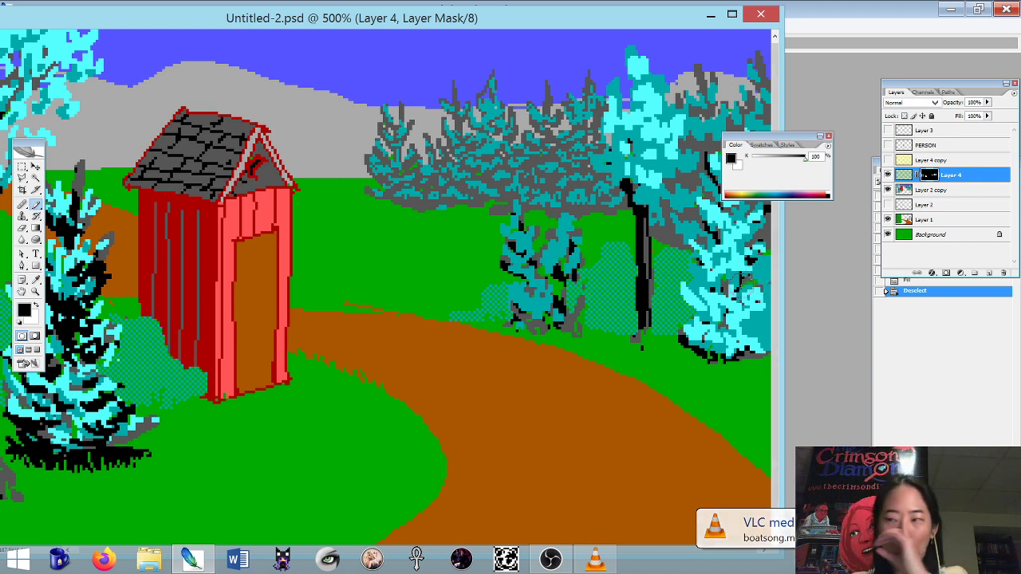
key("w")
left_click(762, 306)
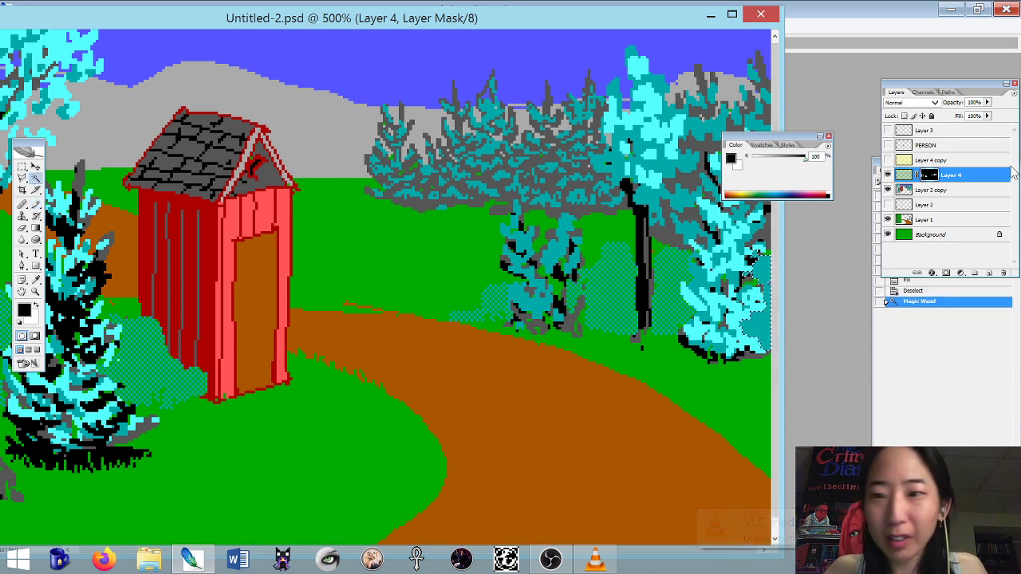
key("alt+BackSpace")
key("ctrl+d")
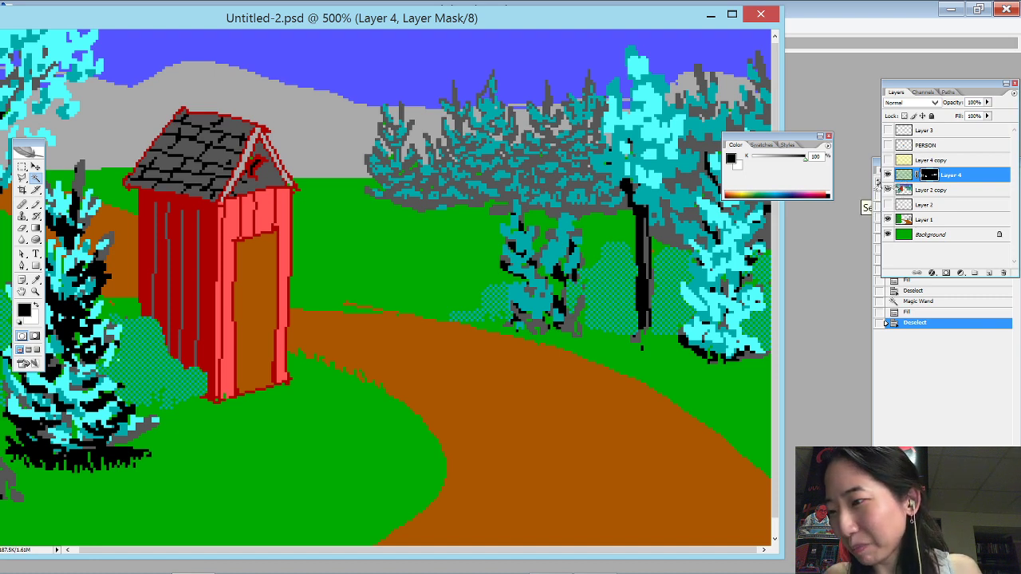
- Close the Color panel and reposition the document window with the whole picture in view at 400%
key("ctrl+minus")
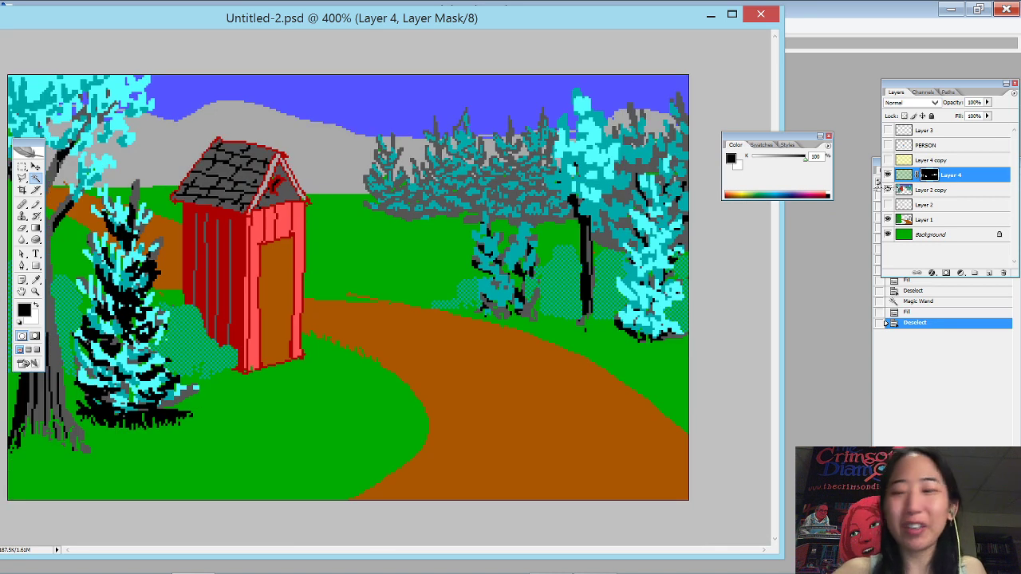
left_click(829, 136)
left_click_drag(563, 23, 692, 54)
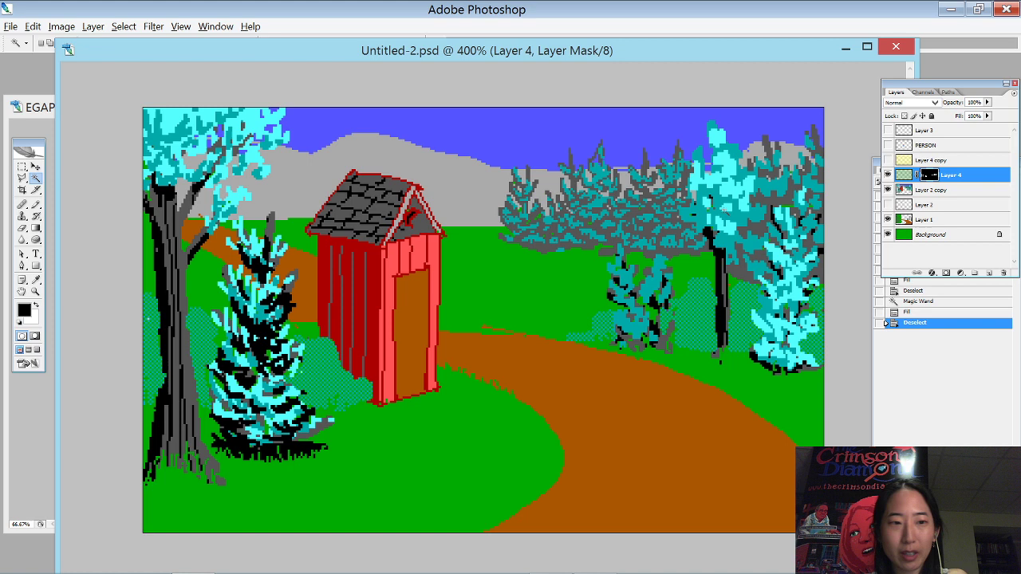
- Sample the dark grey of the distant trees on Layer 2 copy and make it the background colour
left_click(958, 194)
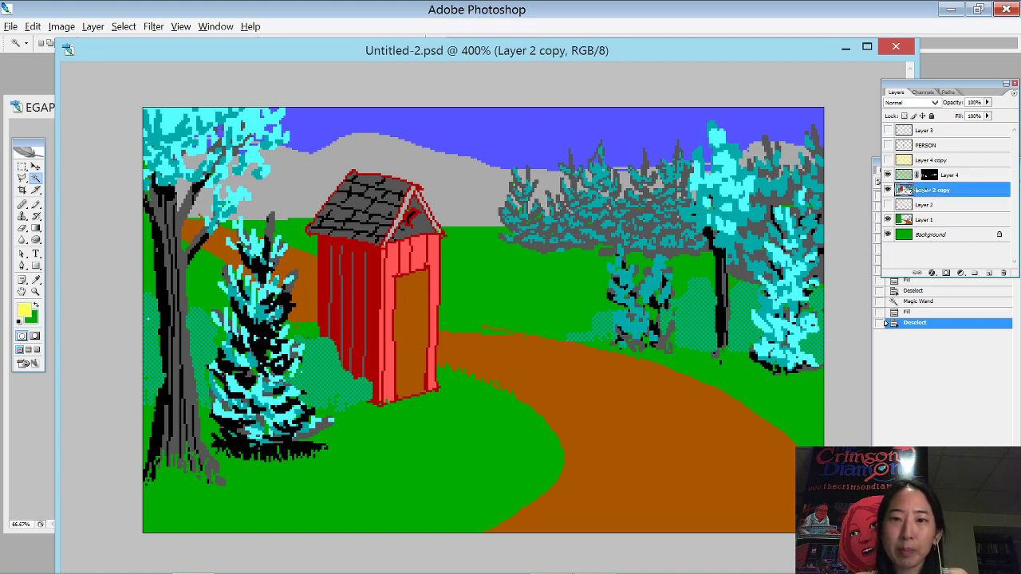
key("b")
left_click(600, 242, "alt")
key("x")
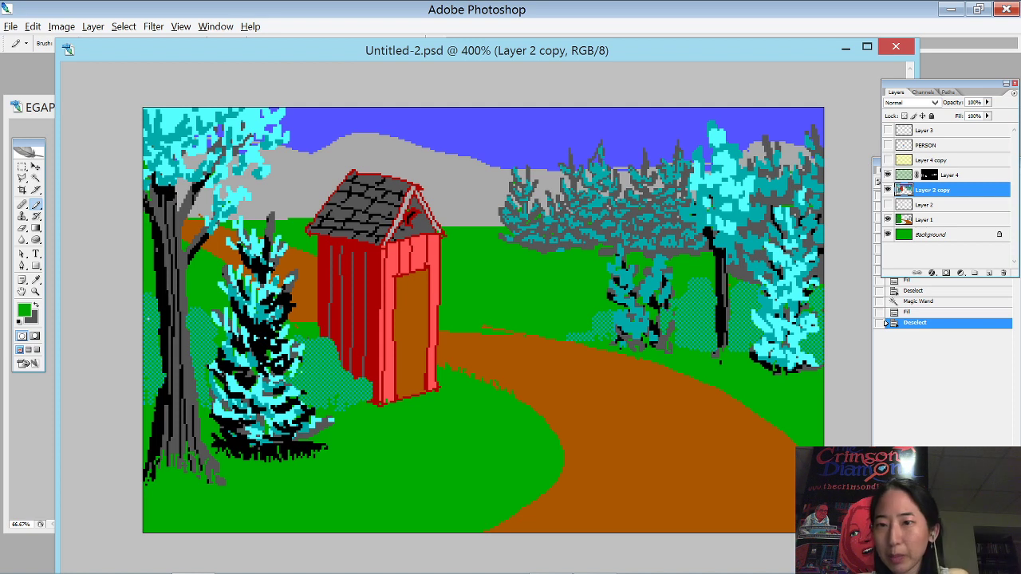
- Show the yellow checkerboard Layer 4 copy, duplicate it, and make the original Layer 4 copy active with the duplicate hidden
left_click(888, 160)
left_click(932, 160)
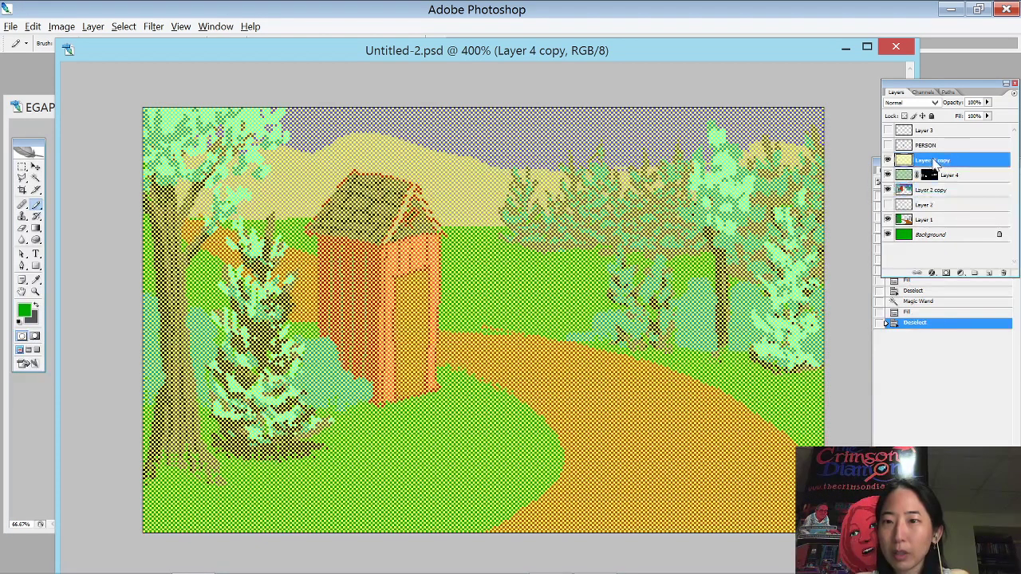
right_click(929, 161)
left_click(910, 205)
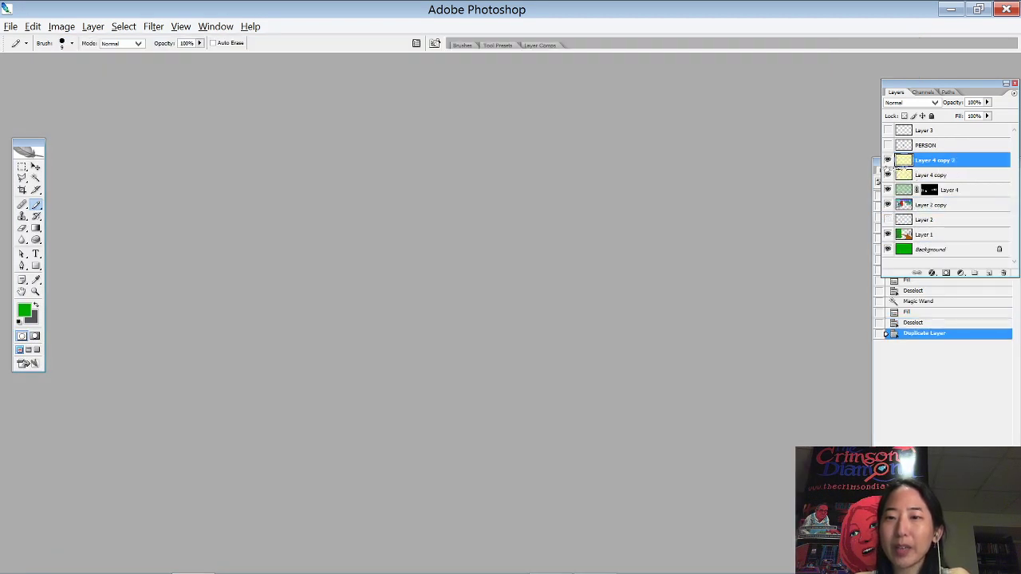
left_click(932, 175)
- With Sample All Layers and Contiguous off, select all yellow checker pixels on Layer 4 copy, fill them with dark grey, and deselect
left_click_drag(563, 89, 460, 197)
key("w")
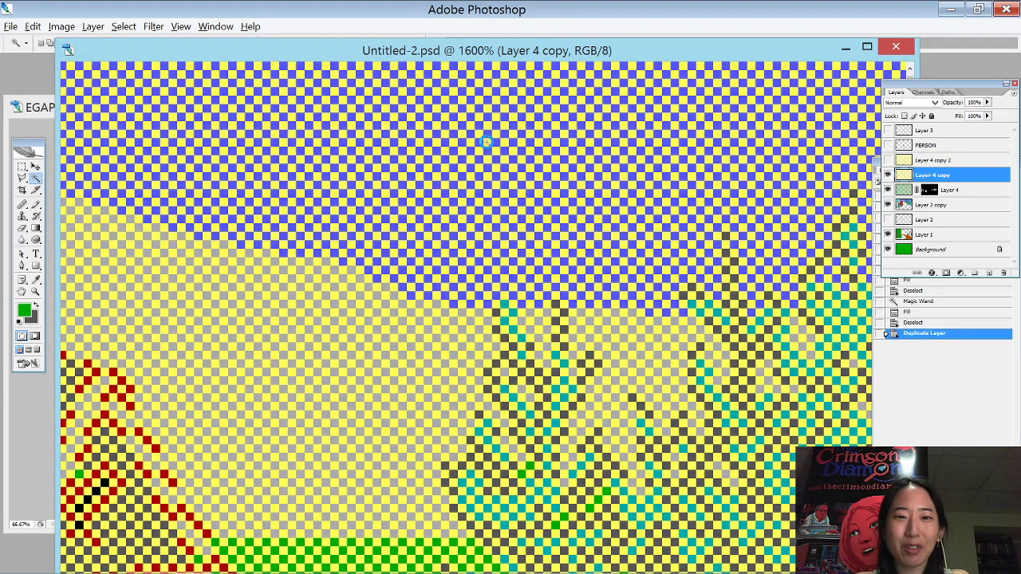
left_click(486, 142)
key("ctrl+d")
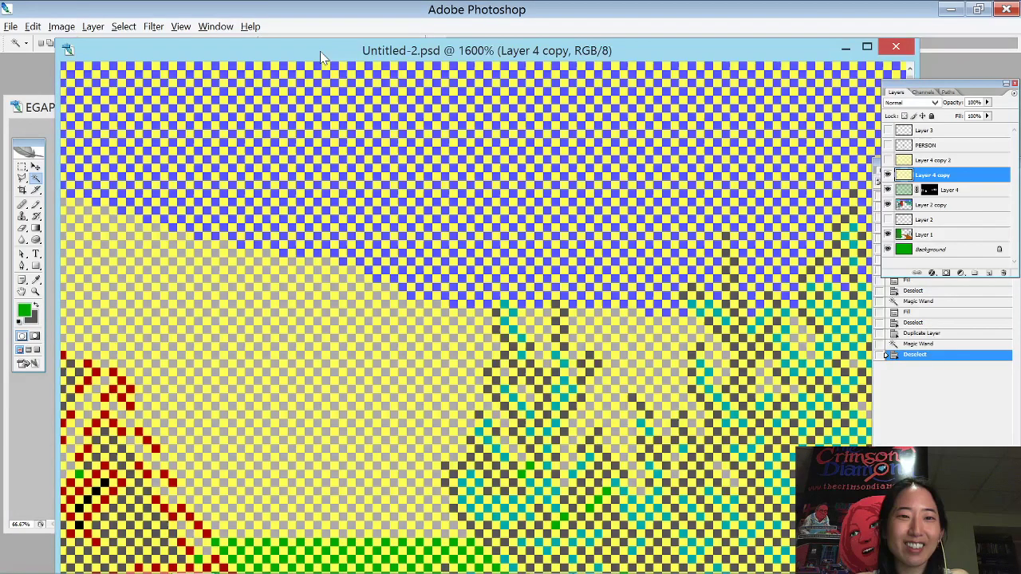
left_click_drag(320, 51, 310, 75)
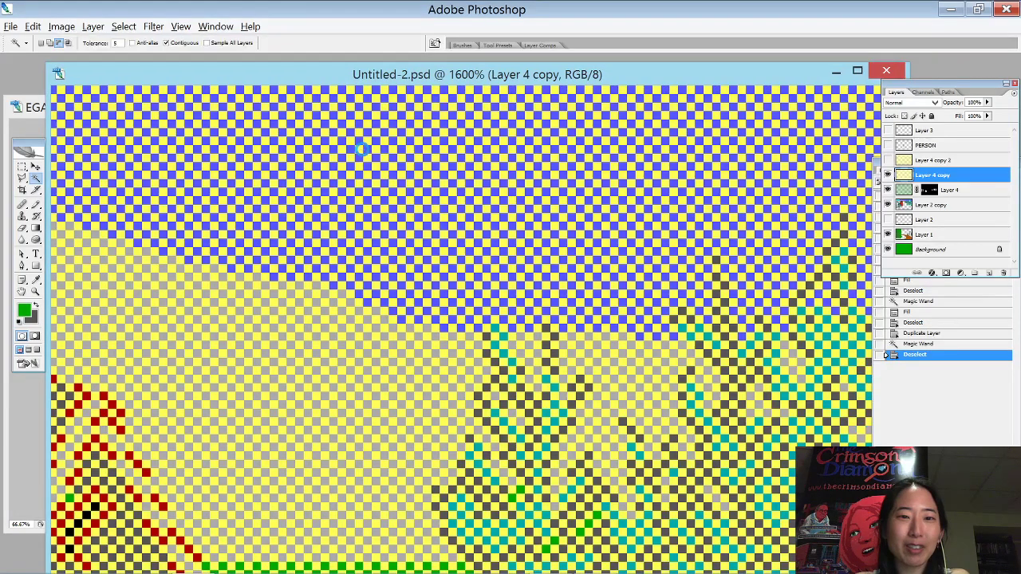
left_click(358, 150)
key("ctrl+d")
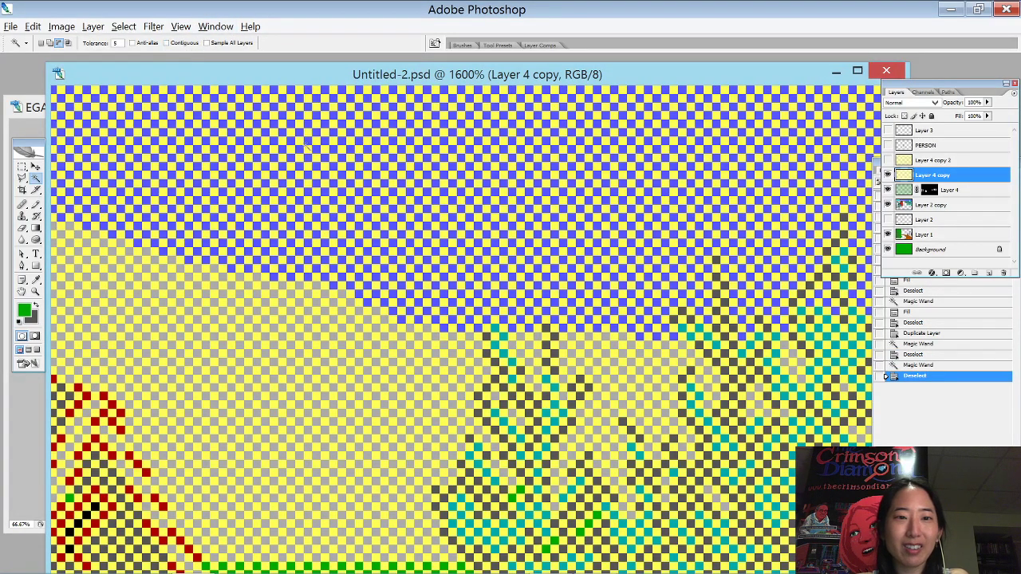
left_click(333, 141)
key("alt+BackSpace")
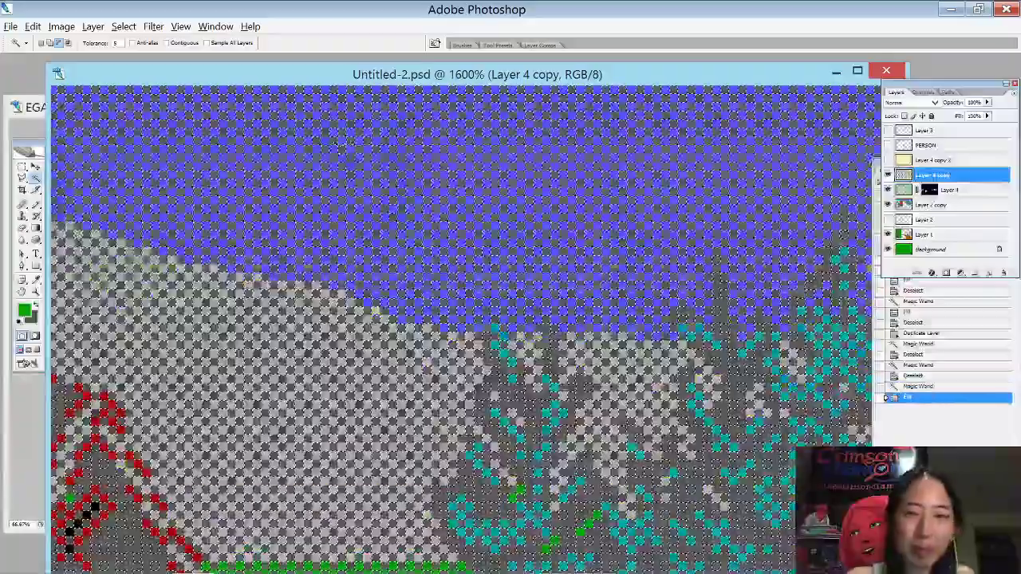
key("ctrl+d")
- Add a layer mask to Layer 4 copy that hides the whole grey checkerboard
left_click(92, 26)
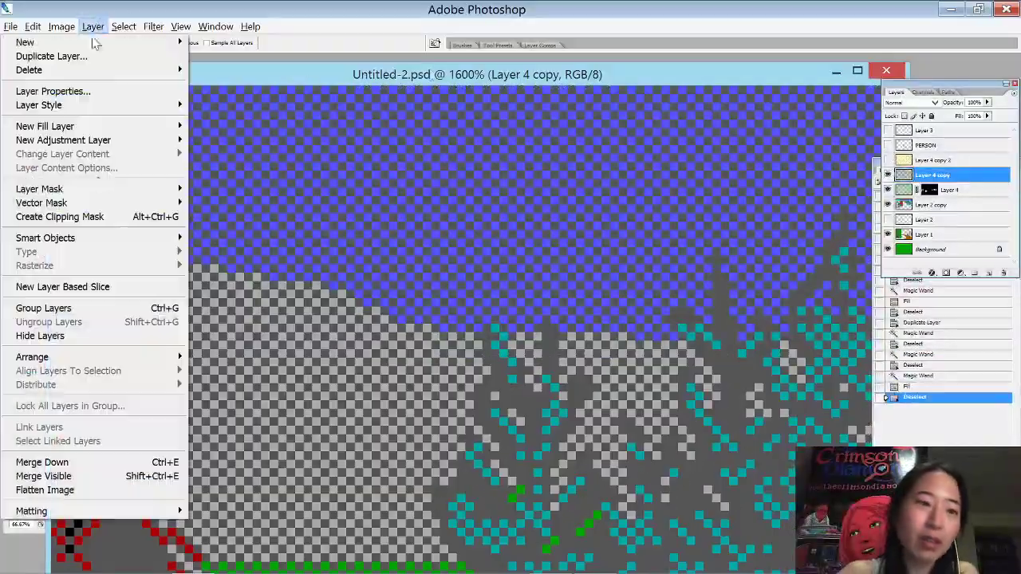
mouse_move(103, 189)
left_click(227, 205)
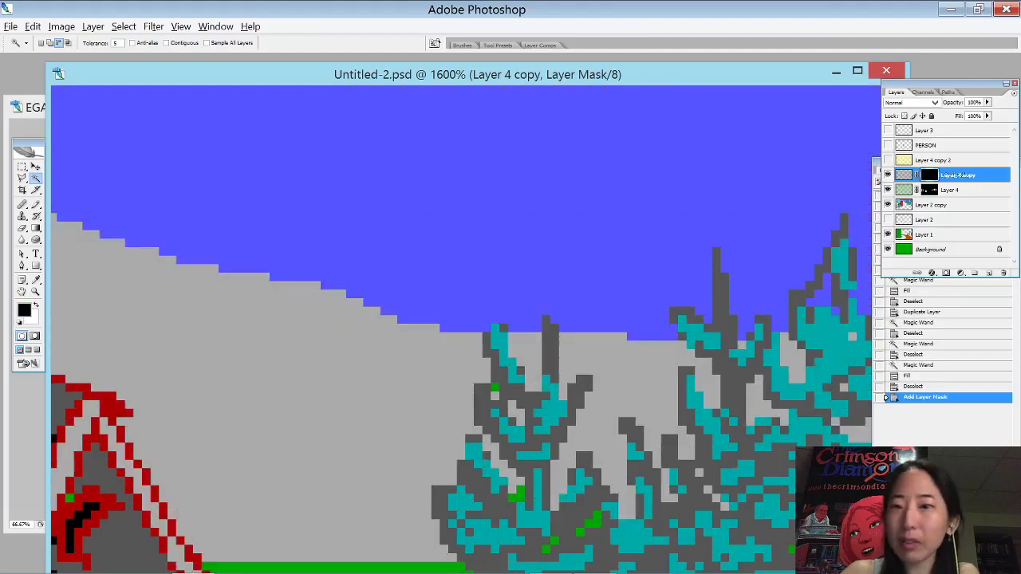
key("ctrl+0")
key("ctrl+minus")
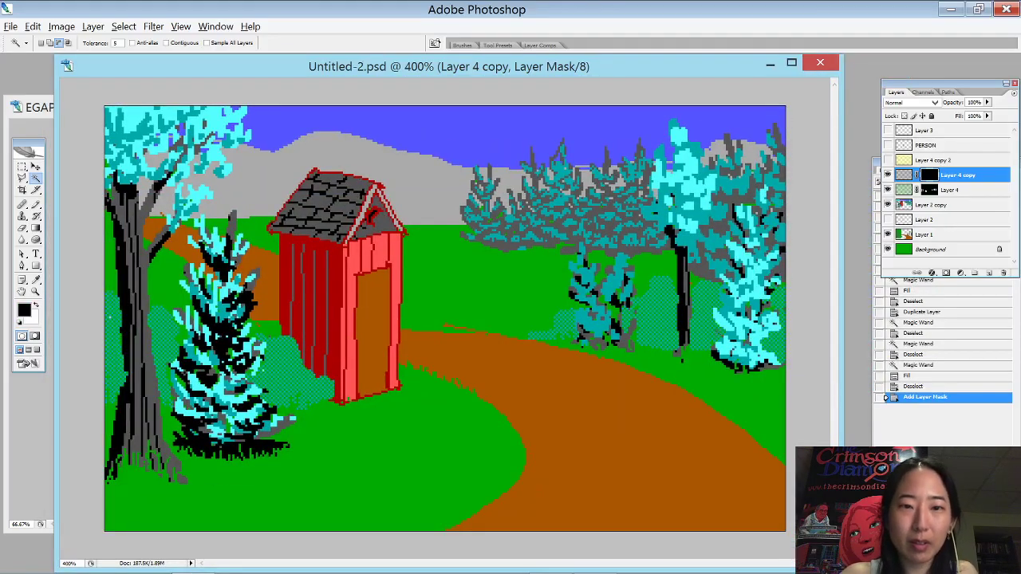
- Turn on Sample All Layers and select all the green ground pixels with the Magic Wand
left_click(512, 281)
key("ctrl+d")
left_click(235, 45)
left_click(495, 320)
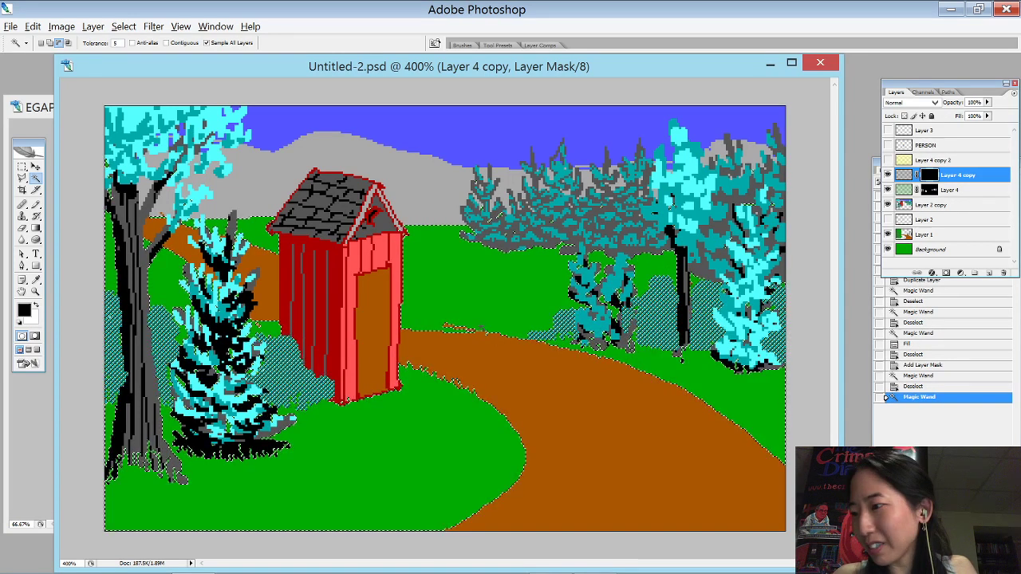
- Pencil white onto Layer 4 copy's mask to reveal grey dithering on the distant green strip between the large tree and the outhouse
key("b")
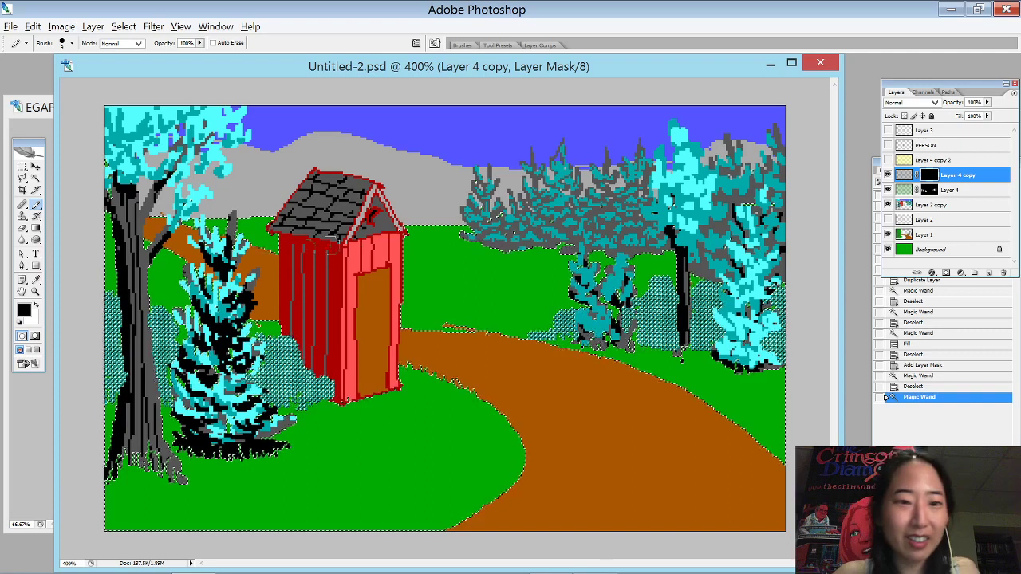
key("x")
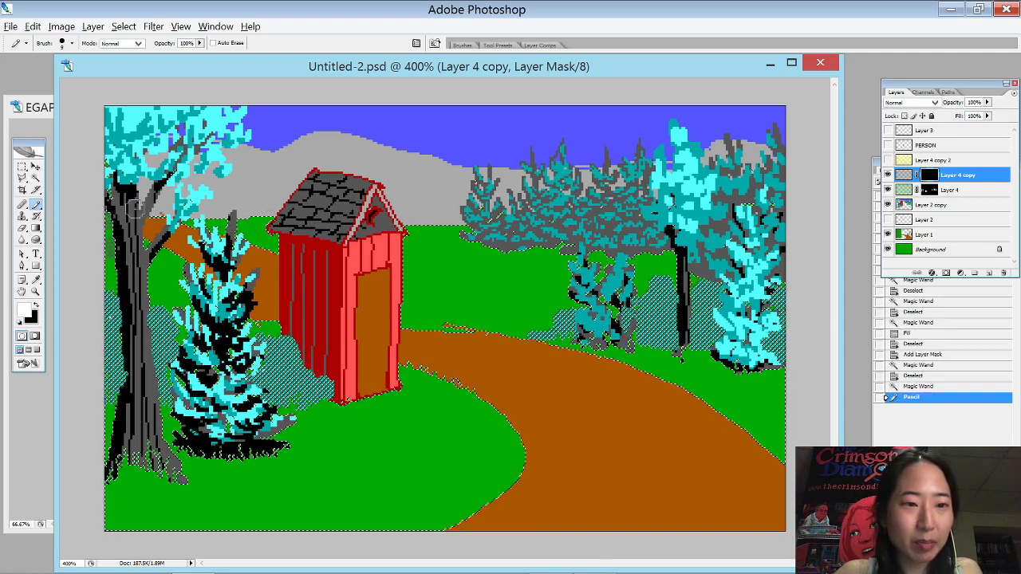
mouse_move(172, 257)
left_mouse_down()
mouse_move(111, 270)
mouse_move(230, 227)
mouse_move(231, 237)
left_mouse_up()
- Add the brown path areas to the green ground selection with the Magic Wand and return to the Pencil
key("w")
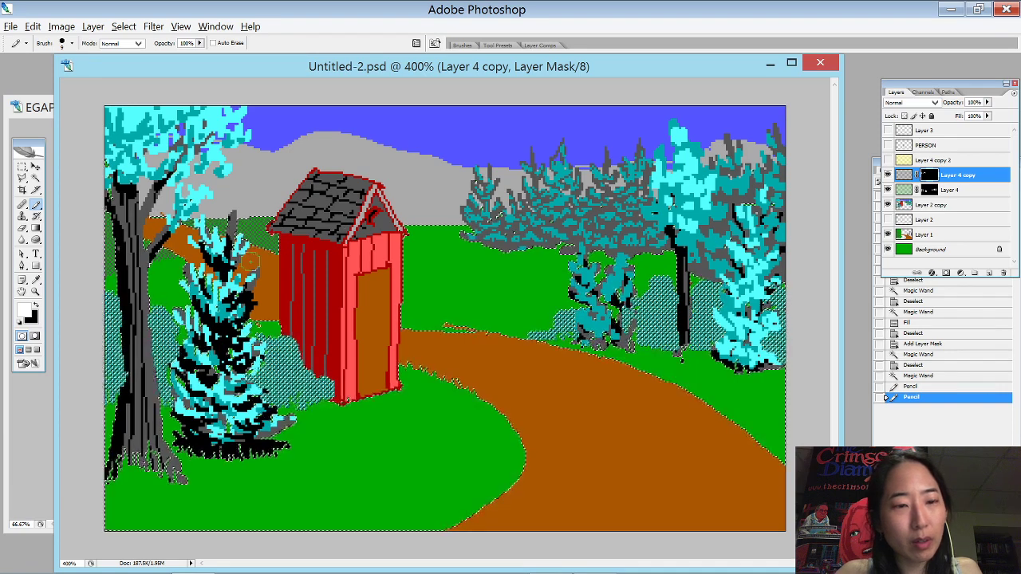
left_click(268, 271)
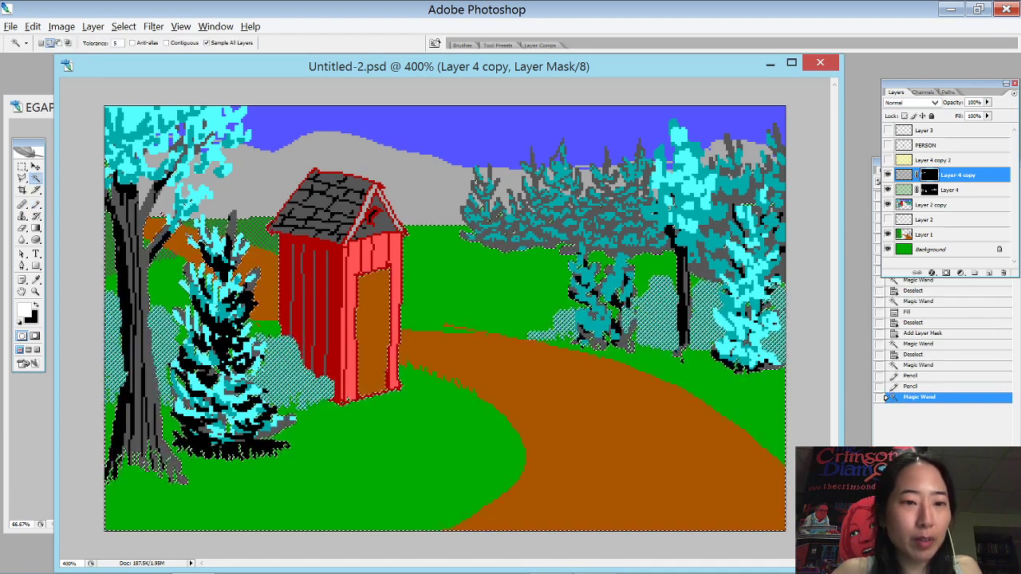
key("b")
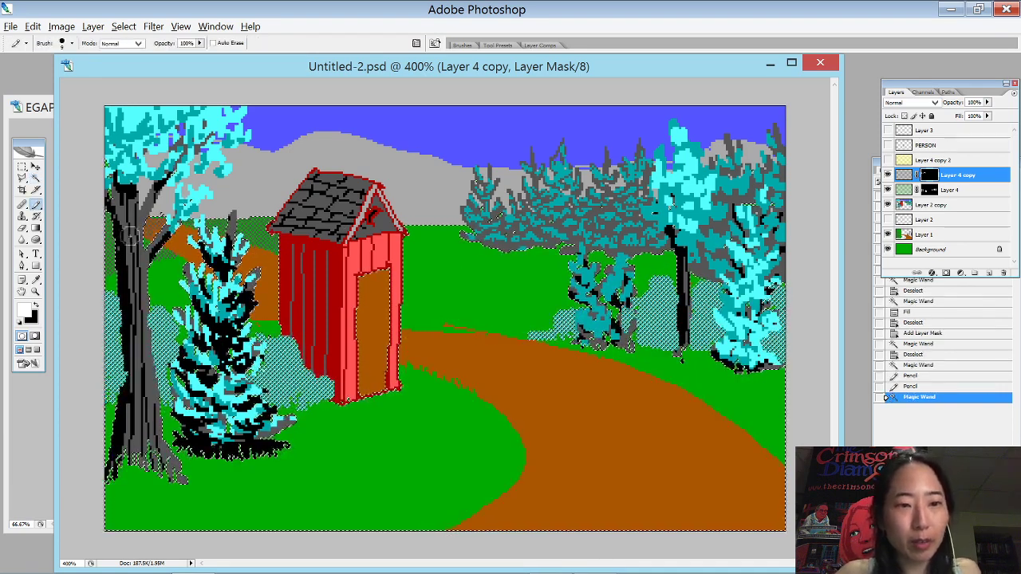
- Pencil white onto Layer 4 copy's mask to reveal grey dithering across the distant ground and the path behind the outhouse
left_click_drag(224, 250, 243, 251)
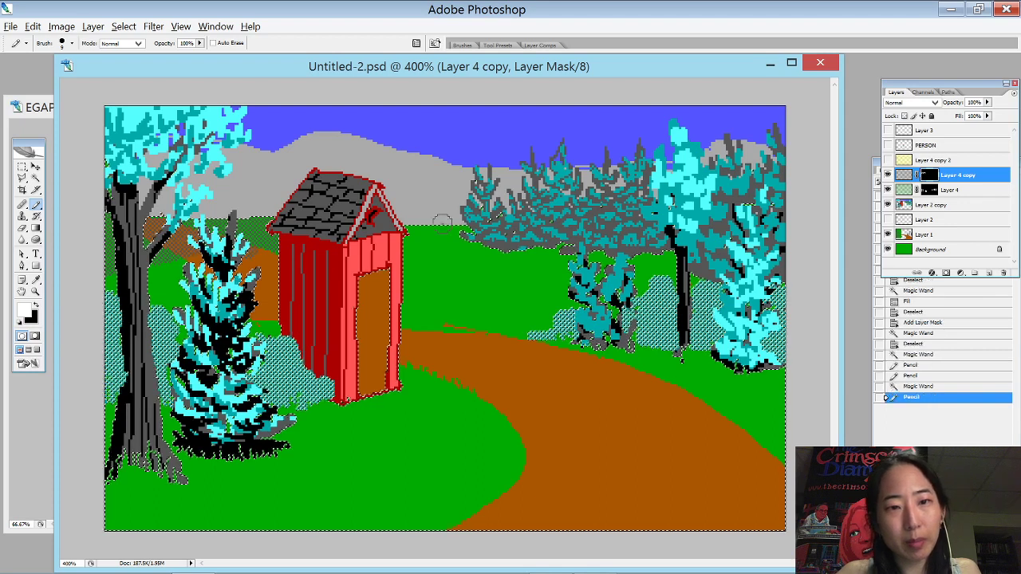
left_click_drag(403, 233, 456, 229)
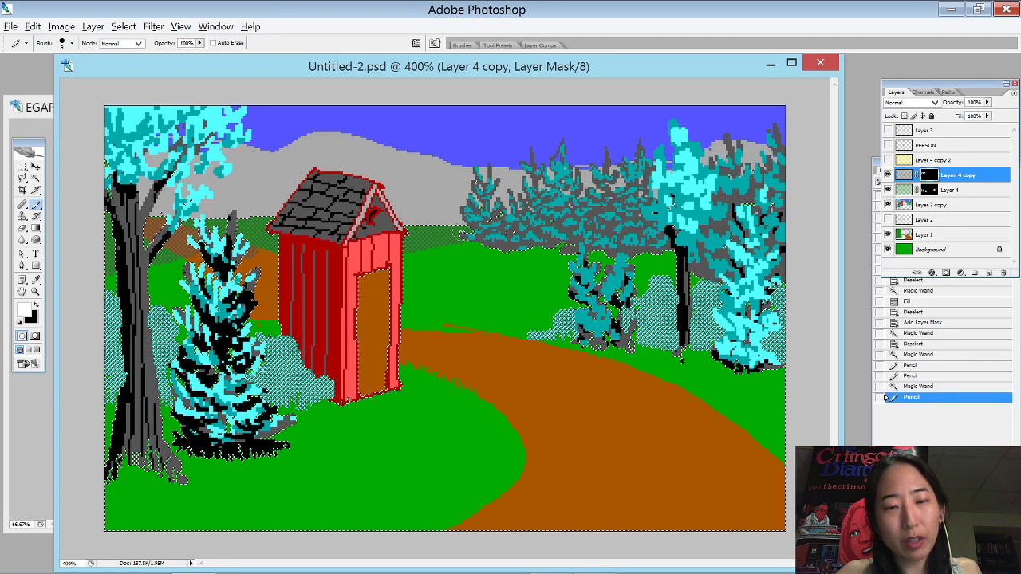
mouse_move(535, 237)
left_mouse_down()
mouse_move(479, 262)
mouse_move(542, 254)
mouse_move(638, 263)
left_mouse_up()
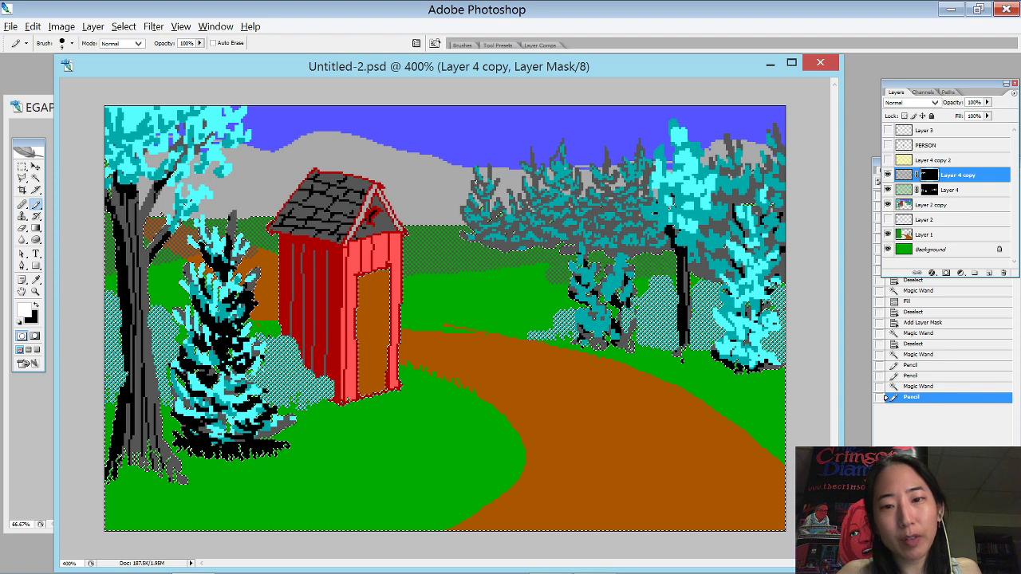
left_click_drag(556, 270, 383, 254)
mouse_move(138, 260)
left_mouse_down()
mouse_move(174, 271)
mouse_move(263, 260)
left_mouse_up()
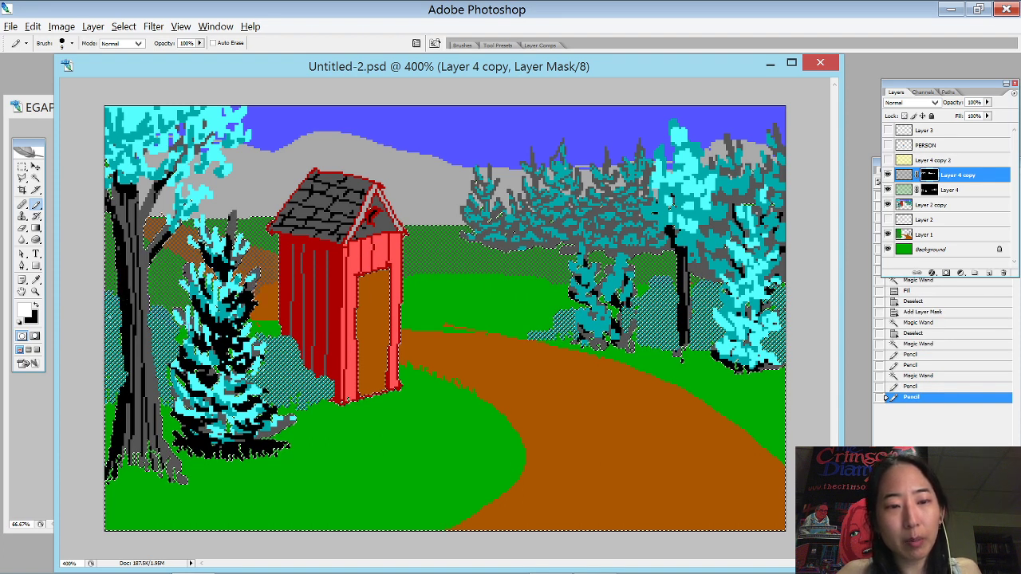
mouse_move(273, 308)
left_mouse_down()
mouse_move(278, 318)
mouse_move(263, 324)
left_mouse_up()
key("x")
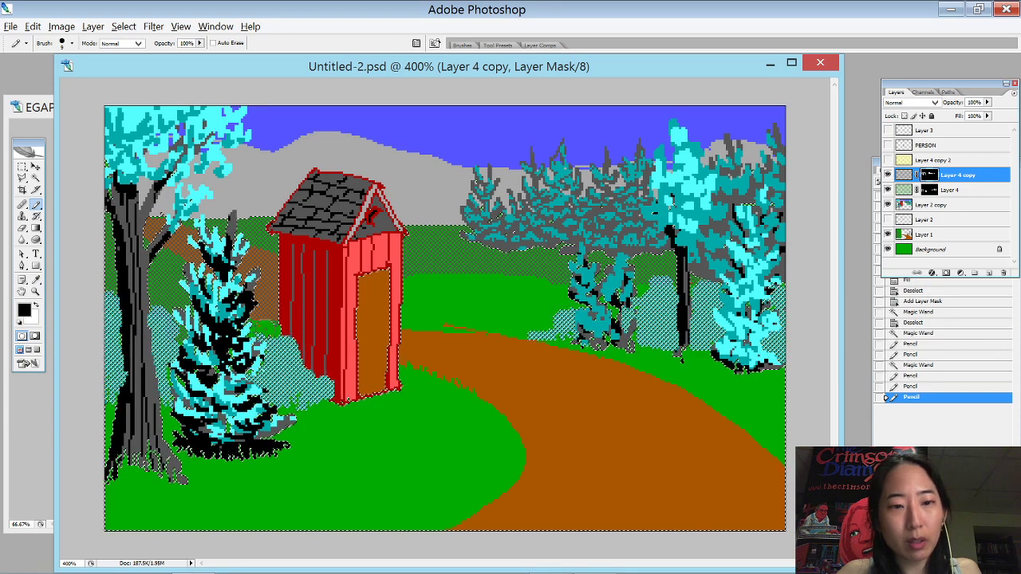
key("x")
left_click(282, 328)
left_click(276, 324)
left_click(270, 322)
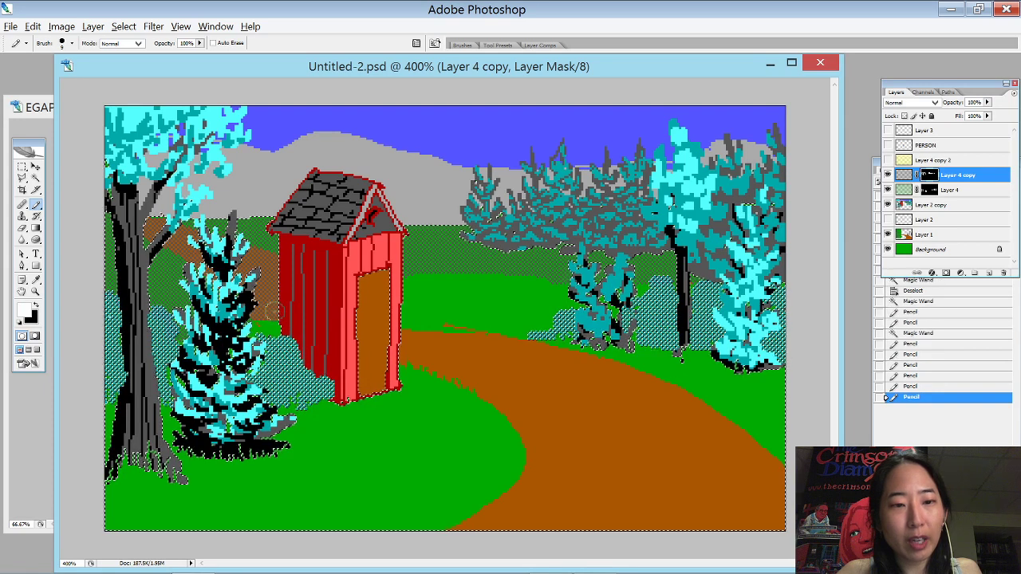
- Extend the grey dithering on the mask down to the far edge of the path between the outhouse and the small evergreens
mouse_move(409, 294)
left_mouse_down()
mouse_move(505, 270)
mouse_move(499, 306)
mouse_move(412, 280)
mouse_move(407, 304)
mouse_move(427, 306)
mouse_move(413, 318)
mouse_move(482, 309)
mouse_move(439, 304)
mouse_move(422, 316)
mouse_move(430, 300)
mouse_move(412, 323)
mouse_move(453, 309)
mouse_move(435, 321)
mouse_move(539, 320)
mouse_move(447, 320)
mouse_move(521, 329)
mouse_move(536, 317)
mouse_move(430, 303)
left_mouse_up()
left_click(414, 318)
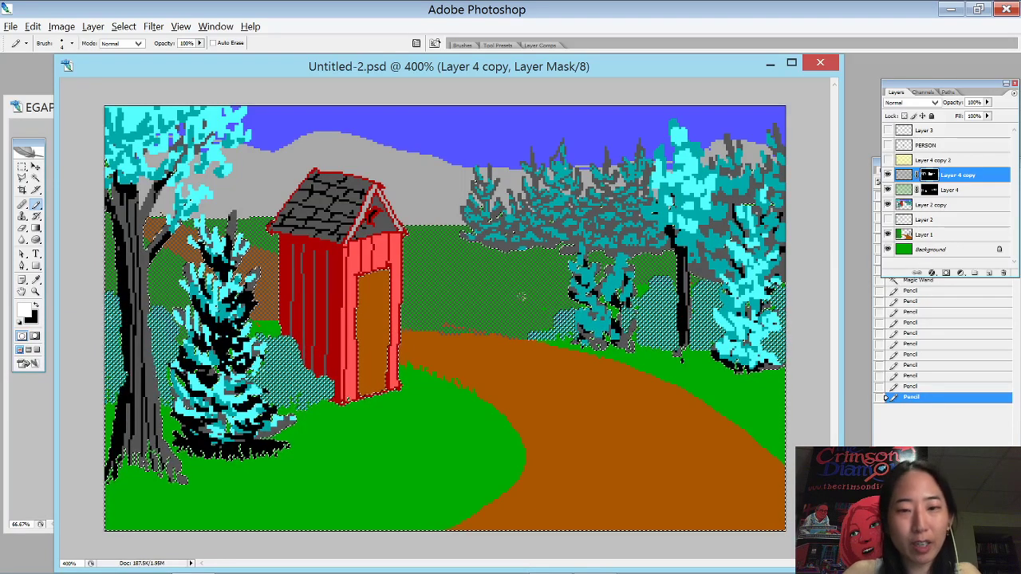
left_click(538, 299)
left_click(545, 309)
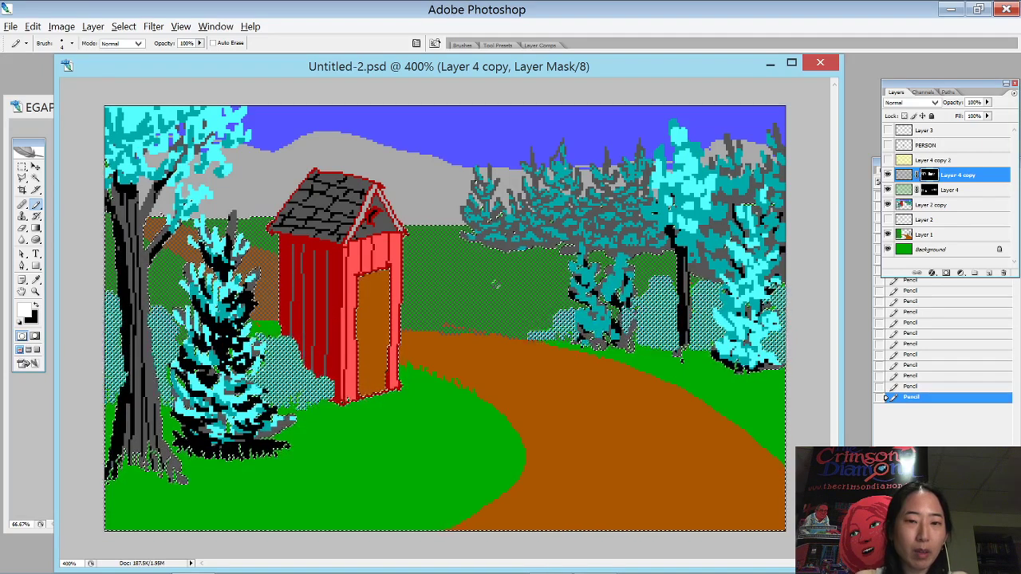
- Replace the selection with all visible green pixels using the Magic Wand, fill it on Layer 4 copy's mask, and deselect
key("ctrl+d")
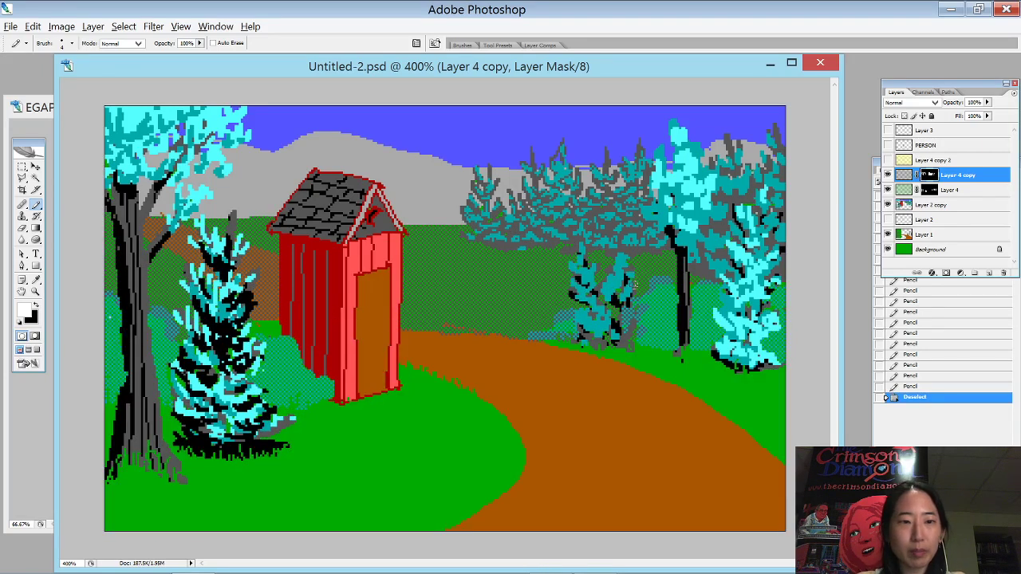
key("w")
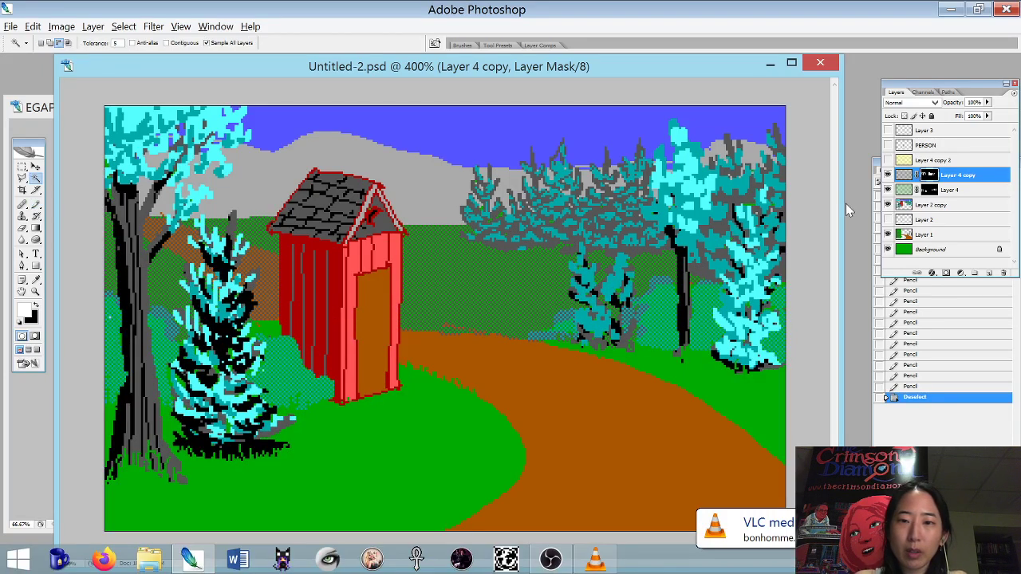
scroll(646, 330, "up", 6)
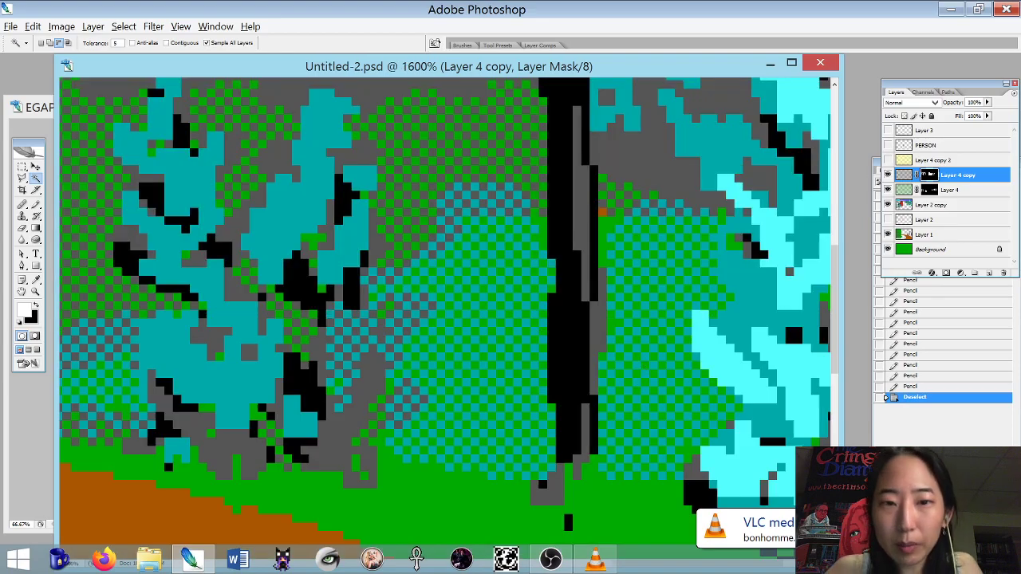
left_click(485, 521)
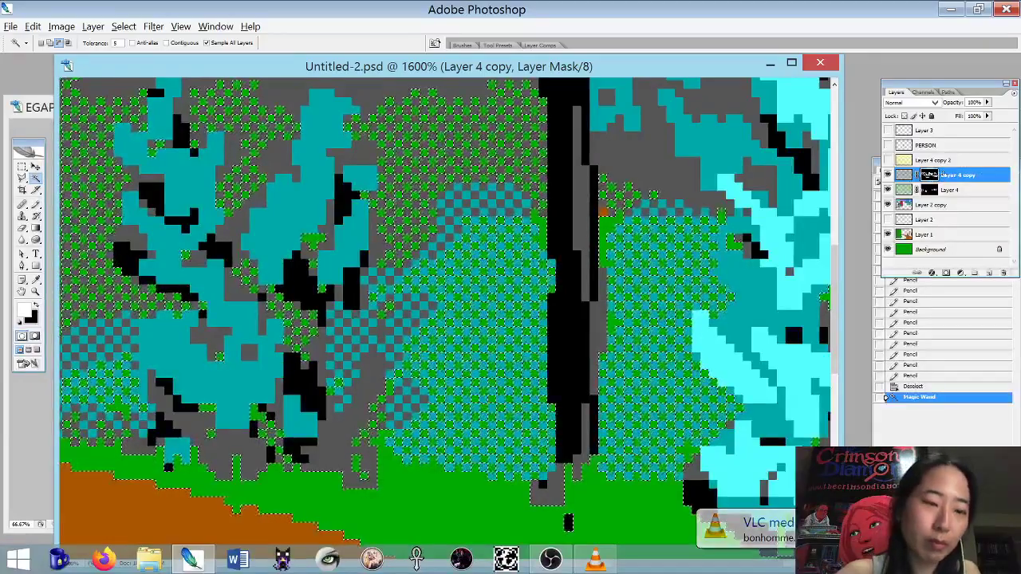
key("alt+BackSpace")
key("ctrl+d")
key("ctrl+minus")
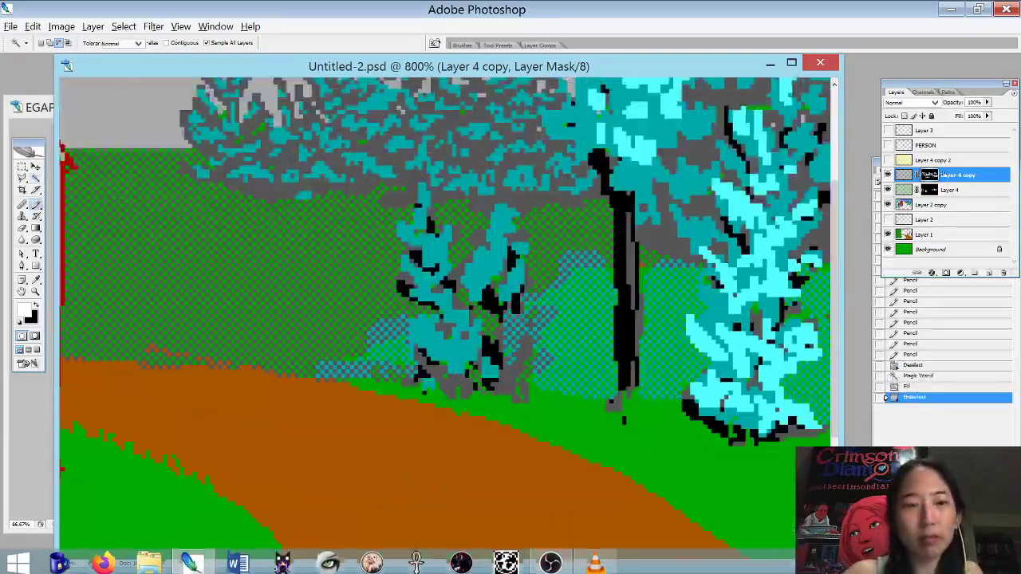
- Pencil black onto Layer 4 copy's mask to hide the grey dithering on the teal bushes around the small evergreens and thin trunk
key("b")
left_click_drag(566, 263, 592, 261)
left_click(549, 297)
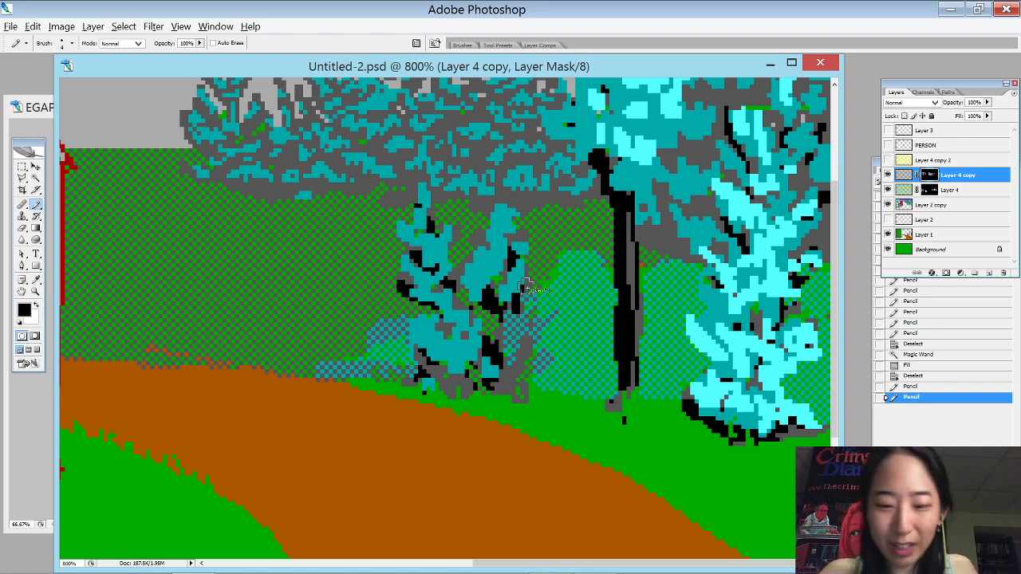
key("ctrl+0")
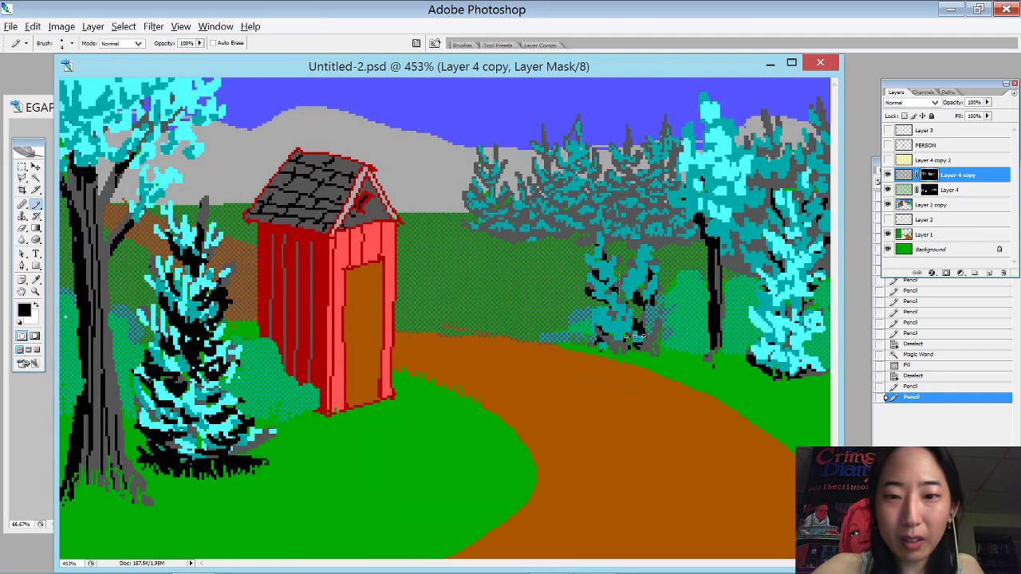
scroll(642, 338, "up", 10)
left_click_drag(688, 229, 732, 336)
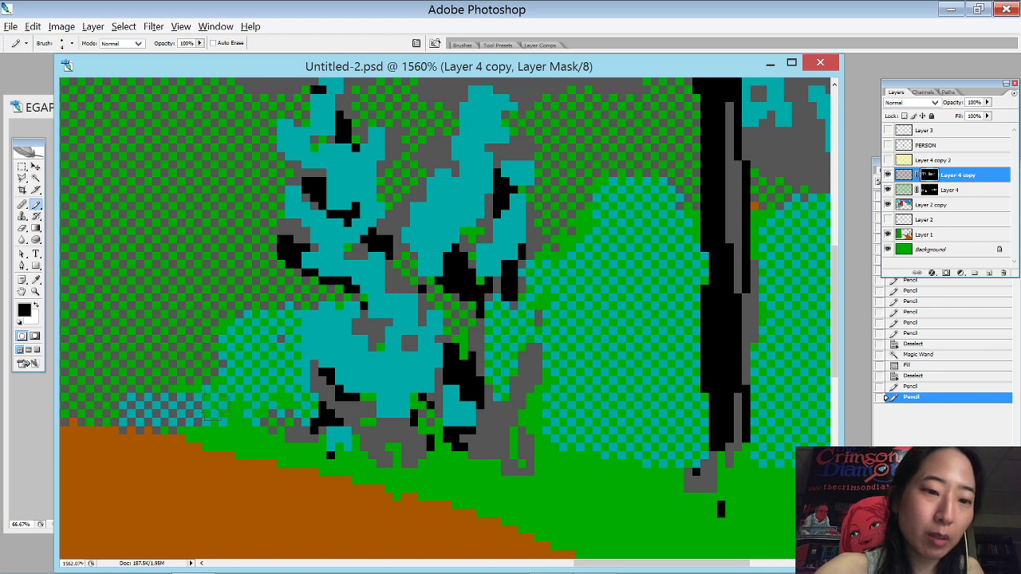
left_click(465, 430)
- Hide the grey dithering on the teal bushes around the large tree and the bright evergreen beside the outhouse
key("ctrl+0")
left_click(715, 365)
mouse_move(103, 266)
left_mouse_down()
mouse_move(133, 318)
mouse_move(279, 441)
left_mouse_up()
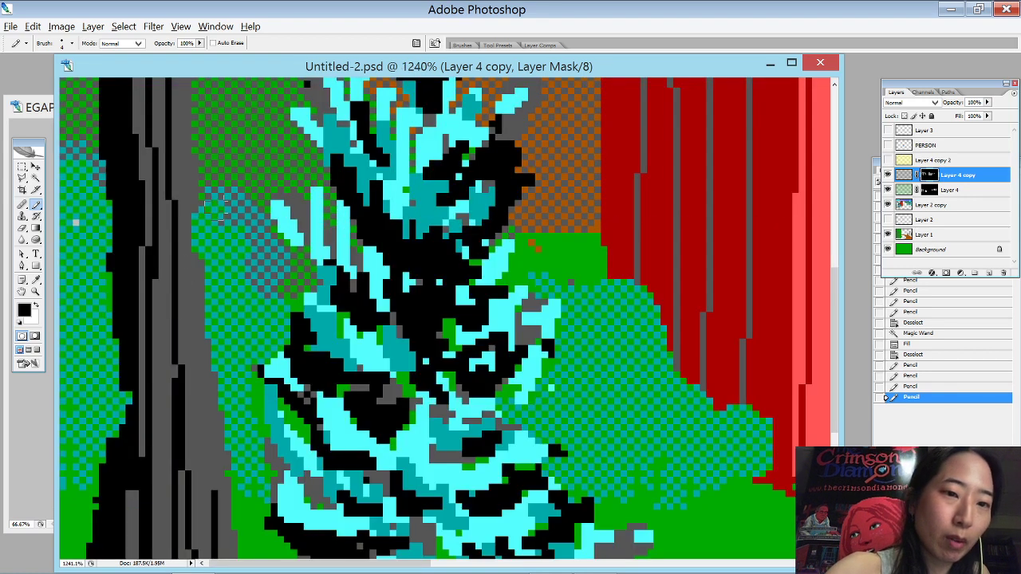
left_click_drag(69, 154, 121, 271)
left_click_drag(292, 278, 298, 284)
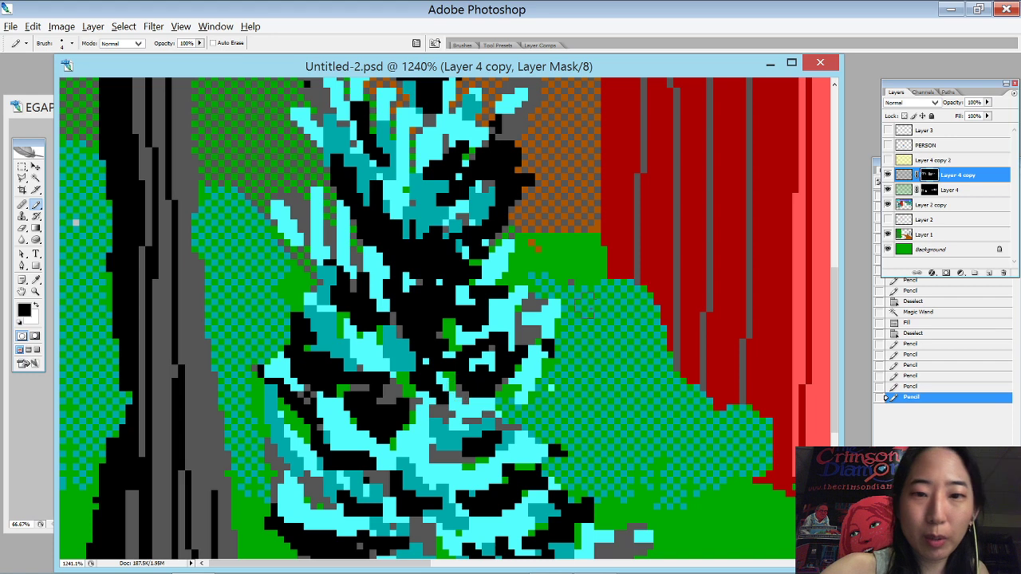
- Clean the grey dithering off the far edge of the path with black pencil strokes on Layer 4 copy's mask
scroll(584, 305, "down", 7)
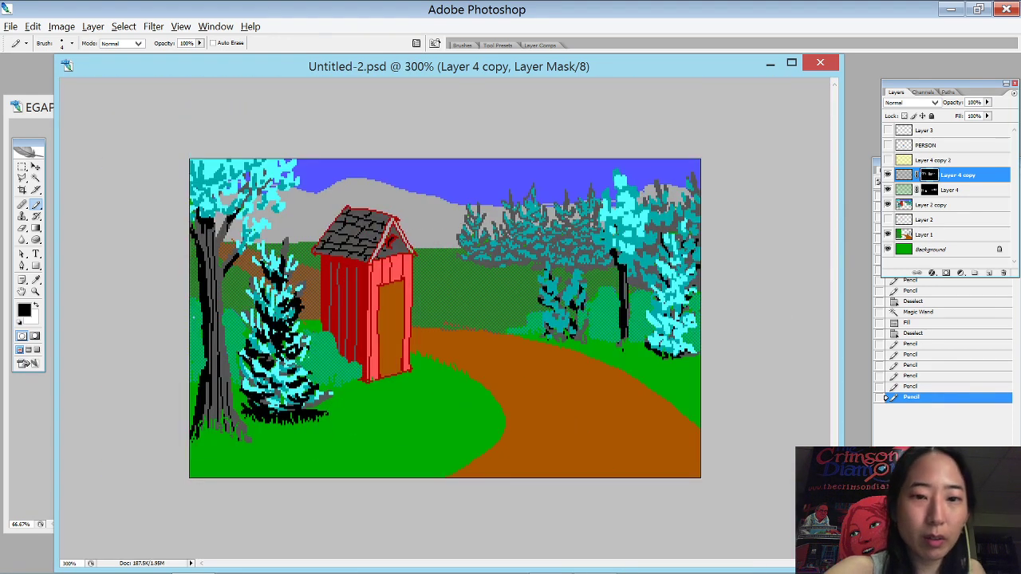
mouse_move(539, 327)
left_mouse_down()
mouse_move(445, 324)
mouse_move(518, 325)
left_mouse_up()
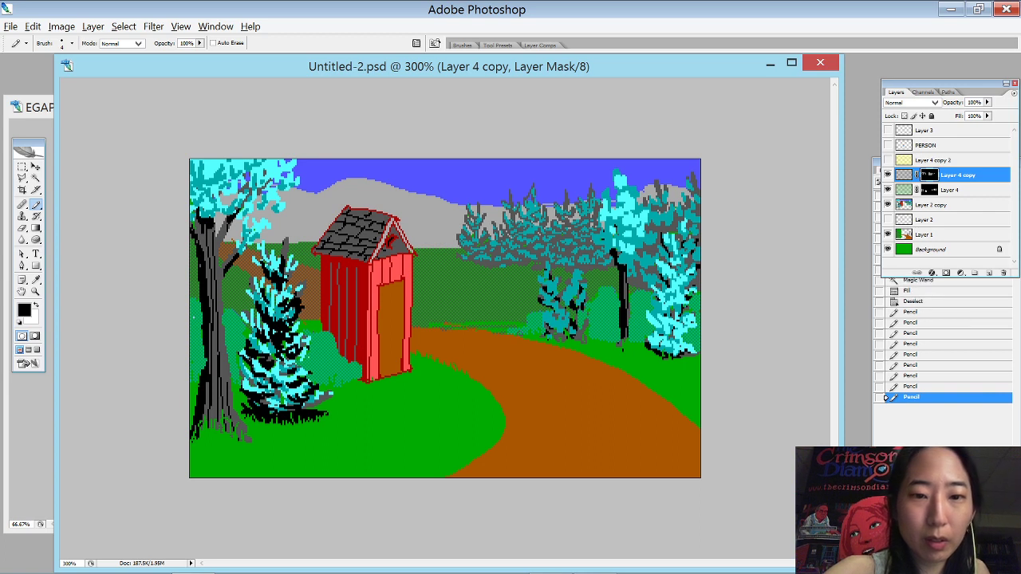
left_click(512, 336)
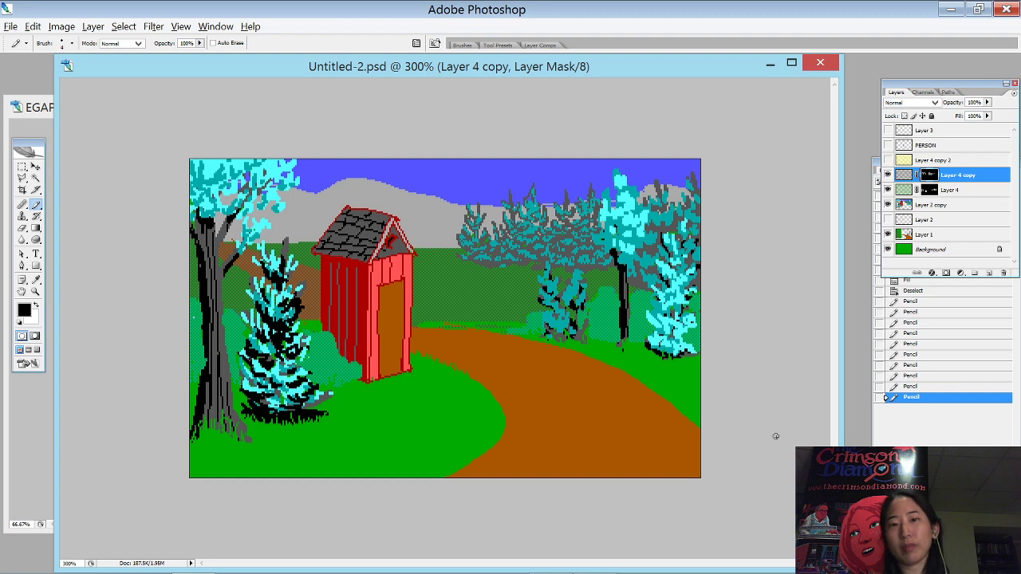
- Select the teal pixels with the Magic Wand, pencil white on Layer 4 copy's mask to dither the distant evergreens grey, and deselect
key("w")
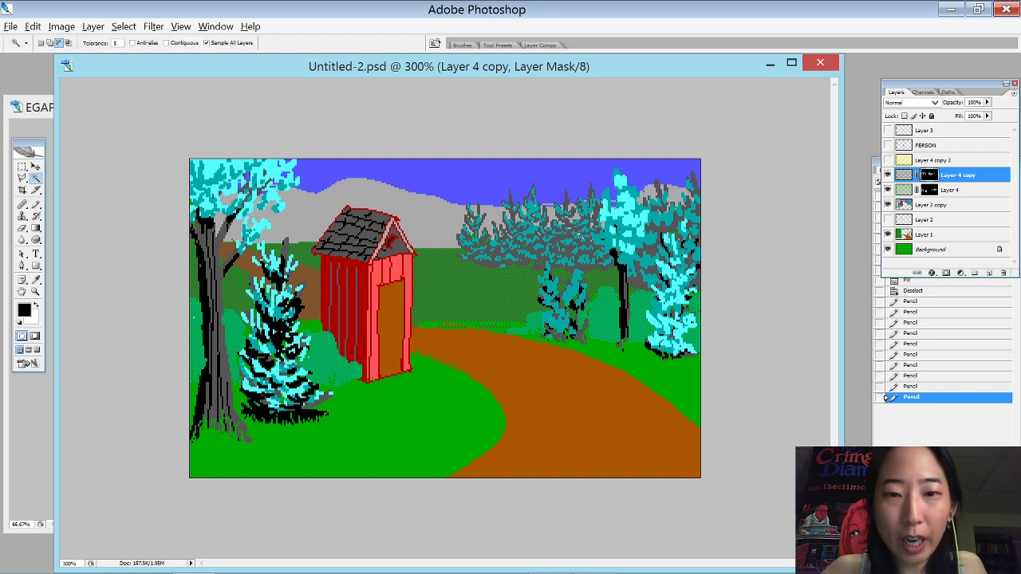
left_click(521, 216)
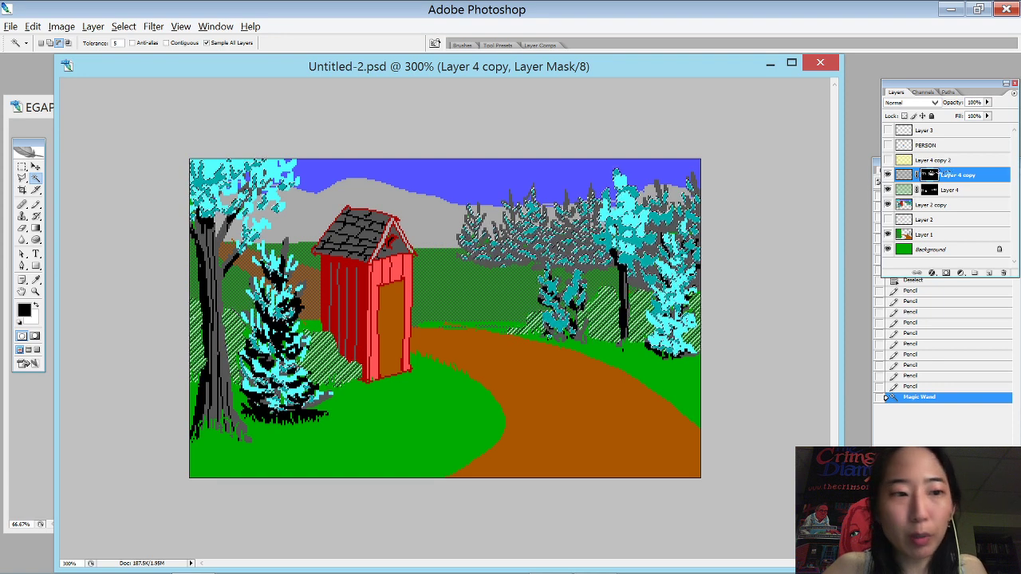
key("b")
key("x")
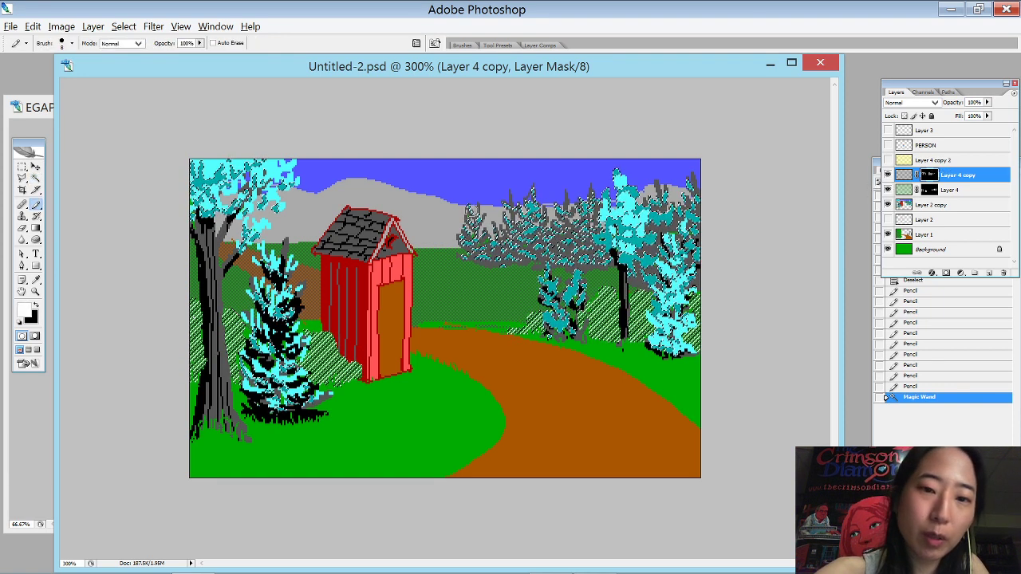
key("bracketright")
key("bracketright")
mouse_move(479, 209)
left_mouse_down()
mouse_move(544, 268)
mouse_move(558, 239)
left_mouse_up()
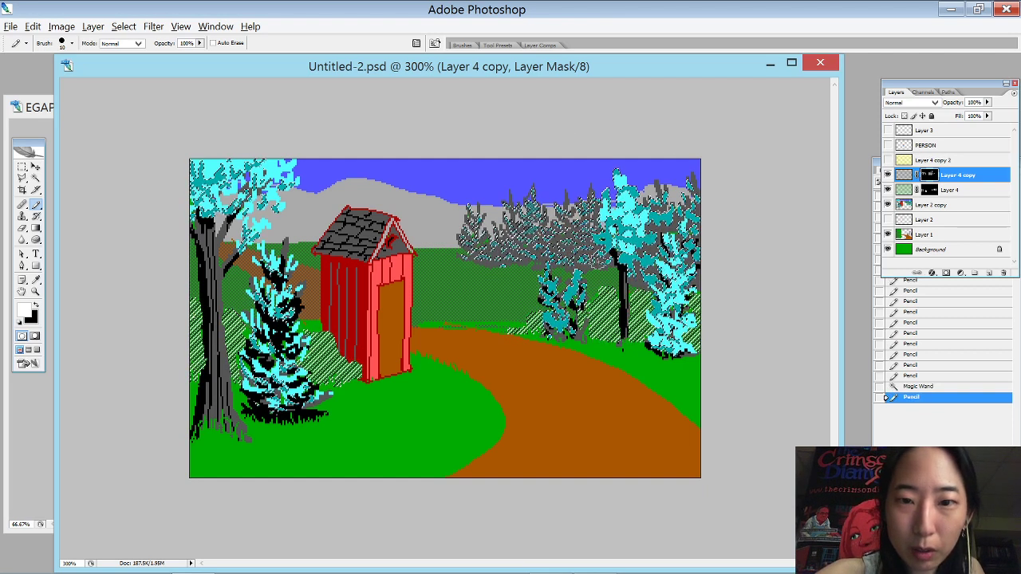
left_click_drag(550, 239, 600, 266)
left_click(581, 270)
key("ctrl+d")
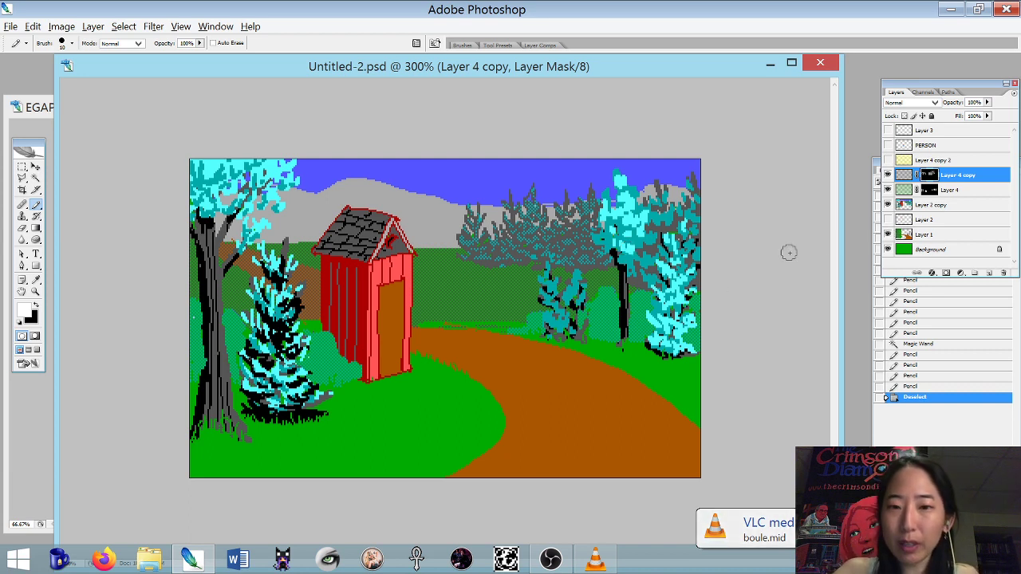
- Add a new layer directly above Layer 2 copy for recolouring the teal bushes
left_click_drag(564, 272, 683, 355)
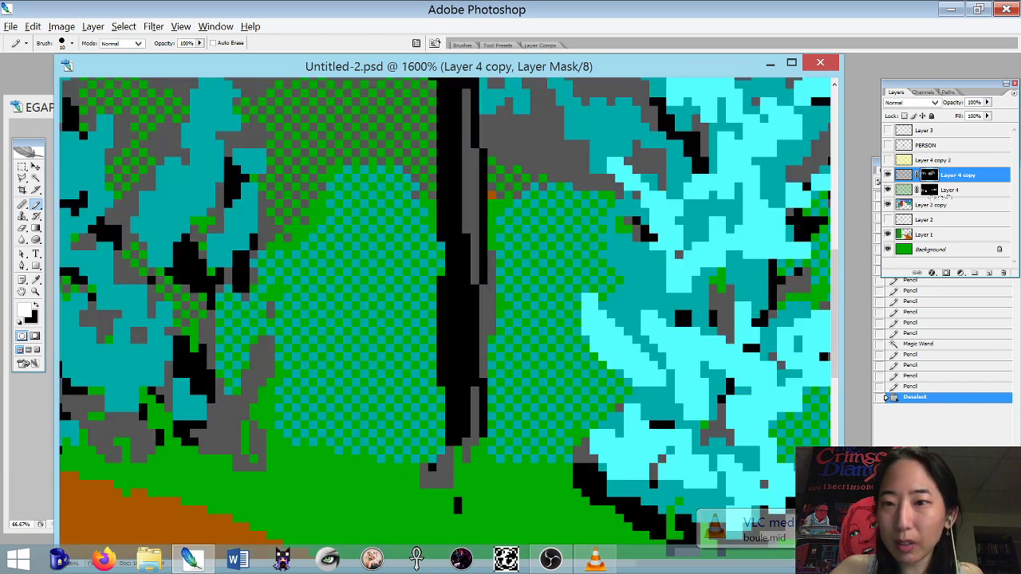
left_click(941, 192)
left_click_drag(387, 209, 379, 214)
key("ctrl+z")
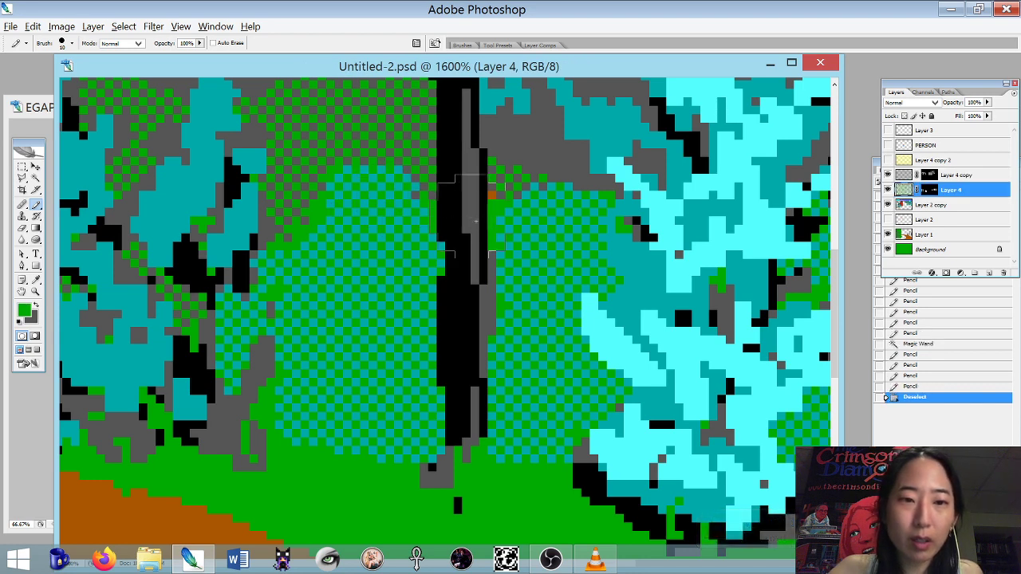
left_click(975, 208)
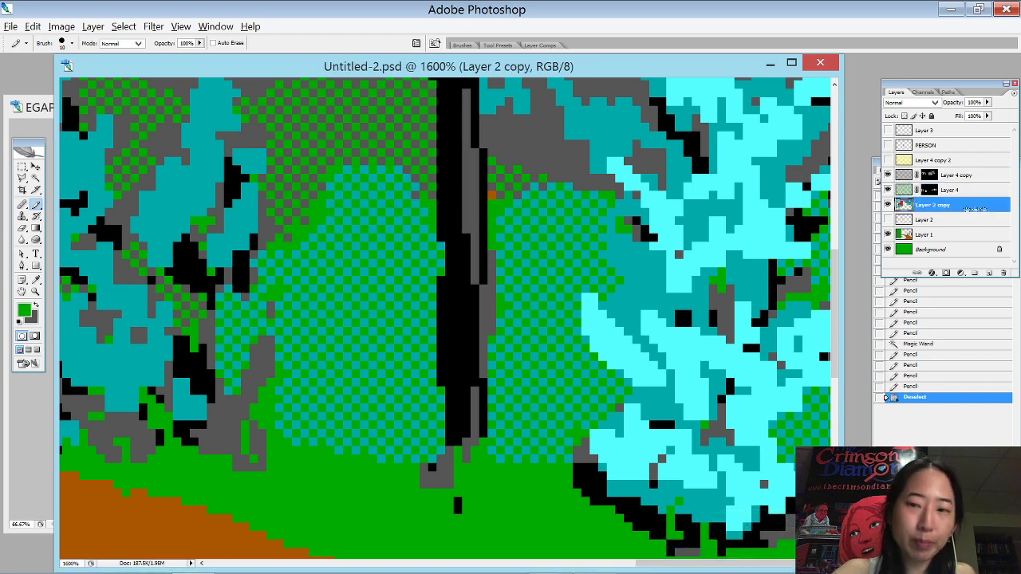
left_click(988, 273)
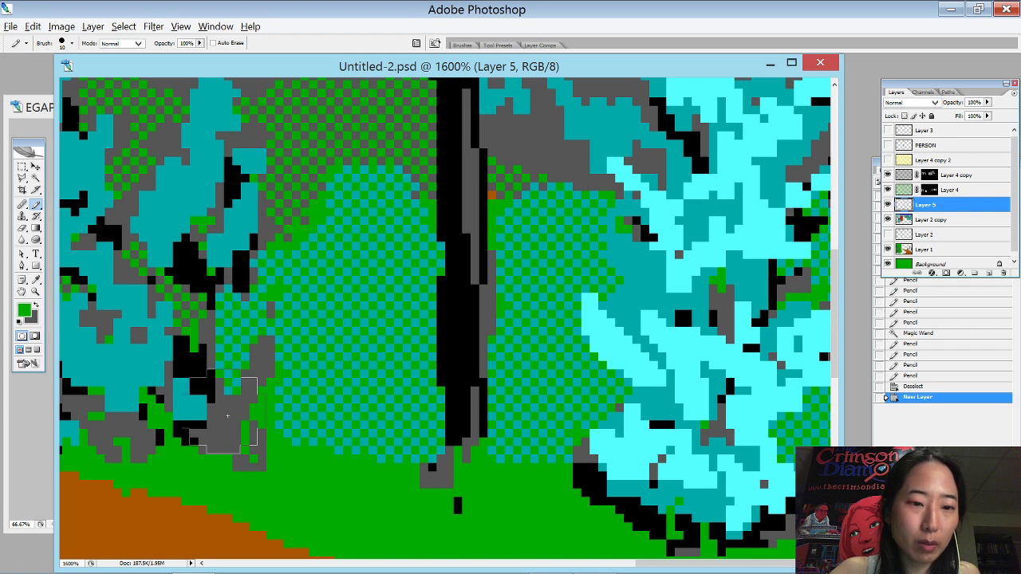
- Sample light green from the EGA palette and pencil it over the upper part of the bush between the small evergreens and thin trunk
left_click_drag(184, 71, 376, 77)
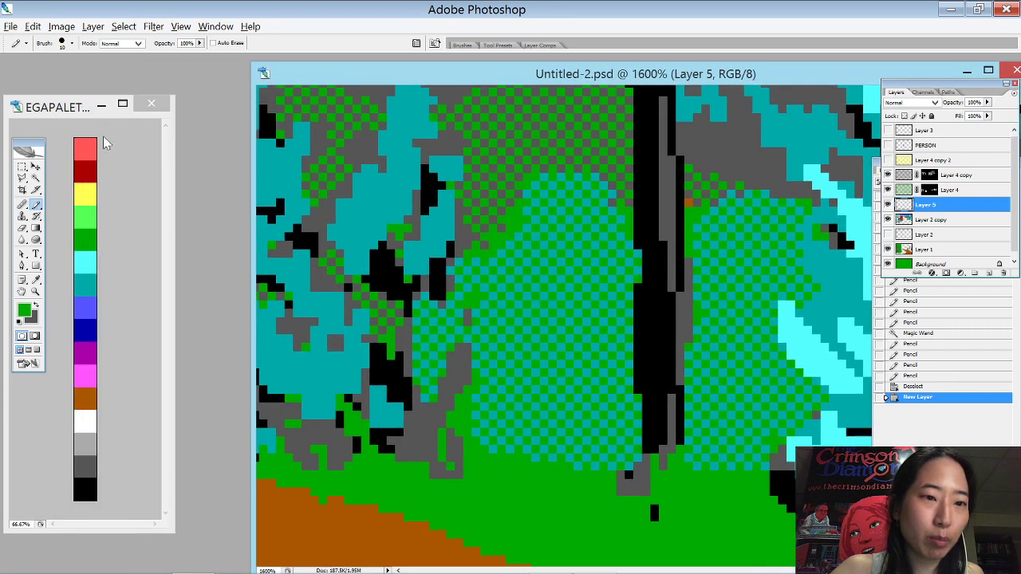
left_click(86, 212)
left_click_drag(305, 83, 224, 79)
left_click(471, 215)
mouse_move(471, 215)
left_mouse_down()
mouse_move(496, 226)
mouse_move(498, 201)
mouse_move(500, 238)
mouse_move(519, 276)
left_mouse_up()
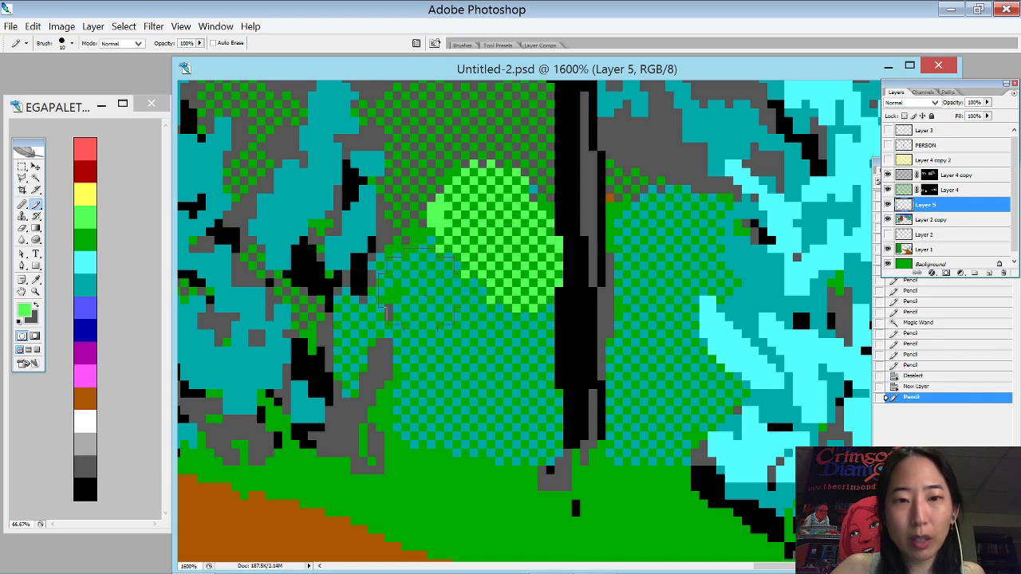
left_click(440, 291)
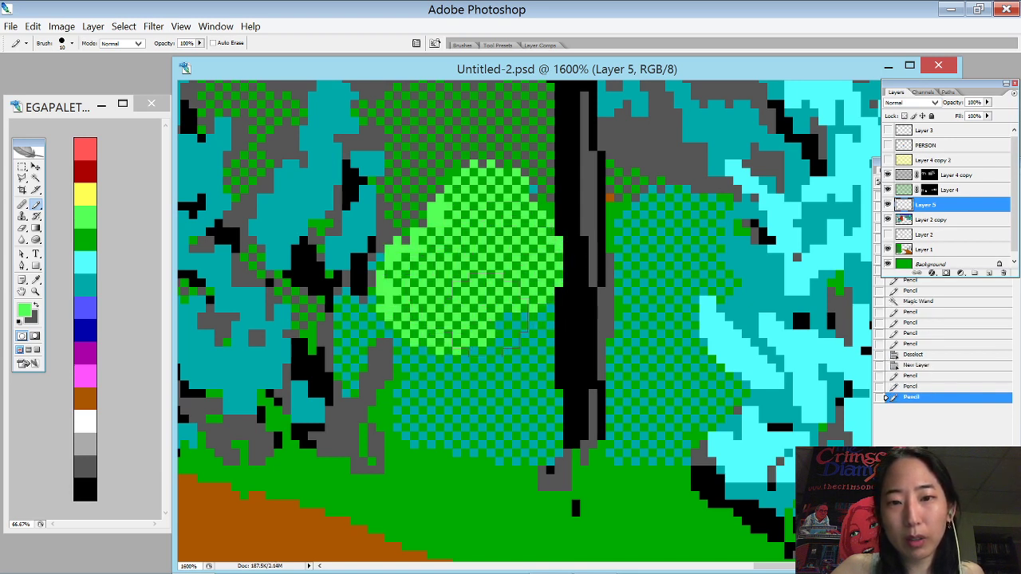
left_click(504, 319)
left_click(506, 318)
left_click(507, 317)
left_click(509, 319)
left_click(512, 324)
- Pencil light green over the upper bush beyond the thin trunk, and fill remaining teal spots near the small evergreens with a size 4 pencil
mouse_move(649, 245)
left_mouse_down()
mouse_move(674, 230)
mouse_move(682, 244)
left_mouse_up()
key("[")
key("[")
key("[")
key("[")
key("[")
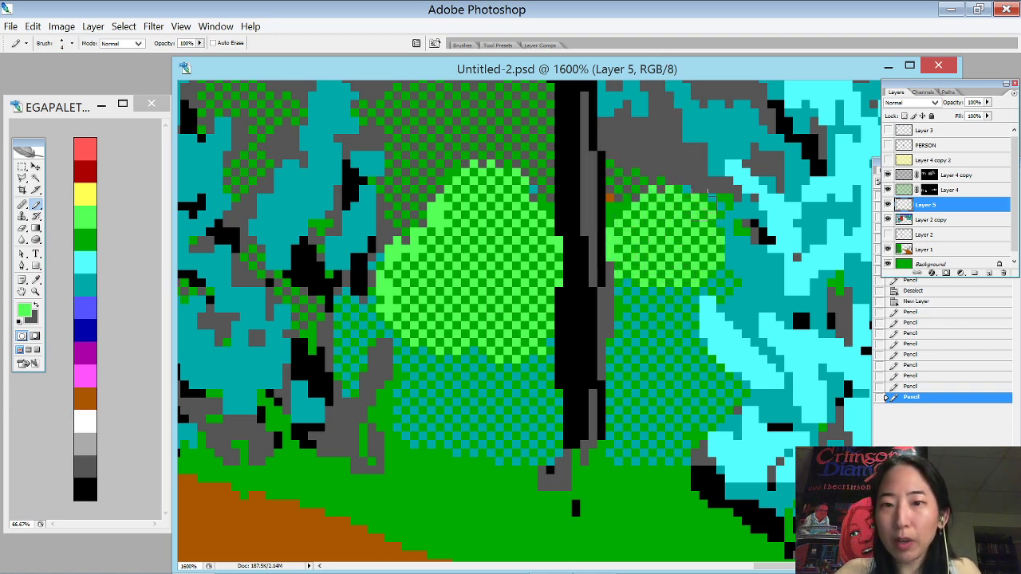
mouse_move(686, 292)
left_mouse_down()
mouse_move(630, 315)
mouse_move(618, 358)
mouse_move(685, 313)
mouse_move(668, 339)
mouse_move(684, 318)
mouse_move(590, 338)
left_mouse_up()
left_click(721, 284)
left_click(538, 332)
left_click_drag(368, 312, 351, 321)
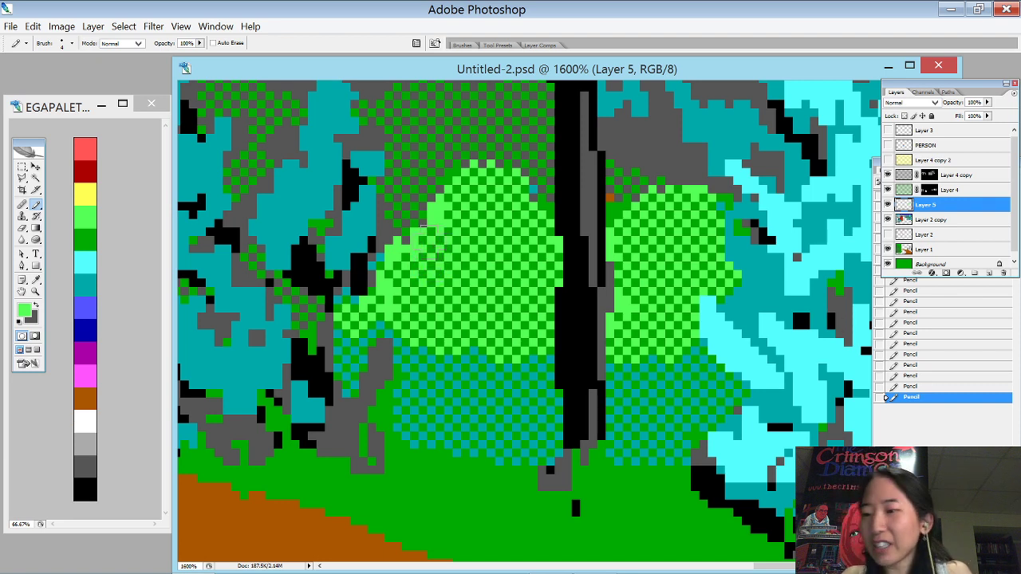
- Select the light green bush pixels with the Magic Wand, fill them cyan on Layer 5 and white on Layer 4's mask, and deselect
key("w")
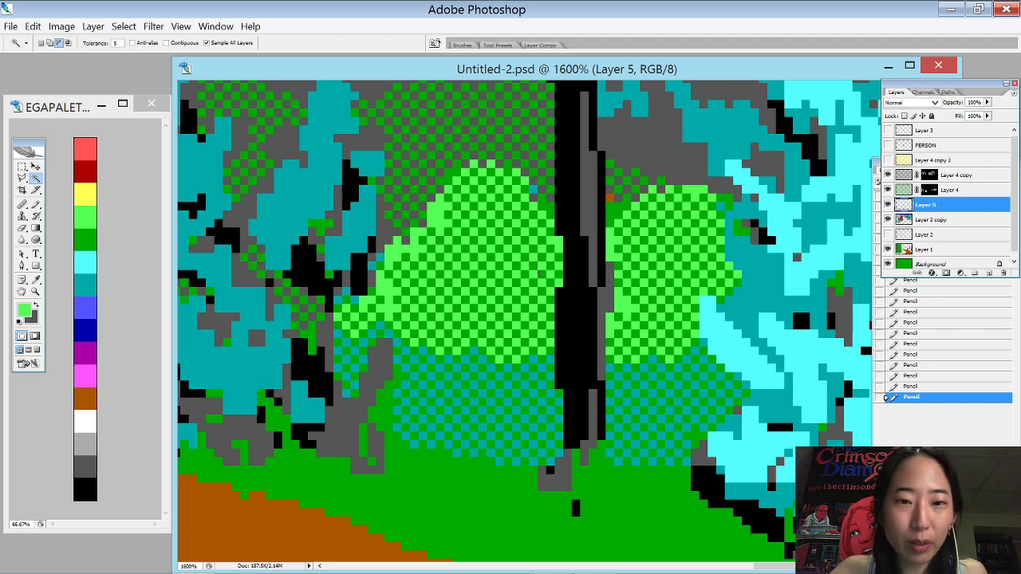
left_click(521, 266)
key("b")
left_click(770, 227, "alt")
key("alt+BackSpace")
key("x")
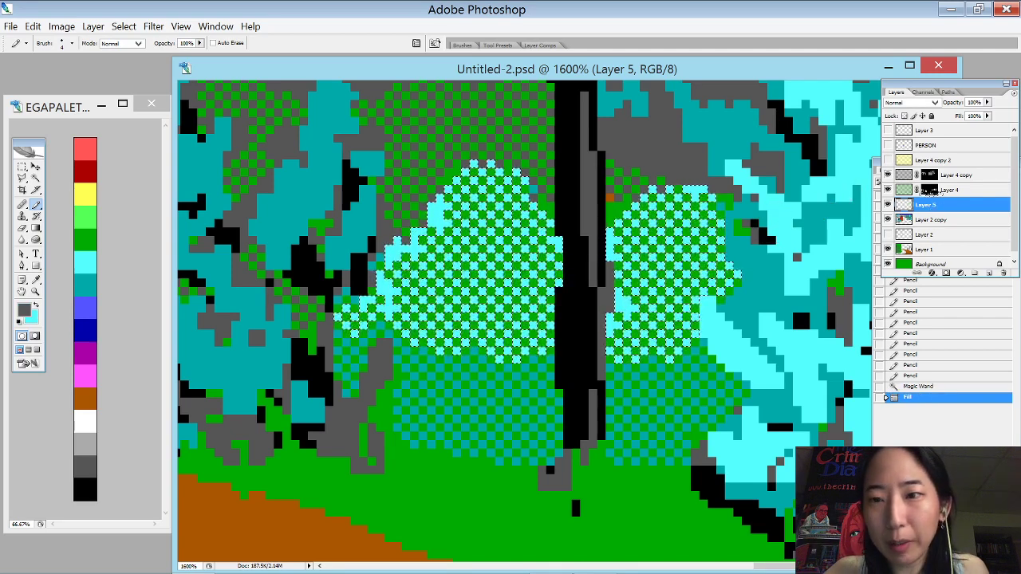
left_click(930, 190)
key("alt+BackSpace")
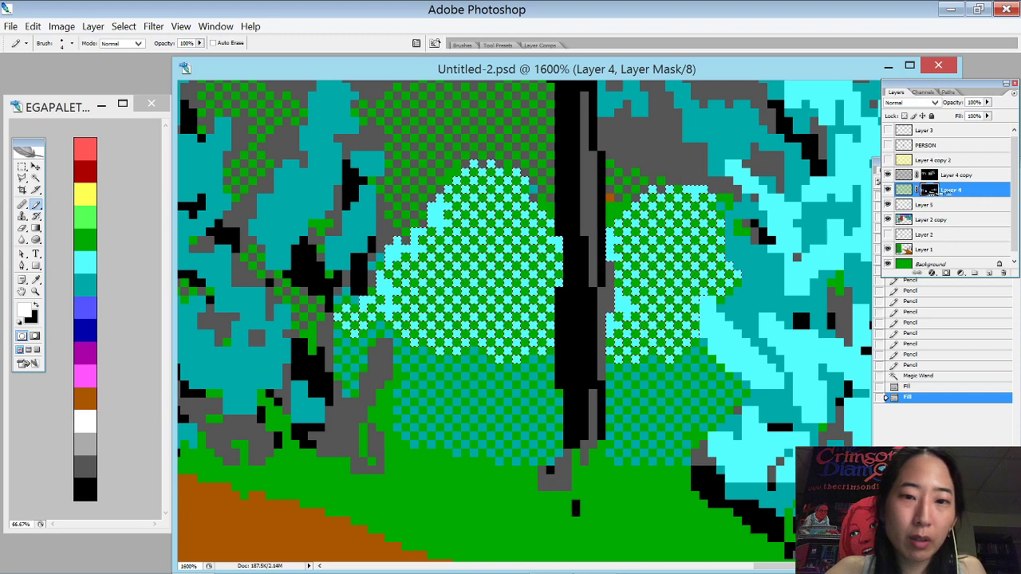
key("ctrl+d")
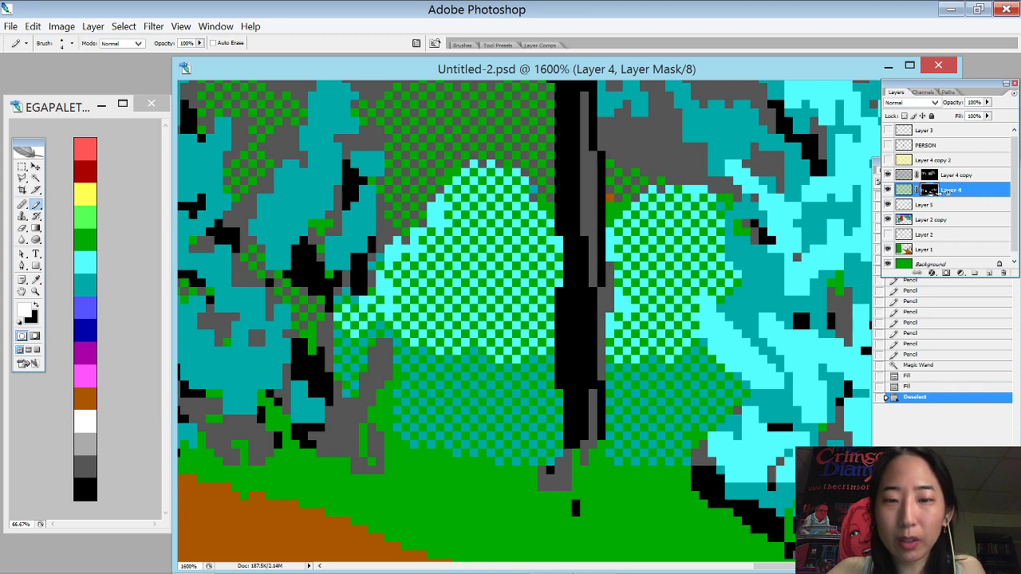
- Dab the pencil on Layer 4's mask over the thin trunk between the two cyan-dithered bushes
key("ctrl+minus")
key("ctrl+minus")
key("ctrl+minus")
key("ctrl+minus")
key("ctrl+minus")
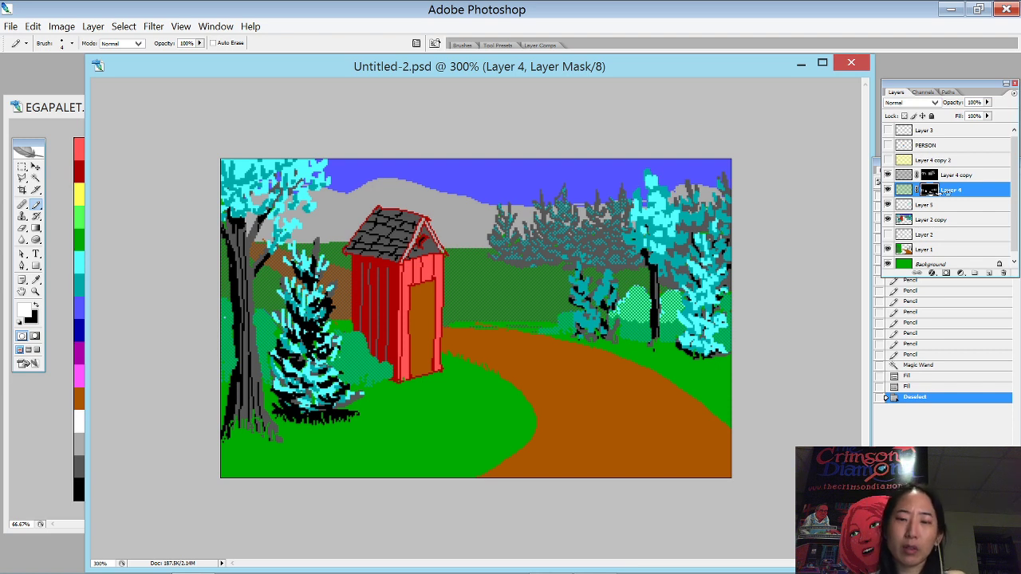
key("ctrl+plus")
key("ctrl+plus")
key("ctrl+plus")
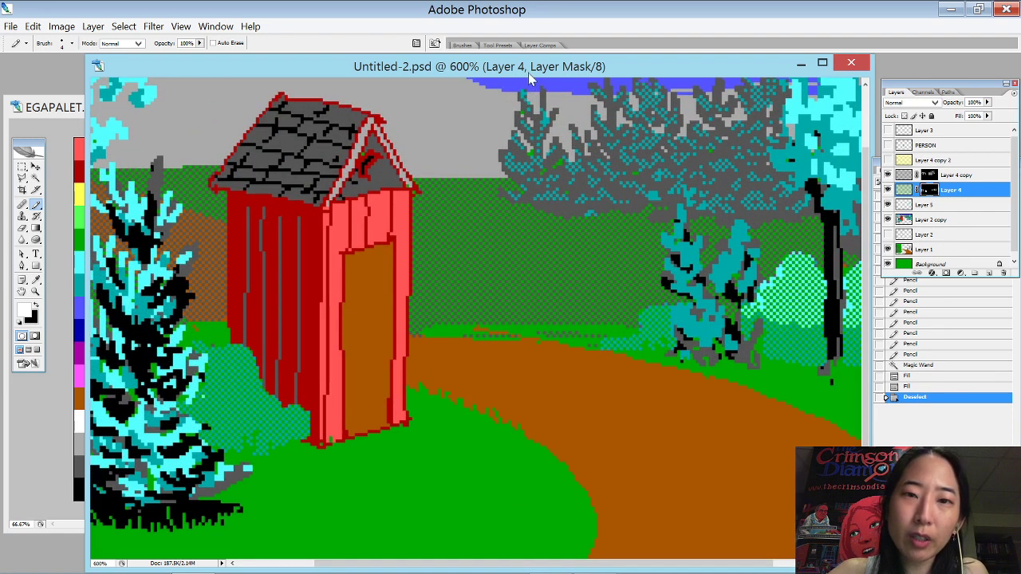
left_click_drag(528, 72, 394, 60)
left_click_drag(737, 121, 863, 121)
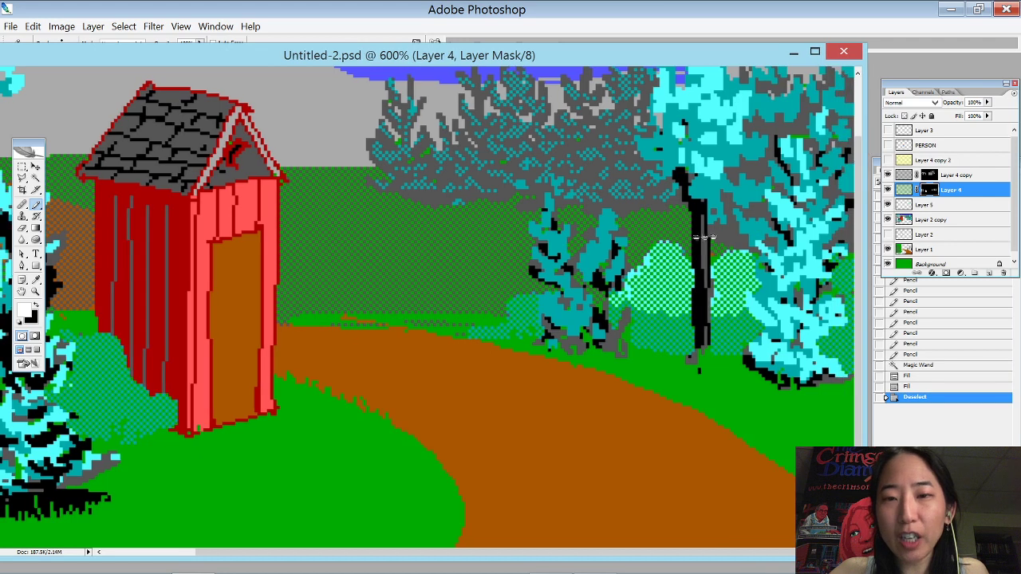
scroll(696, 249, "down", 1)
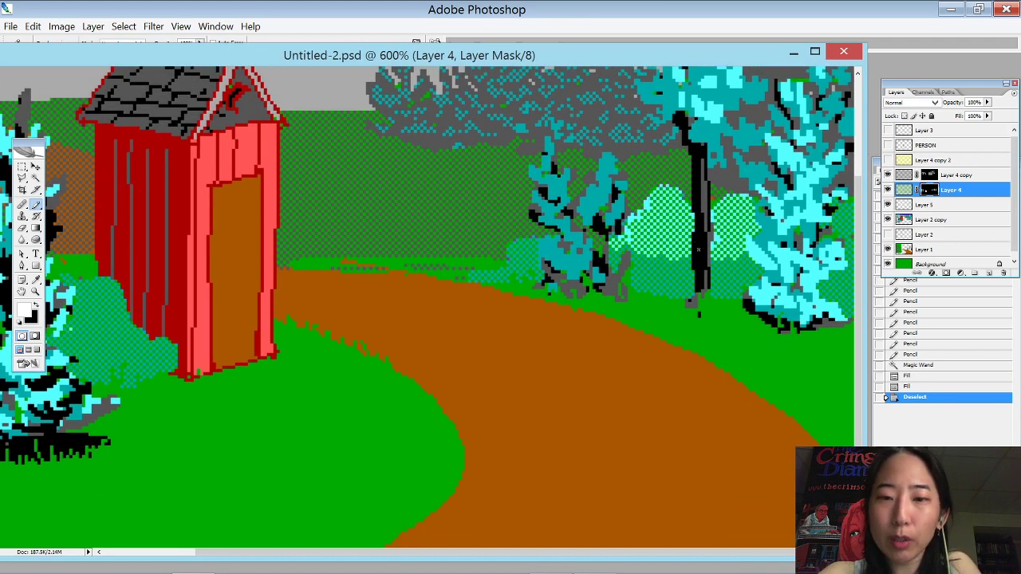
left_click(698, 249)
key("x")
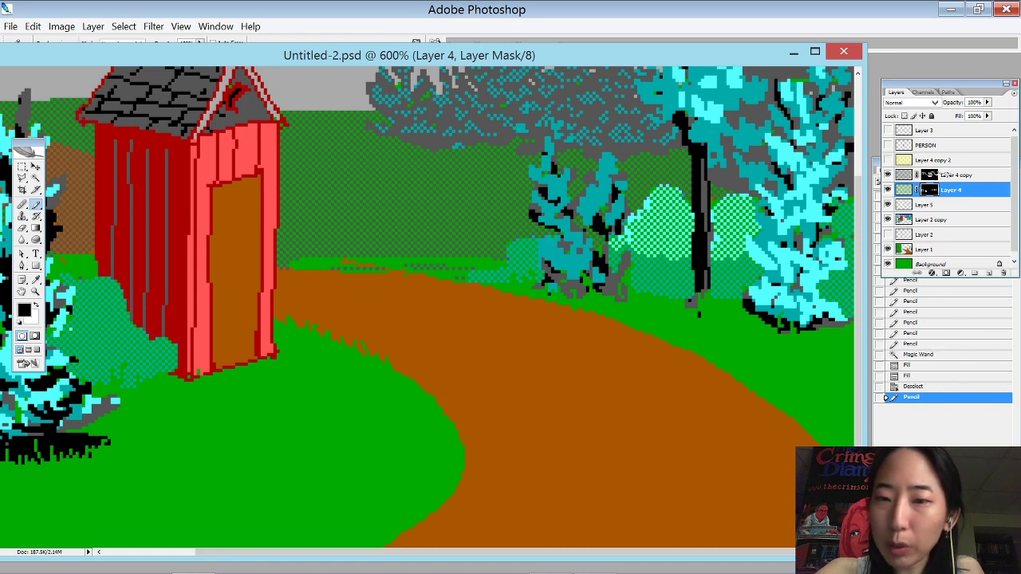
- On Layer 5, pencil cyan along the lower edge of the bush between the small evergreens and the thin trunk
left_click(888, 190)
left_click(888, 189)
left_click(941, 205)
key("x")
left_click(645, 258)
left_click(655, 260)
left_click(664, 260)
left_click(659, 265)
left_click(672, 262)
left_click(680, 266)
left_click(659, 272)
left_click(655, 272)
left_click(650, 266)
left_click(645, 261)
left_click(640, 257)
left_click(634, 251)
left_click(619, 255)
left_click(615, 260)
- Pencil cyan over the lower part of the bush beyond the thin trunk and onto the bush on the outhouse side of the small evergreens
left_click_drag(715, 266, 732, 281)
left_click_drag(687, 268, 739, 276)
mouse_move(731, 262)
left_mouse_down()
mouse_move(741, 272)
mouse_move(768, 247)
mouse_move(745, 269)
left_mouse_up()
mouse_move(518, 247)
left_mouse_down()
mouse_move(508, 255)
mouse_move(533, 262)
left_mouse_up()
left_click(524, 255)
left_click(522, 264)
left_click(529, 264)
left_click(494, 275)
left_click(538, 251)
- Add a few cyan highlights near the base of the bush between the small evergreens and the thin trunk
left_click(670, 277)
left_click(674, 287)
left_click(682, 278)
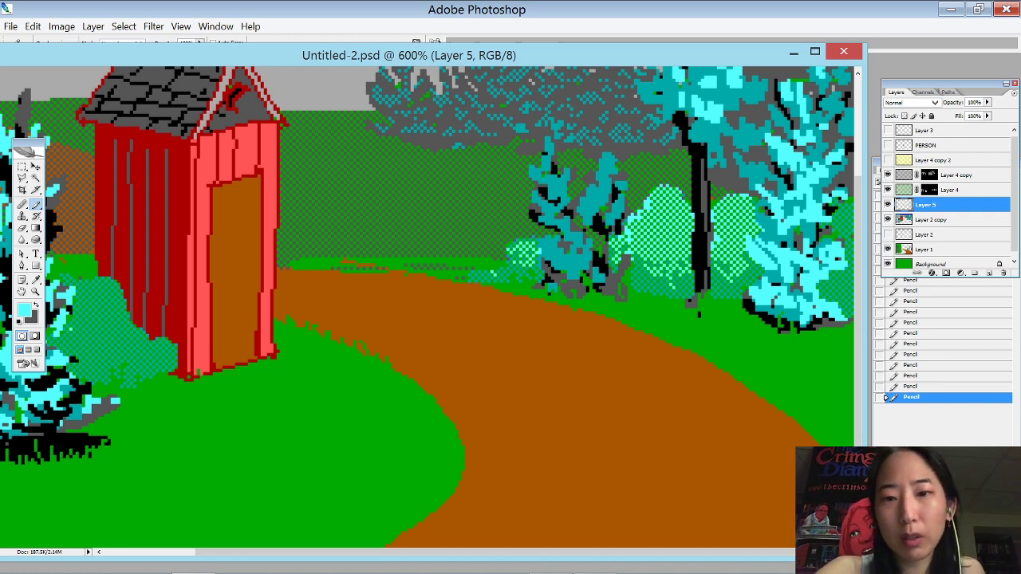
left_click(644, 276)
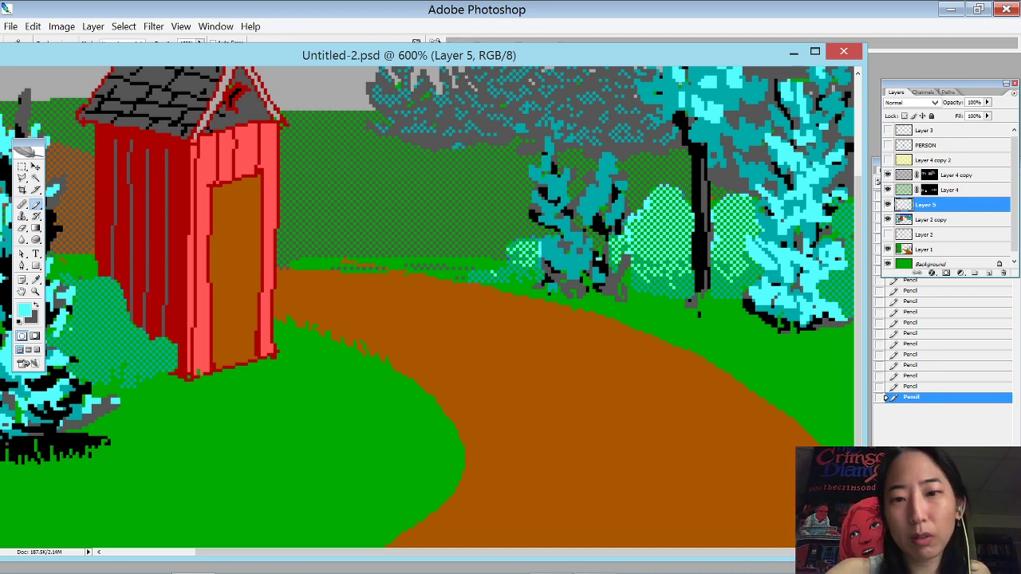
- Duplicate the yellow checkerboard layer, Layer 4 copy 2, and hide the duplicate
key("ctrl+minus")
key("ctrl+minus")
key("ctrl+minus")
key("ctrl+minus")
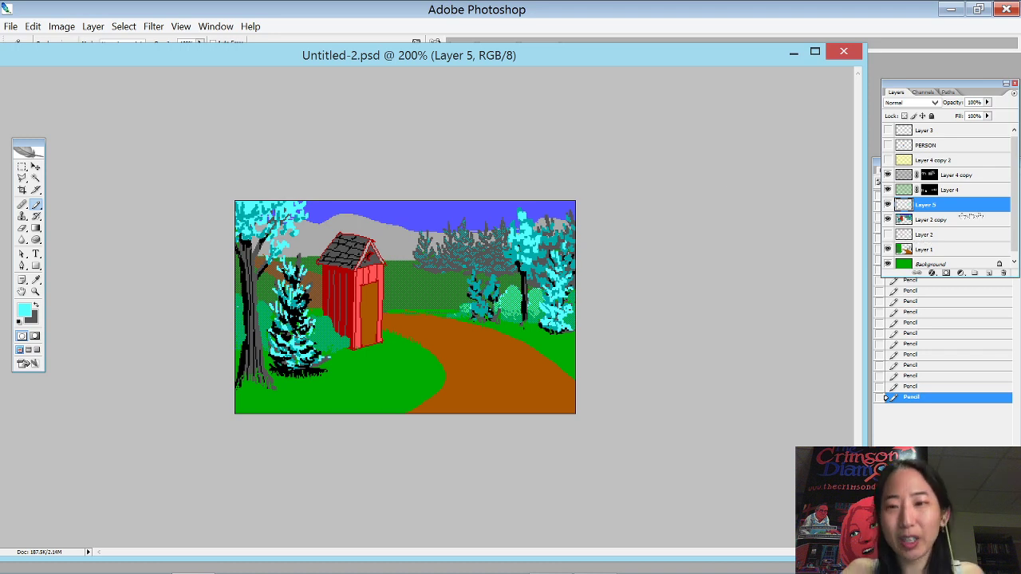
left_click(952, 175)
left_click(940, 161)
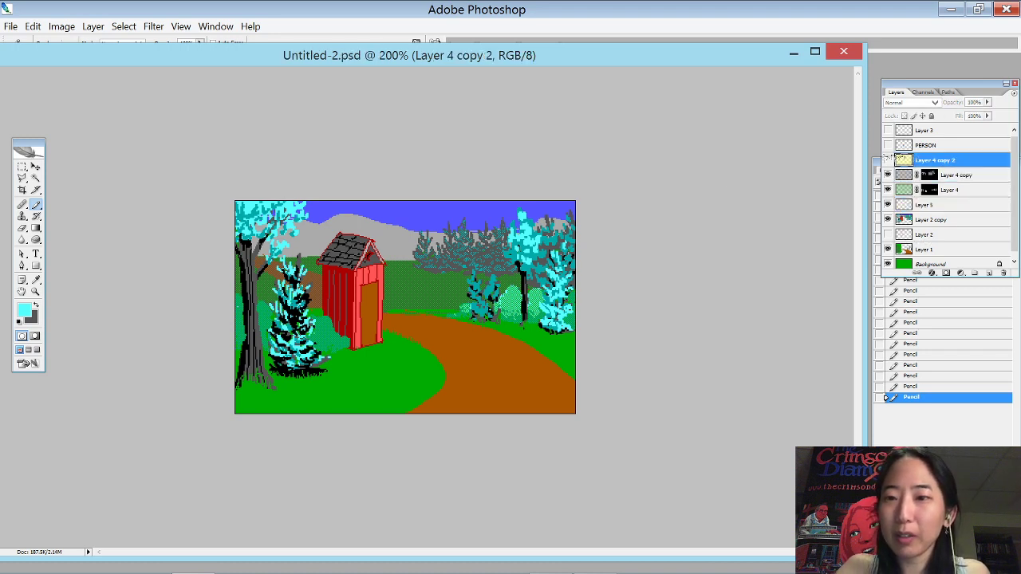
left_click(888, 161)
right_click(929, 162)
left_click(901, 207)
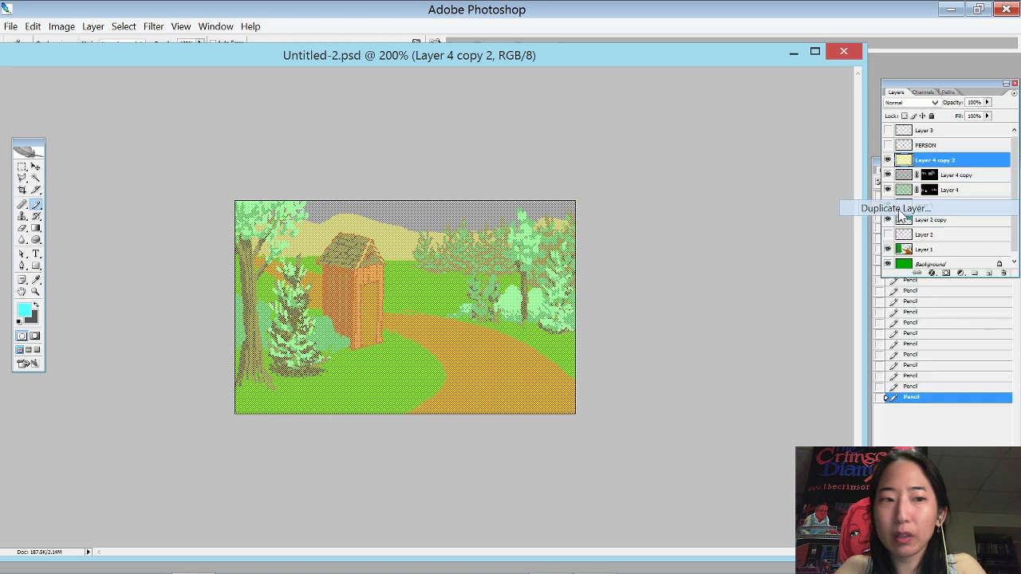
key("Return")
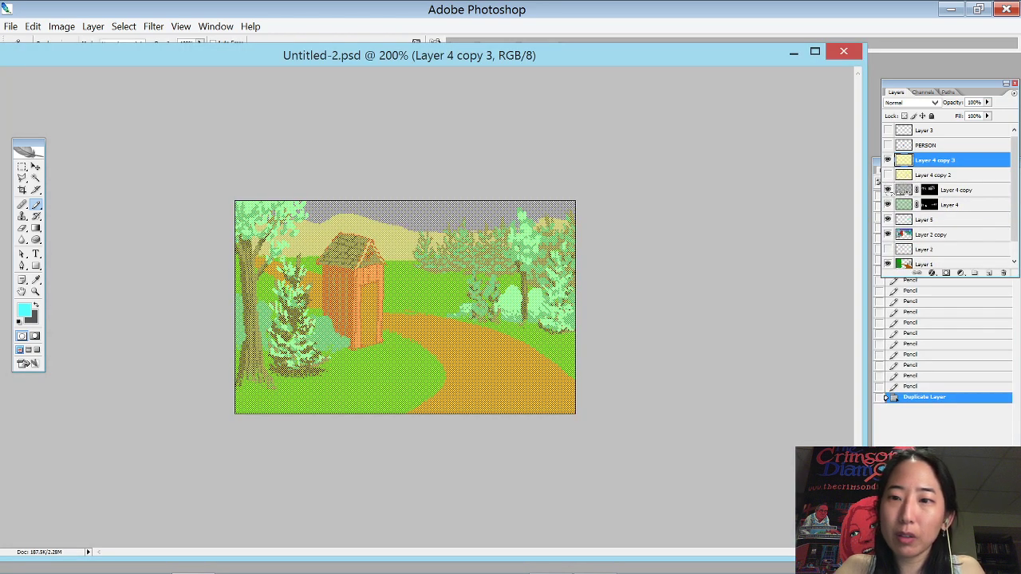
left_click(888, 160)
left_click(888, 190)
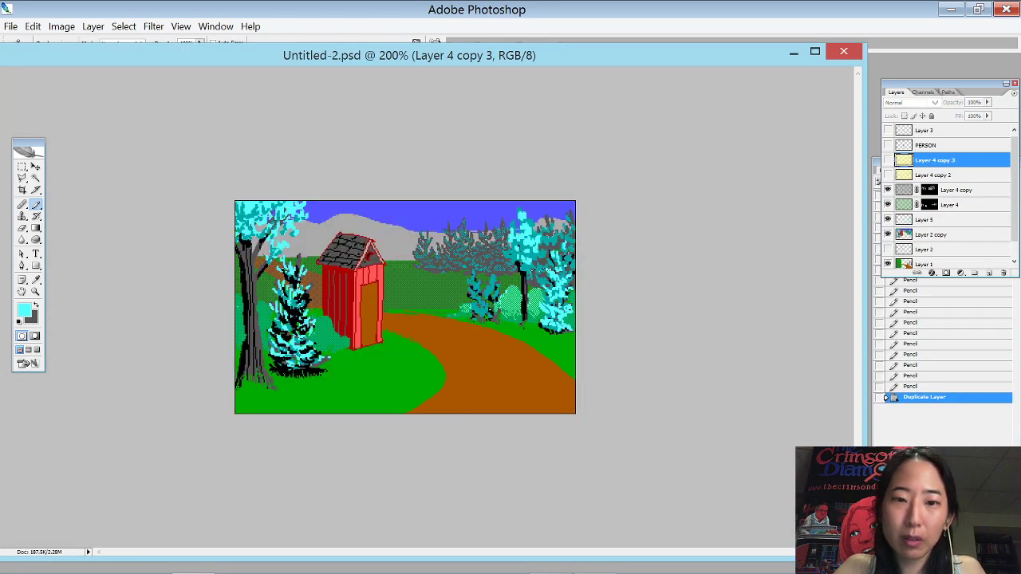
- Show Layer 4 copy 2, select its yellow checkerboard pixels with the Magic Wand, fill them with black, and deselect
left_click(529, 272, "alt")
key("d")
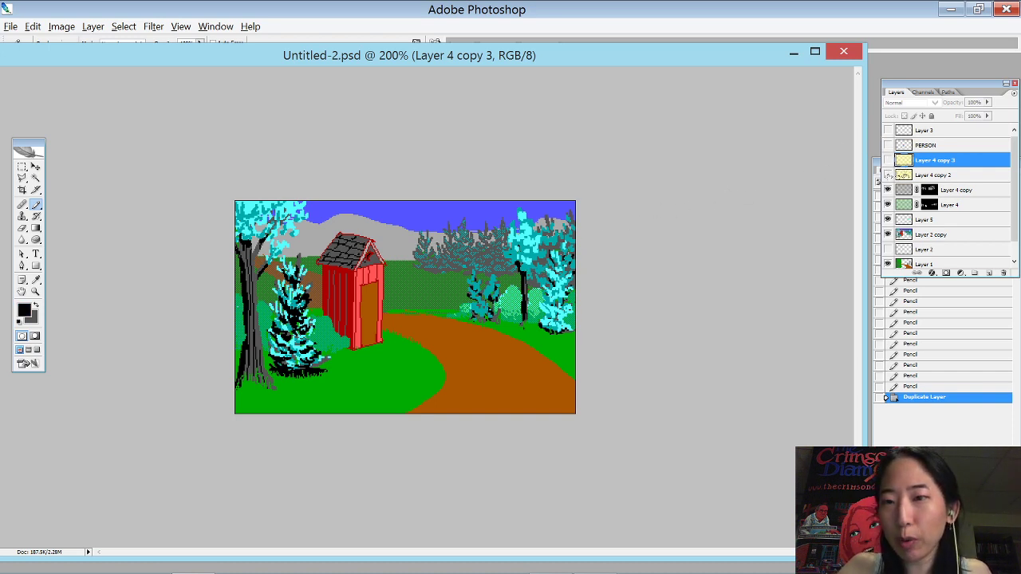
left_click(888, 174)
left_click(932, 176)
left_click_drag(471, 180, 363, 245)
key("x")
key("w")
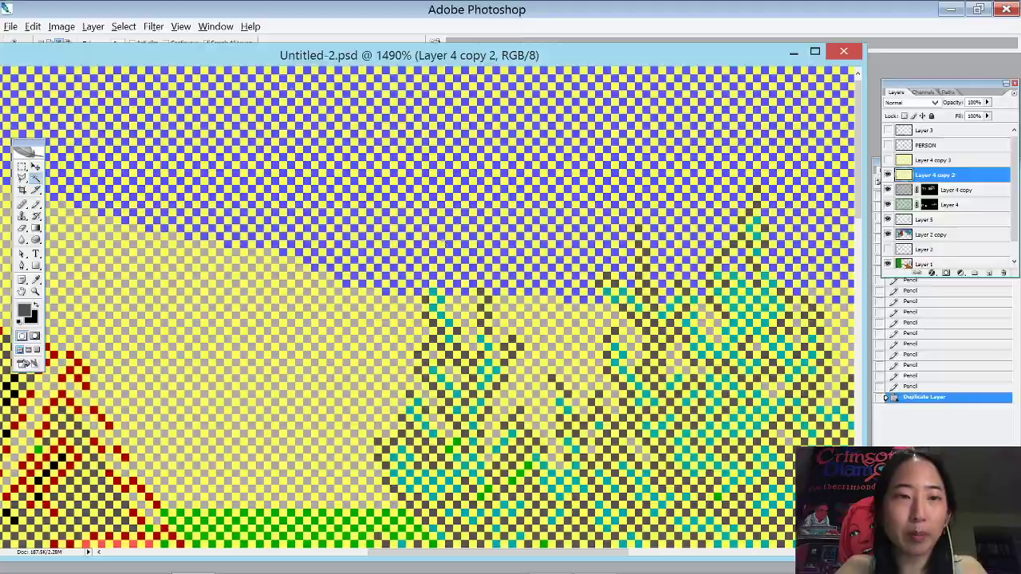
left_click(367, 103)
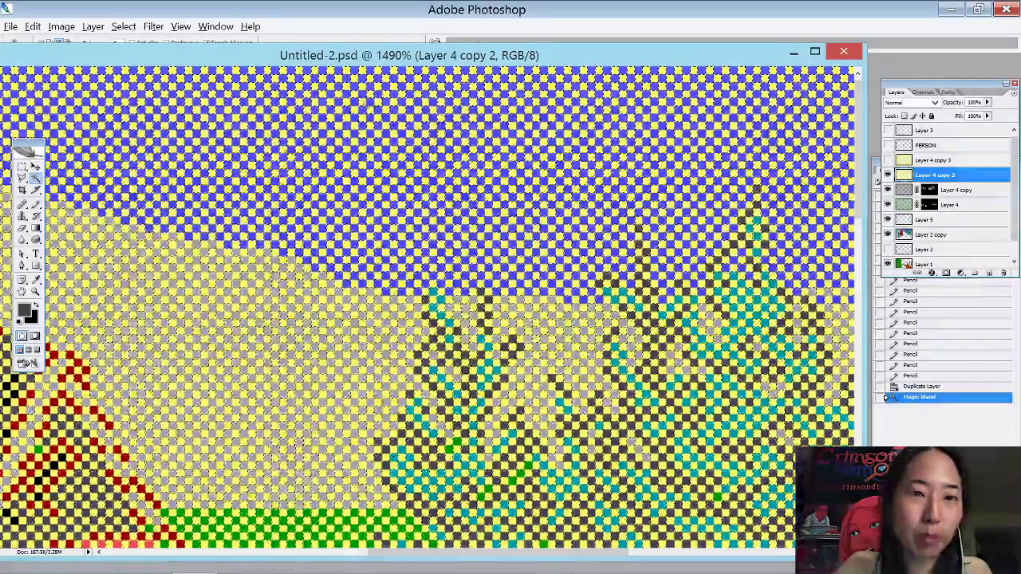
key("alt+BackSpace")
key("ctrl+d")
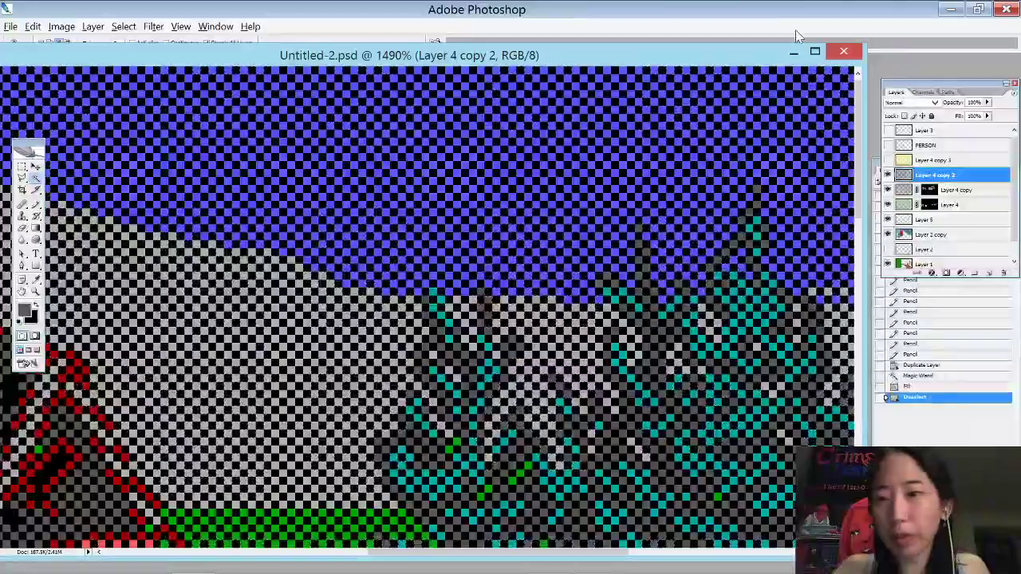
- Add a Hide All layer mask to Layer 4 copy 2
left_click(93, 26)
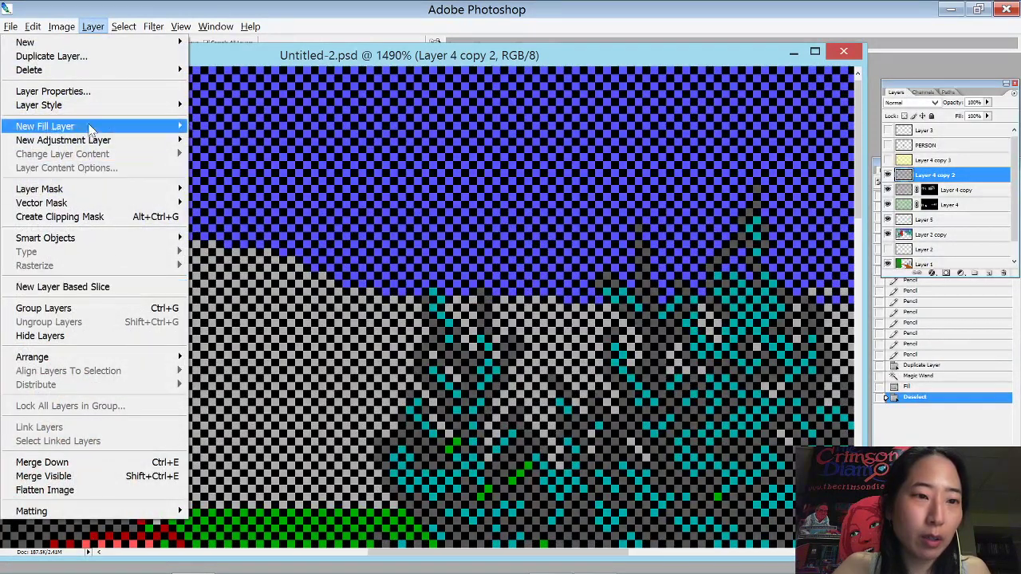
mouse_move(88, 189)
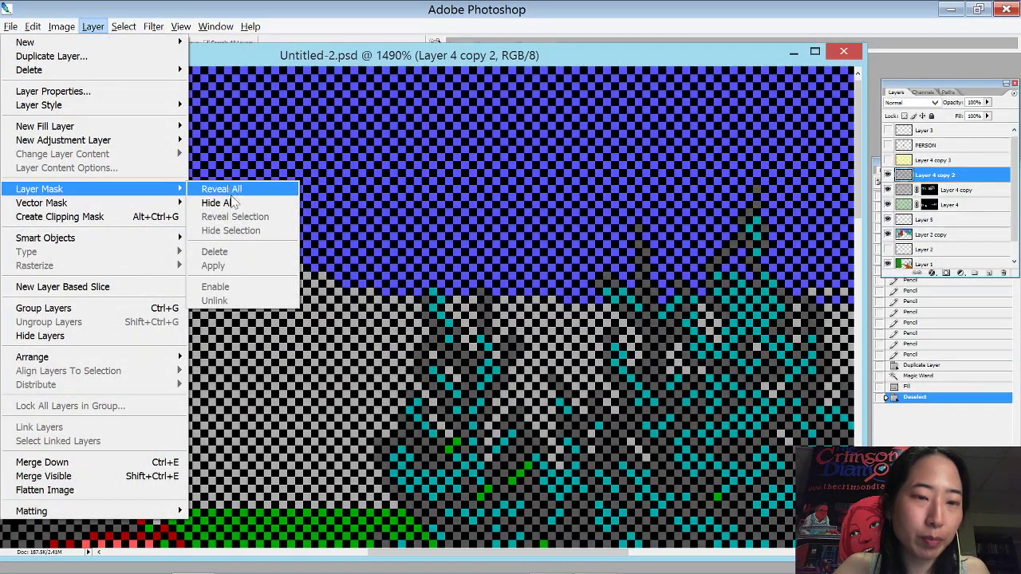
left_click(231, 205)
key("ctrl+minus")
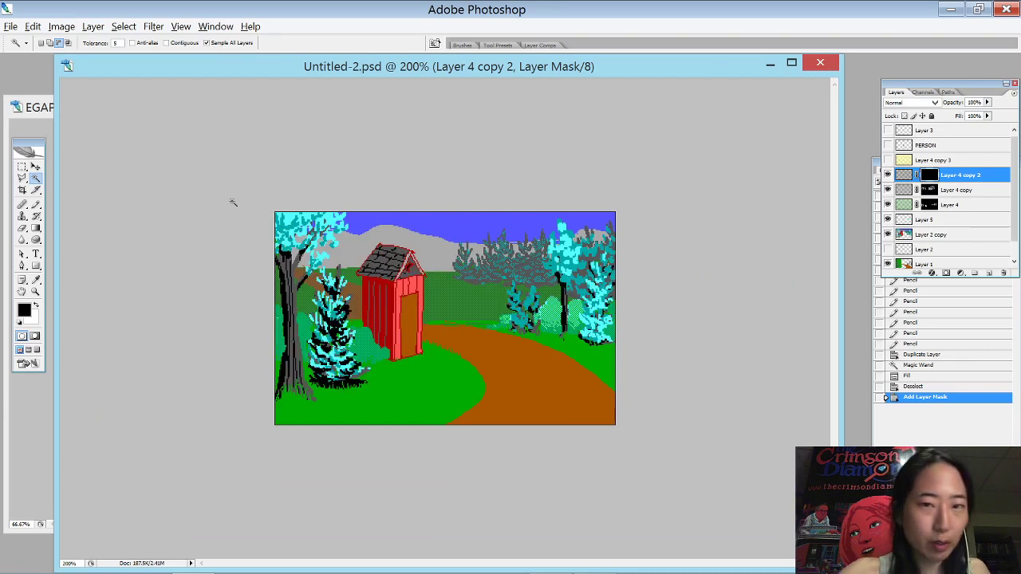
- Select the green pixels with the Magic Wand and pencil white at size 3 on Layer 4 copy 2's mask to shade the grass around the large tree's base
key("b")
key("x")
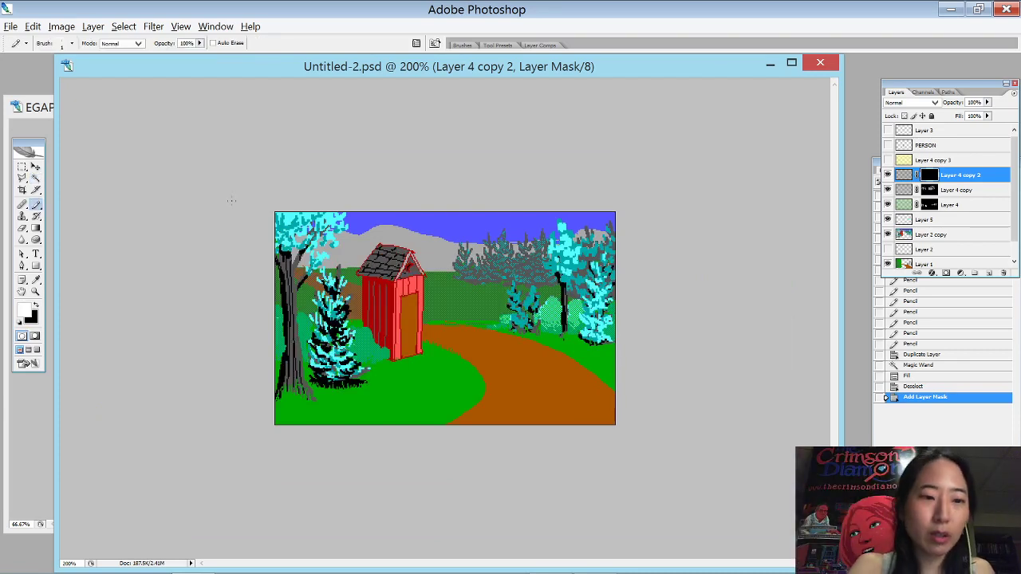
key("w")
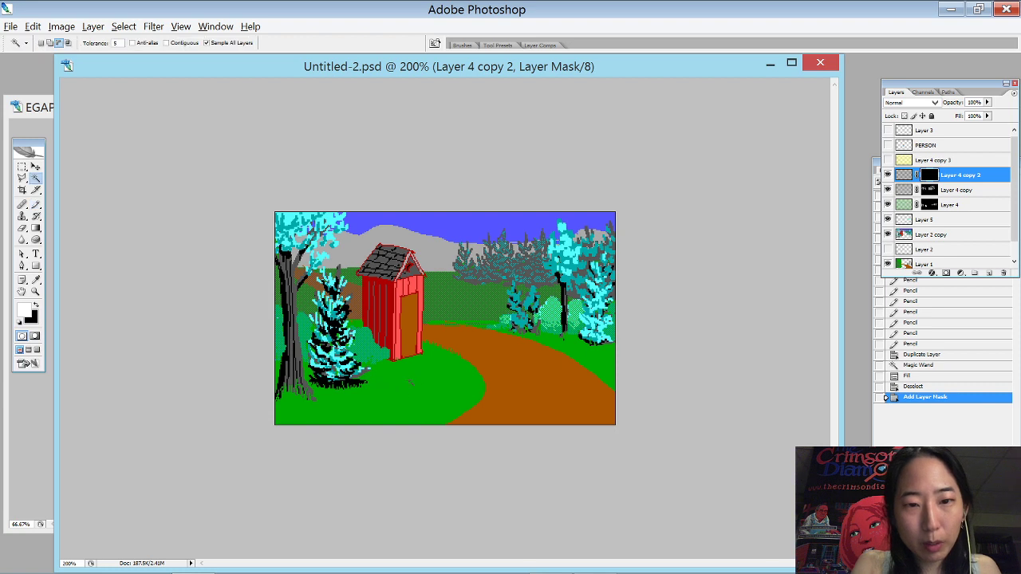
left_click(410, 382)
key("b")
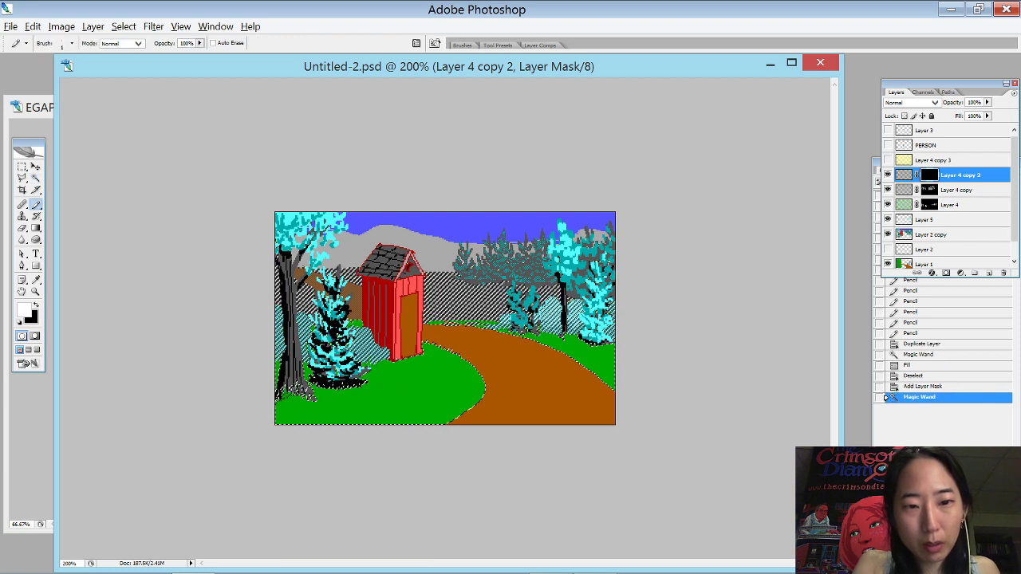
key("]")
key("]")
key("]")
left_click(234, 373)
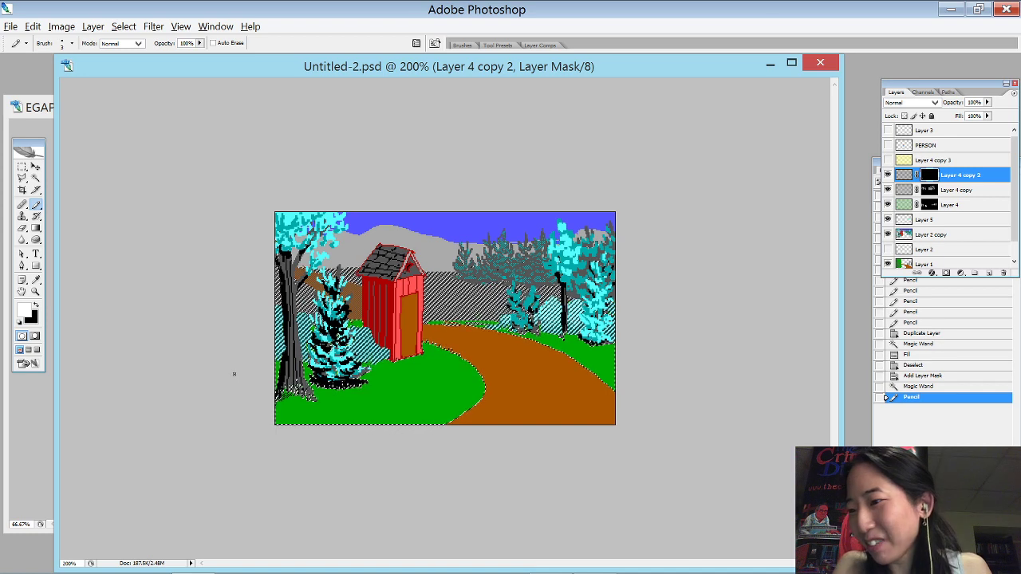
key("[")
mouse_move(276, 381)
left_mouse_down()
mouse_move(300, 398)
mouse_move(280, 407)
mouse_move(297, 399)
left_mouse_up()
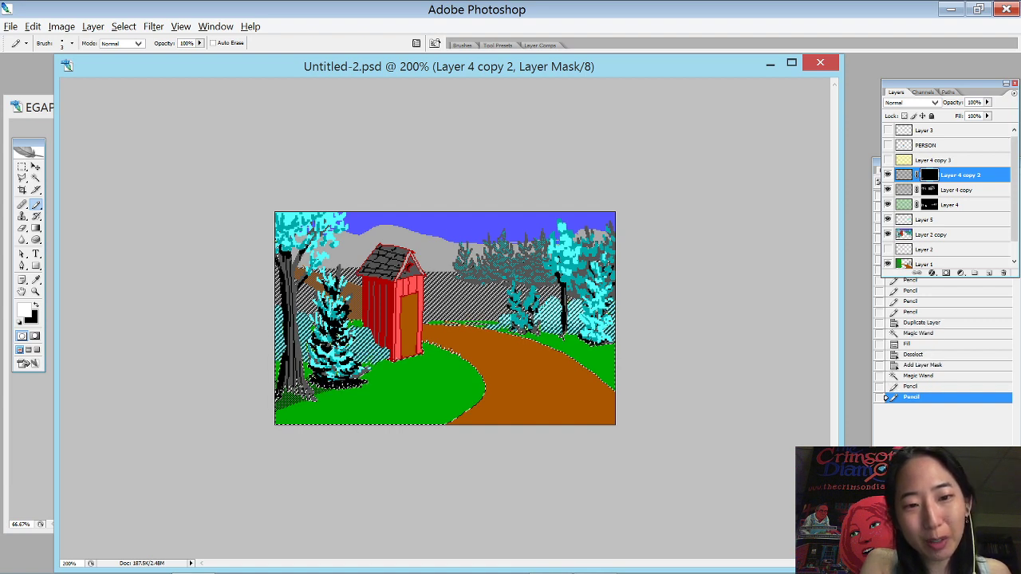
left_click_drag(297, 397, 312, 397)
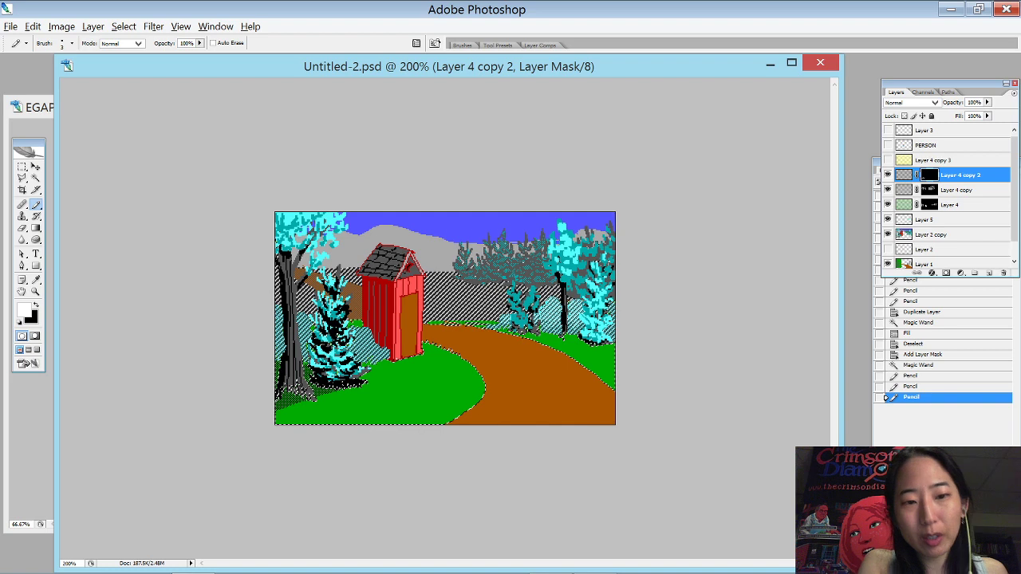
left_click_drag(300, 396, 313, 397)
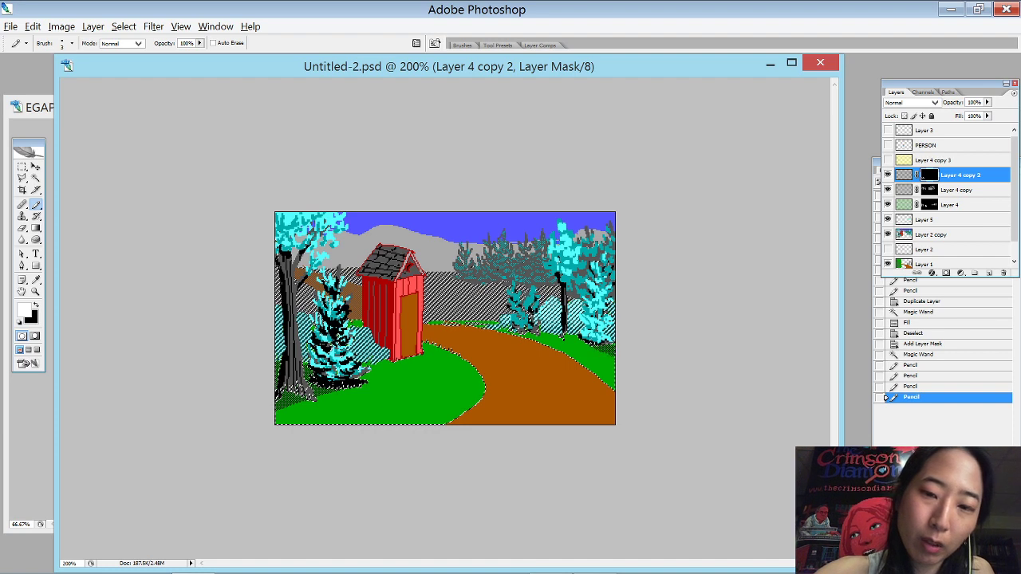
- Pencil white on Layer 4 copy 2's mask to shade the grass between the far-side evergreen and the path, redoing unwanted strokes, and deselect
left_click(496, 324)
left_click_drag(563, 342, 647, 377)
key("ctrl+z")
left_click_drag(564, 342, 640, 375)
key("ctrl+z")
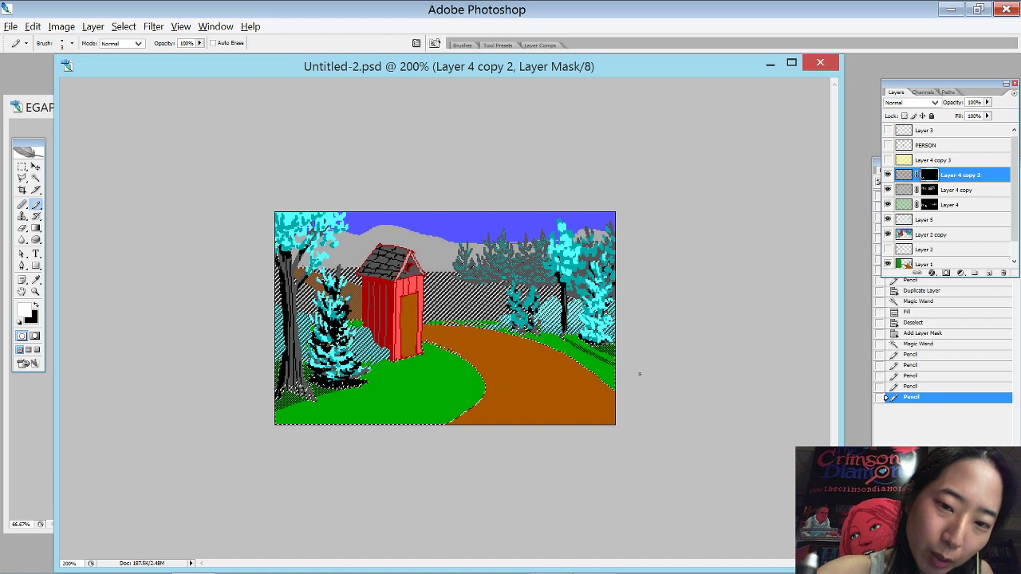
key("ctrl+z")
left_click_drag(565, 340, 609, 365)
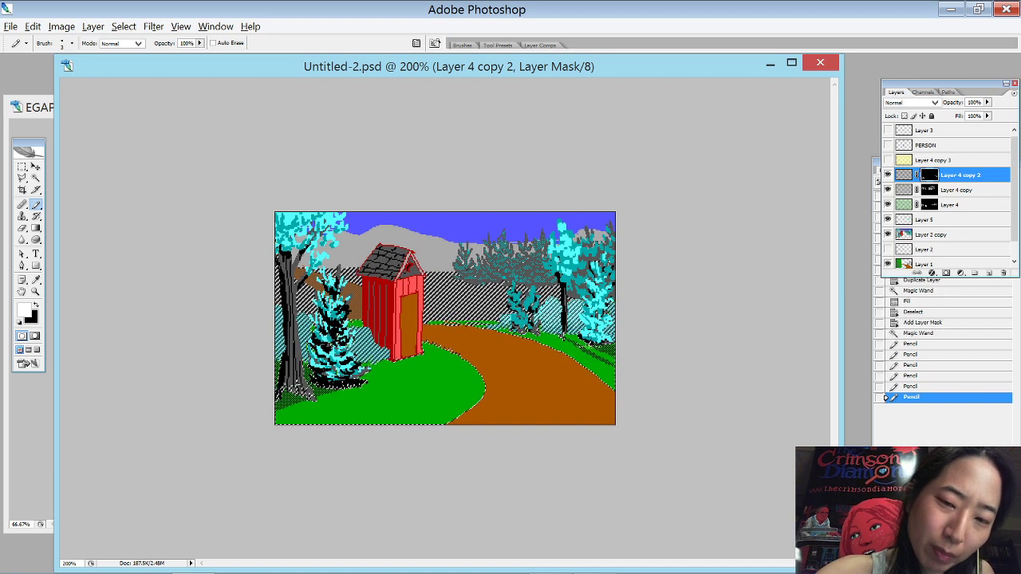
key("ctrl+z")
left_click_drag(564, 341, 631, 375)
left_click_drag(565, 342, 599, 359)
left_click_drag(576, 351, 608, 362)
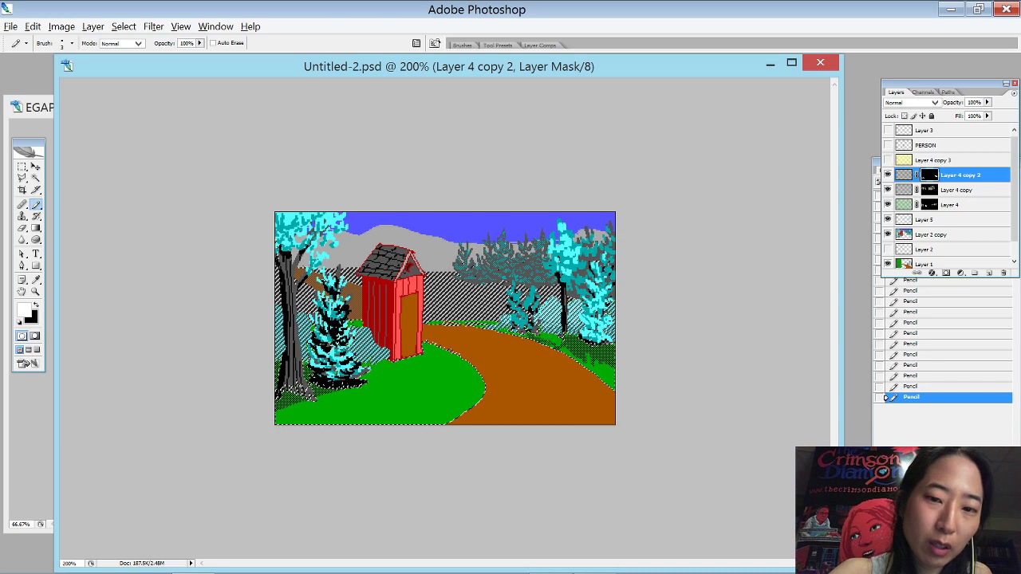
key("ctrl+d")
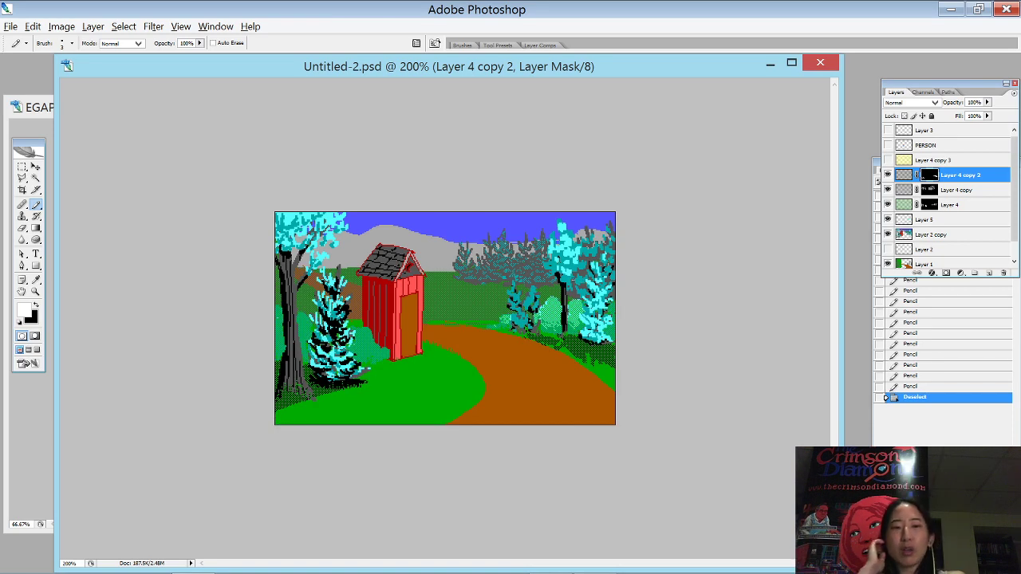
- Remove the grass shading across the path by filling that area of Layer 4 copy 2's mask with black, and deselect
key("m")
left_click_drag(503, 289, 615, 424)
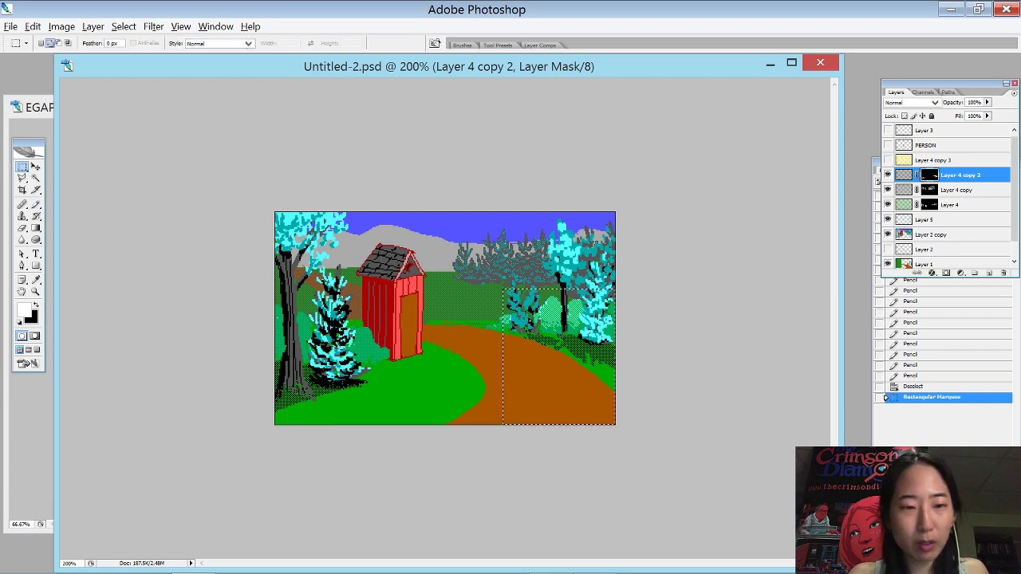
key("ctrl+BackSpace")
key("ctrl+d")
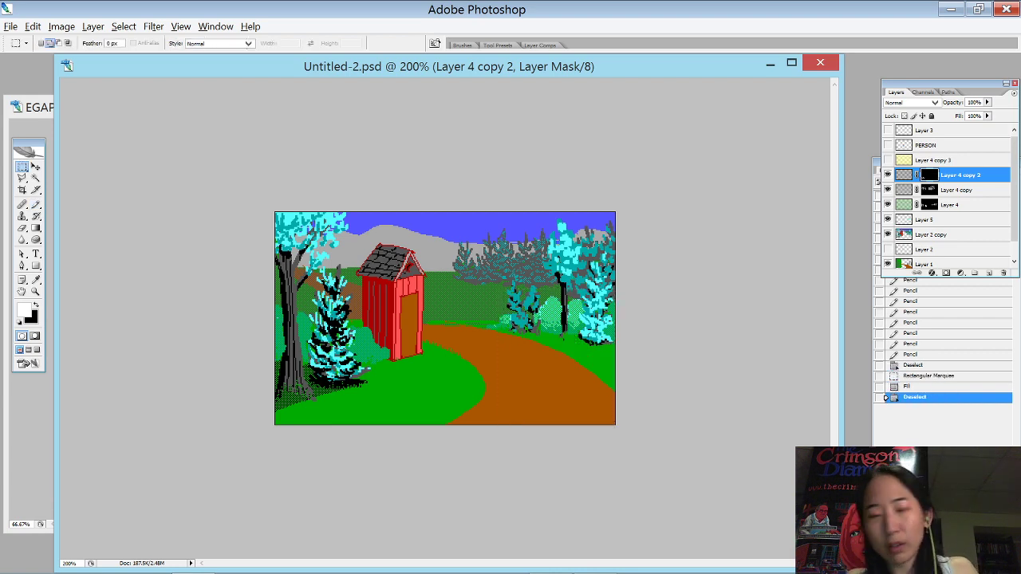
- Select the green pixels with the Magic Wand, pencil white on the mask between the foreground evergreen and the outhouse, and deselect
key("b")
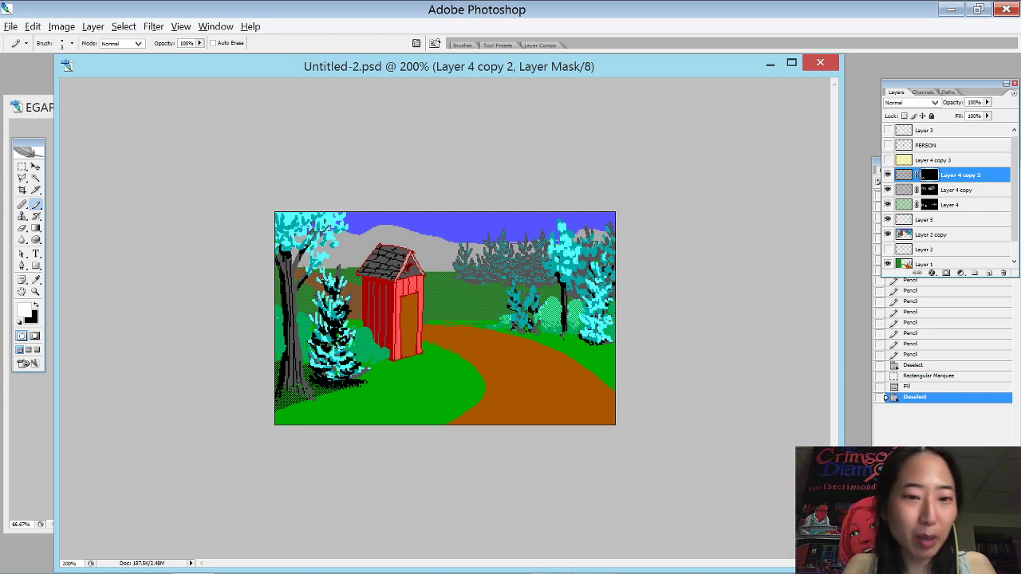
key("w")
left_click(373, 369)
key("b")
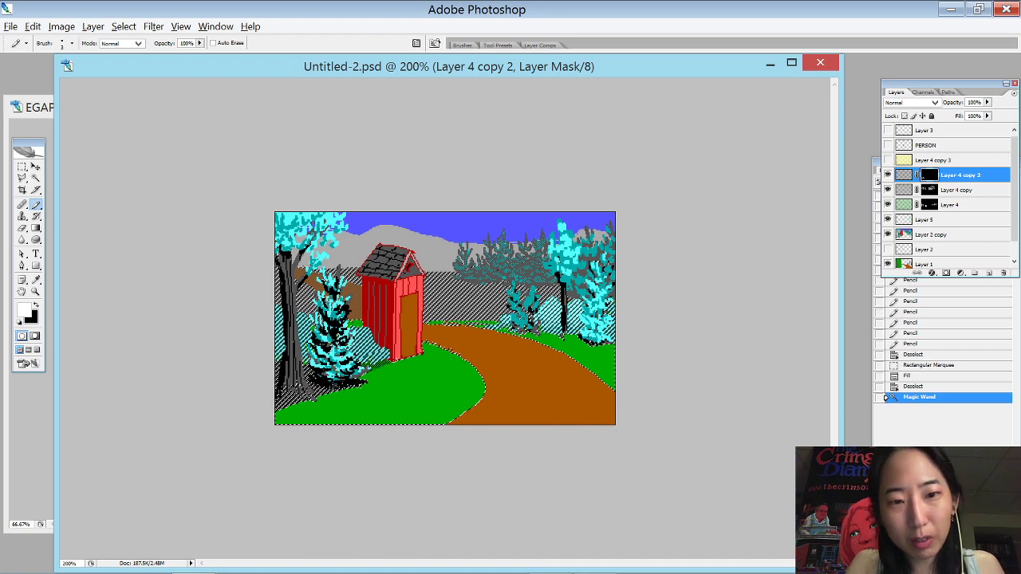
left_click_drag(319, 395, 368, 370)
key("ctrl+d")
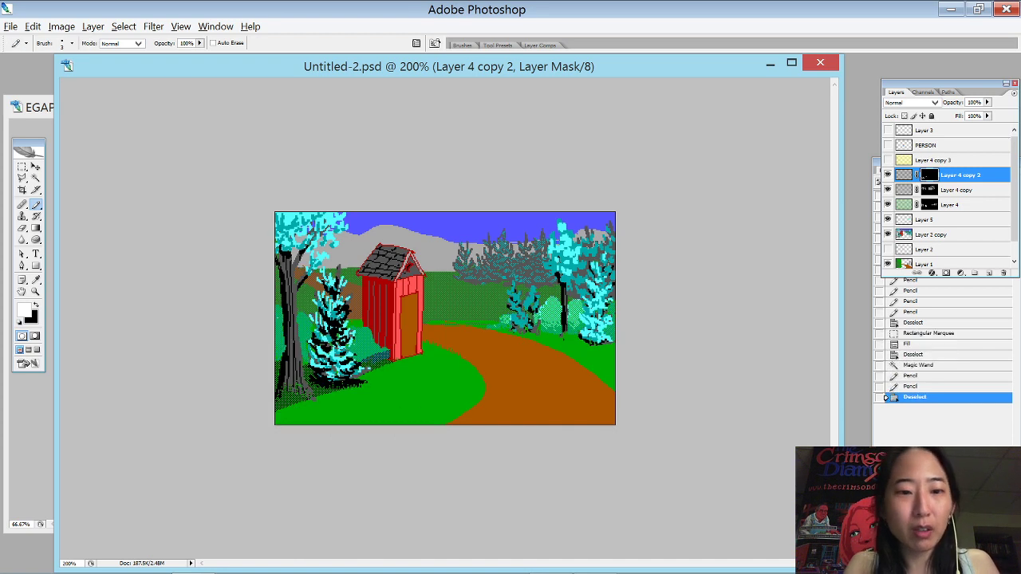
- Without a selection, pencil white on Layer 4 copy 2's mask to shade the grass below the far-side trees and cast shadows onto the path
key("w")
left_click(373, 369)
key("b")
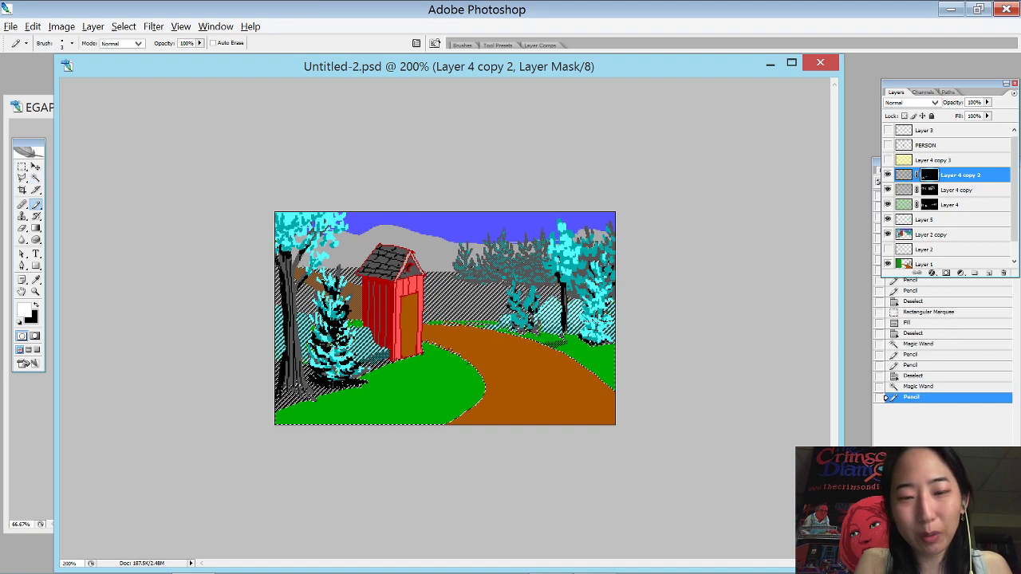
key("ctrl+d")
mouse_move(561, 341)
left_mouse_down()
mouse_move(498, 351)
mouse_move(510, 355)
mouse_move(529, 332)
mouse_move(521, 343)
mouse_move(615, 346)
mouse_move(526, 370)
mouse_move(608, 355)
left_mouse_up()
left_click(559, 342)
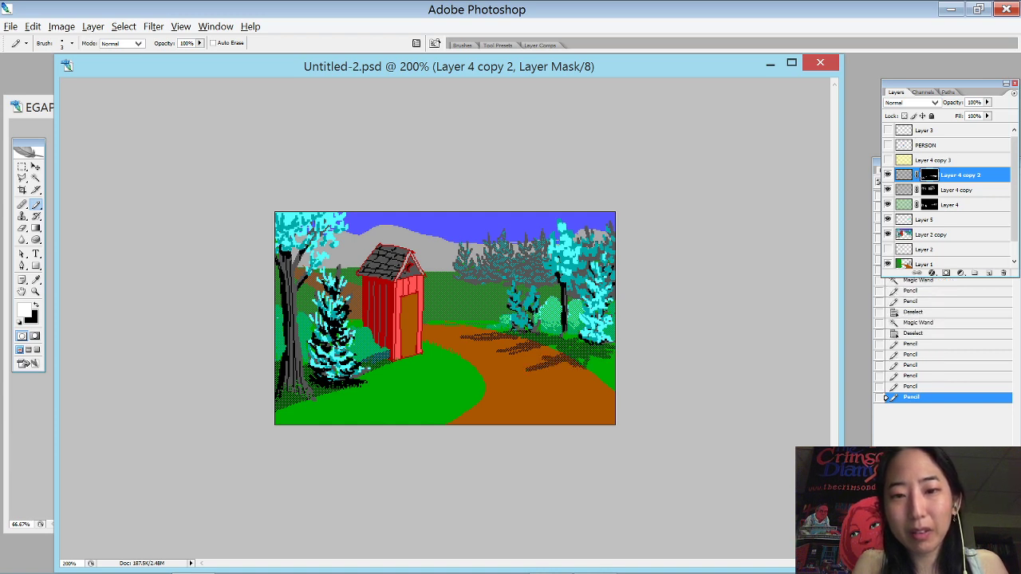
- Pencil more white strokes on the mask to build a branching shadow at the path's outer edge near the far-side evergreen
left_click_drag(543, 346, 563, 362)
mouse_move(558, 358)
left_mouse_down()
mouse_move(564, 375)
mouse_move(549, 372)
left_mouse_up()
left_click_drag(557, 367, 554, 372)
left_click(556, 371)
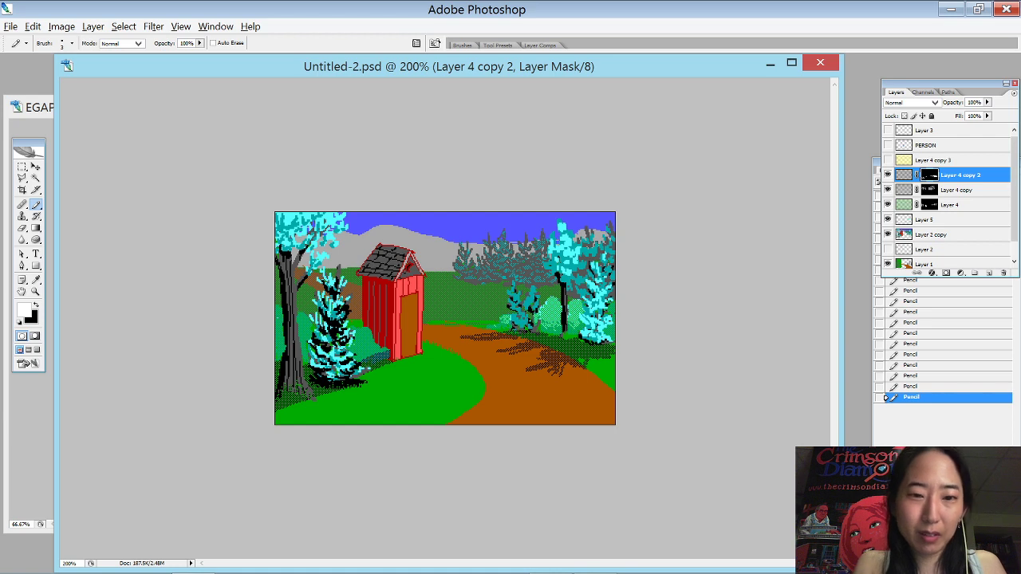
- Select the outhouse's dark red pixels with the Magic Wand, pencil white on Layer 4 copy 2's mask over its side wall, and deselect
key("w")
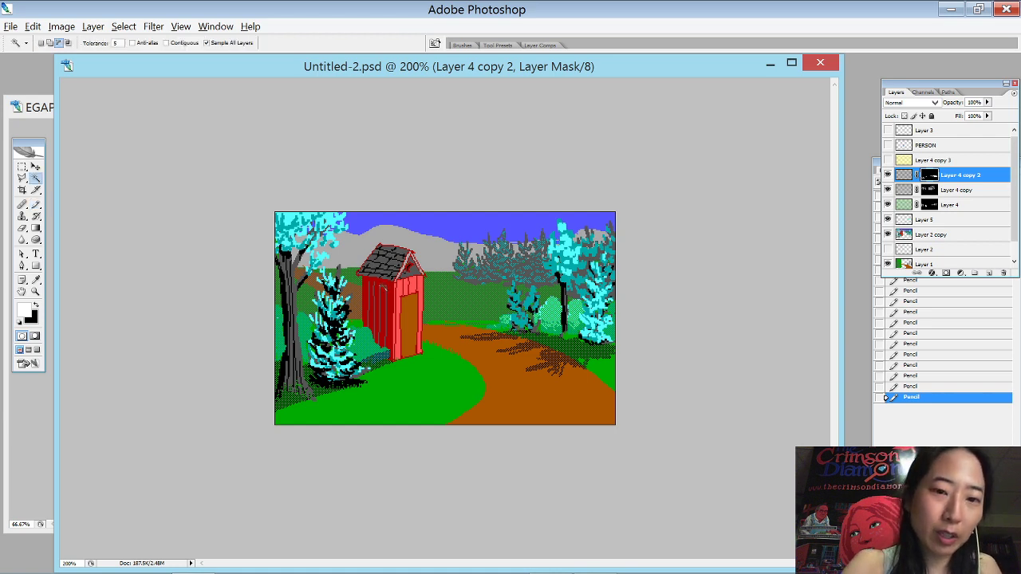
left_click(384, 286)
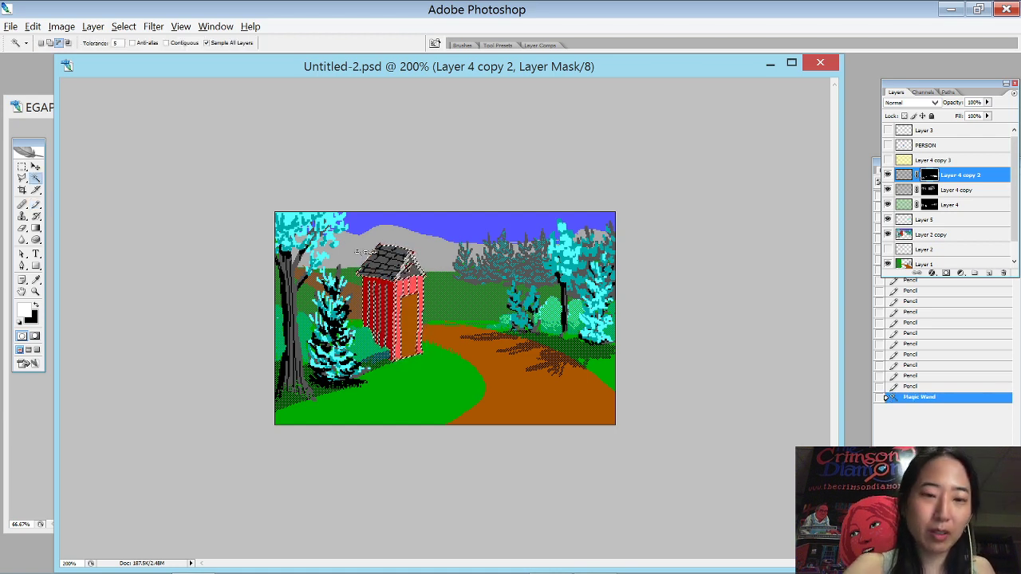
scroll(356, 252, "up", 5)
key("b")
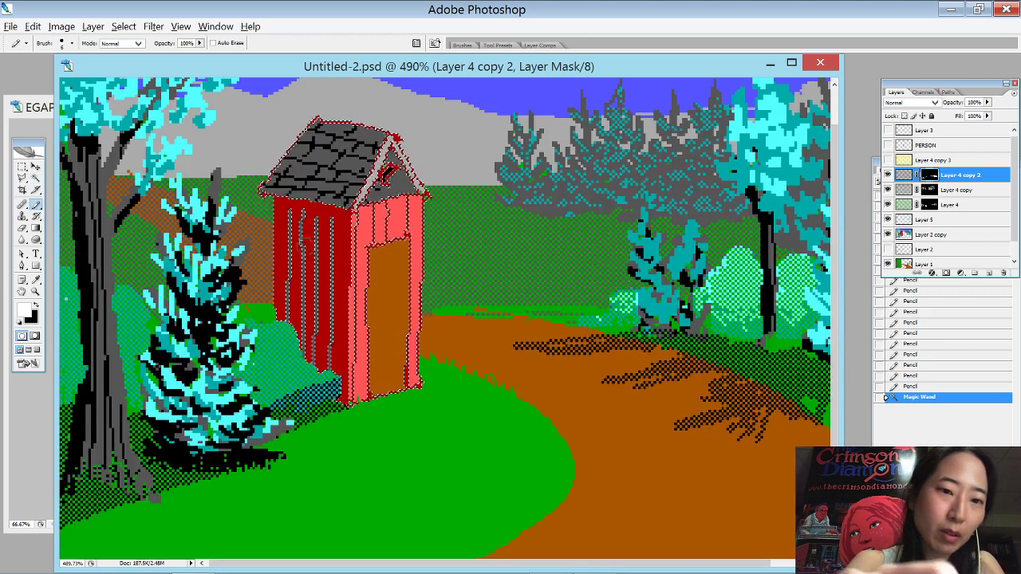
mouse_move(285, 227)
left_mouse_down()
mouse_move(297, 334)
mouse_move(319, 369)
mouse_move(340, 225)
mouse_move(321, 217)
mouse_move(268, 257)
mouse_move(319, 216)
left_mouse_up()
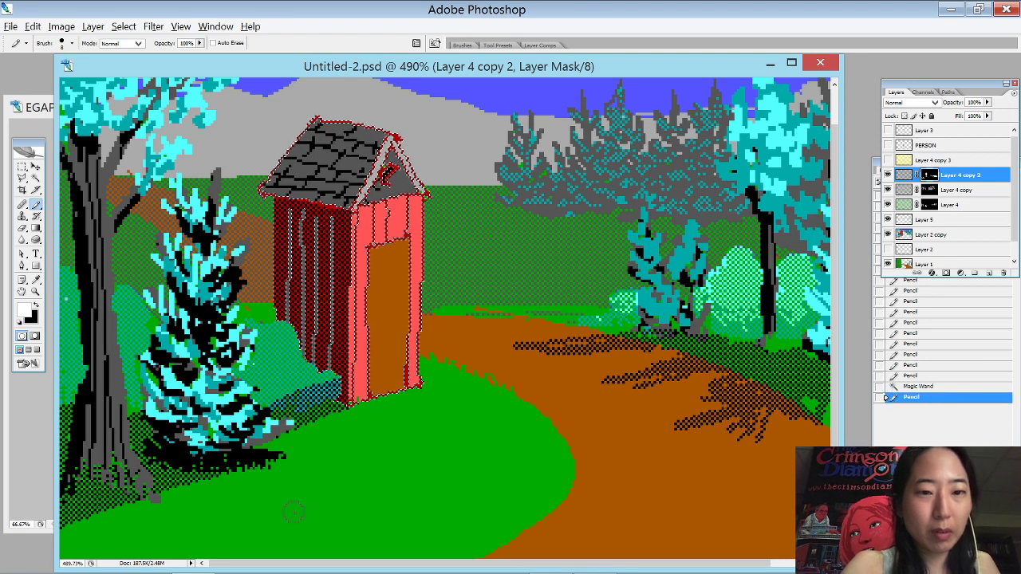
key("ctrl+d")
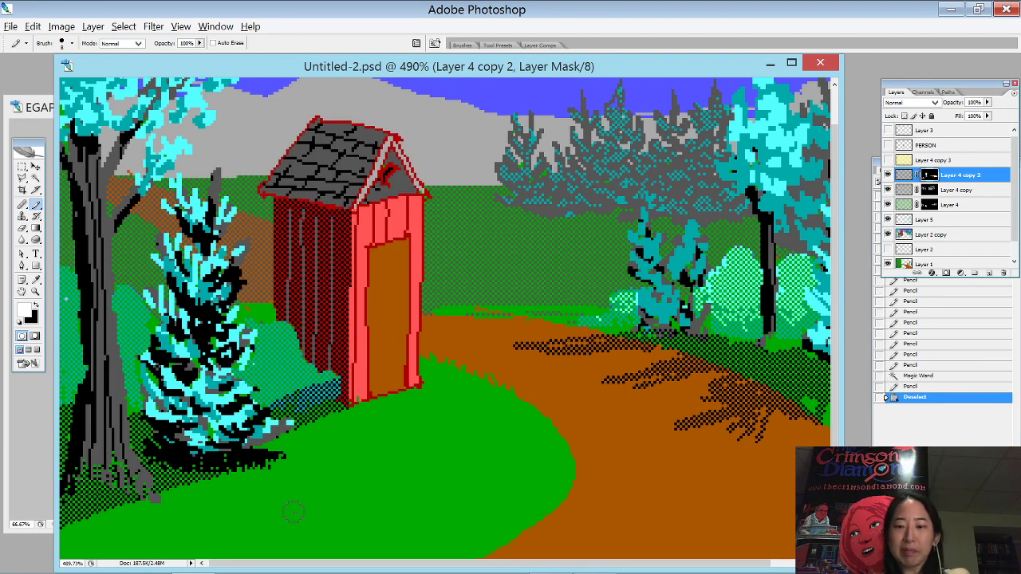
- Pencil white on Layer 4 copy 2's mask to shade the bush beside the outhouse and the lower bushes behind the large tree
key("ctrl+minus")
key("ctrl+minus")
key("ctrl+minus")
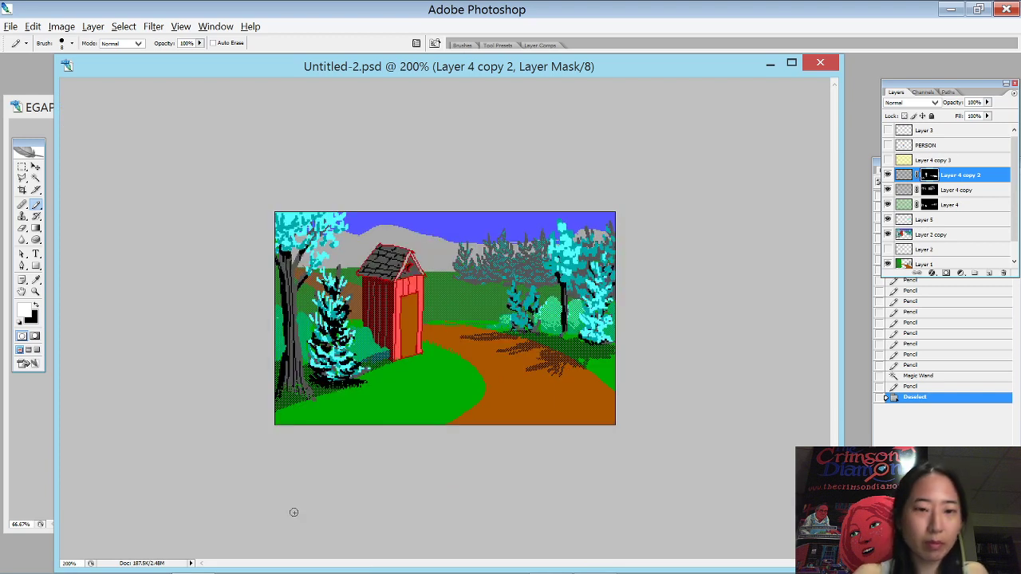
left_click_drag(416, 443, 346, 299)
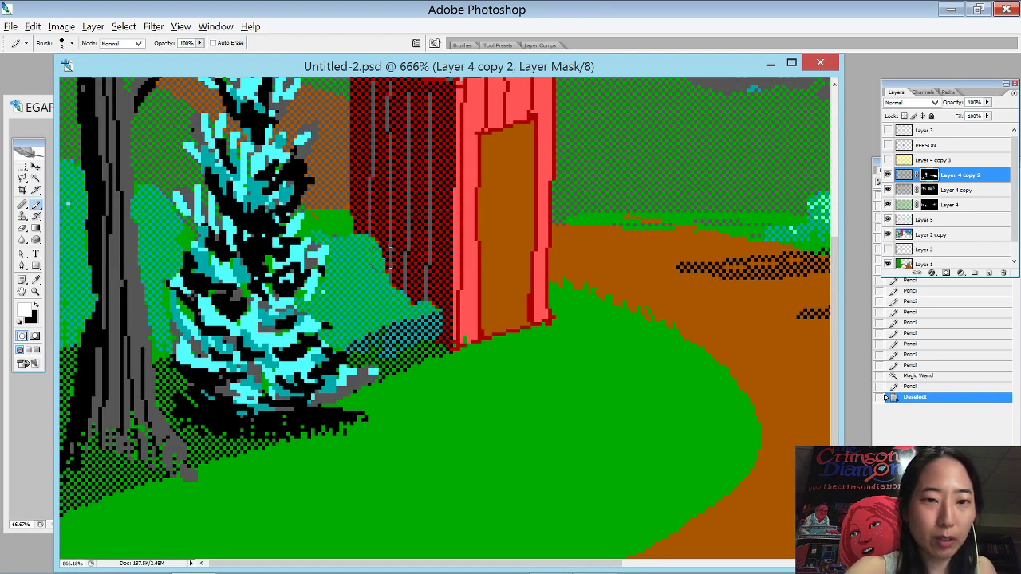
key("w")
key("b")
mouse_move(358, 282)
left_mouse_down()
mouse_move(362, 317)
mouse_move(403, 310)
mouse_move(397, 288)
mouse_move(327, 219)
mouse_move(319, 243)
mouse_move(335, 287)
mouse_move(317, 296)
mouse_move(358, 352)
mouse_move(323, 385)
left_mouse_up()
key("ctrl+0")
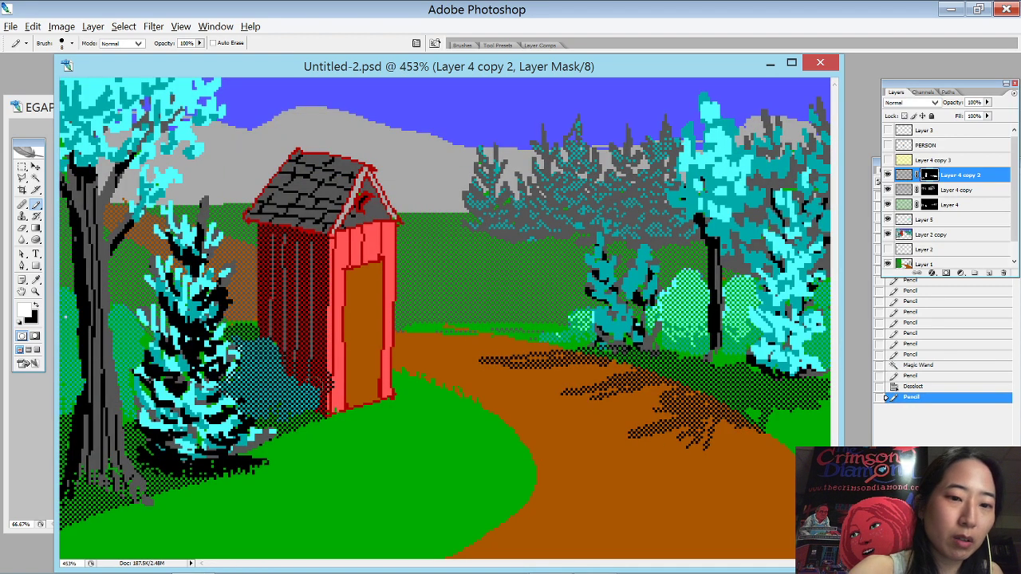
scroll(314, 386, "down", 4)
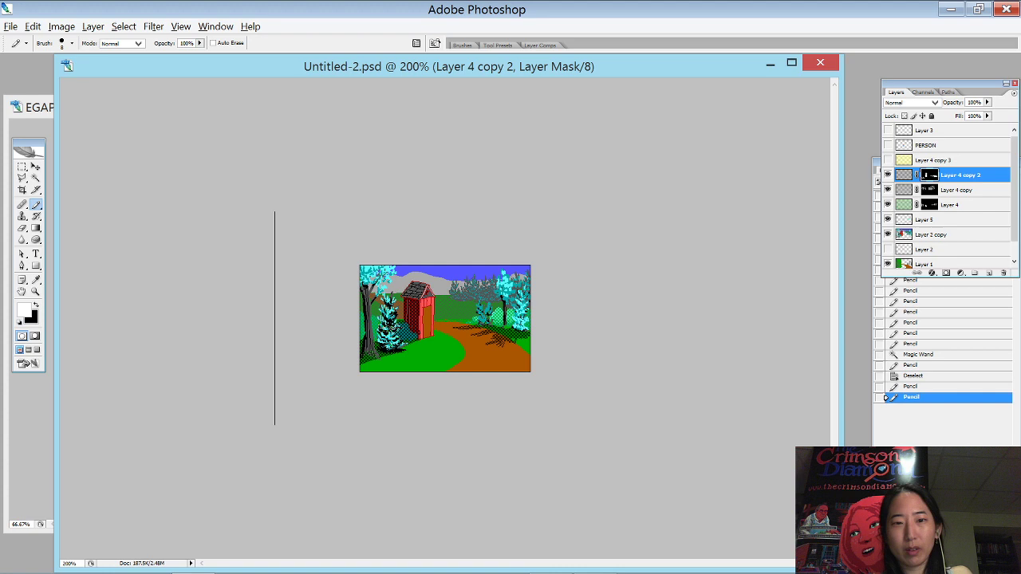
scroll(378, 325, "up", 2)
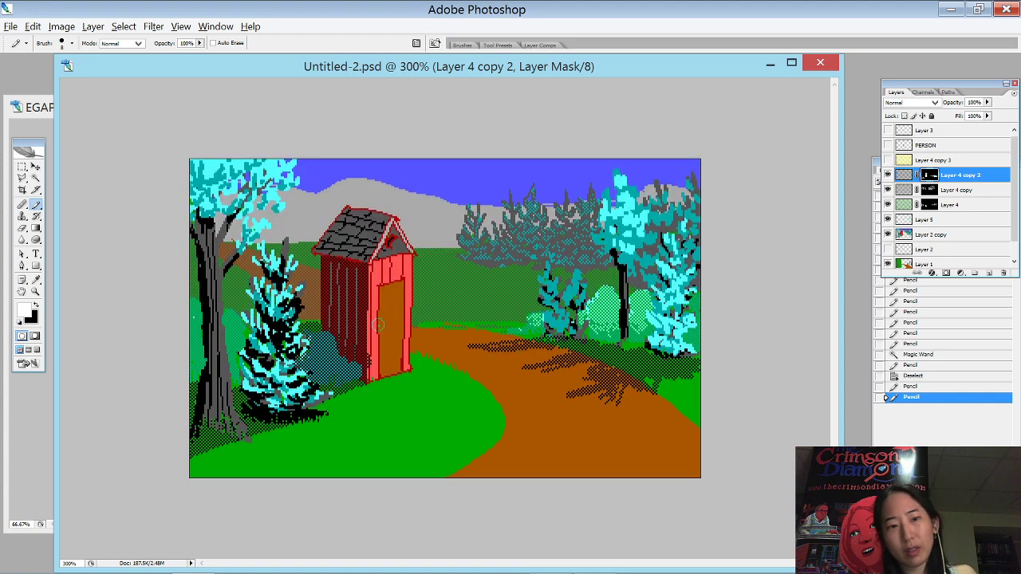
mouse_move(195, 357)
left_mouse_down()
mouse_move(199, 373)
mouse_move(243, 370)
left_mouse_up()
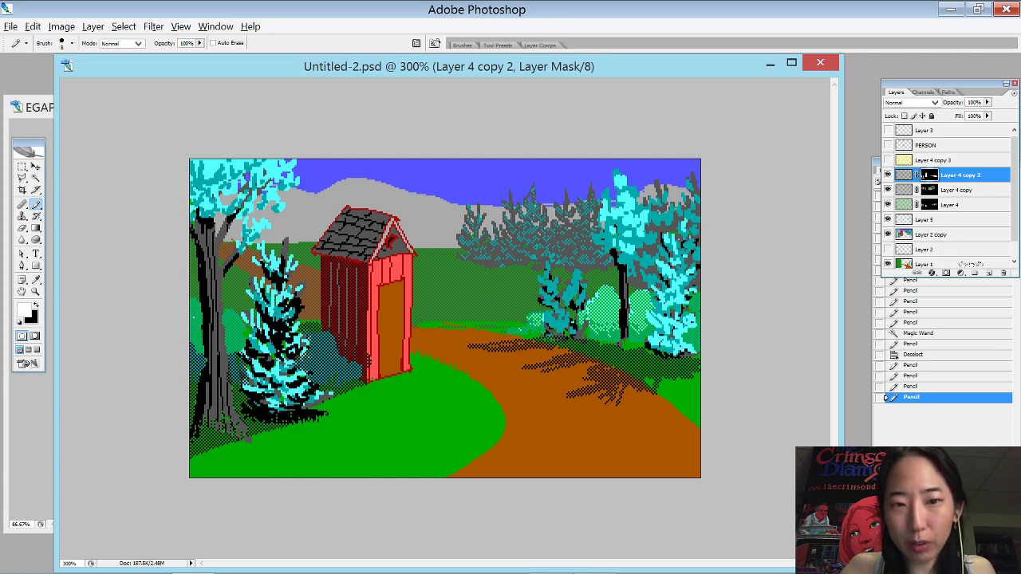
- Create a new layer directly above Layer 5
left_click(888, 264)
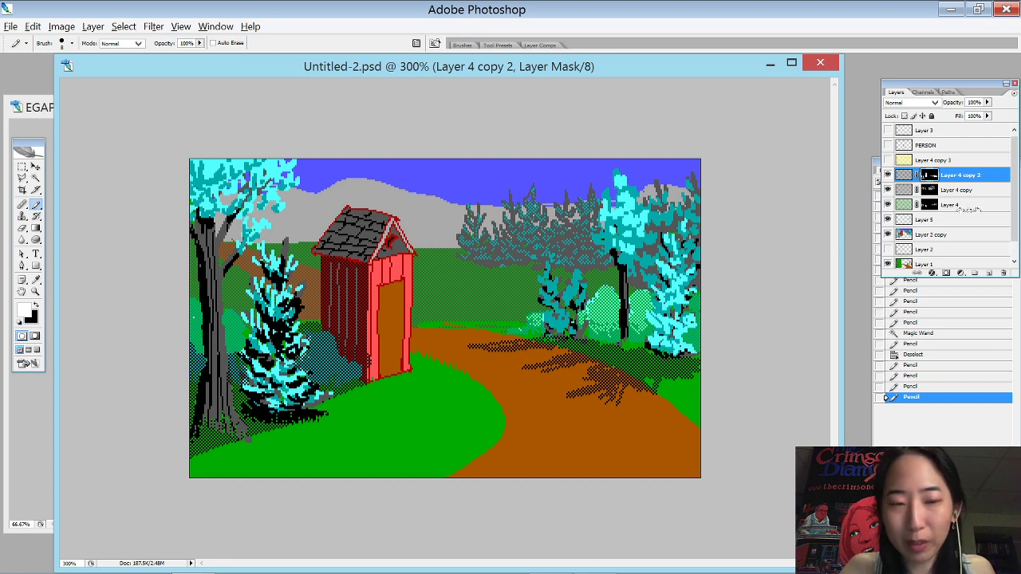
left_click(953, 219)
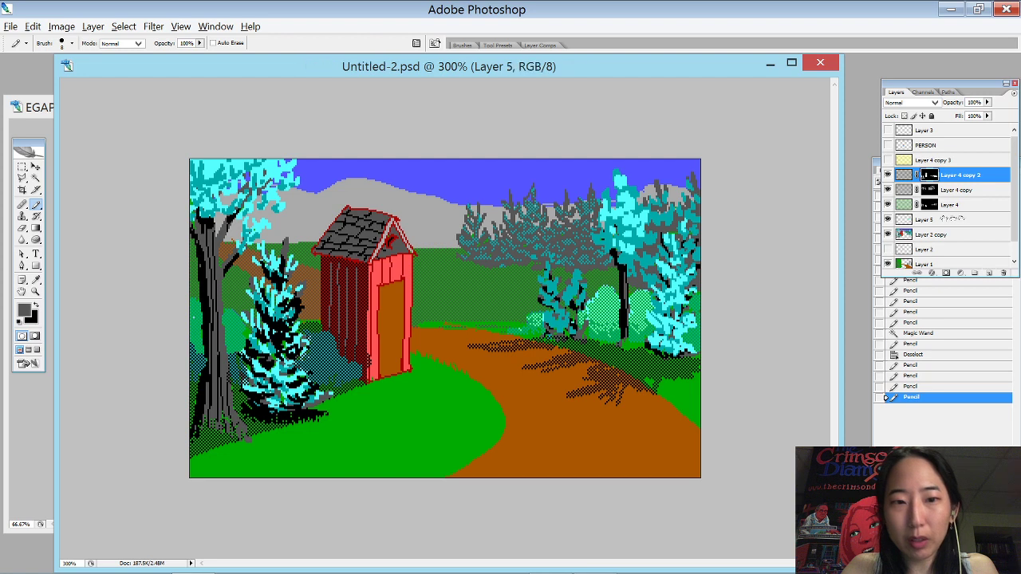
left_click(888, 205)
left_click(888, 205)
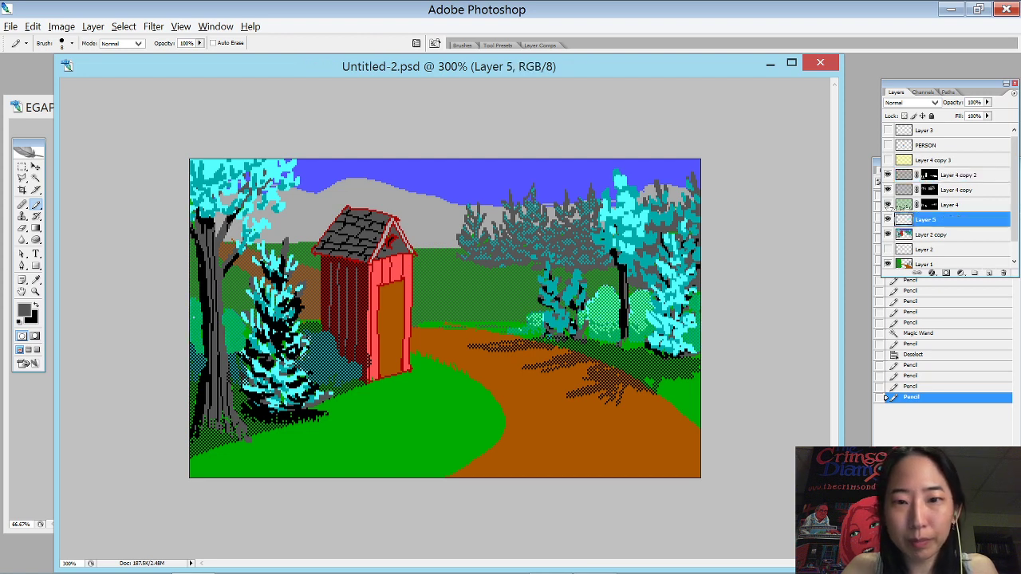
key("ctrl+shift+n")
key("Return")
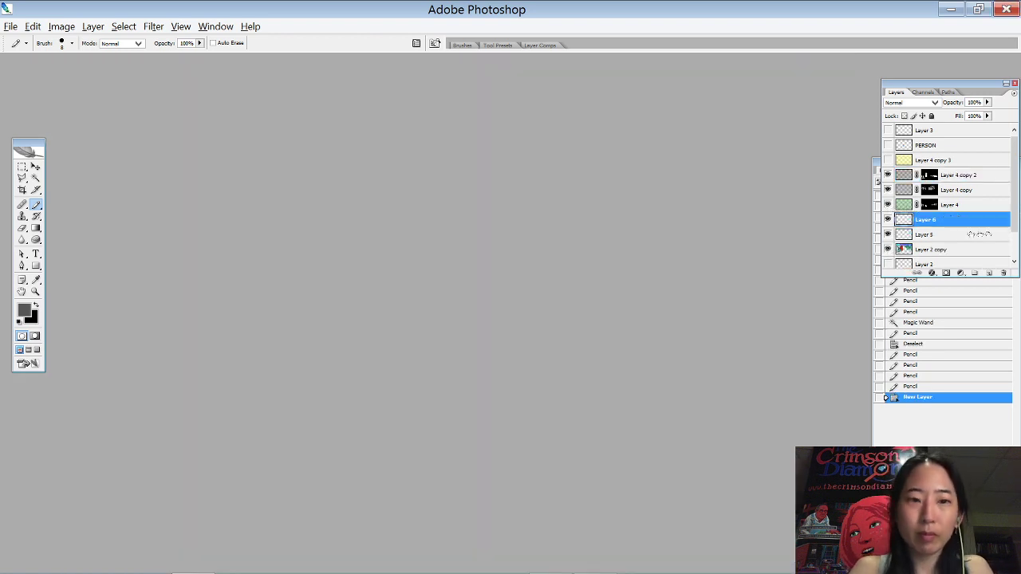
- Move the scene's window aside to uncover the EGA palette and sample its bright green
double_click(518, 16)
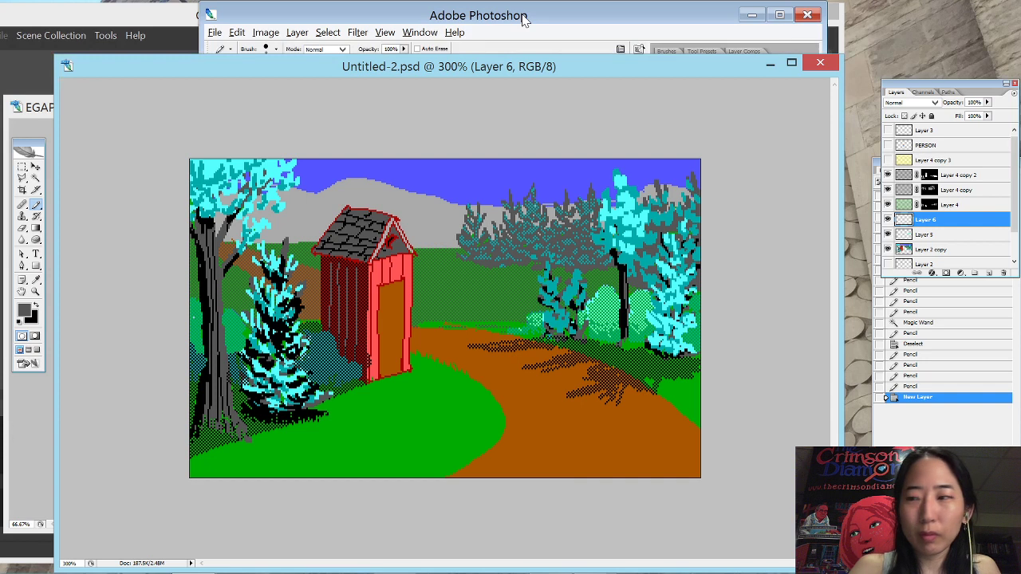
left_click(780, 16)
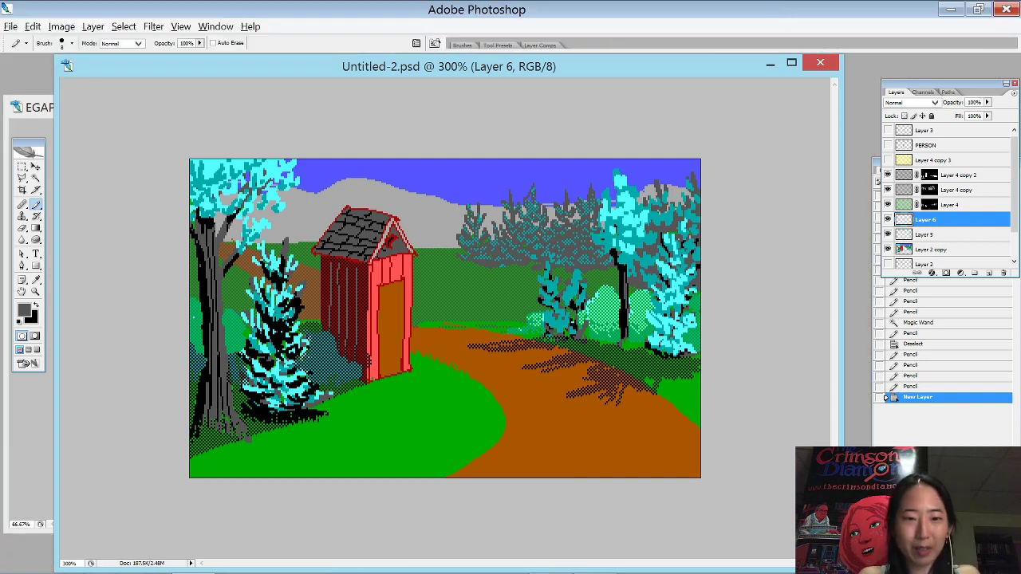
left_click_drag(375, 68, 478, 54)
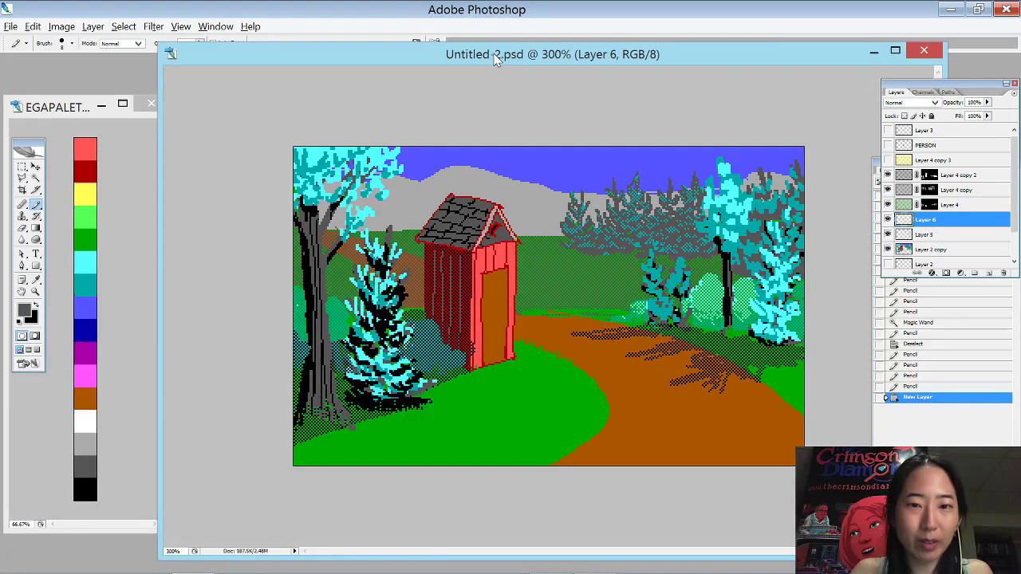
left_click(85, 216)
key("x")
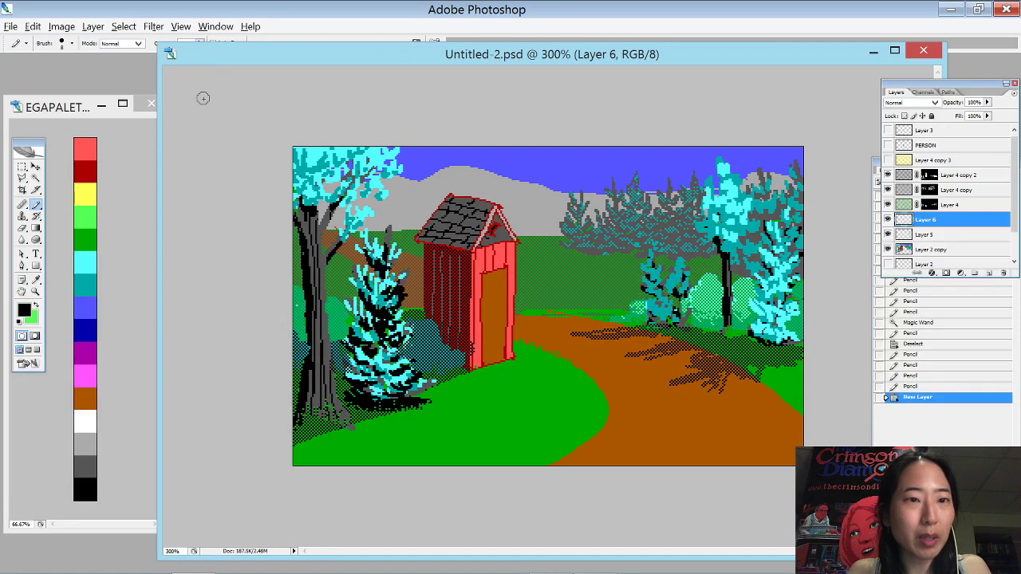
key("w")
key("ctrl+d")
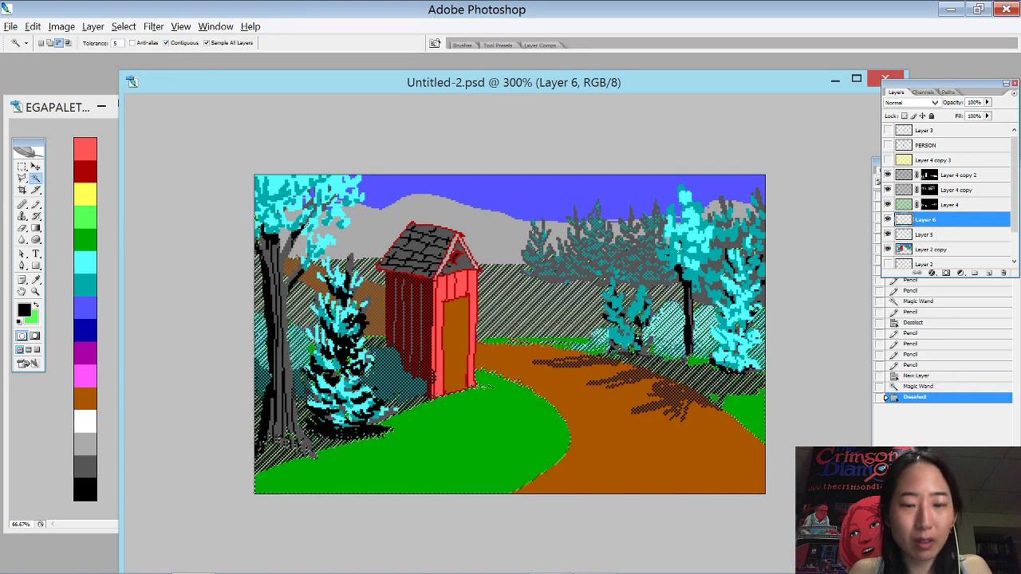
left_click(487, 427)
left_click(746, 415, "shift")
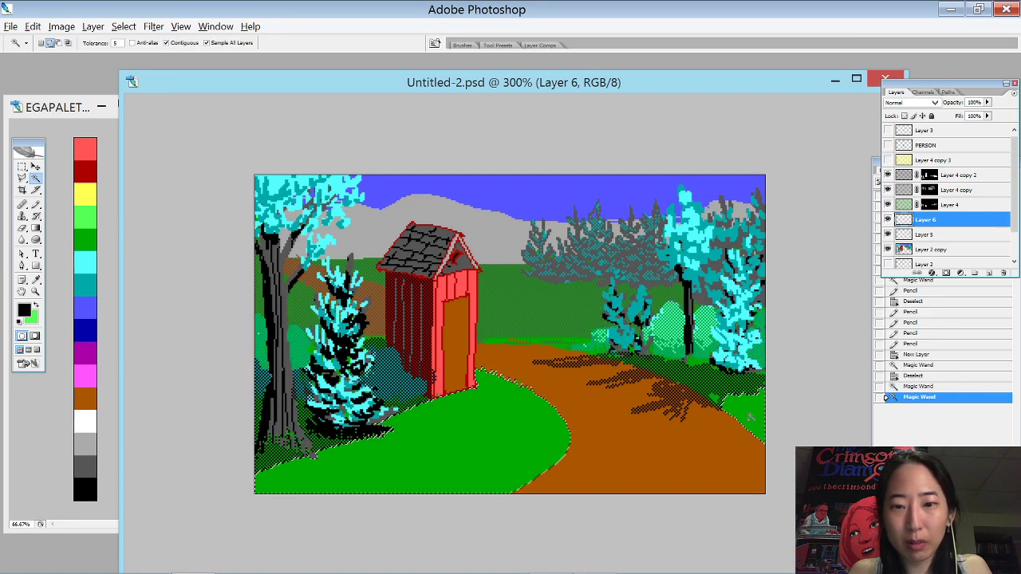
key("ctrl+d")
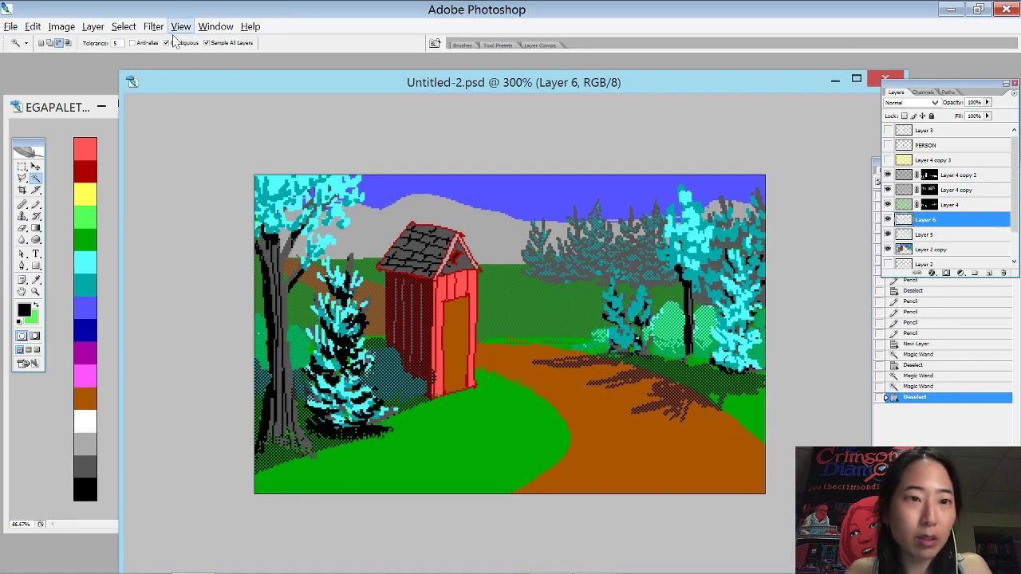
- Magic Wand the green pixels with Contiguous off and pencil bright green over the upper foreground grass on Layer 6, undoing the last stroke
left_click(205, 43)
left_click(481, 412)
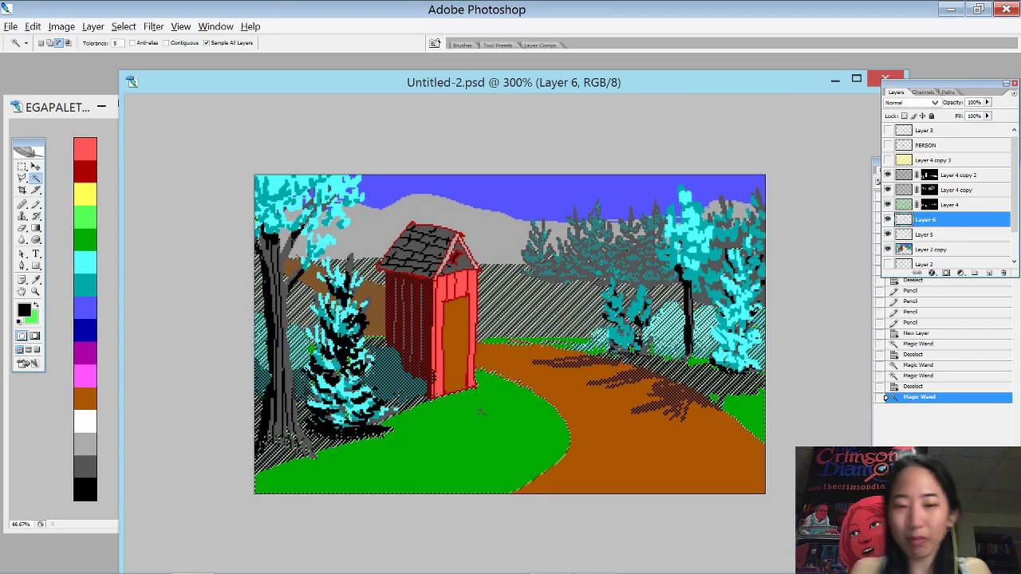
key("b")
key("x")
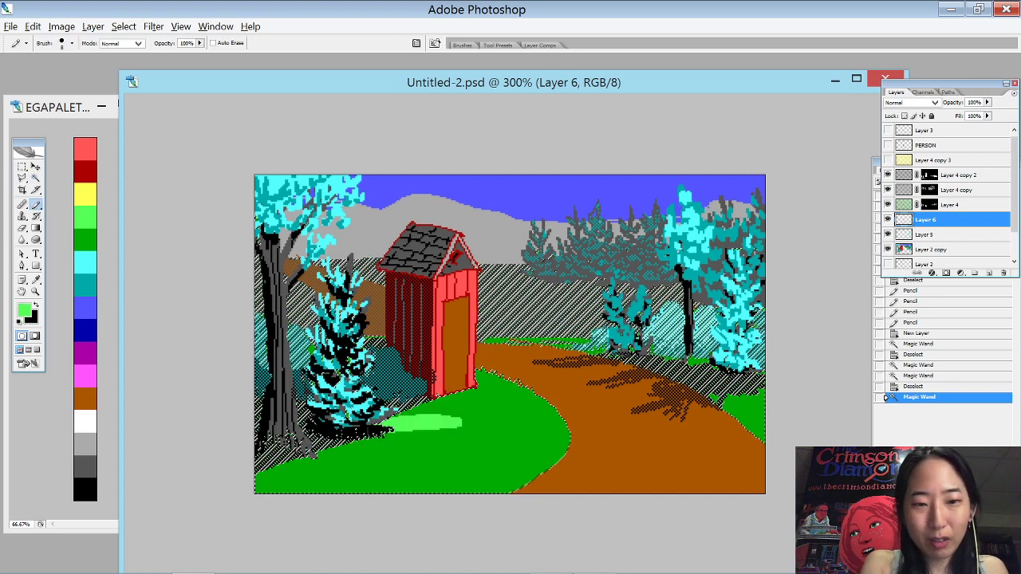
left_click_drag(359, 440, 565, 450)
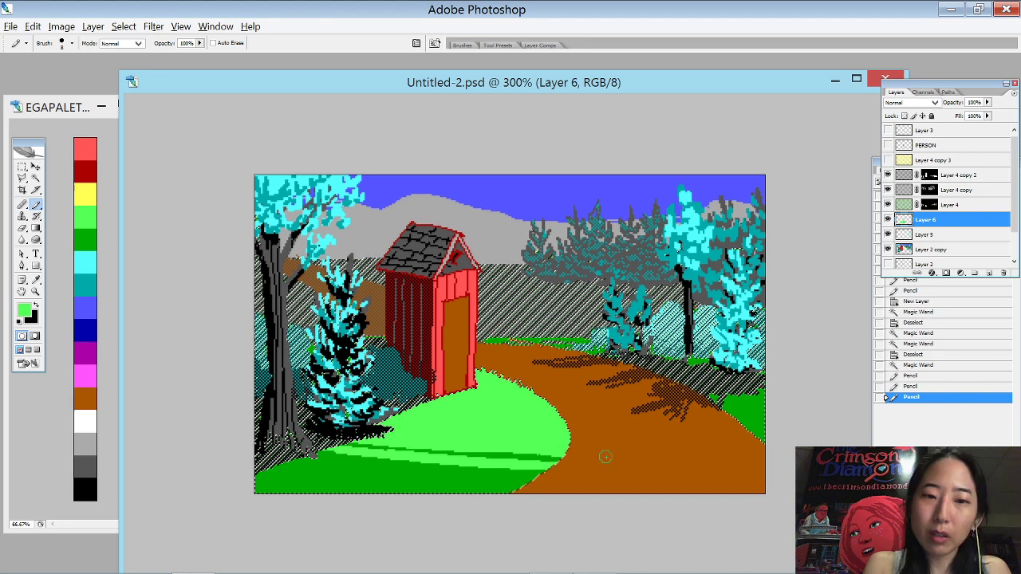
key("ctrl+z")
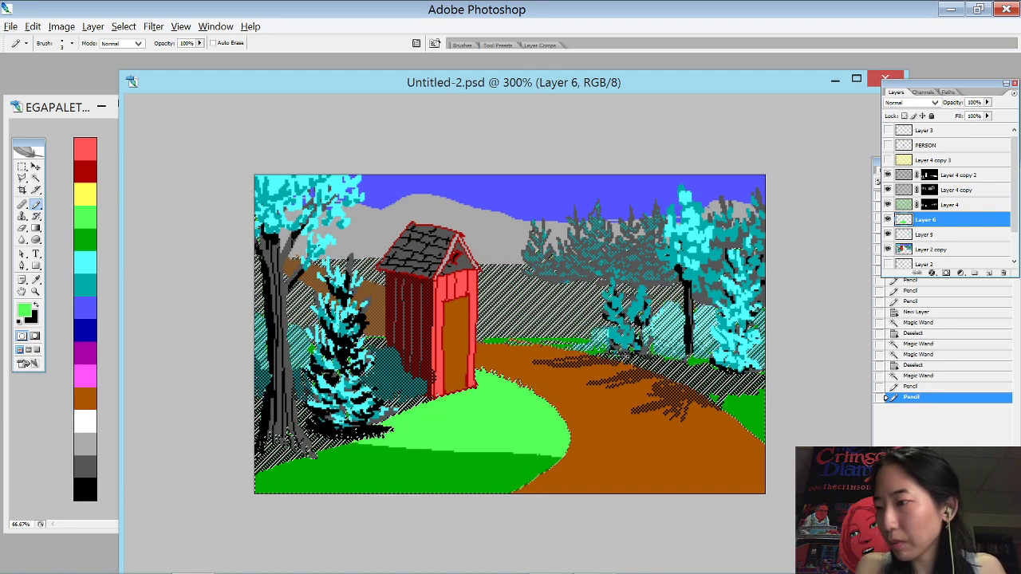
- Pencil bright green at size 3 along the lower edge of the light grass on Layer 6 to form ragged tufts, undoing an unwanted stroke
mouse_move(346, 465)
left_mouse_down()
mouse_move(449, 435)
mouse_move(515, 440)
left_mouse_up()
key("ctrl+z")
left_click(456, 440)
left_click(462, 441)
left_click(471, 442)
left_click(479, 442)
left_click(488, 442)
left_click(496, 439)
left_click(502, 437)
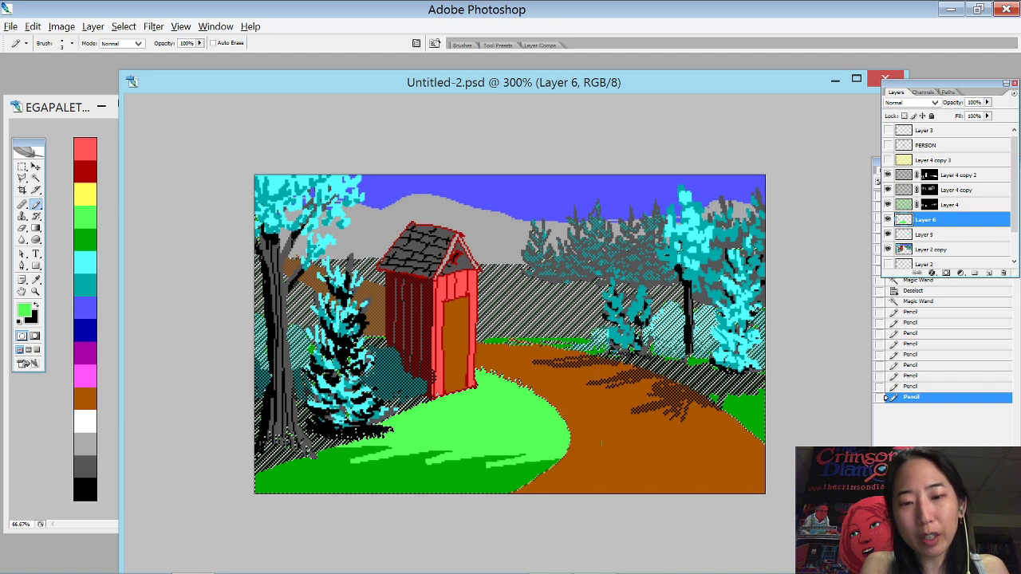
- Pencil bright green highlights over the small grass patch beyond the path's outer edge on Layer 6 and deselect
left_click(477, 409)
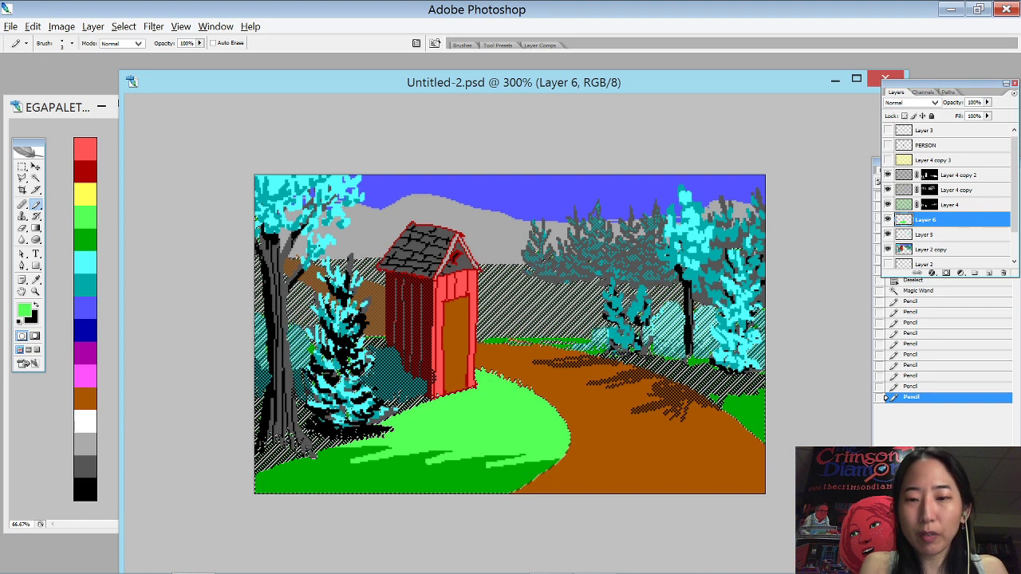
left_click(743, 438)
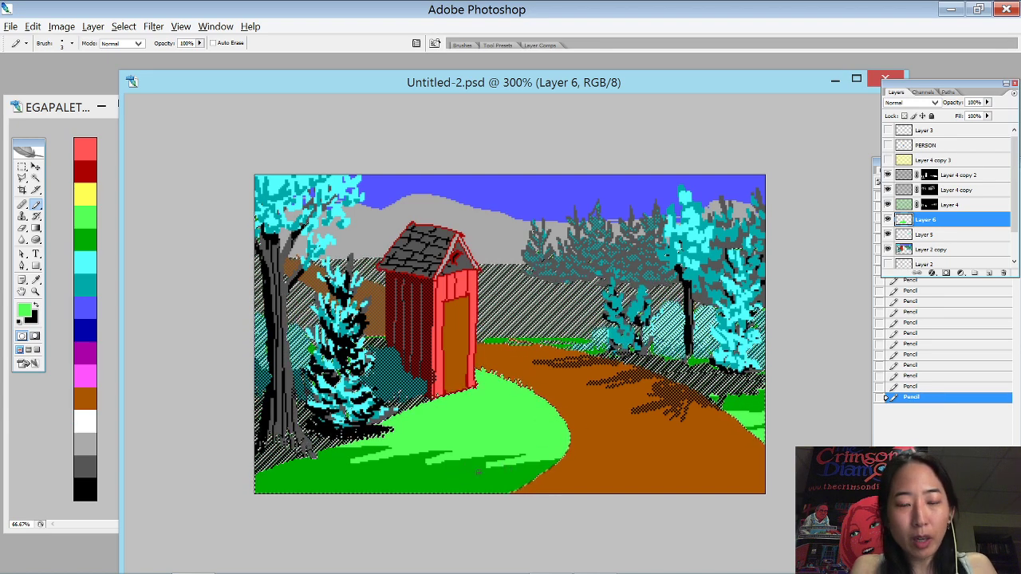
key("ctrl+d")
- Sample the foreground grass's dark green and pencil it along the light grass's lower edge on Layer 6 to sharpen the ragged tufts
left_click(468, 474, "alt")
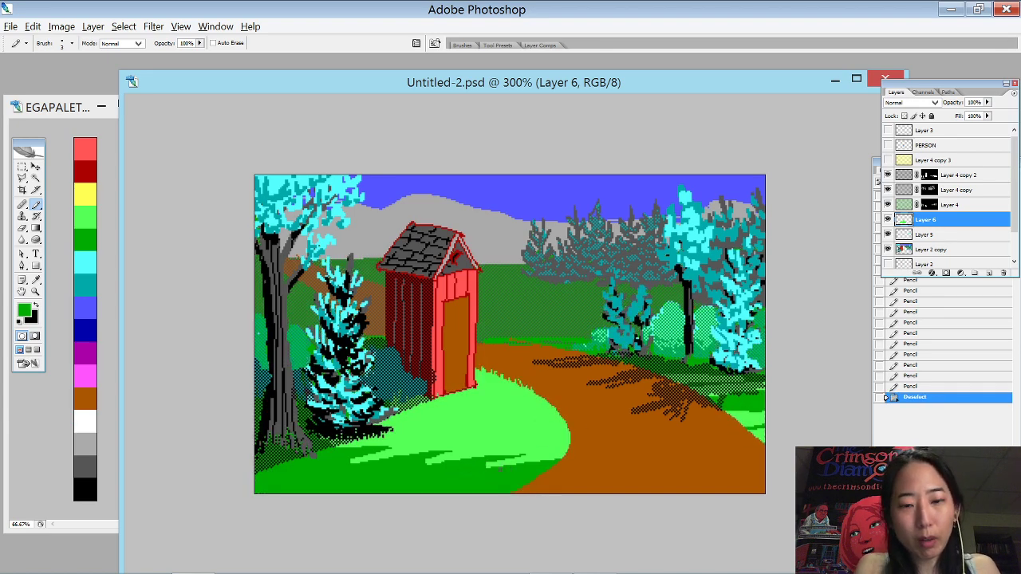
left_click(468, 474)
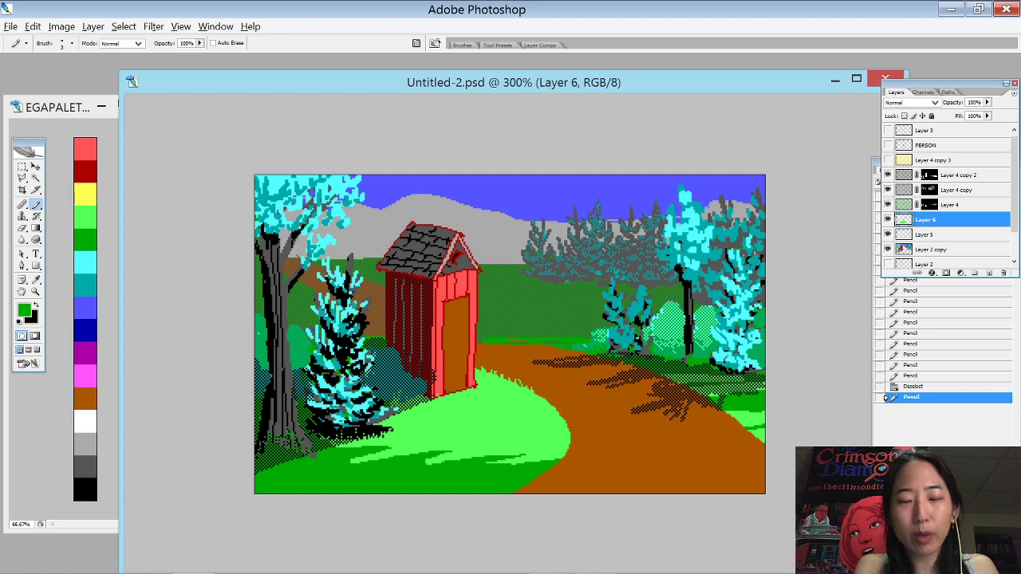
left_click_drag(455, 463, 343, 464)
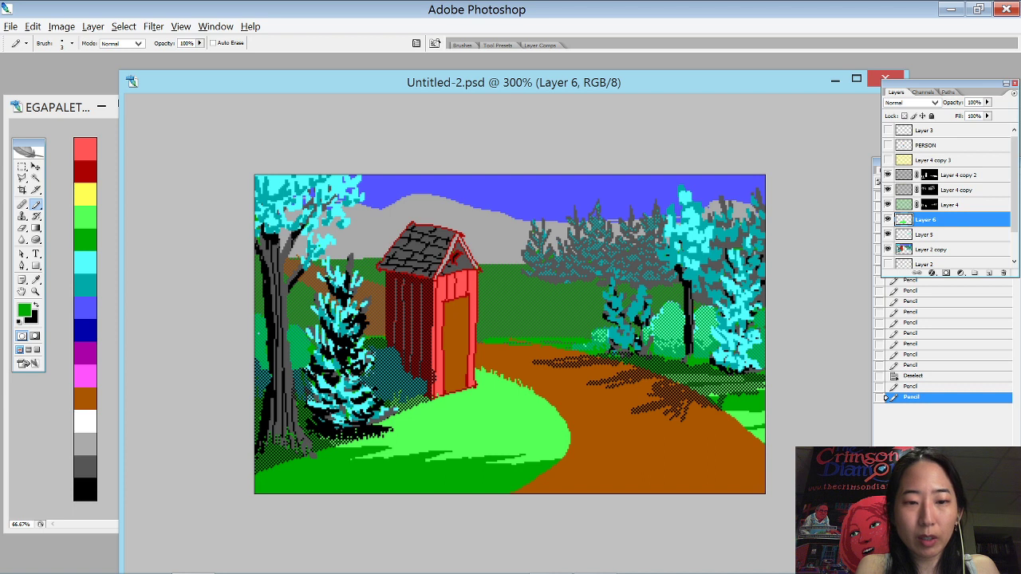
left_click(351, 470)
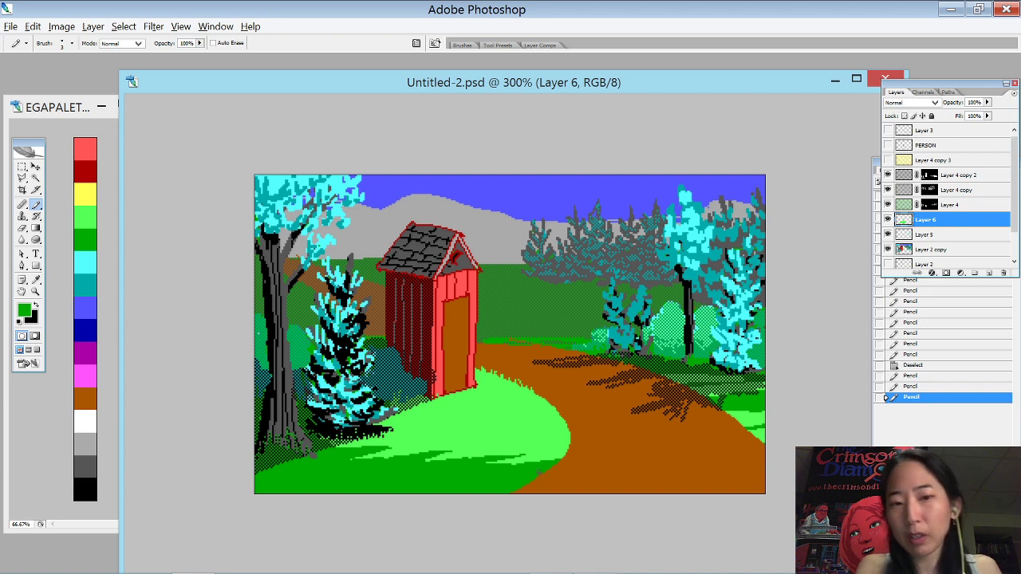
- Magic Wand the bright green grass, fill that selection with white on Layer 4's mask to add dithering, and deselect
key("w")
left_click(430, 423)
key("ctrl+d")
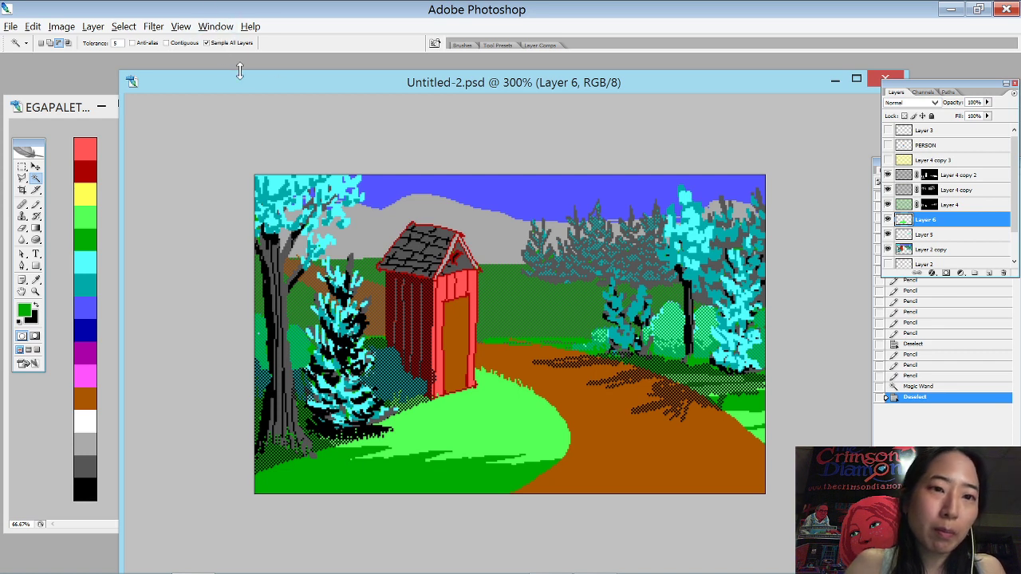
left_click(476, 413)
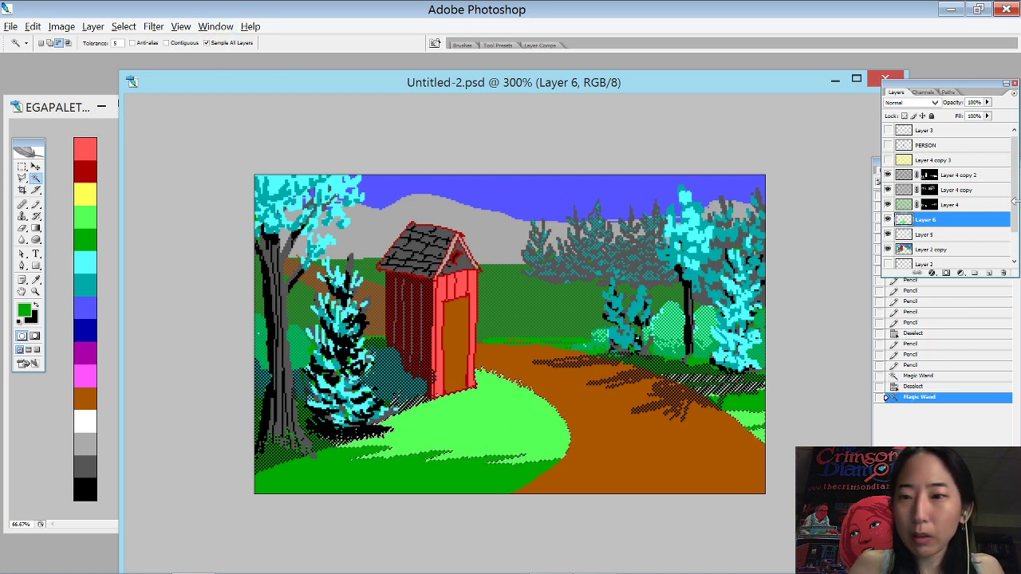
left_click(930, 205)
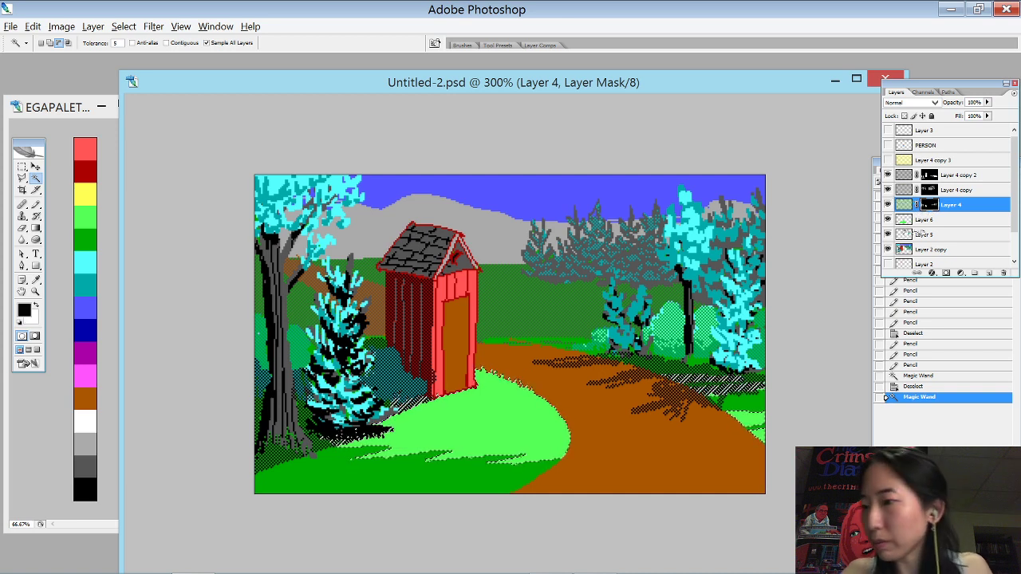
key("alt+BackSpace")
key("ctrl+d")
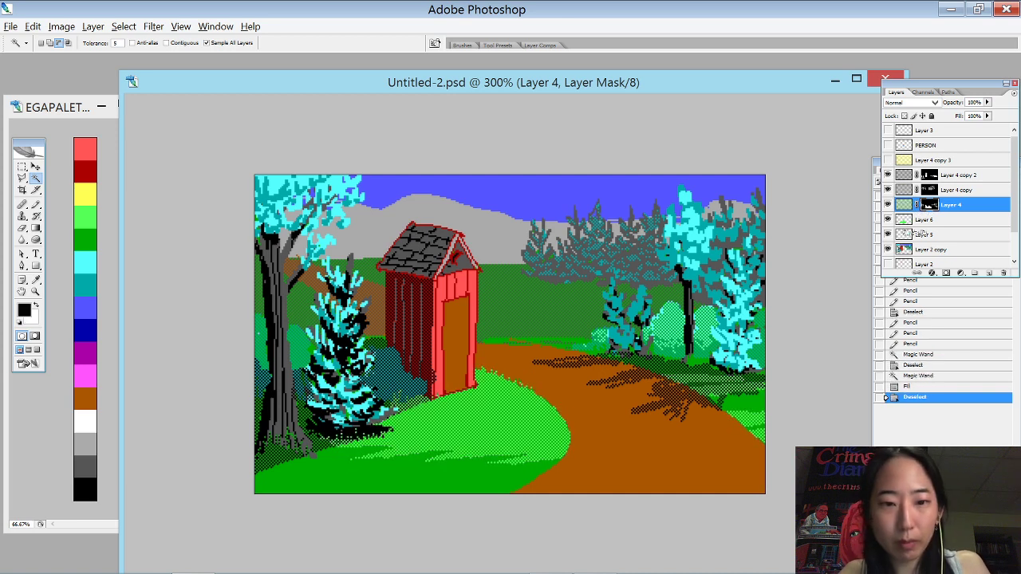
- Pencil white and black on Layer 4's mask to refine the dithering around the base of the foreground spruce
key("b")
key("x")
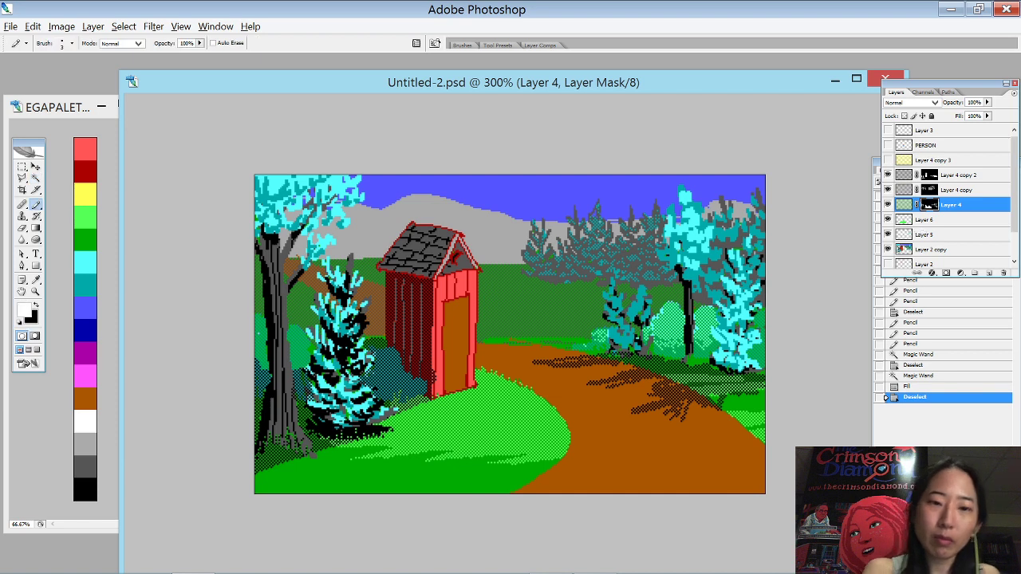
left_click(397, 406)
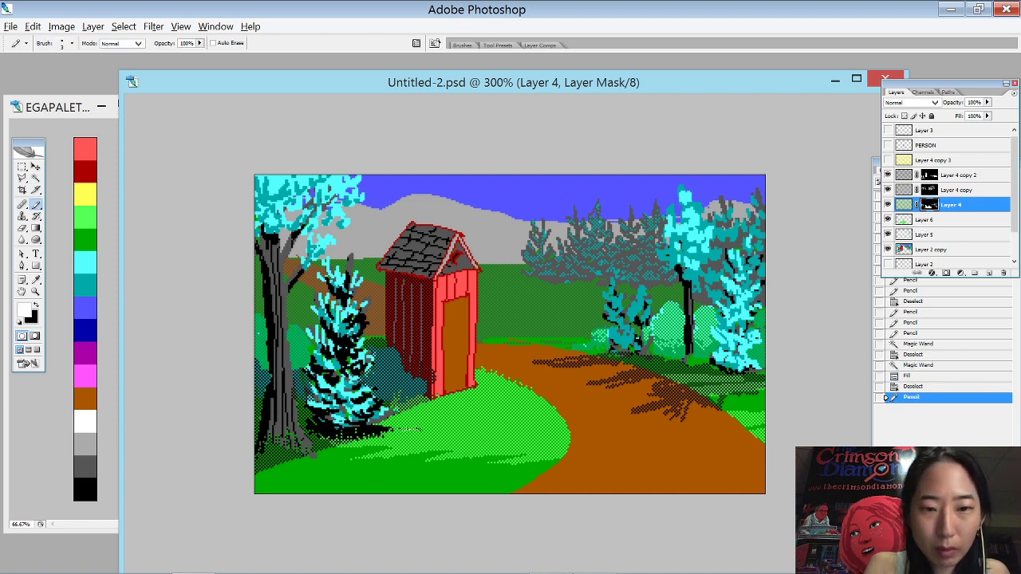
key("x")
left_click(279, 423)
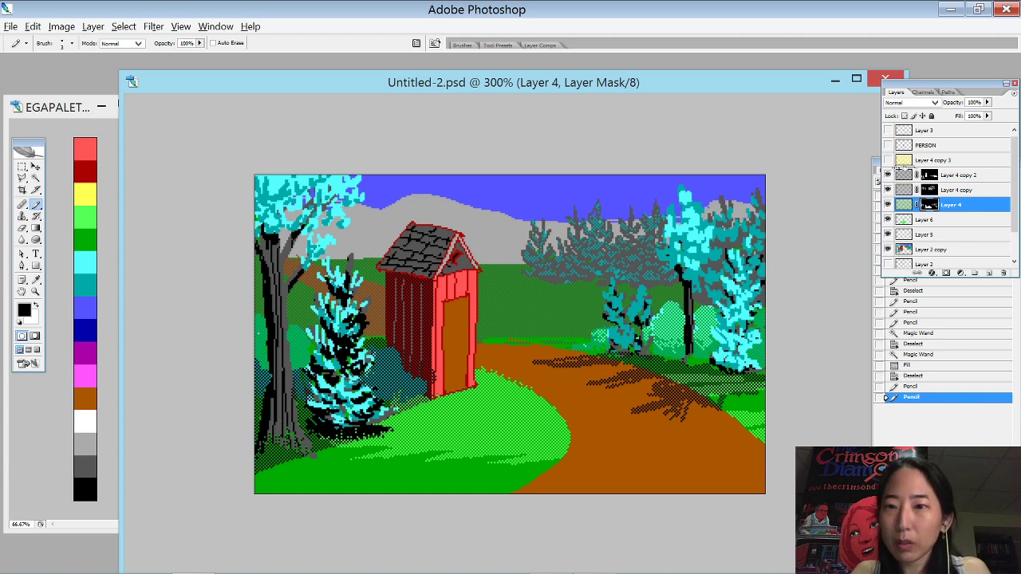
- Check what the dither layers cover by toggling them, and pencil white and black on Layer 4 copy's mask over the foreground grass's near corner
left_click(888, 175)
left_click(888, 174)
left_click(888, 190)
left_click(888, 190)
left_click(940, 189)
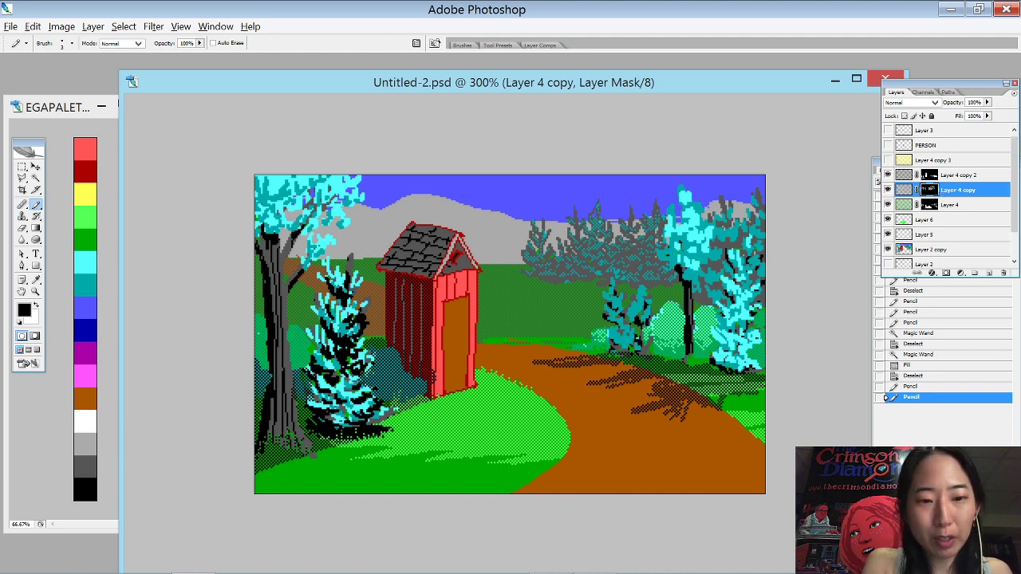
key("x")
left_click(287, 480)
left_click_drag(325, 477, 264, 483)
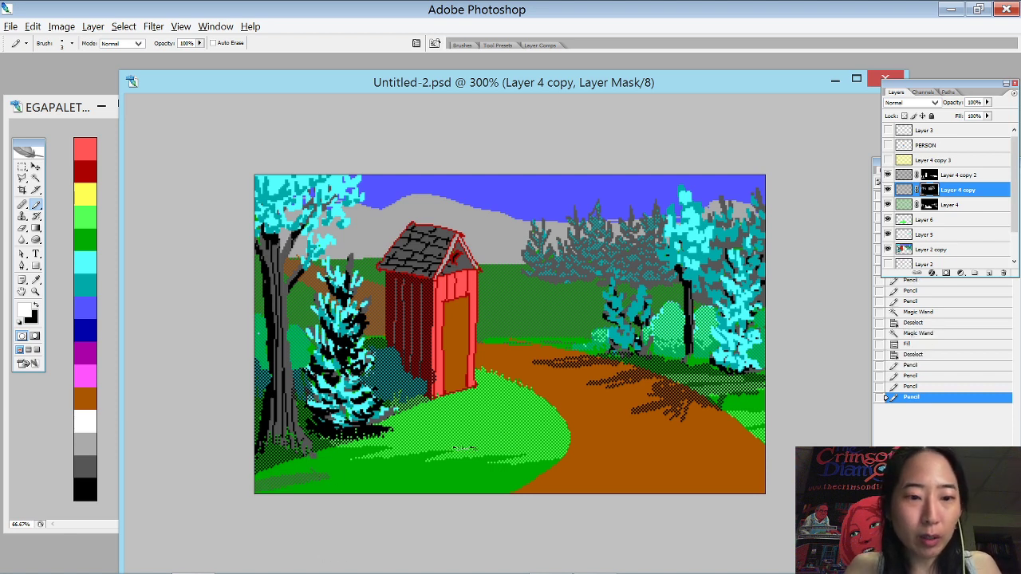
key("x")
left_click_drag(263, 482, 326, 477)
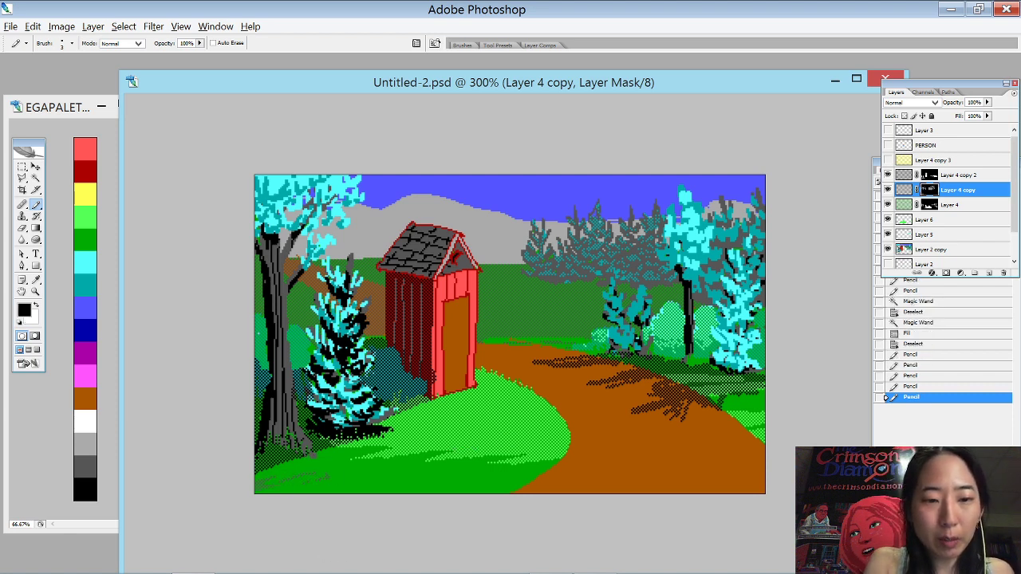
- Pencil white on Layer 4 copy's mask to spread tufted dark dithering along the bottom of the foreground grass
key("x")
mouse_move(265, 486)
left_mouse_down()
mouse_move(255, 488)
mouse_move(319, 470)
left_mouse_up()
left_click(254, 492)
left_click(265, 483)
left_click_drag(353, 484, 280, 492)
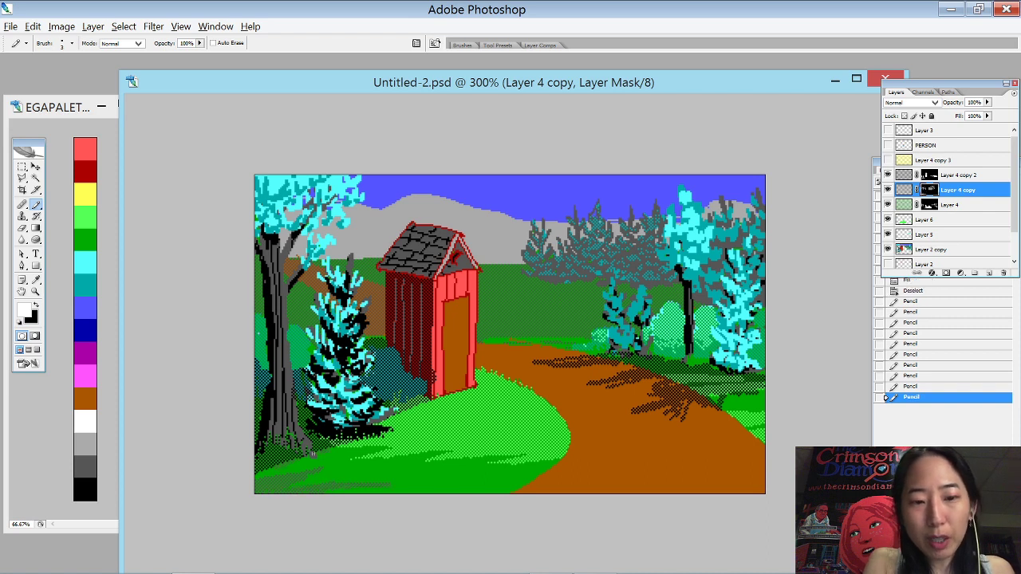
left_click(334, 462)
key("ctrl+z")
key("ctrl+z")
key("ctrl+z")
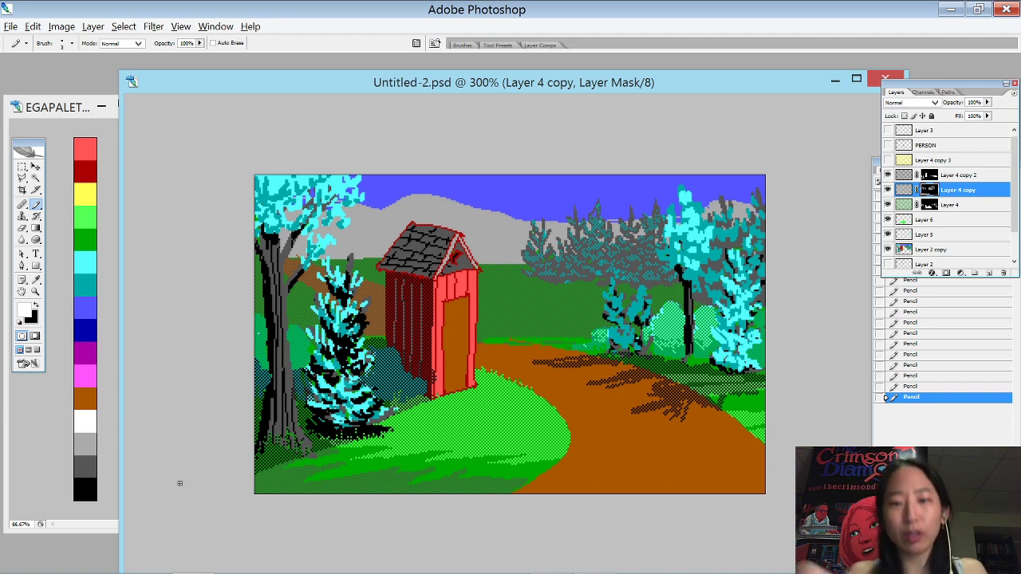
- Pencil white on Layer 4 copy's mask to shade the small grass patch beyond the path's outer edge
key("w")
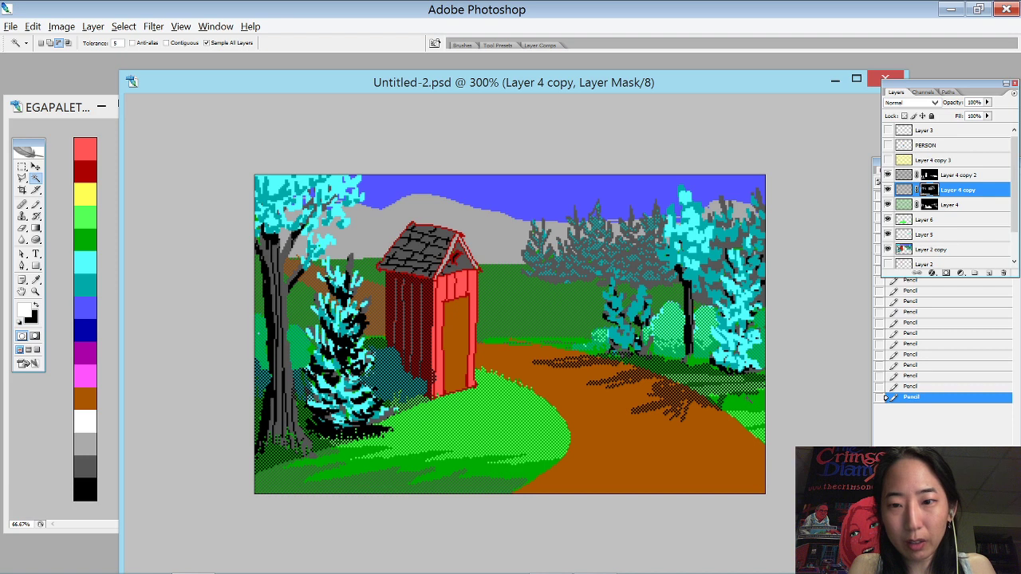
key("b")
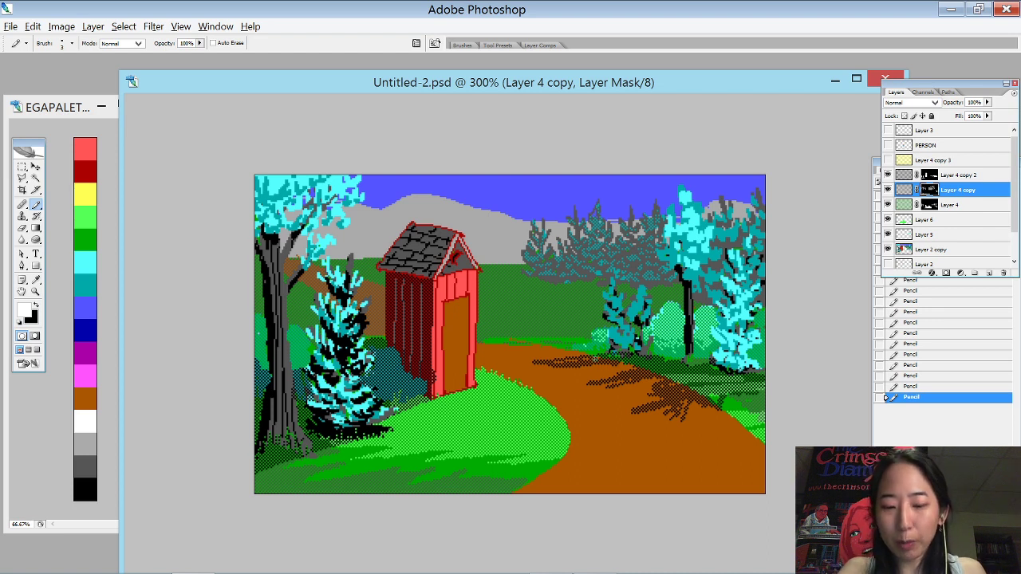
key("ctrl+k")
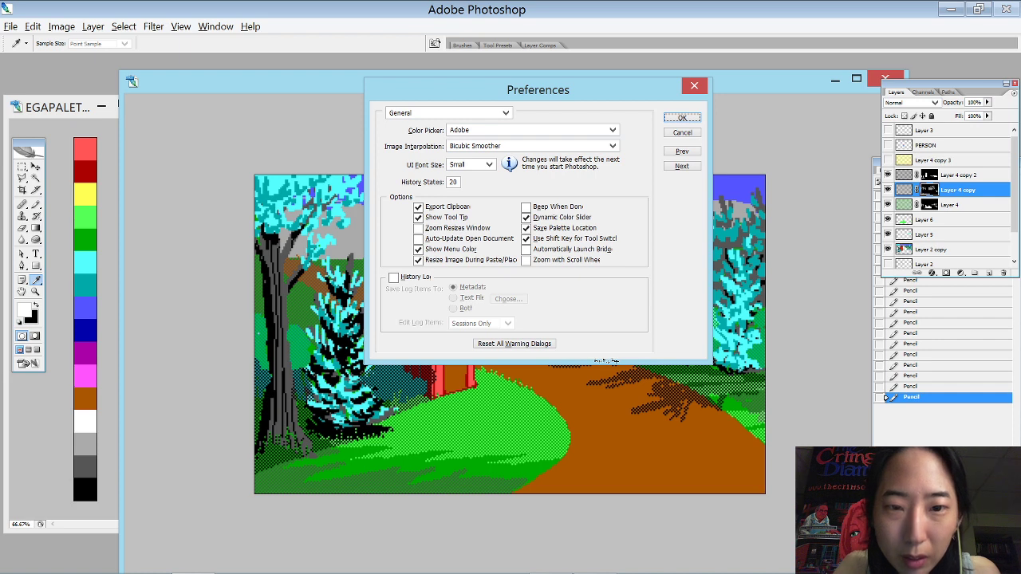
key("Return")
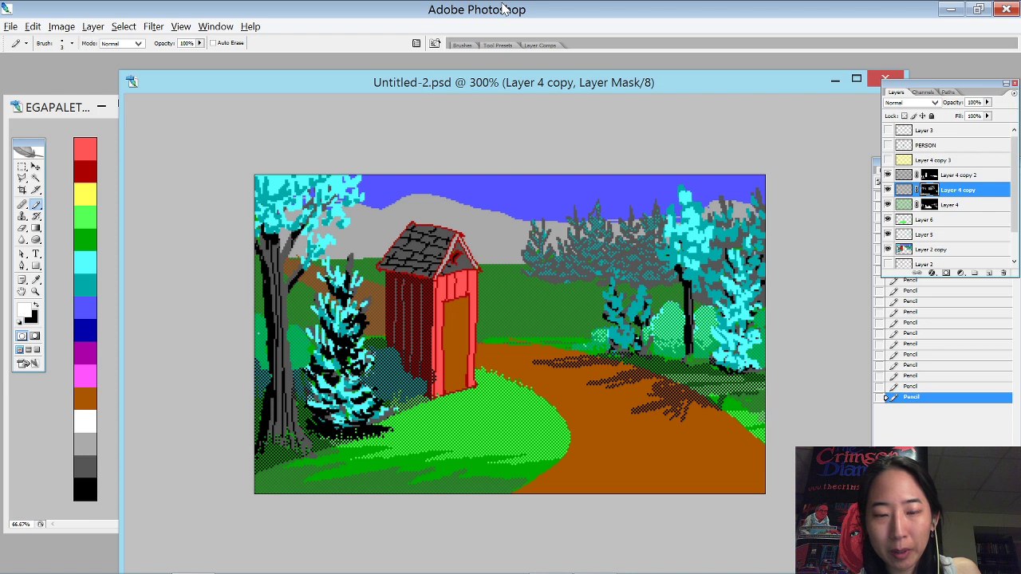
- Magic Wand the brown path, create a new layer above Layer 6, and sample dark gray from the scene
left_click(953, 219)
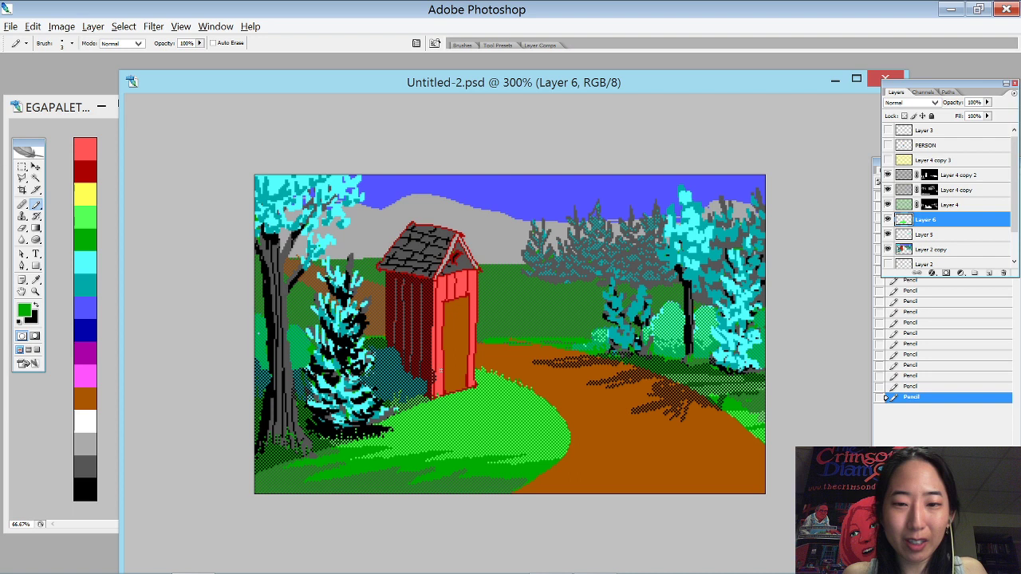
key("w")
left_click(639, 399)
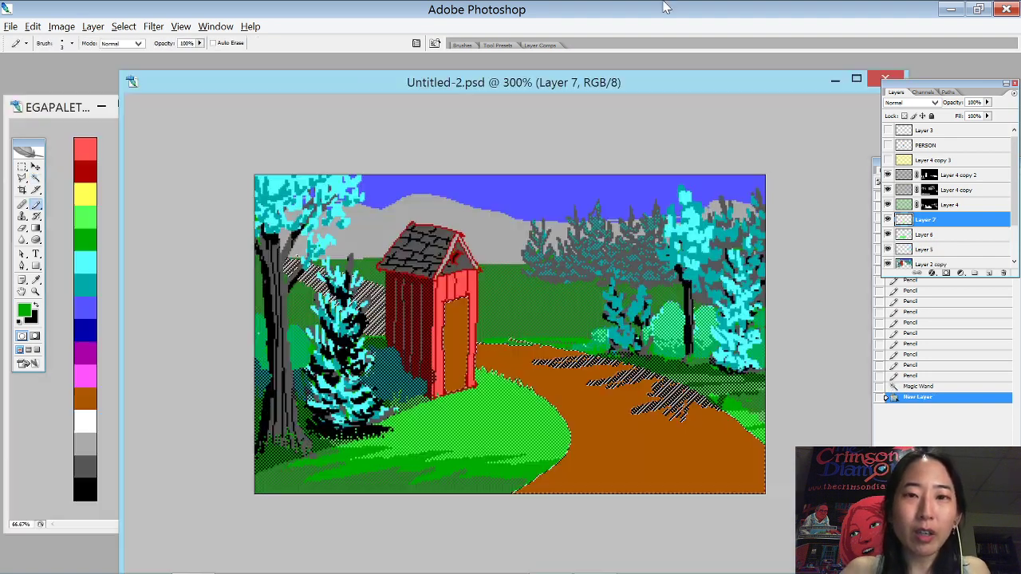
left_click(568, 274, "alt")
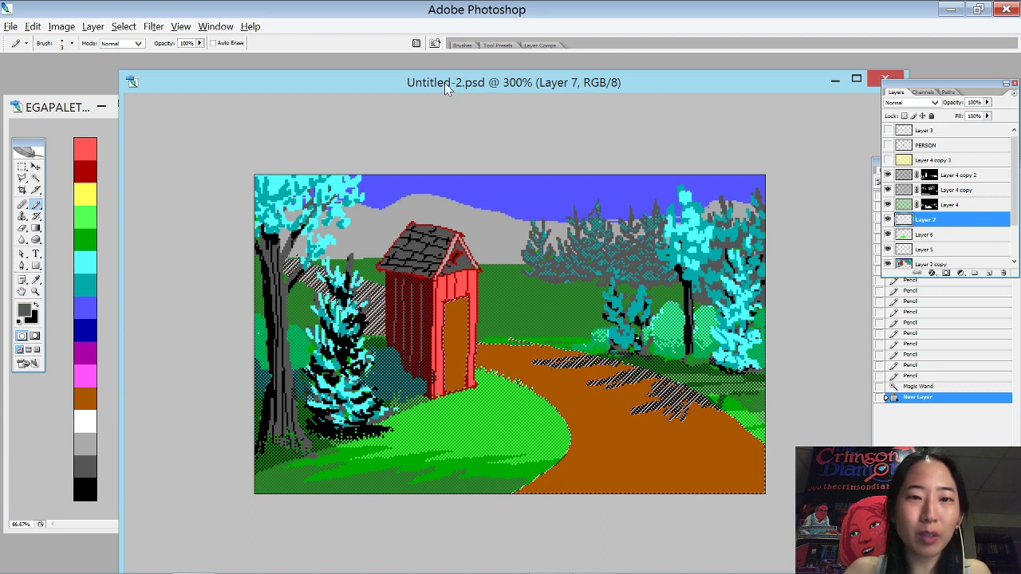
left_click_drag(407, 79, 358, 67)
key("ctrl+plus")
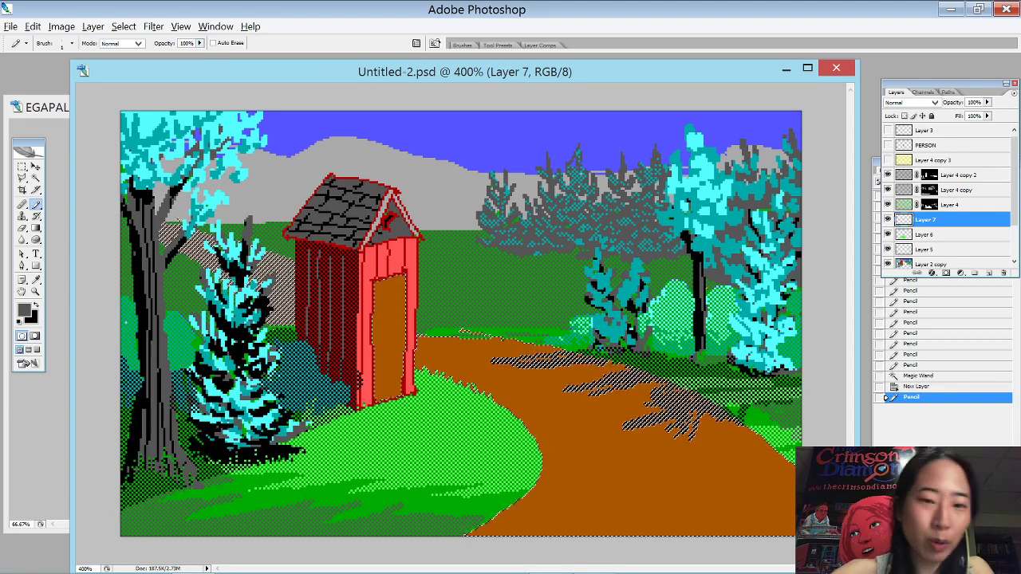
- Pencil thin dark gray curved ruts along the brown path on Layer 7 at size 1, undoing unwanted strokes
left_click_drag(573, 416, 542, 536)
key("ctrl+z")
mouse_move(421, 358)
left_mouse_down()
mouse_move(479, 375)
mouse_move(582, 484)
mouse_move(535, 536)
left_mouse_up()
key("ctrl+z")
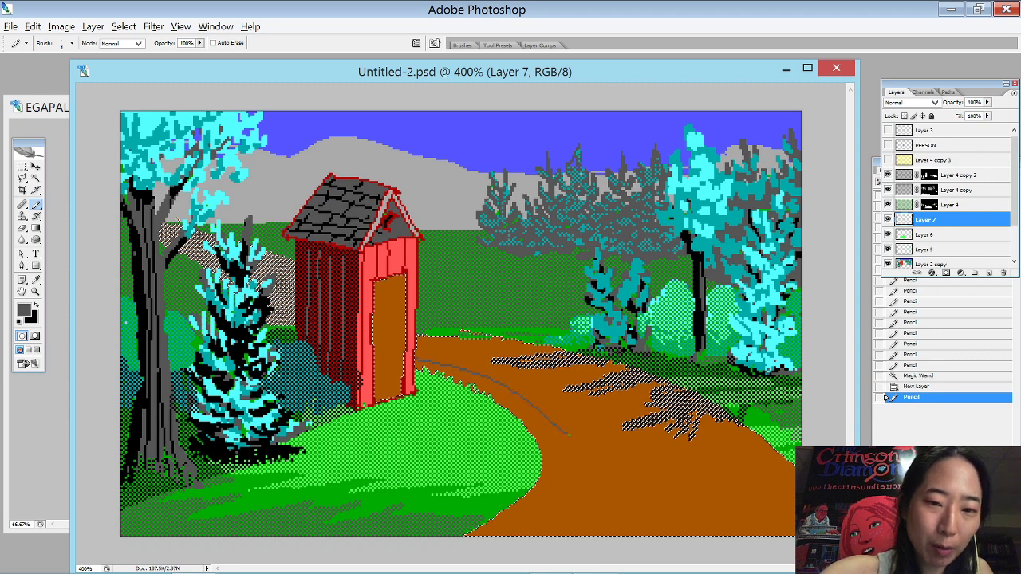
mouse_move(571, 428)
left_mouse_down()
mouse_move(588, 452)
mouse_move(530, 536)
left_mouse_up()
mouse_move(418, 350)
left_mouse_down()
mouse_move(632, 458)
mouse_move(593, 535)
mouse_move(699, 447)
mouse_move(656, 535)
left_mouse_up()
mouse_move(703, 420)
left_mouse_down()
mouse_move(714, 535)
mouse_move(728, 437)
mouse_move(710, 536)
mouse_move(728, 464)
mouse_move(709, 527)
left_mouse_up()
key("ctrl+z")
key("ctrl+z")
mouse_move(655, 431)
left_mouse_down()
mouse_move(674, 458)
mouse_move(656, 495)
left_mouse_up()
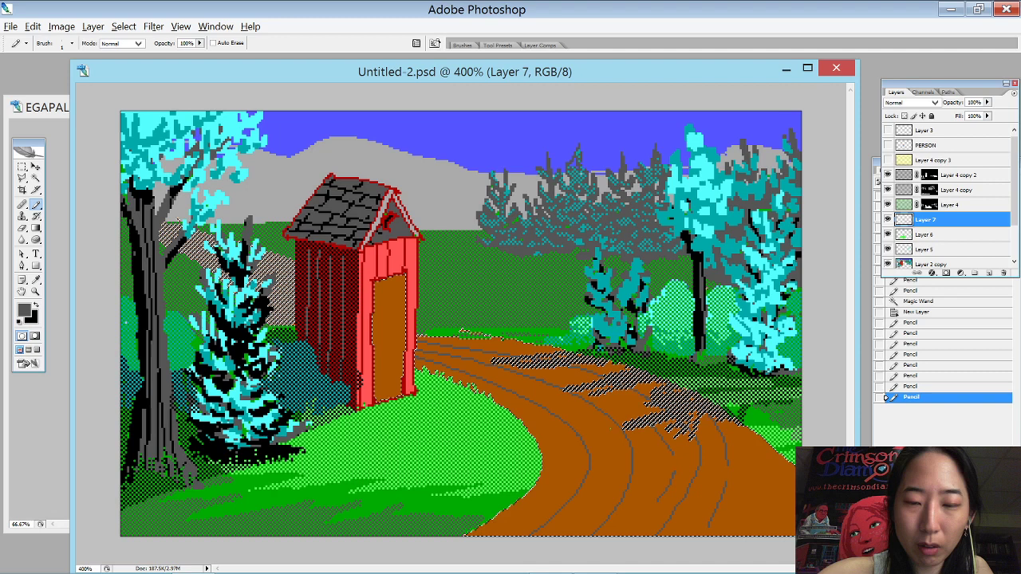
- Deselect the path and sample the dark green of the foreground grass
key("ctrl+d")
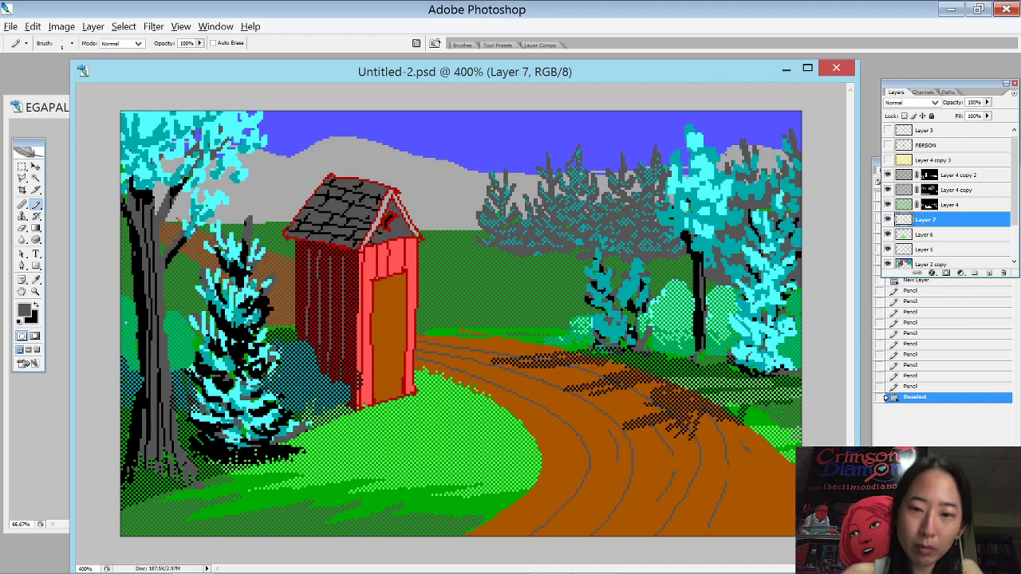
left_click(507, 505, "alt")
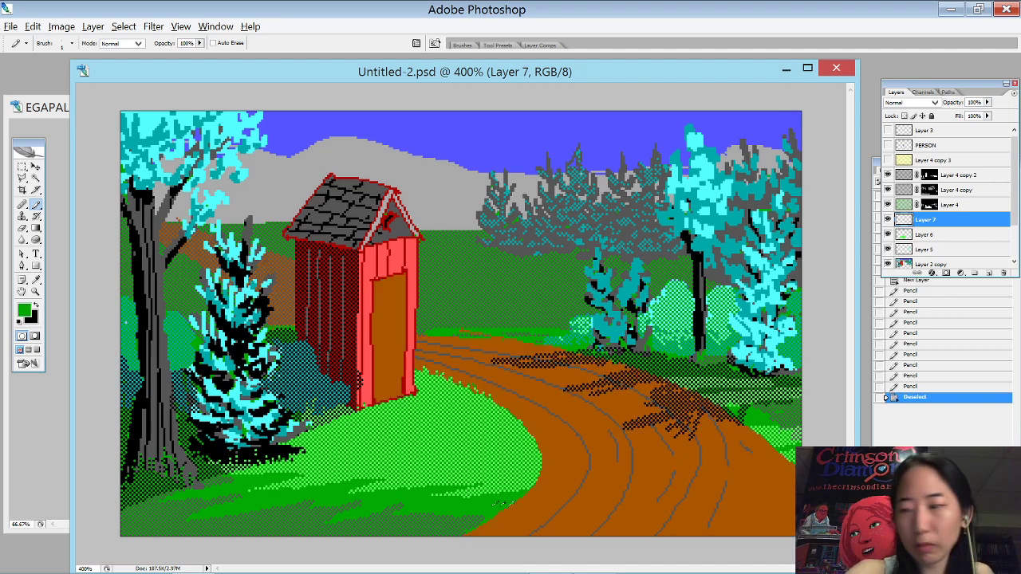
left_click(180, 26)
mouse_move(139, 230)
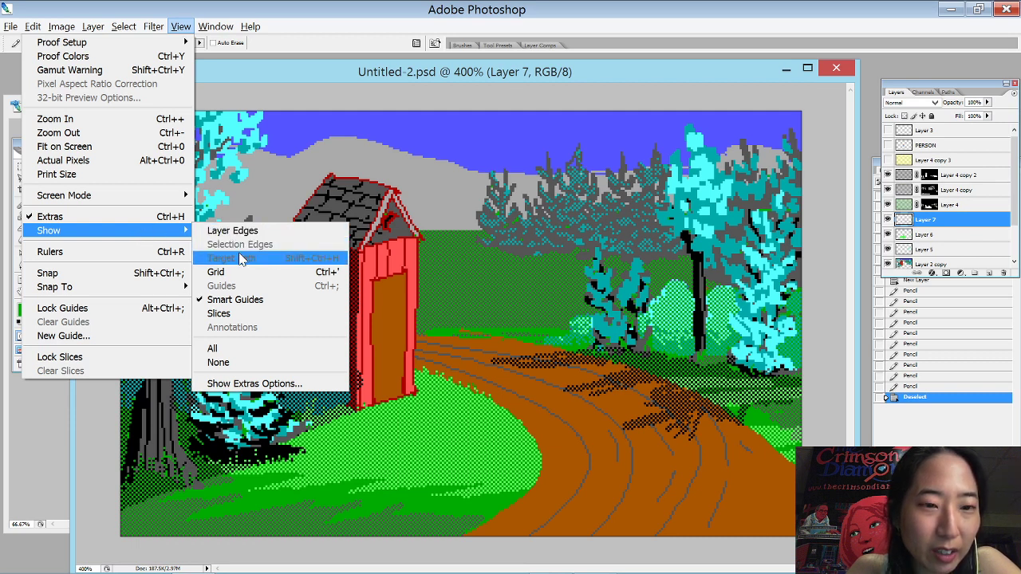
left_click(121, 221)
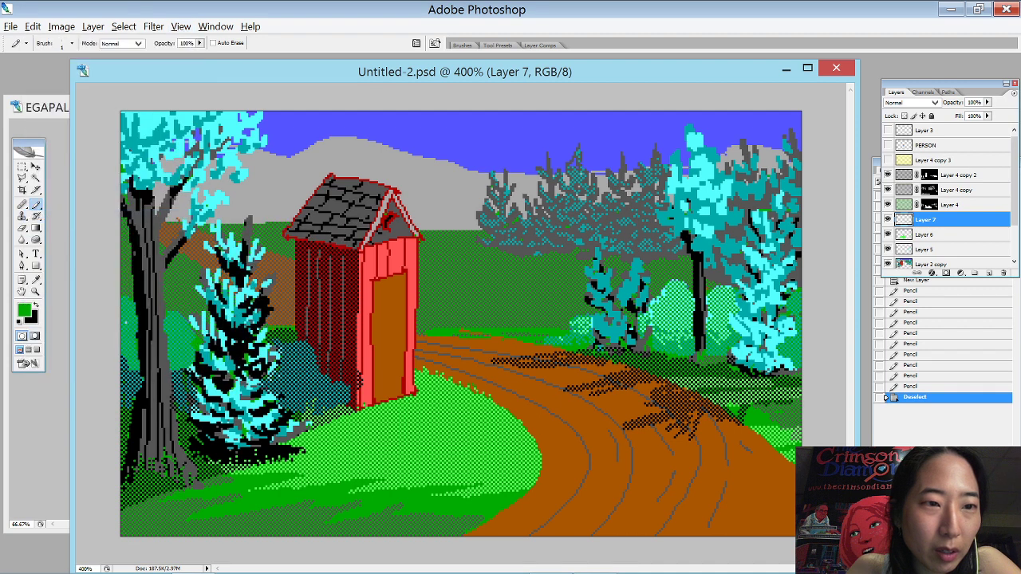
left_click(153, 27)
mouse_move(123, 26)
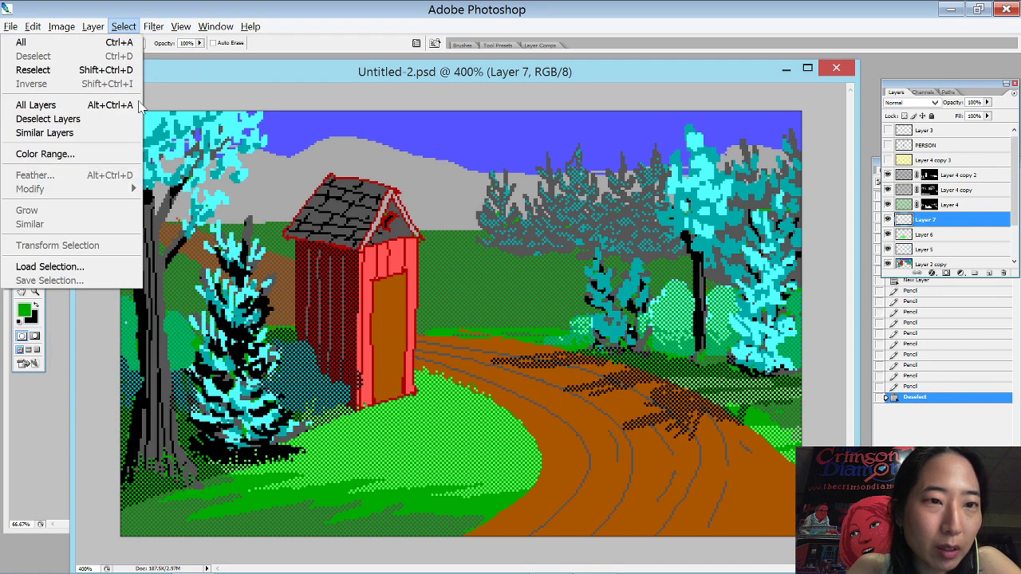
mouse_move(180, 26)
mouse_move(159, 230)
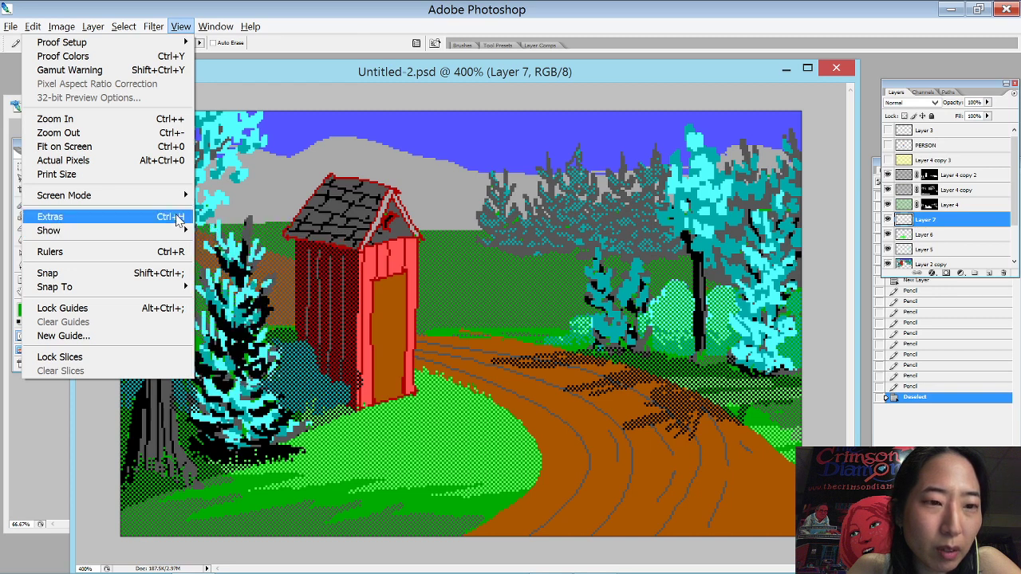
left_click(279, 30)
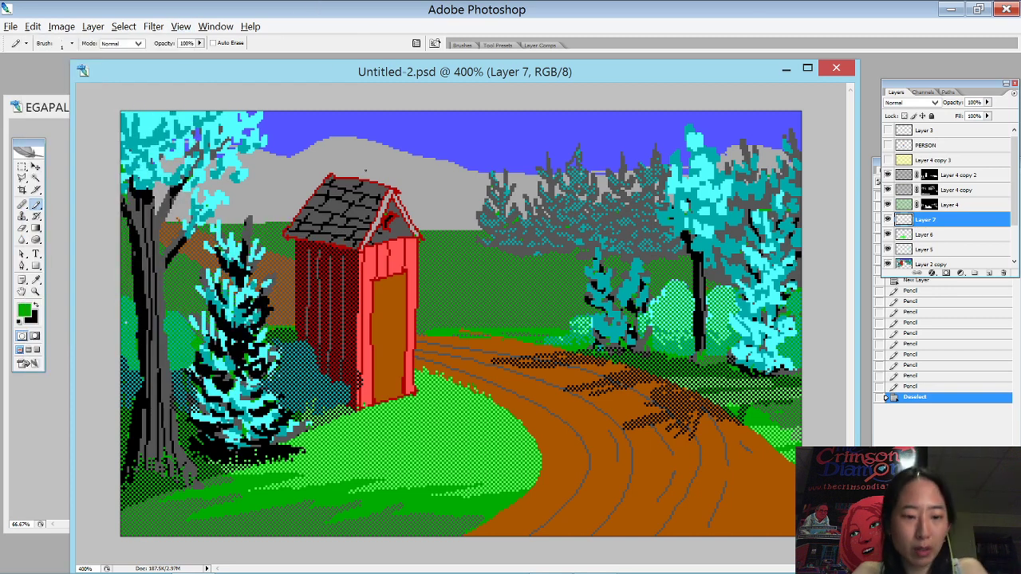
- Select the light gray mountain areas with the Magic Wand and hide the selection edges
key("w")
left_click(365, 167)
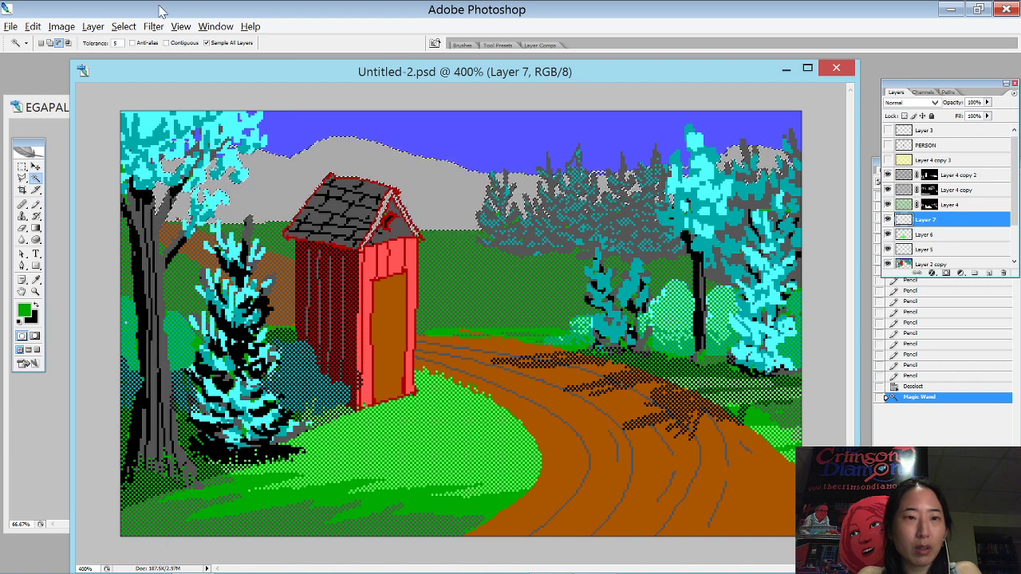
left_click(181, 26)
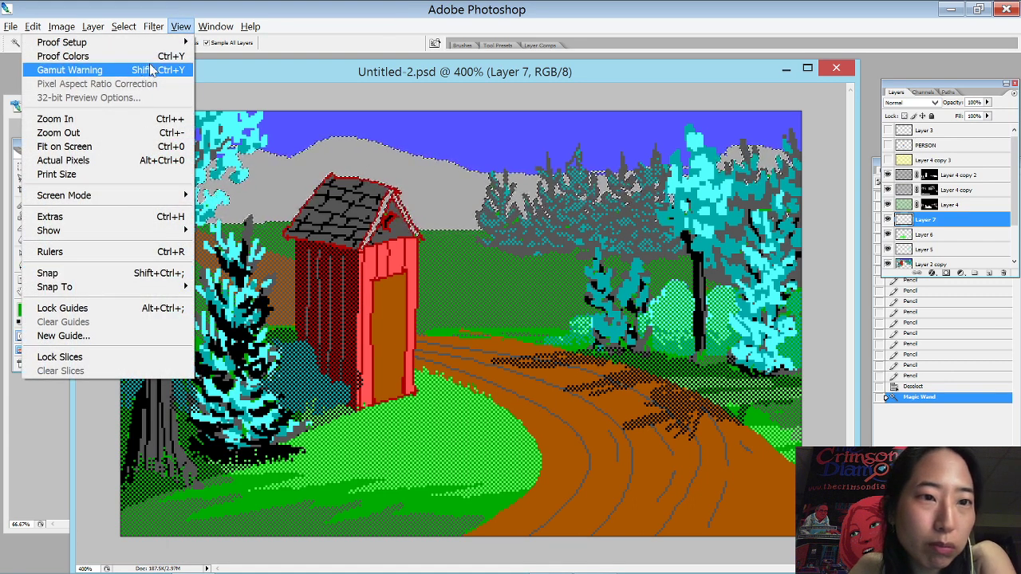
mouse_move(133, 231)
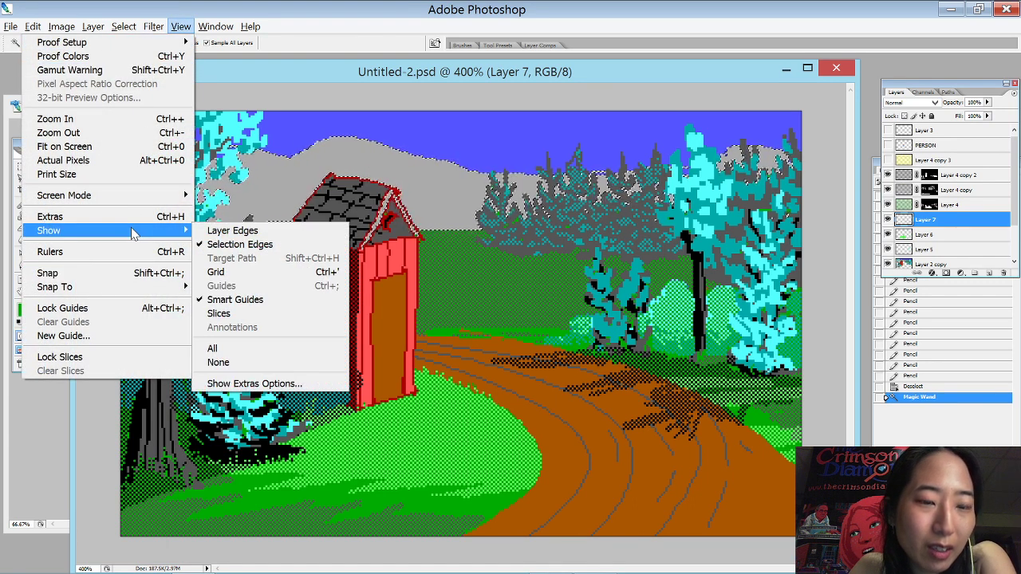
left_click(240, 244)
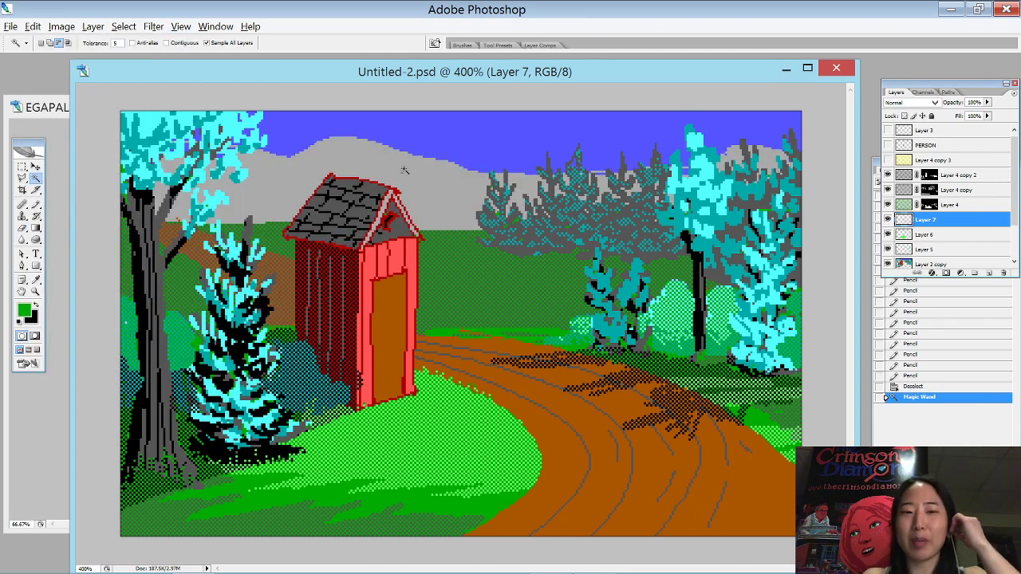
- Turn the selection edges back on and deselect the mountain areas
left_click(180, 27)
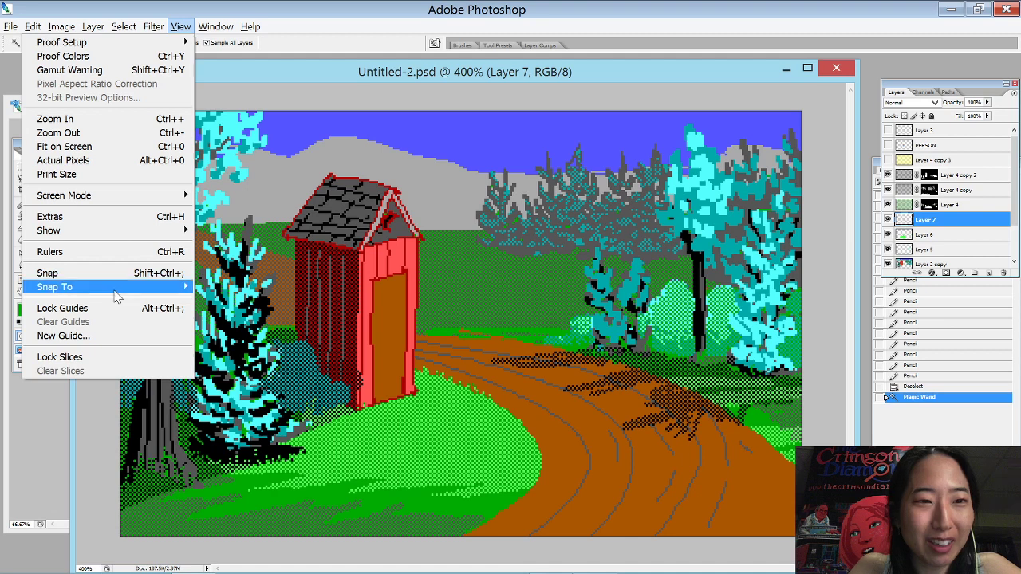
mouse_move(173, 230)
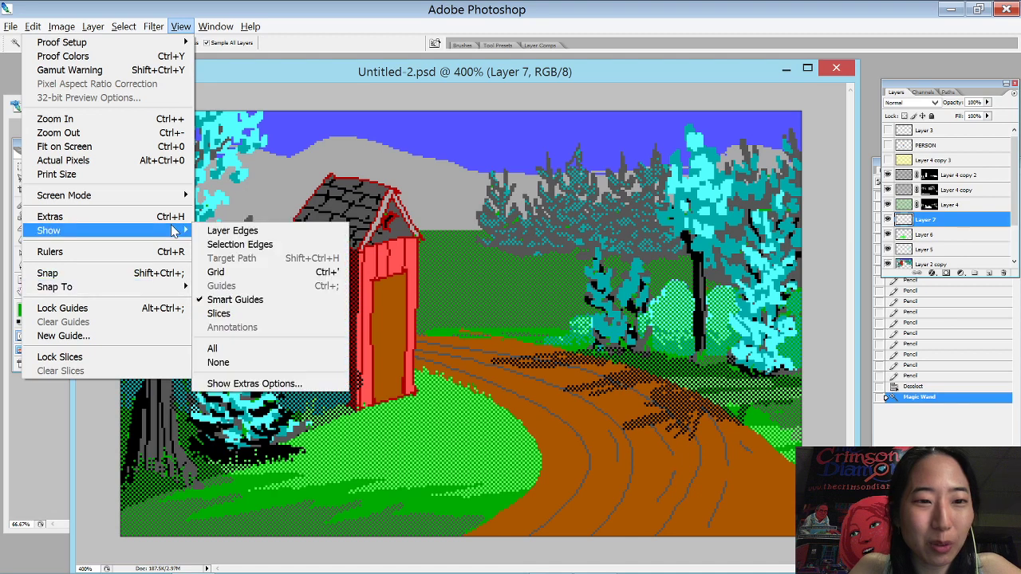
left_click(240, 244)
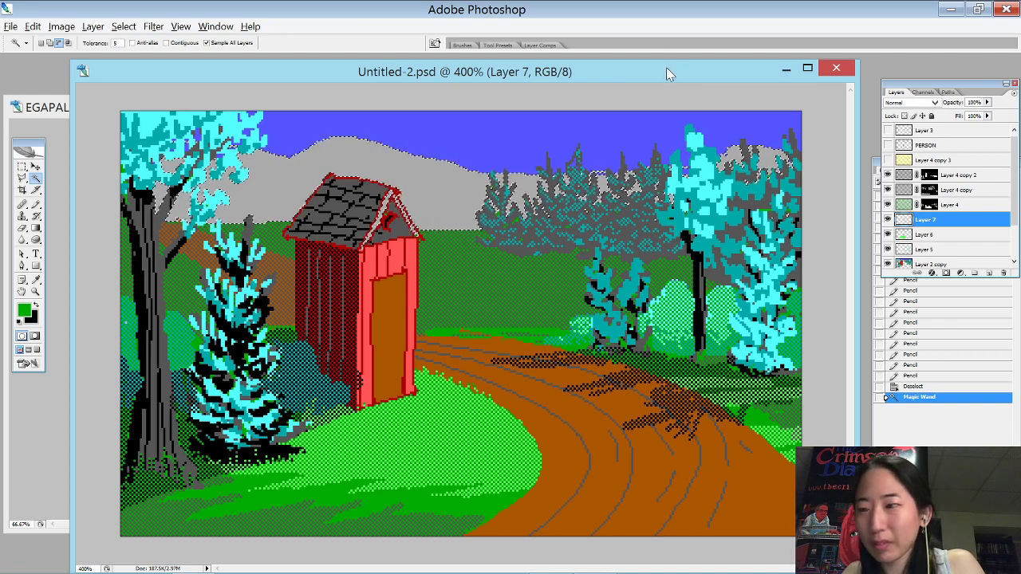
left_click_drag(667, 67, 674, 52)
key("ctrl+d")
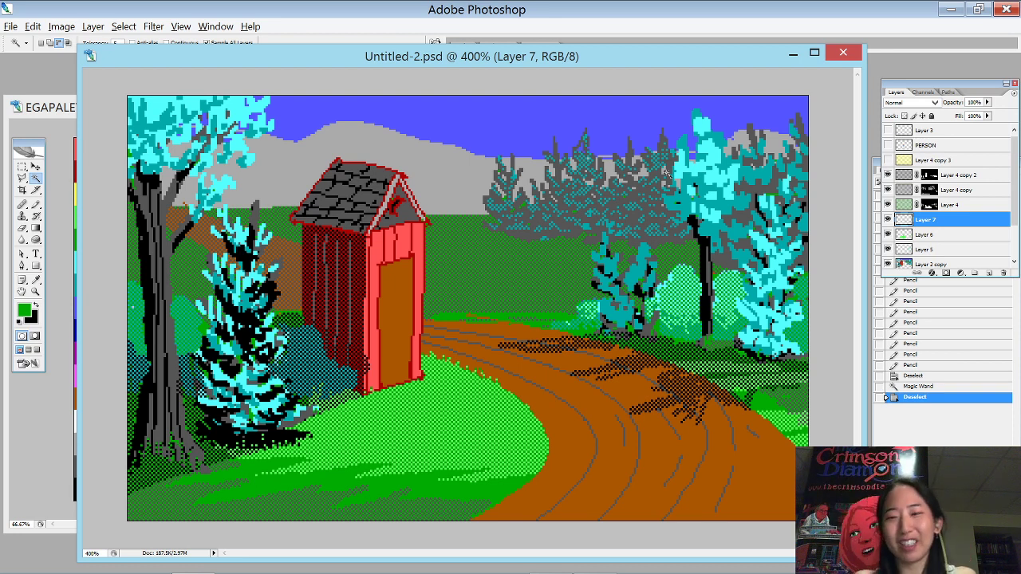
- Pencil small dark green grass tufts on Layer 7 along the rut closest to the path's inner edge
key("b")
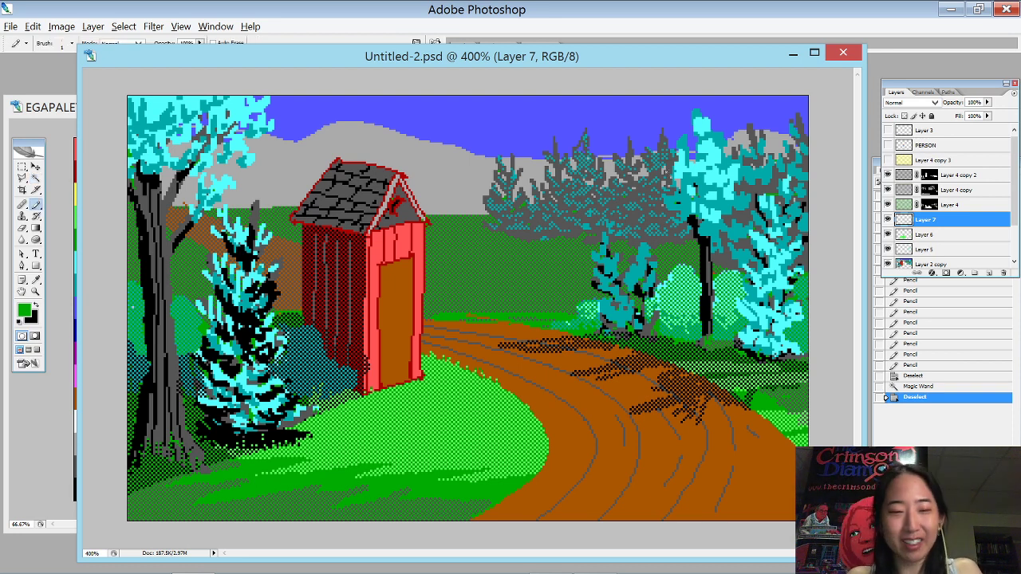
left_click(584, 414)
left_click_drag(577, 410, 580, 416)
left_click_drag(588, 422, 595, 438)
left_click_drag(567, 398, 570, 403)
left_click_drag(572, 403, 547, 390)
left_click_drag(550, 390, 554, 394)
left_click(594, 469)
left_click_drag(568, 487, 529, 515)
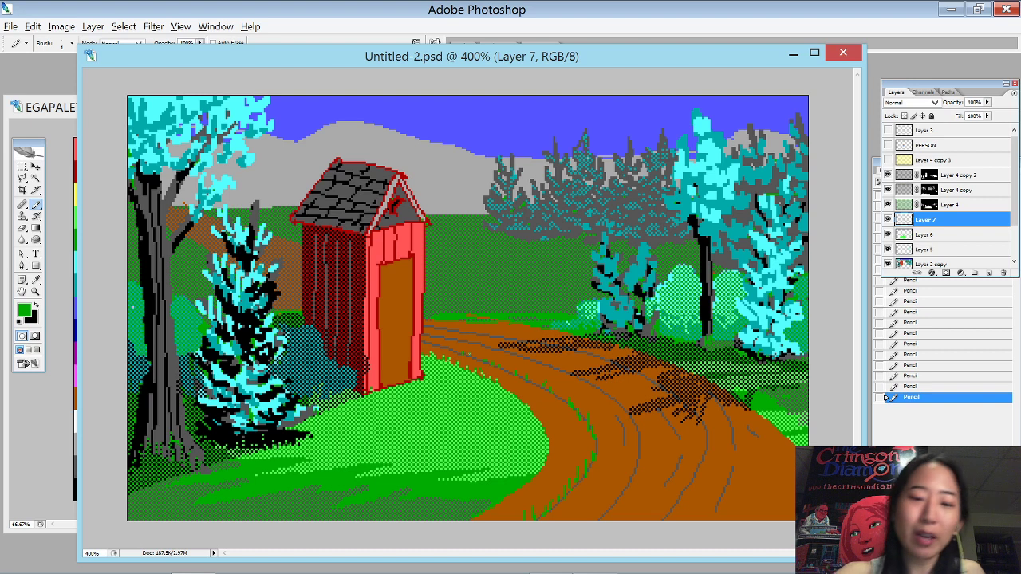
- Undo the stray straight green line drawn across the path
left_click(605, 483, "shift")
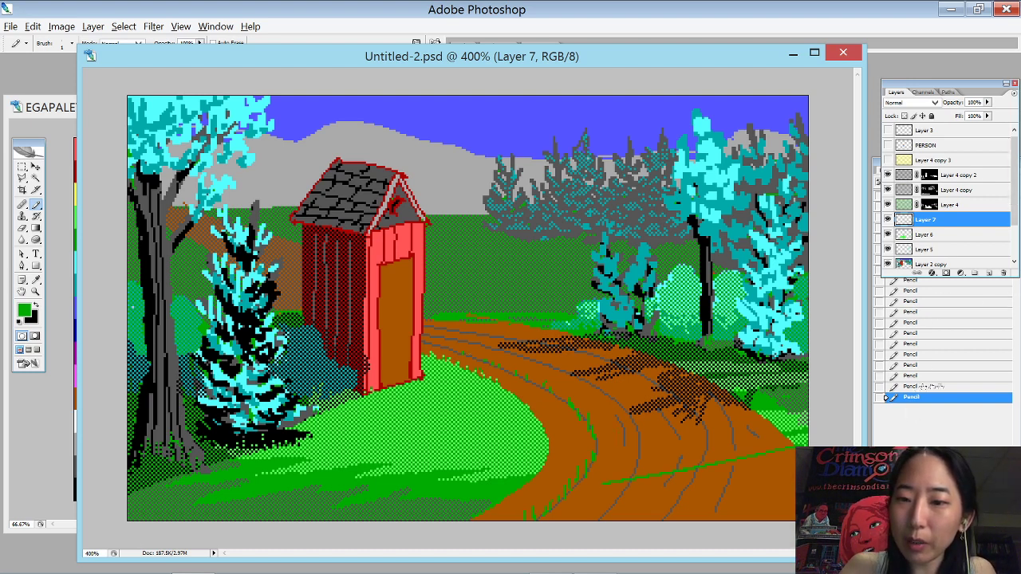
left_click(932, 387)
left_click(937, 376)
left_click(939, 388)
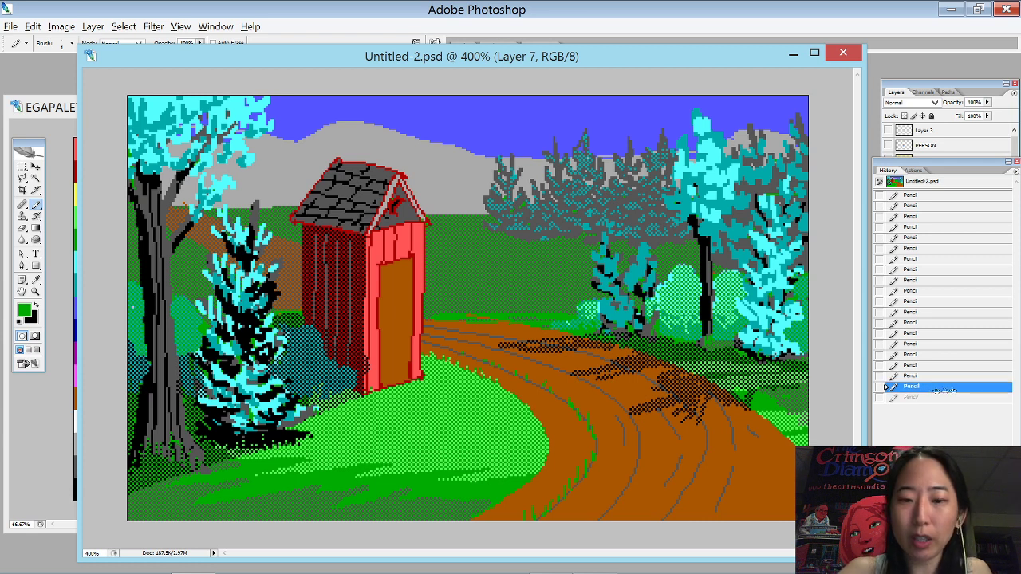
- Pencil more green tufts along the remaining ruts, and sample the path's brown to break up the gray lines near the outhouse
left_click(887, 397)
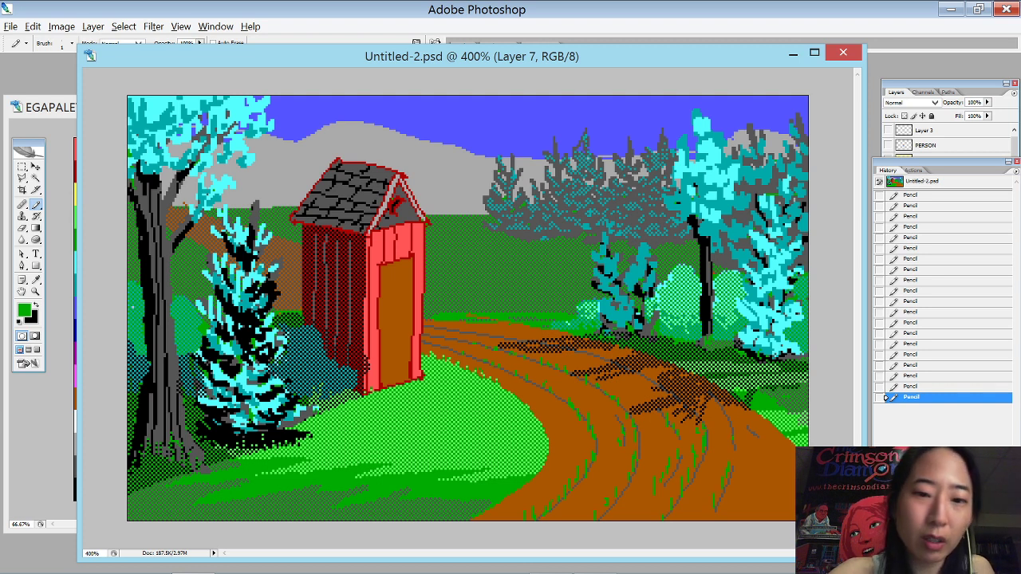
left_click(548, 389, "alt")
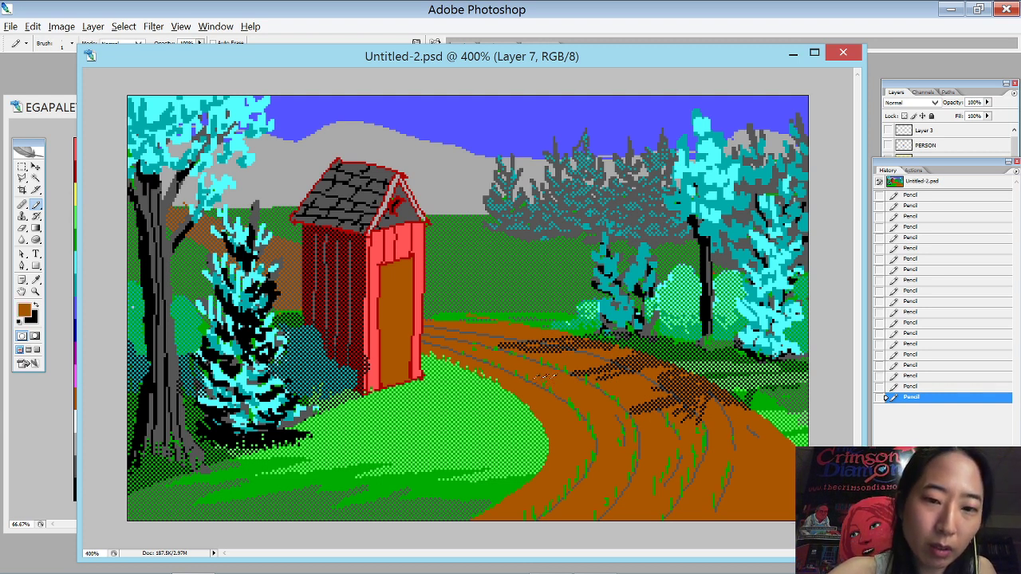
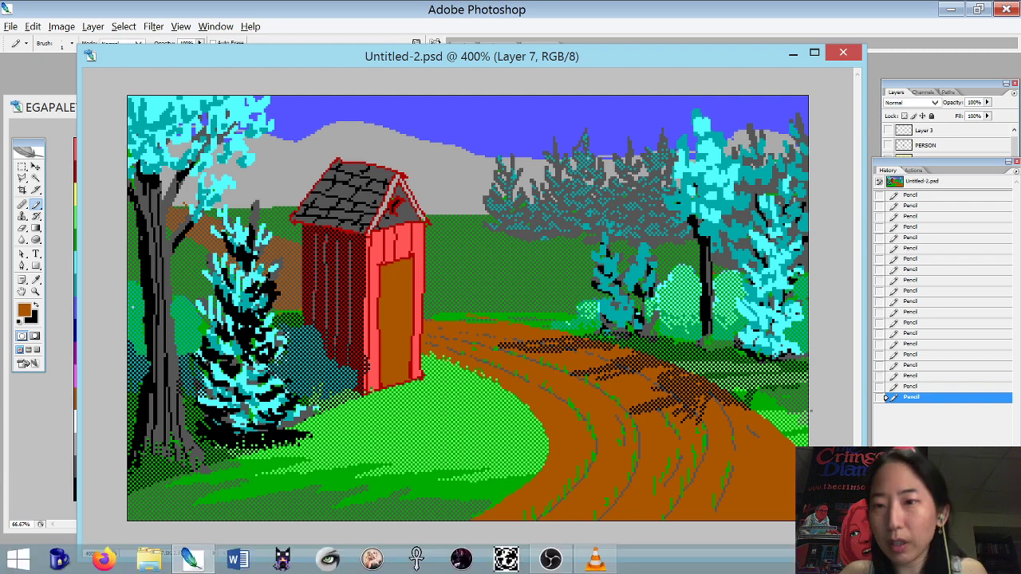
- Create a new layer directly above Layer 7
left_click(942, 84)
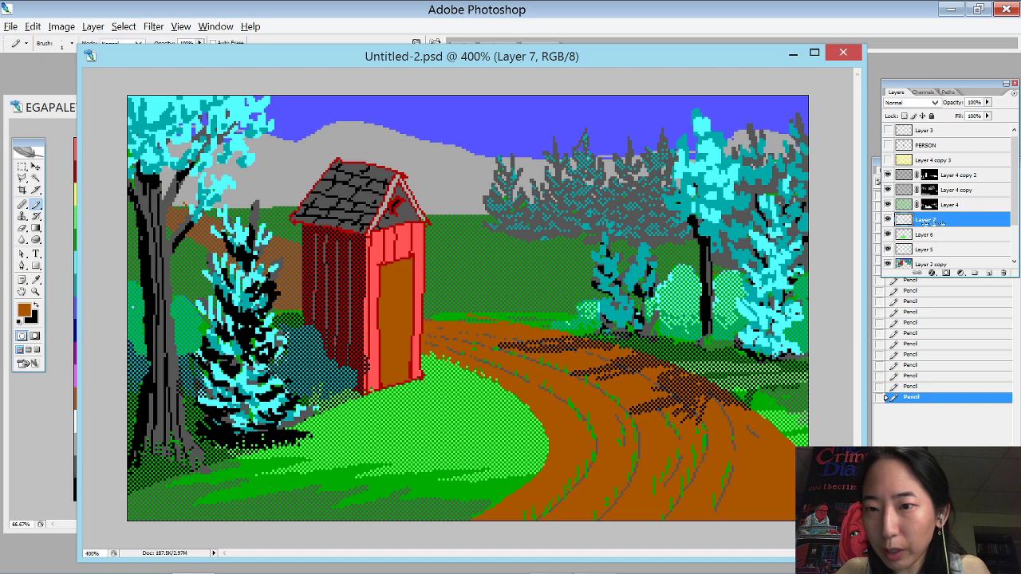
key("ctrl+shift+n")
key("Return")
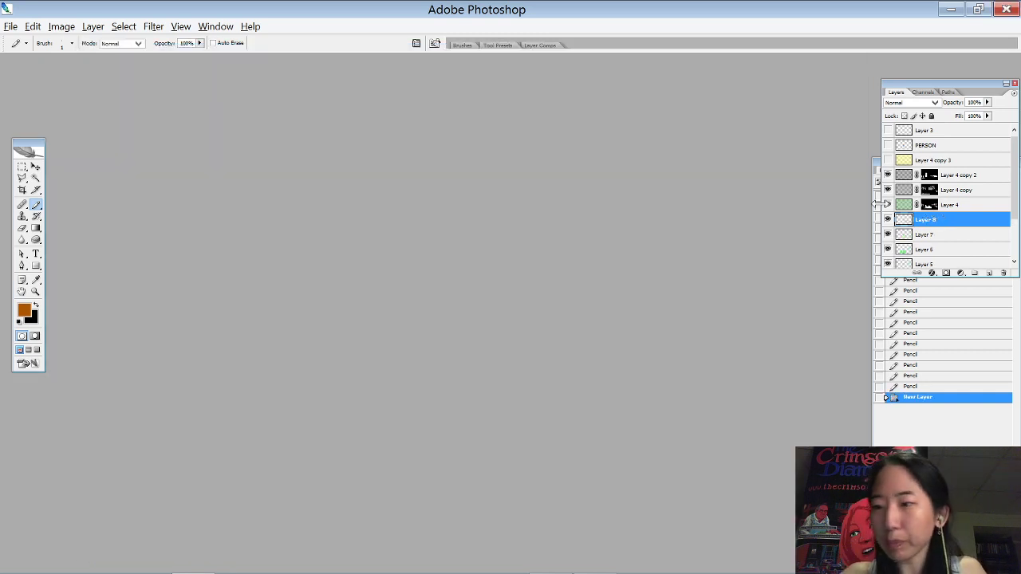
- Magic Wand the dark gray rut pixels with Layer 4 copy 2's black shading hidden, and show that layer again
scroll(735, 451, "up", 6)
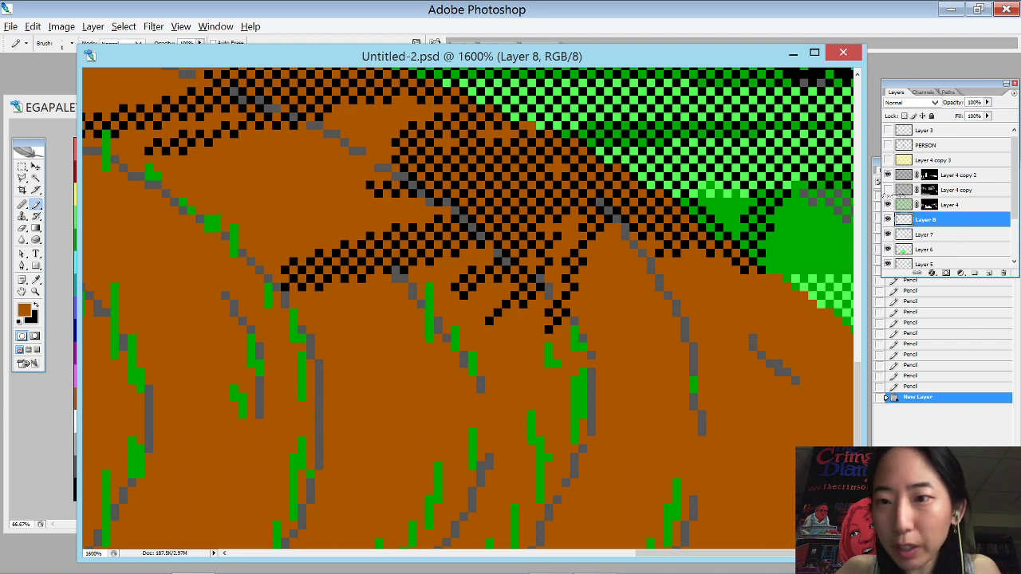
left_click(888, 190)
left_click(888, 190)
left_click(888, 175)
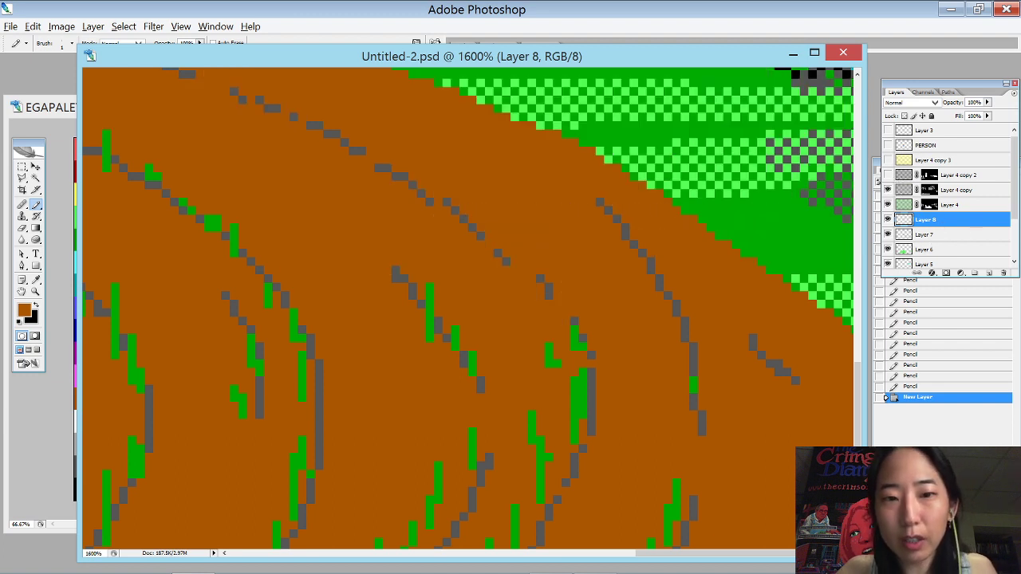
key("w")
left_click(381, 170)
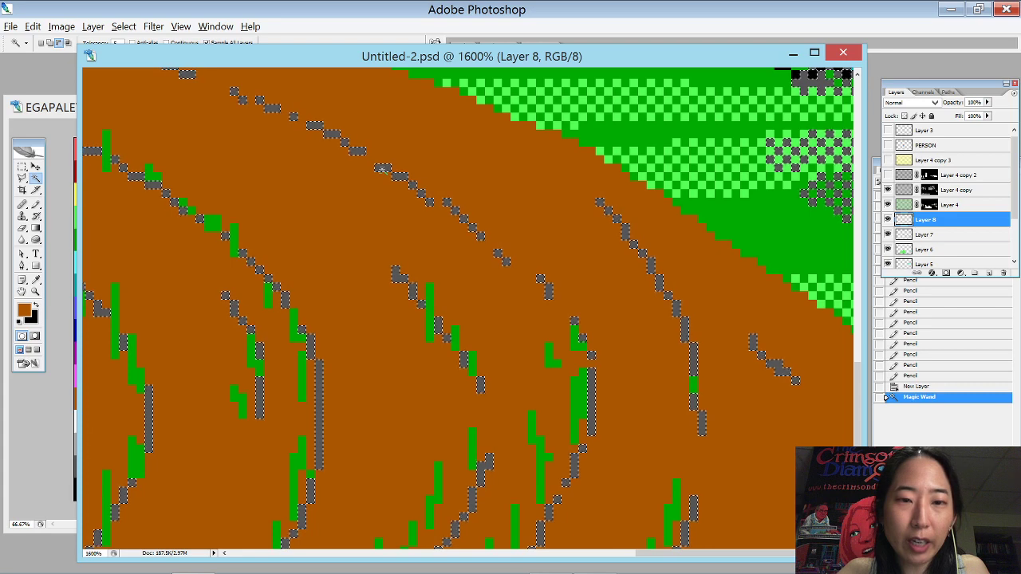
left_click(888, 175)
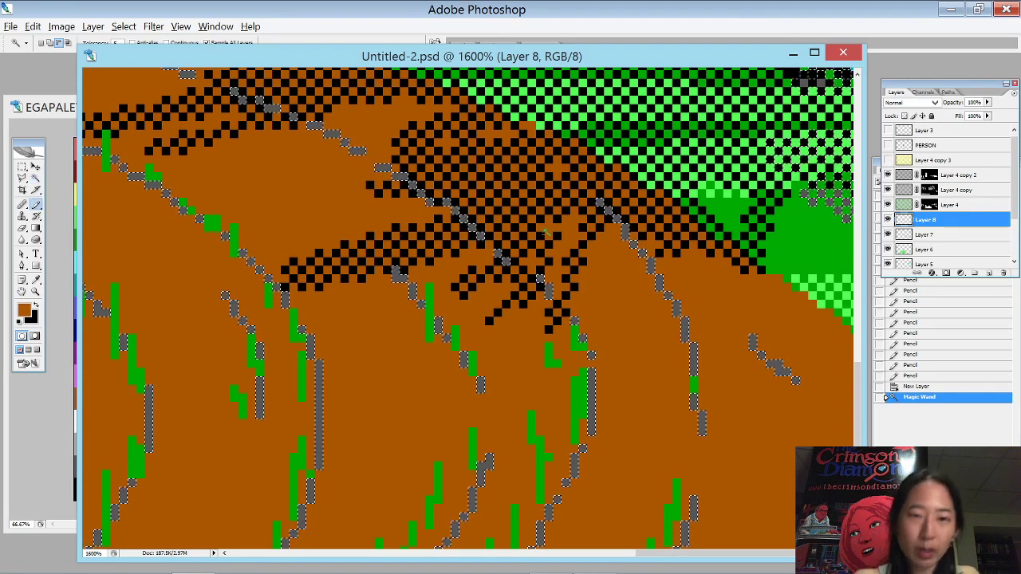
- Pencil black on Layer 8 over the selected rut pixels inside the large tree shadow near the path's outer edge
key("b")
key("x")
left_click_drag(434, 198, 476, 231)
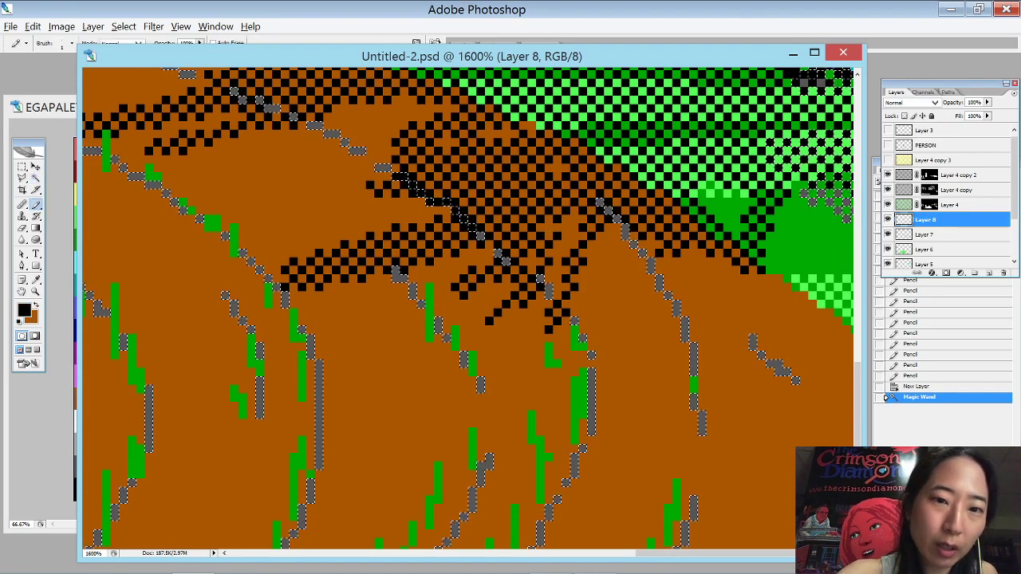
left_click(539, 278)
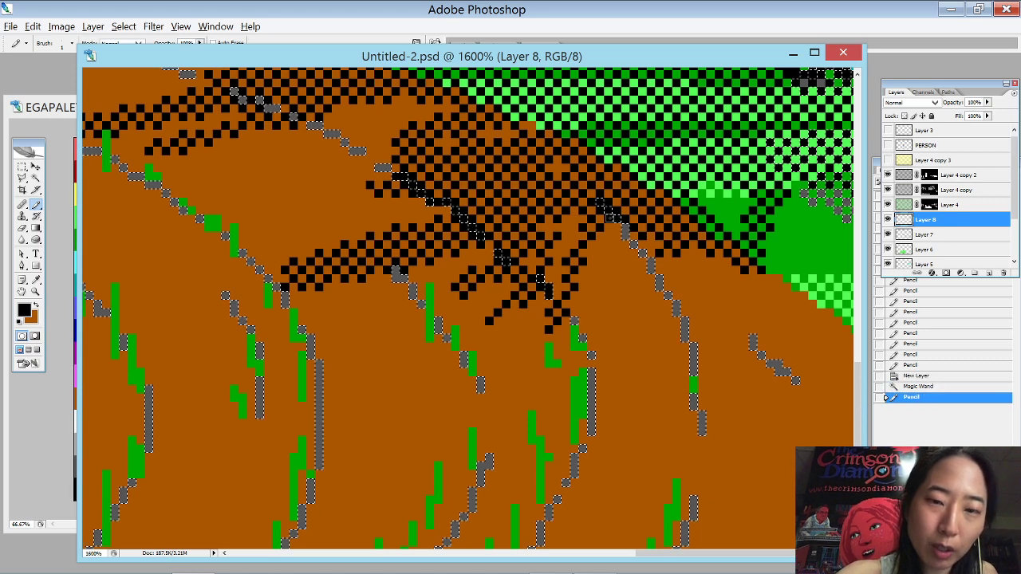
left_click(421, 176)
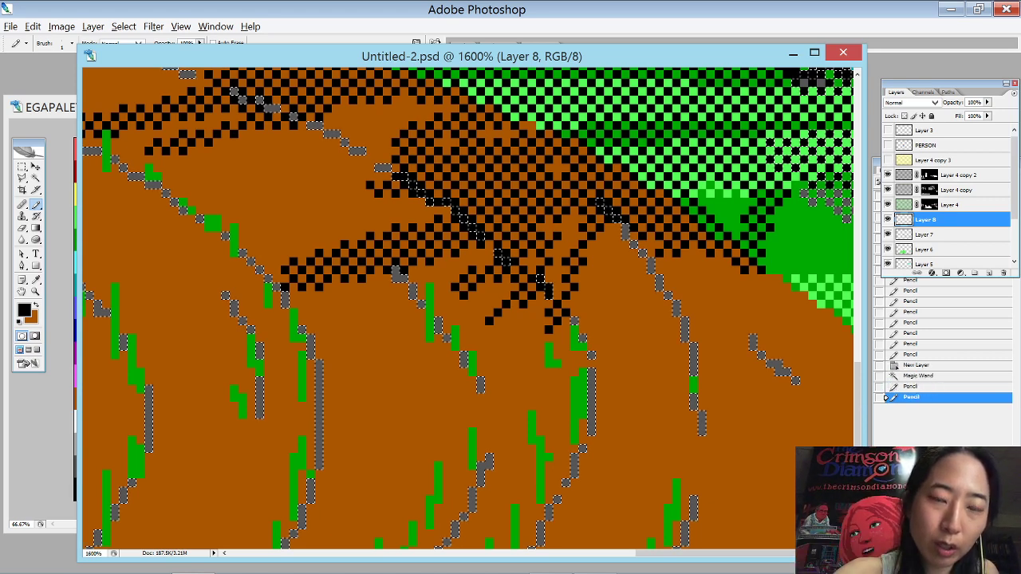
left_click(540, 278)
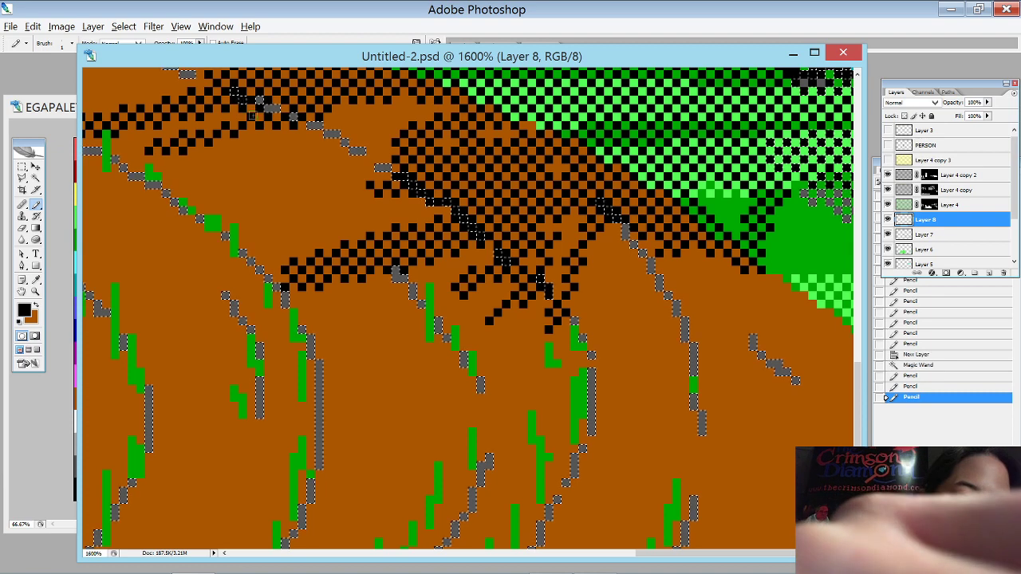
- Pencil black over the selected rut pixels in the farther tree shadows and the last shadow edge, and deselect
left_click_drag(268, 128, 544, 427)
left_click(544, 428)
mouse_move(206, 306)
left_mouse_down()
mouse_move(309, 320)
mouse_move(331, 332)
left_mouse_up()
left_click(340, 340)
left_click_drag(248, 334, 625, 328)
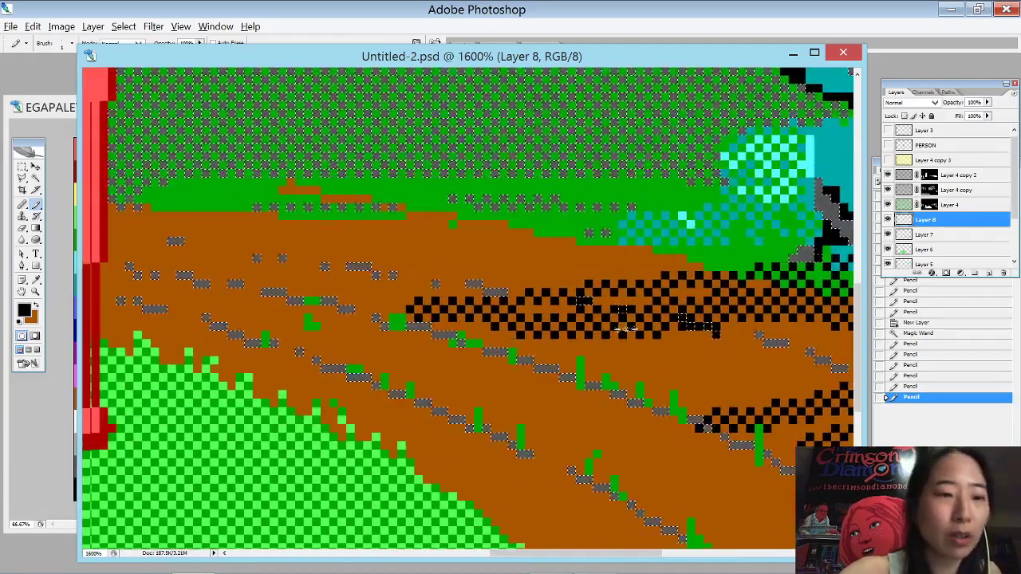
scroll(602, 324, "right", 5)
scroll(603, 324, "down", 2)
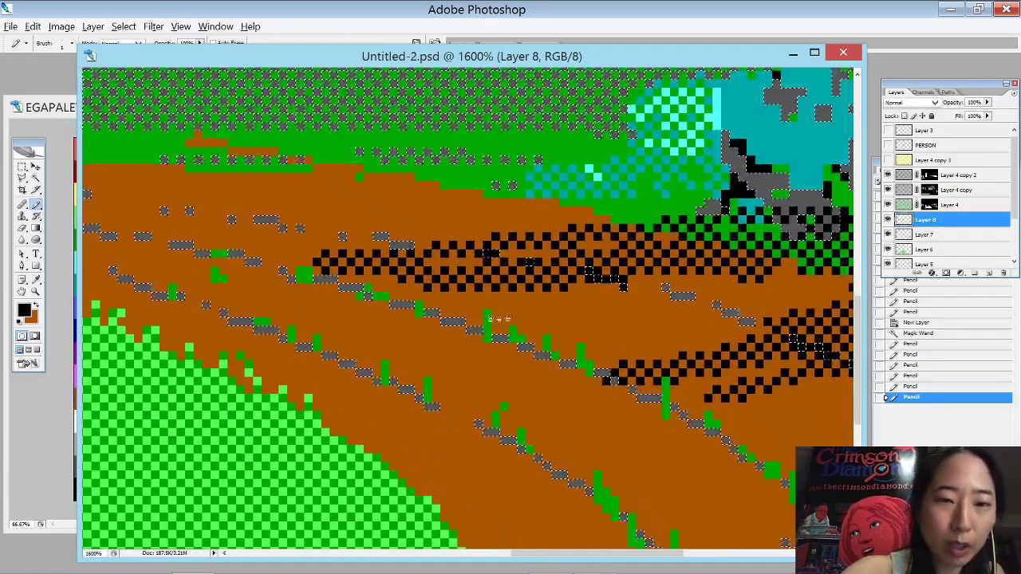
scroll(666, 360, "down", 2)
scroll(669, 359, "down", 6)
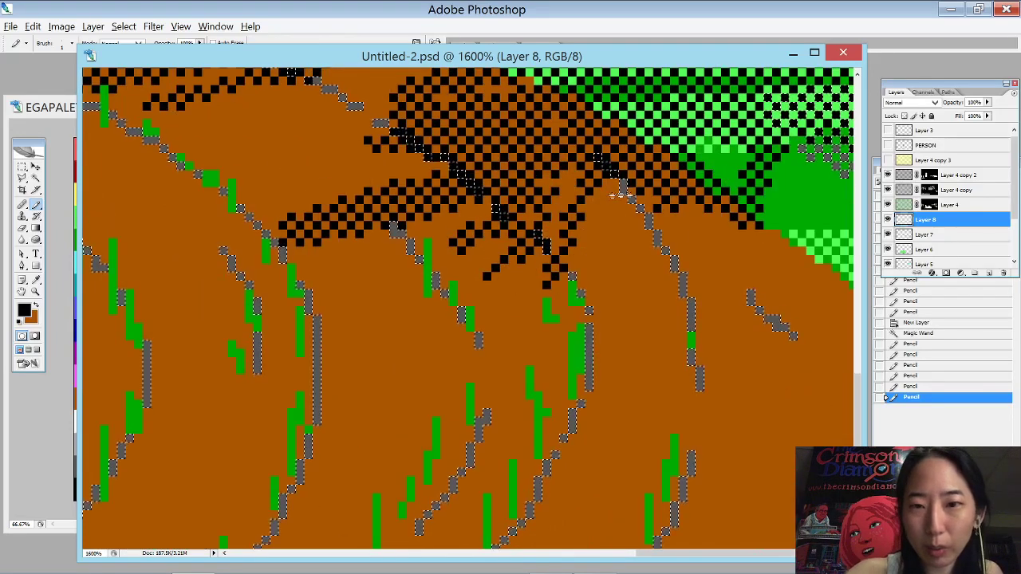
left_click(624, 184)
key("ctrl+minus")
key("ctrl+minus")
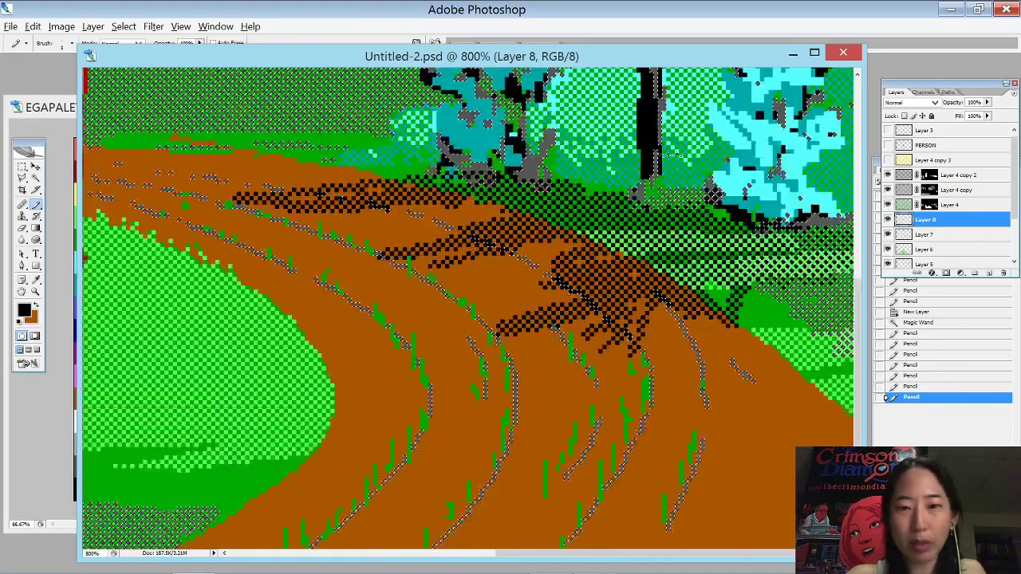
key("ctrl+0")
key("ctrl+d")
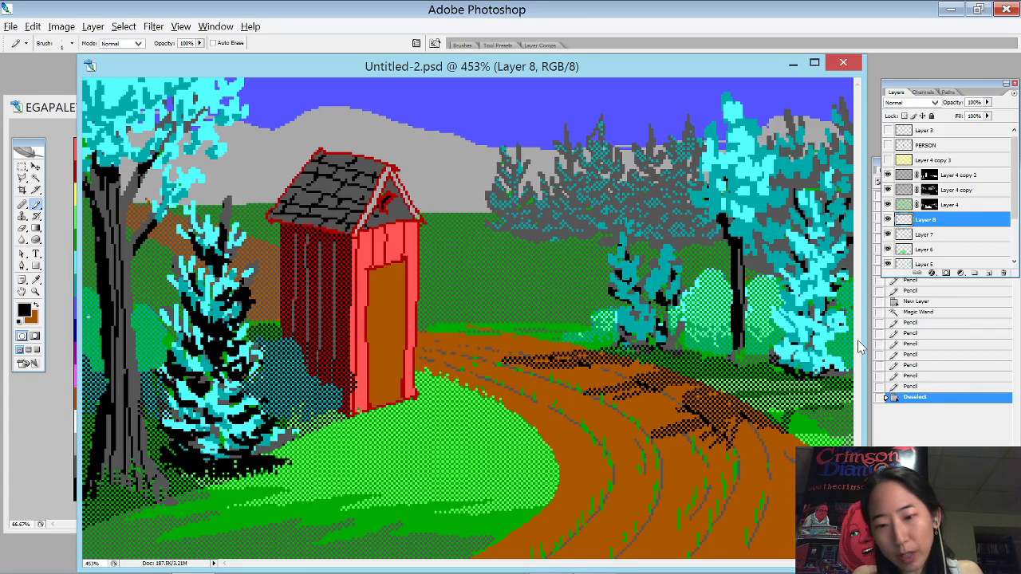
key("ctrl+minus")
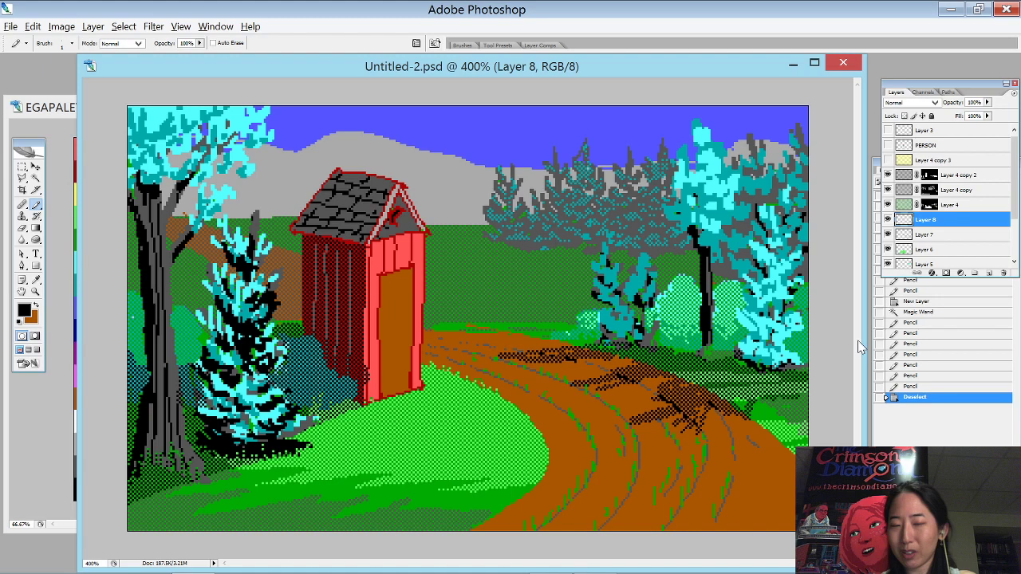
- Magic Wand the dark gray pixels across the scene and hide the selection edges
key("v")
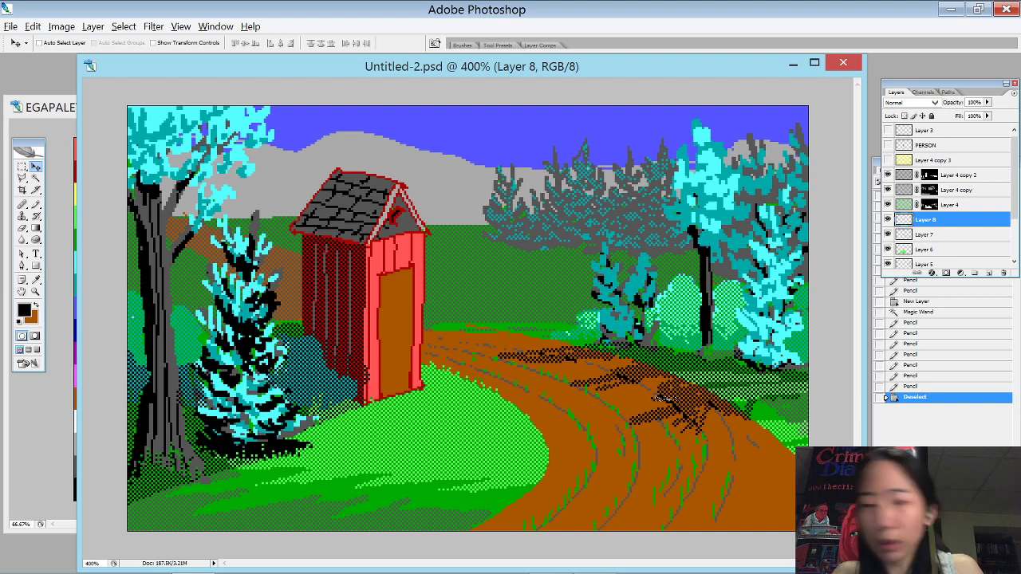
key("w")
left_click(545, 248)
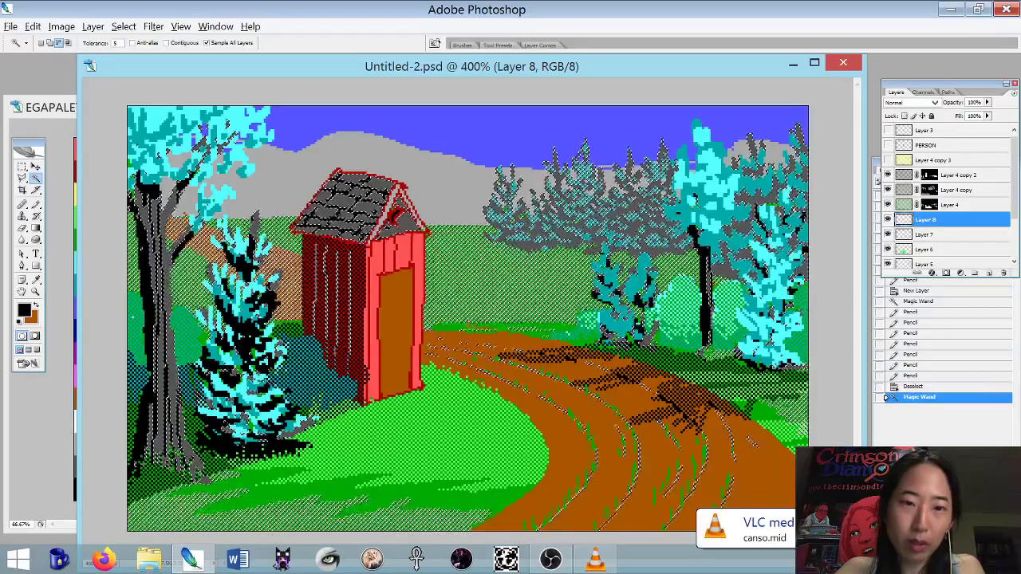
key("ctrl+h")
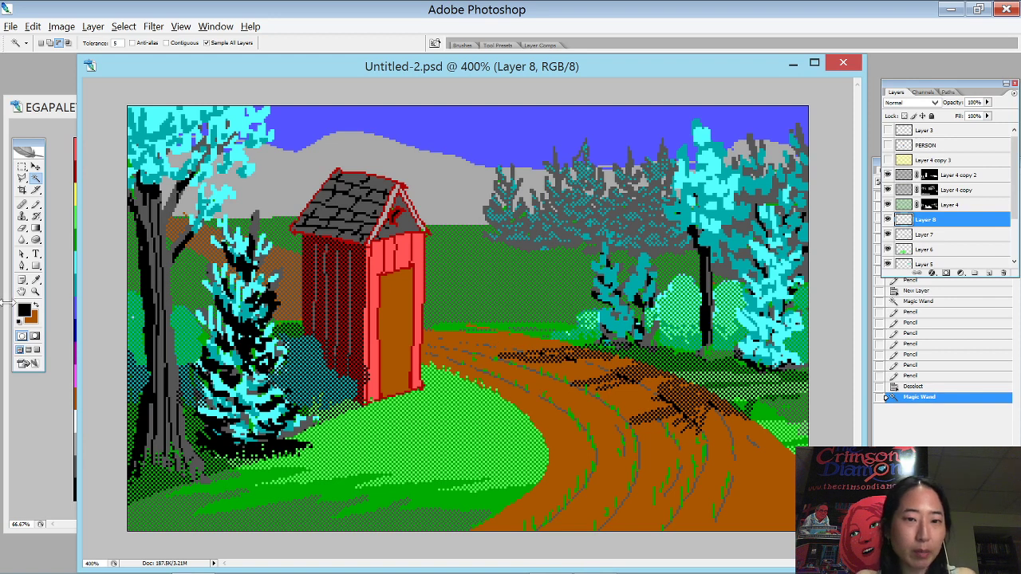
- Try to pencil dark gray over the stray green and red pixels beside the outhouse gable's opening, and deselect
left_click_drag(333, 166, 479, 300)
key("b")
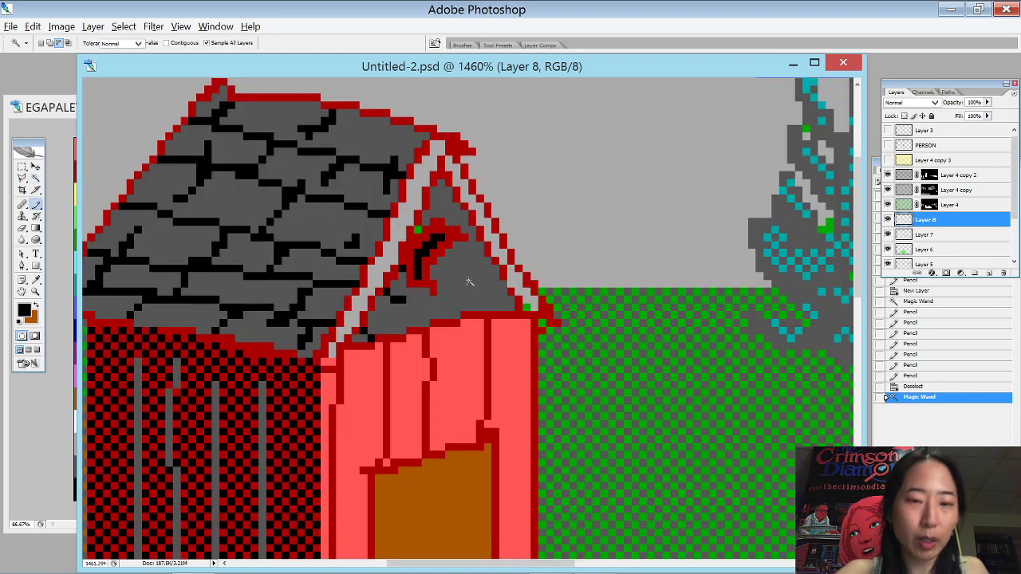
left_click(427, 234, "alt")
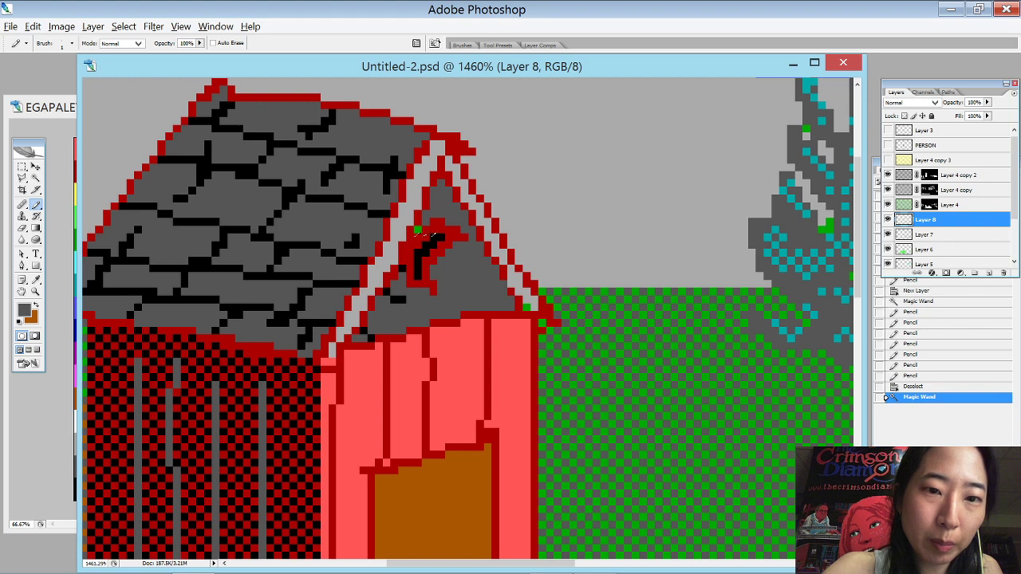
left_click(403, 267)
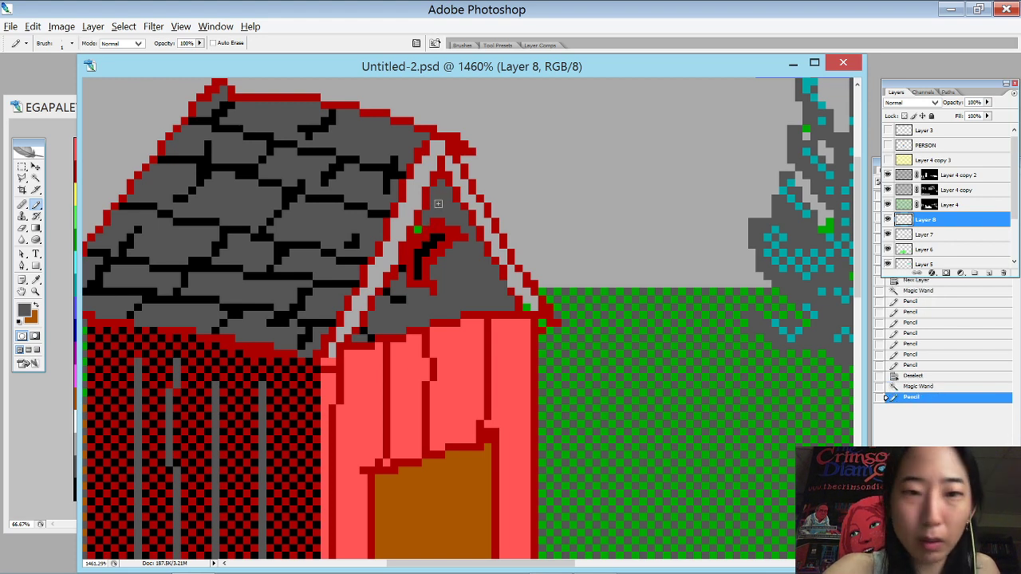
left_click(417, 232)
left_click(417, 233)
left_click(414, 232)
left_click(414, 232)
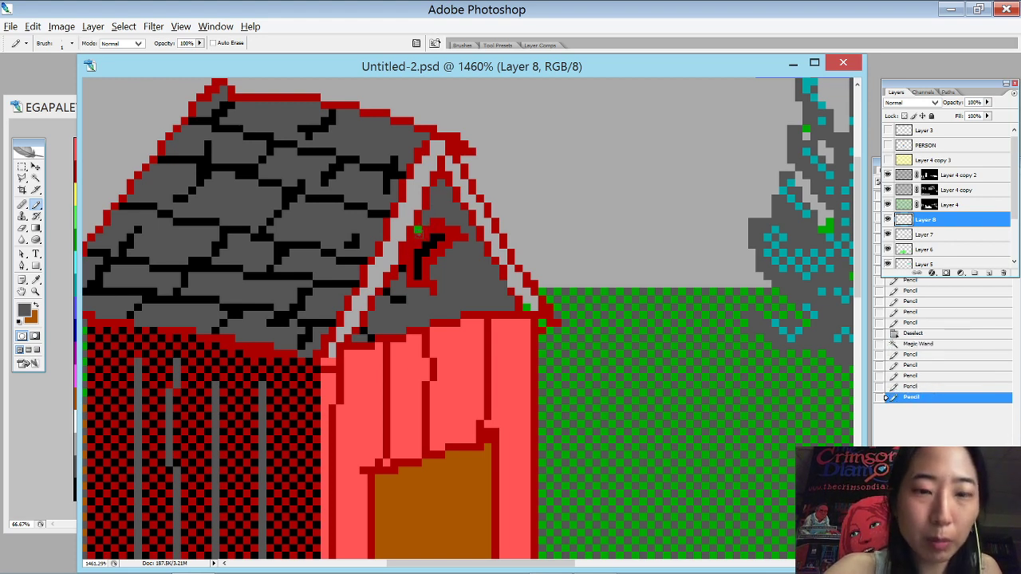
left_click(416, 231)
key("ctrl+d")
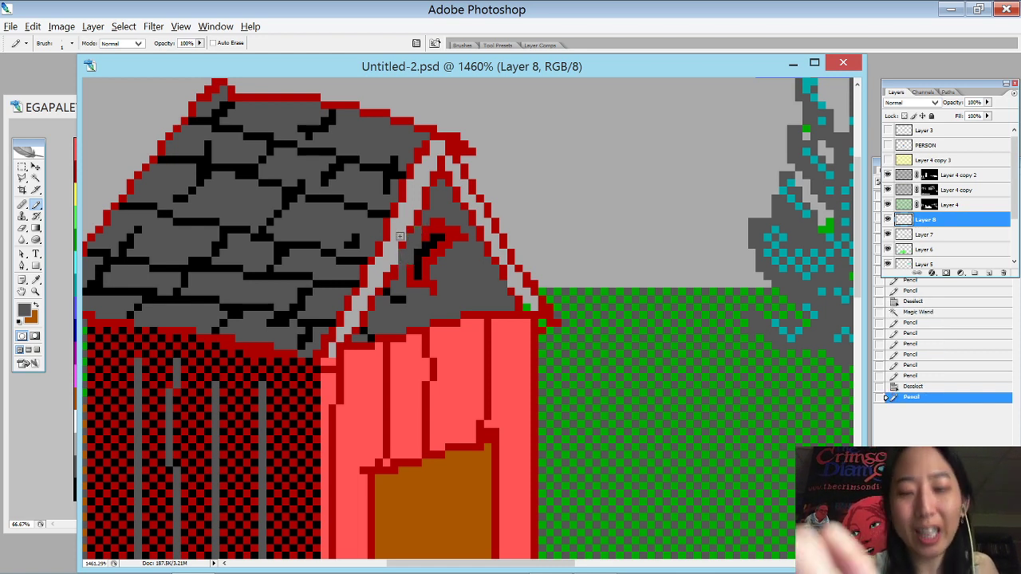
key("ctrl+0")
key("ctrl+minus")
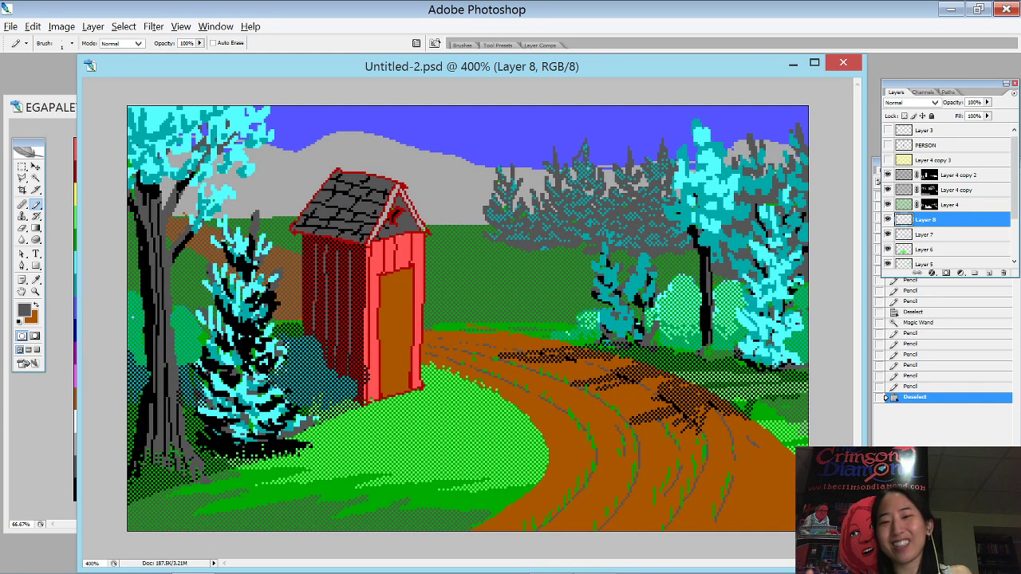
- Pencil dark gray over the red-edged opening in the outhouse gable and redraw it as a small black crescent
left_click_drag(353, 201, 484, 283)
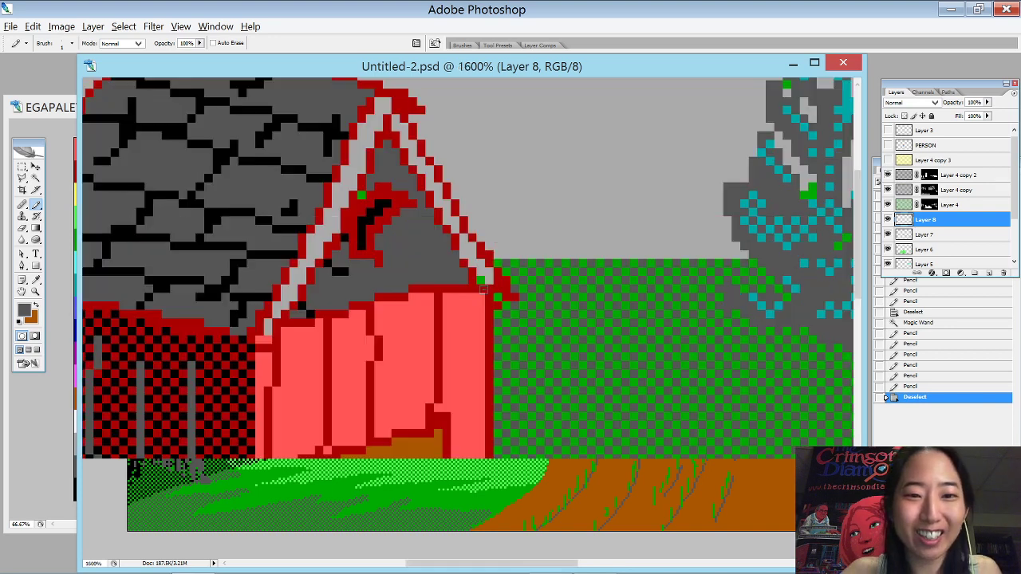
mouse_move(371, 188)
left_mouse_down()
mouse_move(345, 229)
mouse_move(342, 269)
mouse_move(308, 315)
mouse_move(362, 218)
mouse_move(372, 253)
mouse_move(413, 204)
left_mouse_up()
left_click(337, 124, "alt")
mouse_move(395, 222)
left_mouse_down()
mouse_move(382, 245)
mouse_move(398, 274)
mouse_move(395, 229)
mouse_move(383, 252)
mouse_move(407, 222)
left_mouse_up()
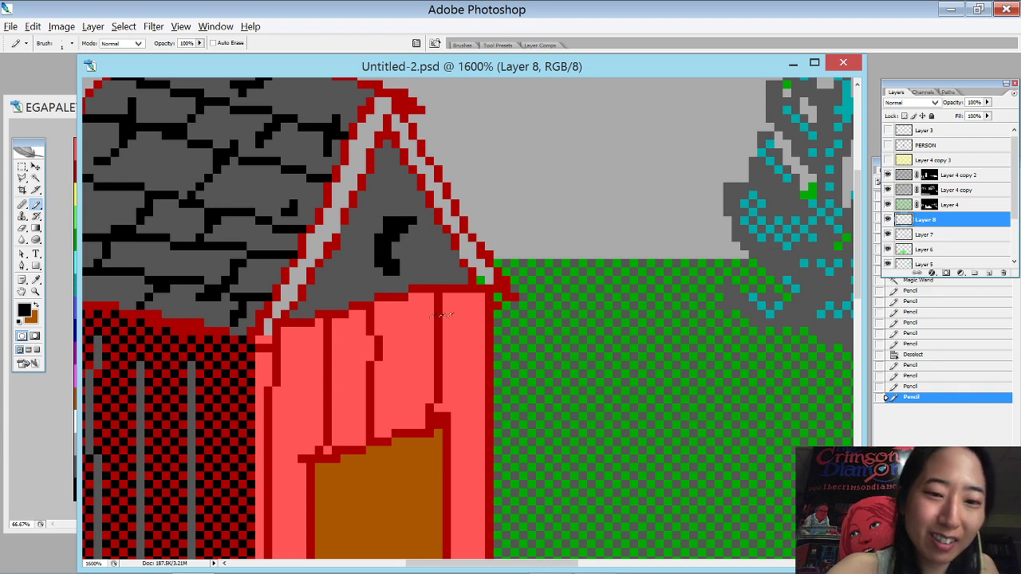
- Pencil light red over the dark red line along the base of the outhouse gable
left_click(452, 313, "alt")
left_click(447, 289)
left_click(455, 288)
left_click(464, 289)
left_click(473, 289)
mouse_move(404, 289)
left_mouse_down()
mouse_move(431, 289)
mouse_move(377, 299)
mouse_move(404, 297)
left_mouse_up()
mouse_move(346, 309)
left_mouse_down()
mouse_move(363, 306)
mouse_move(300, 323)
mouse_move(316, 323)
left_mouse_up()
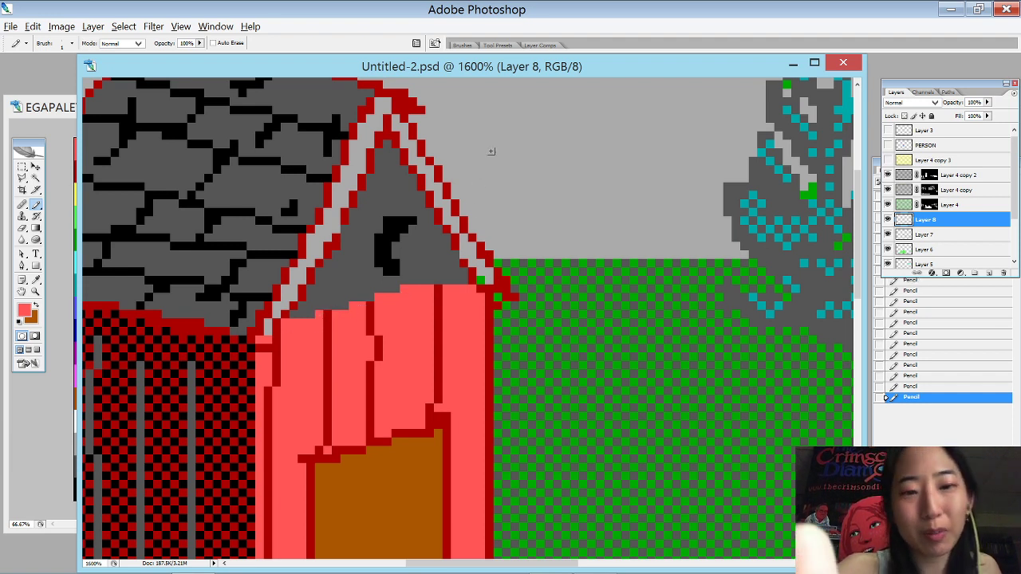
- Magic Wand the dark gray gable, extend the three plank lines up into it in black, and deselect
key("w")
left_click(369, 270)
left_click(397, 238, "alt")
left_click_drag(438, 238, 437, 284)
mouse_move(361, 284)
left_mouse_down()
mouse_move(361, 212)
mouse_move(370, 298)
mouse_move(327, 297)
mouse_move(327, 307)
left_mouse_up()
key("ctrl+z")
left_click(370, 213)
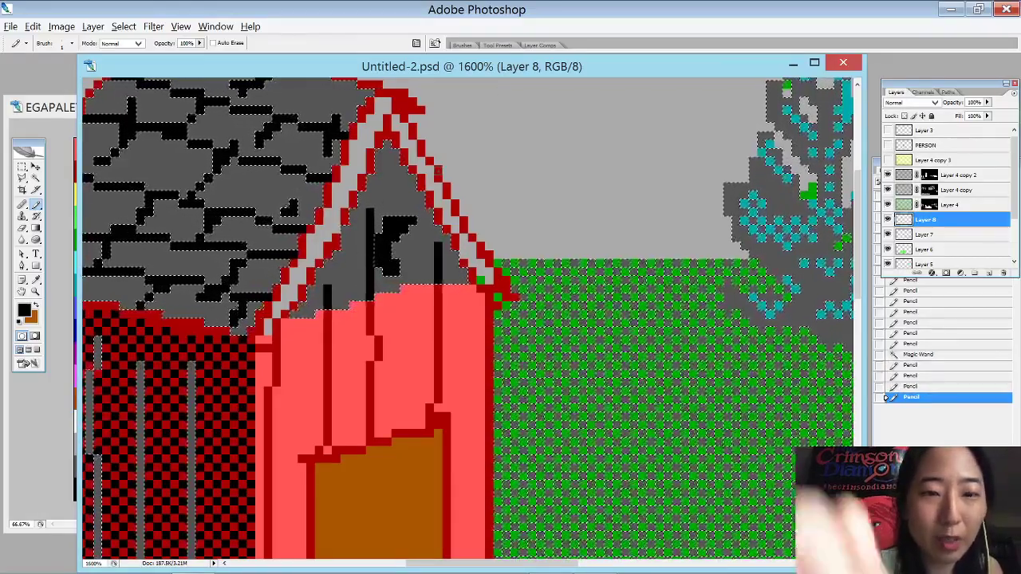
key("ctrl+d")
key("ctrl+minus")
key("ctrl+minus")
key("ctrl+minus")
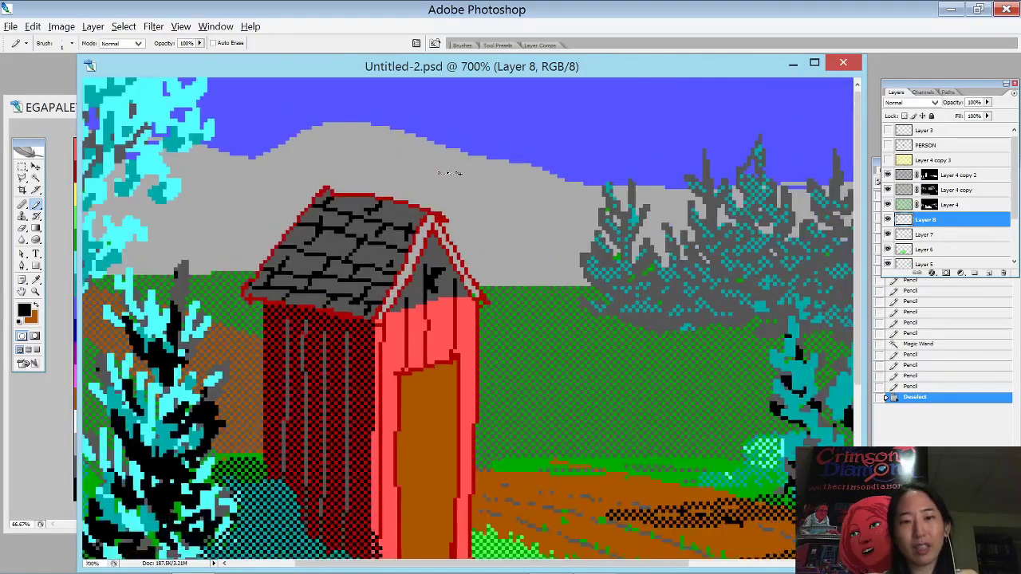
key("ctrl+minus")
key("ctrl+minus")
key("ctrl+minus")
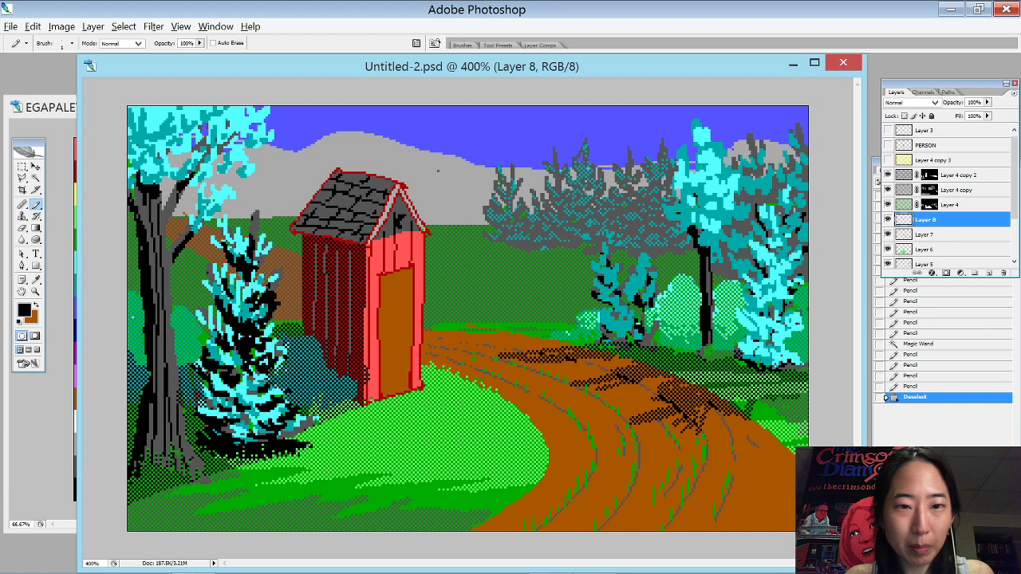
- Magic Wand the dark gray pixels, pencil light red over the gable's middle leaving gray along the eaves, and deselect
left_click_drag(292, 159, 540, 403)
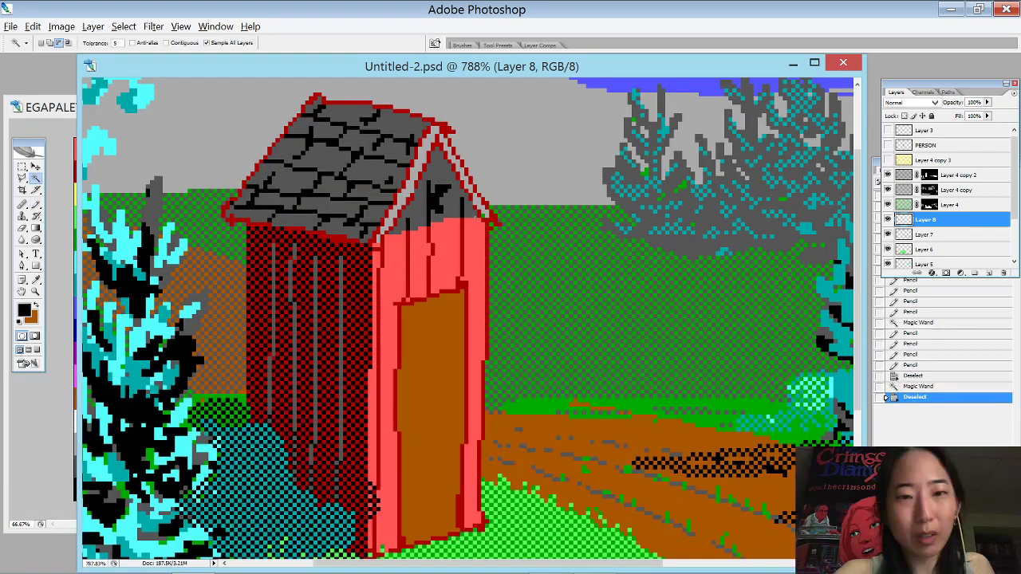
left_click(475, 215)
key("b")
left_click(462, 233, "alt")
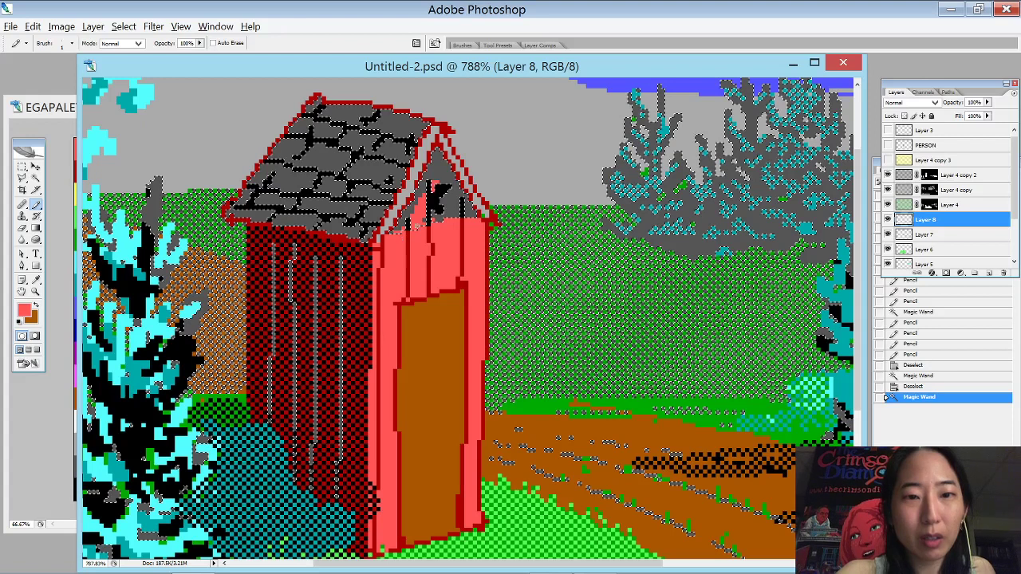
left_click_drag(439, 188, 455, 209)
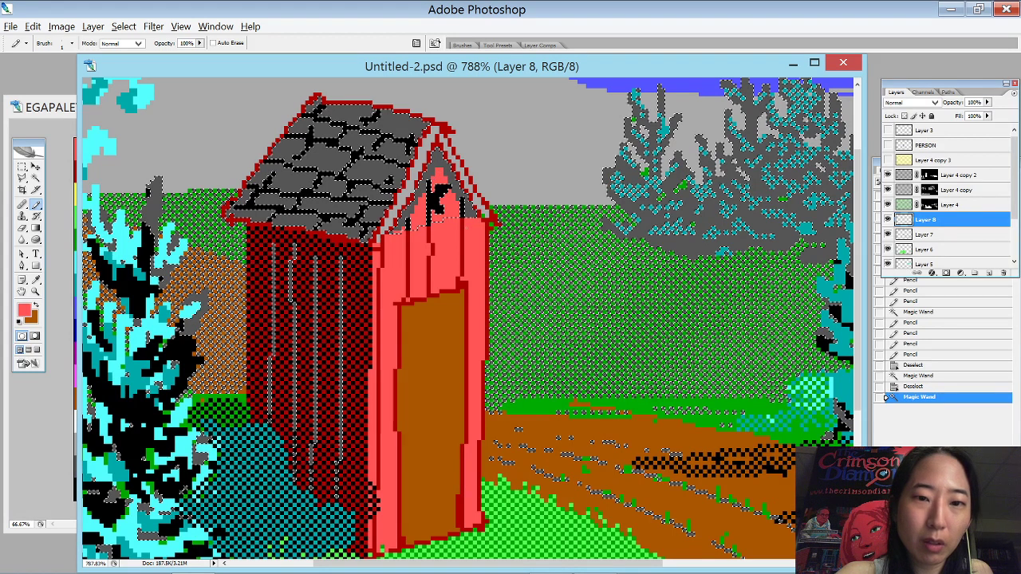
left_click_drag(455, 209, 460, 214)
key("ctrl+d")
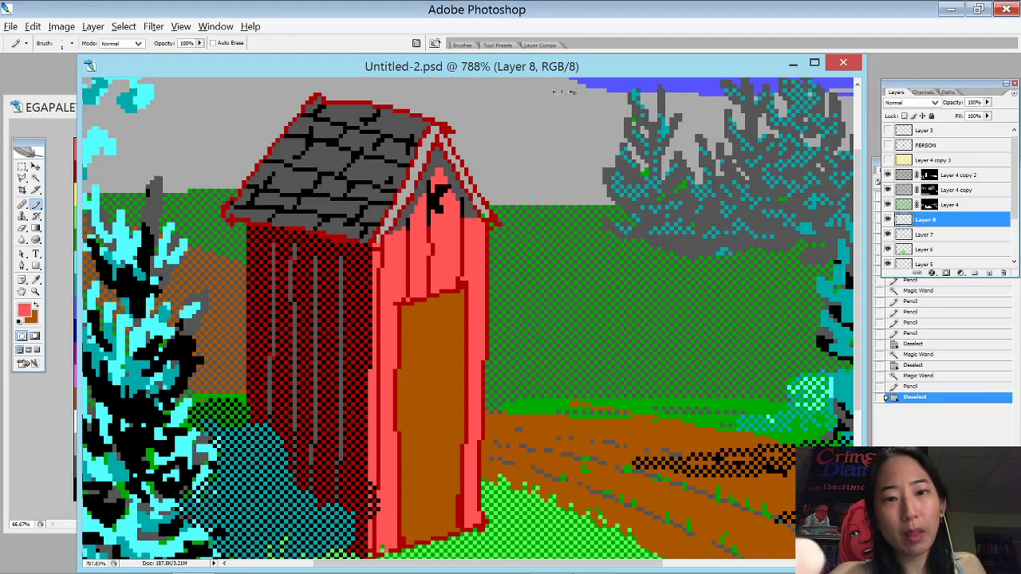
- Pencil black pixels to extend the plank lines at the top of the gable
left_click(438, 194, "alt")
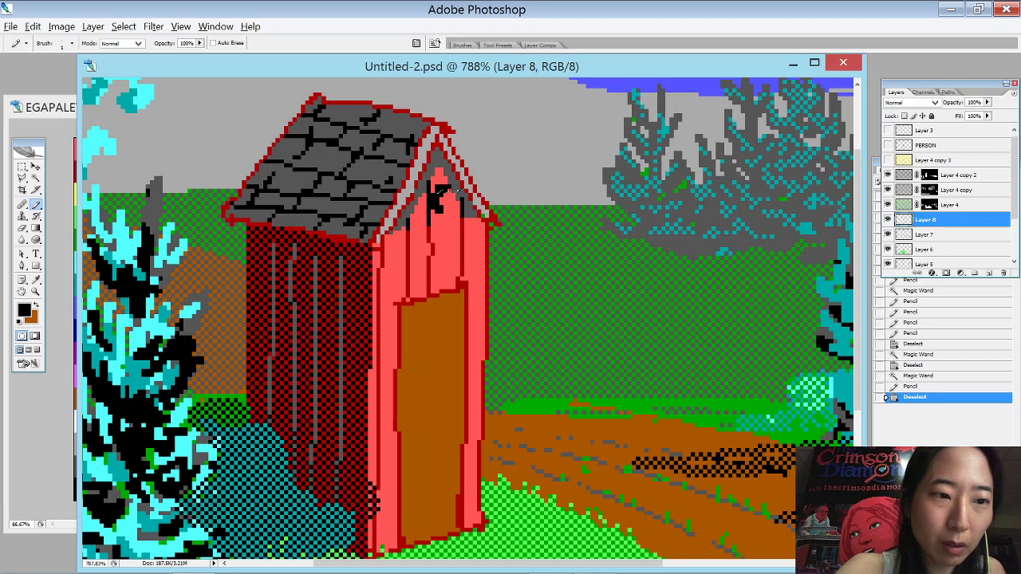
left_click(432, 166)
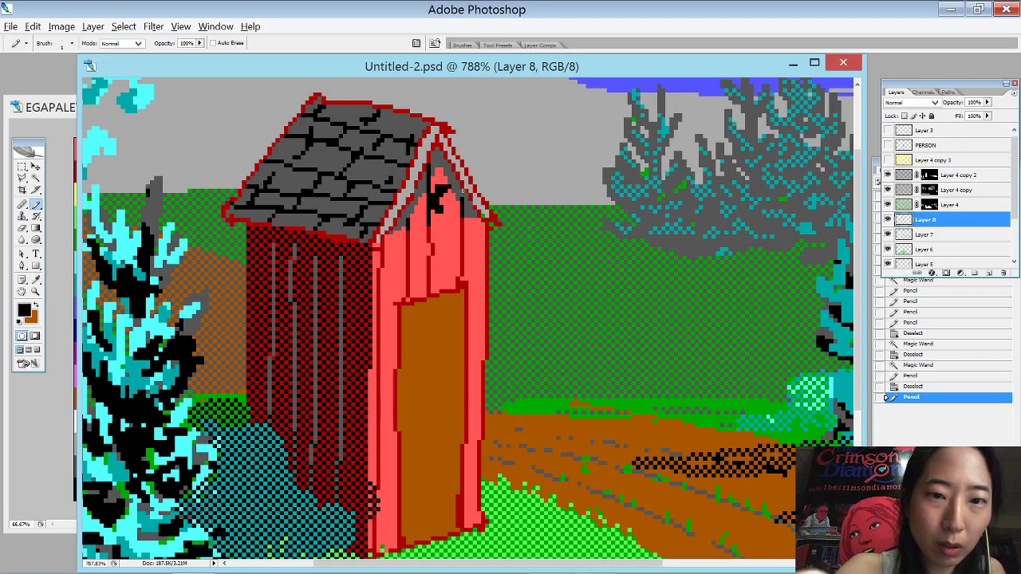
left_click(462, 191)
left_click(463, 191)
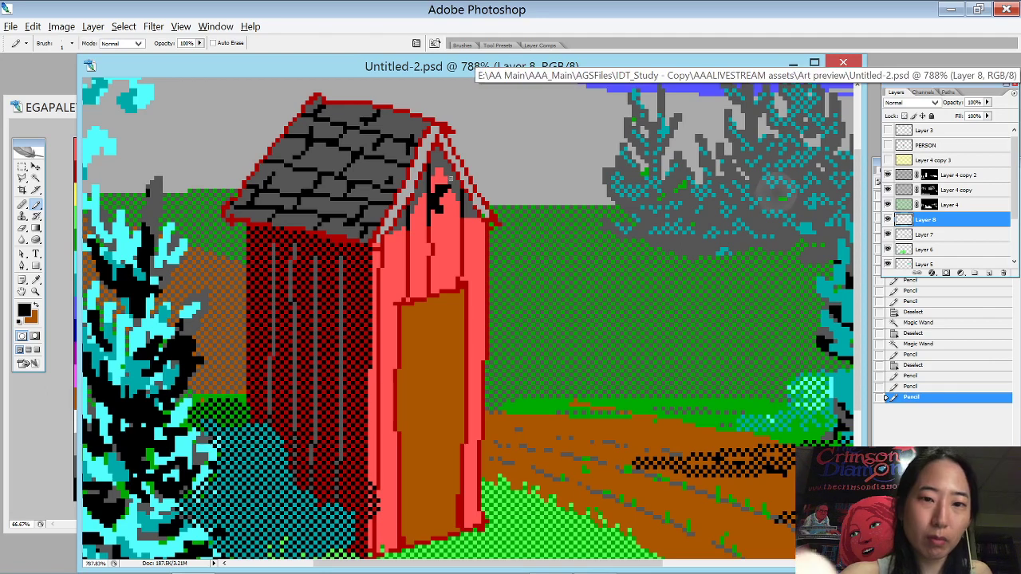
- Pencil dark red pixels along the inside of the gable's crescent opening and touch up its edge in black
left_click(429, 246, "alt")
left_click(440, 207)
left_click(440, 203)
left_click(448, 187)
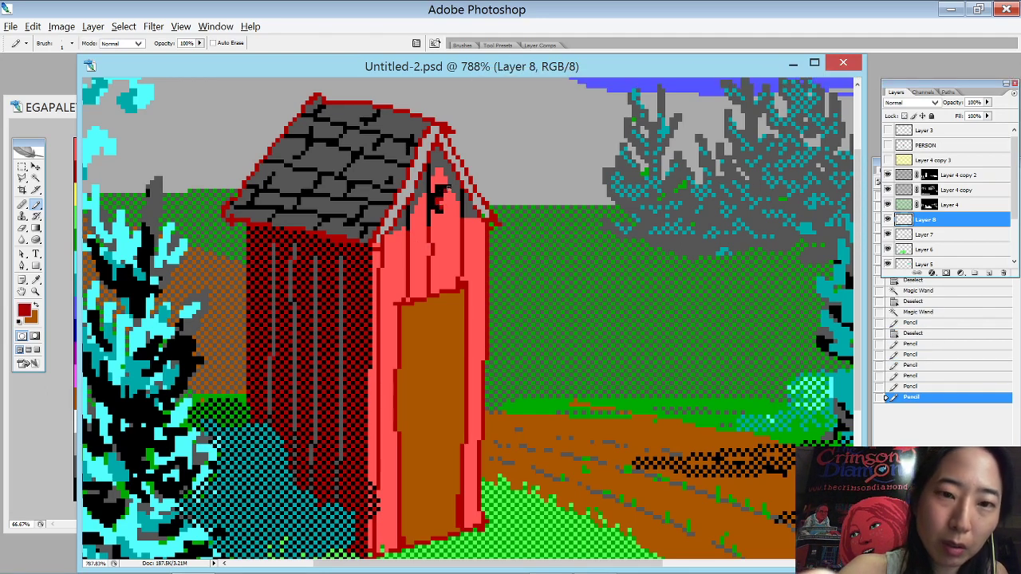
left_click(442, 194)
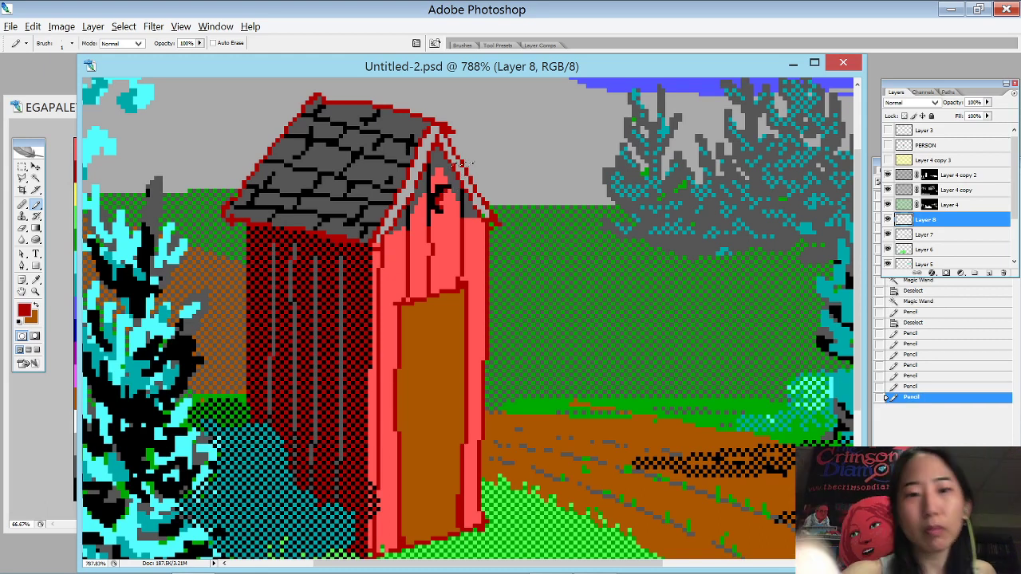
left_click(439, 196, "alt")
left_click(435, 191)
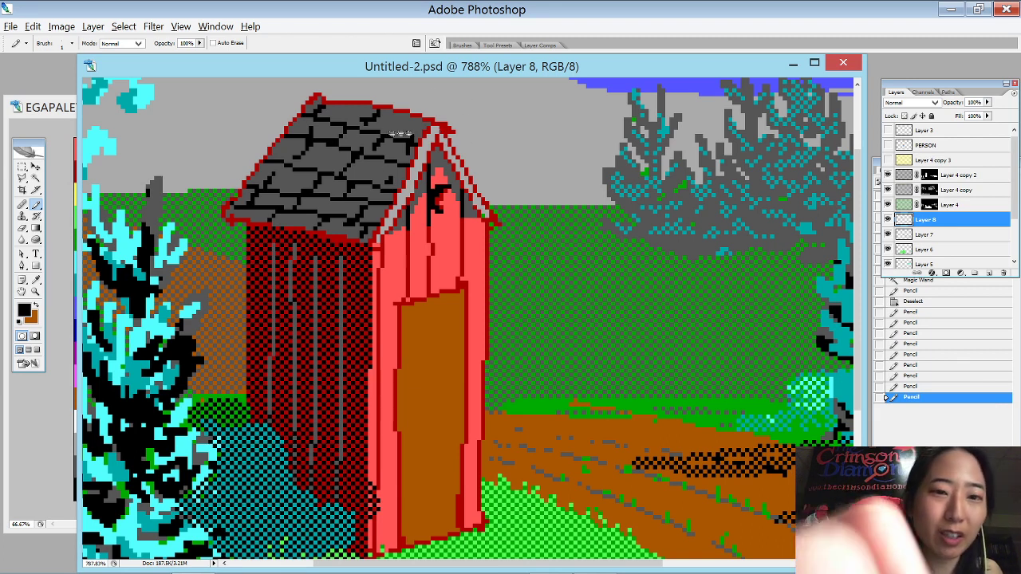
- Pencil light gray over the dark red outline along the outhouse roof's ridge and the overhang at its peak
key("ctrl+plus")
key("ctrl+plus")
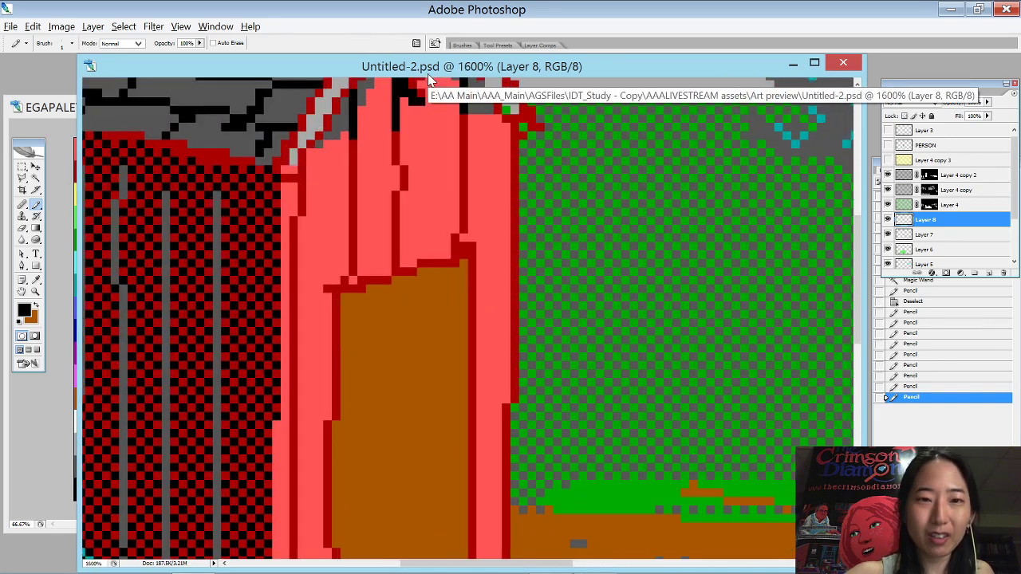
left_click_drag(427, 120, 608, 452)
left_click(493, 181, "alt")
left_click_drag(475, 221, 553, 238)
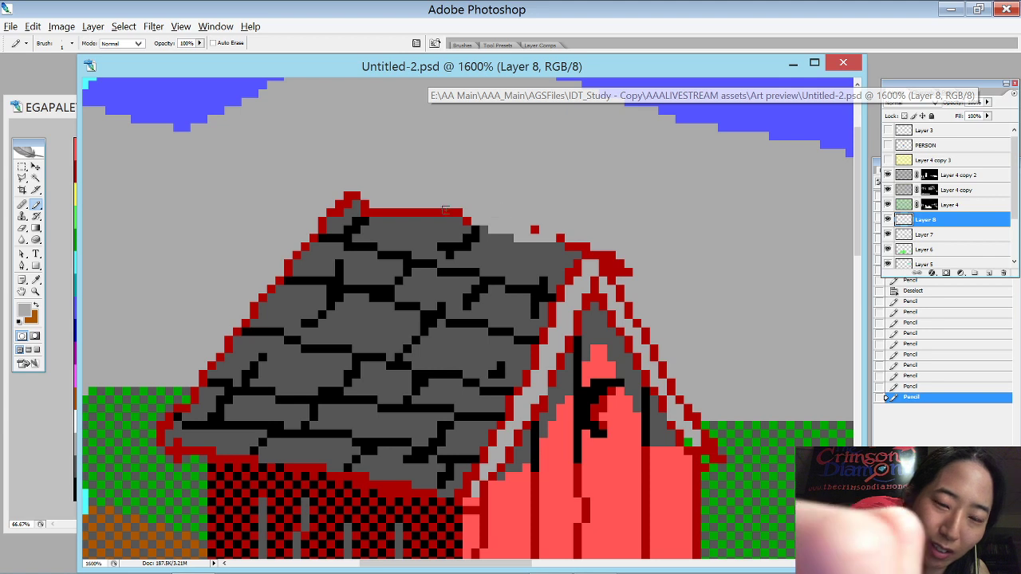
left_click_drag(354, 196, 510, 232)
mouse_move(583, 240)
left_mouse_down()
mouse_move(626, 264)
mouse_move(611, 271)
mouse_move(607, 252)
left_mouse_up()
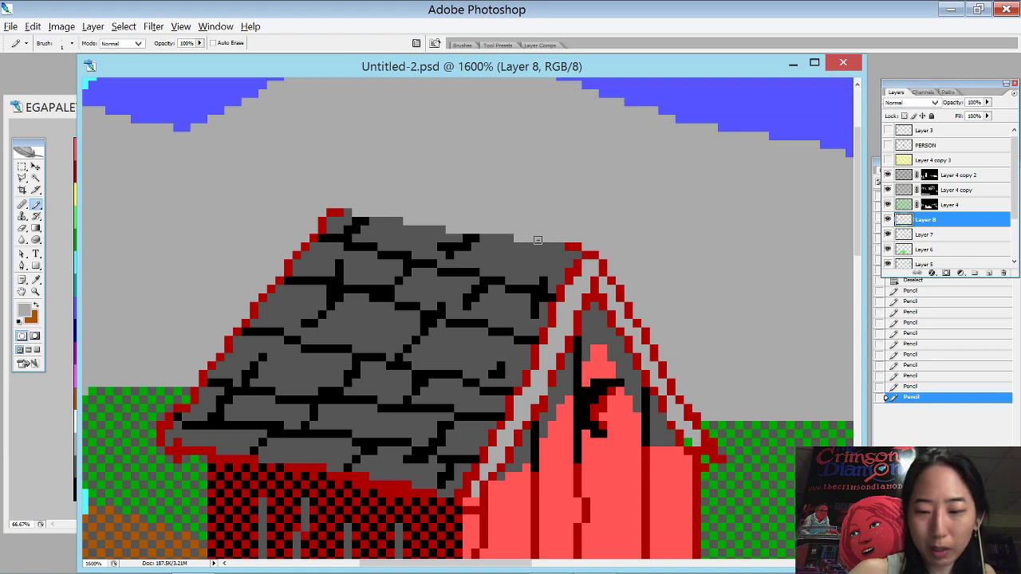
key("ctrl+minus")
key("ctrl+minus")
key("ctrl+minus")
key("ctrl+minus")
key("ctrl+minus")
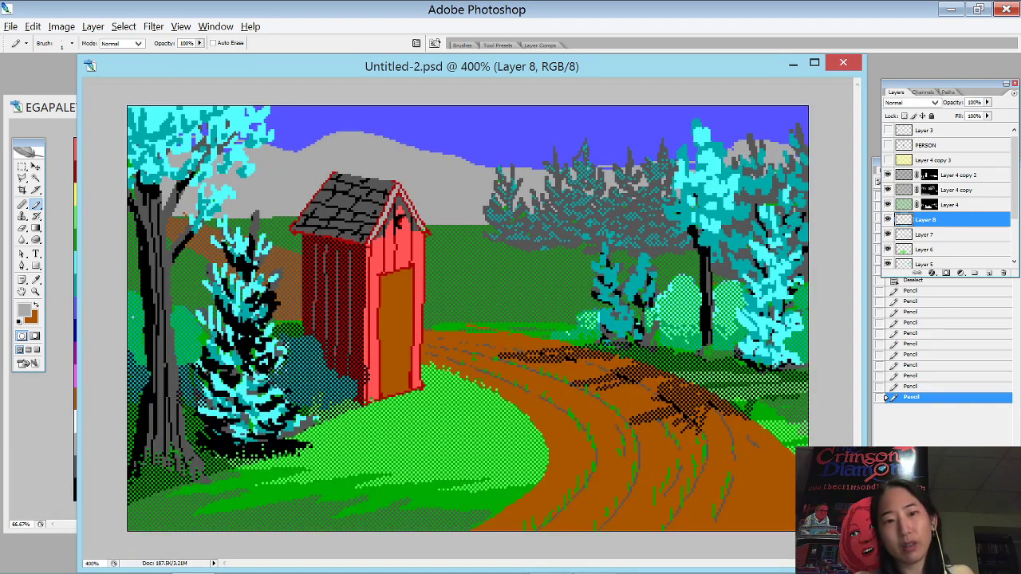
- Clean up the gable's right corner with light red, and pencil light gray over the green pixel in the roof trim
scroll(410, 274, "up", 5)
left_click_drag(450, 197, 501, 309)
left_click(477, 233, "alt")
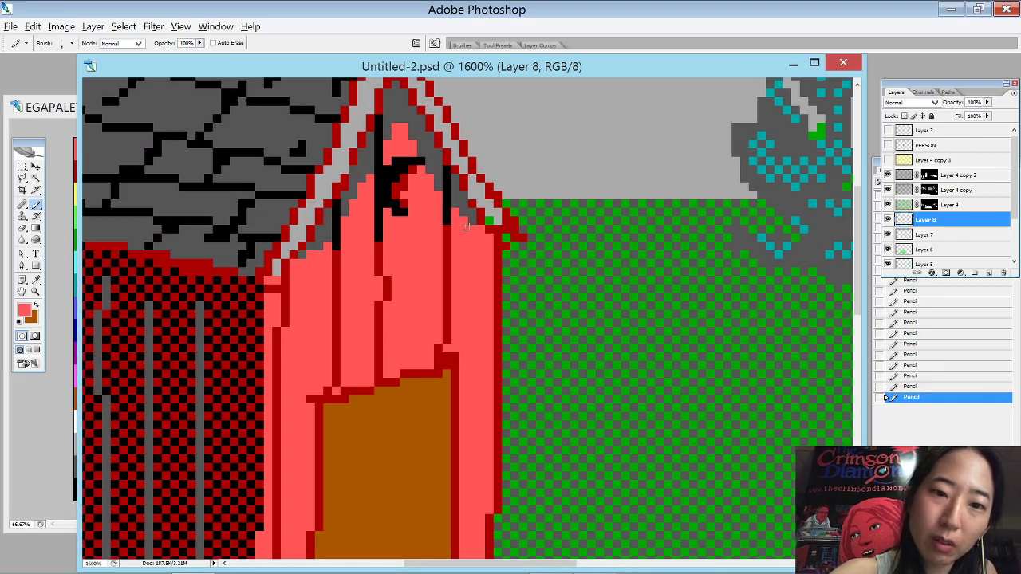
left_click_drag(489, 205, 489, 221)
left_click(481, 195, "alt")
left_click(490, 213)
- Pencil dark gray shadow at the gable's left corner, then black pixels along the inner edge of the roof trim on both slopes
left_click(327, 238, "alt")
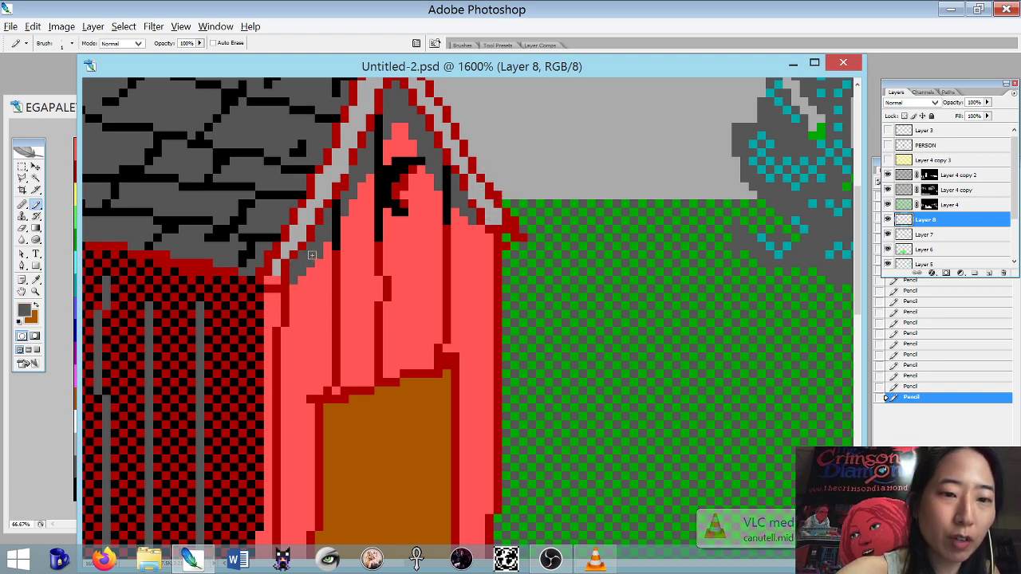
left_click_drag(277, 280, 268, 288)
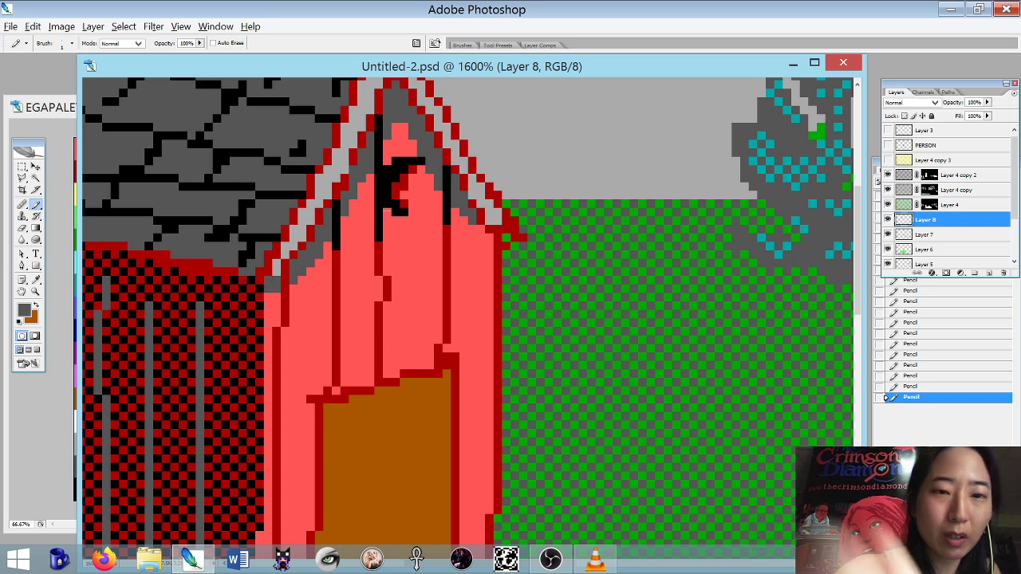
left_click_drag(429, 170, 442, 239)
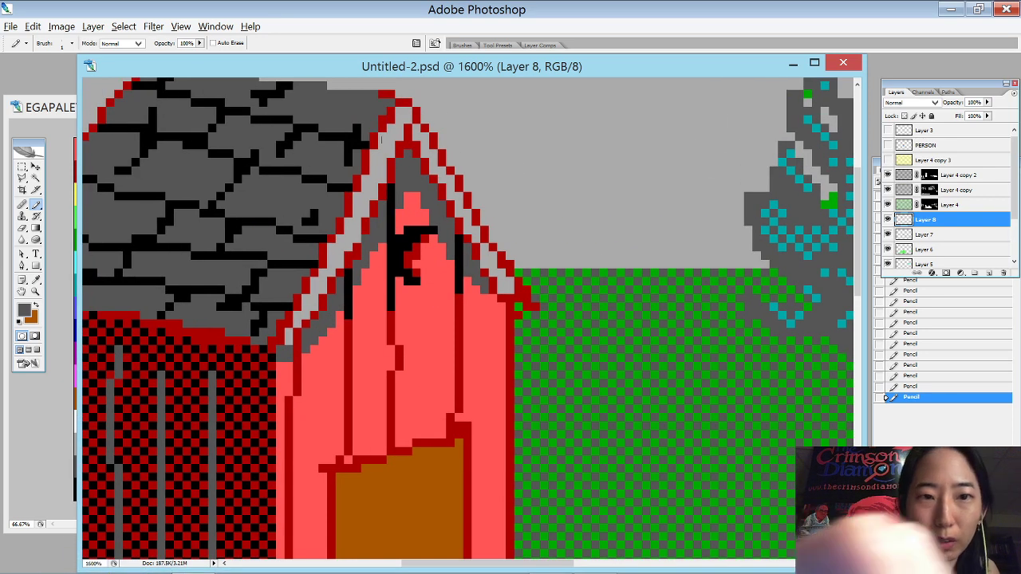
left_click(365, 143, "alt")
left_click(409, 153)
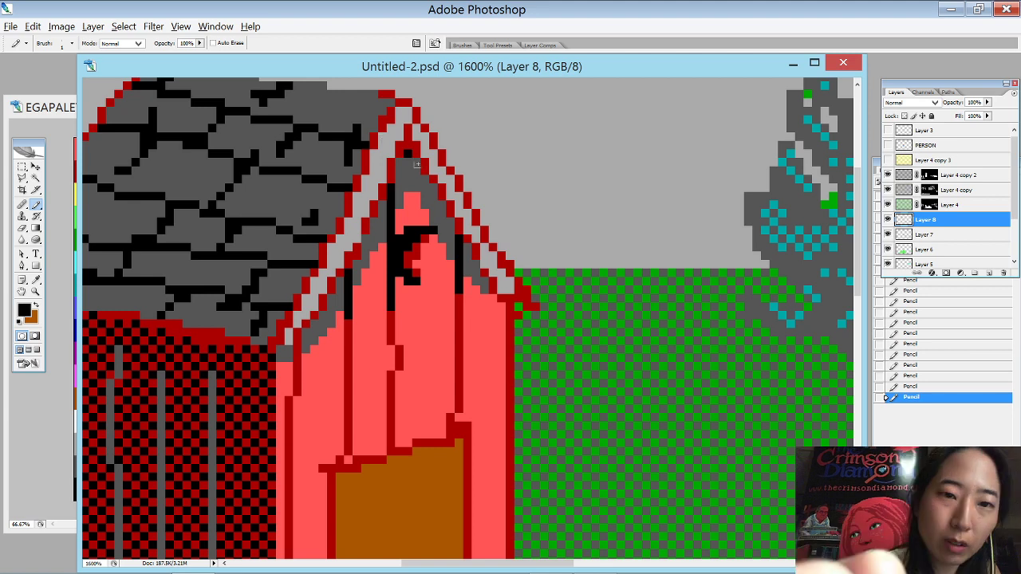
left_click_drag(417, 163, 485, 285)
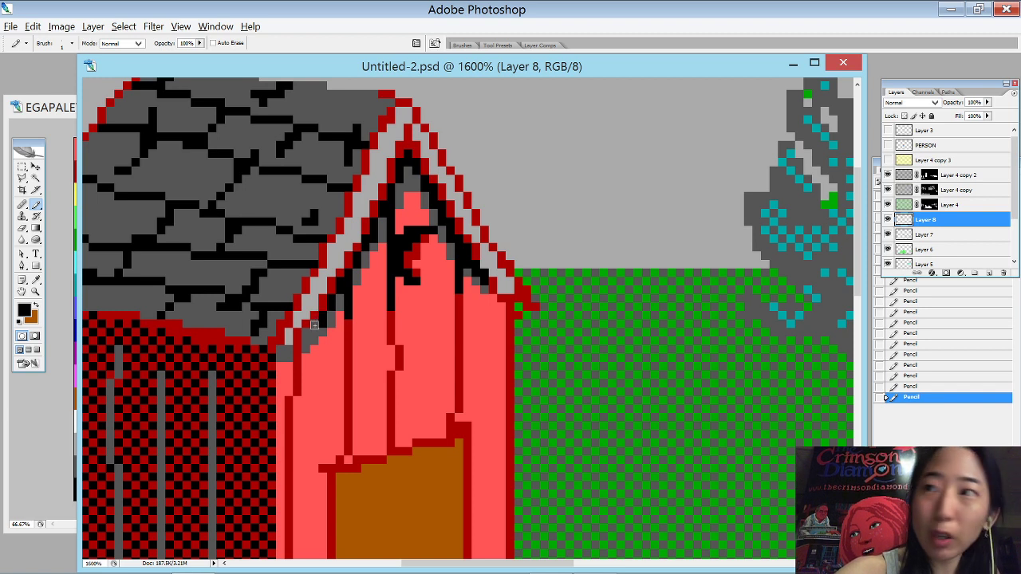
left_click_drag(312, 332, 289, 349)
key("ctrl+0")
key("ctrl+minus")
key("ctrl+minus")
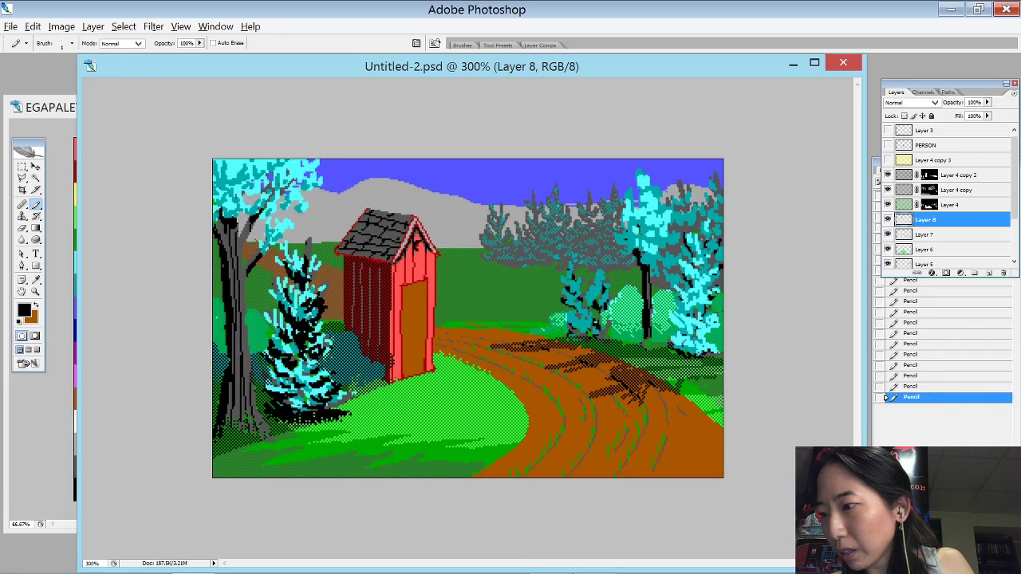
- Open all the reference images in the Forest scenes folder
key("ctrl+o")
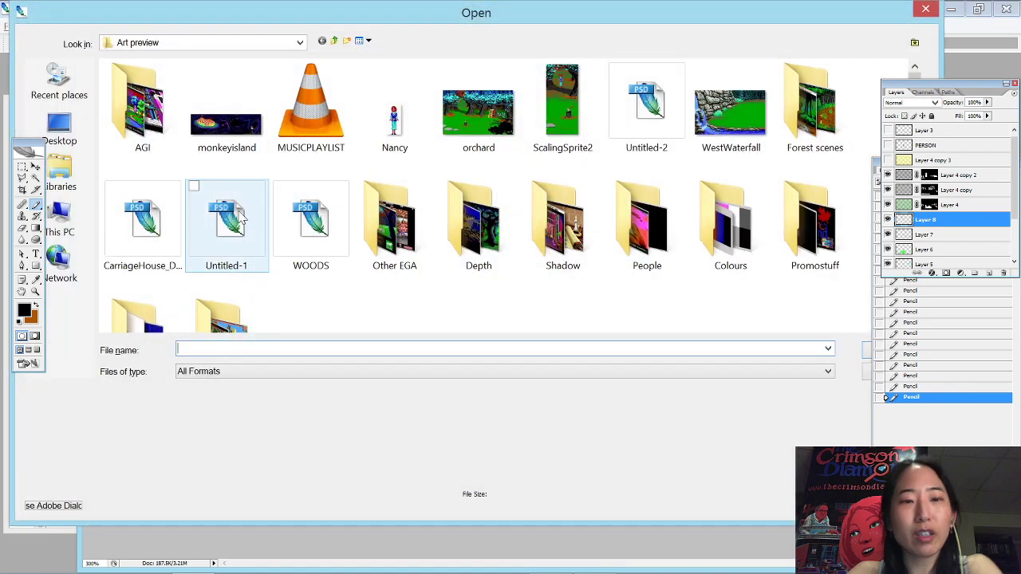
left_click_drag(543, 23, 532, 42)
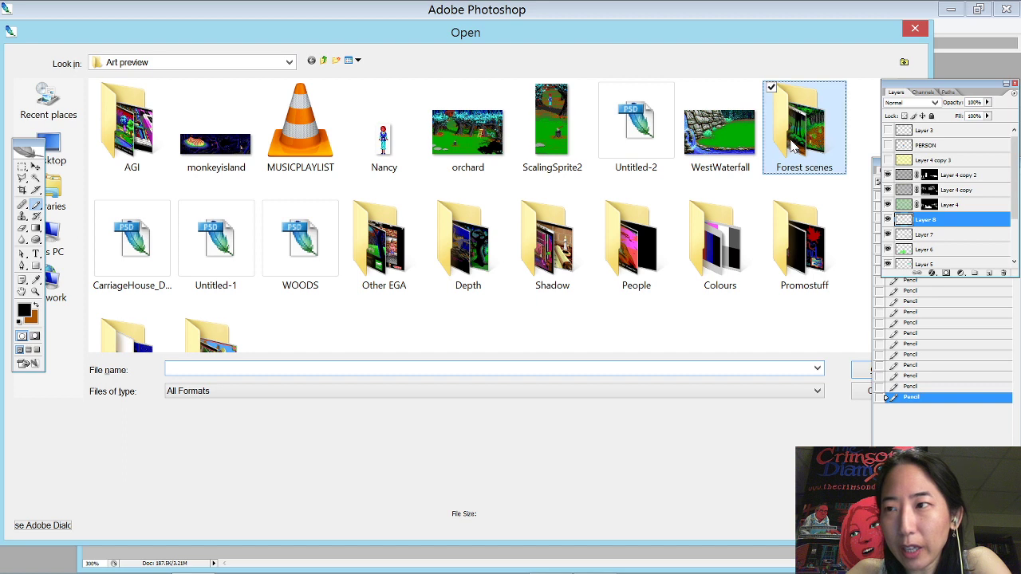
double_click(776, 163)
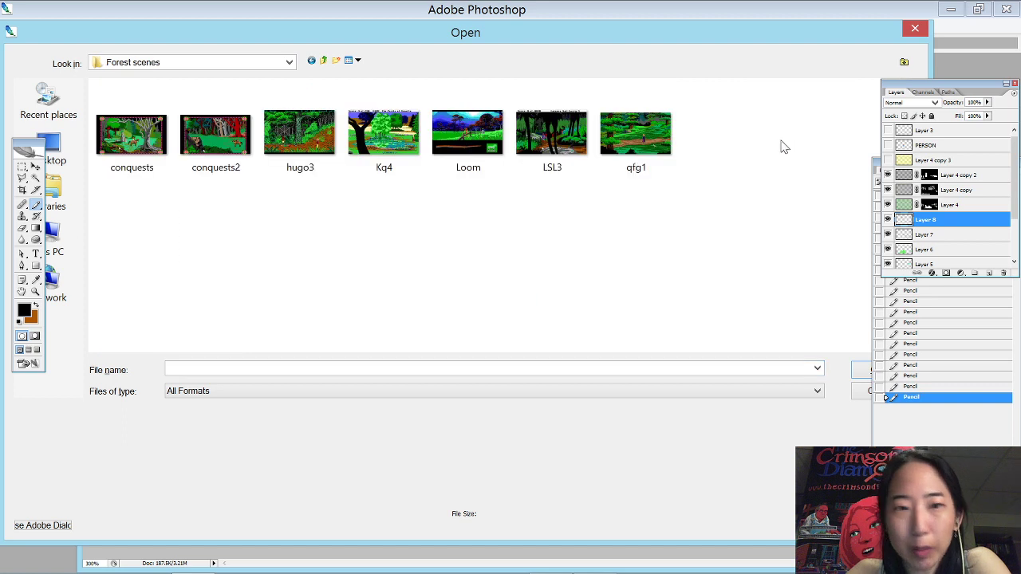
left_click(546, 126)
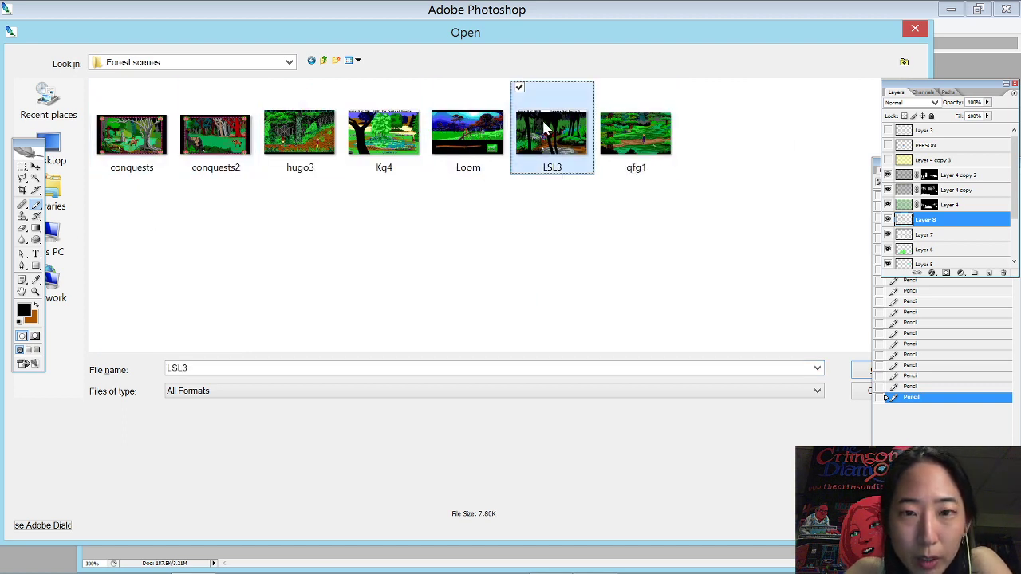
left_click(269, 90)
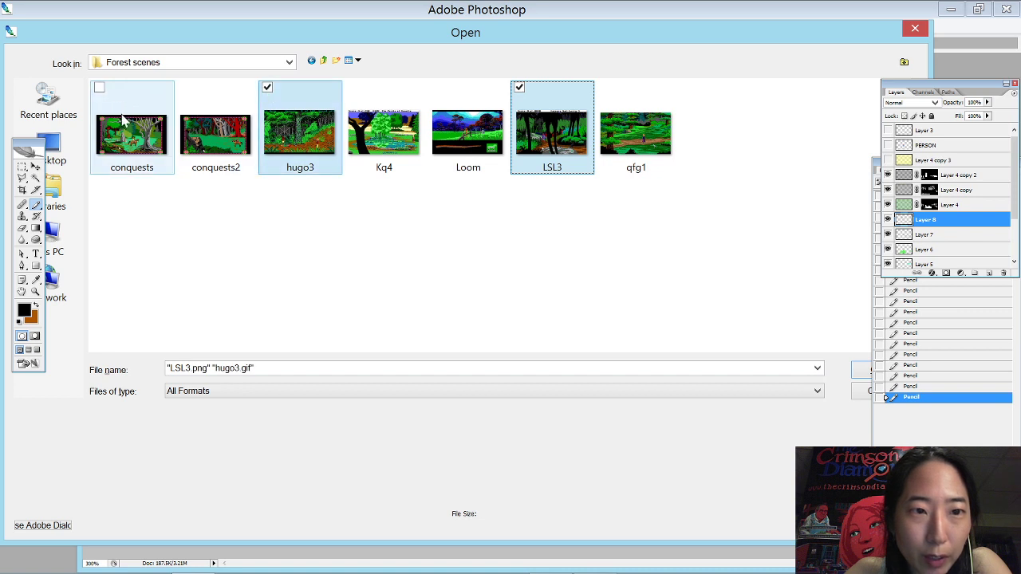
left_click(351, 87)
left_click(603, 95)
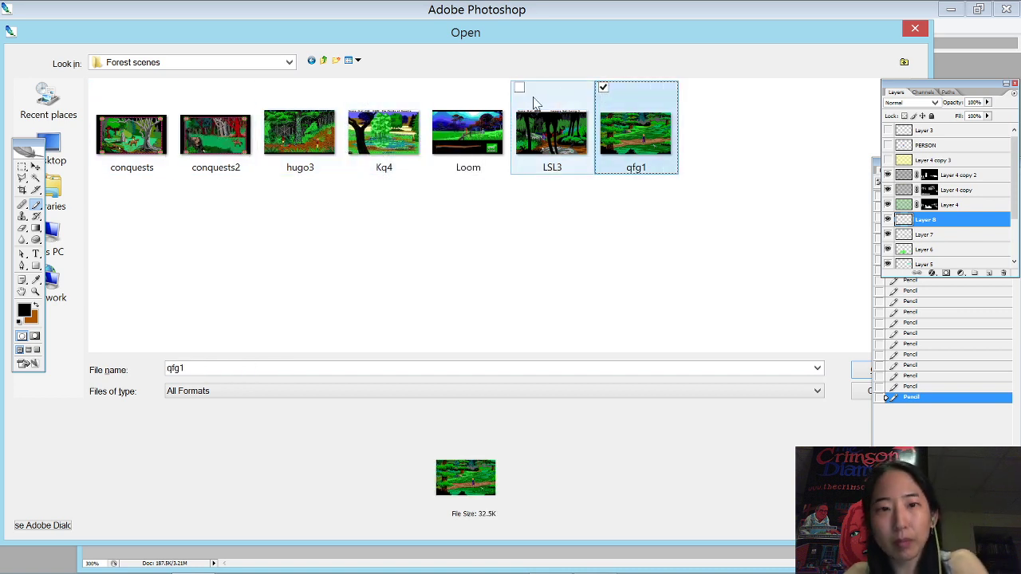
key("ctrl+a")
key("Return")
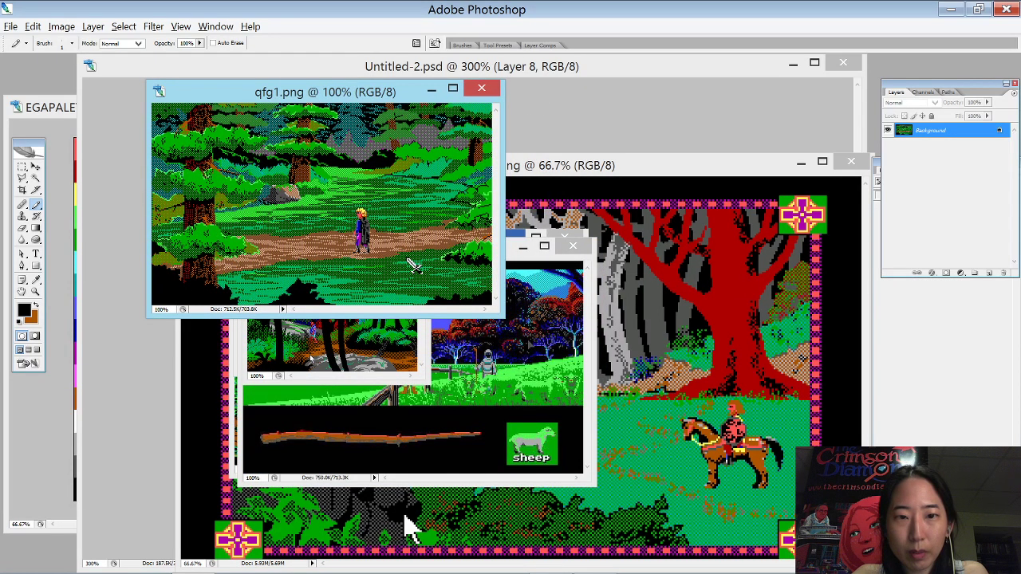
- Enlarge the qfg1.png window and view the forest scene at 200%
left_click_drag(351, 86, 299, 44)
left_click_drag(449, 263, 757, 447)
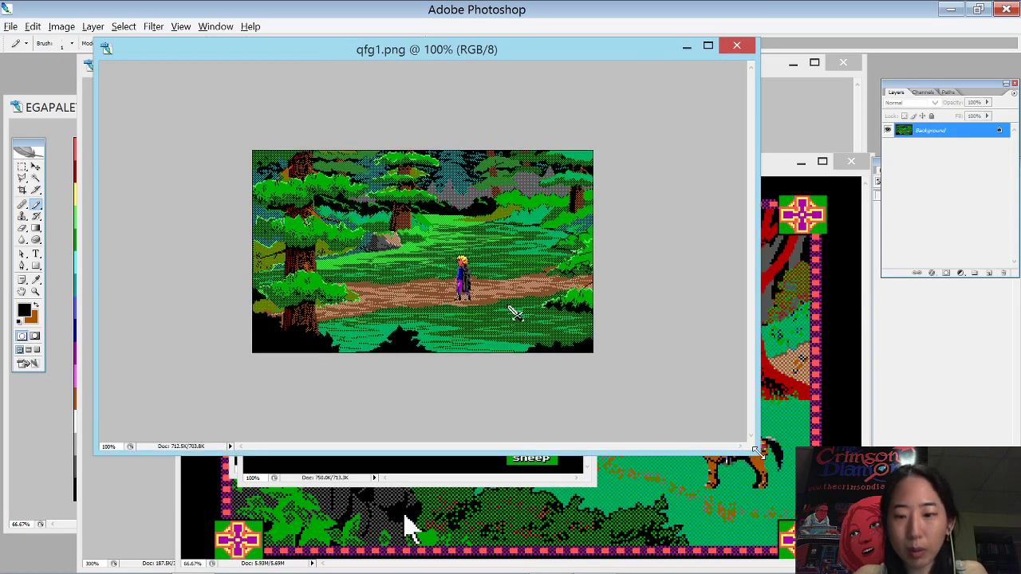
key("ctrl+plus")
scroll(537, 160, "up", 1)
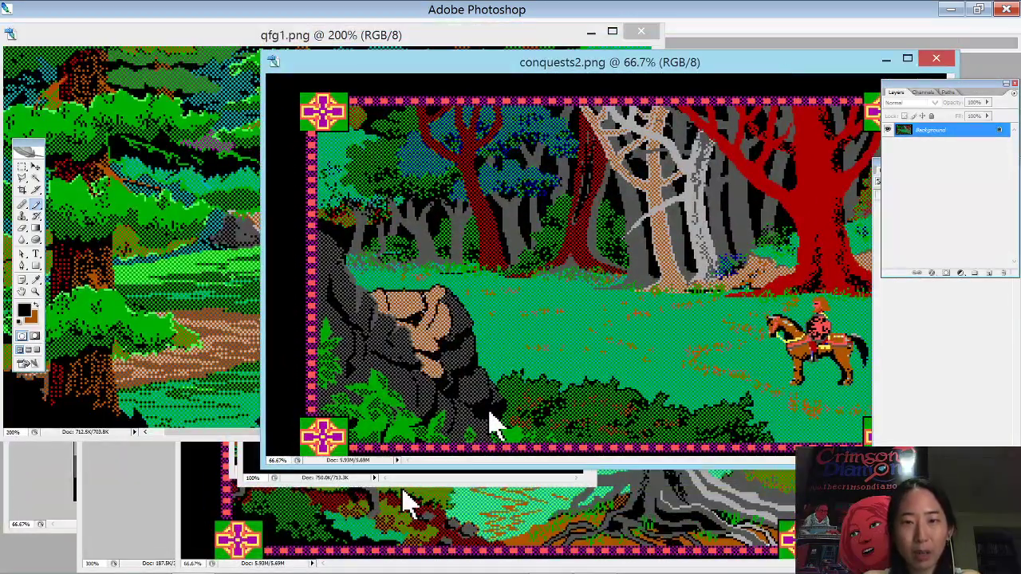
- Rearrange the open reference windows to examine the conquests2.png and conquests.png forest scenes
left_click_drag(819, 71, 479, 144)
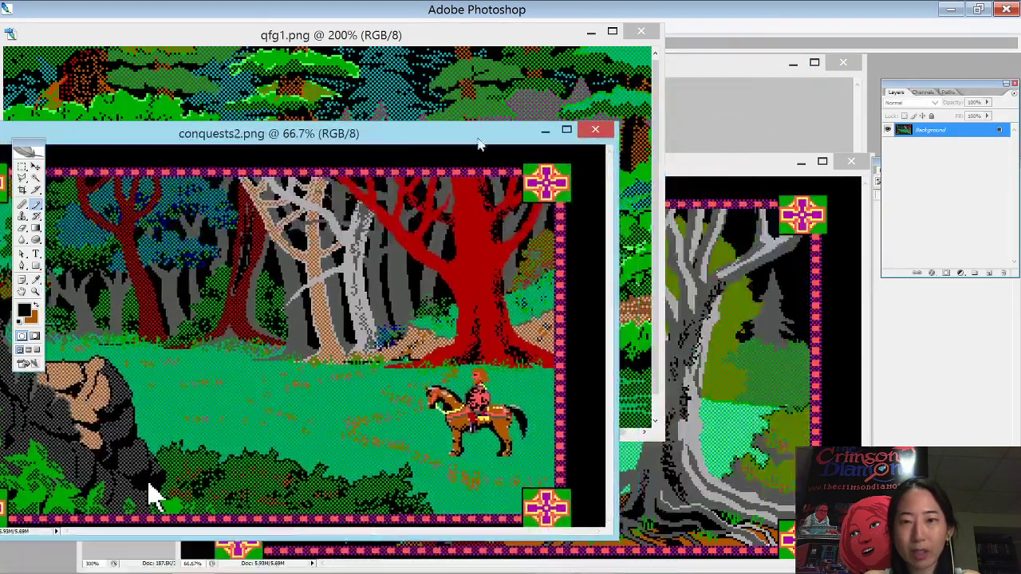
left_click_drag(743, 170, 620, 168)
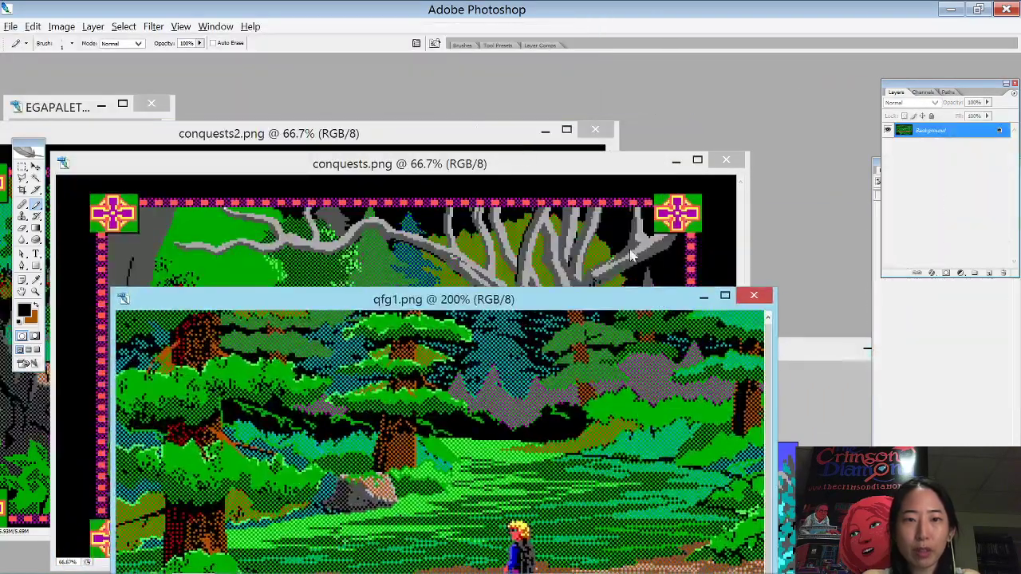
left_click_drag(419, 132, 688, 245)
left_click_drag(167, 163, 592, 285)
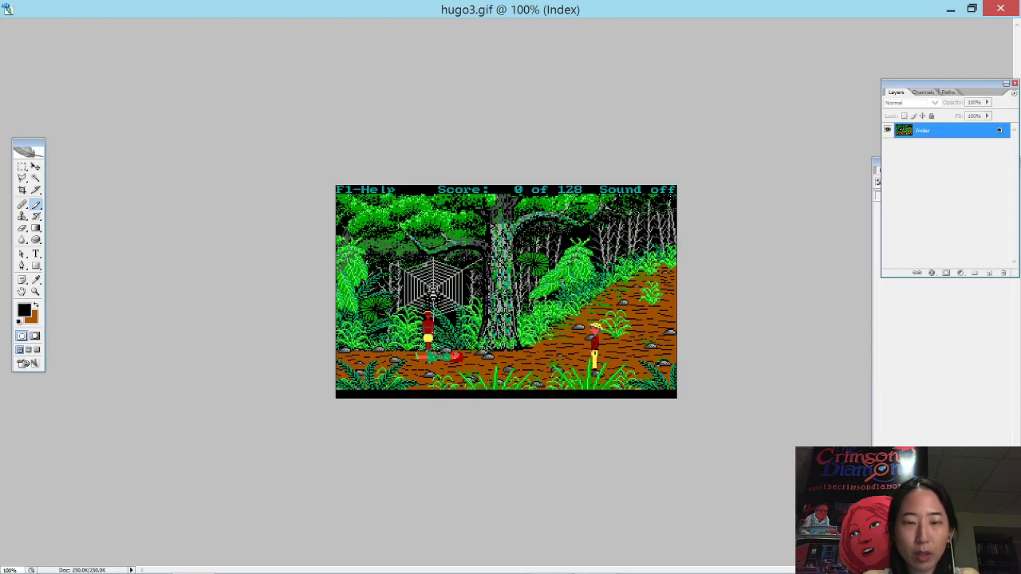
- Examine the hugo3.gif jungle scene at 200%, then return to the windowed view and close conquests2.png
key("ctrl+plus")
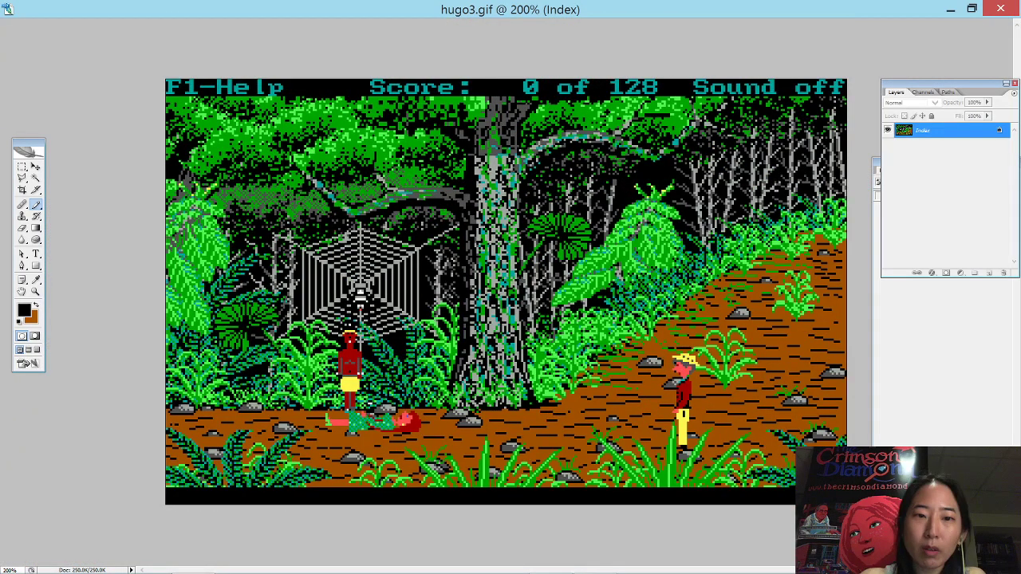
left_click(971, 9)
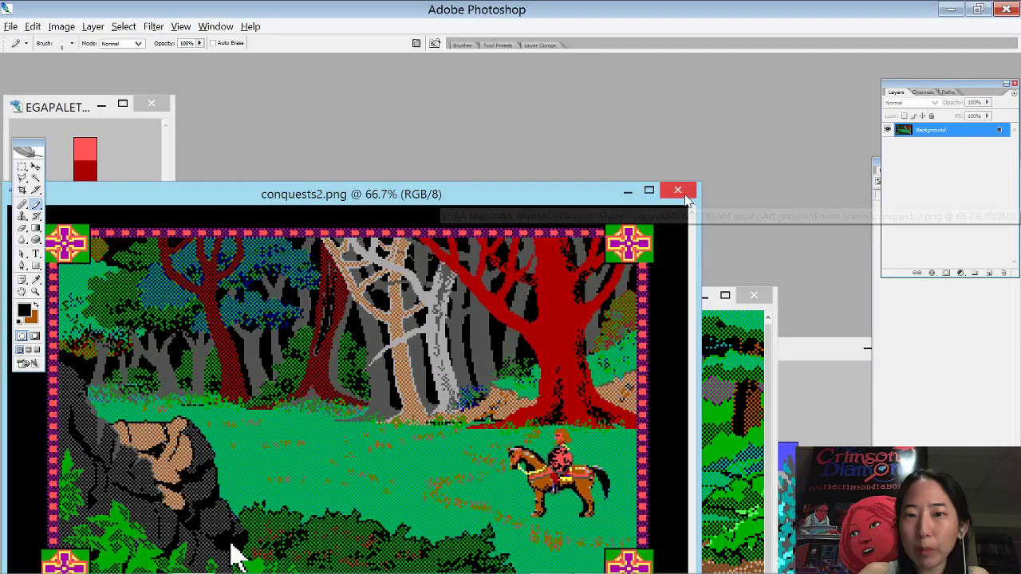
left_click(678, 191)
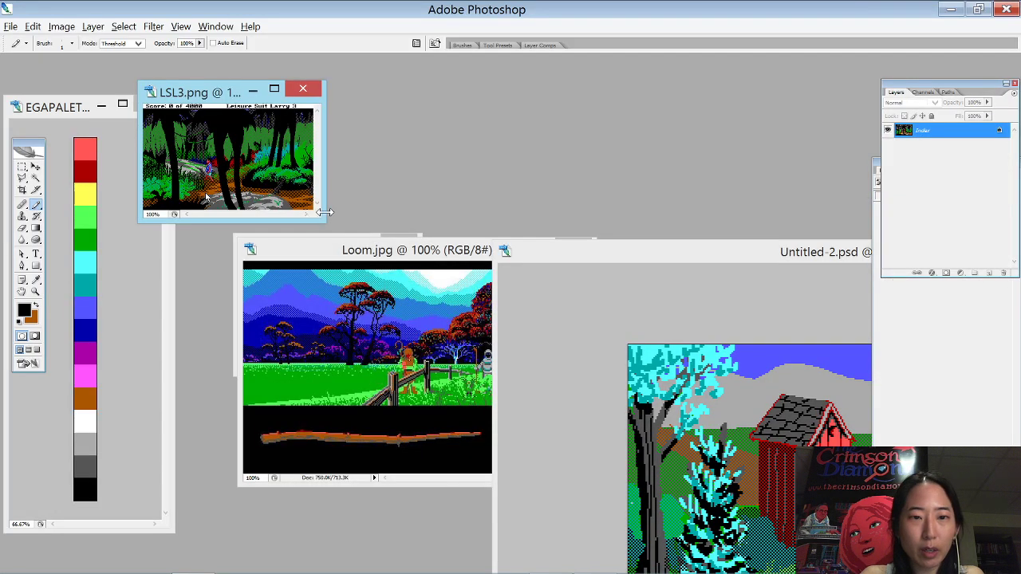
- Enlarge the LSL3.png window, examine the jungle scene at 300%, and close it
left_click_drag(320, 222, 775, 484)
key("ctrl+plus")
key("ctrl+plus")
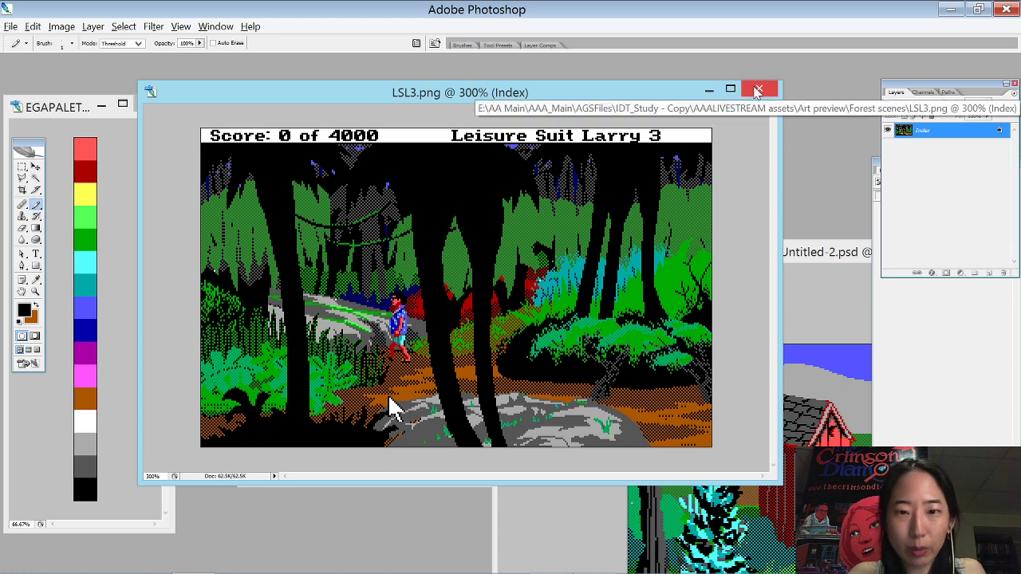
left_click(757, 91)
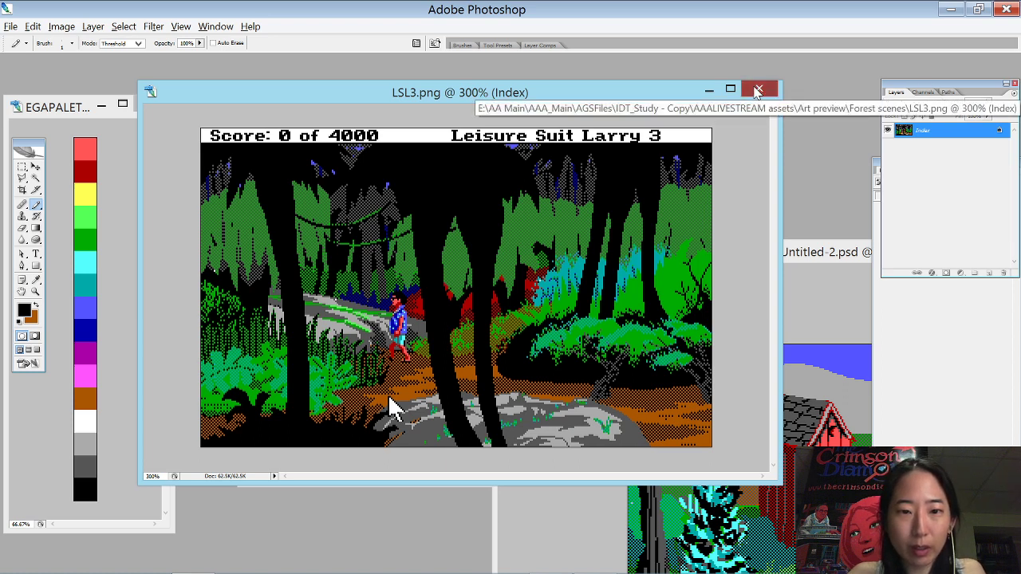
- Enlarge the Loom.jpg window and examine the meadow scene at 200%
left_click_drag(365, 256, 222, 72)
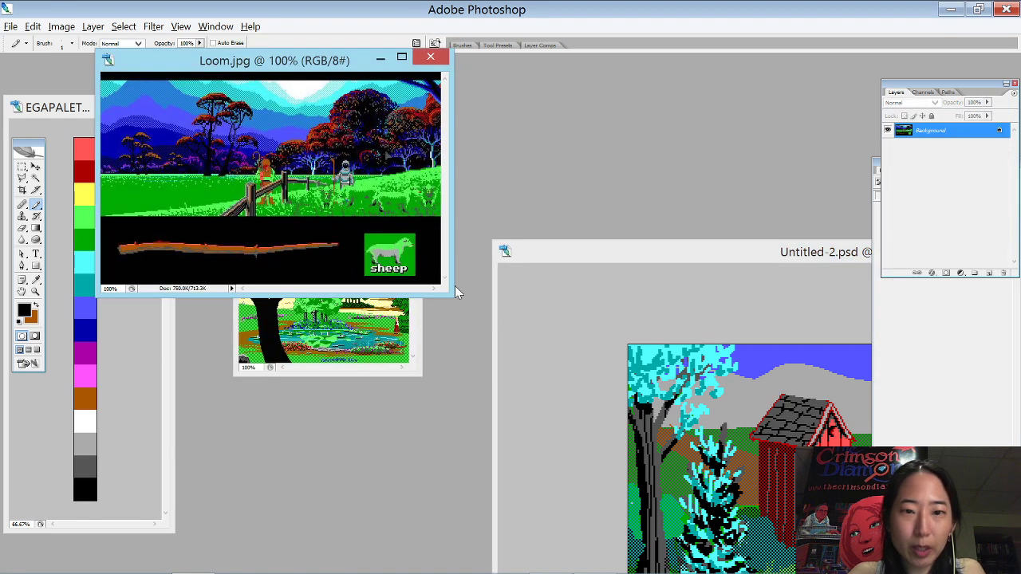
left_click_drag(451, 294, 727, 478)
key("ctrl+plus")
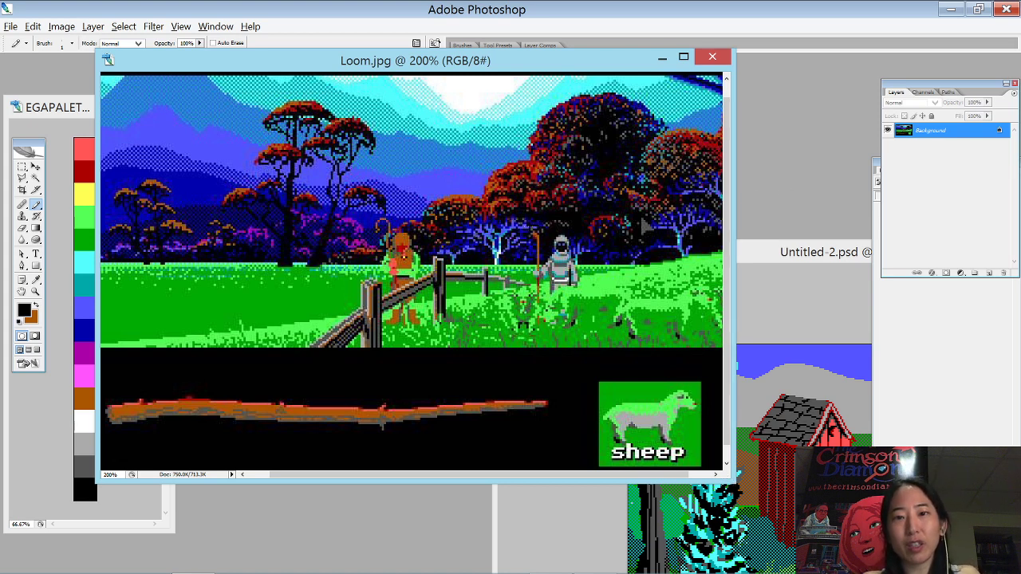
key("v")
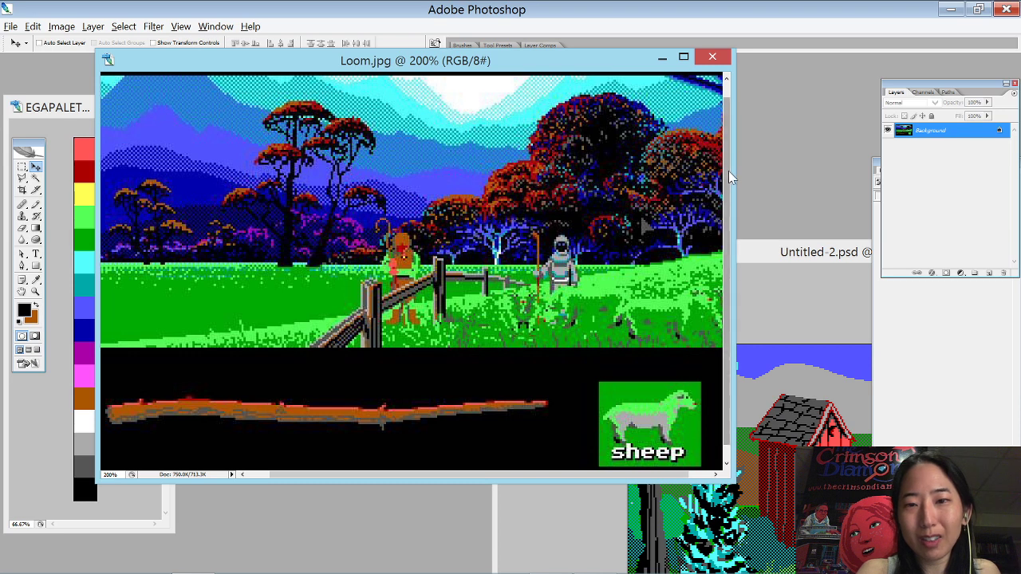
left_click_drag(733, 182, 893, 182)
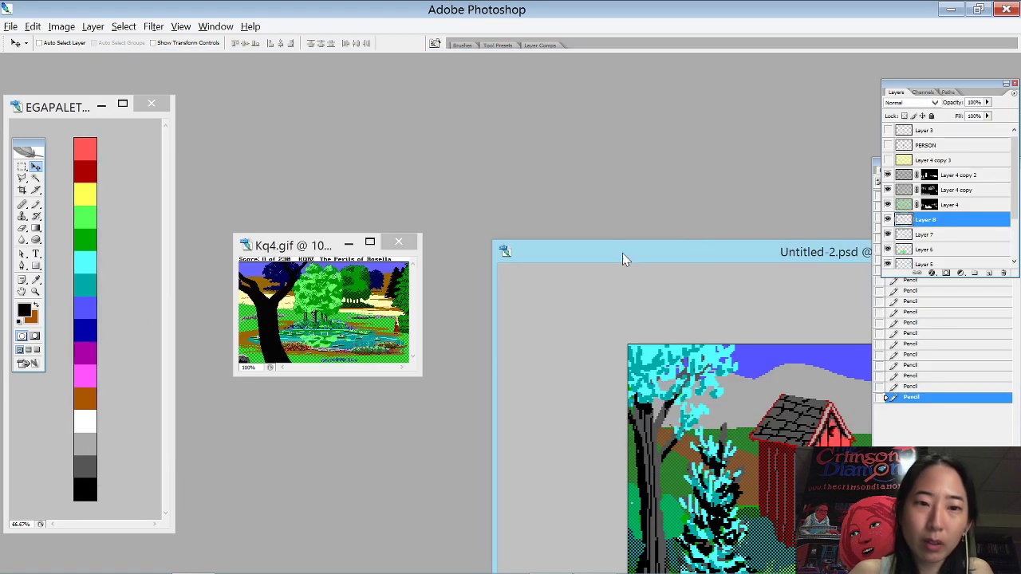
- Enlarge the Kq4.gif window, examine the pond scene at 400%, and close the image
left_click_drag(276, 243, 119, 56)
left_click_drag(267, 182, 918, 547)
key("ctrl+plus")
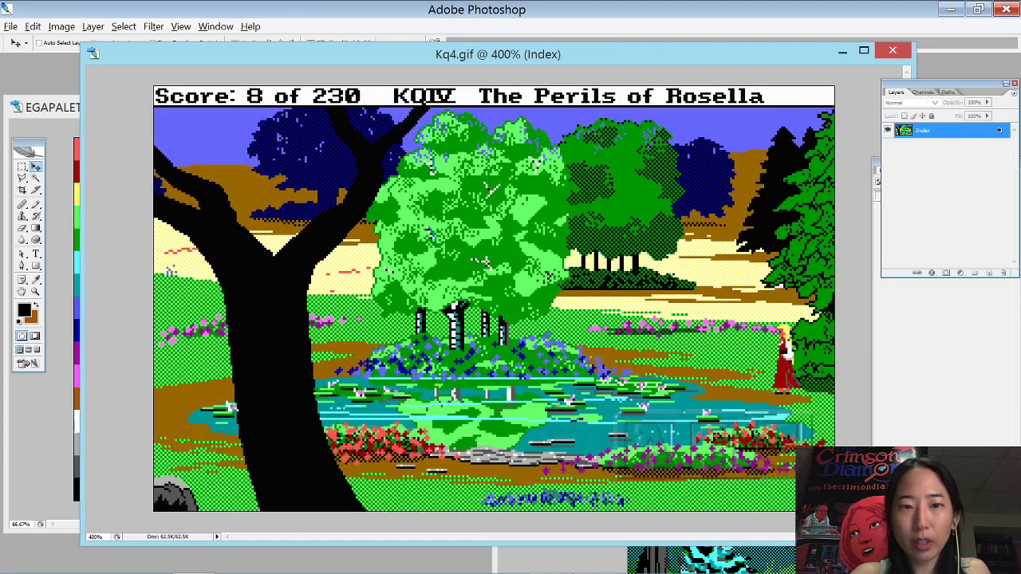
key("ctrl+minus")
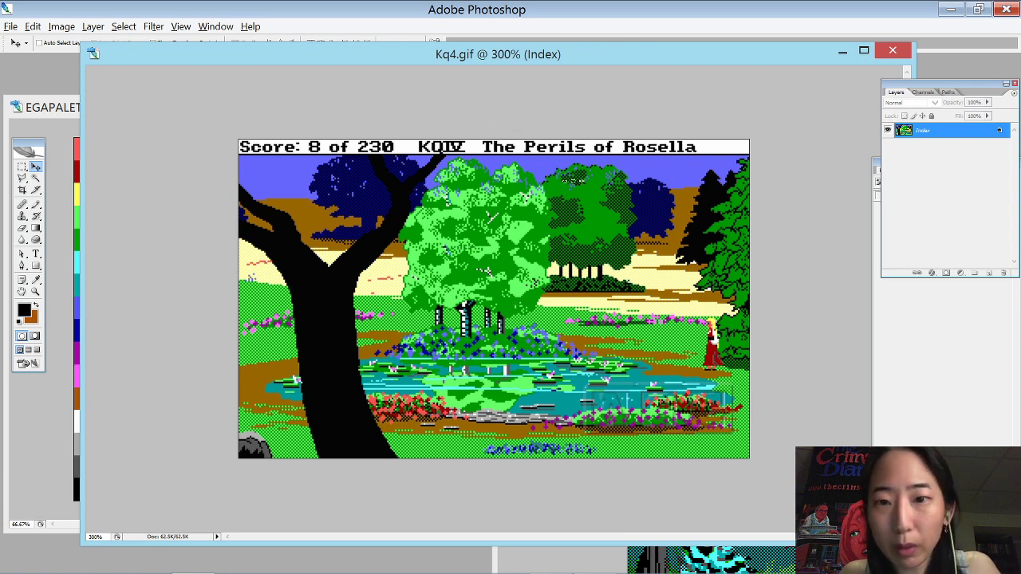
left_click_drag(613, 182, 731, 264)
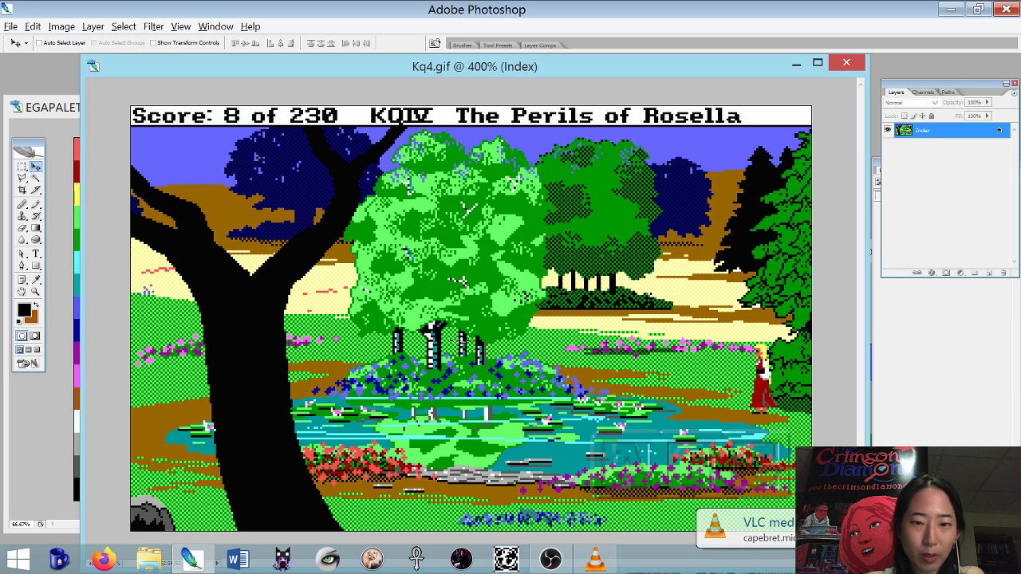
key("ctrl+w")
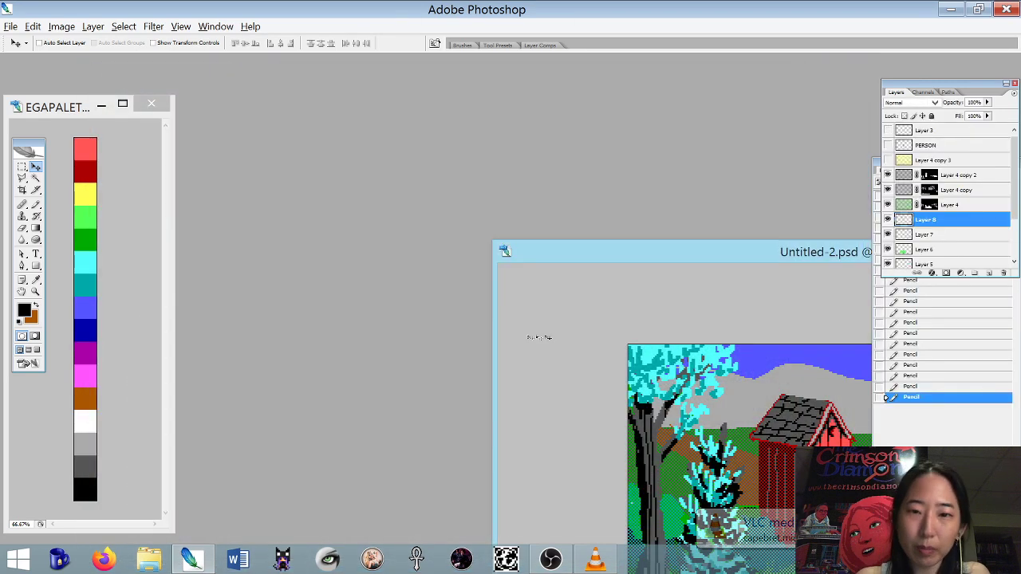
- Bring Untitled-2.psd back into view, show the PERSON layer, and move the character onto the dirt path beside the outhouse
left_click_drag(604, 264, 200, 69)
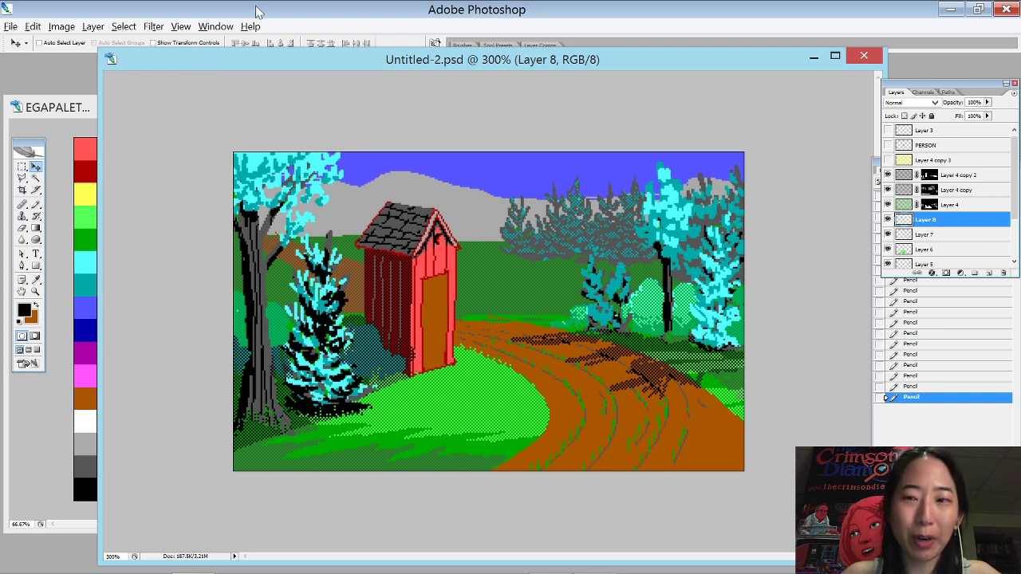
left_click(888, 145)
left_click(925, 147)
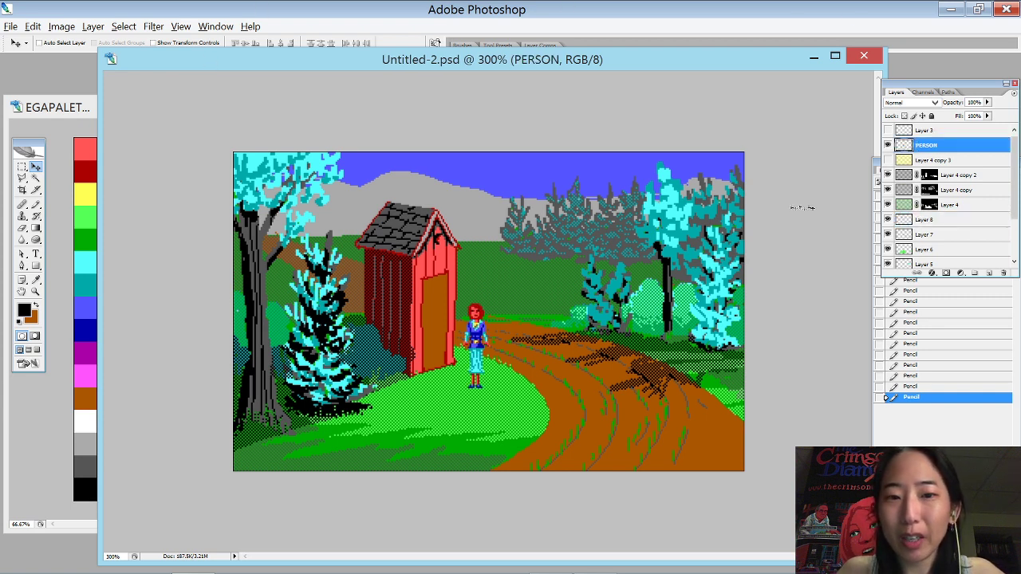
mouse_move(494, 336)
left_mouse_down()
mouse_move(485, 306)
mouse_move(504, 306)
mouse_move(524, 286)
mouse_move(476, 313)
mouse_move(533, 292)
mouse_move(587, 290)
mouse_move(532, 300)
left_mouse_up()
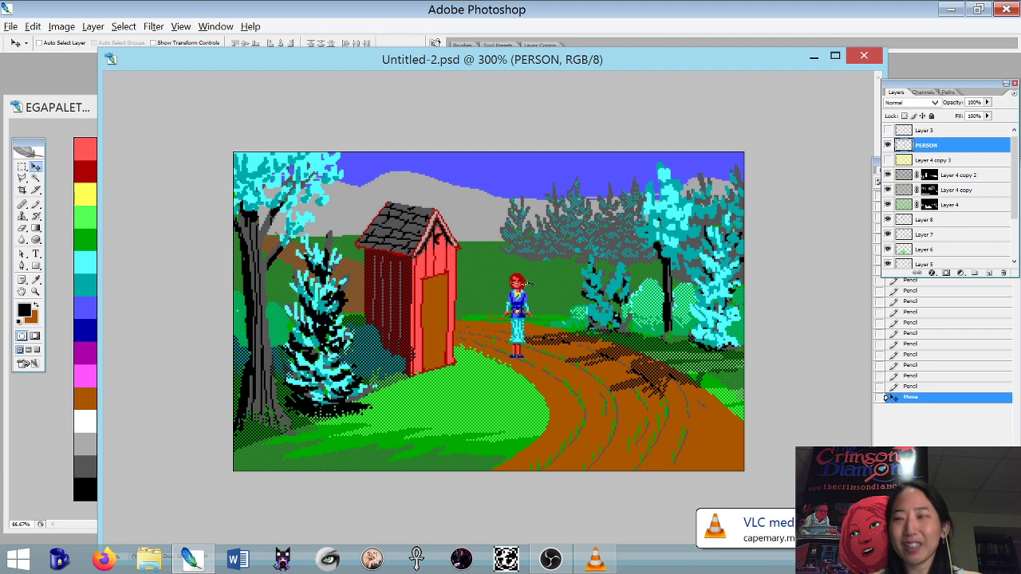
- Switch to OBS and stop the live stream
left_click(553, 560)
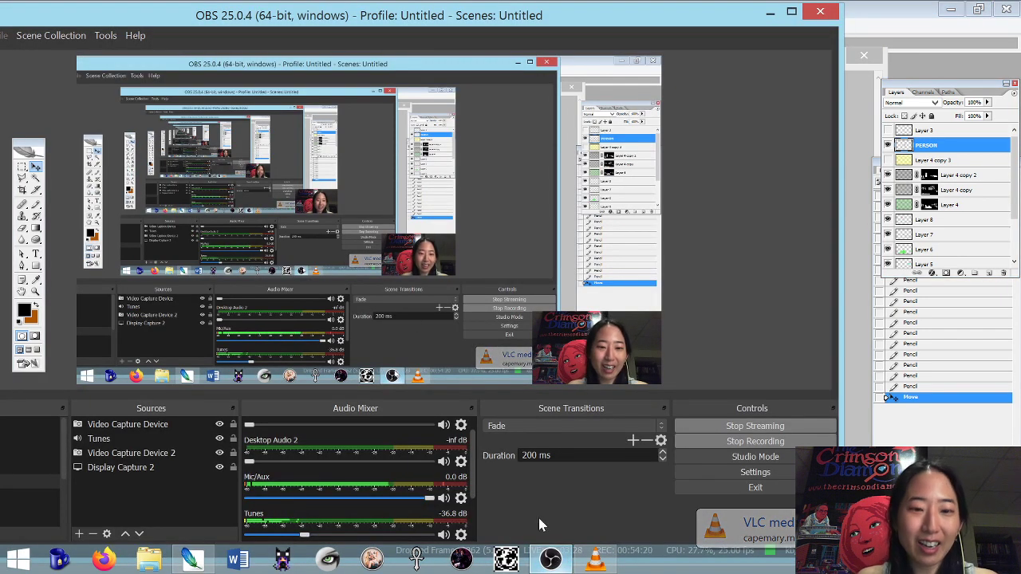
left_click_drag(423, 21, 456, 19)
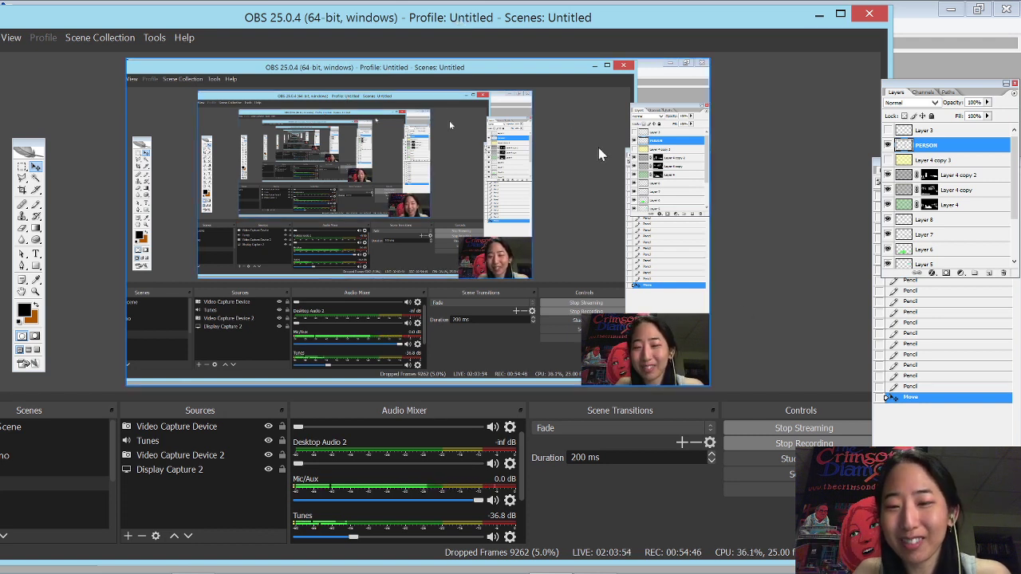
left_click(794, 425)
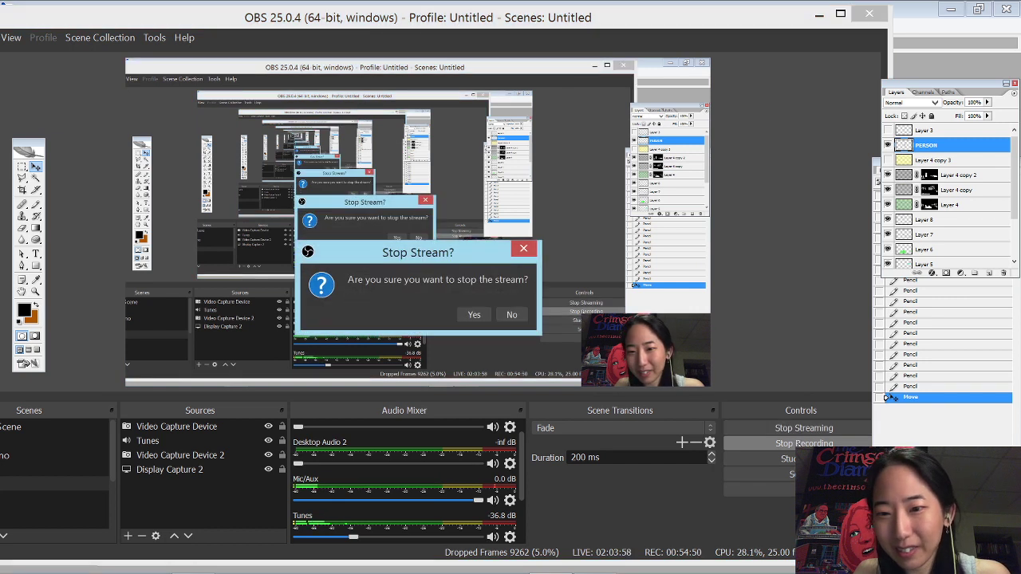